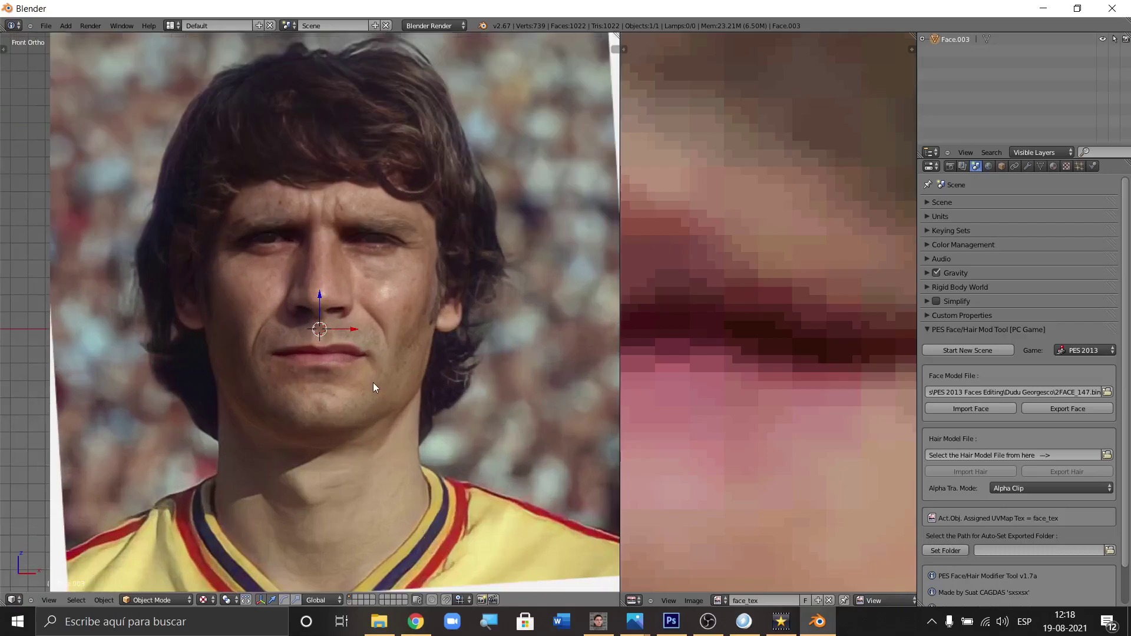
Step: Bring the full face texture into view and switch the face model to Edit Mode
scroll(444, 341, up, 3)
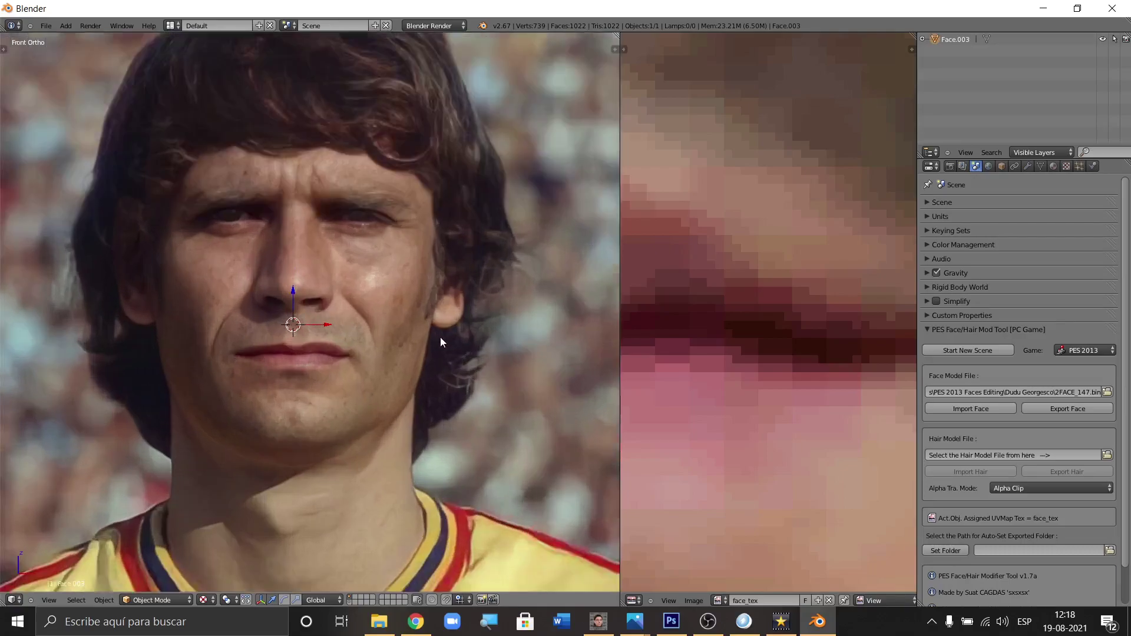
scroll(422, 316, down, 3)
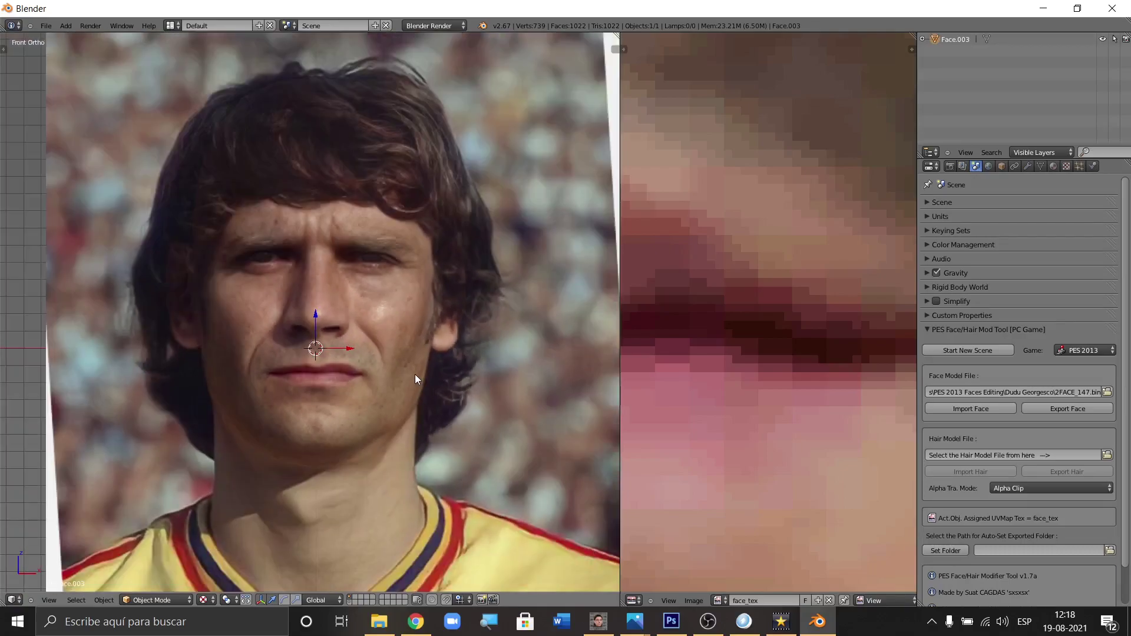
scroll(779, 322, down, 8)
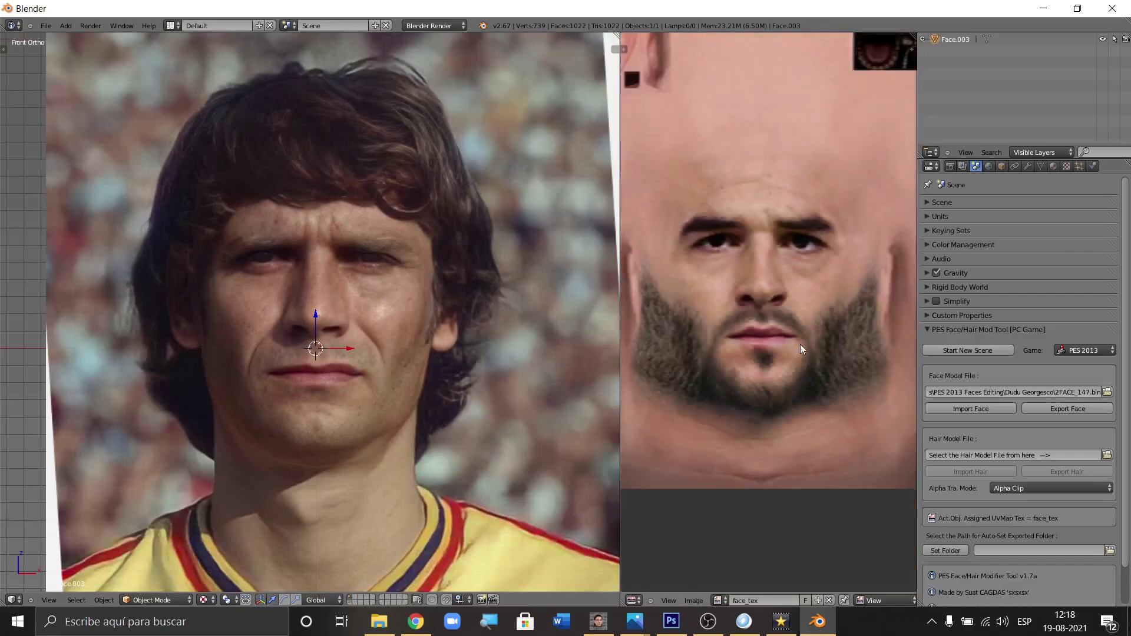
scroll(800, 344, down, 2)
scroll(317, 355, up, 2)
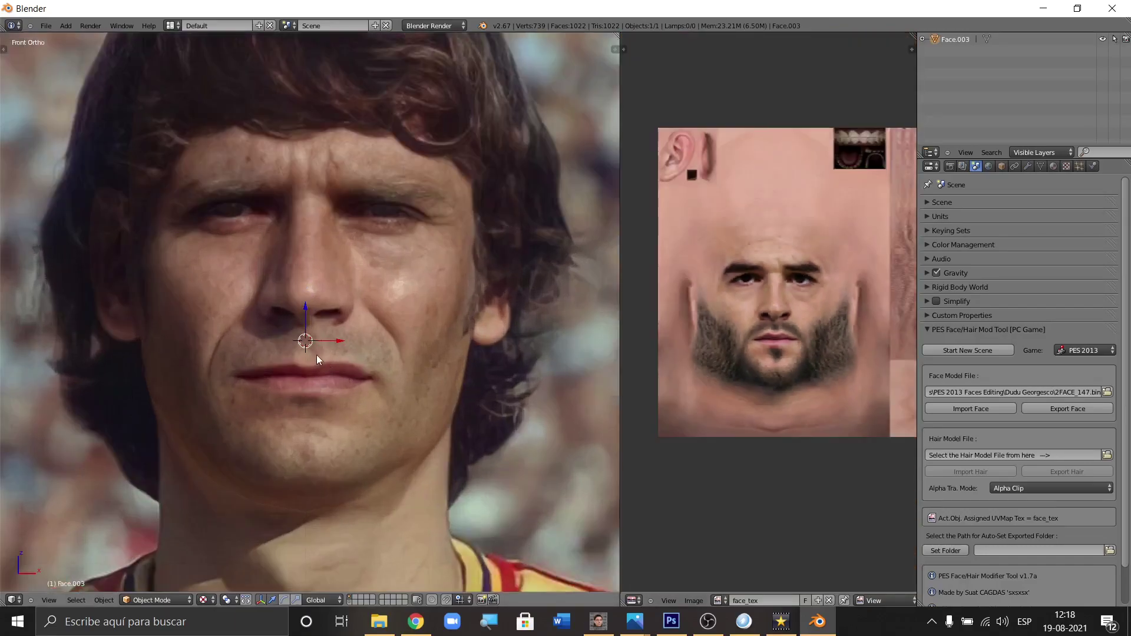
click(161, 599)
click(153, 579)
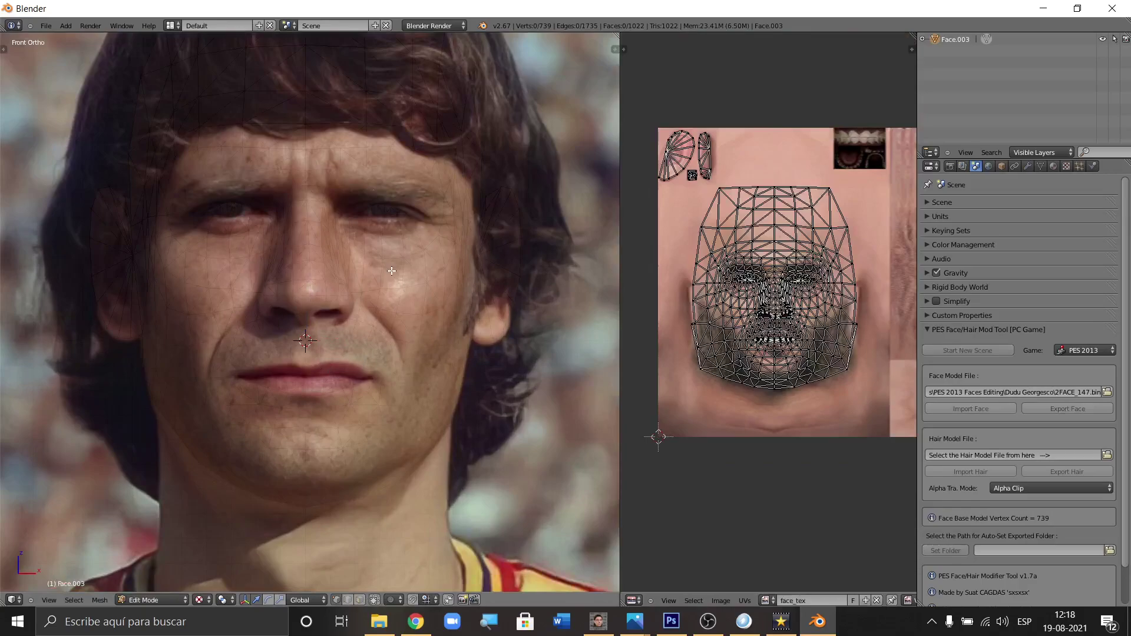
Step: Examine the nose, mouth, eyes and hairline of the reference photo against the face mesh in the front view
scroll(313, 466, up, 6)
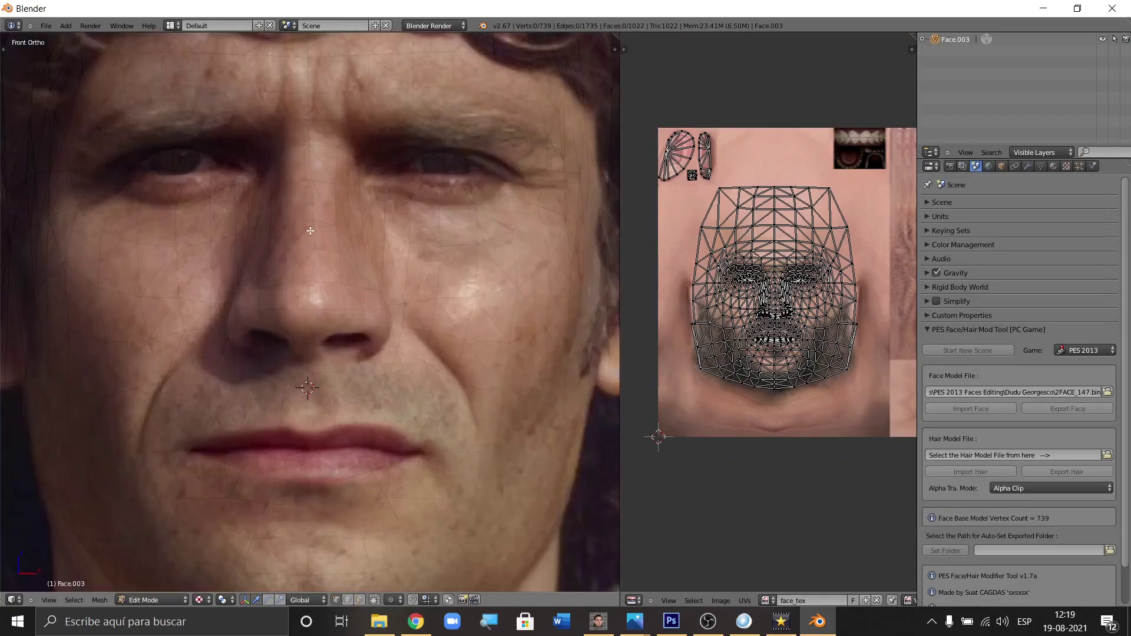
scroll(342, 501, down, 2)
scroll(359, 531, up, 2)
scroll(364, 538, up, 1)
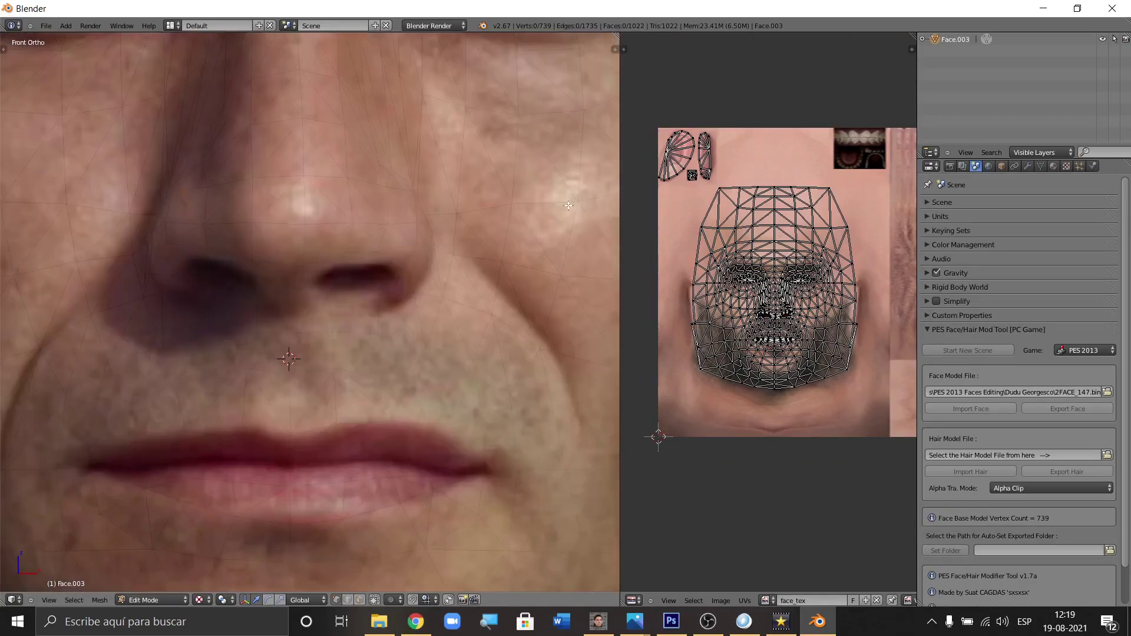
scroll(401, 344, down, 4)
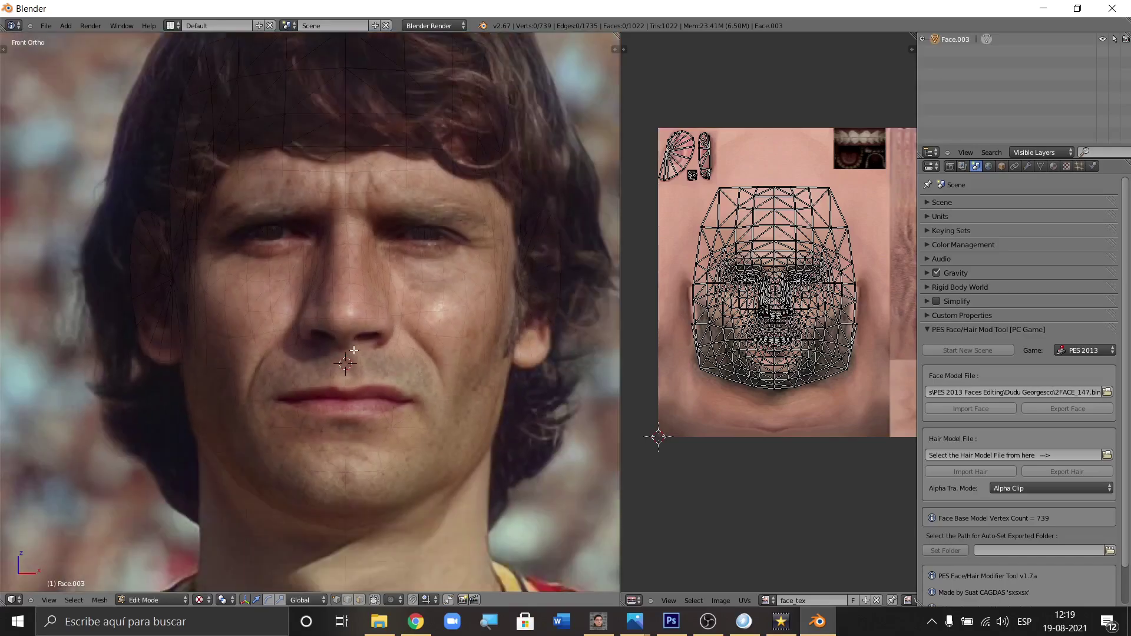
scroll(352, 389, down, 1)
scroll(344, 342, up, 1)
scroll(336, 295, down, 1)
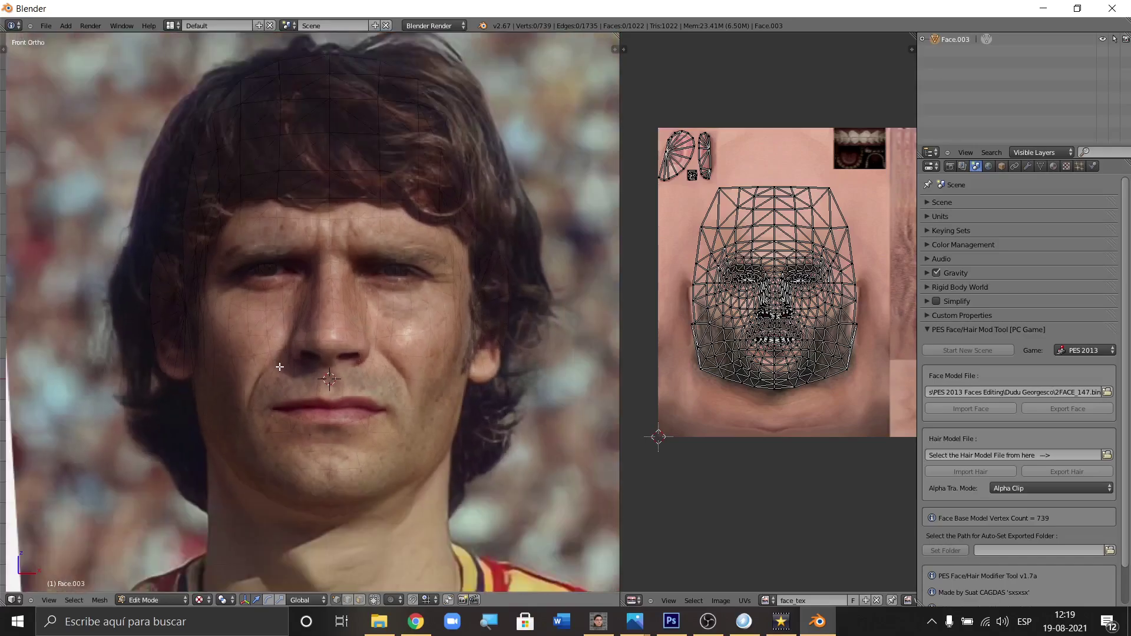
scroll(321, 201, up, 2)
scroll(318, 256, down, 1)
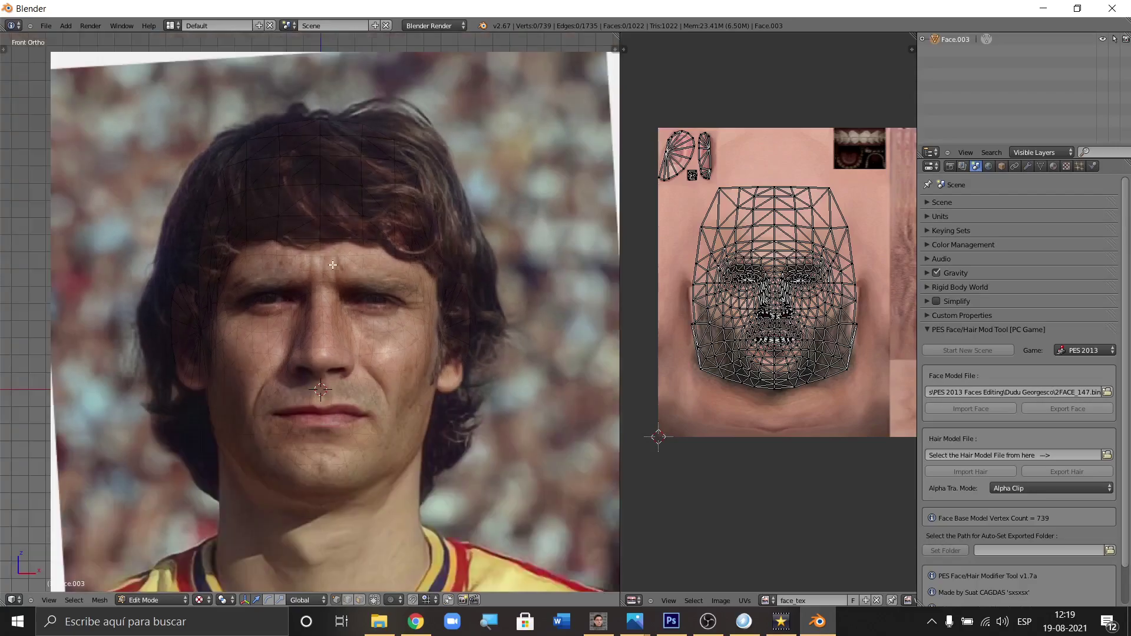
scroll(325, 255, up, 2)
scroll(266, 457, up, 3)
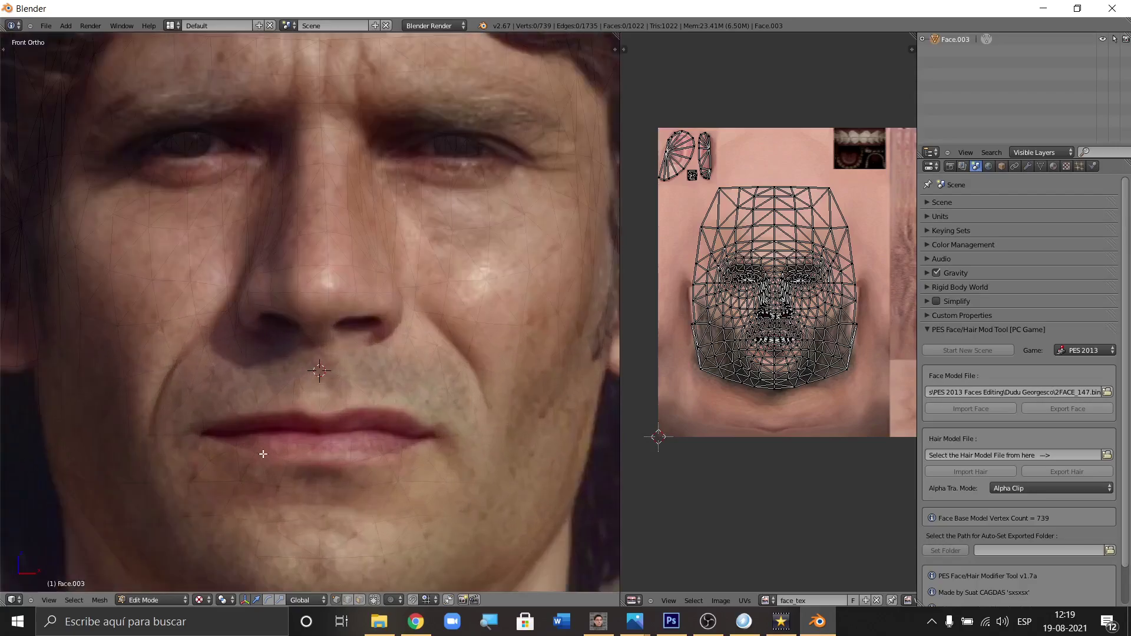
scroll(261, 449, up, 2)
scroll(265, 435, down, 5)
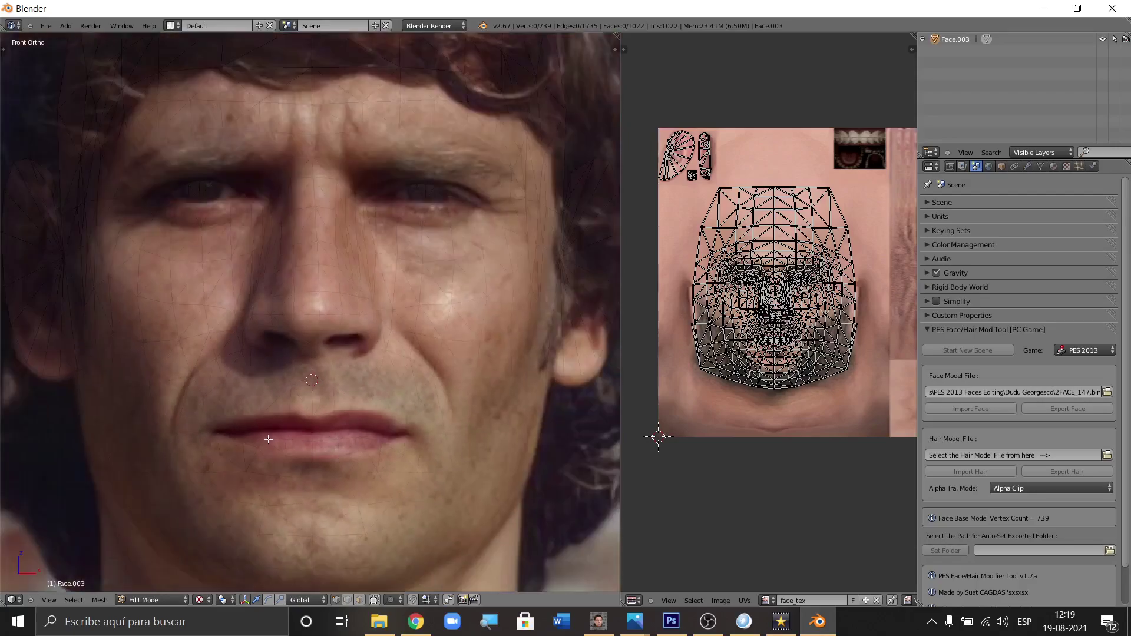
scroll(333, 306, up, 1)
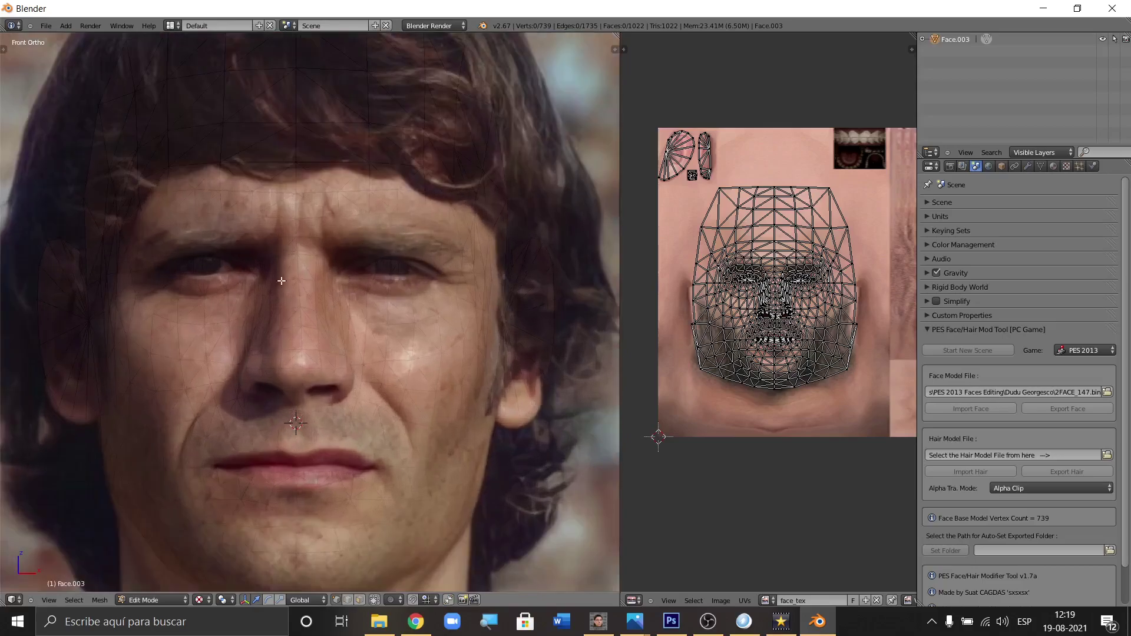
scroll(346, 272, up, 2)
scroll(348, 274, down, 3)
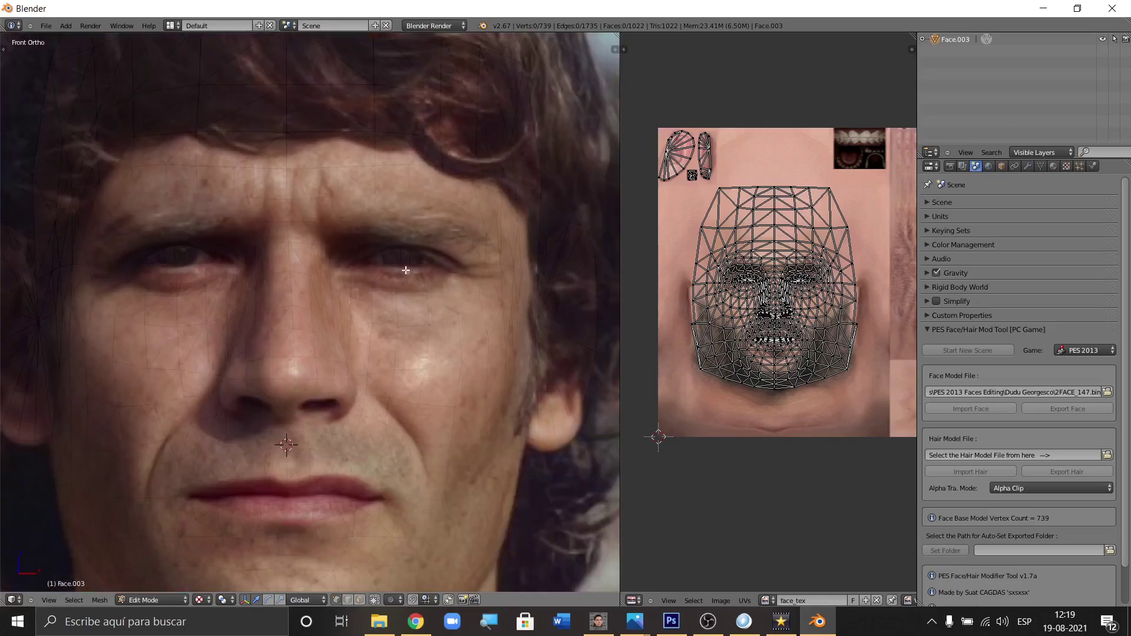
Step: Examine the UV layout of the face, ears and detached pieces over the face_tex texture
scroll(739, 341, down, 1)
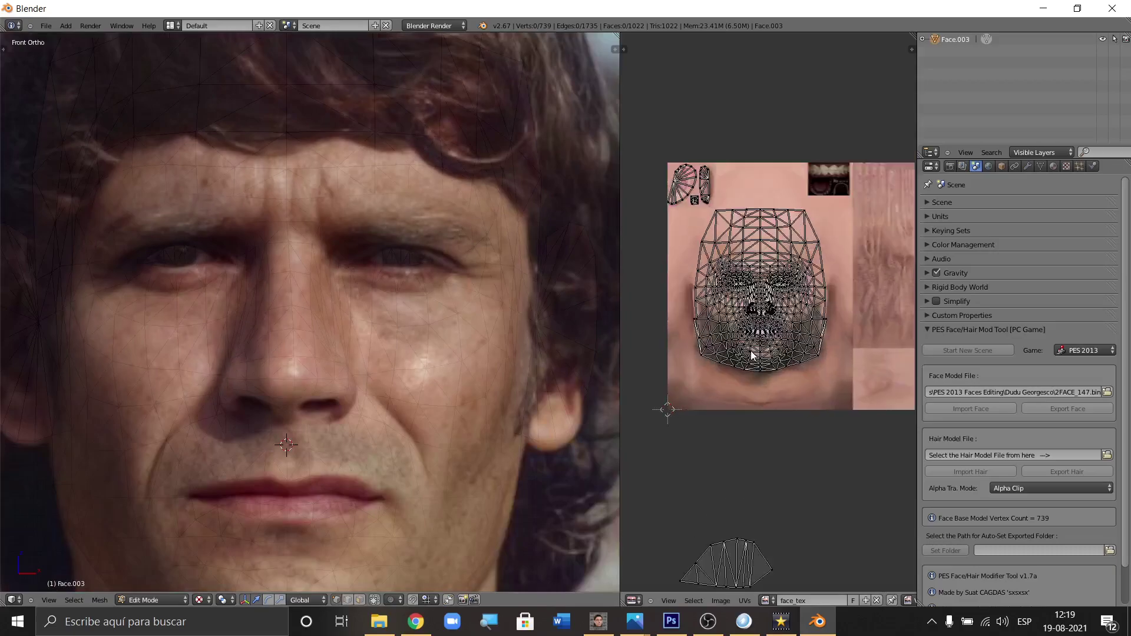
scroll(761, 324, up, 1)
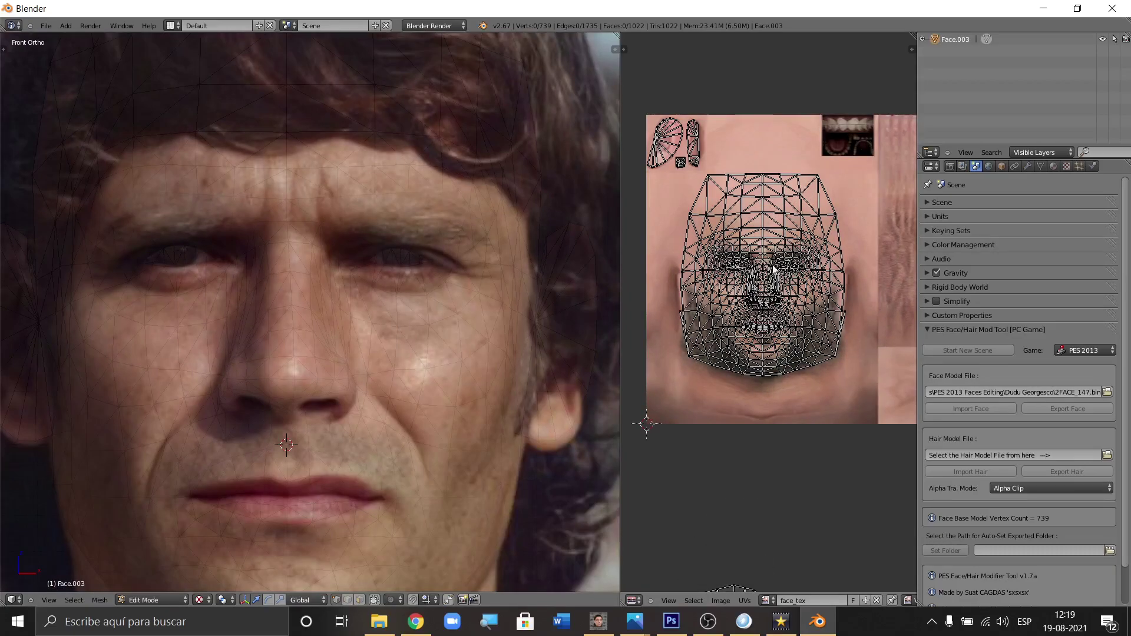
scroll(777, 253, down, 3)
scroll(816, 121, up, 4)
scroll(831, 136, down, 2)
scroll(840, 144, up, 3)
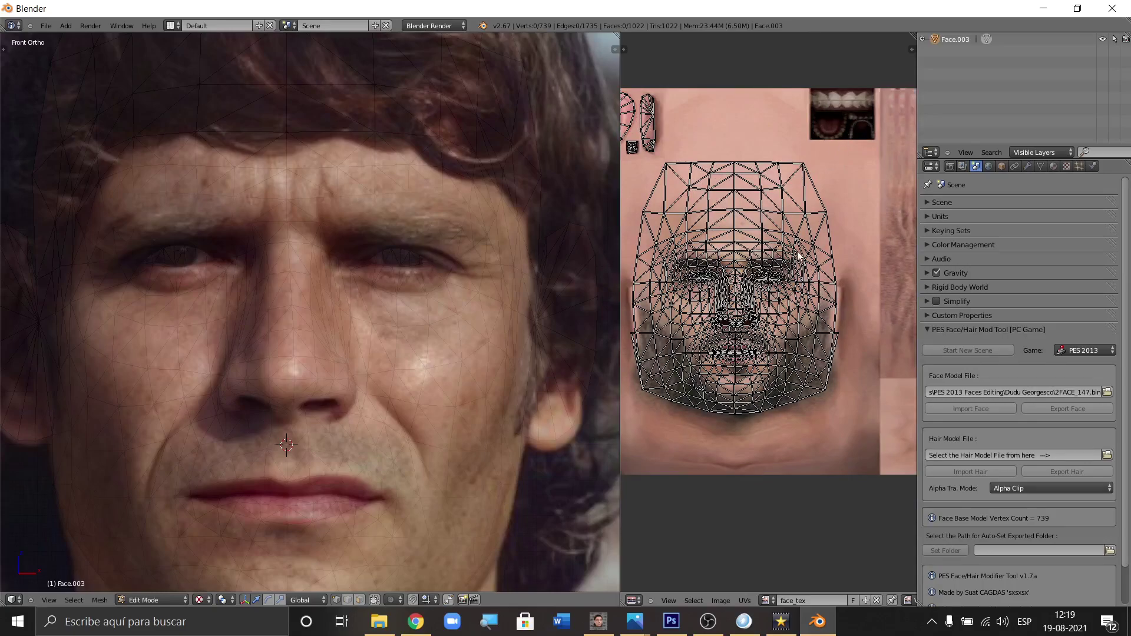
scroll(799, 256, down, 3)
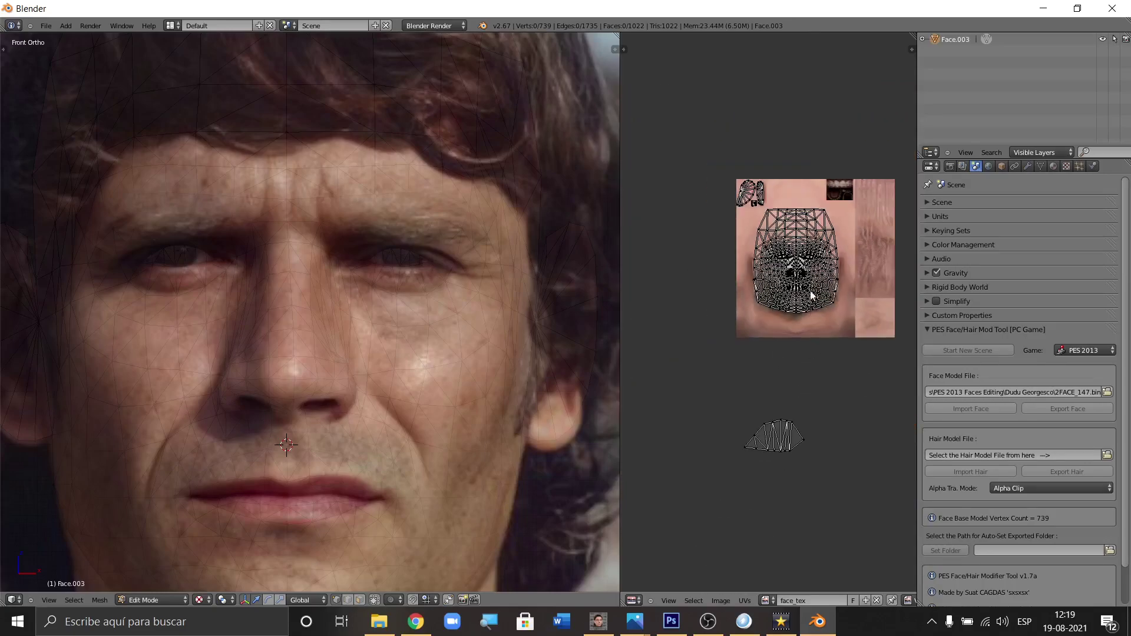
scroll(811, 313, up, 3)
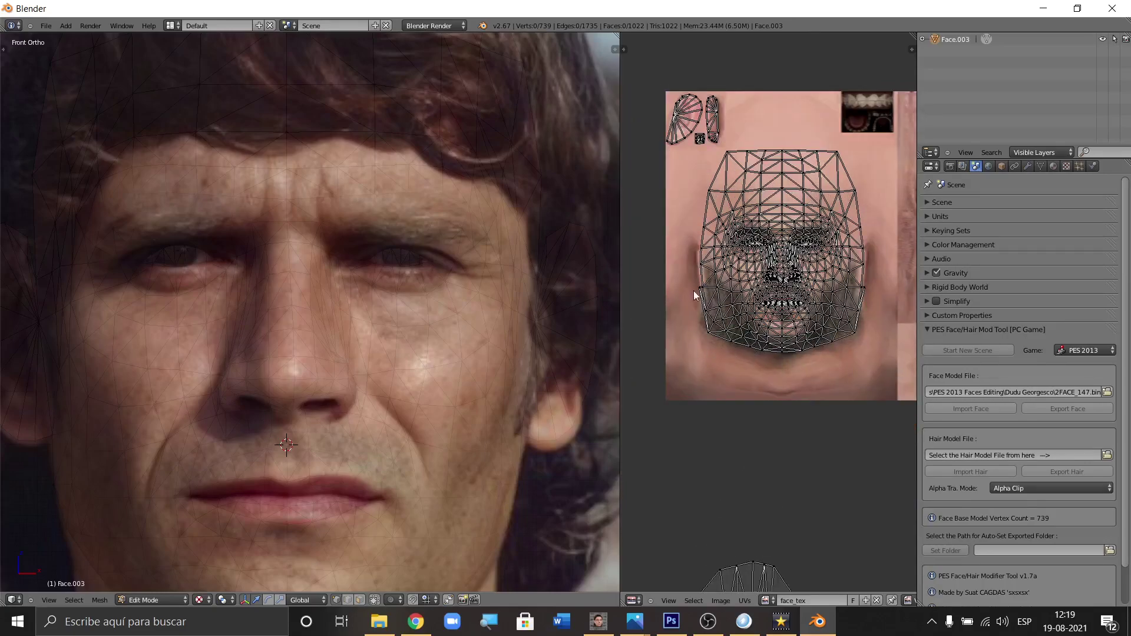
scroll(683, 332, down, 1)
scroll(702, 334, up, 1)
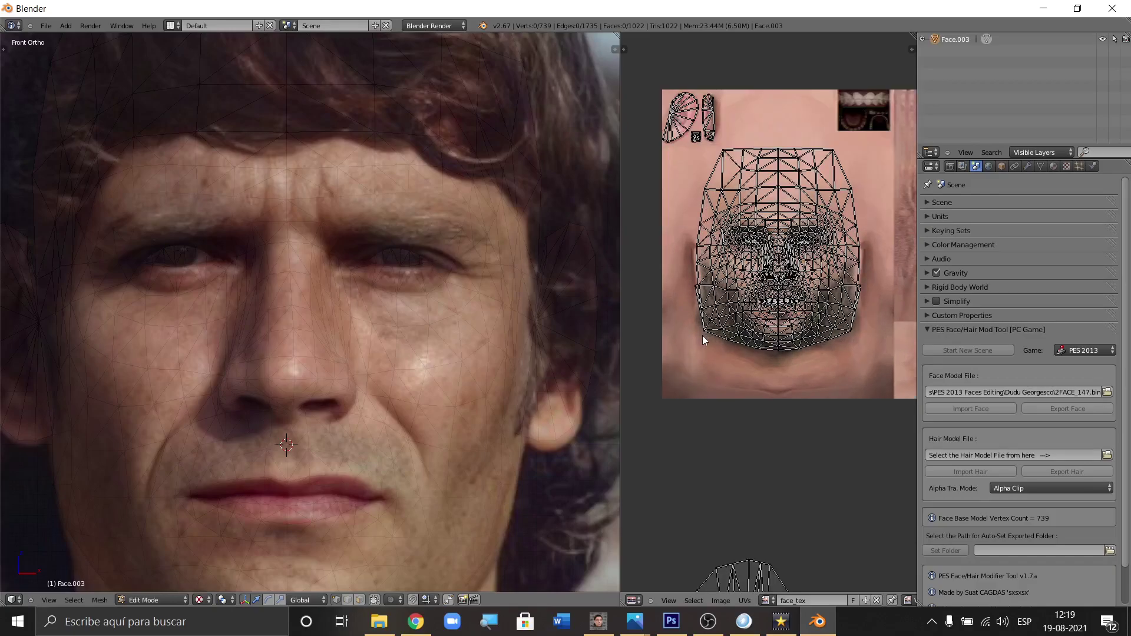
key(l)
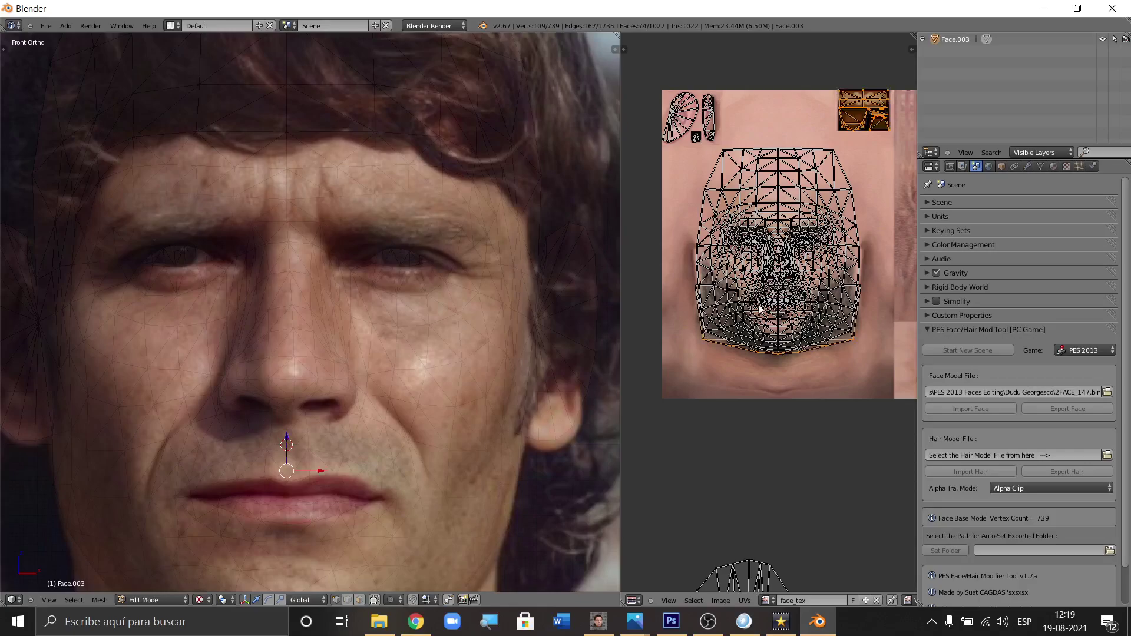
scroll(760, 309, down, 6)
scroll(811, 290, up, 3)
scroll(814, 272, down, 1)
scroll(814, 273, up, 1)
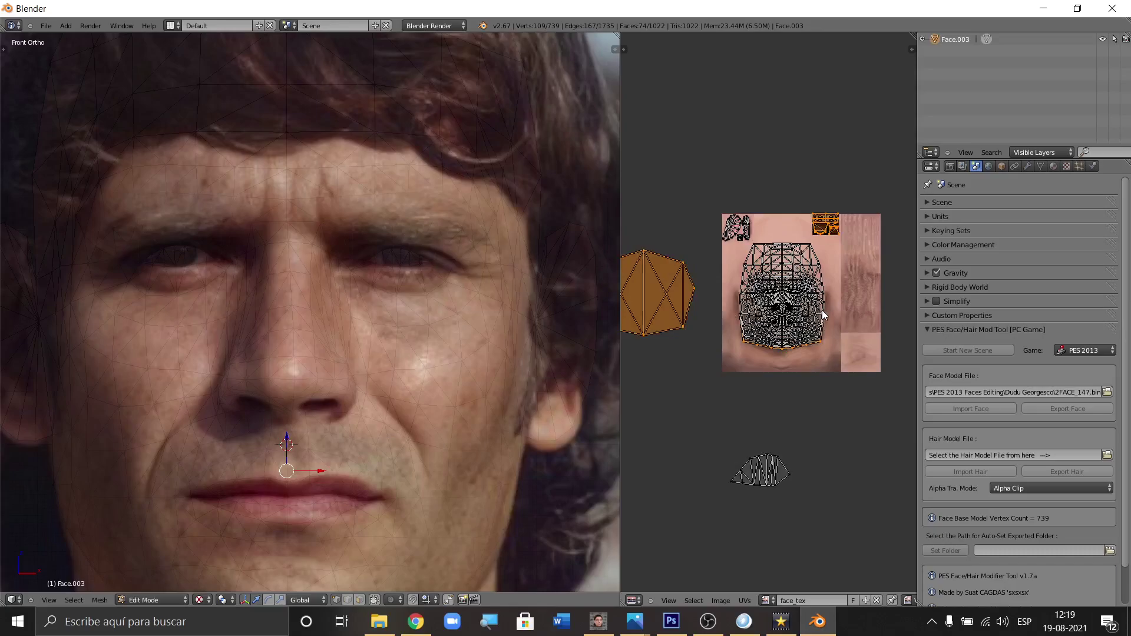
key(a)
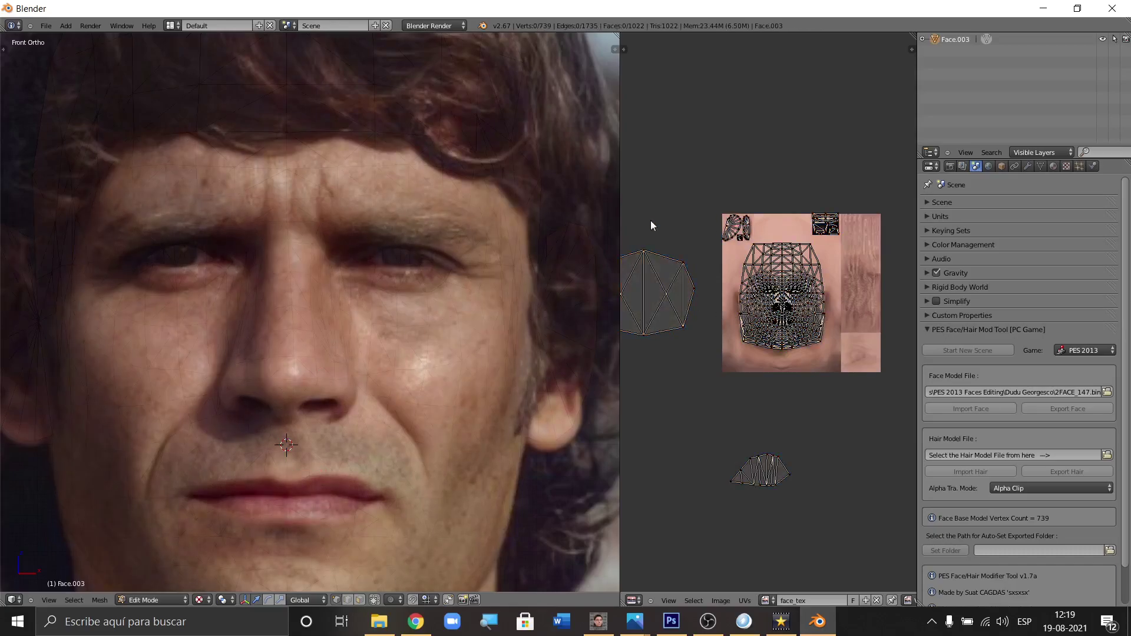
Step: Show the 3D view's properties with the background image settings
click(616, 48)
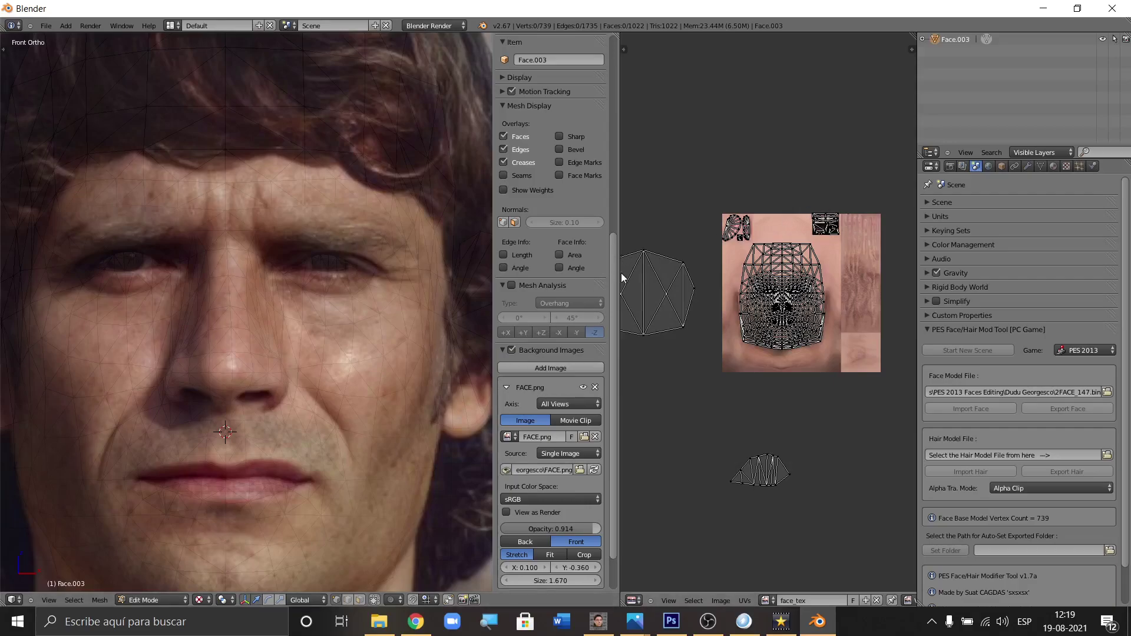
click(826, 630)
click(823, 626)
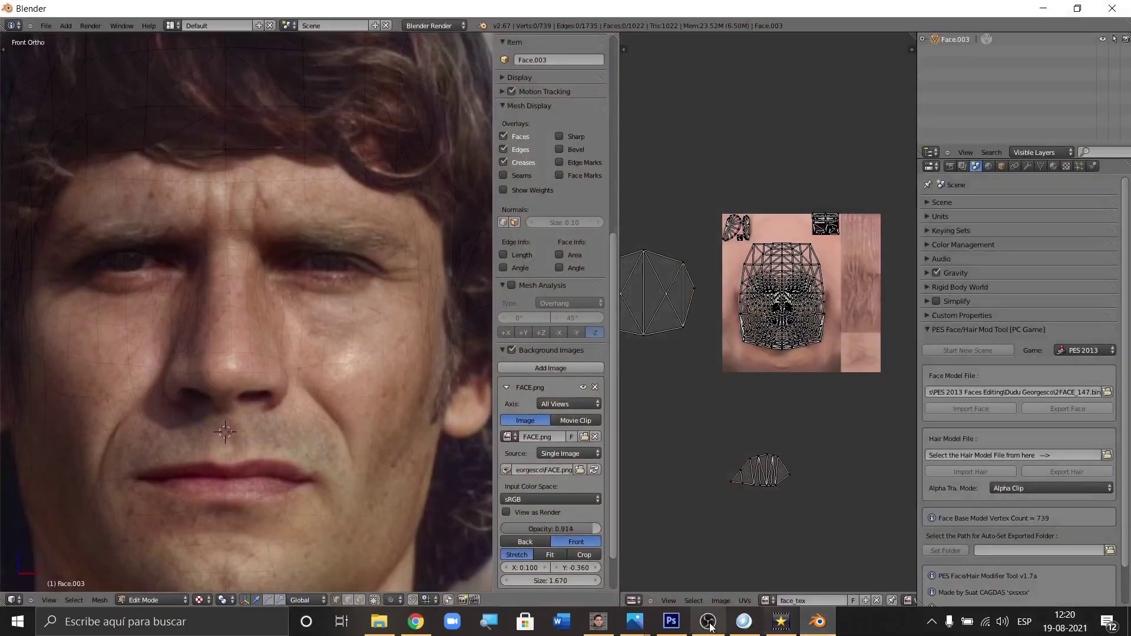
click(710, 623)
click(710, 623)
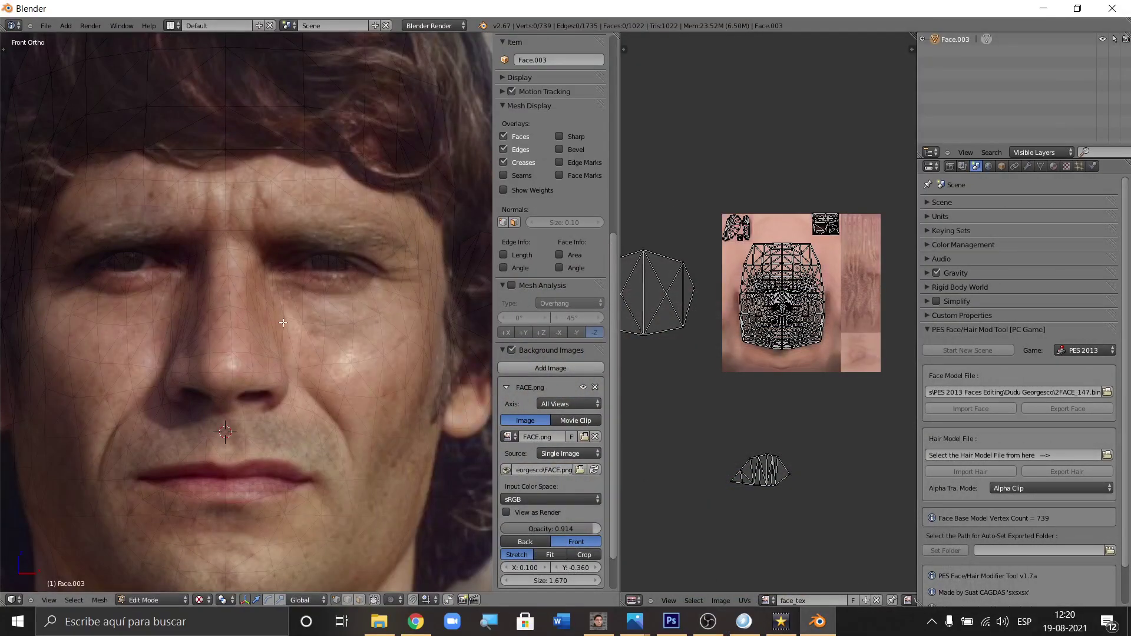
Step: Set the opacity of the FACE.png background image to 0.000 so the textured face mesh can be seen
scroll(614, 424, down, 2)
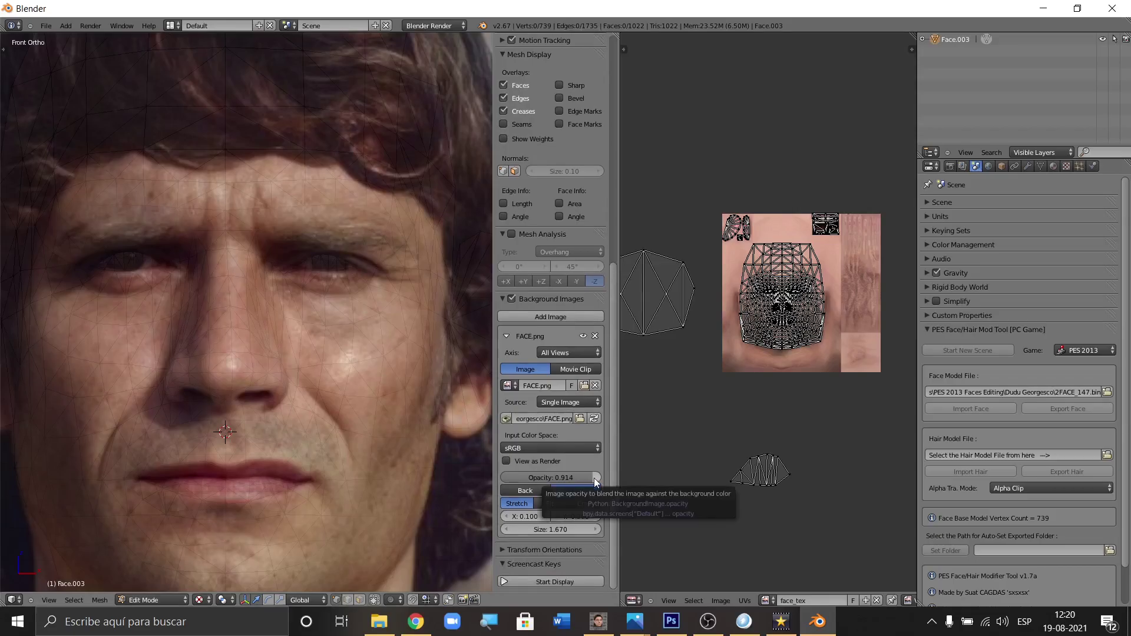
drag(594, 478, 420, 476)
scroll(420, 476, down, 3)
Step: Circle-select one eyeball vertex at the outer upper edge of the eye and extend the selection to the whole linked eyeball piece
scroll(315, 301, up, 6)
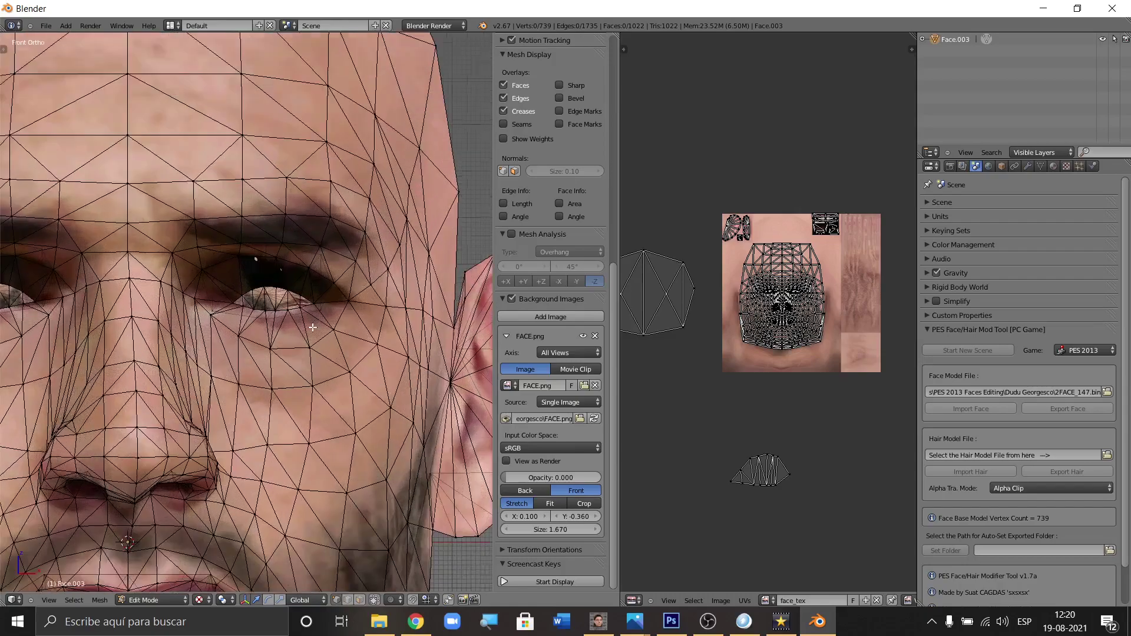
scroll(323, 290, up, 3)
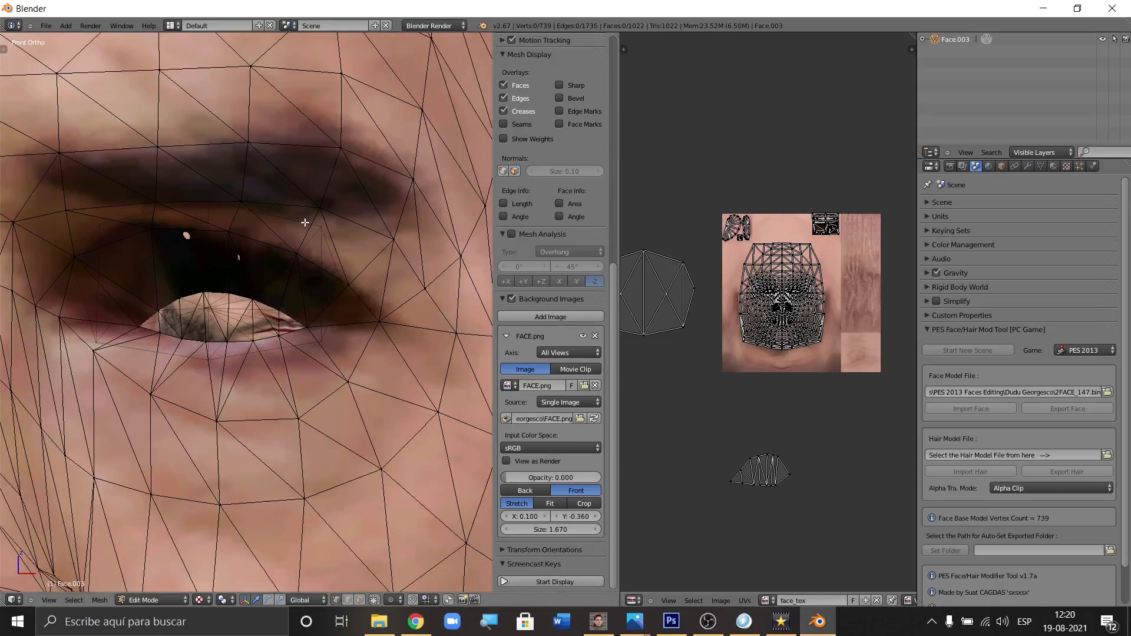
scroll(305, 226, up, 2)
scroll(352, 244, up, 2)
key(c)
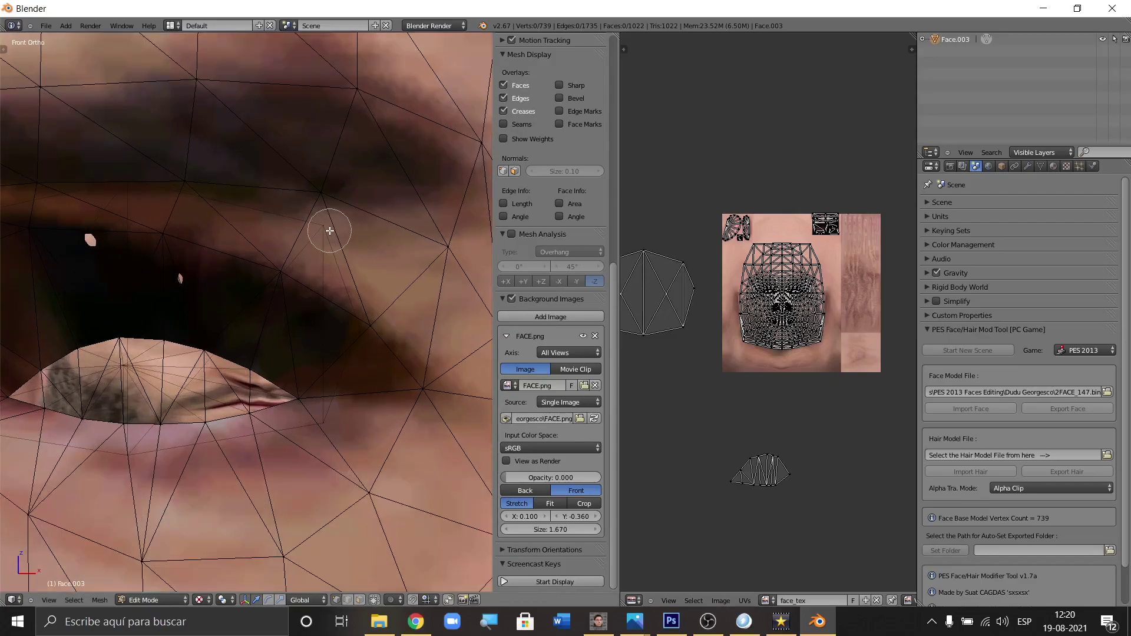
click(324, 228)
right_click(366, 245)
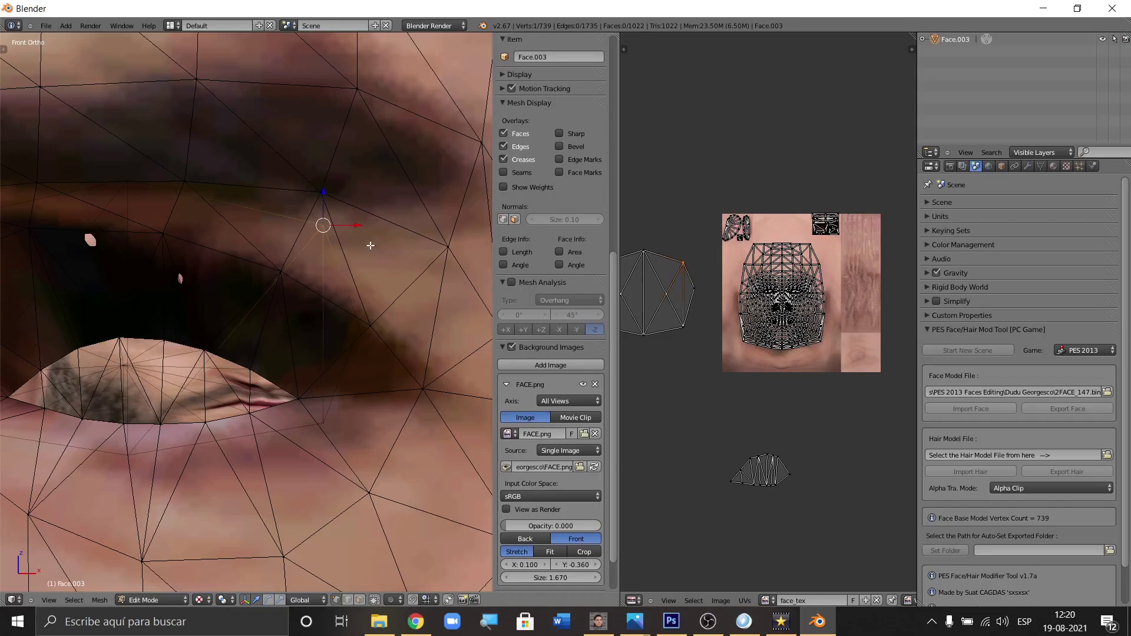
key(ctrl+l)
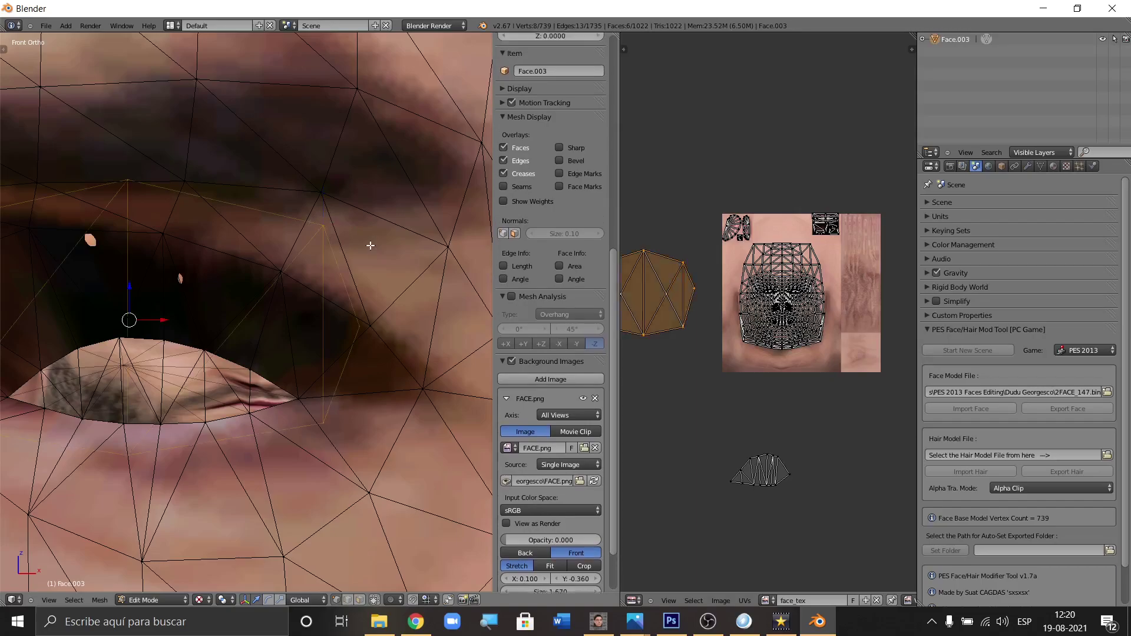
scroll(406, 238, down, 3)
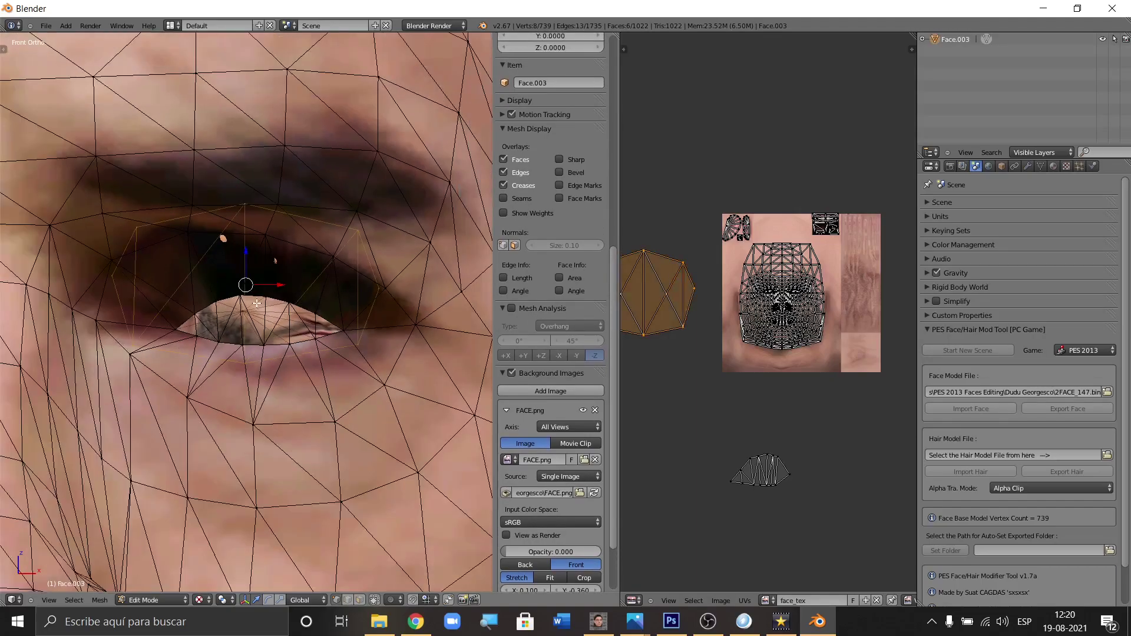
scroll(260, 288, up, 1)
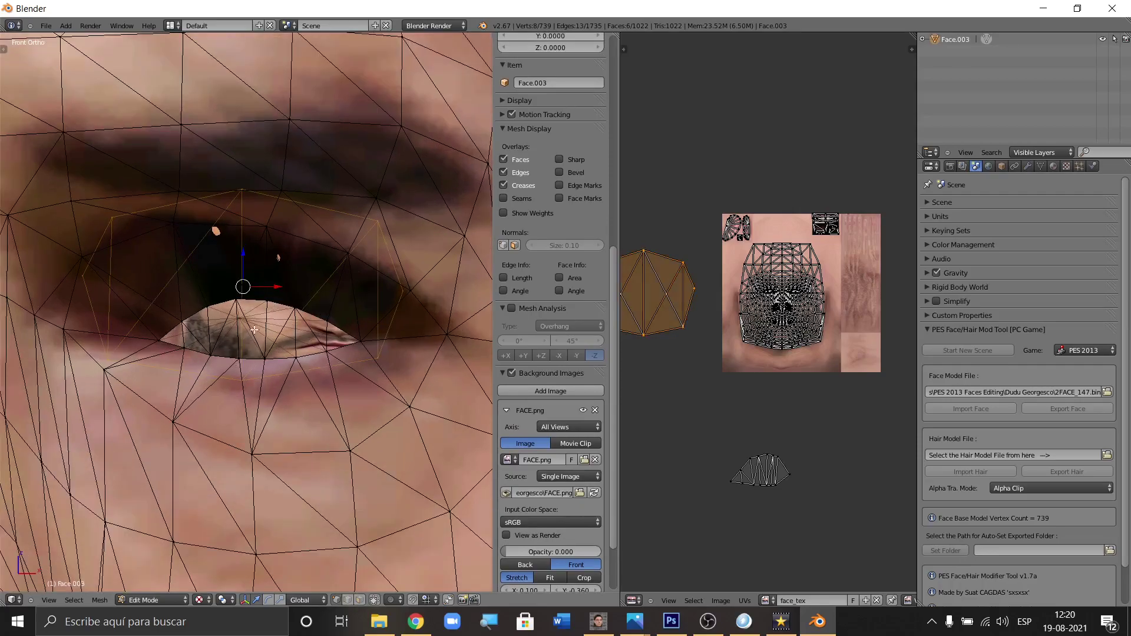
scroll(241, 312, up, 1)
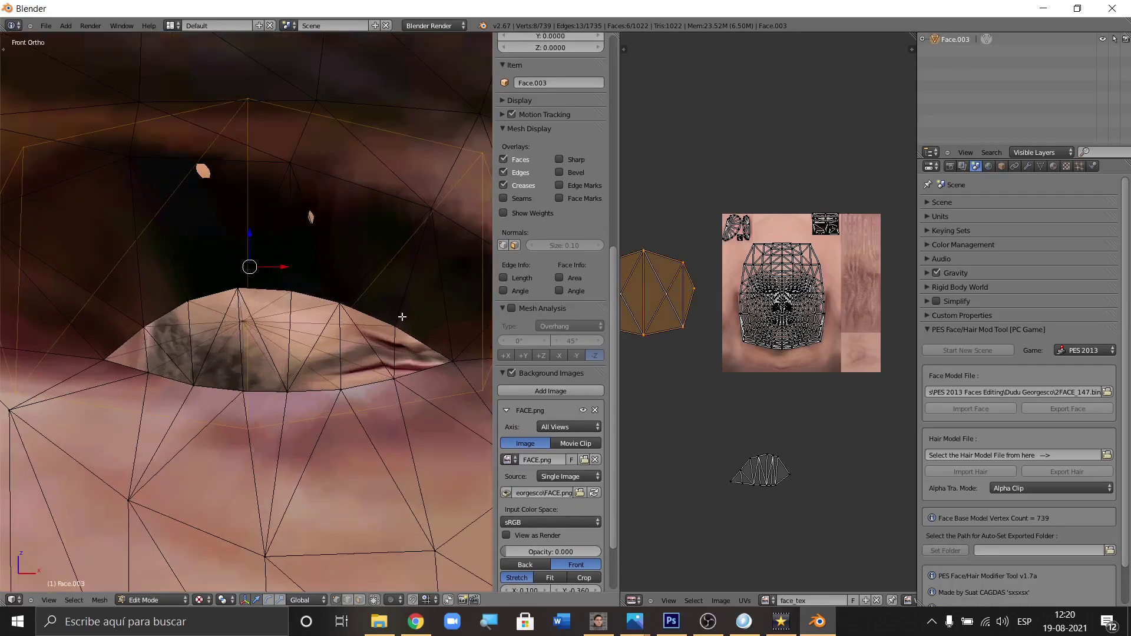
Step: Lower the selected eyeball piece about 0.033 along Z and shift it about 0.013 along positive X to fit the eye opening
scroll(250, 277, down, 3)
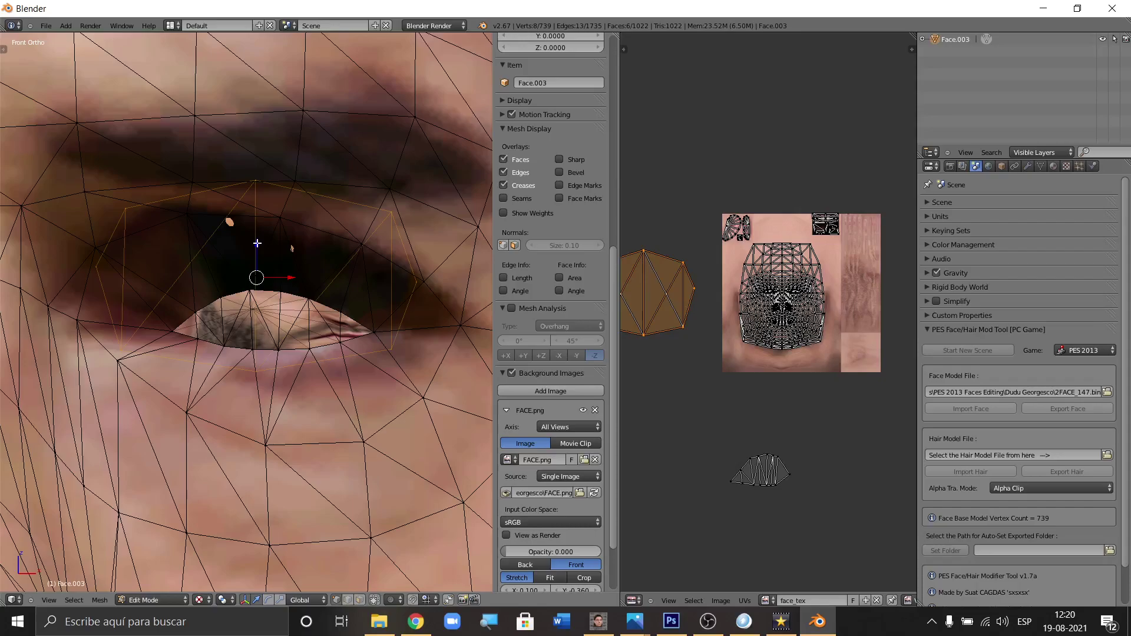
key(g)
key(z)
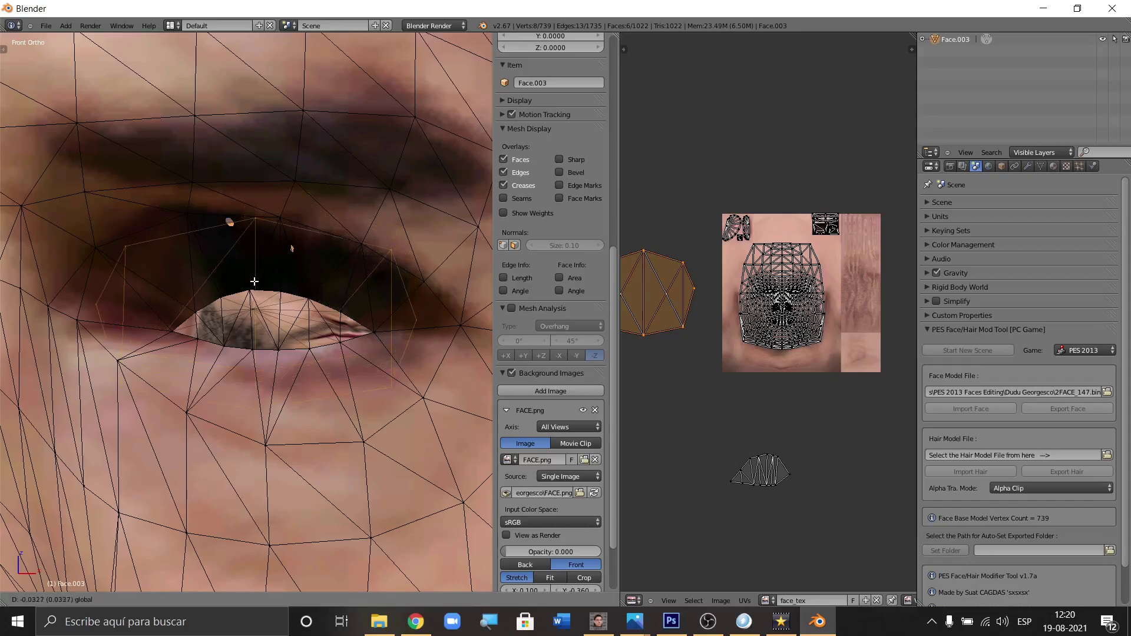
click(253, 284)
key(g)
key(x)
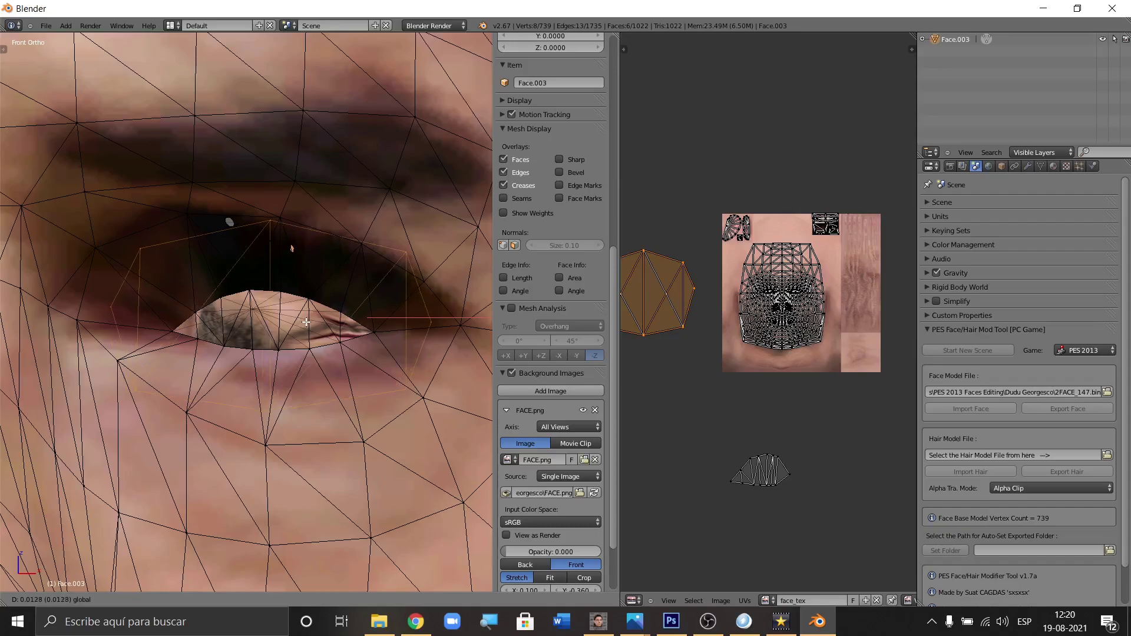
click(305, 322)
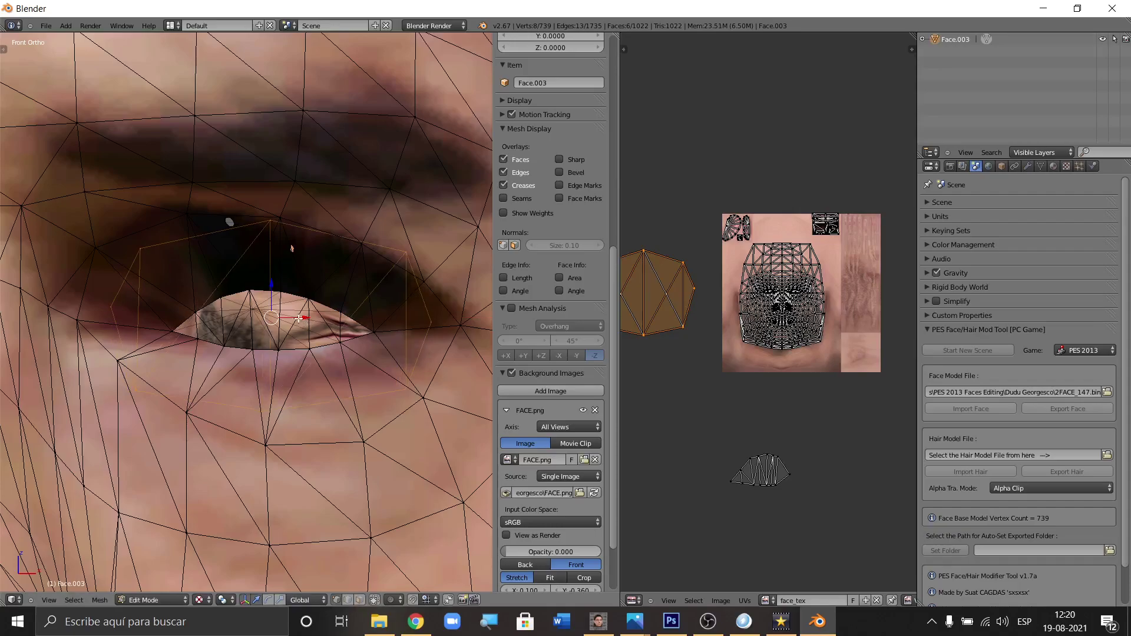
click(273, 285)
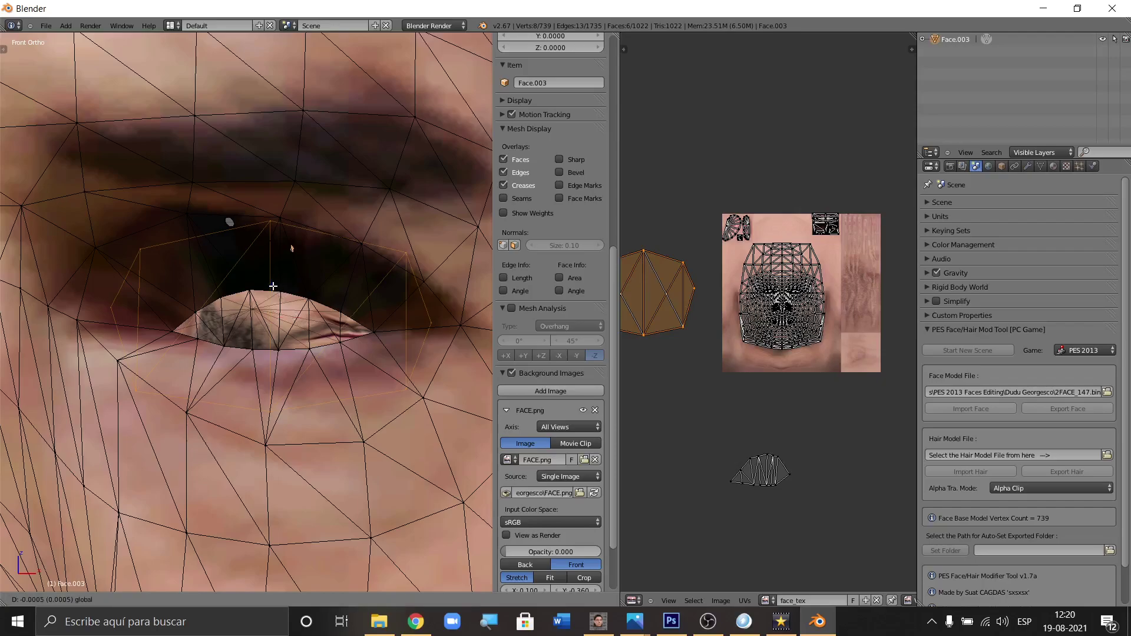
scroll(306, 324, up, 1)
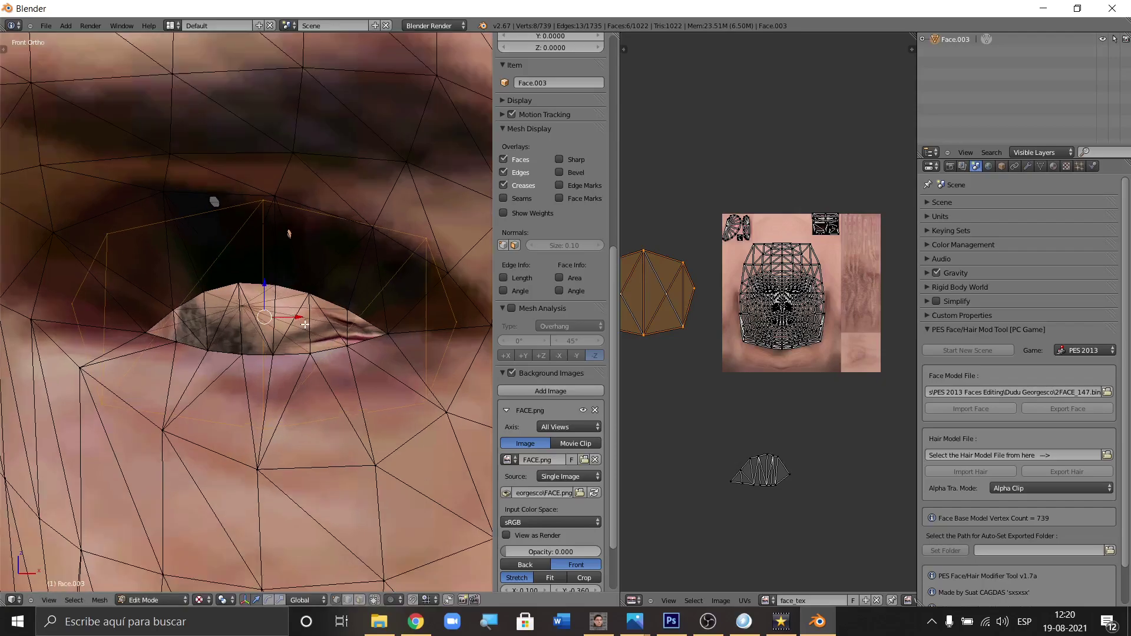
Step: Select the centre vertex of this eyeball and slide it about 0.015 along positive X, fine-tuning its position within the eye opening
scroll(284, 314, up, 2)
right_click(233, 305)
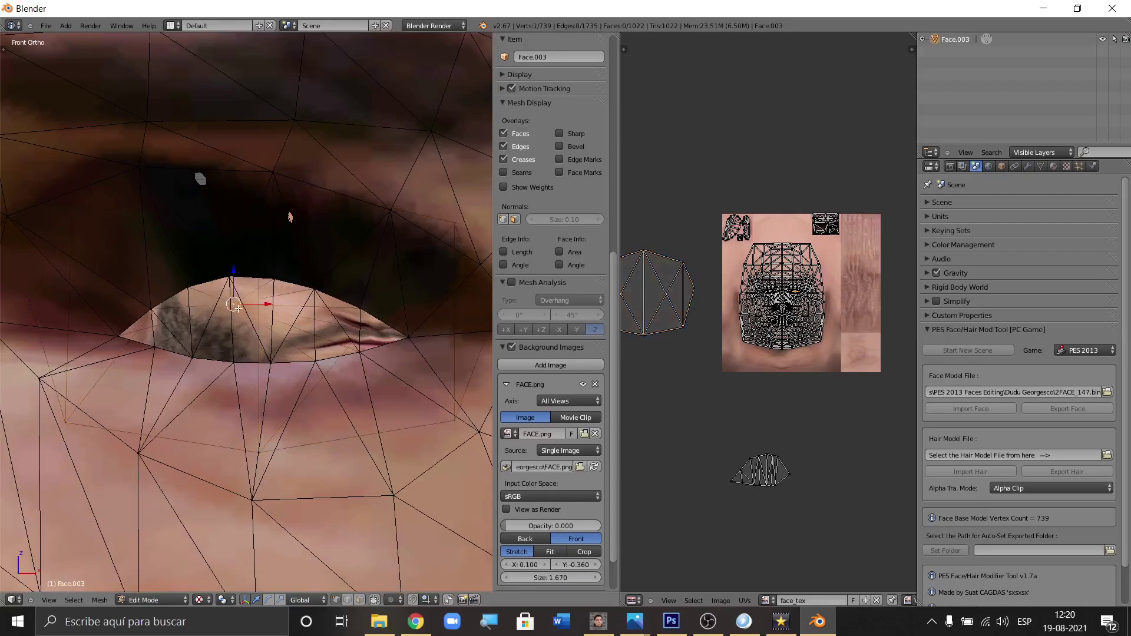
scroll(239, 308, up, 2)
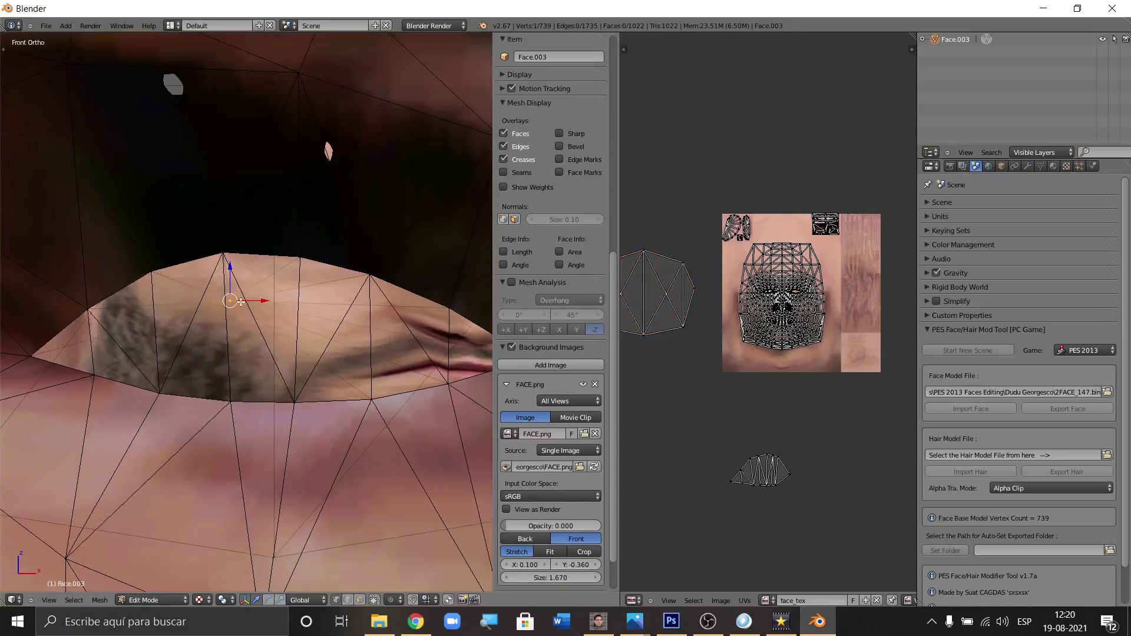
scroll(239, 304, up, 1)
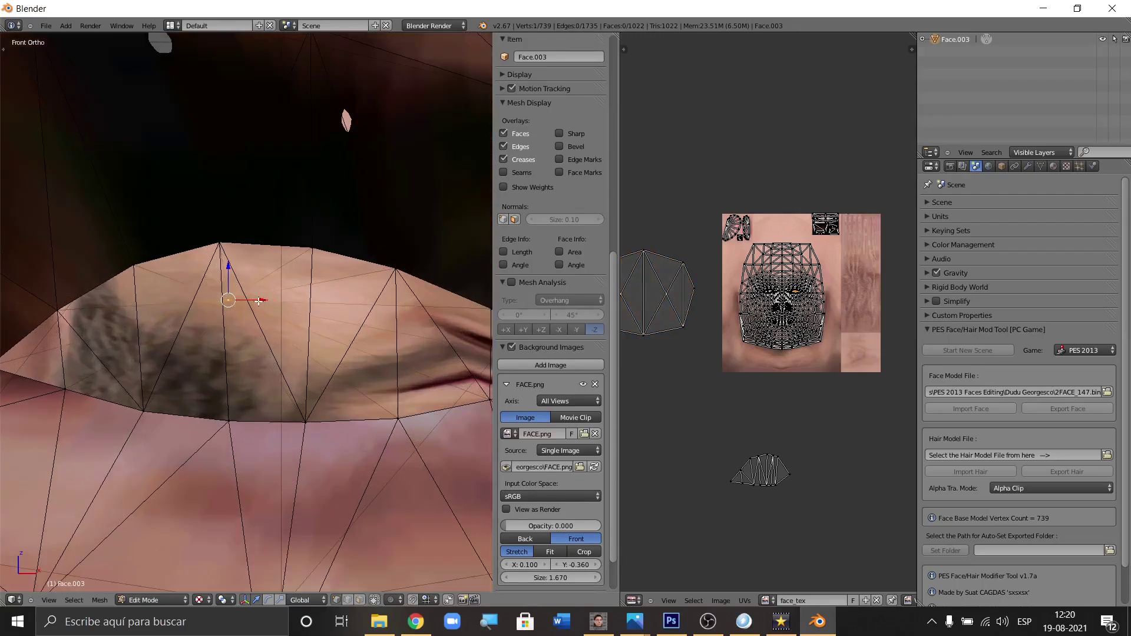
drag(259, 301, 312, 309)
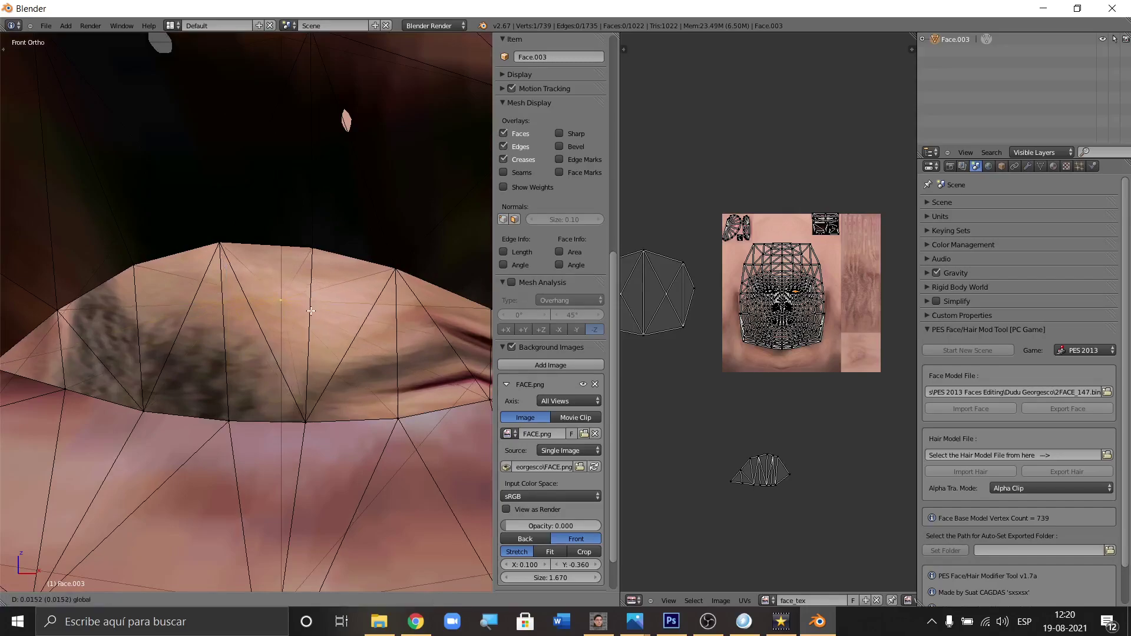
drag(311, 311, 282, 300)
drag(282, 303, 286, 298)
scroll(300, 248, down, 1)
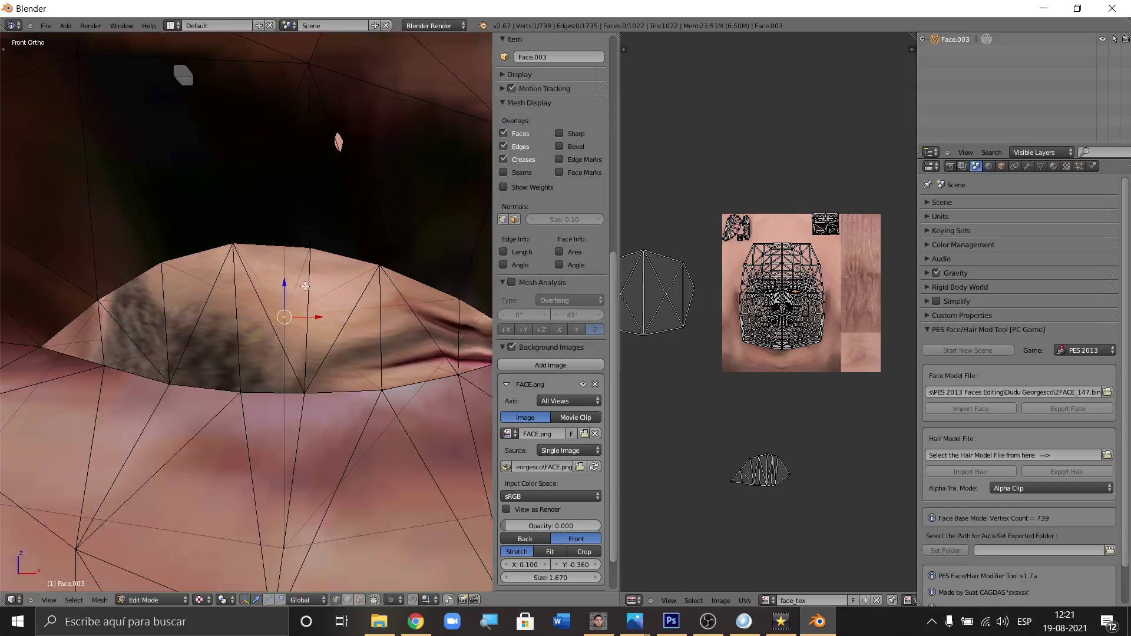
drag(285, 286, 286, 288)
scroll(313, 295, down, 2)
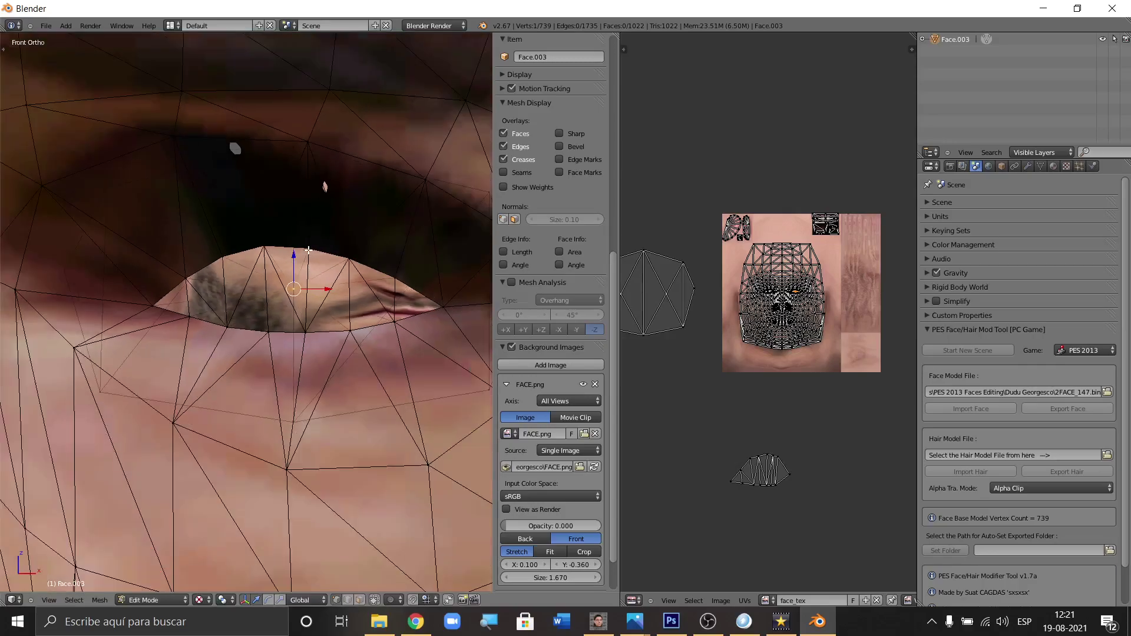
scroll(322, 286, down, 2)
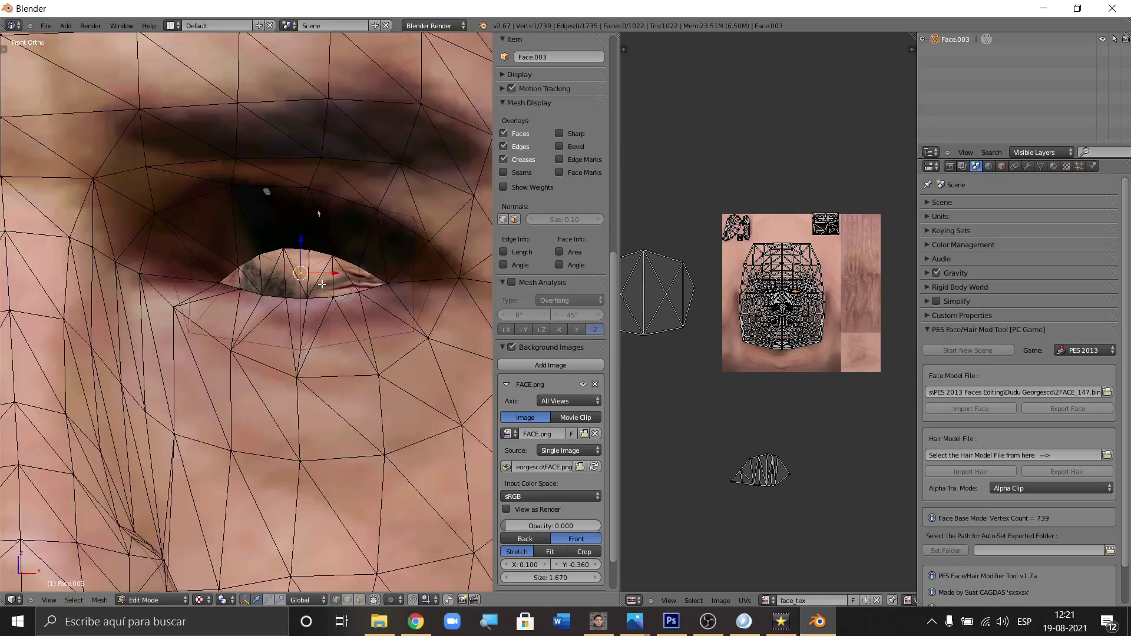
scroll(403, 236, up, 2)
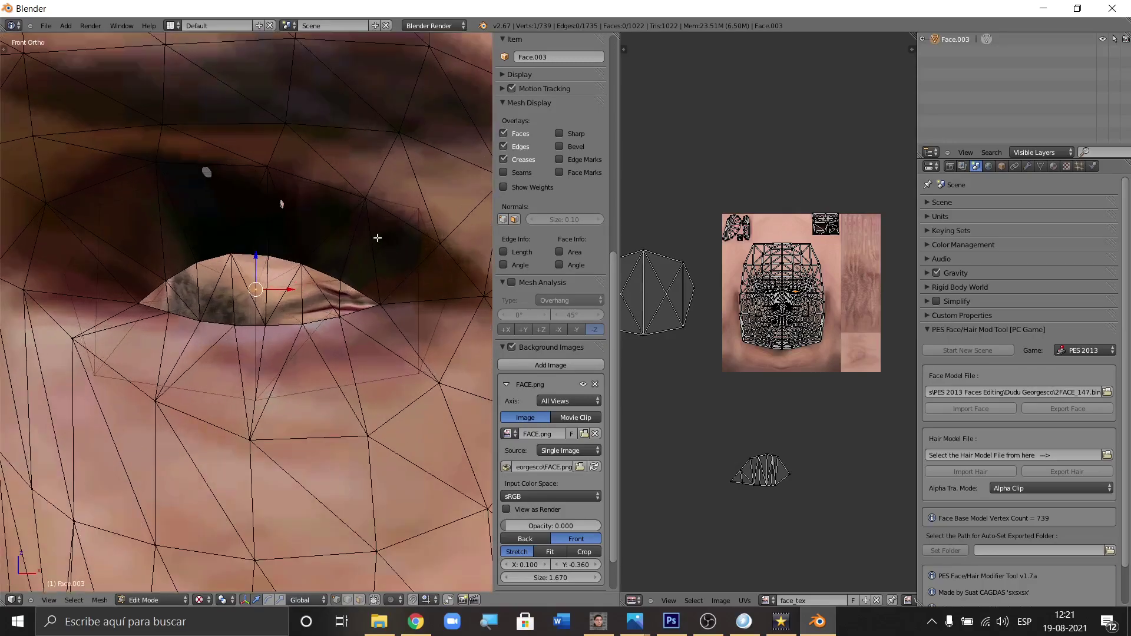
right_click(414, 196)
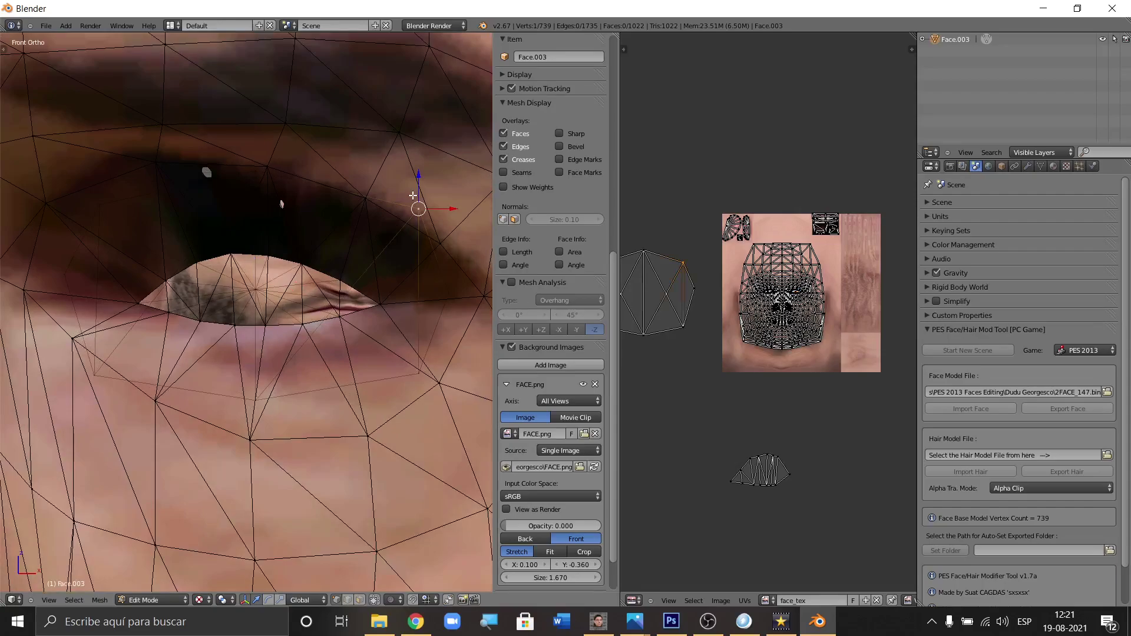
key(ctrl+KP_Add)
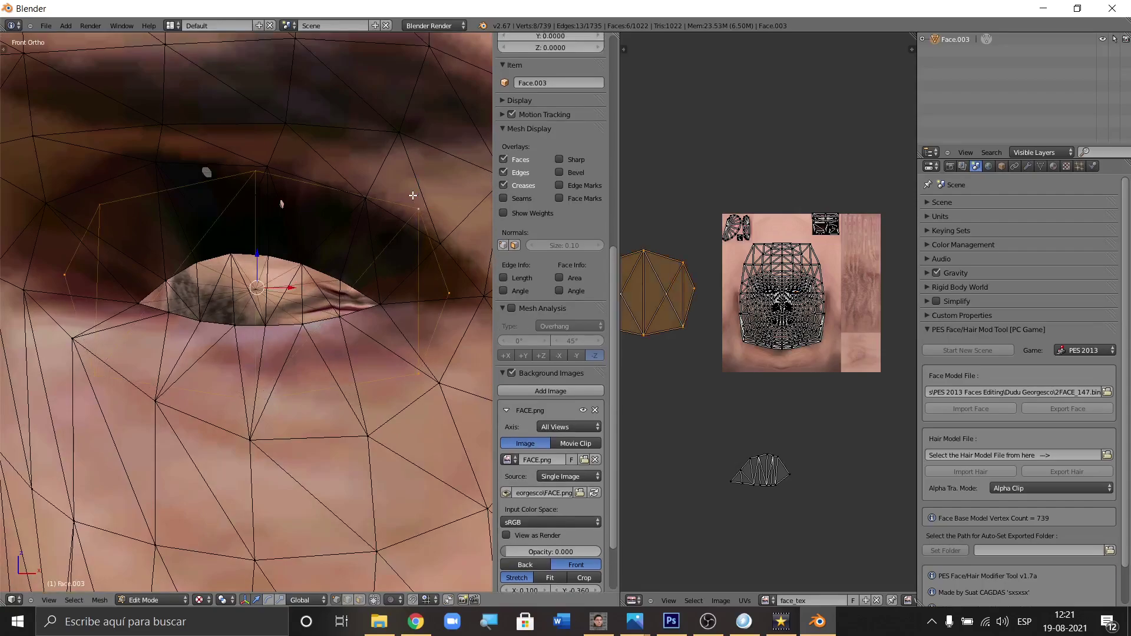
scroll(312, 248, down, 2)
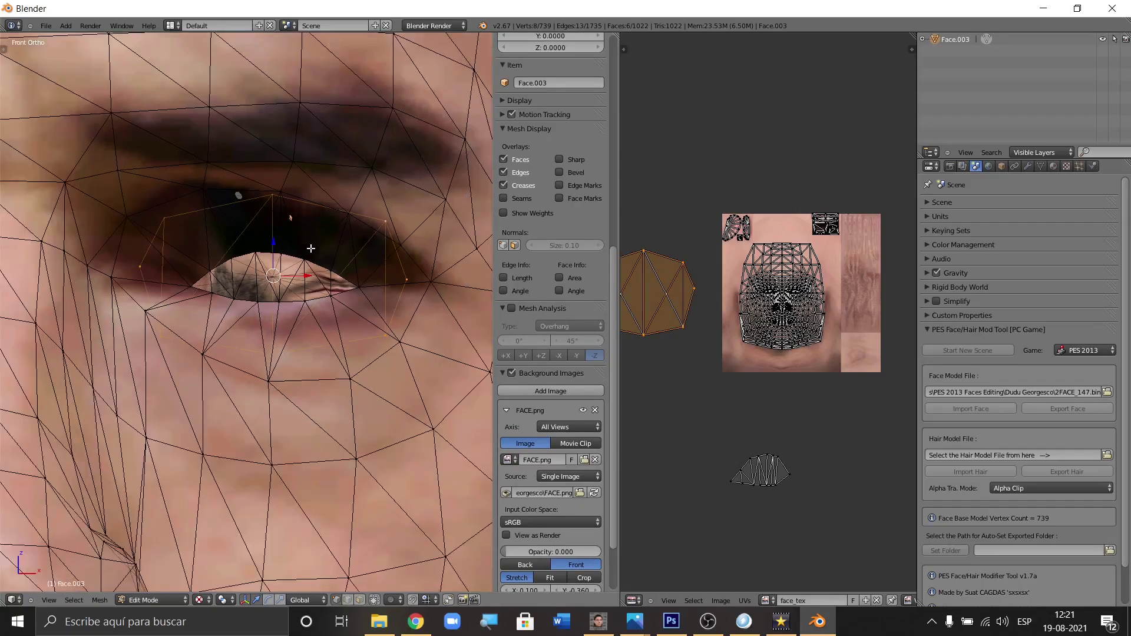
key(a)
key(a)
key(a)
Step: Select the whole linked eyeball of the other eye, lower it into the eye opening and shift it slightly along negative X
scroll(161, 297, down, 4)
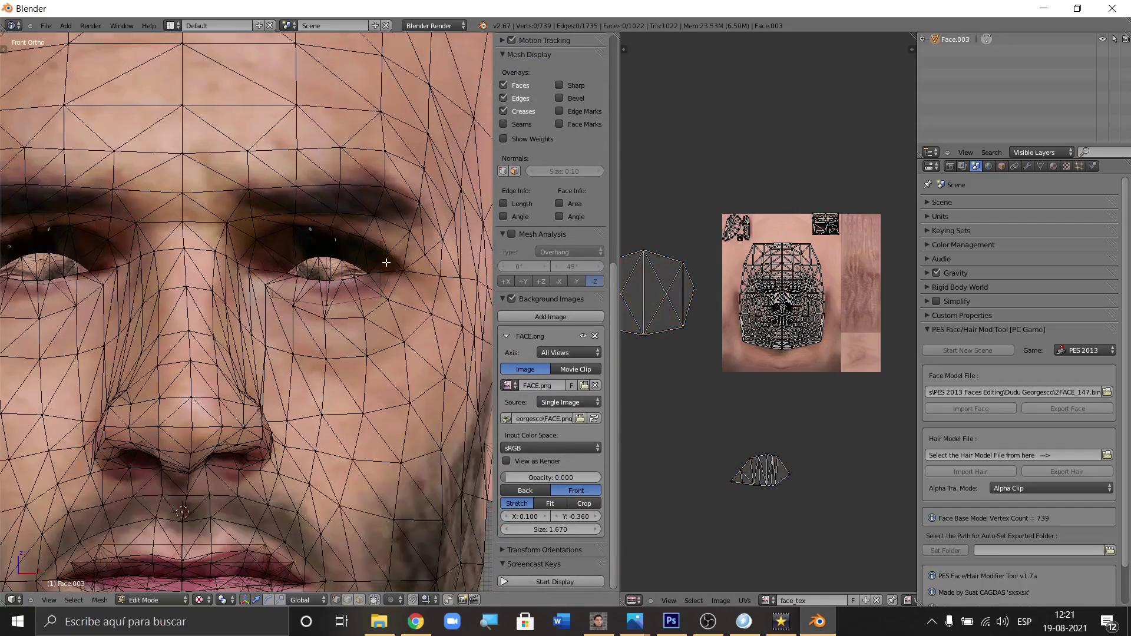
scroll(161, 301, down, 1)
scroll(161, 301, up, 8)
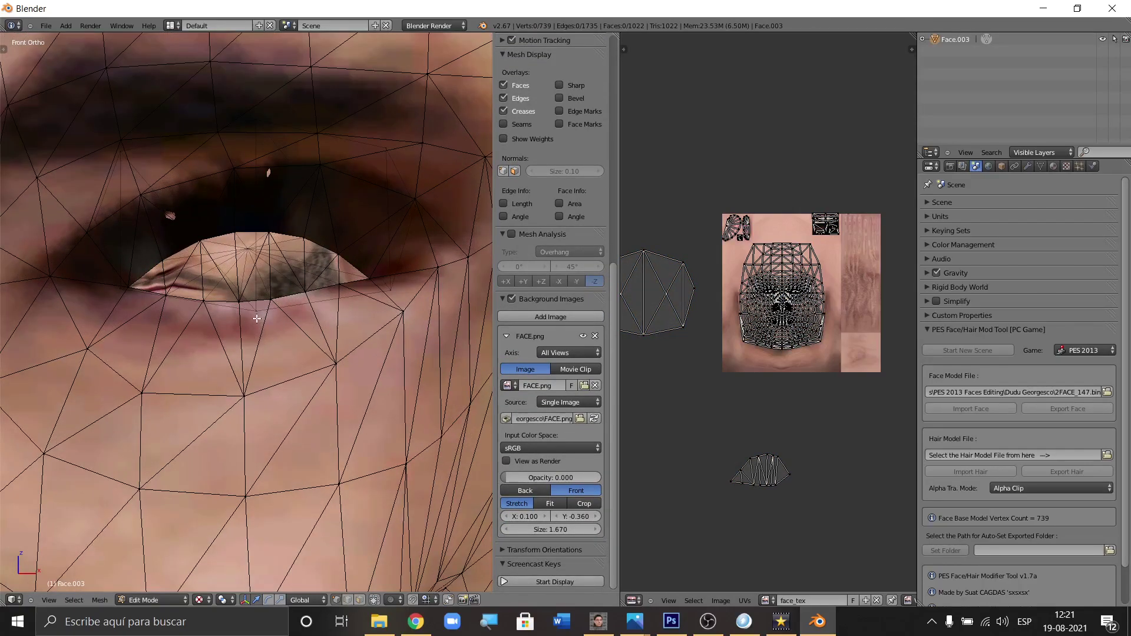
right_click(252, 320)
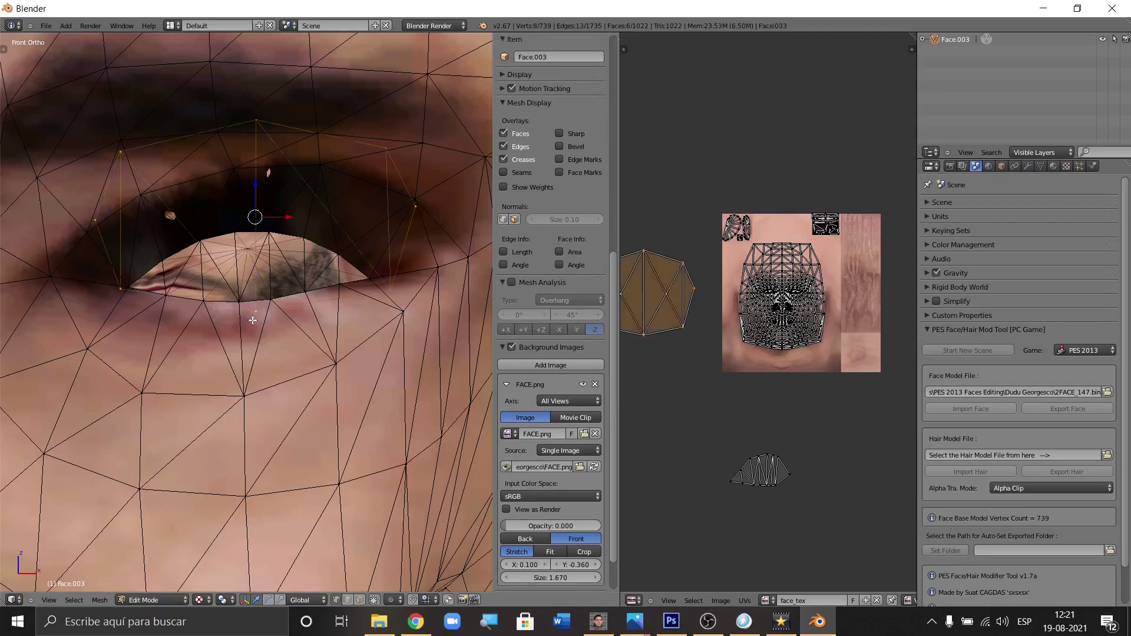
key(ctrl+l)
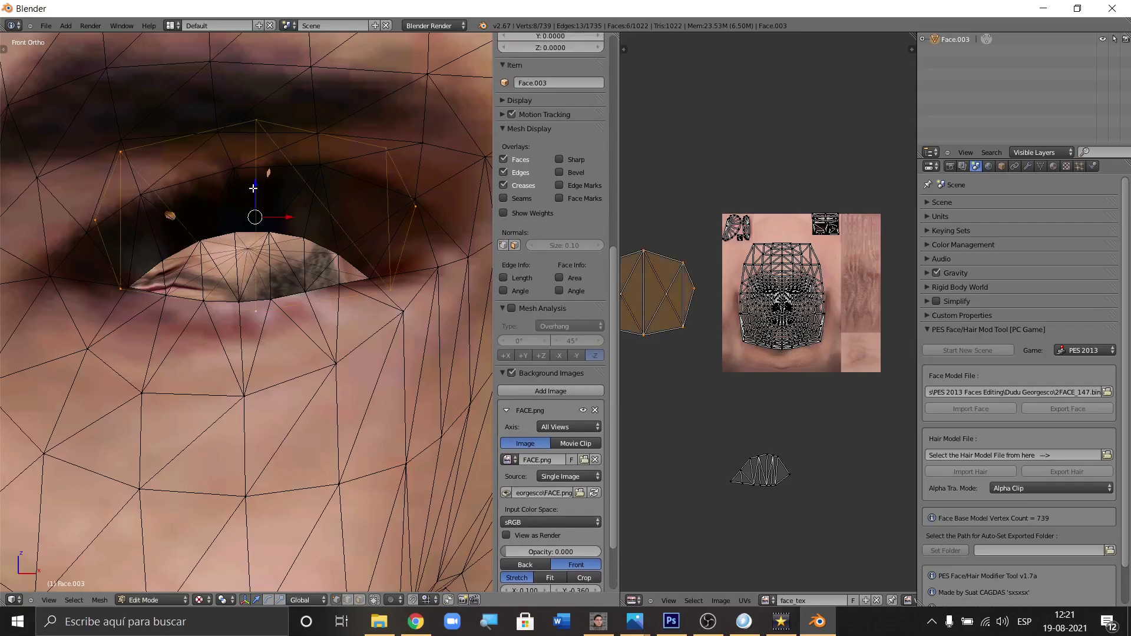
key(g)
click(250, 238)
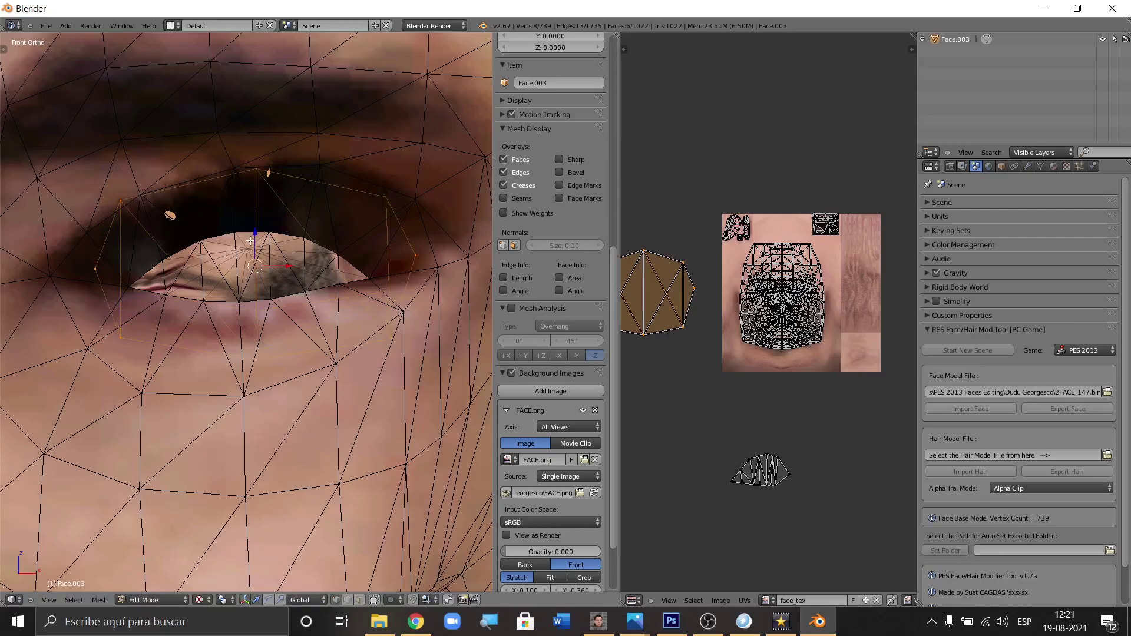
drag(293, 269, 242, 247)
Step: Lower the centre vertex of the second eyeball by about 0.017 along Z and clear the selection
scroll(282, 269, up, 2)
right_click(251, 254)
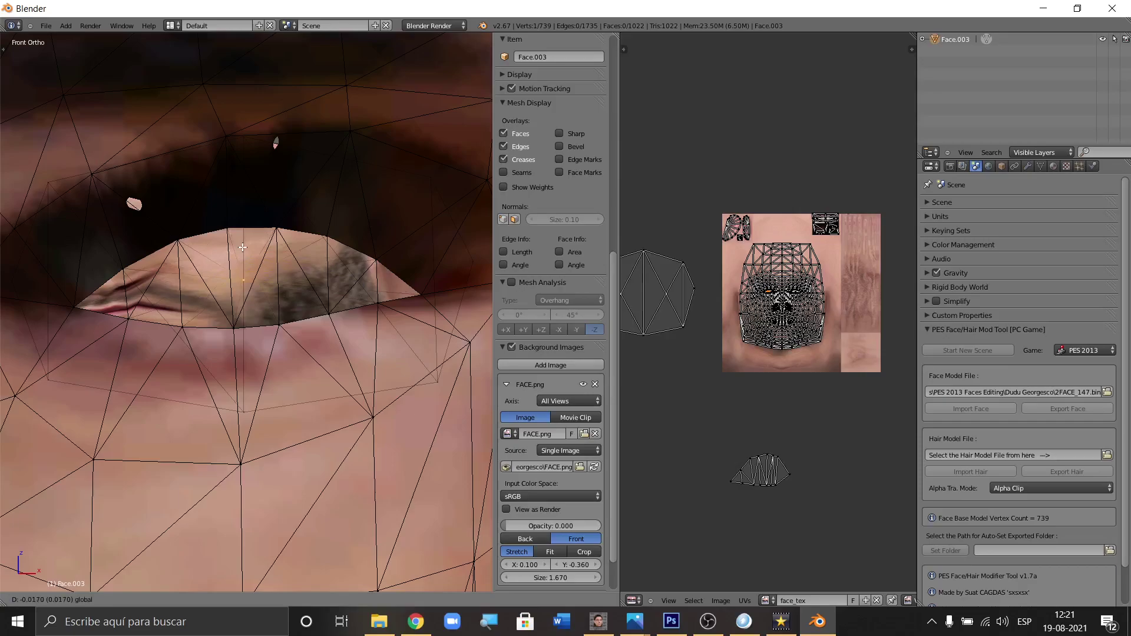
drag(241, 248, 242, 247)
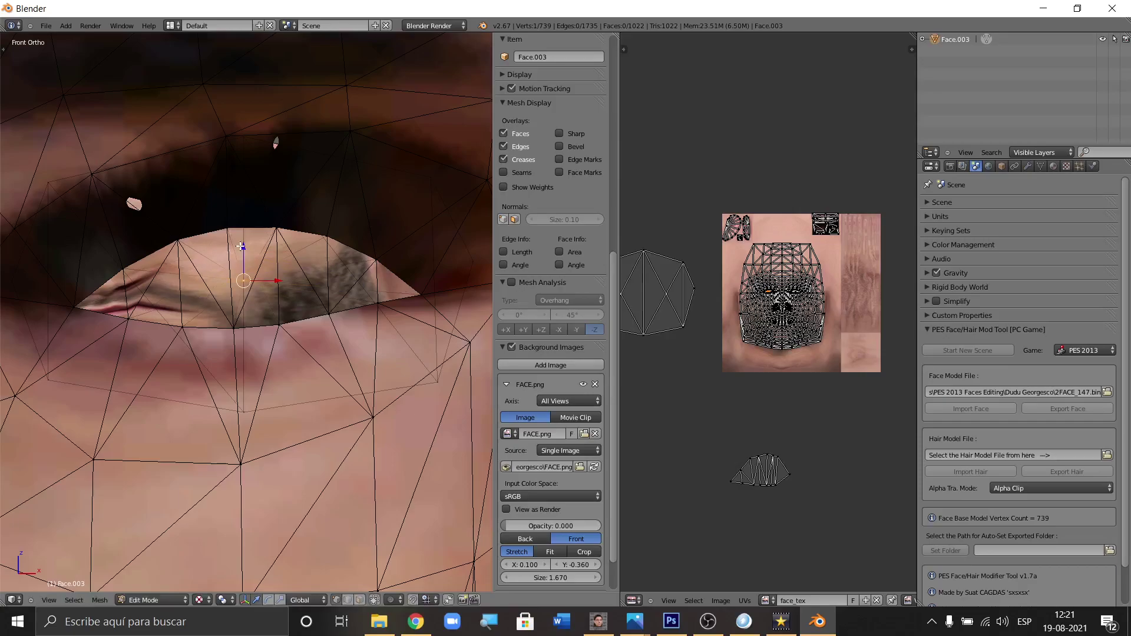
scroll(241, 223, down, 3)
key(a)
key(a)
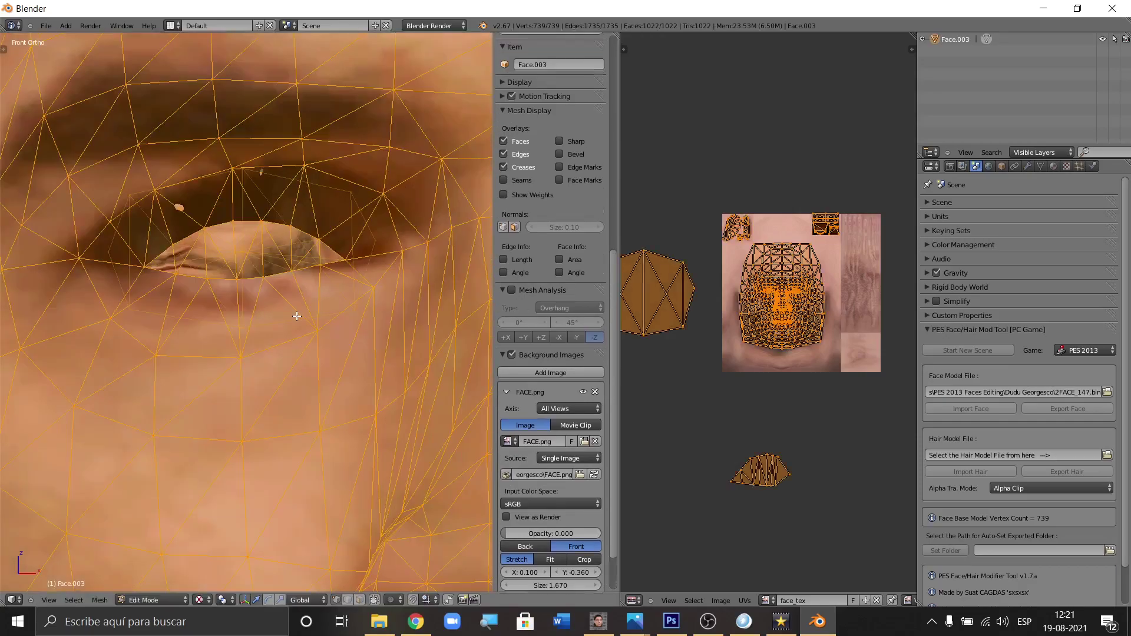
key(a)
key(a)
key(a)
Step: Examine the fit of both eyeballs in the front view, along with the nose and mouth areas of the face mesh
scroll(190, 247, down, 5)
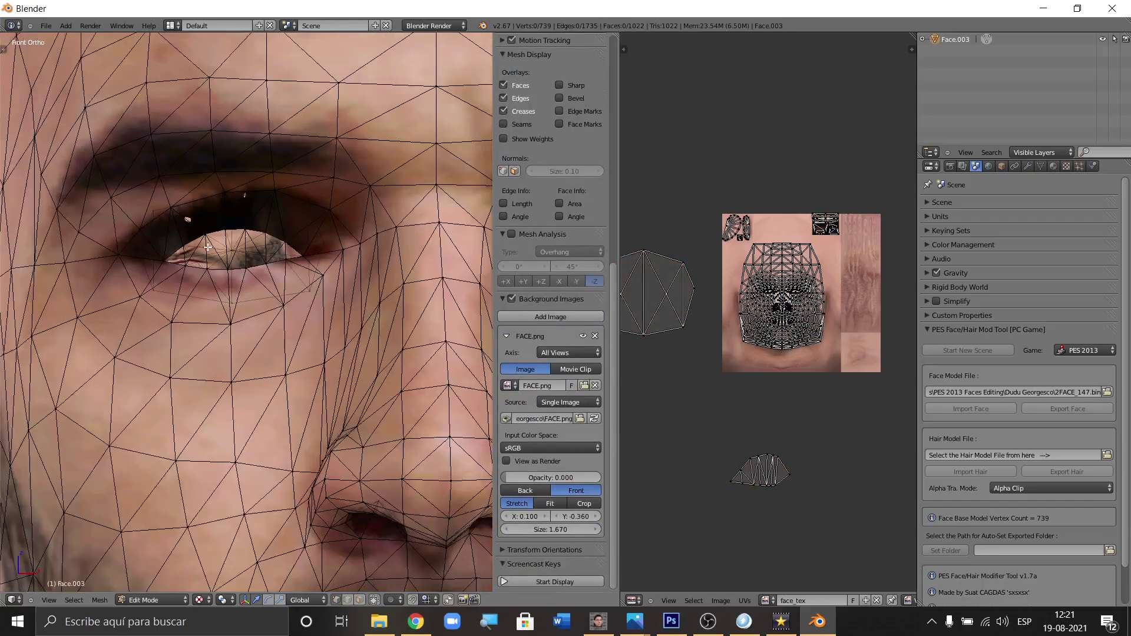
scroll(343, 262, up, 2)
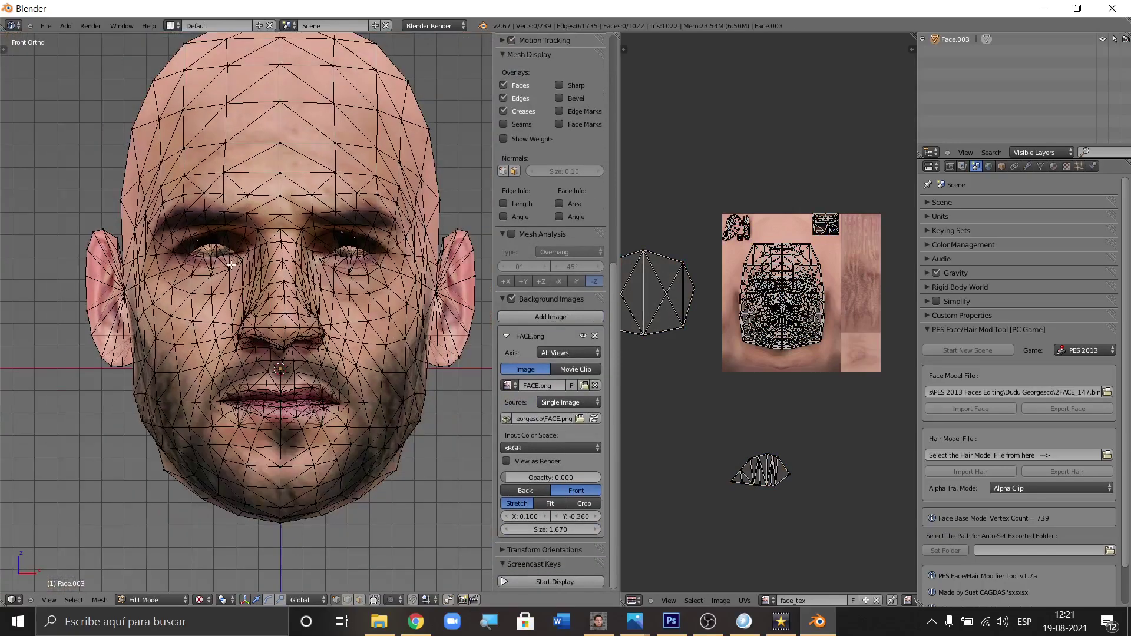
scroll(314, 268, up, 4)
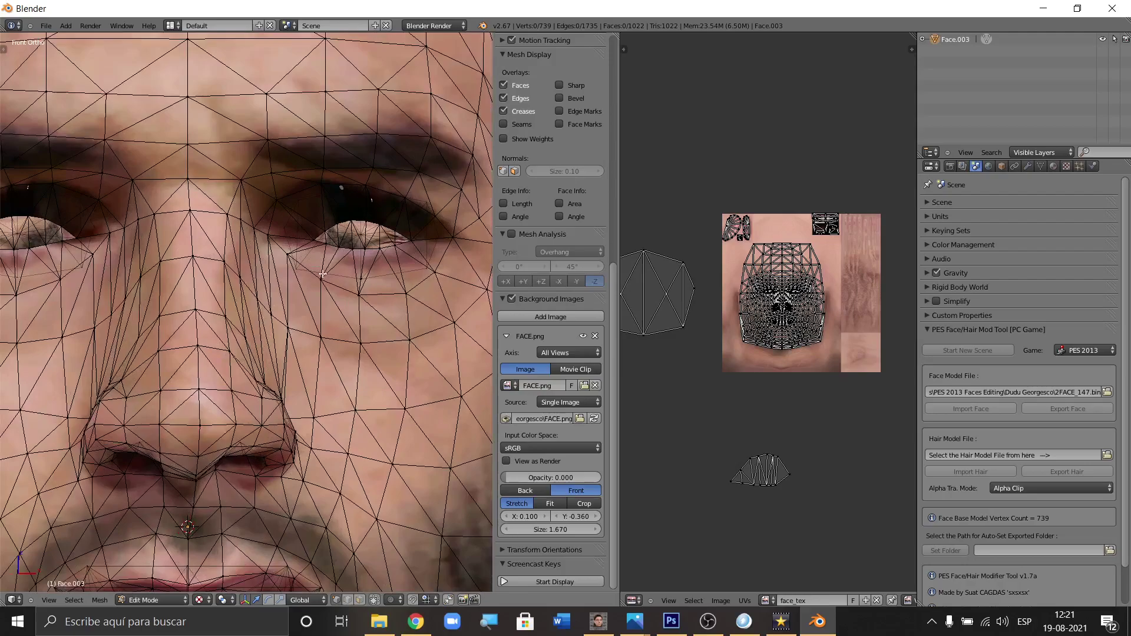
scroll(357, 225, down, 3)
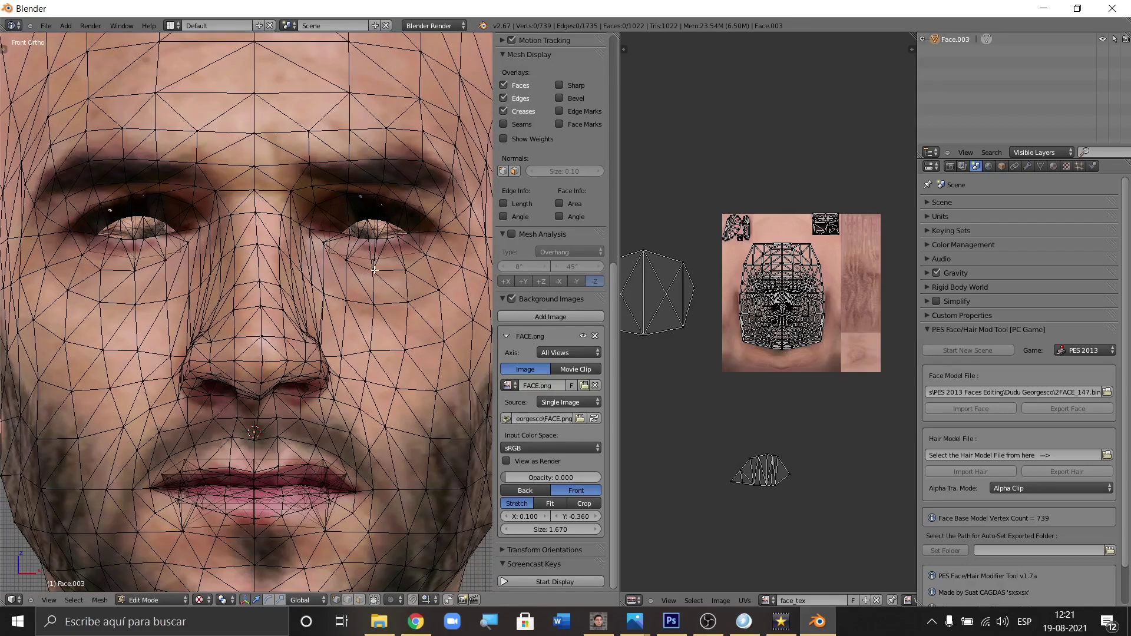
scroll(364, 274, up, 3)
scroll(358, 273, down, 1)
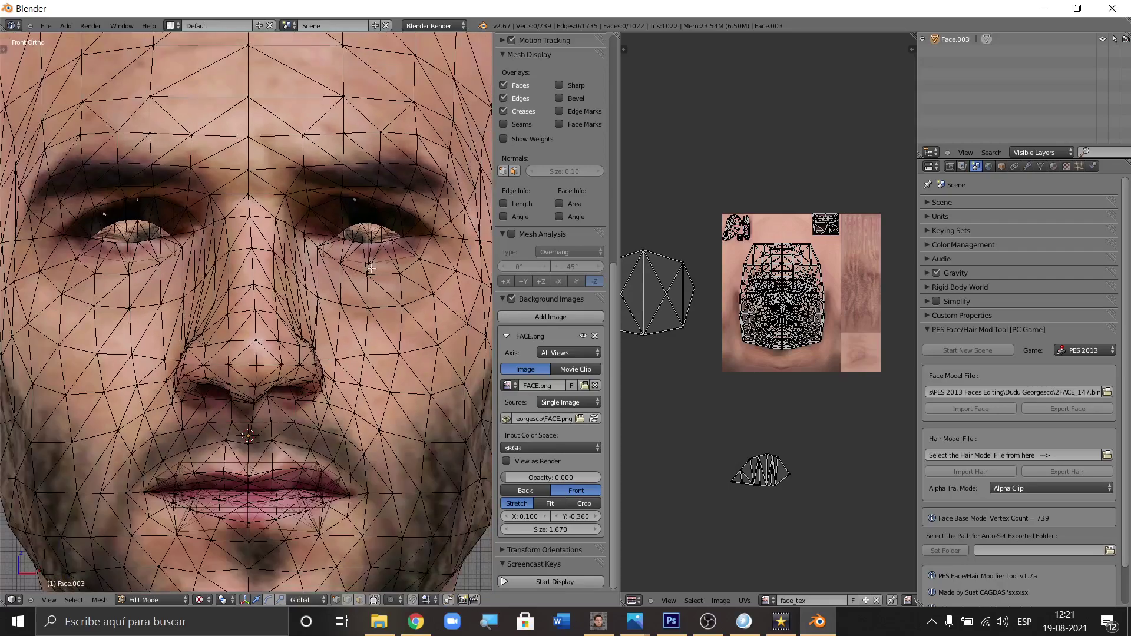
scroll(367, 257, down, 2)
scroll(218, 405, up, 5)
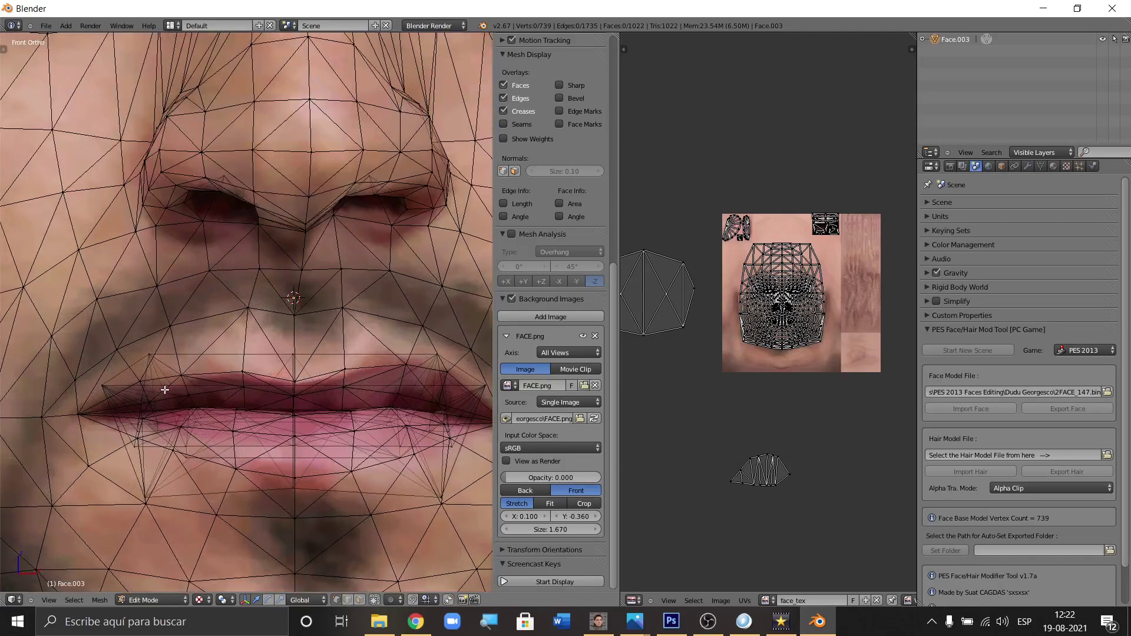
scroll(147, 388, down, 1)
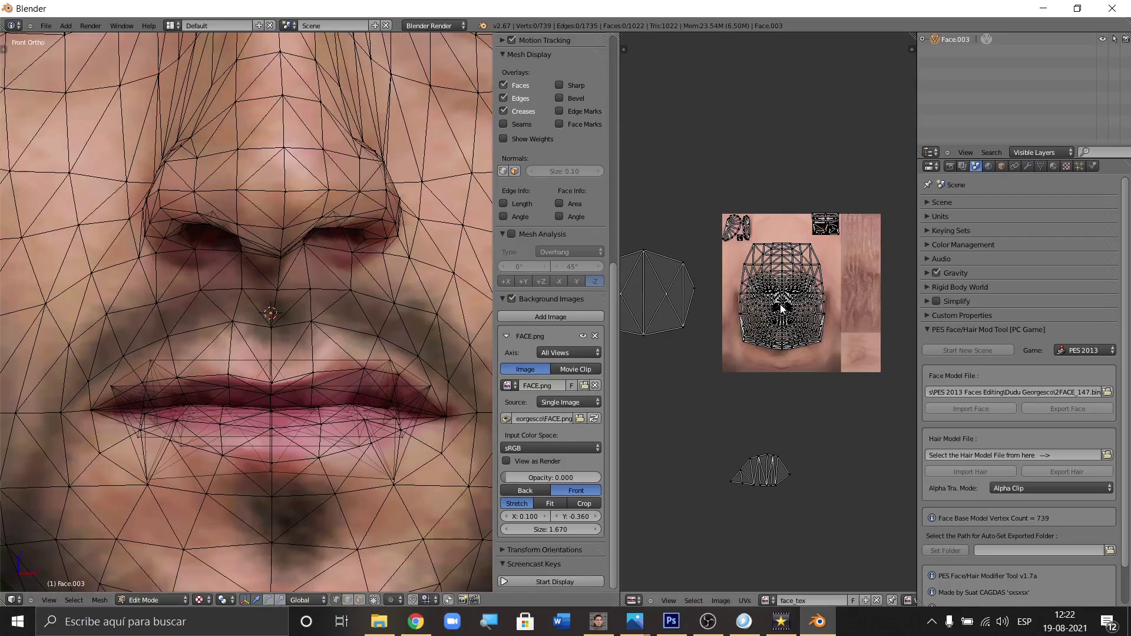
Step: Circle-select the mouth interior islands in the dark block at the upper edge of the face_tex UV layout
key(a)
key(a)
scroll(840, 218, up, 3)
scroll(840, 218, up, 3)
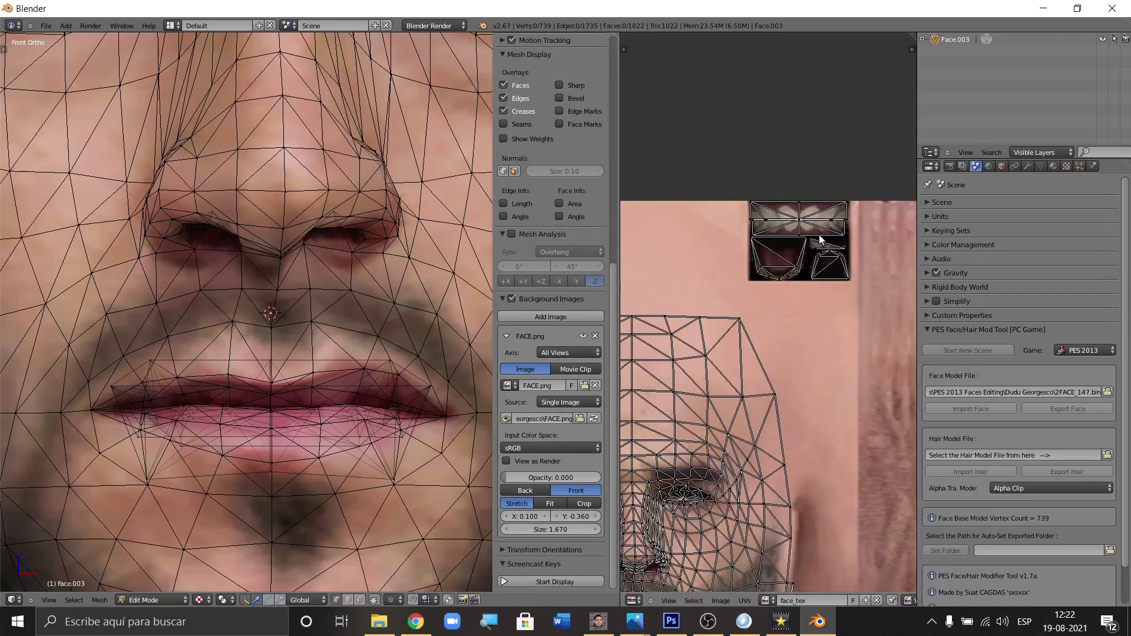
key(c)
mouse_move(769, 234)
mouse_down()
mouse_move(822, 228)
mouse_move(833, 261)
mouse_move(820, 236)
mouse_move(829, 245)
mouse_move(773, 243)
mouse_up()
right_click(771, 234)
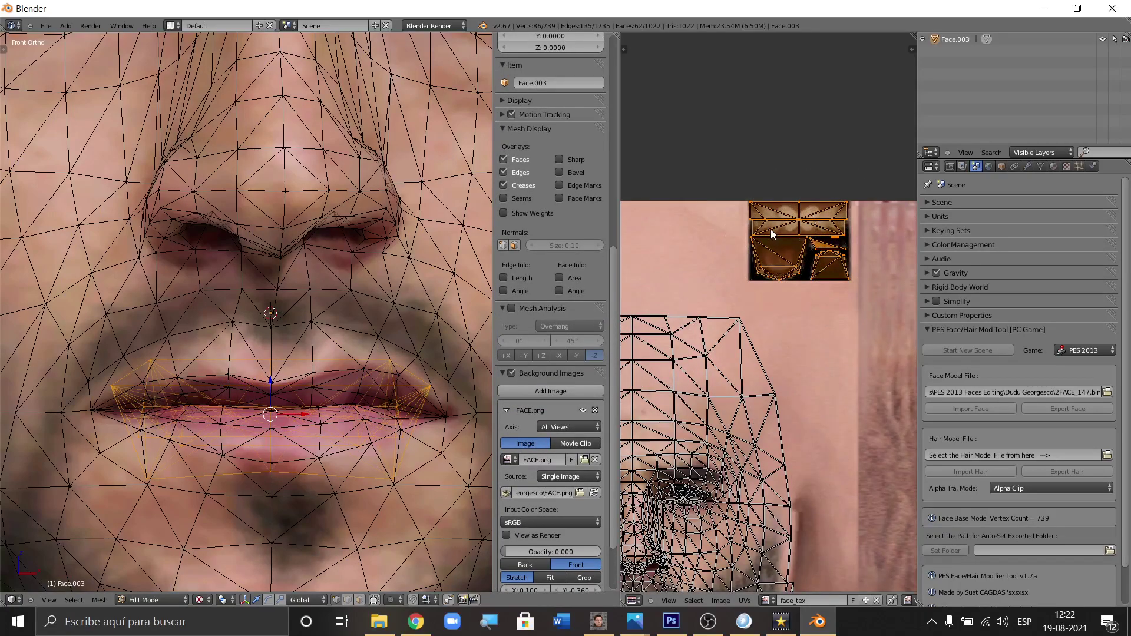
scroll(294, 442, down, 2)
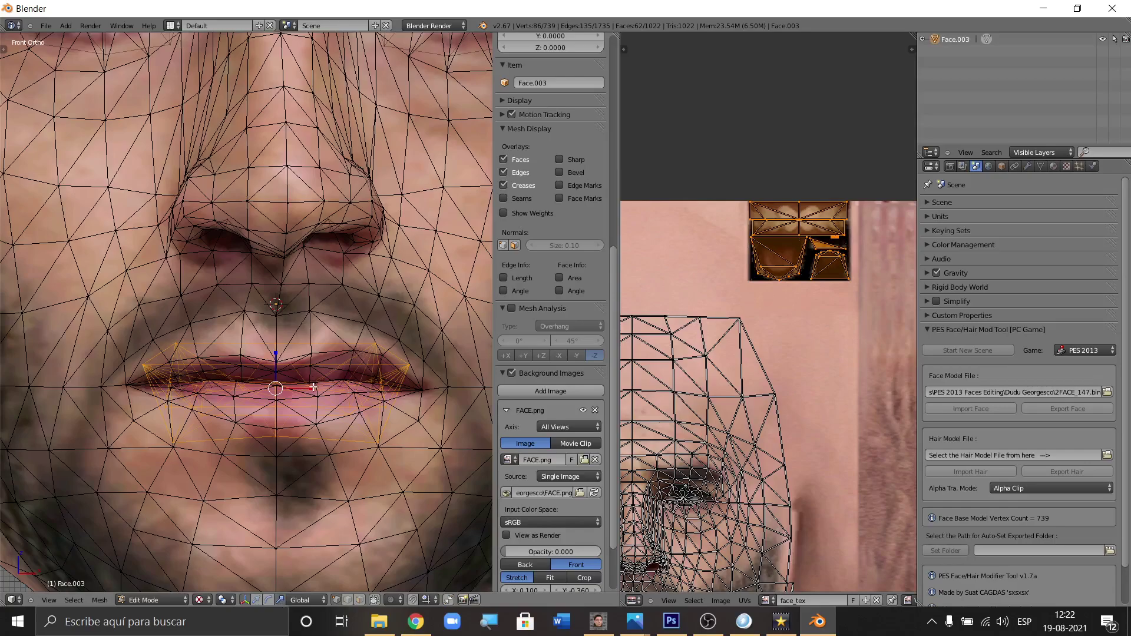
Step: Scale the selected mouth interior up by about 1.07, lower it slightly along Z and clear the selection
key(s)
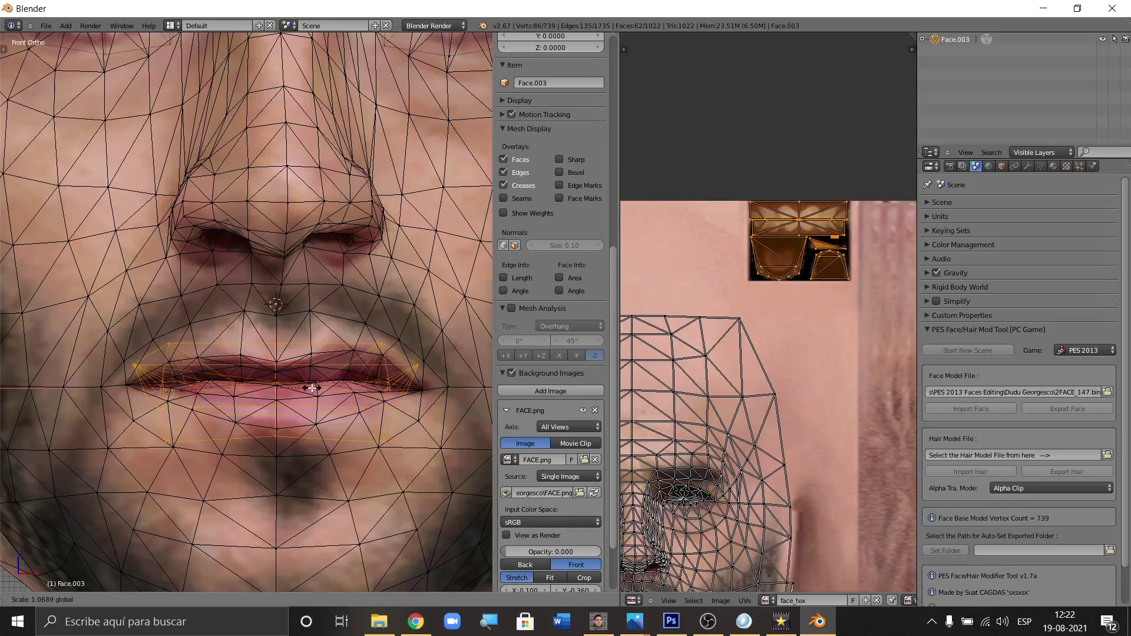
click(313, 389)
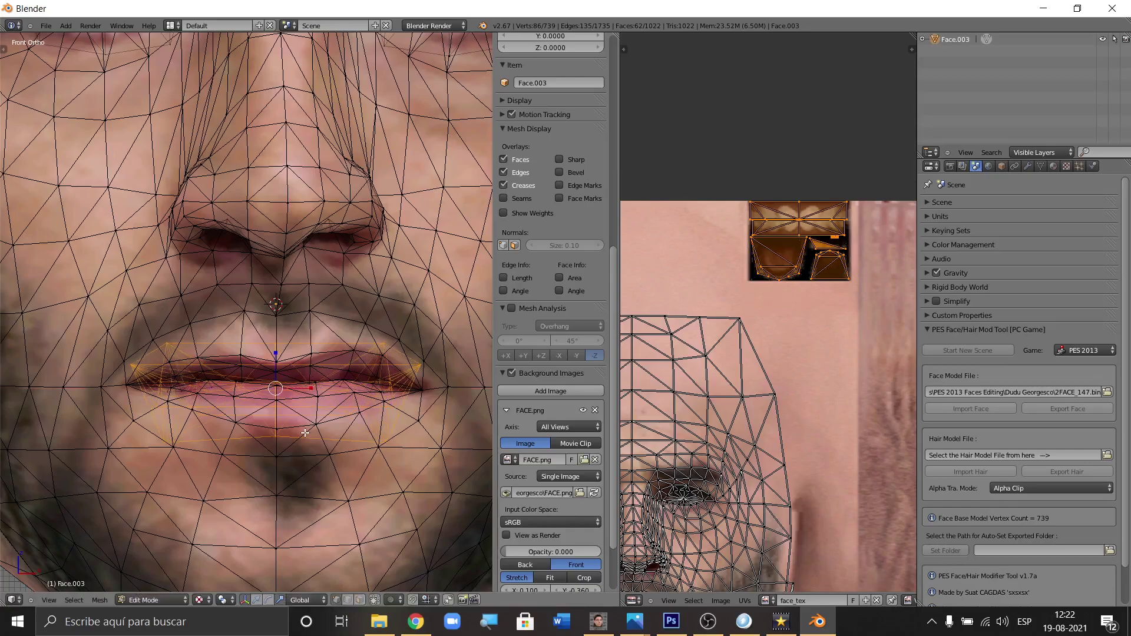
click(256, 601)
drag(276, 358, 277, 362)
key(a)
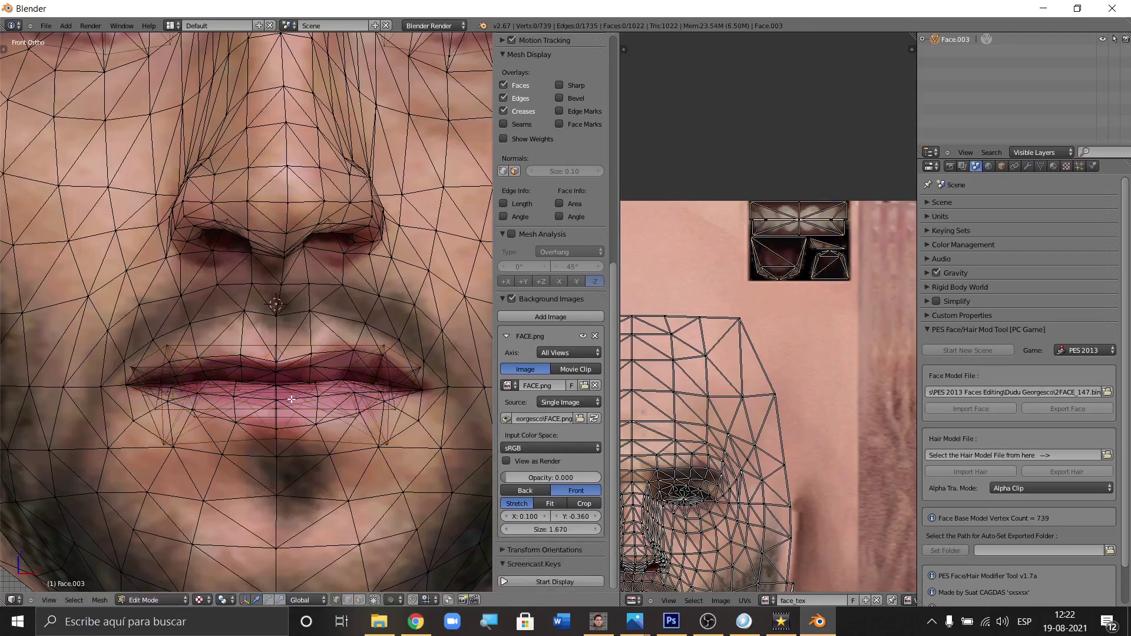
key(a)
key(a)
key(a)
key(a)
scroll(258, 392, down, 1)
key(a)
key(a)
scroll(265, 383, down, 2)
key(a)
key(a)
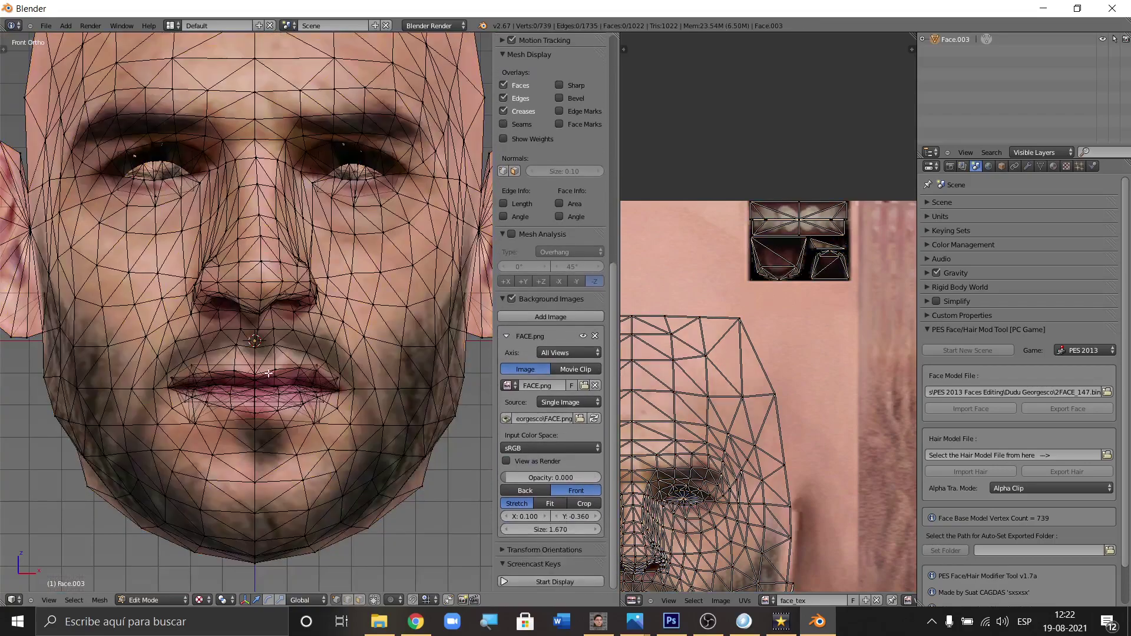
Step: Raise the FACE.png background image opacity to 0.864 and compare the face mesh with the reference photo
drag(504, 475, 585, 474)
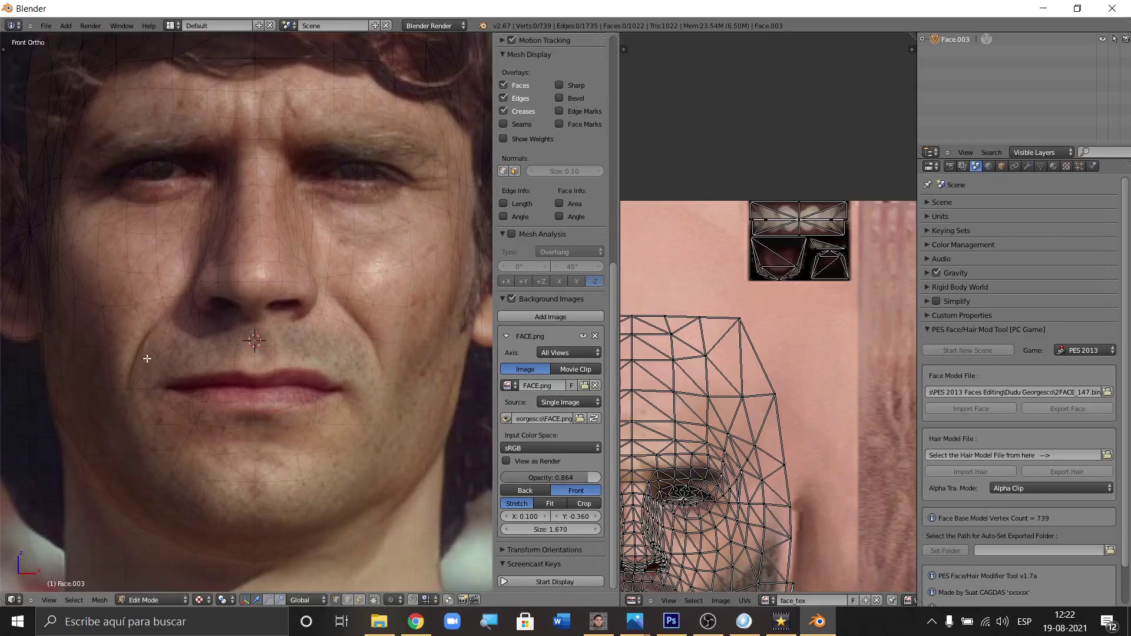
scroll(148, 360, down, 2)
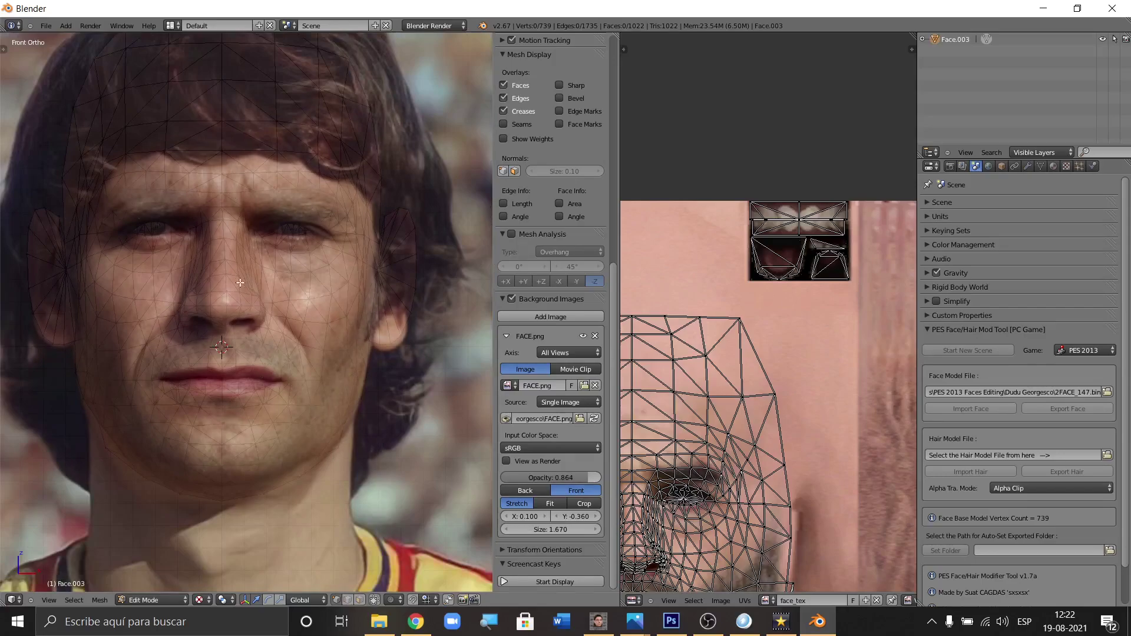
scroll(244, 281, down, 2)
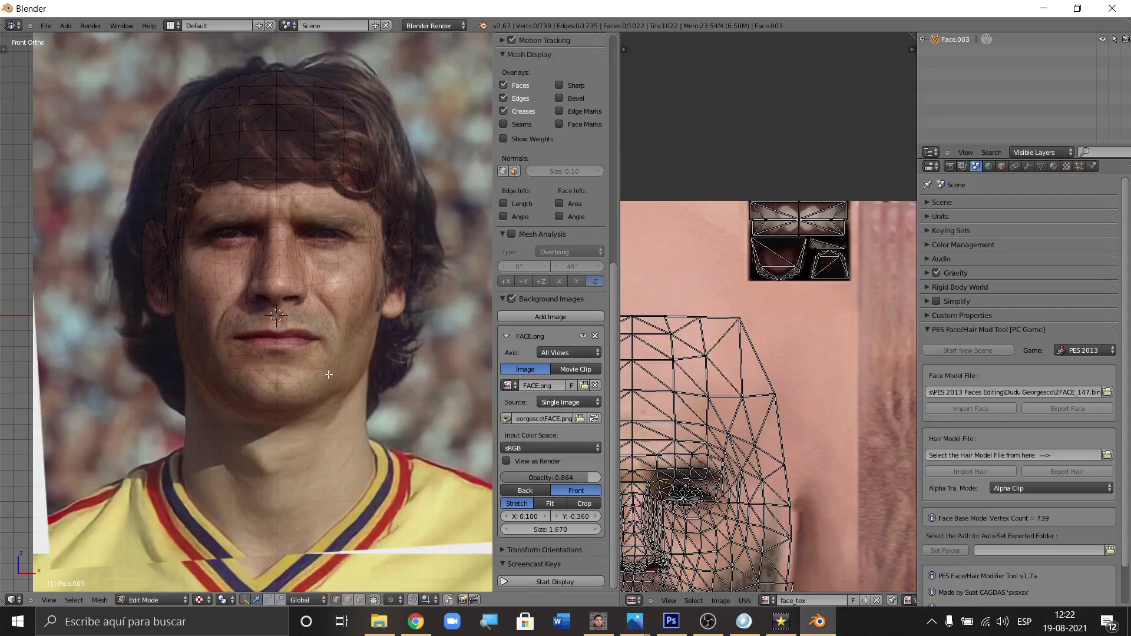
scroll(712, 290, down, 2)
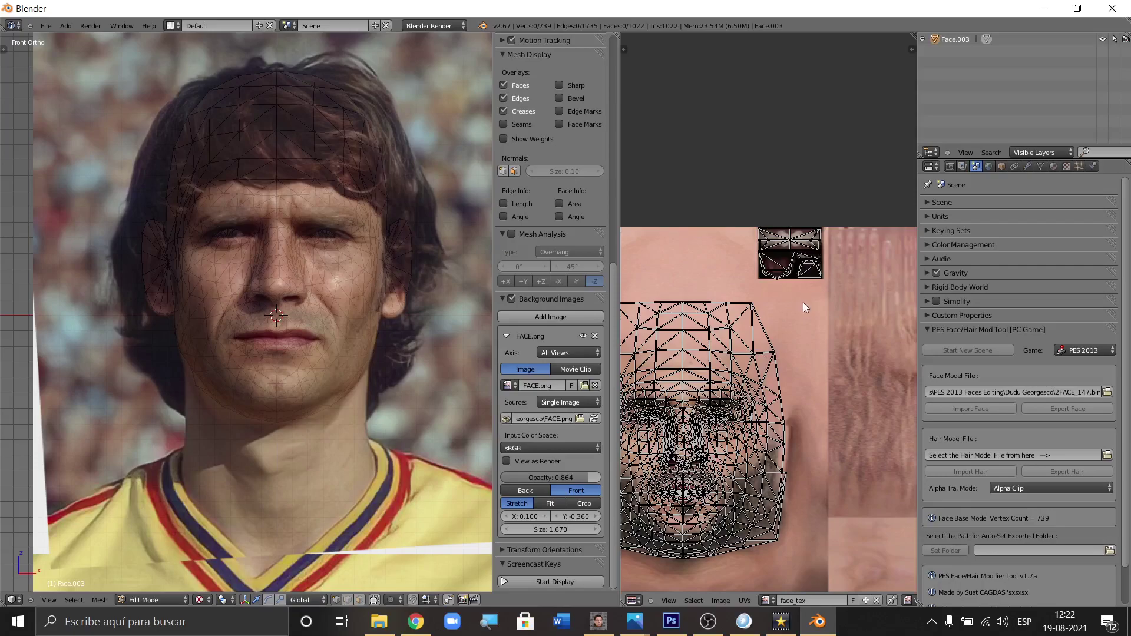
scroll(802, 303, down, 3)
scroll(826, 273, up, 2)
scroll(348, 274, up, 2)
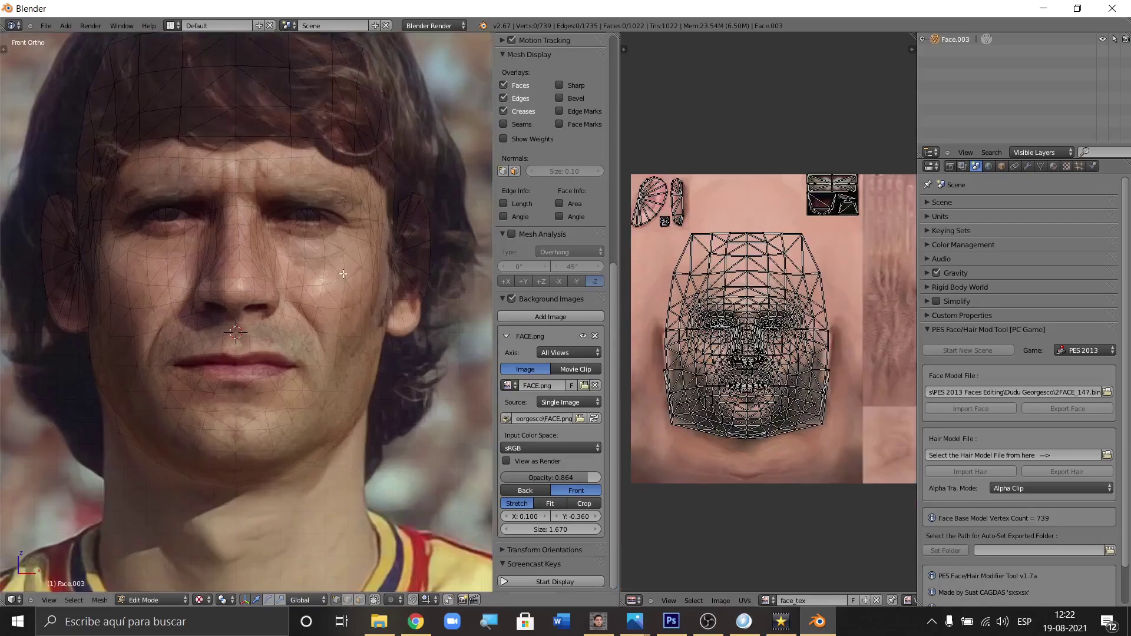
shift+scroll(283, 458, up, 2)
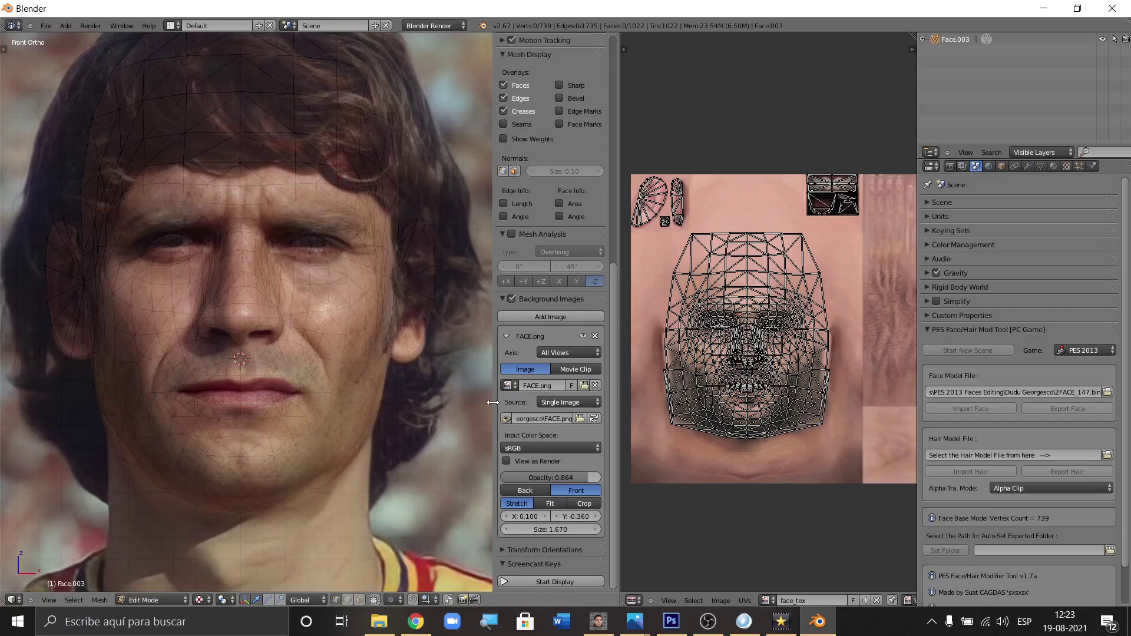
key(n)
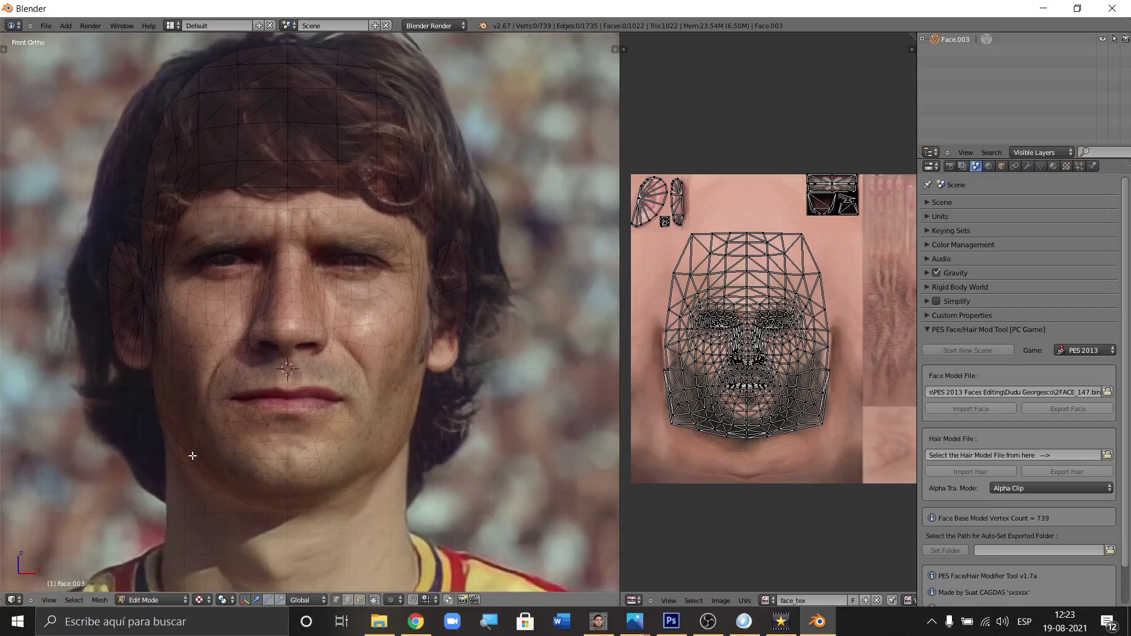
Step: Switch the face mesh to Object Mode and export the face model to 2FACE_147.bin
click(150, 600)
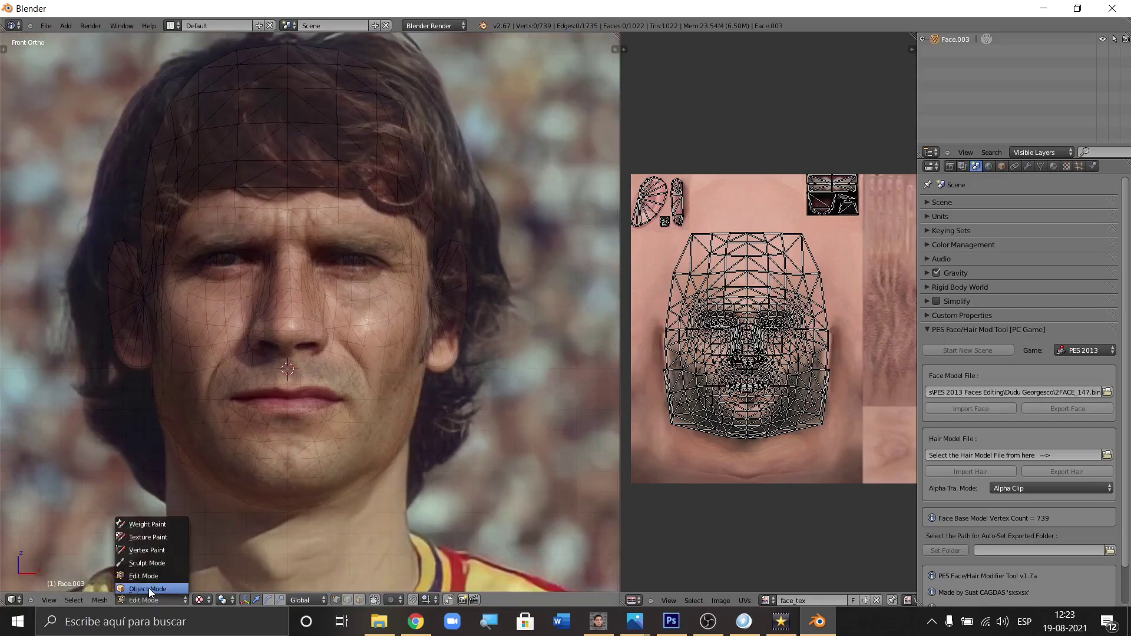
click(149, 588)
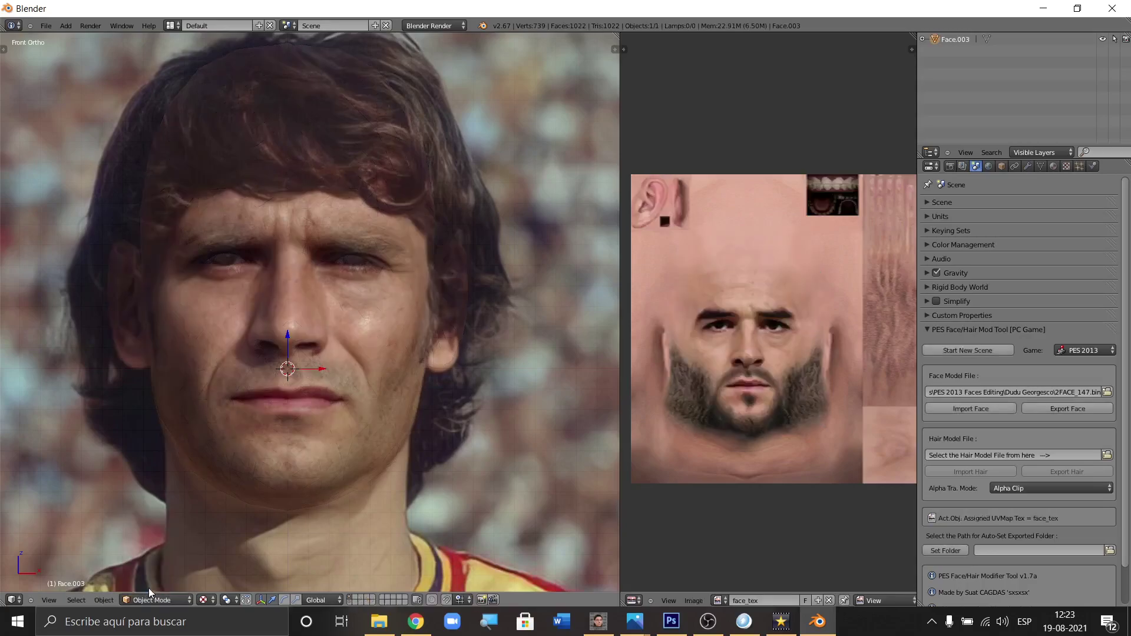
click(1067, 408)
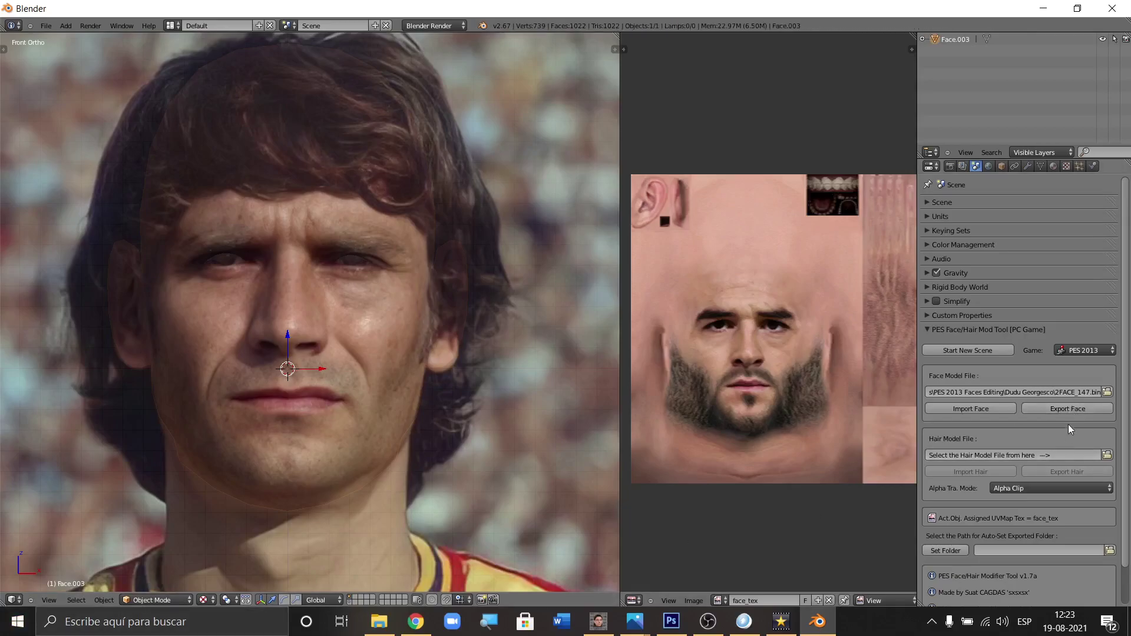
click(1068, 408)
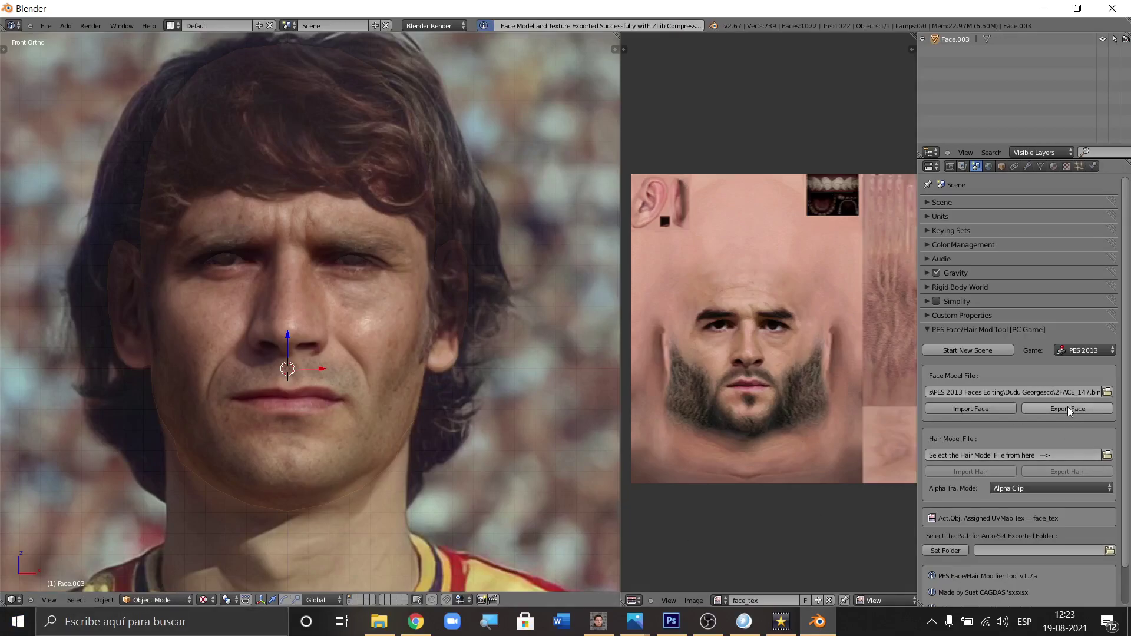
click(615, 50)
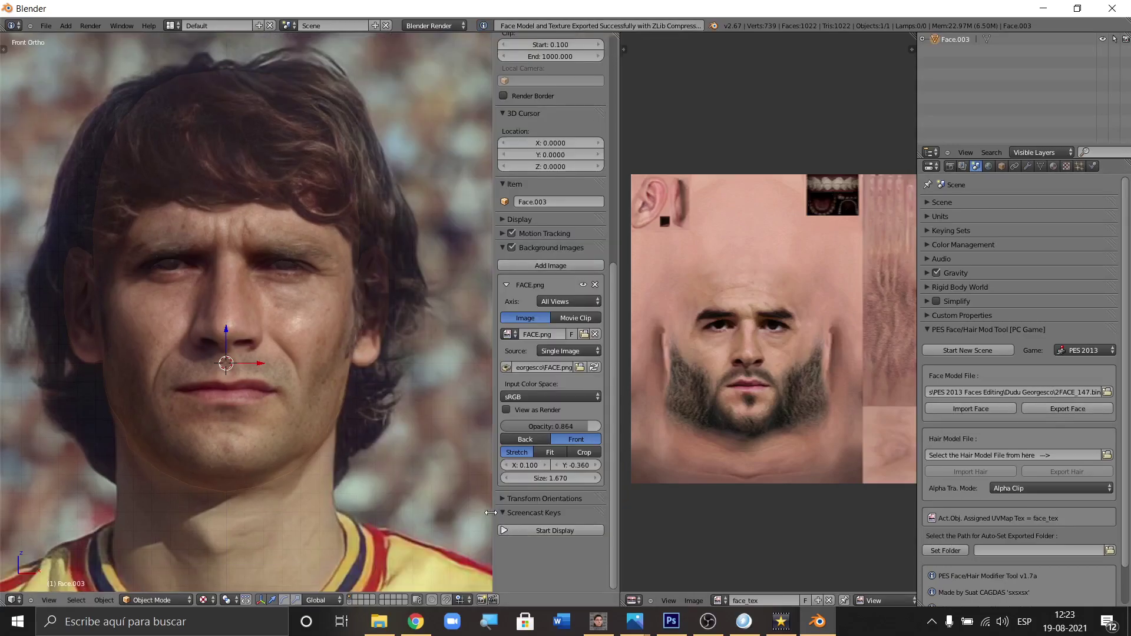
drag(491, 513, 452, 514)
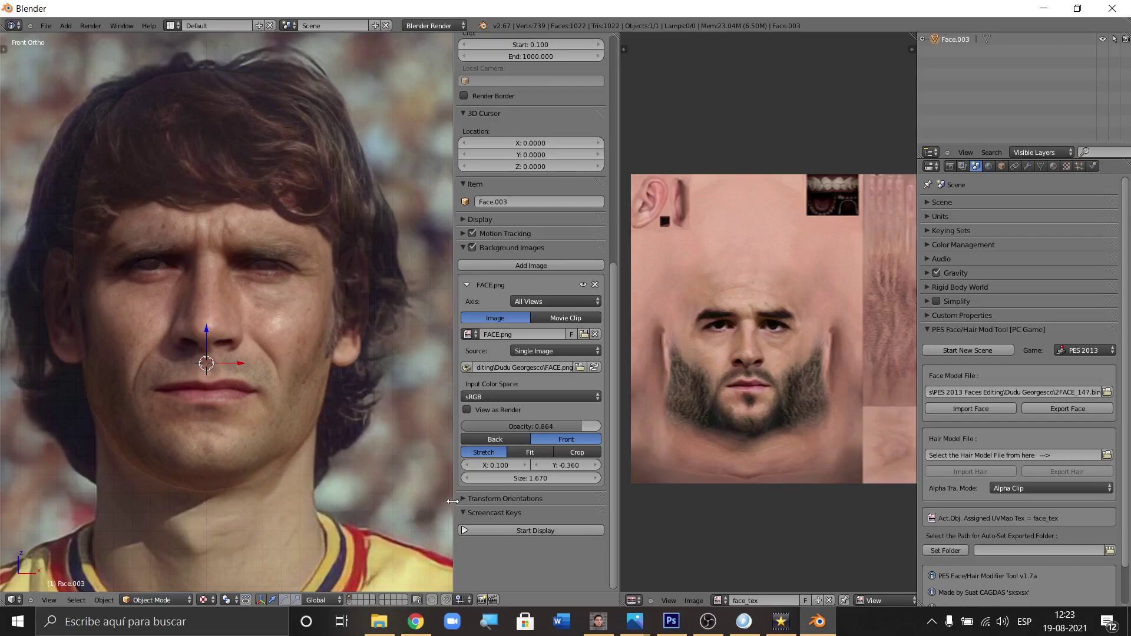
key(n)
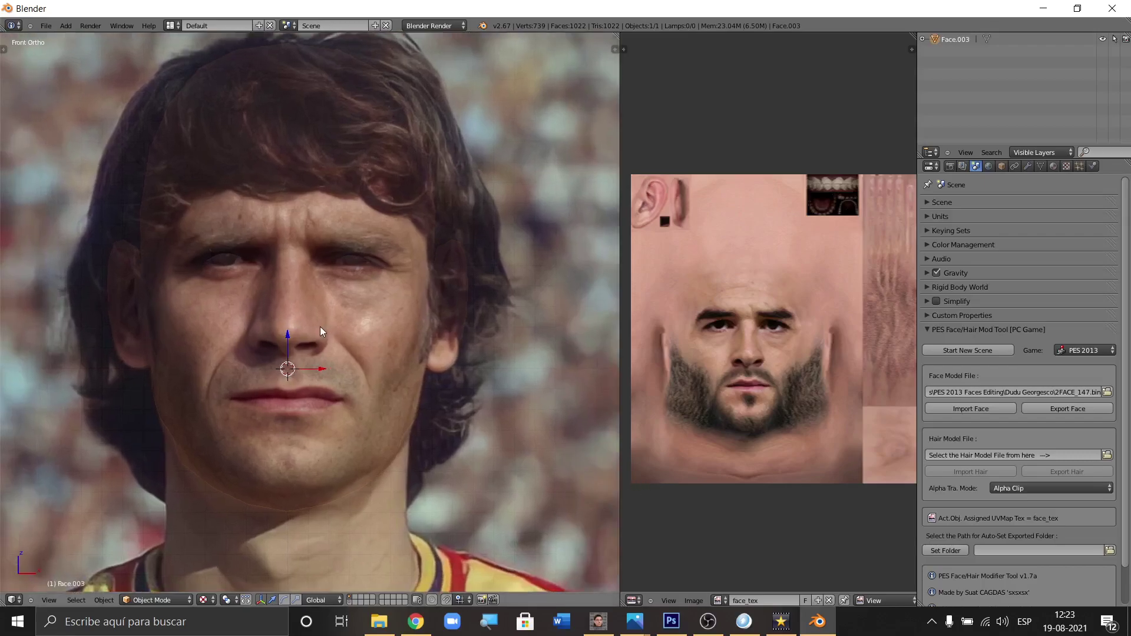
Step: Return the face to Edit Mode and circle-select the separate jagged island below the texture in the UV layout
click(167, 600)
click(154, 578)
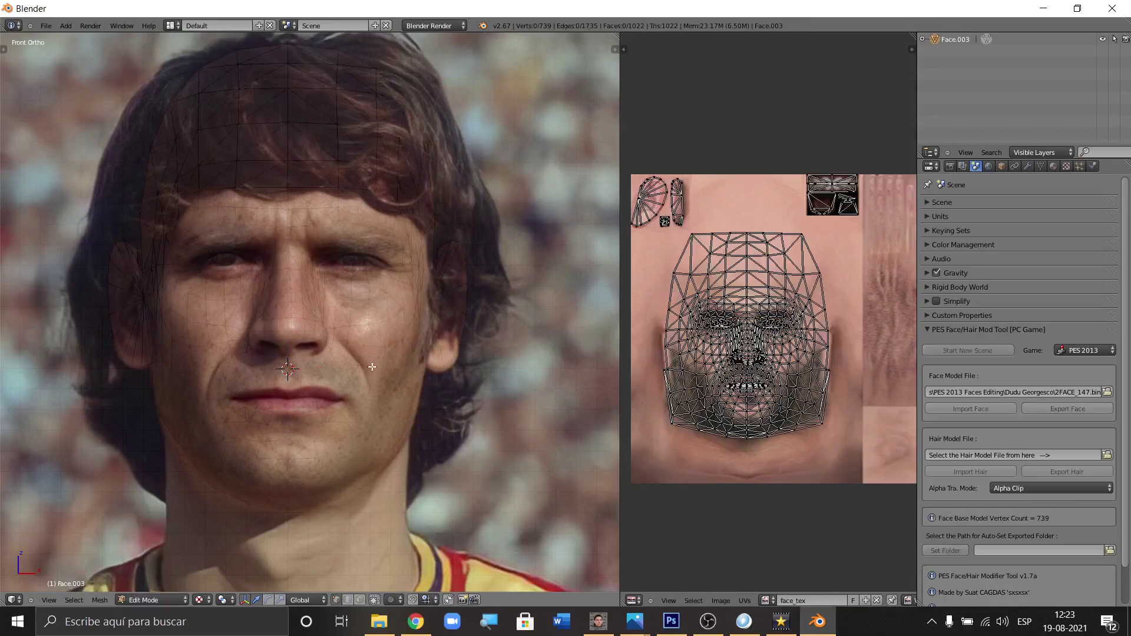
key(a)
key(a)
key(a)
key(a)
scroll(744, 349, down, 3)
scroll(781, 401, down, 2)
scroll(738, 422, up, 2)
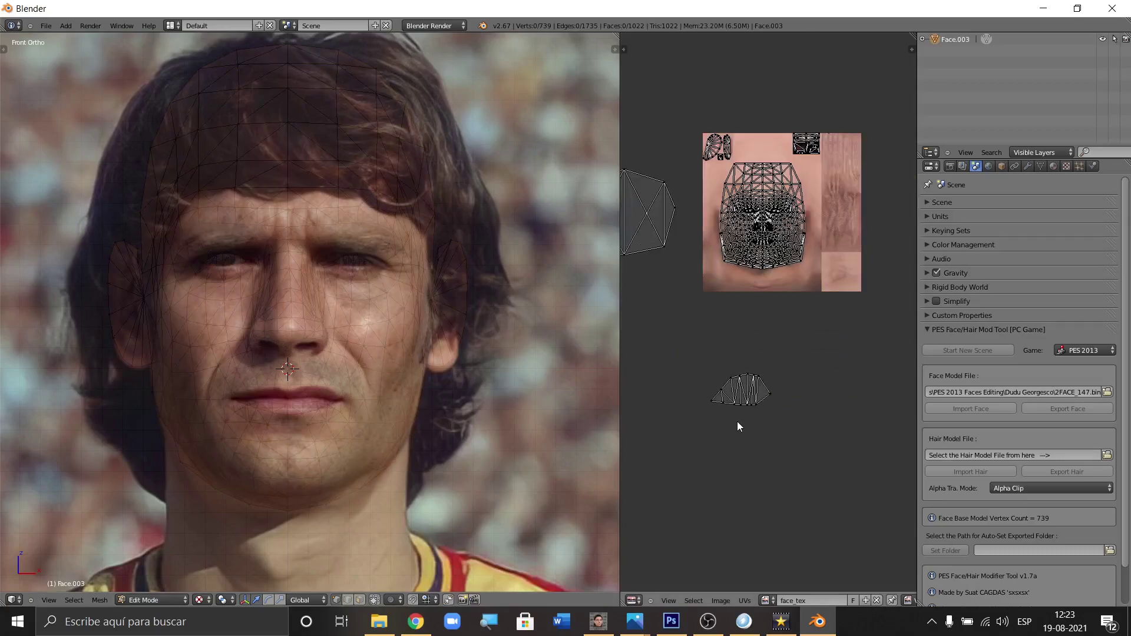
key(c)
drag(725, 418, 760, 386)
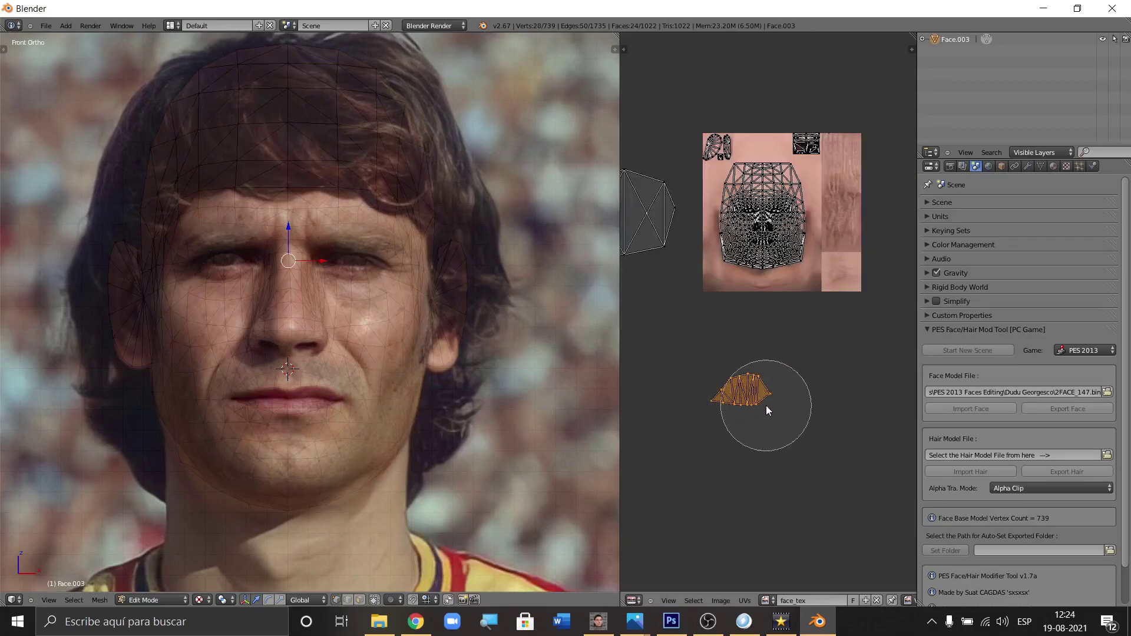
right_click(767, 403)
Step: Add the mouth interior islands in the dark block of the face_tex texture to the selection with Circle Select
scroll(767, 403, up, 1)
scroll(749, 358, down, 3)
scroll(766, 330, up, 5)
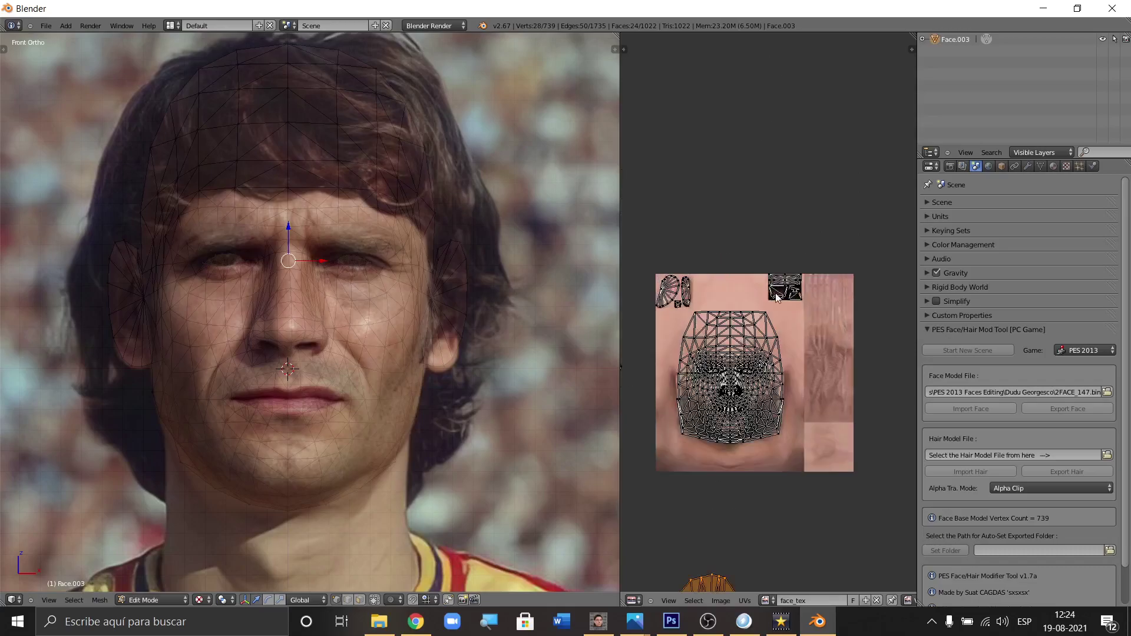
key(c)
drag(790, 254, 795, 260)
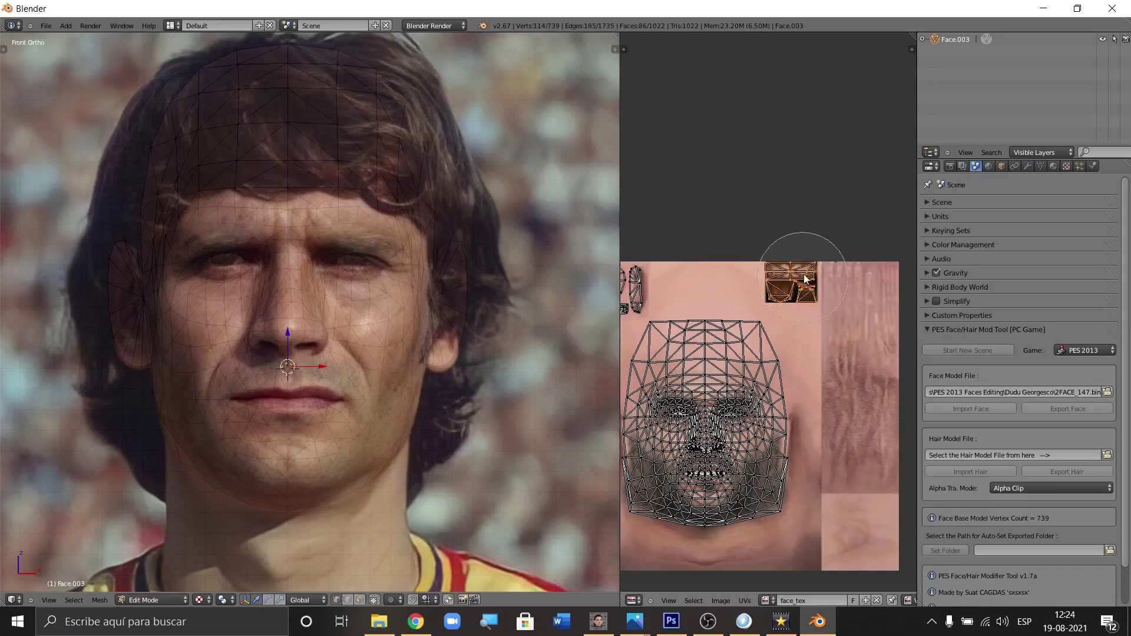
right_click(812, 283)
Step: Add both ear islands at the corner of the face_tex texture to the selection with Circle Select
scroll(812, 282, down, 3)
scroll(766, 282, up, 4)
scroll(737, 283, down, 2)
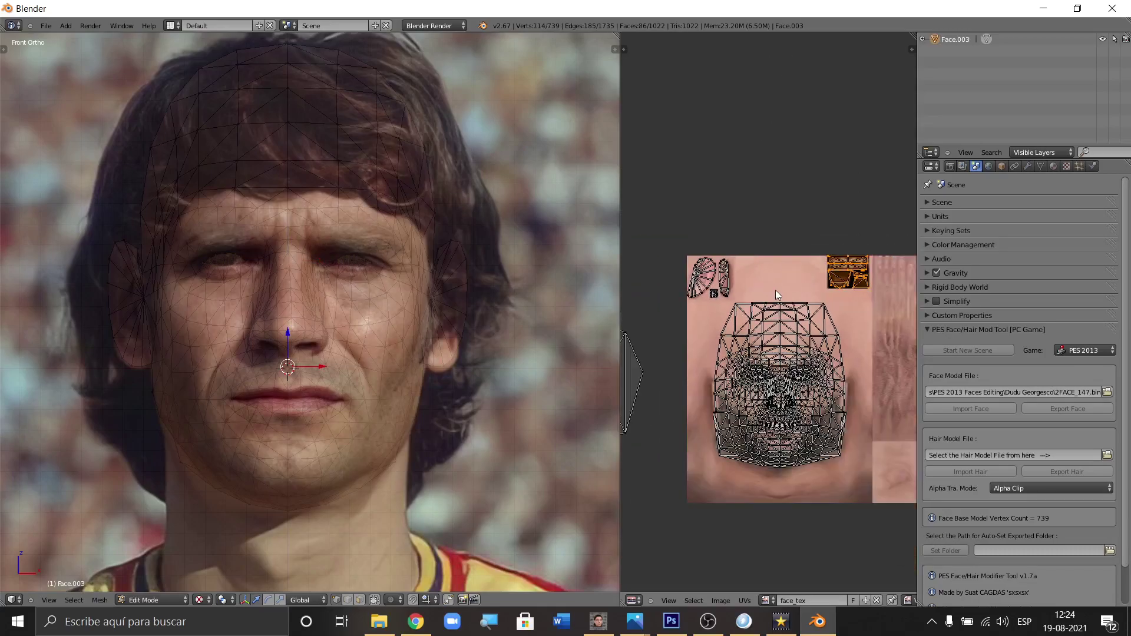
scroll(705, 282, up, 5)
key(c)
mouse_move(709, 240)
mouse_down()
mouse_move(755, 237)
mouse_move(702, 282)
mouse_up()
right_click(798, 242)
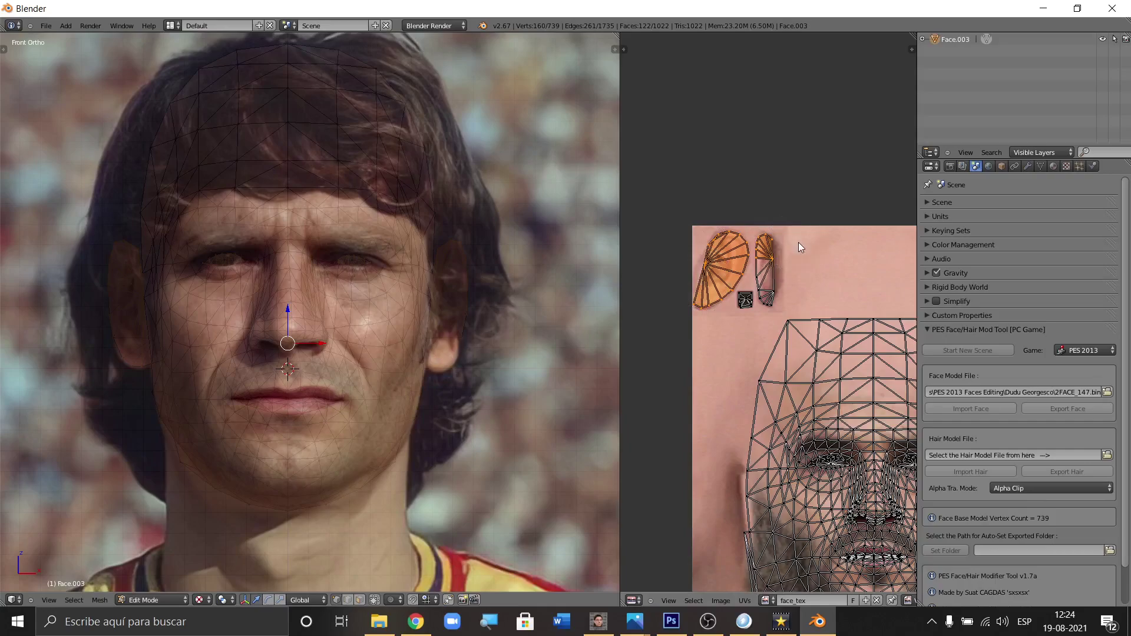
scroll(798, 242, up, 5)
key(c)
drag(766, 259, 737, 328)
drag(743, 407, 769, 370)
right_click(761, 210)
scroll(769, 195, down, 4)
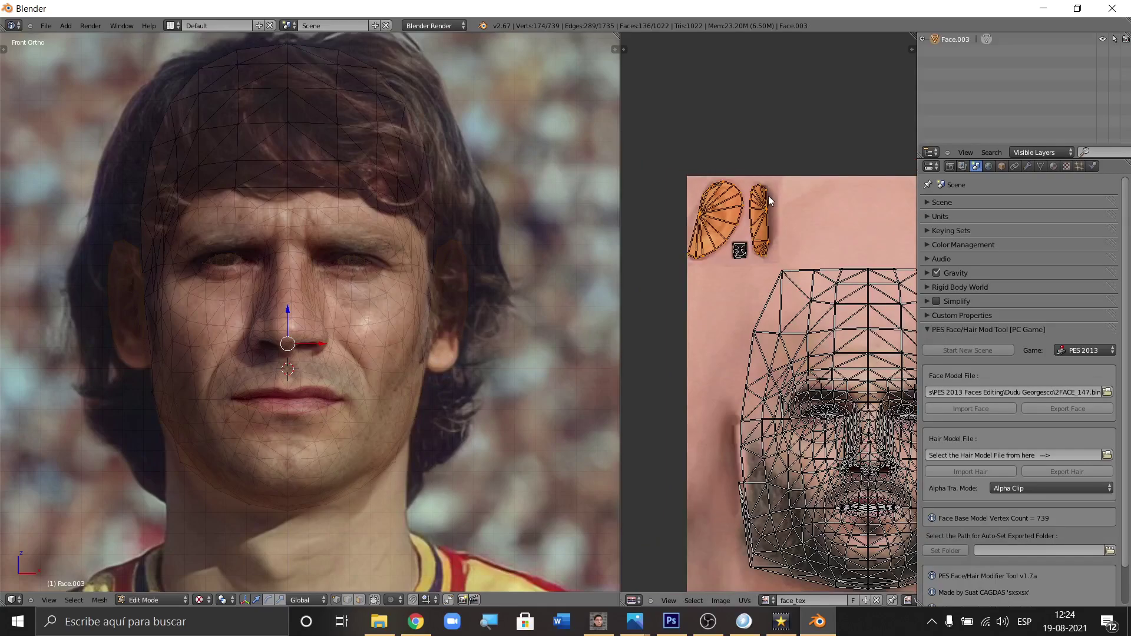
Step: Hide the selected ear, mouth interior and jagged islands, and select all the remaining face and eyeball geometry
scroll(769, 195, down, 6)
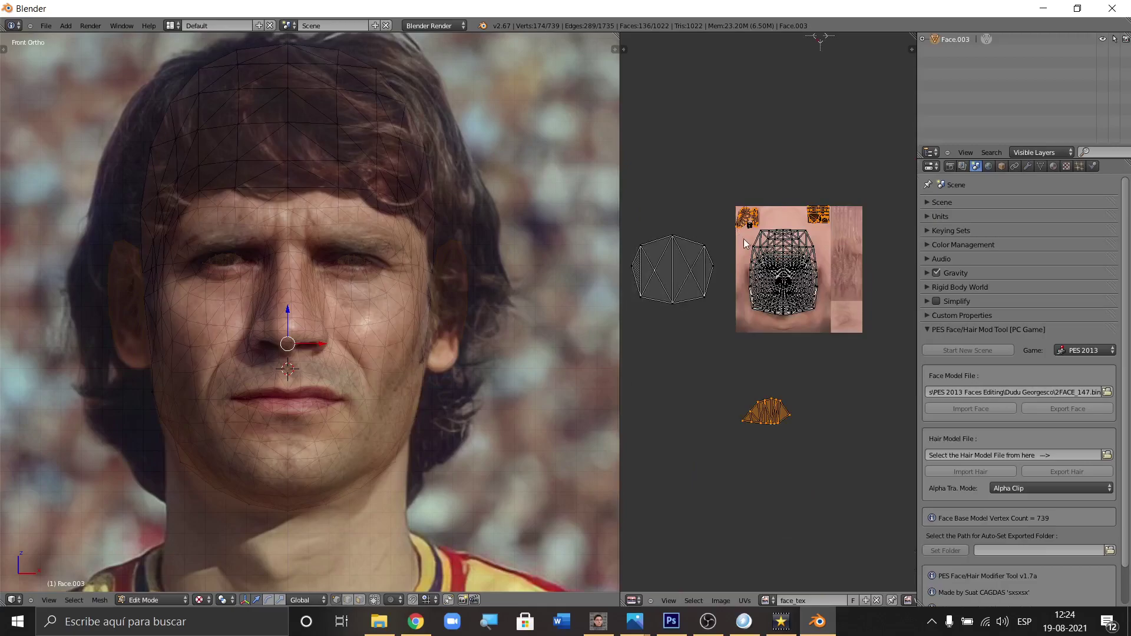
key(a)
key(l)
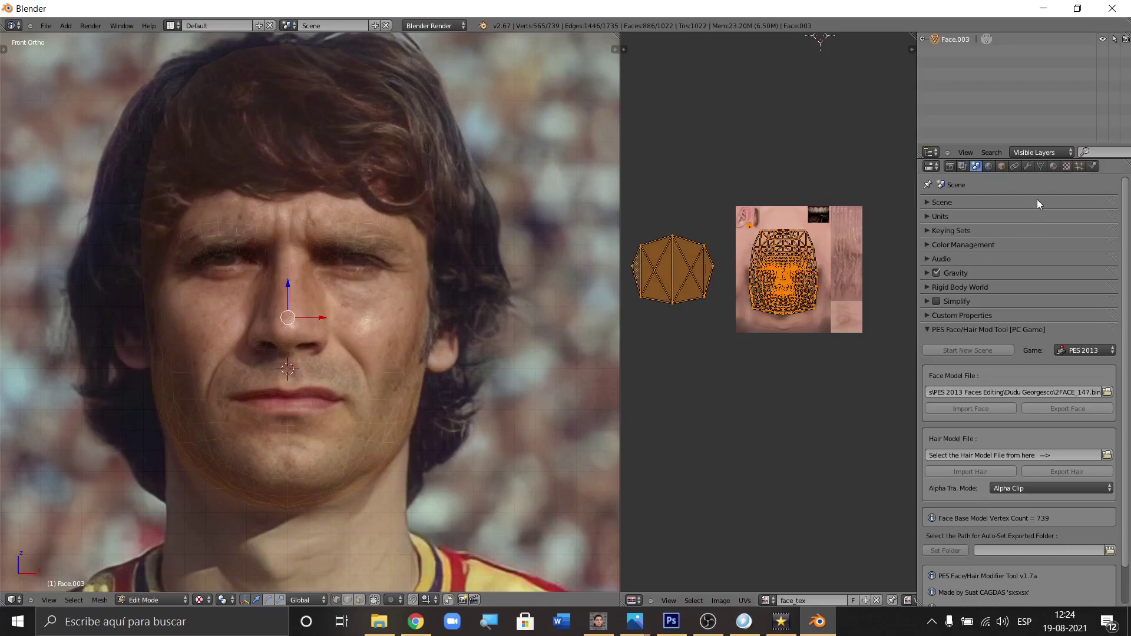
Step: Add a second UV map to the face mesh and open FACE.png from the Dudu Georgesco folder in the UV editor
click(1041, 166)
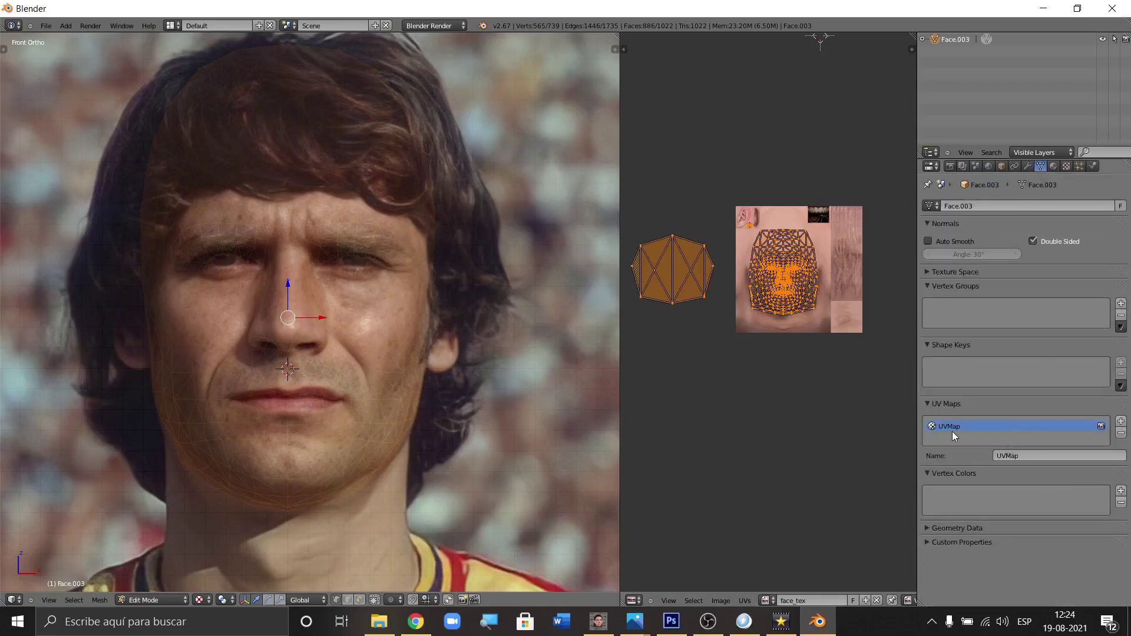
click(1121, 422)
click(719, 601)
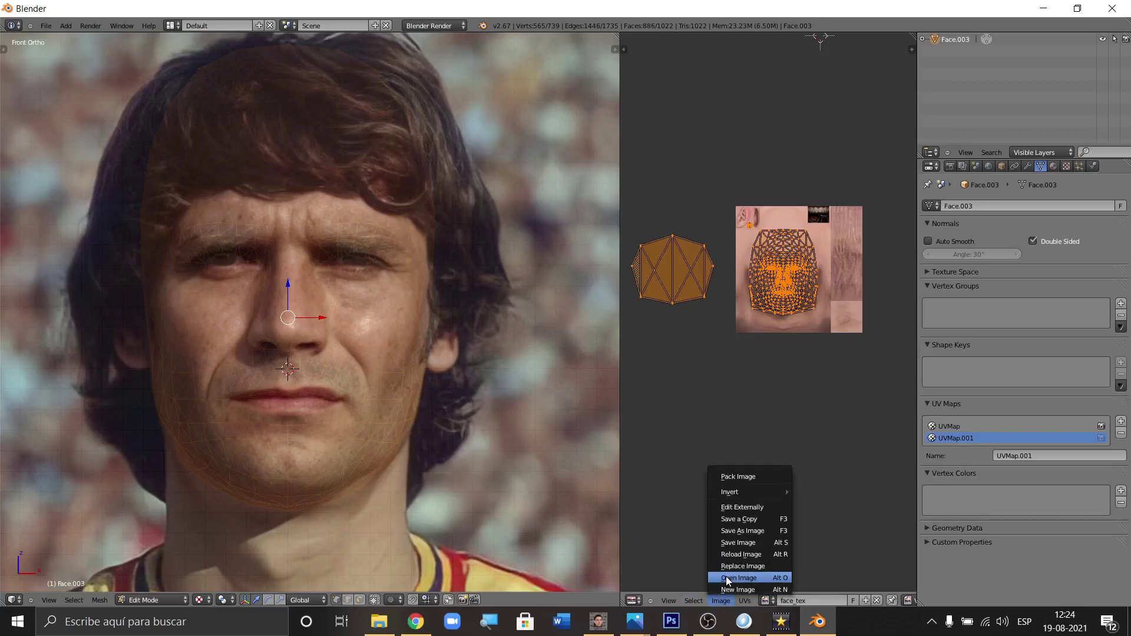
click(729, 580)
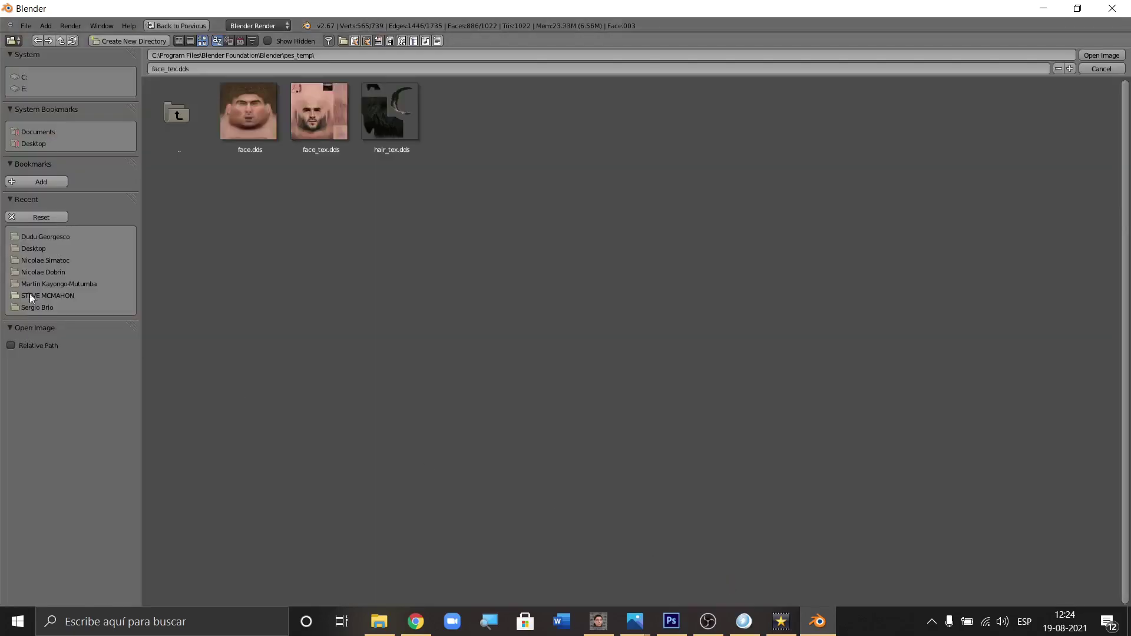
click(39, 238)
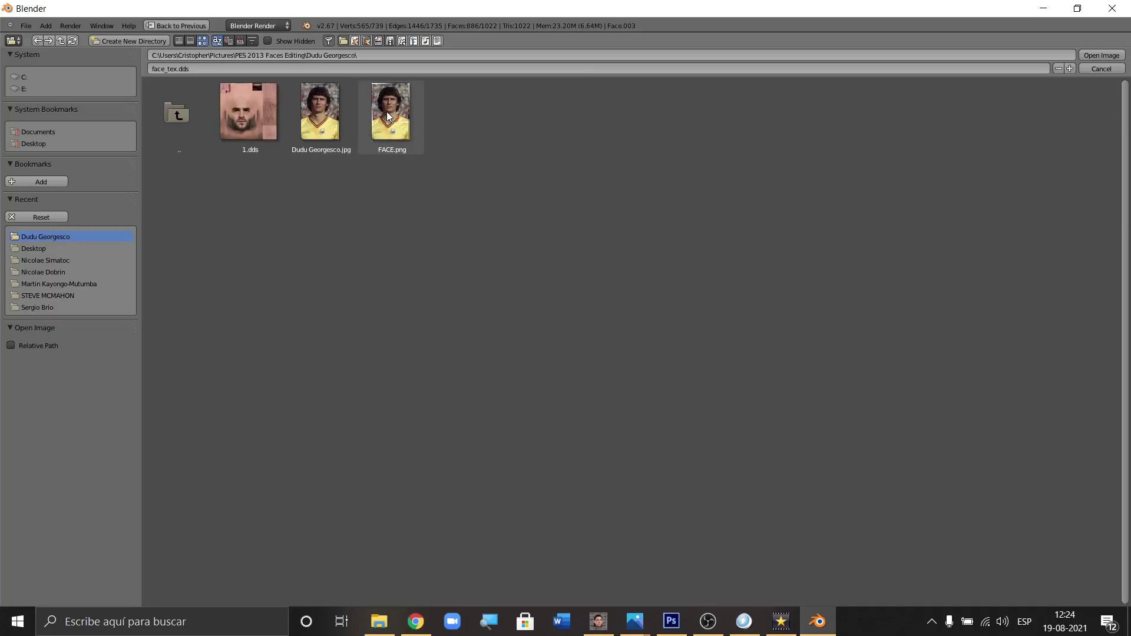
double_click(387, 112)
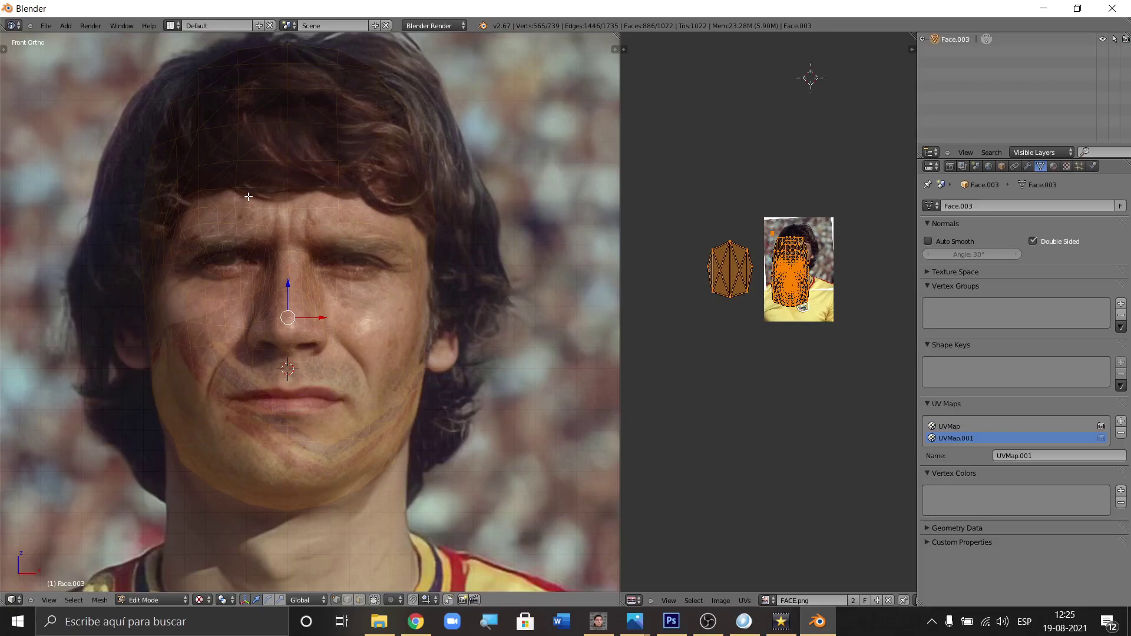
Step: Unwrap the selected geometry with Project From View in the front view and widen the UV editor area
key(u)
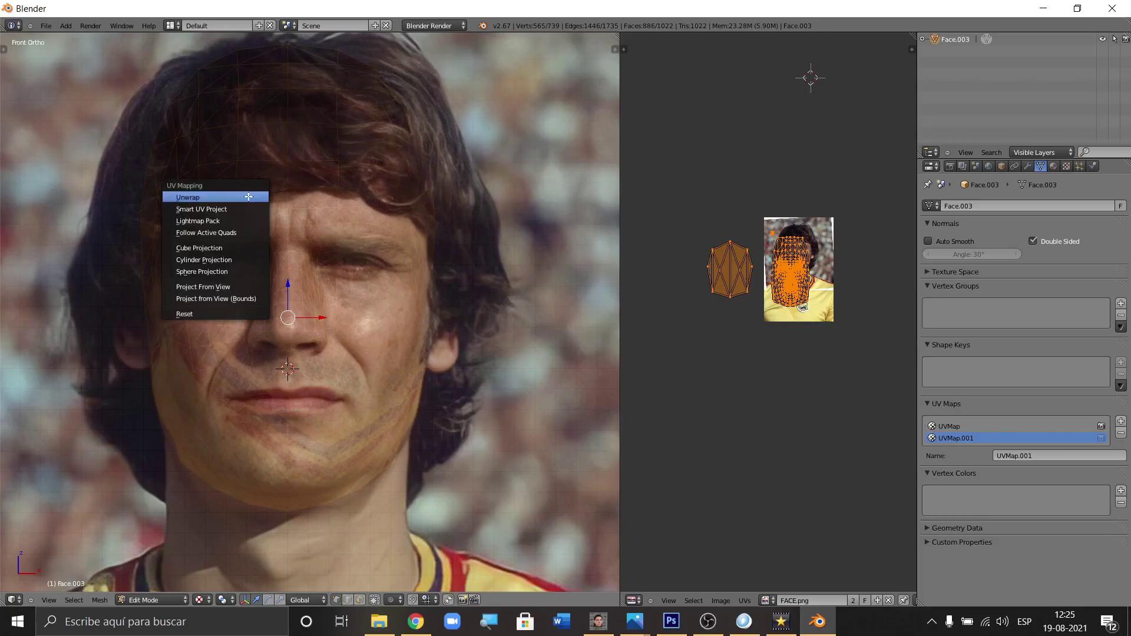
click(251, 287)
drag(620, 348, 503, 352)
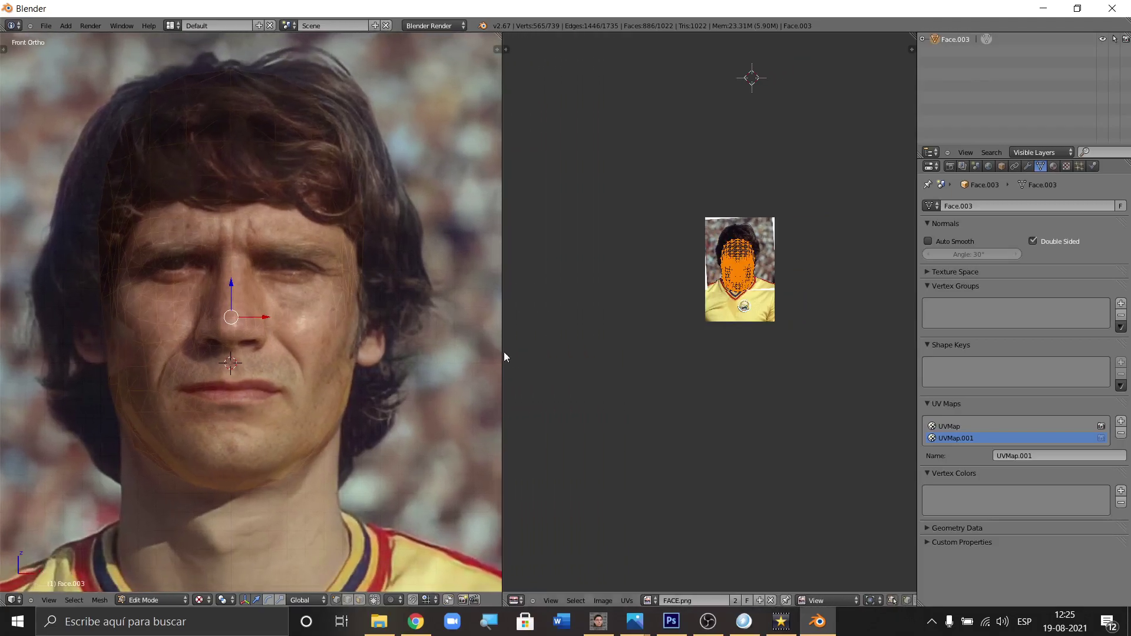
Step: Move the projected UV layout up onto the face in FACE.png and scale it down to fit the head
scroll(726, 260, up, 7)
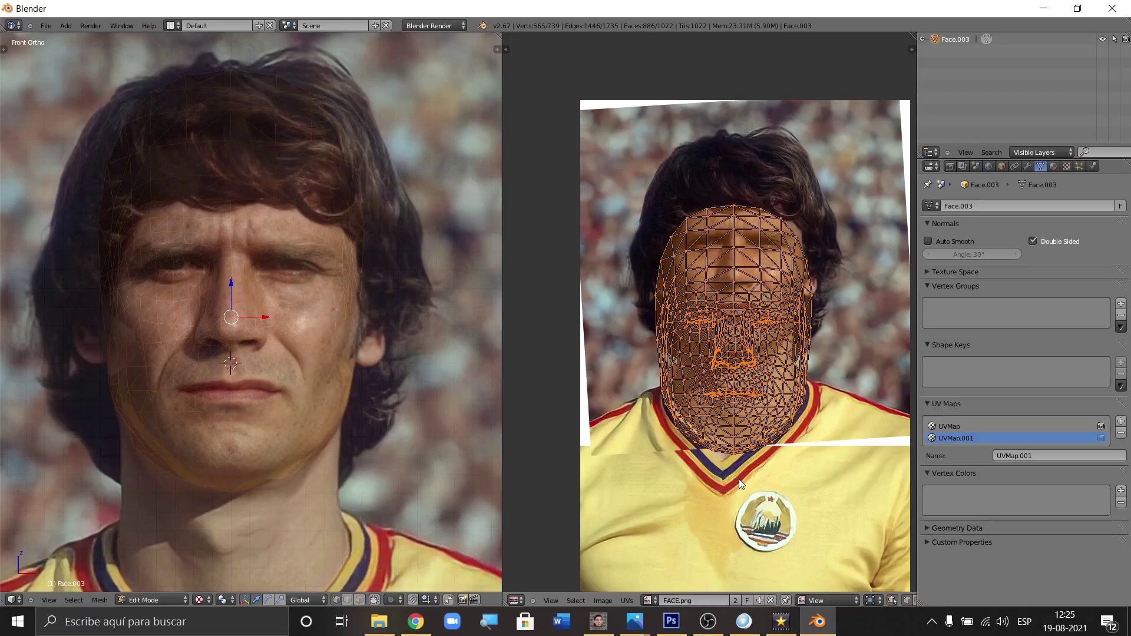
key(g)
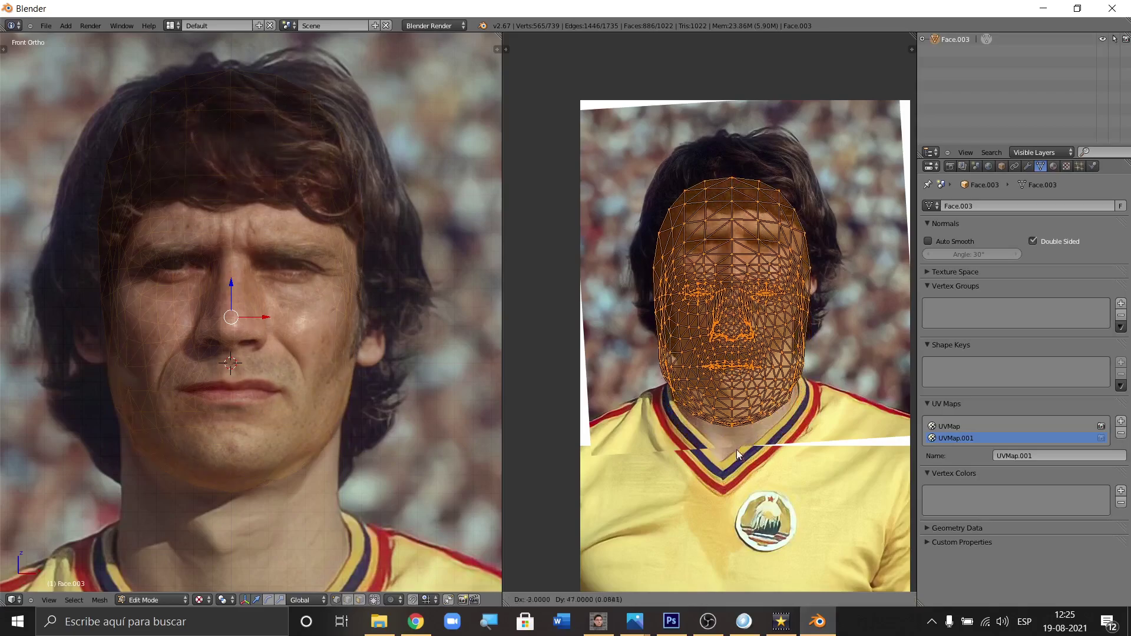
click(742, 403)
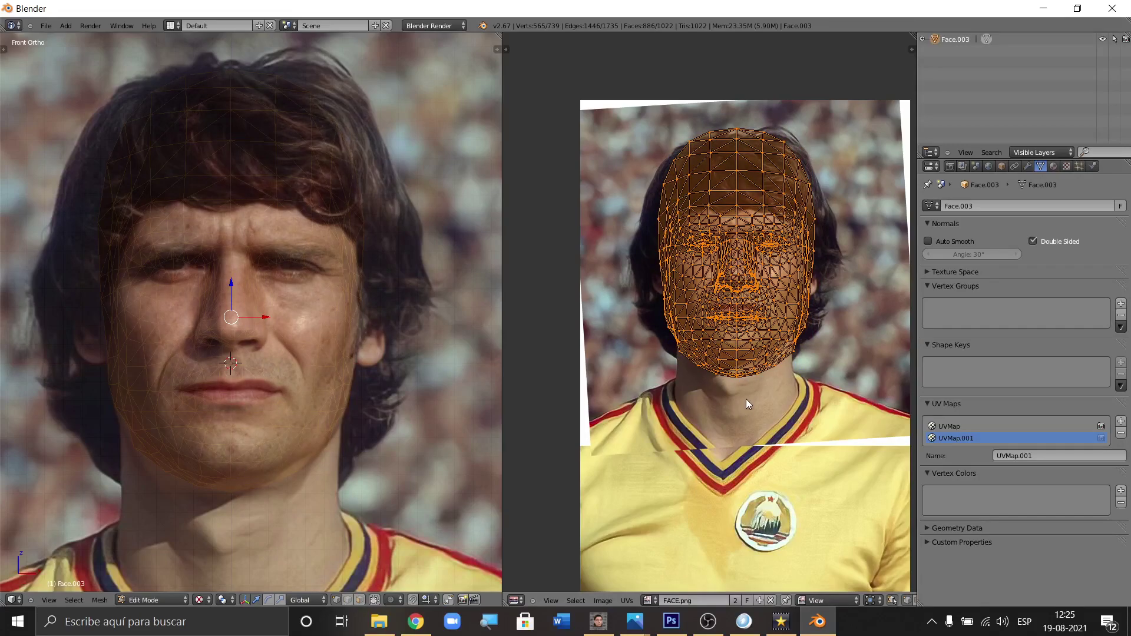
scroll(746, 401, up, 2)
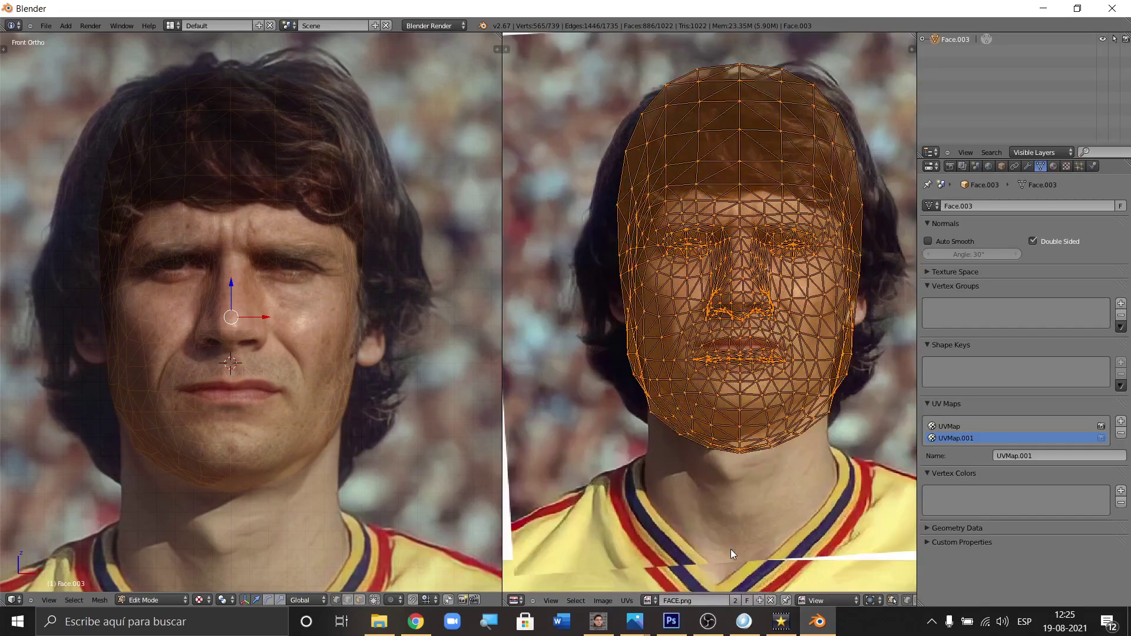
key(s)
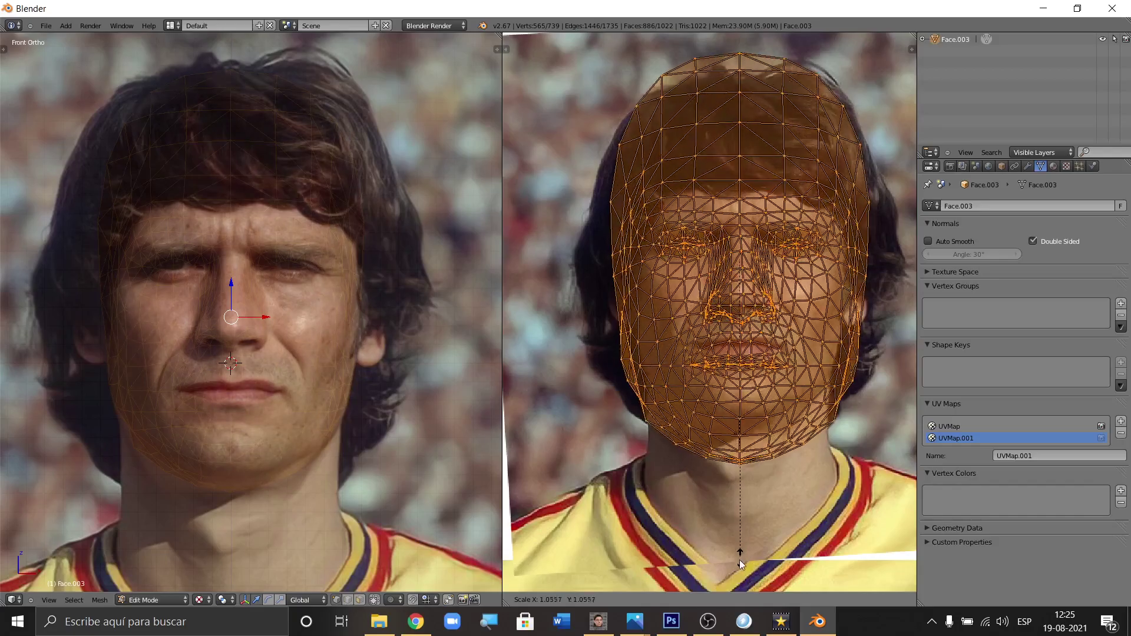
click(743, 514)
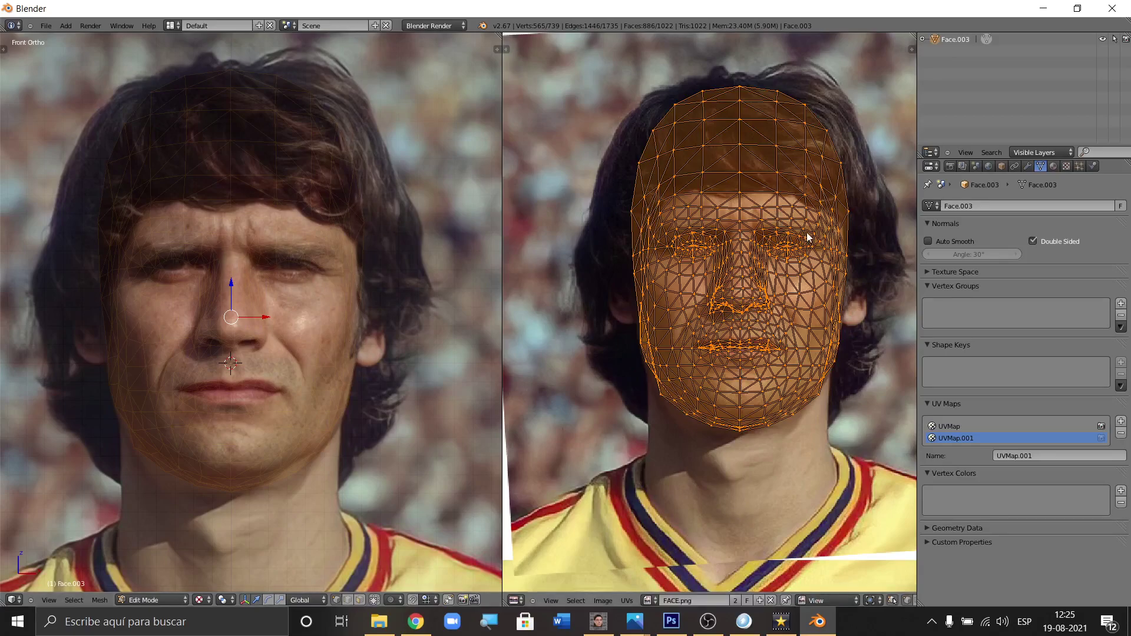
Step: Shift the whole UV layout slightly upward to align its eye outlines with the eyes in the photo
scroll(807, 238, up, 8)
scroll(762, 342, up, 1)
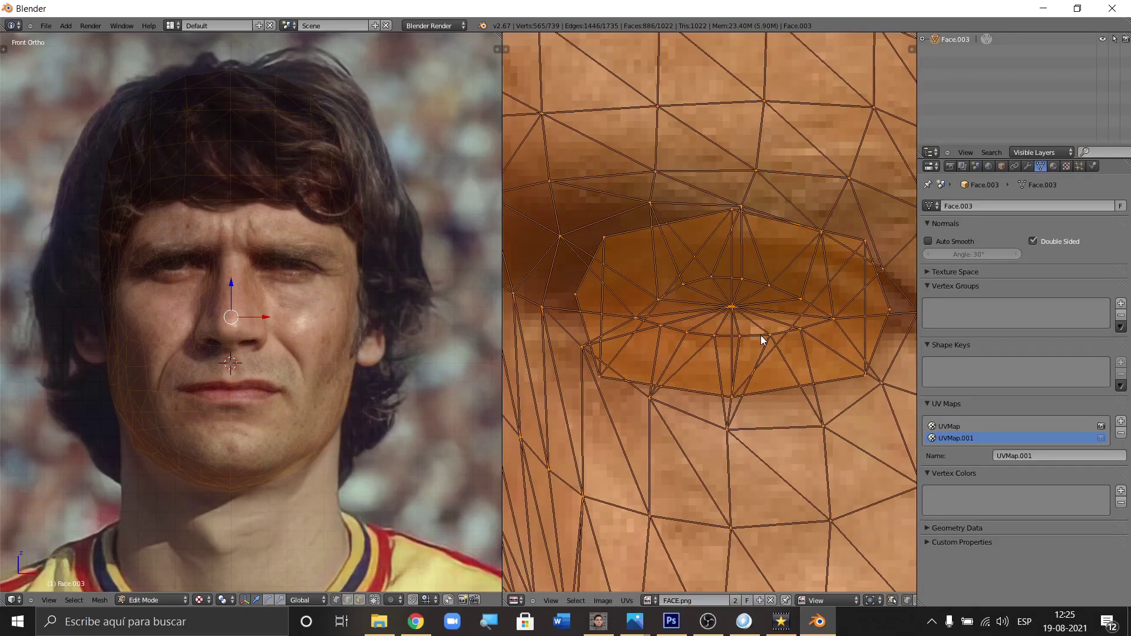
key(g)
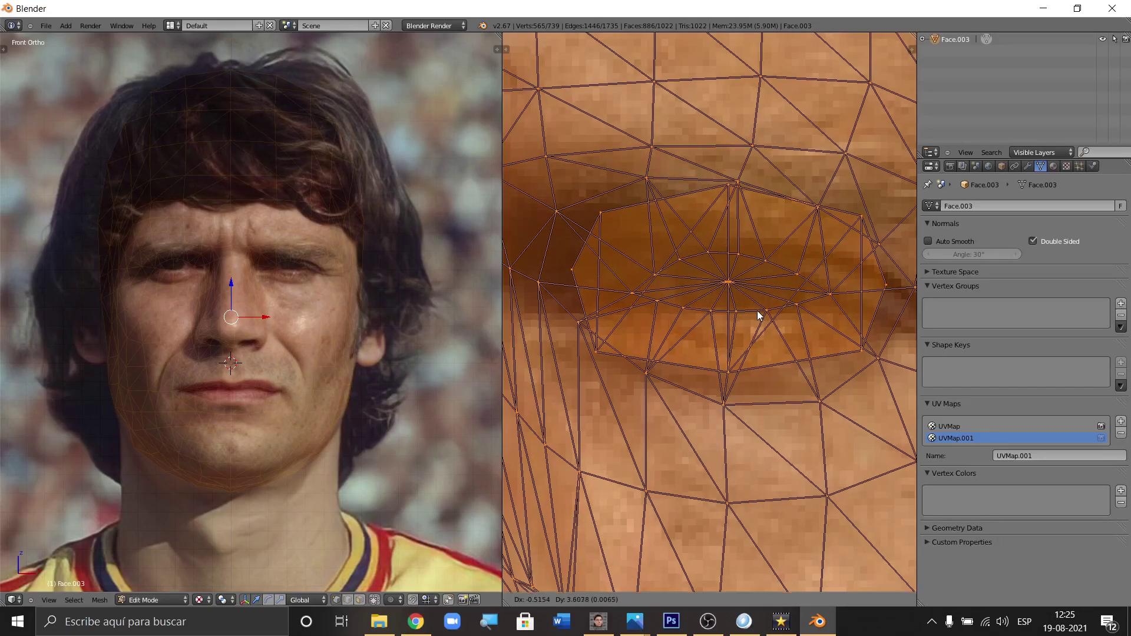
click(760, 316)
scroll(737, 283, down, 5)
scroll(651, 289, up, 5)
scroll(651, 289, up, 1)
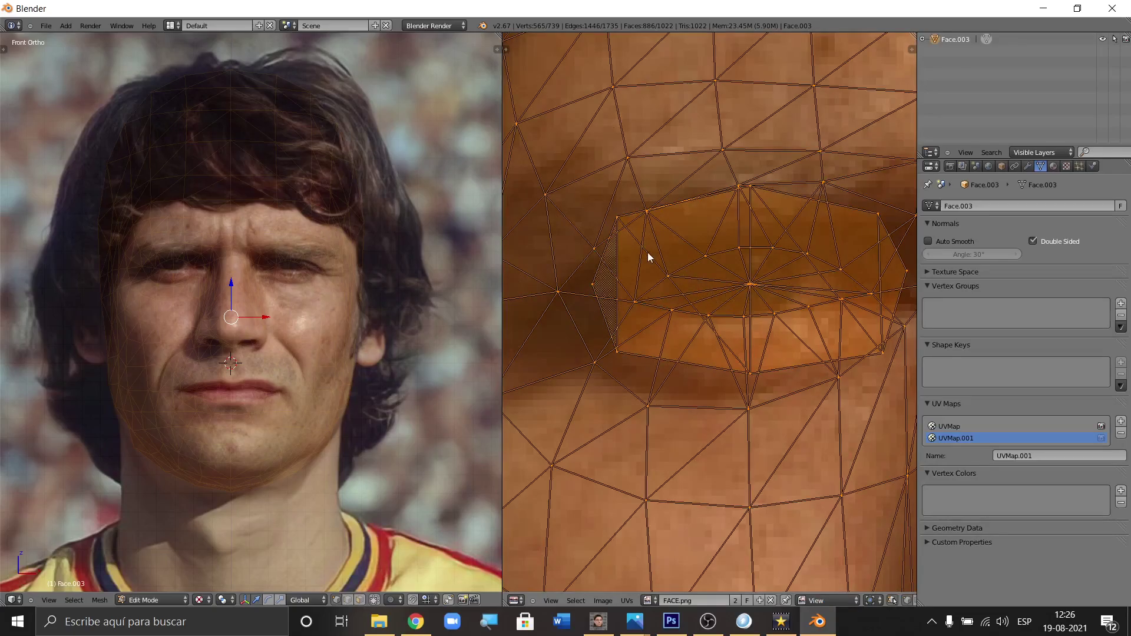
Step: Check the UV layout against the nose and mouth, and enlarge the whole layout slightly
scroll(660, 260, down, 5)
scroll(660, 259, down, 3)
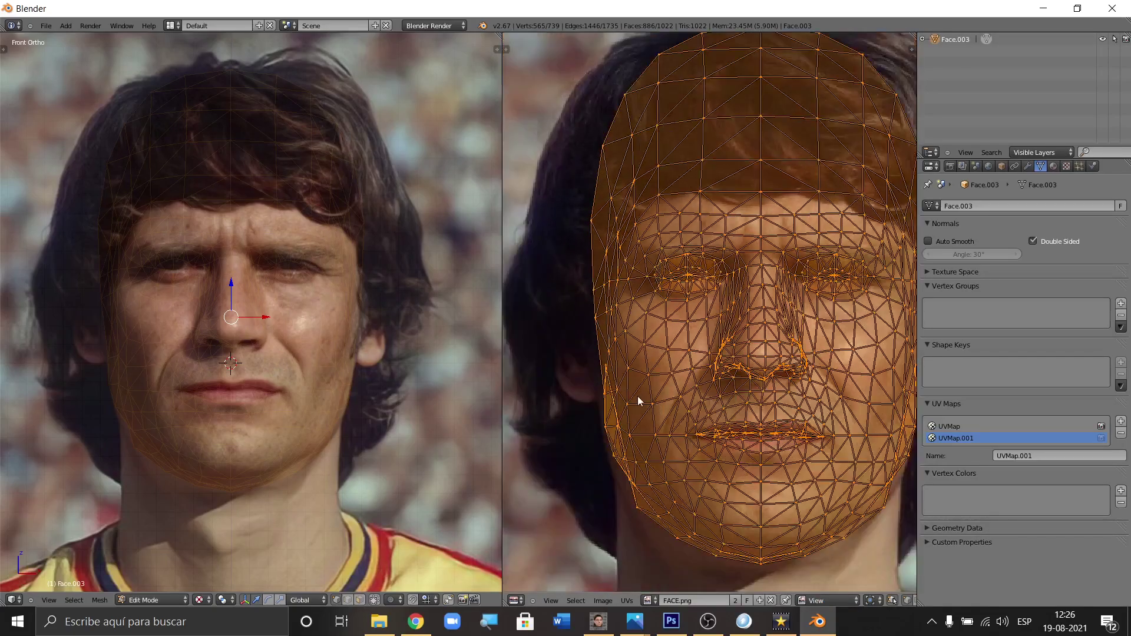
scroll(793, 425, up, 5)
scroll(793, 425, up, 2)
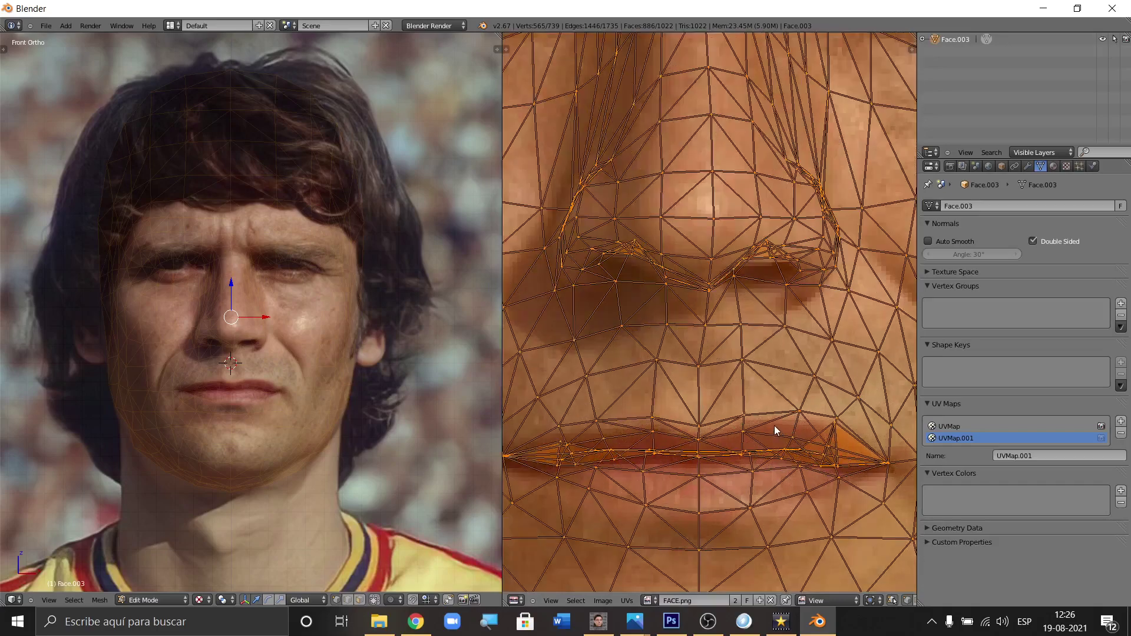
scroll(776, 426, down, 5)
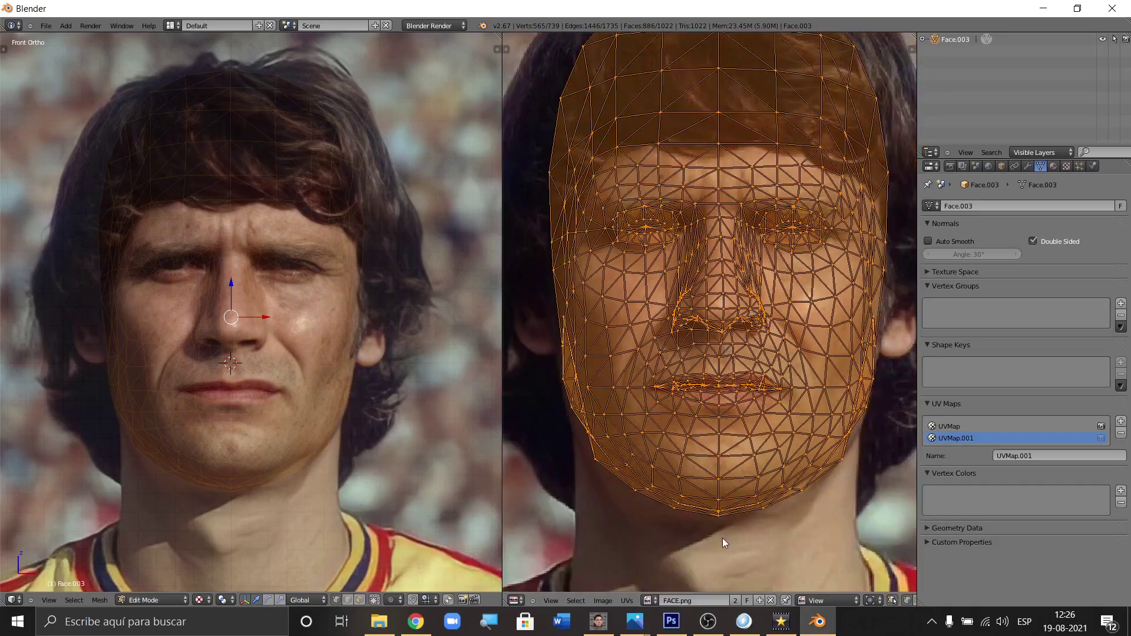
scroll(723, 457, down, 1)
key(s)
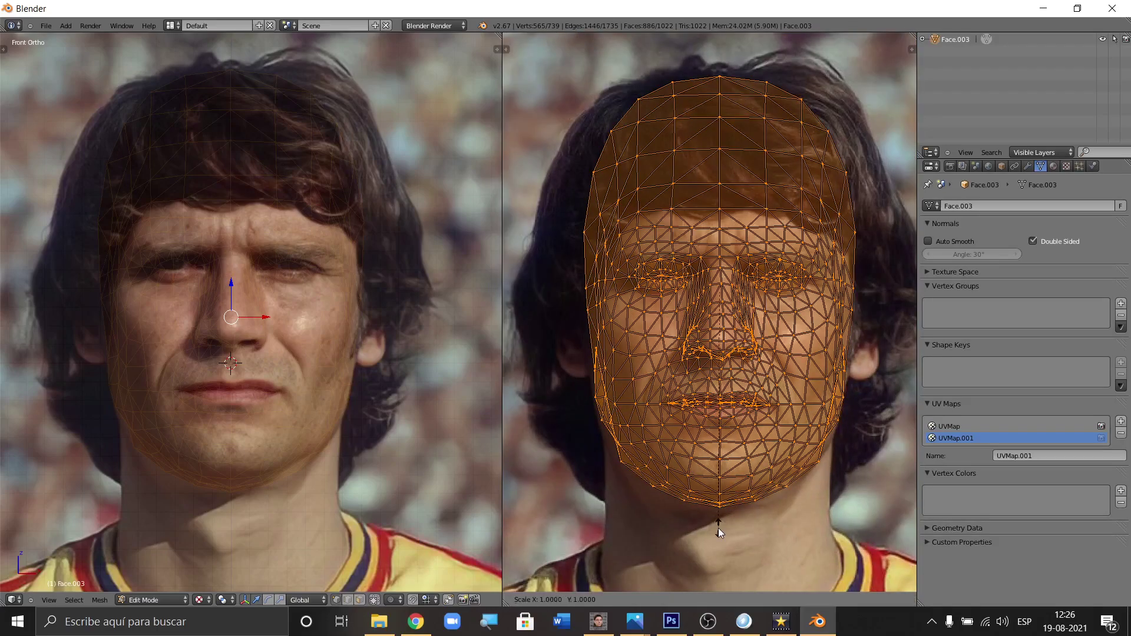
click(719, 536)
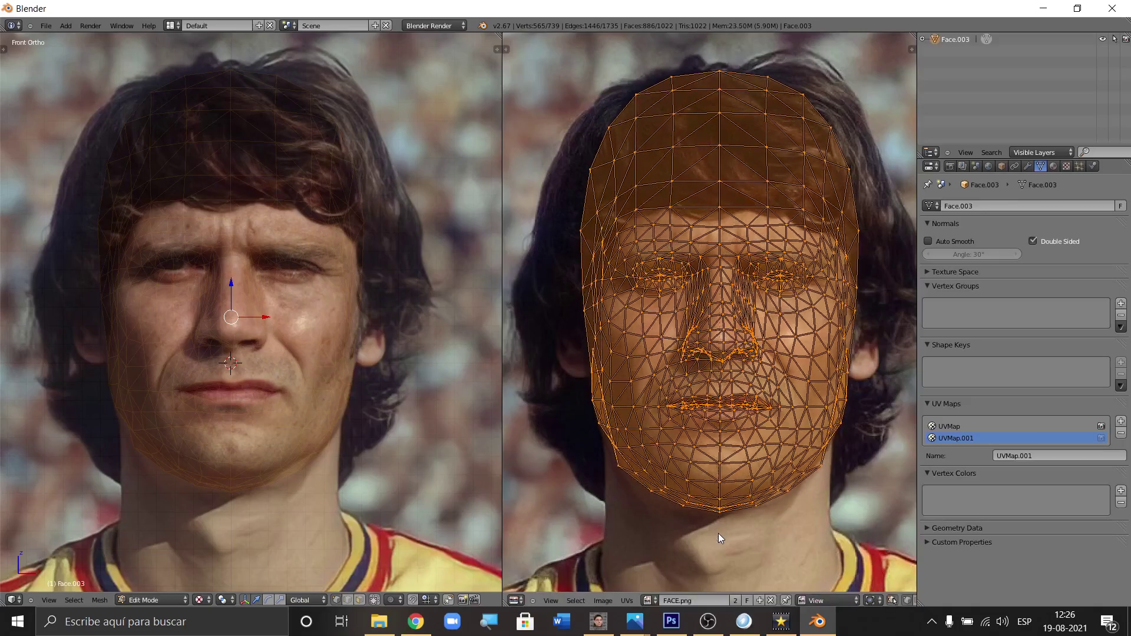
Step: Nudge the enlarged UV layout slightly down to line up its eye outlines with the photographed eyes
scroll(813, 274, up, 8)
scroll(815, 278, up, 2)
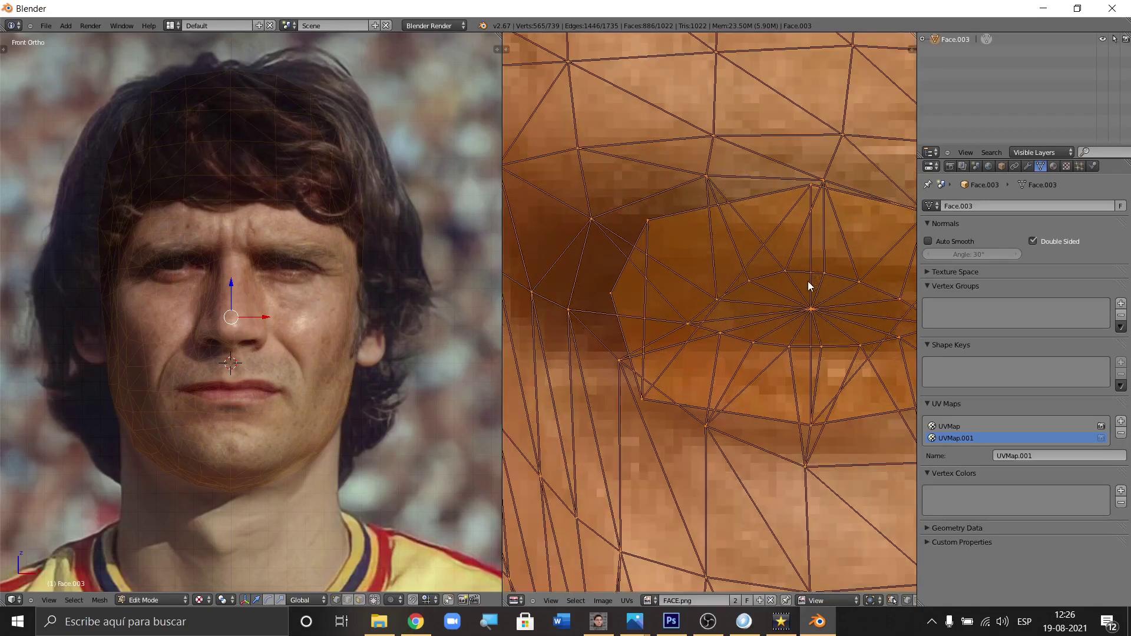
key(g)
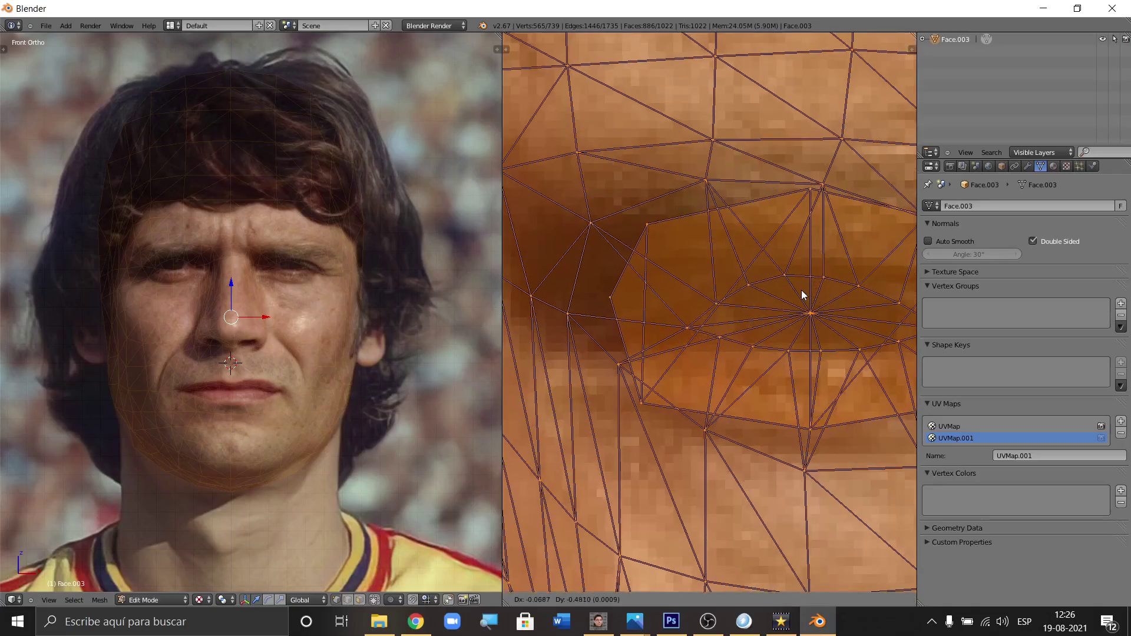
click(802, 290)
Step: Examine how the UV layout fits the eyes, nostrils, lips and jawline compared with the mesh in the front view
scroll(798, 264, down, 8)
scroll(675, 287, up, 8)
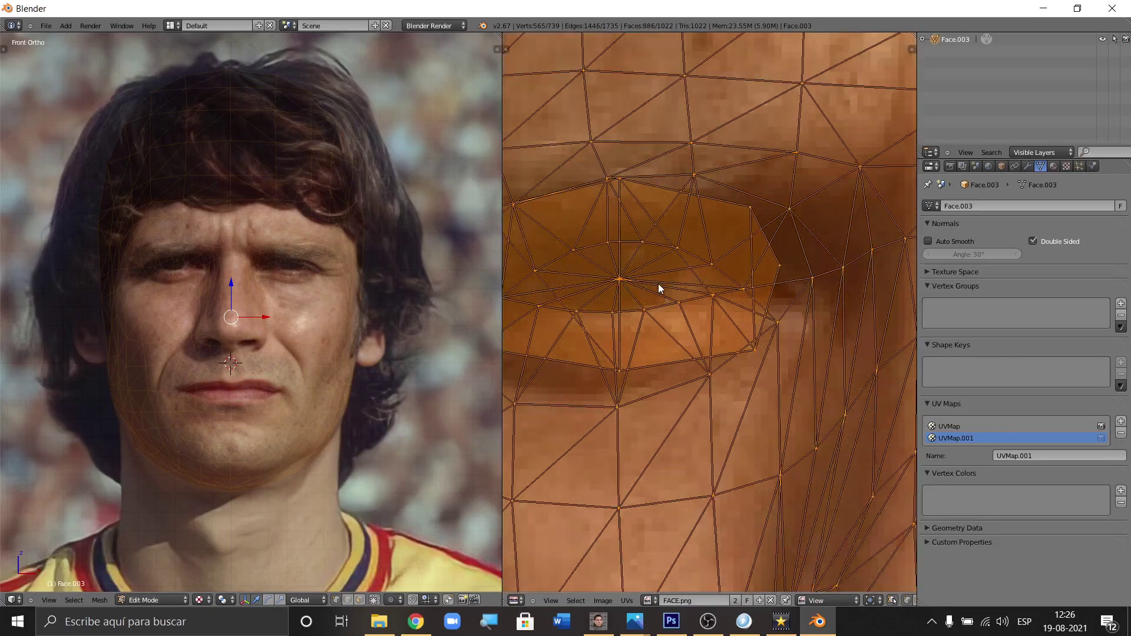
scroll(663, 288, down, 8)
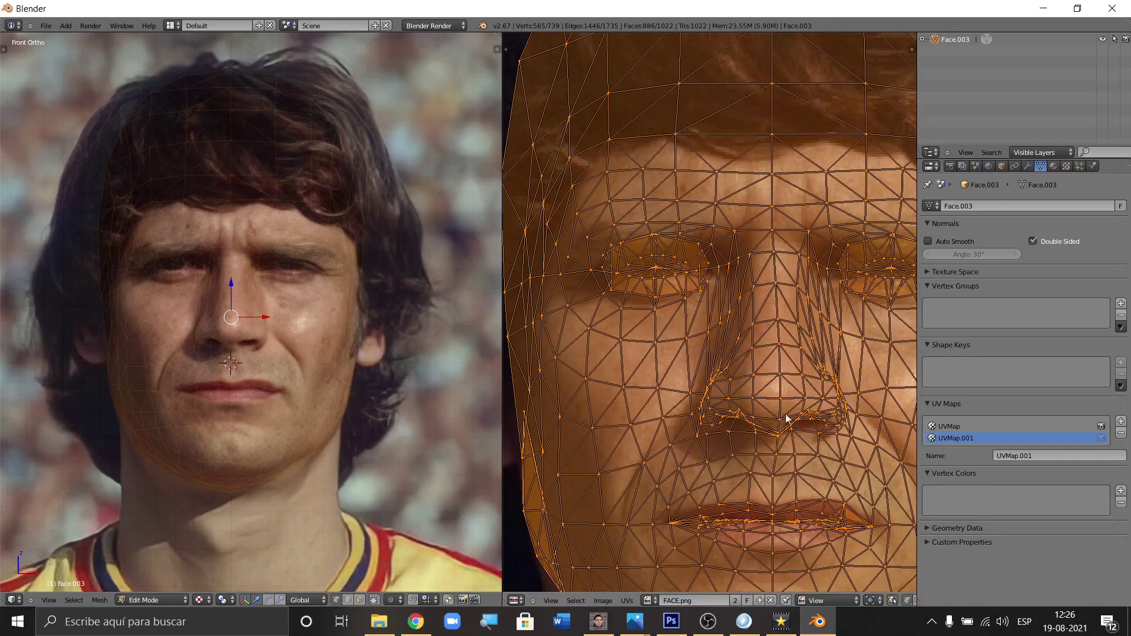
scroll(778, 410, up, 8)
scroll(817, 447, up, 1)
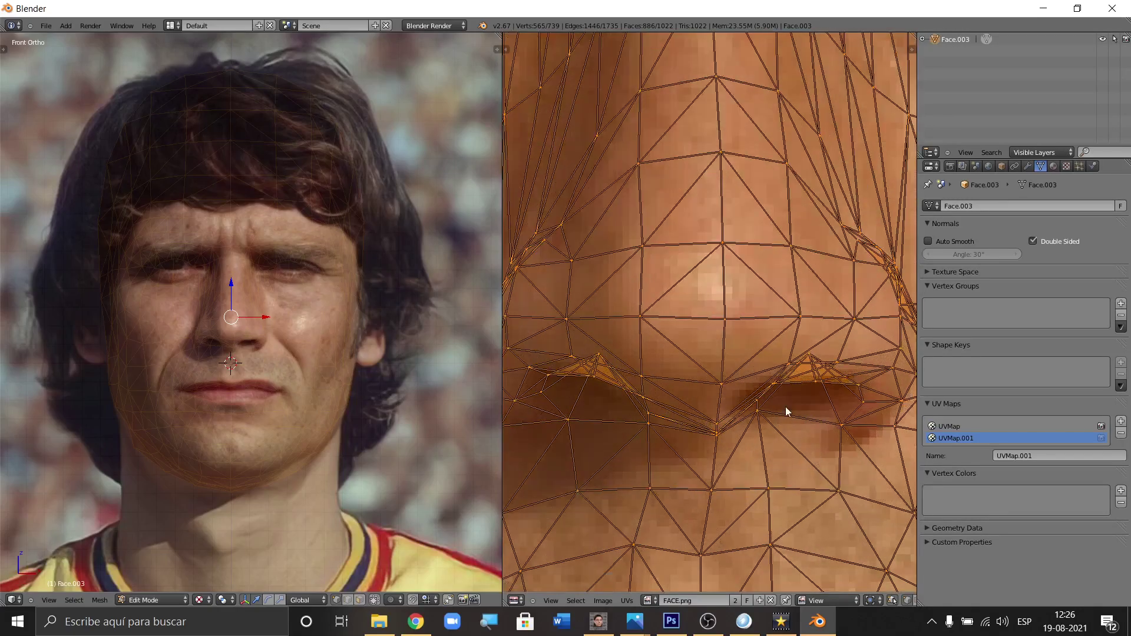
scroll(760, 400, down, 3)
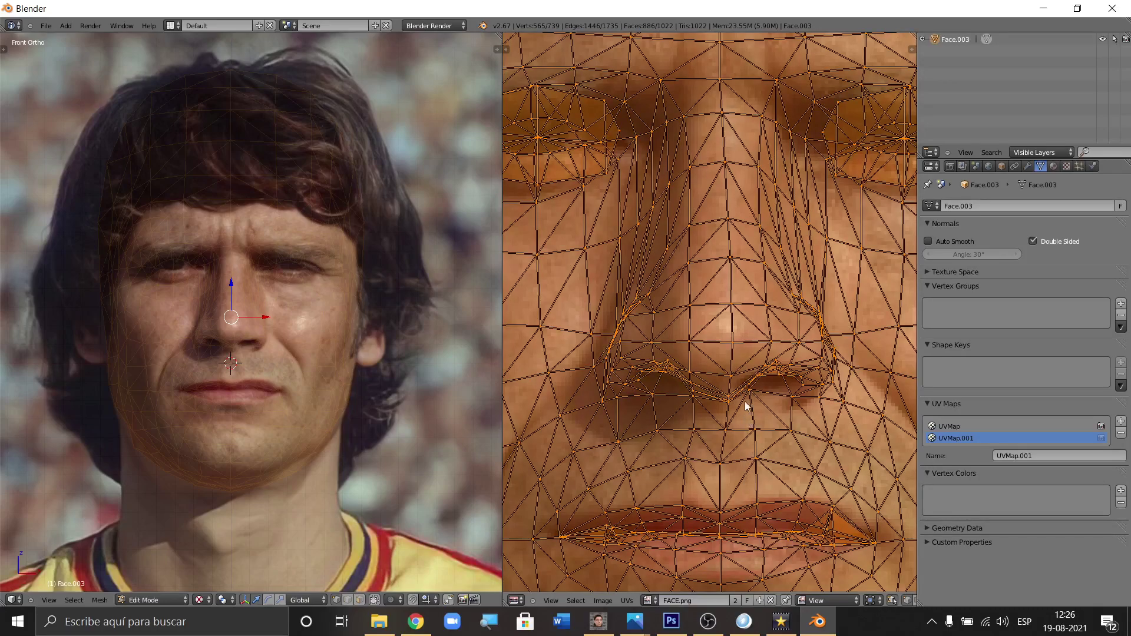
scroll(747, 406, down, 3)
scroll(259, 420, up, 2)
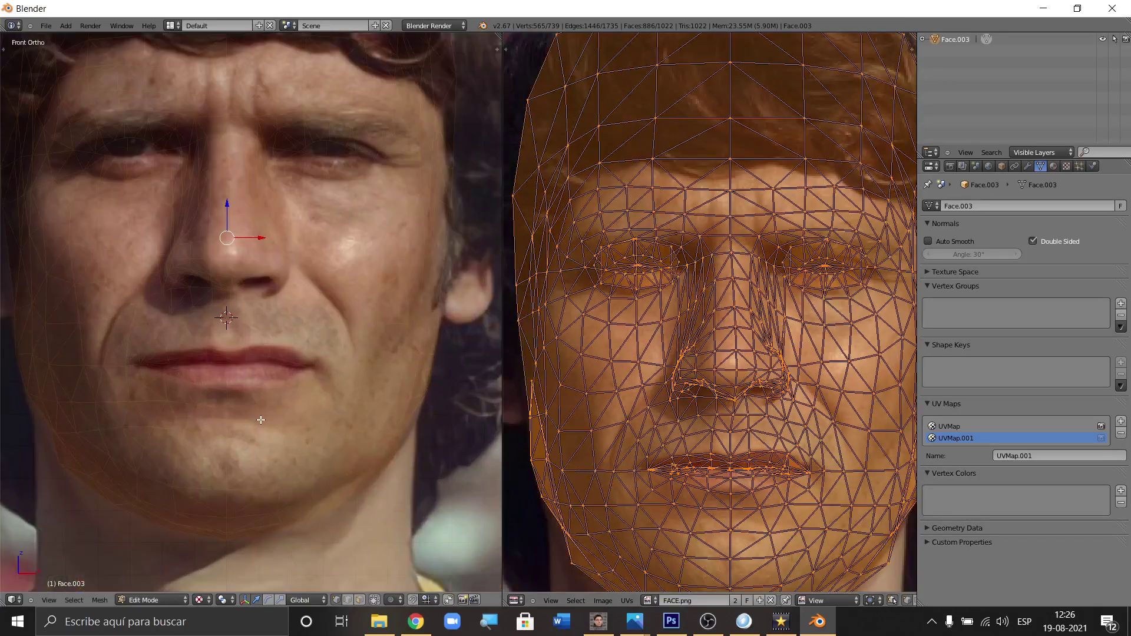
scroll(786, 504, down, 3)
scroll(791, 442, up, 5)
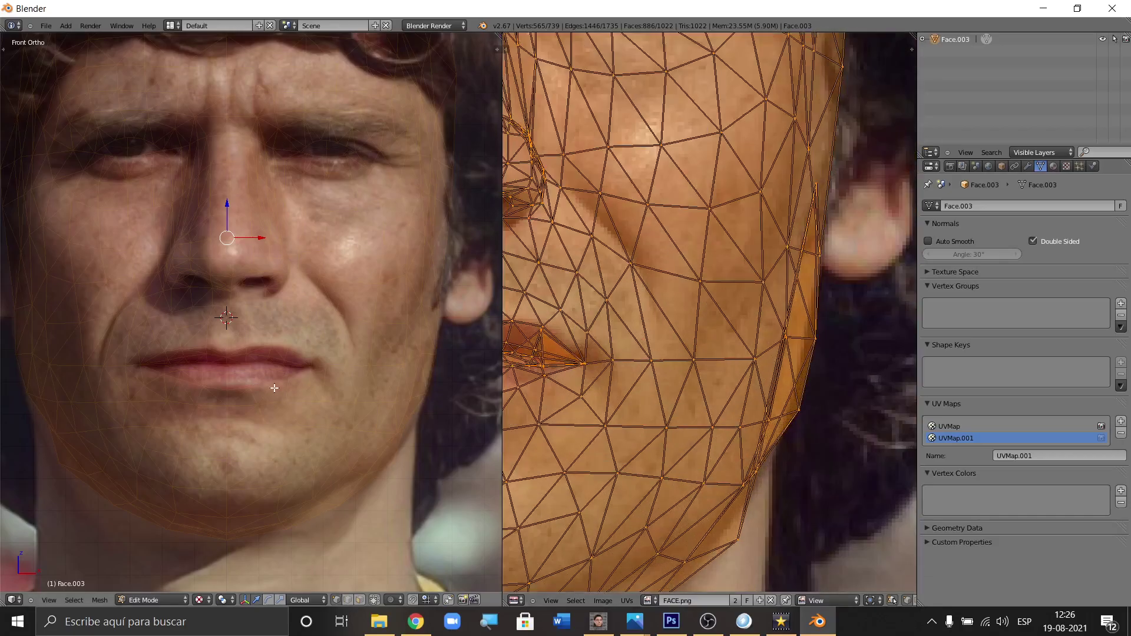
scroll(73, 366, down, 3)
scroll(73, 366, up, 2)
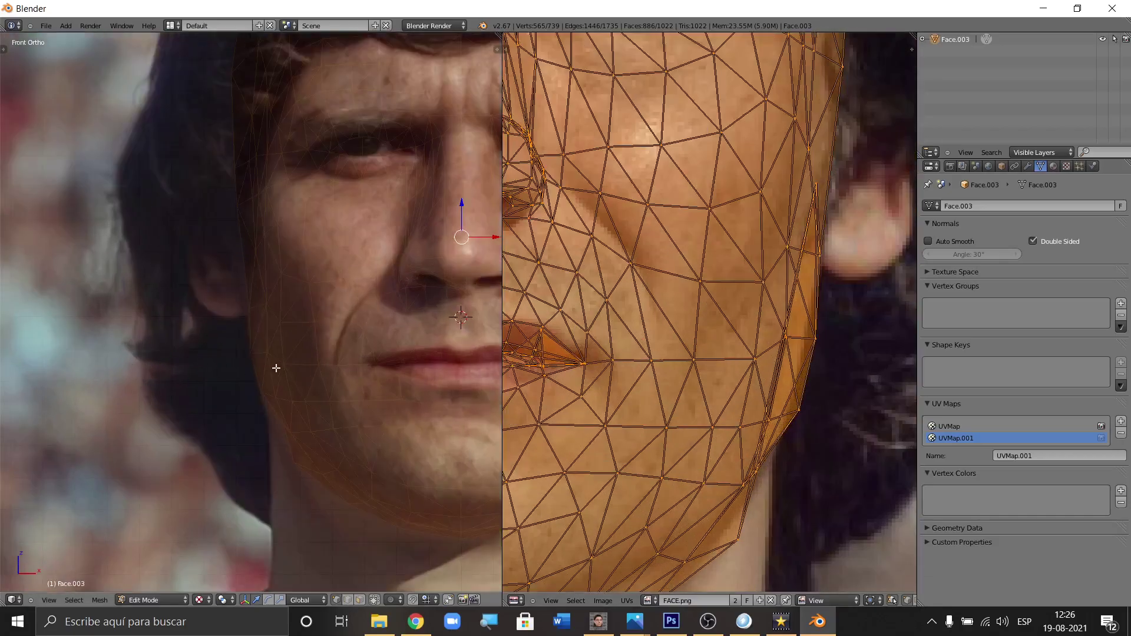
scroll(631, 359, down, 5)
scroll(581, 394, up, 5)
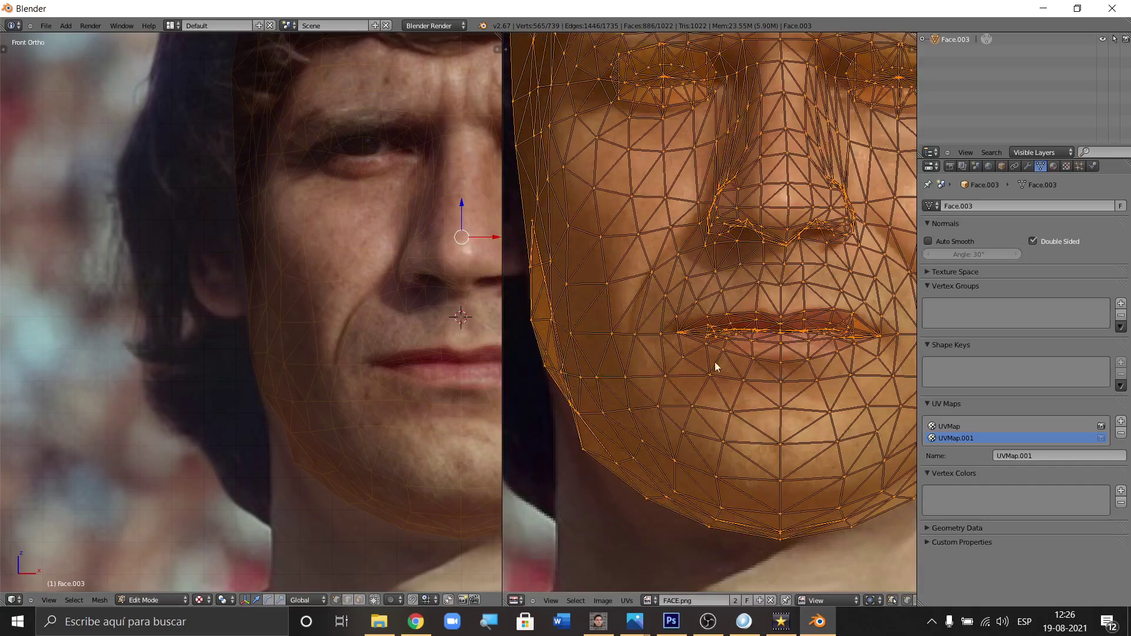
scroll(683, 335, down, 4)
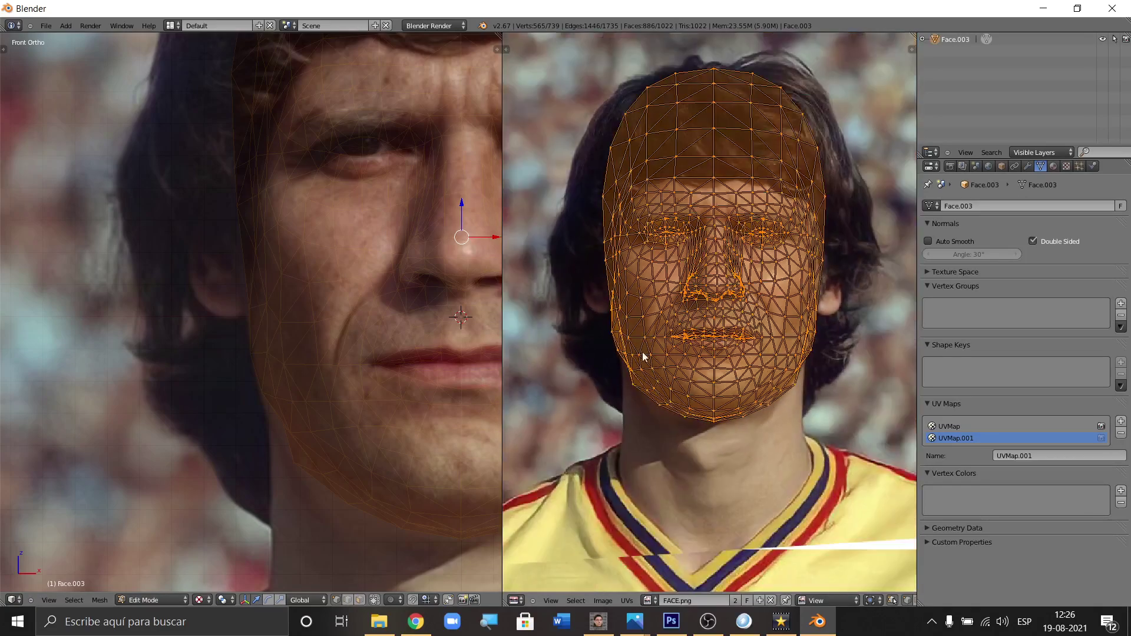
Step: Scale the whole UV layout down very slightly to tighten its fit to the jaw and cheeks
scroll(821, 360, up, 2)
key(s)
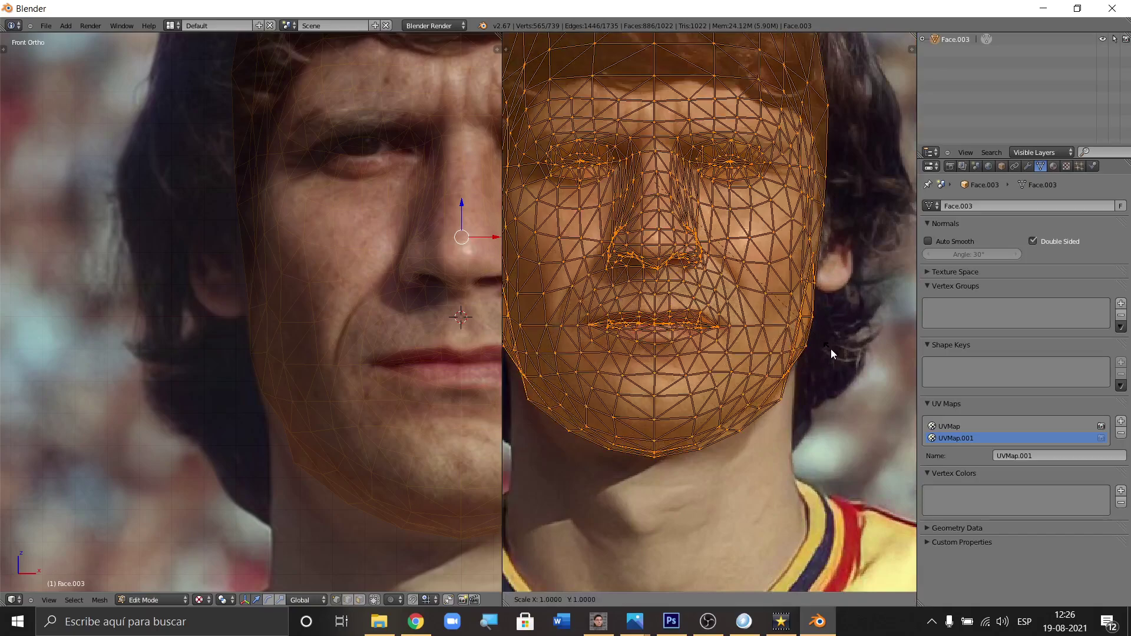
click(829, 348)
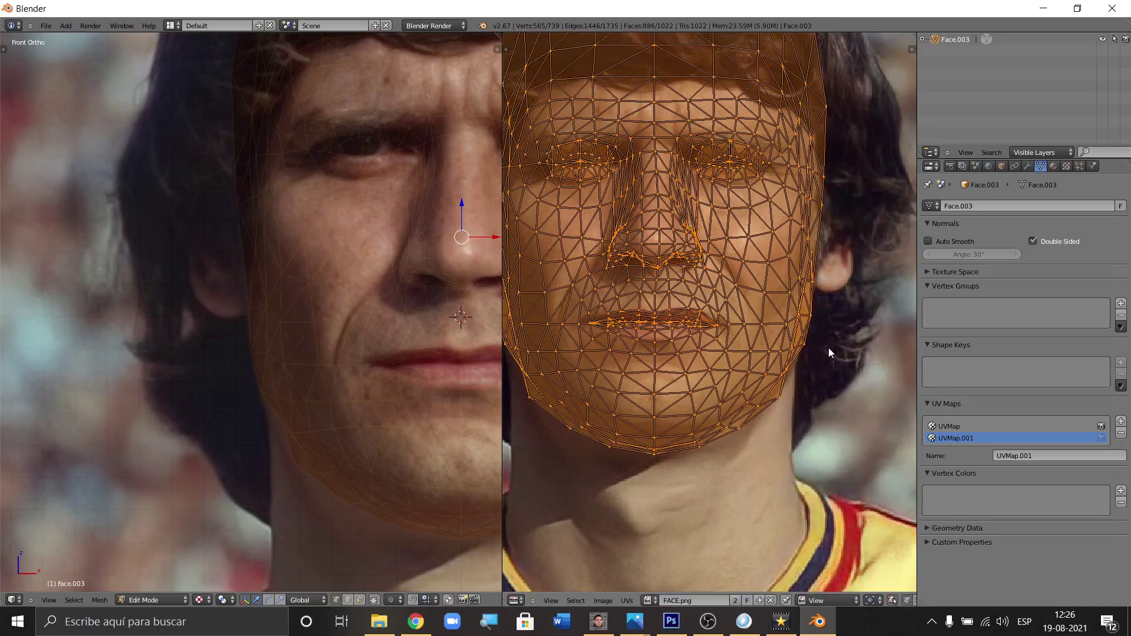
Step: Compare the mouth area with the front view and nudge the whole UV layout slightly down onto the photographed lips
scroll(671, 318, up, 2)
scroll(670, 319, up, 2)
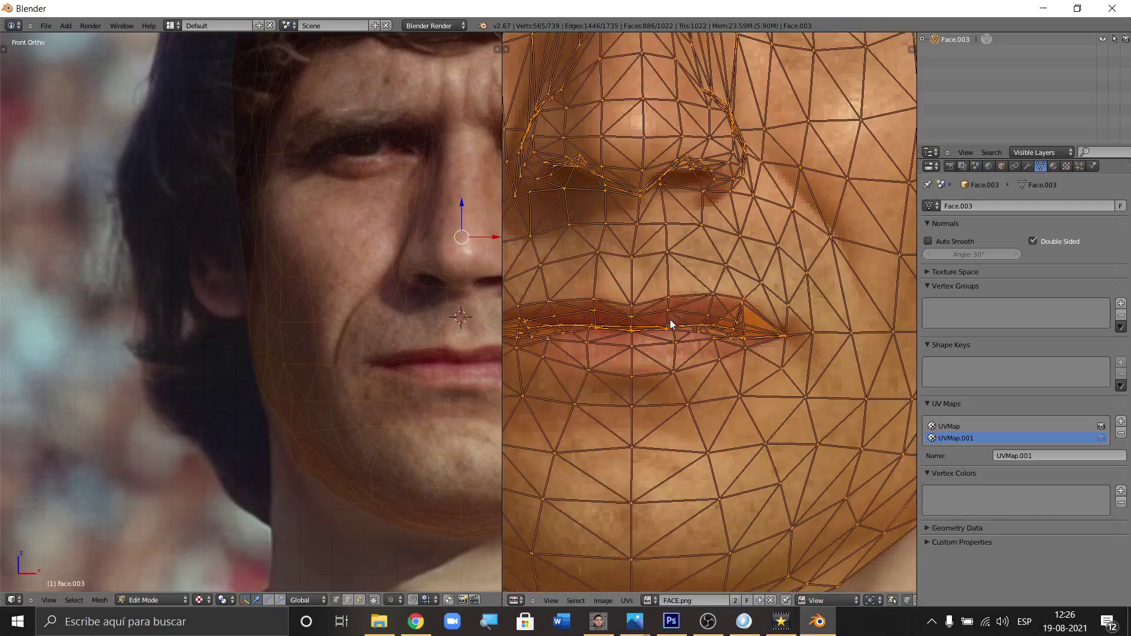
scroll(413, 353, up, 3)
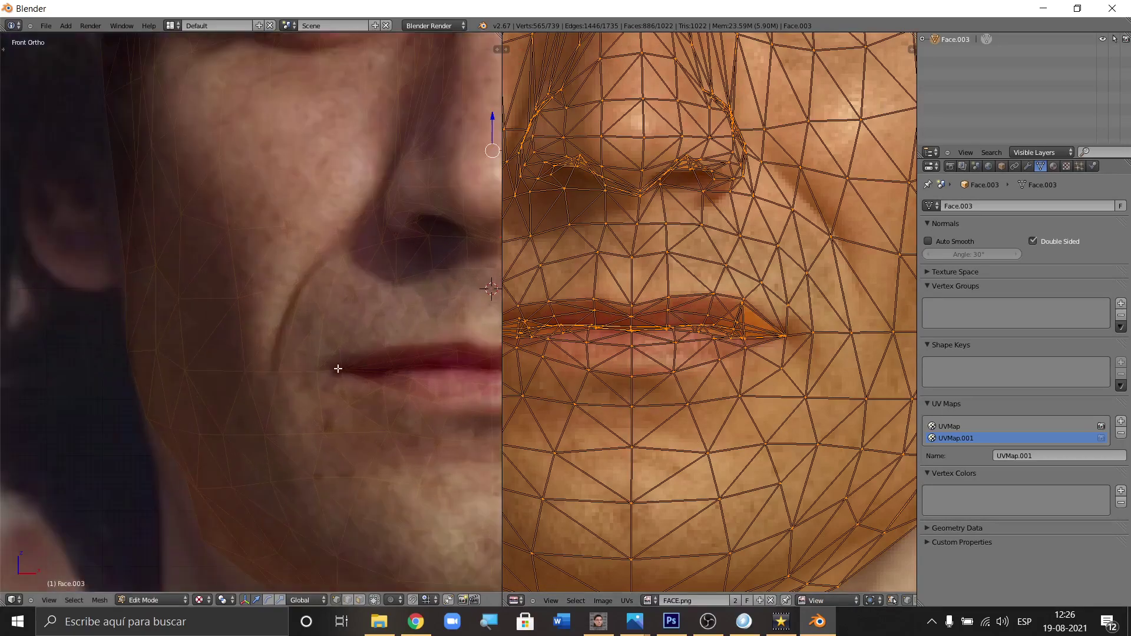
scroll(339, 368, down, 3)
scroll(399, 366, up, 3)
scroll(377, 369, down, 1)
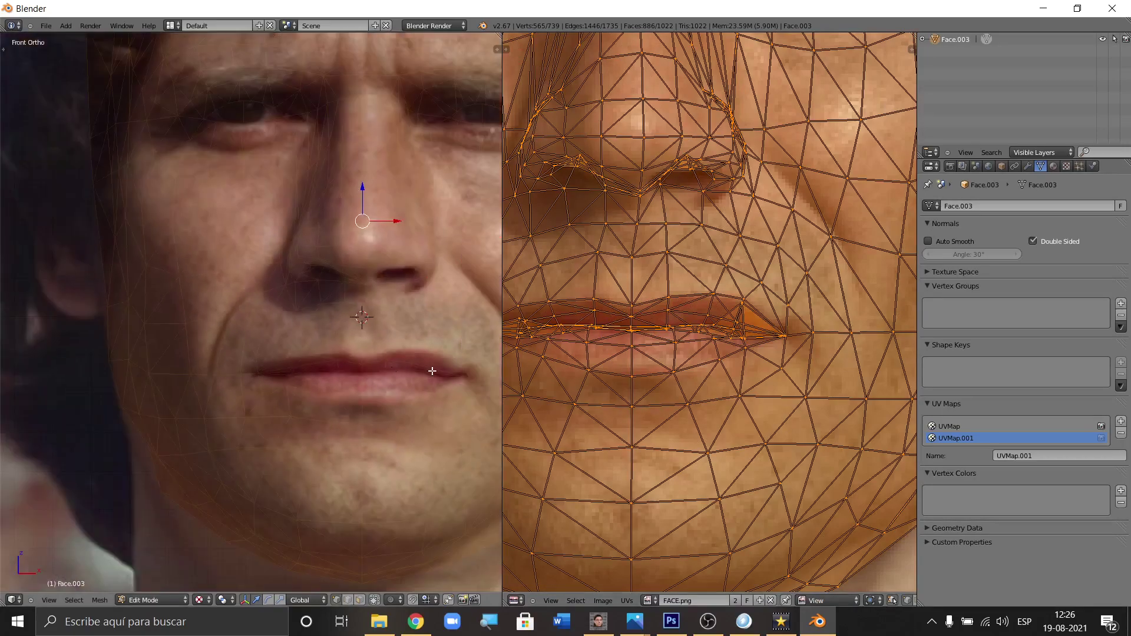
scroll(391, 372, up, 3)
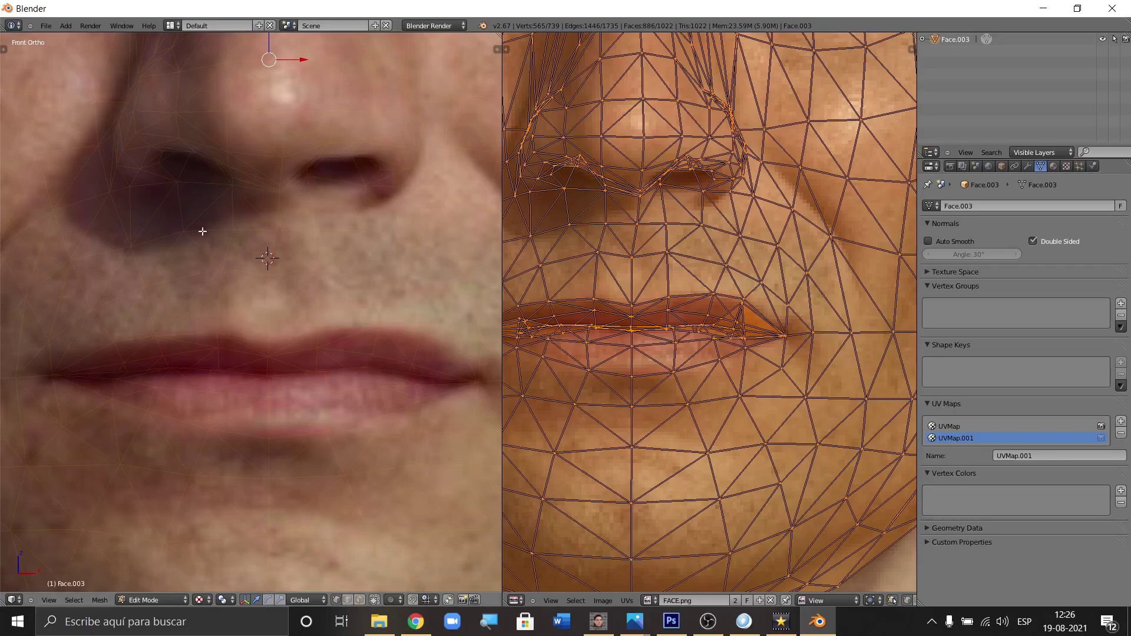
scroll(303, 361, up, 1)
scroll(696, 305, up, 2)
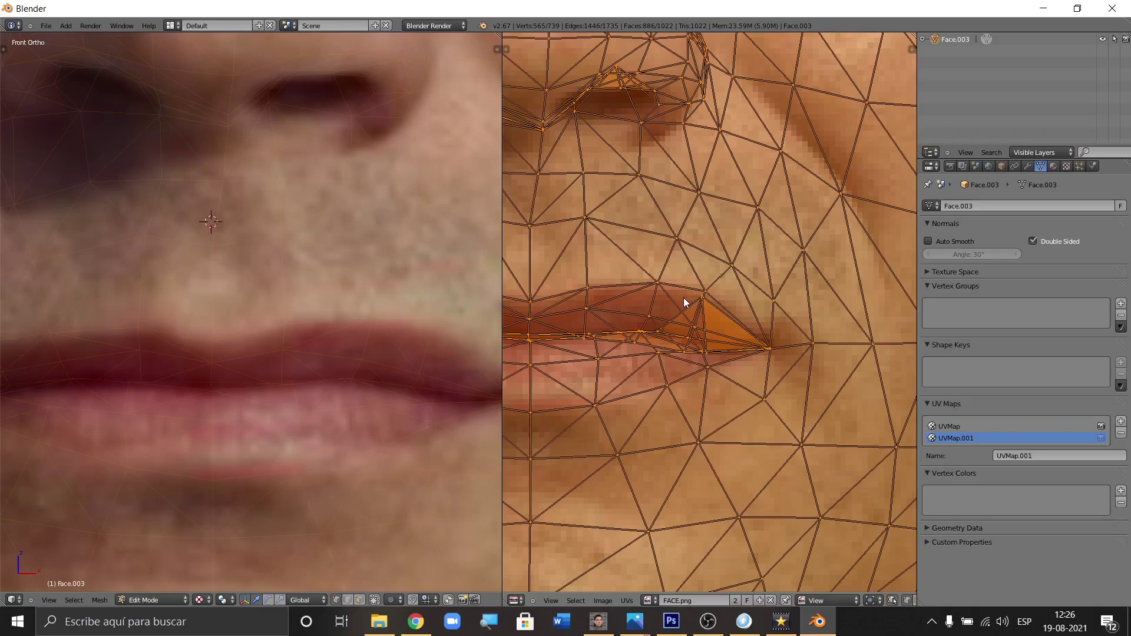
key(g)
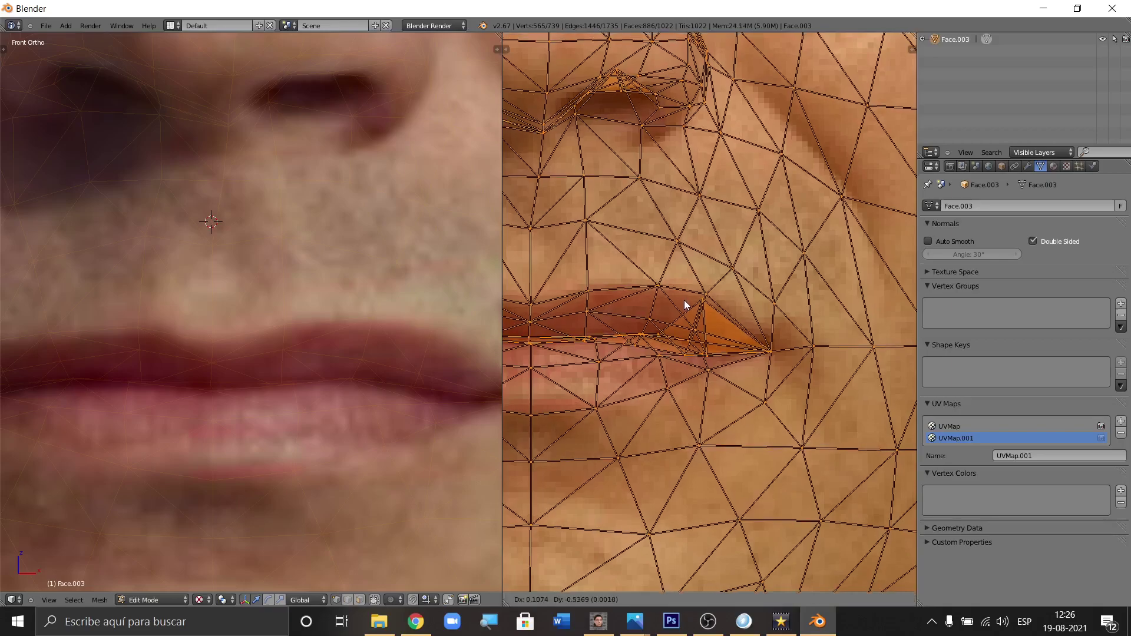
click(684, 300)
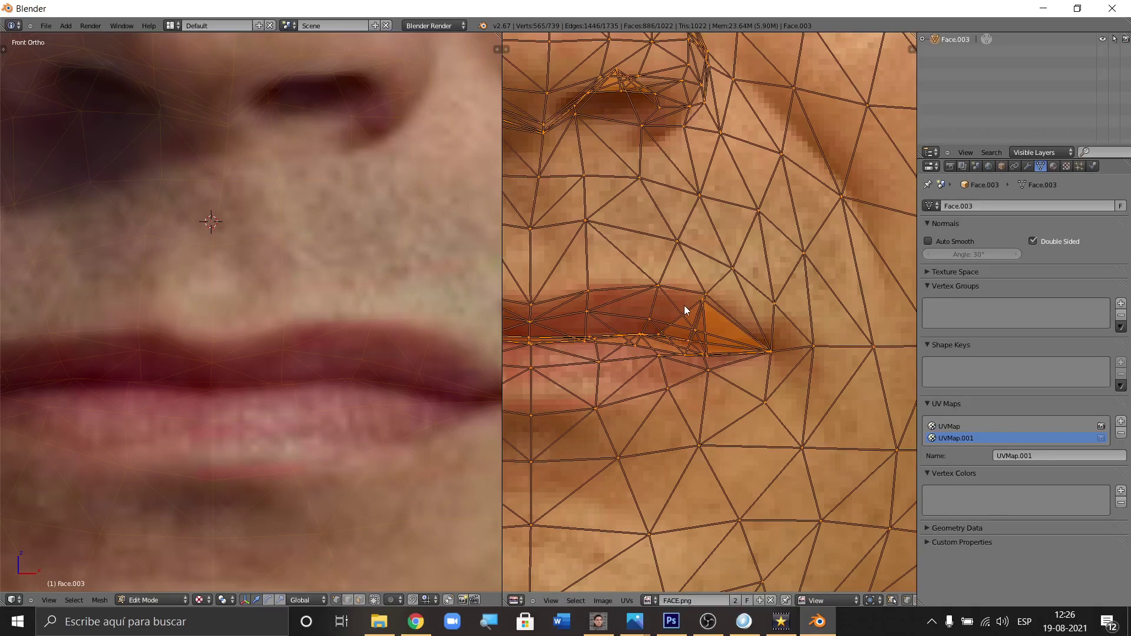
scroll(748, 397, down, 6)
scroll(271, 288, down, 5)
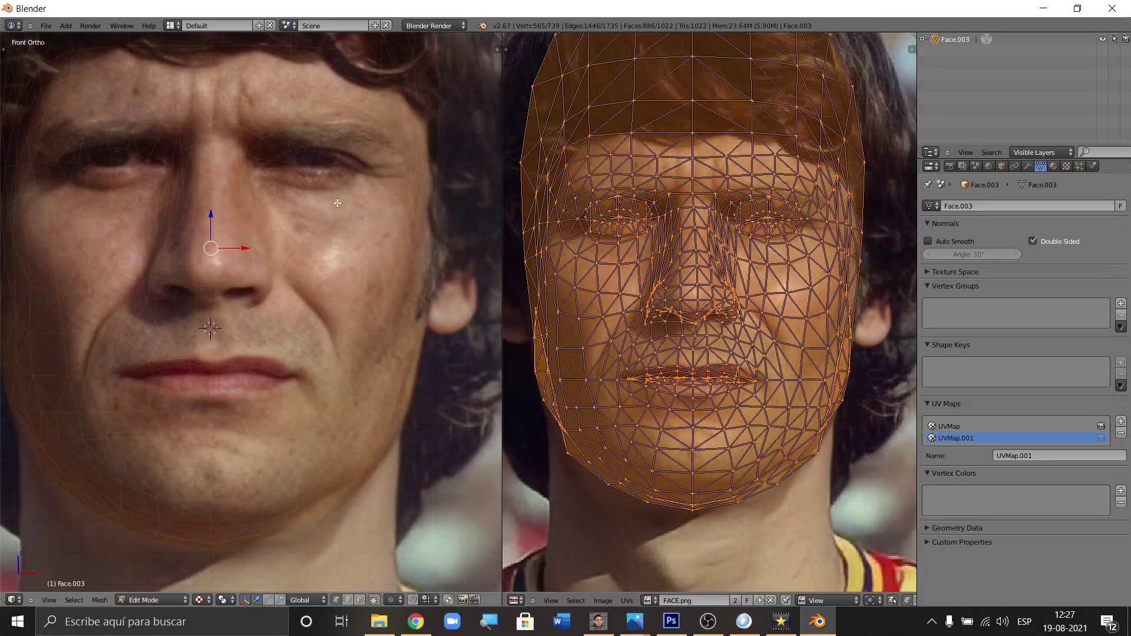
Step: Compare the eye and the cheek edge beside the lit ear between the UV layout and the front view
scroll(337, 204, up, 2)
scroll(791, 213, up, 6)
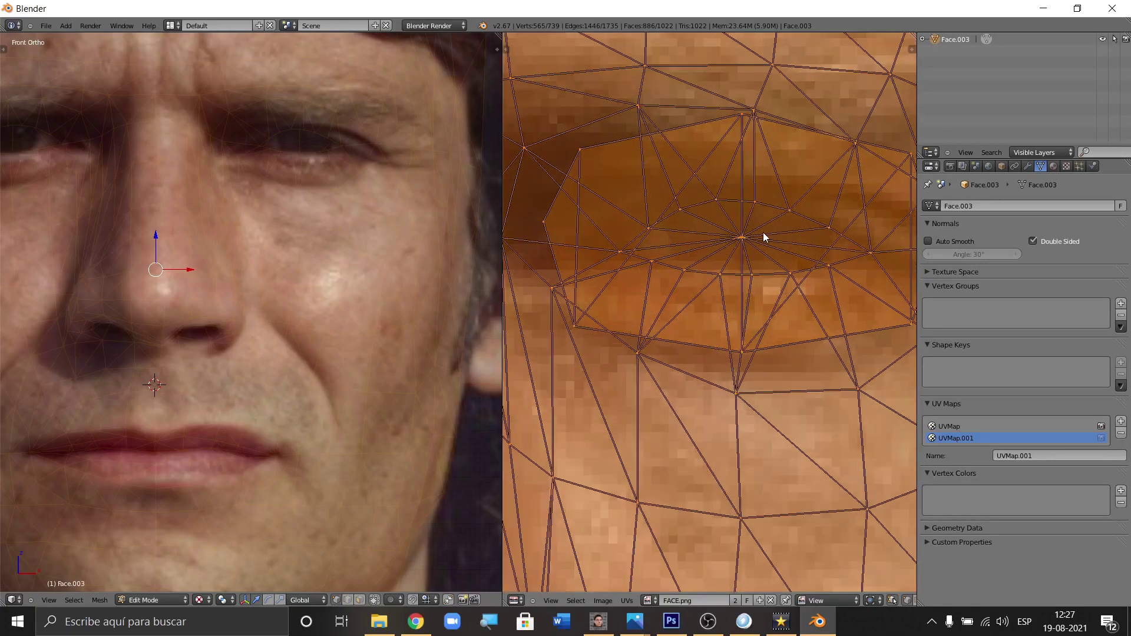
scroll(449, 185, up, 5)
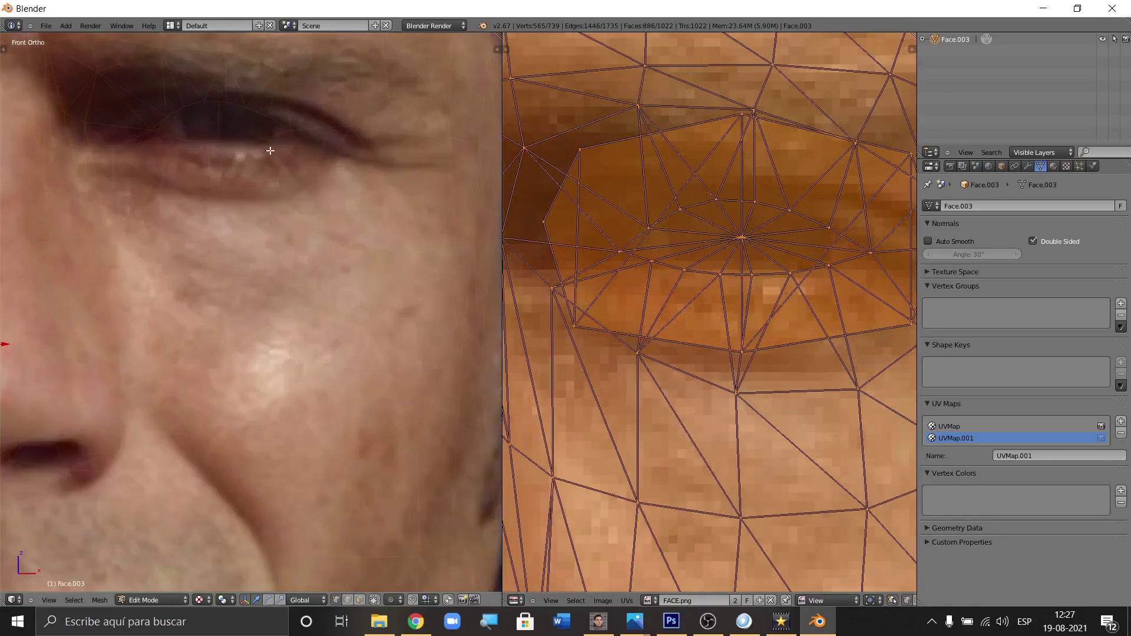
scroll(858, 276, up, 1)
scroll(720, 251, down, 8)
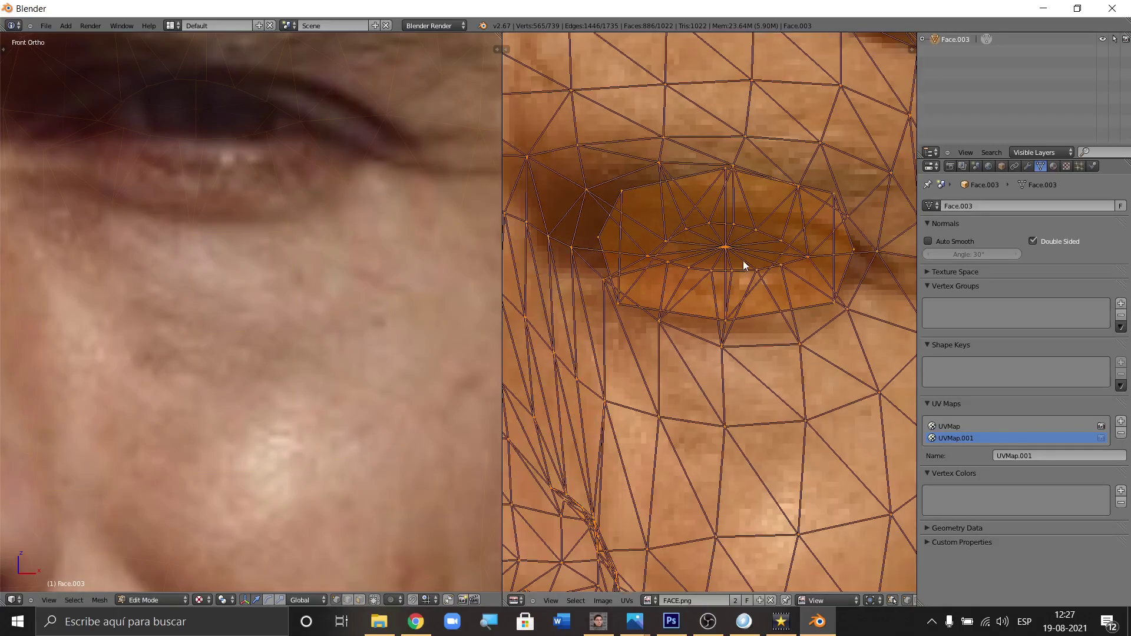
scroll(250, 313, down, 3)
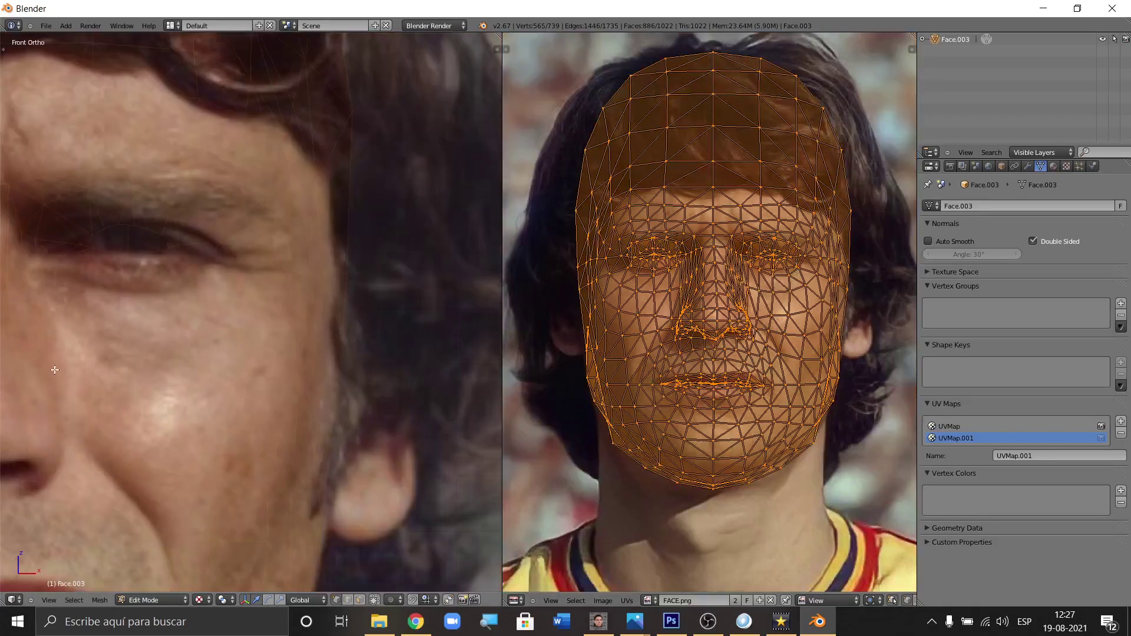
scroll(294, 353, up, 1)
scroll(837, 365, up, 3)
scroll(879, 319, up, 1)
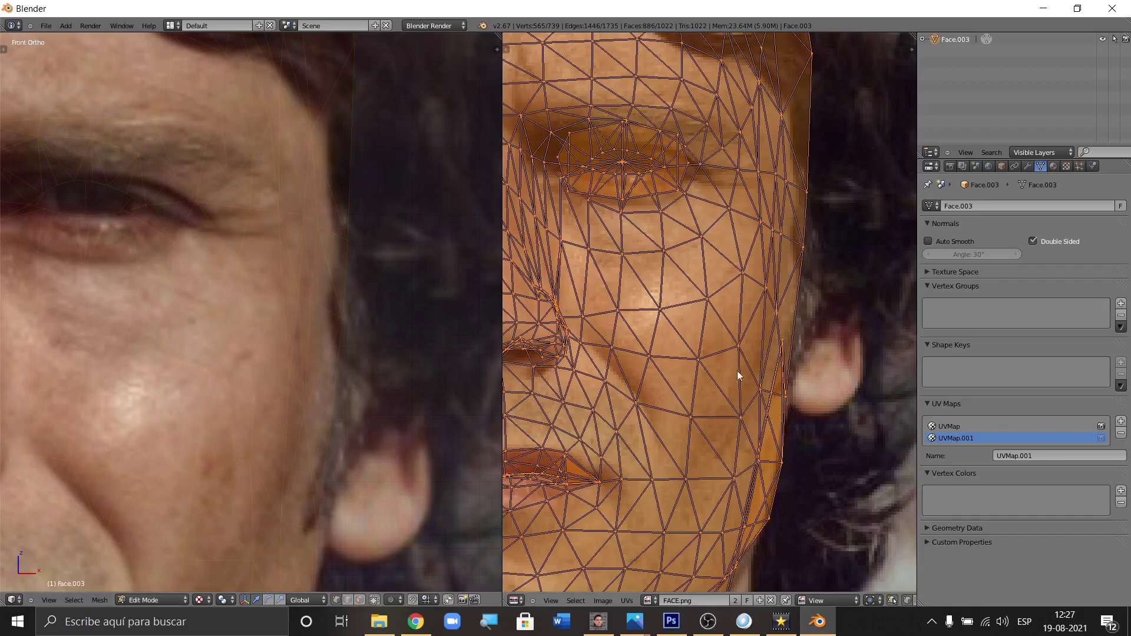
scroll(306, 365, down, 4)
scroll(301, 425, up, 5)
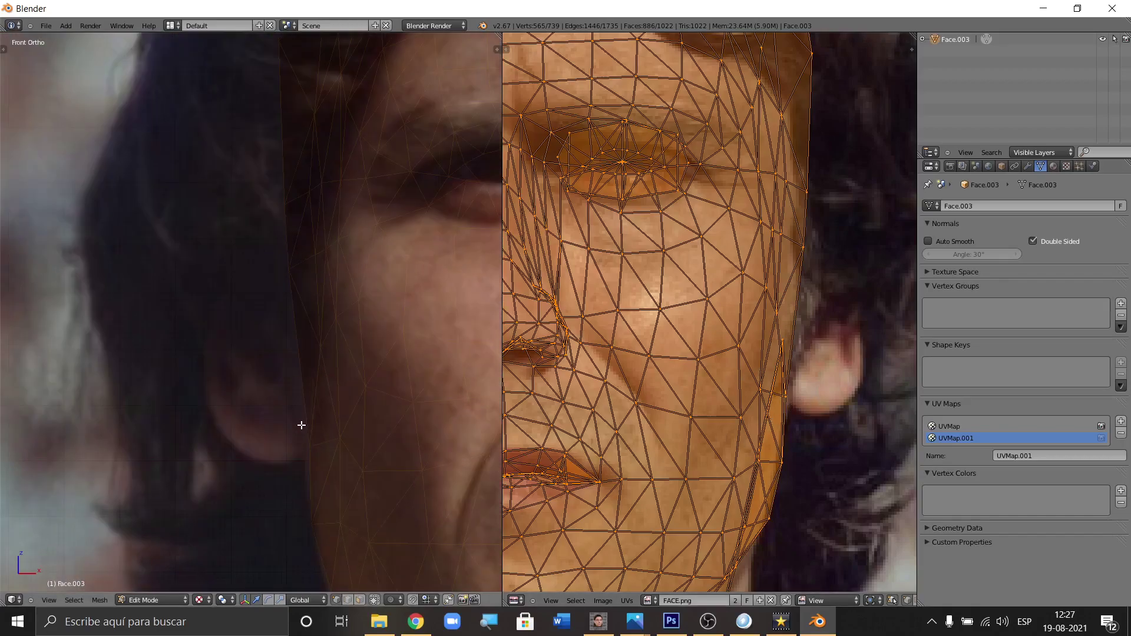
Step: Compare the cheek edge beside the shadowed ear with the front view and scale the whole UV layout to about 0.996
scroll(808, 349, down, 4)
scroll(790, 312, up, 6)
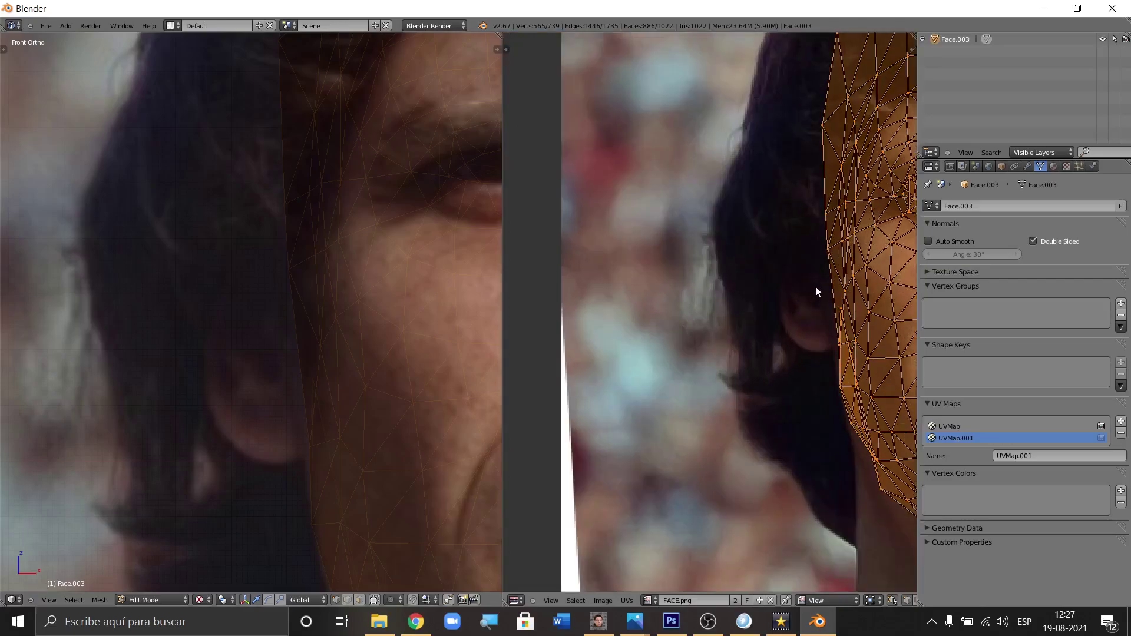
scroll(816, 291, up, 1)
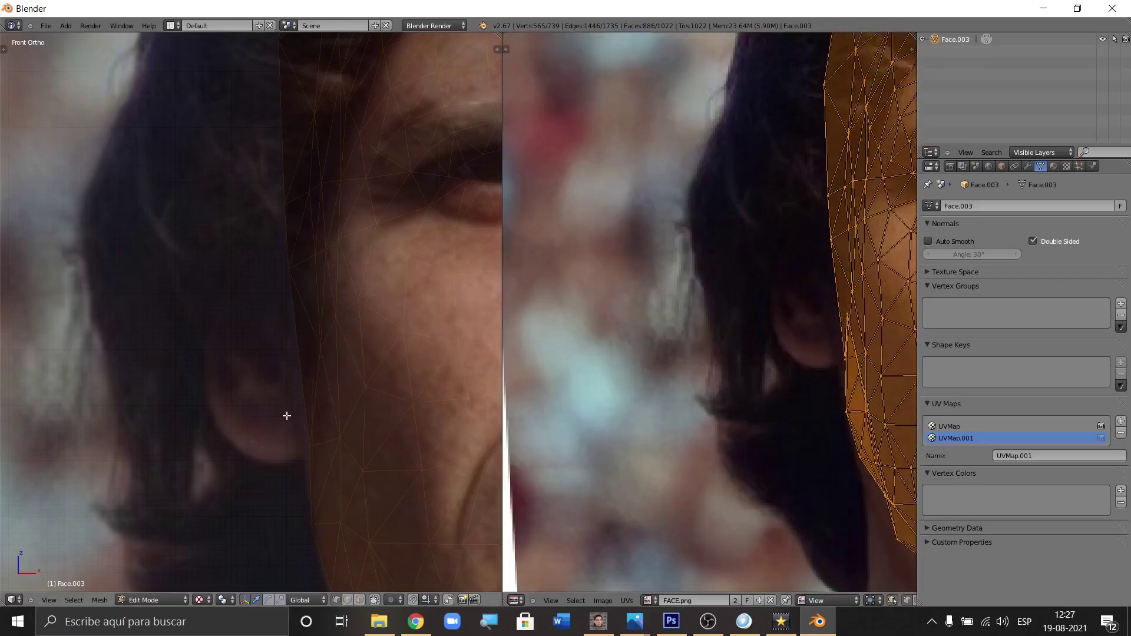
scroll(623, 339, down, 2)
scroll(768, 338, up, 2)
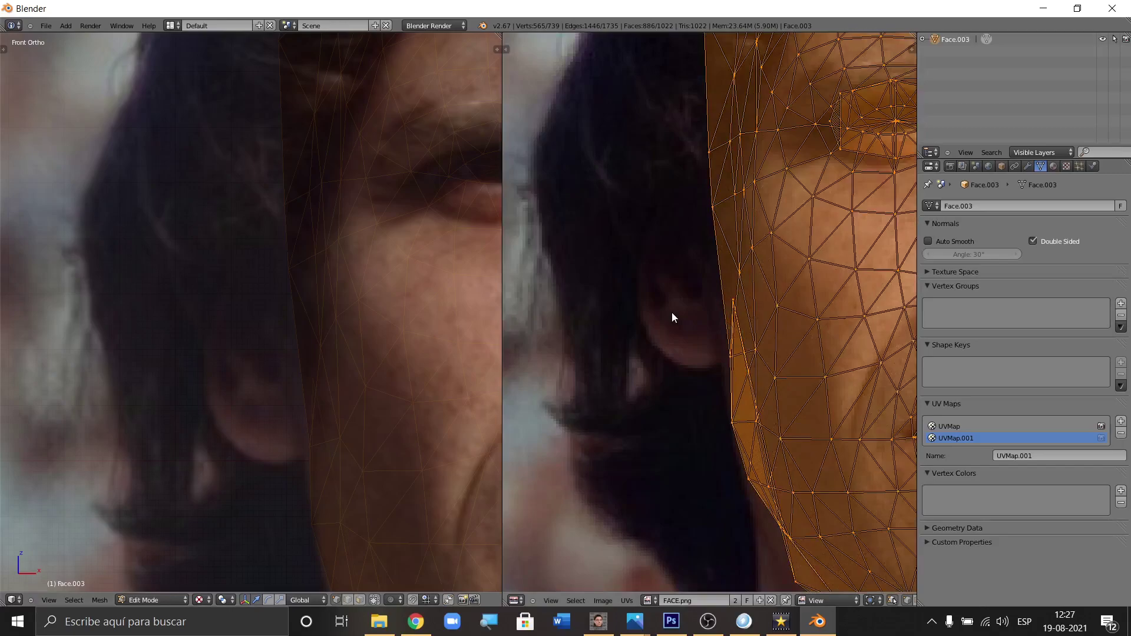
key(s)
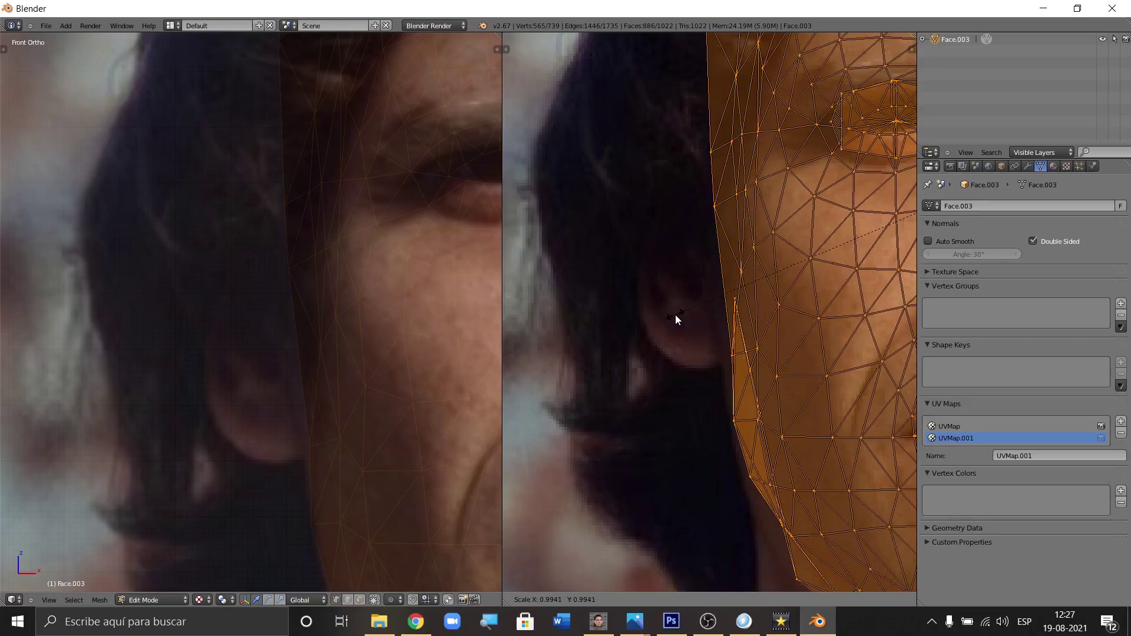
right_click(675, 314)
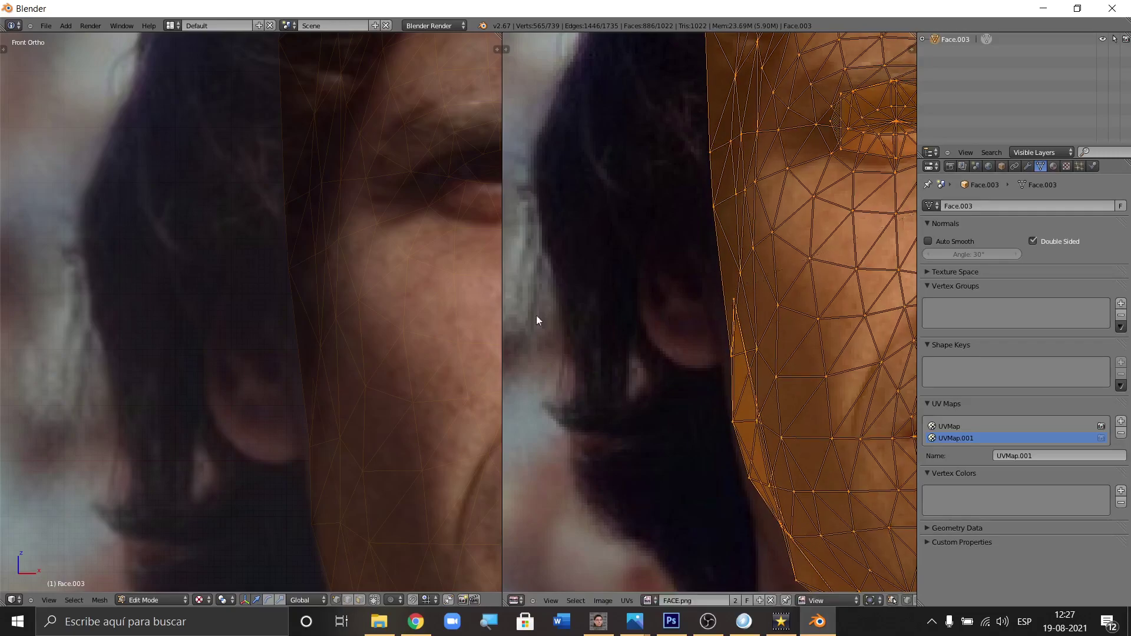
scroll(285, 308, down, 2)
scroll(284, 308, up, 6)
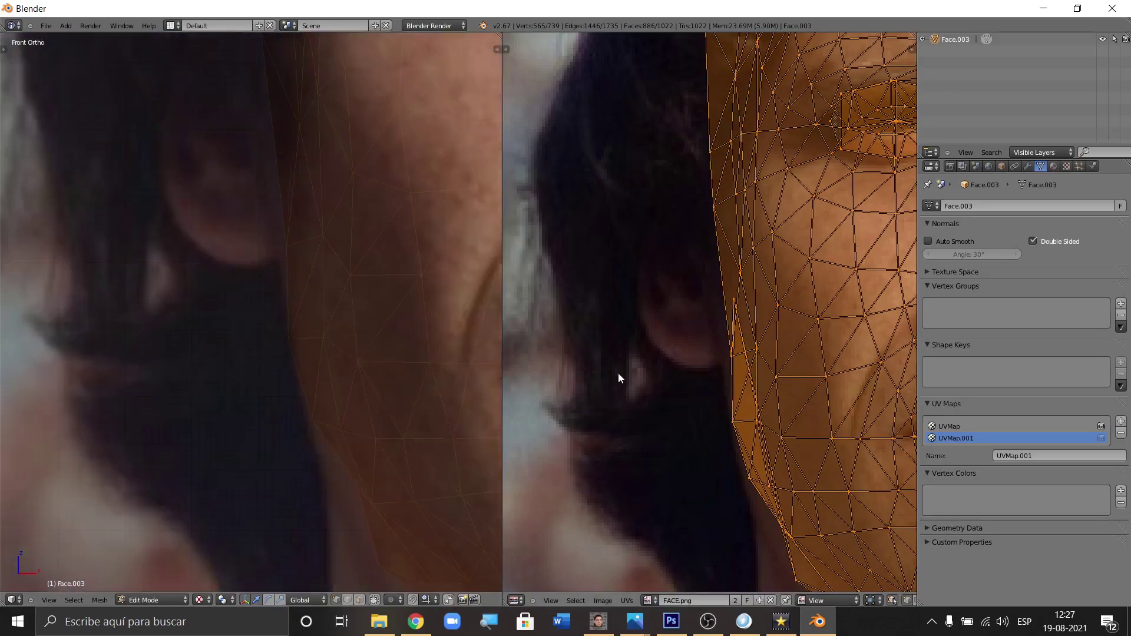
key(s)
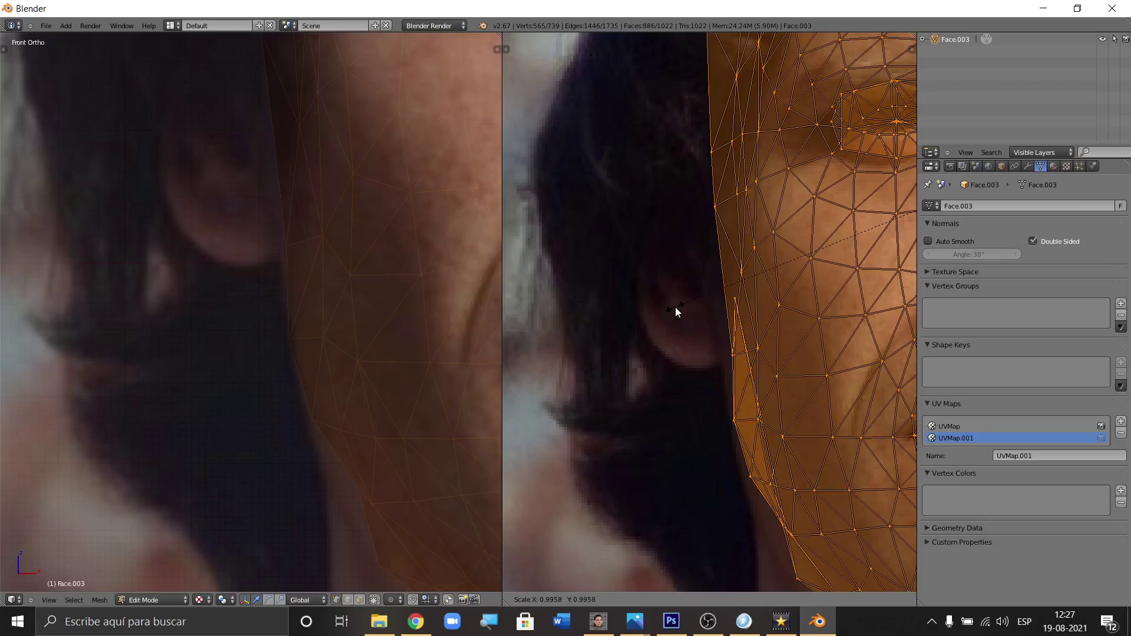
click(675, 306)
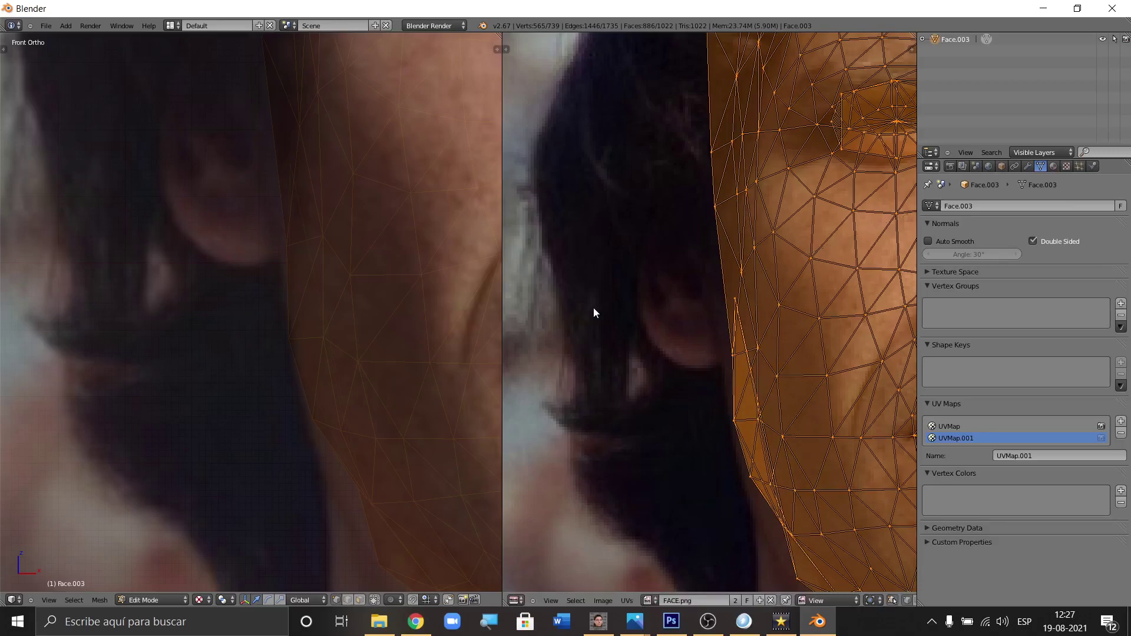
Step: Shift the whole UV layout about 0.52 left and 0.26 down to adjust its edge beside the lit ear
scroll(570, 333, down, 1)
scroll(879, 306, down, 3)
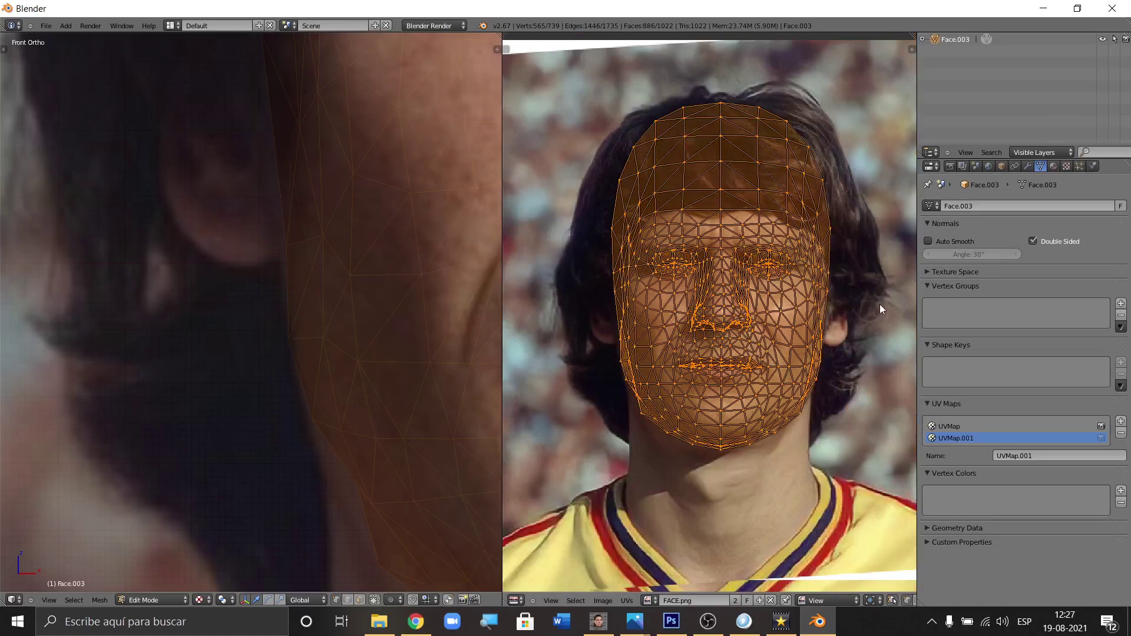
scroll(796, 303, up, 5)
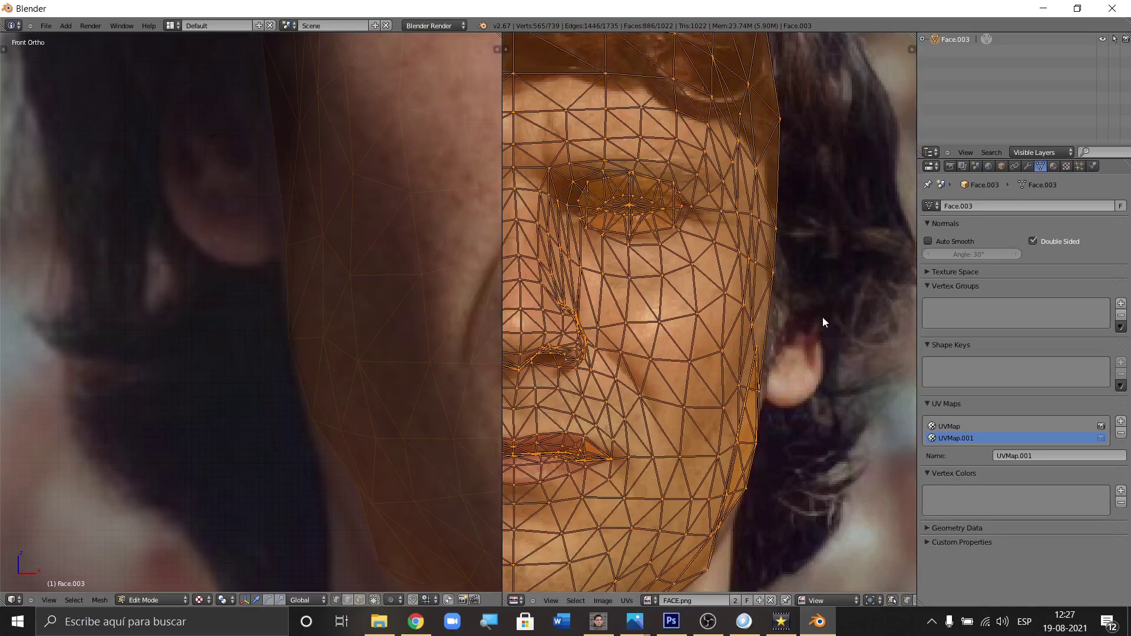
key(g)
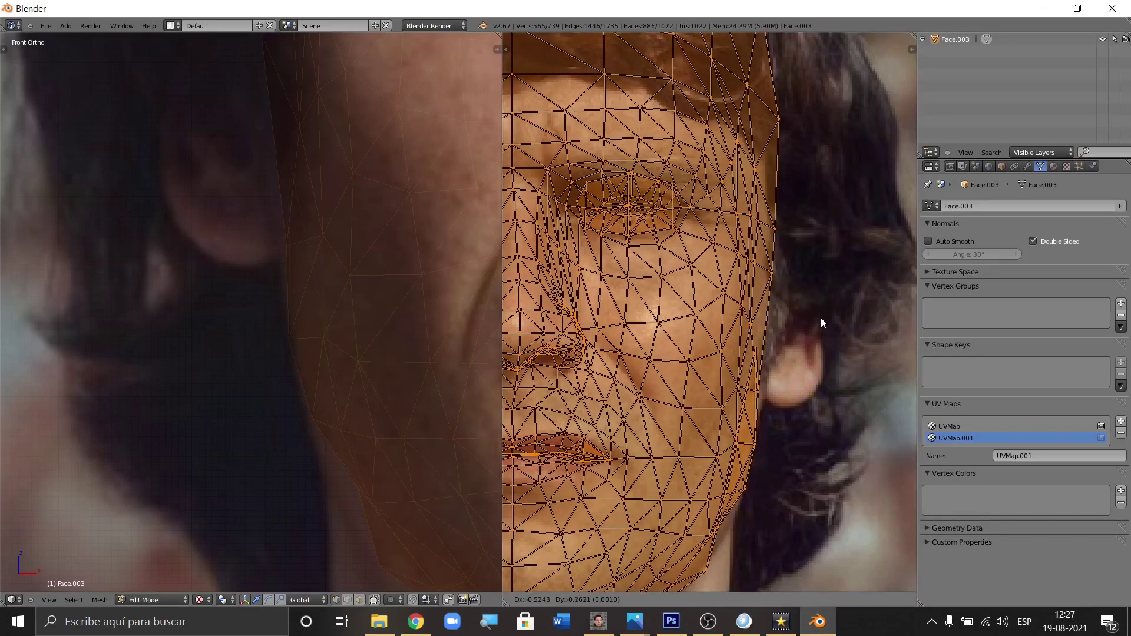
click(821, 319)
Step: Check the lit ear against the front view and nudge the whole UV layout about 0.21 right and 0.11 down
scroll(354, 299, down, 6)
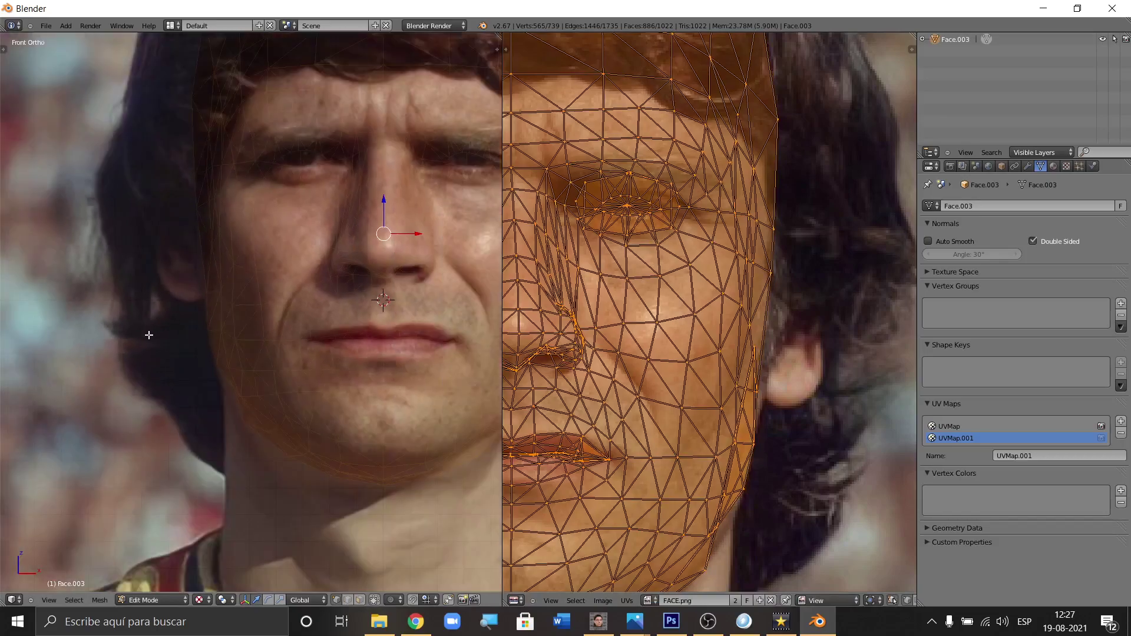
scroll(345, 298, up, 3)
scroll(345, 298, up, 4)
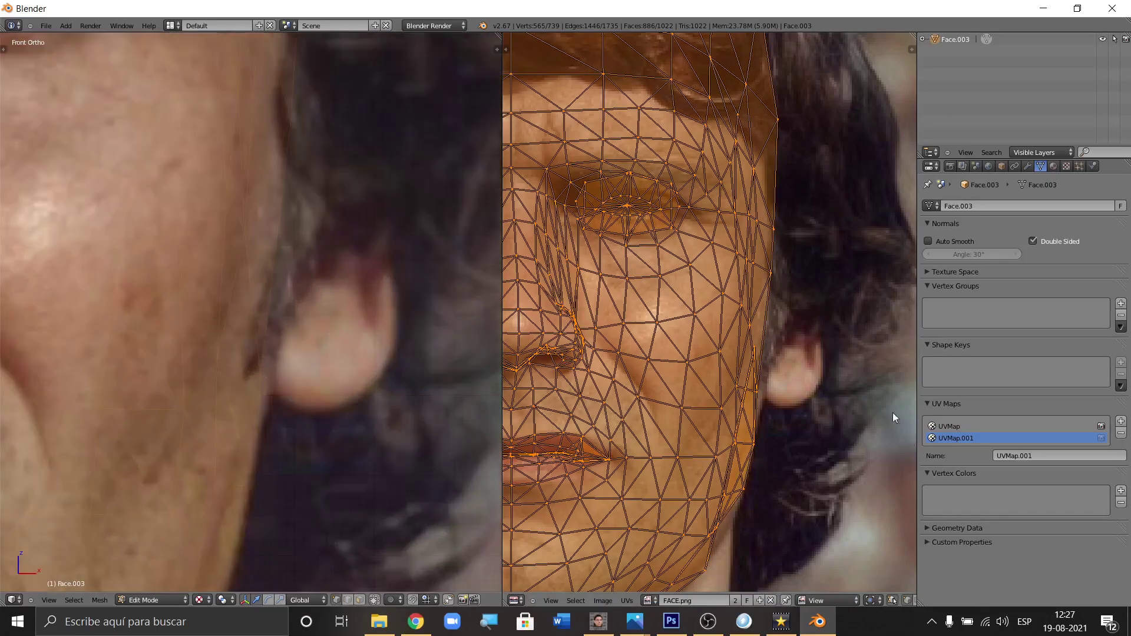
scroll(725, 352, up, 5)
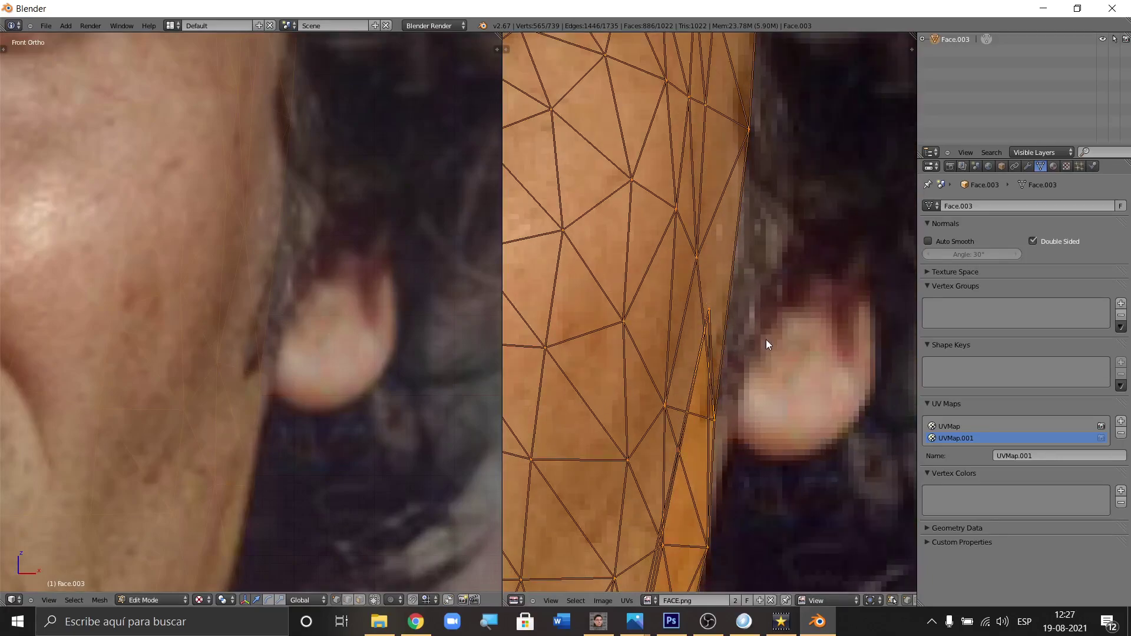
key(g)
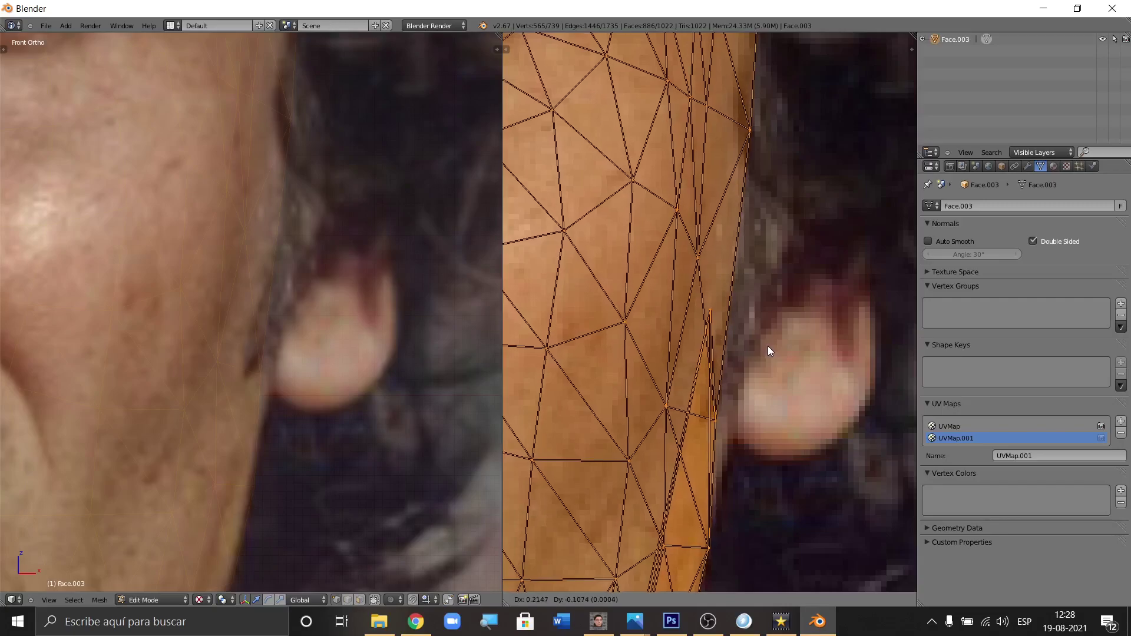
click(768, 346)
Step: Raise the whole UV layout about 0.82, with a slight shift of about 0.14 right, to line it up with the photographed eye
key(Home)
scroll(639, 72, up, 8)
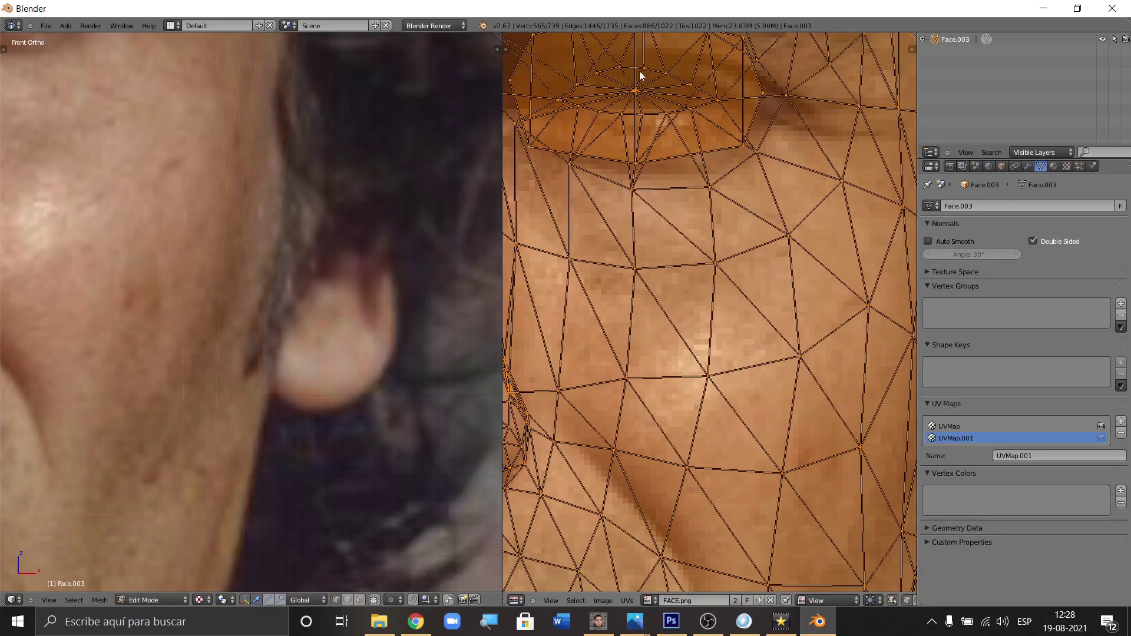
scroll(639, 118, down, 5)
scroll(672, 150, up, 4)
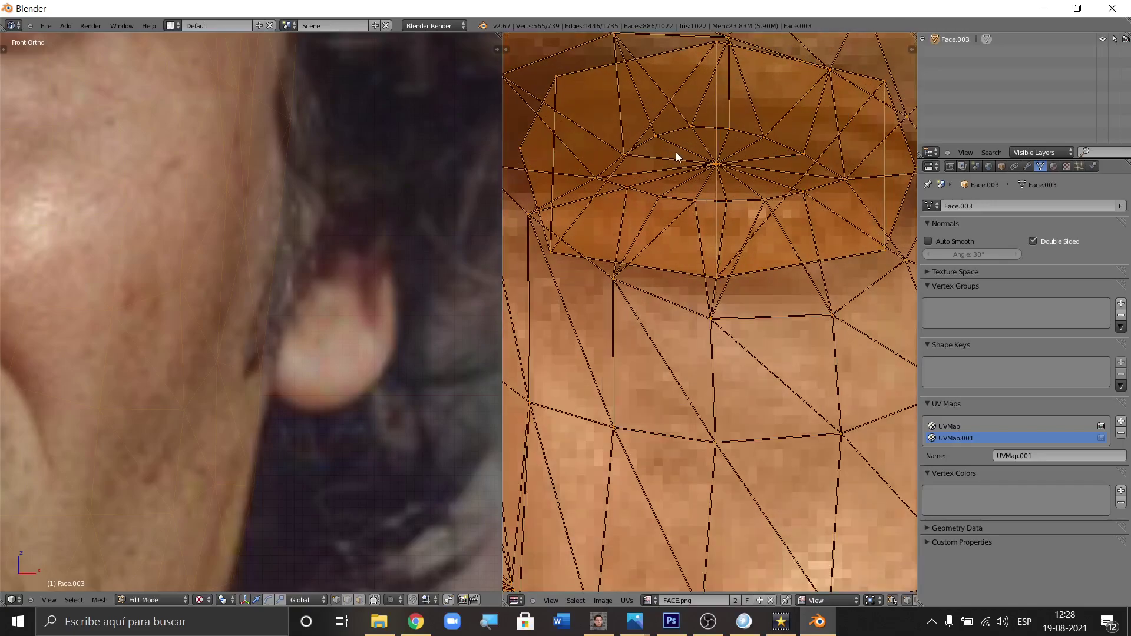
key(g)
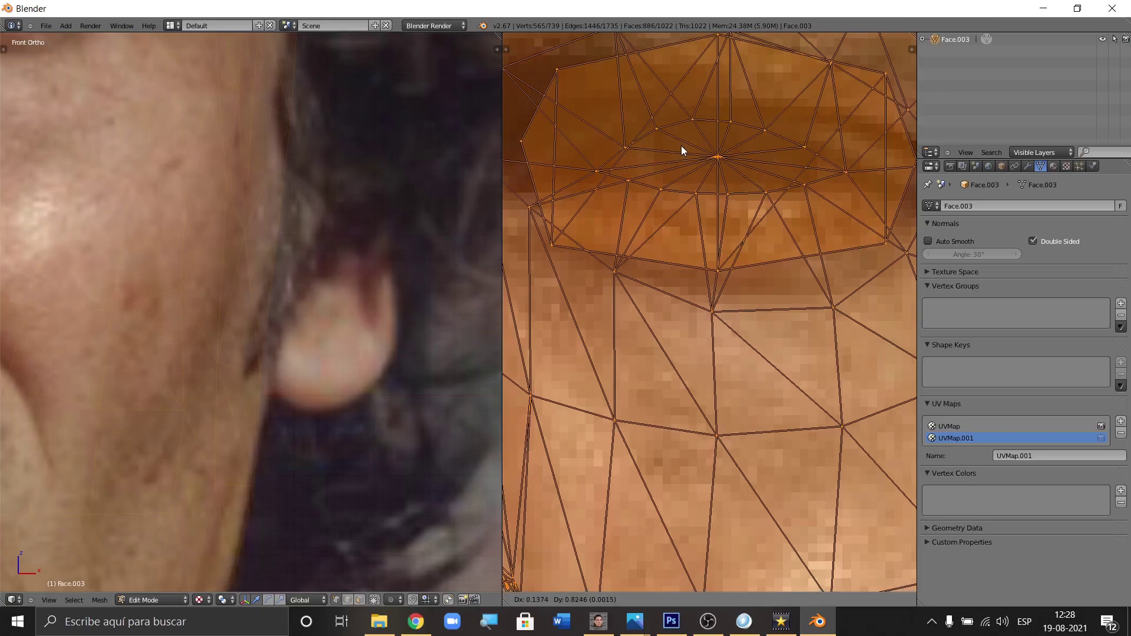
click(679, 146)
Step: Examine how the UV layout fits the nostrils, lips and lit ear compared with the mesh in the front view
scroll(613, 159, down, 5)
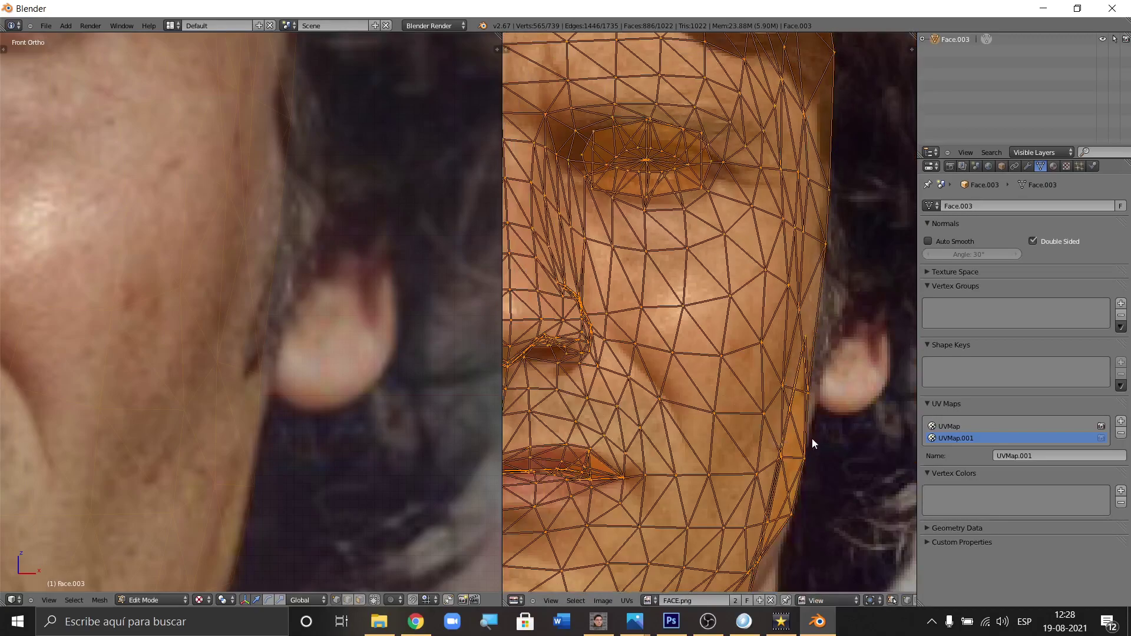
scroll(319, 195, down, 5)
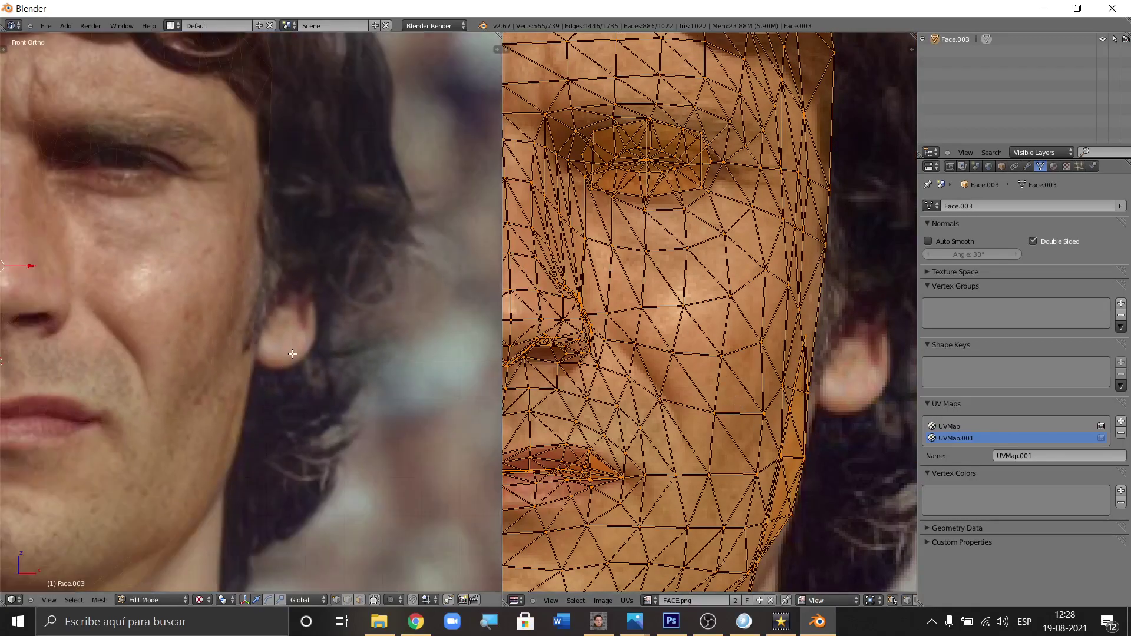
scroll(117, 255, up, 4)
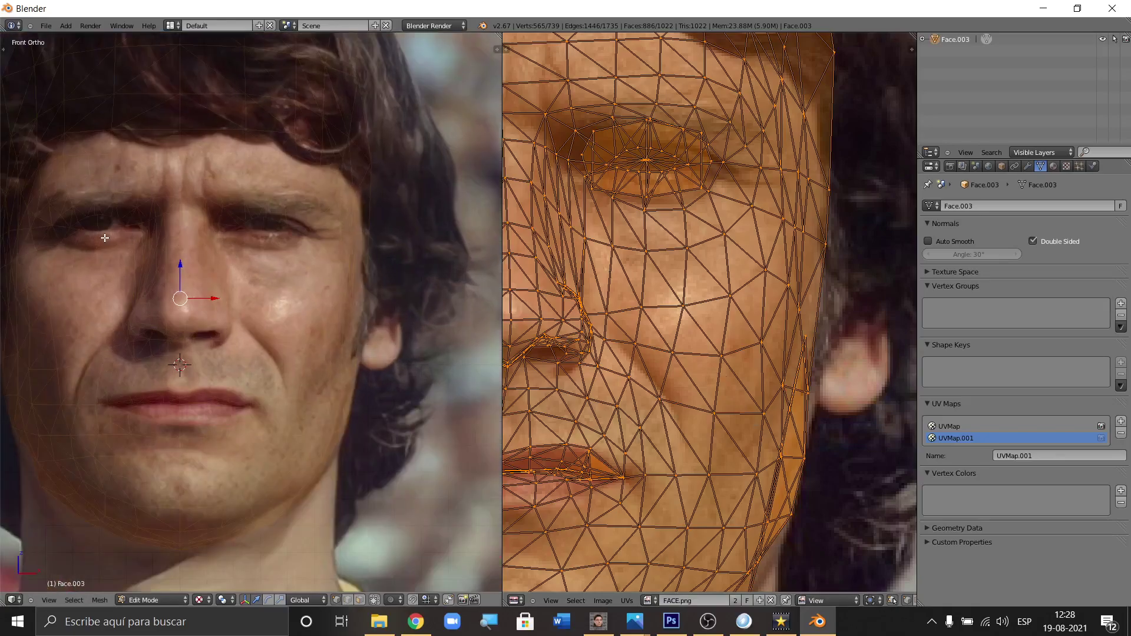
scroll(711, 430, down, 2)
scroll(765, 362, up, 5)
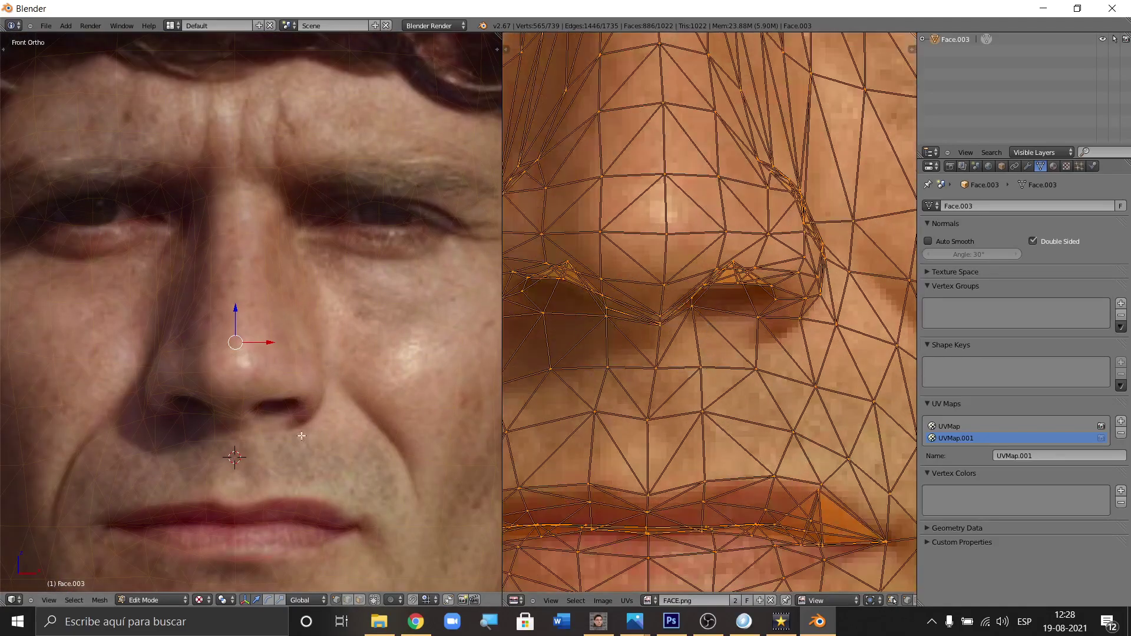
scroll(772, 326, up, 3)
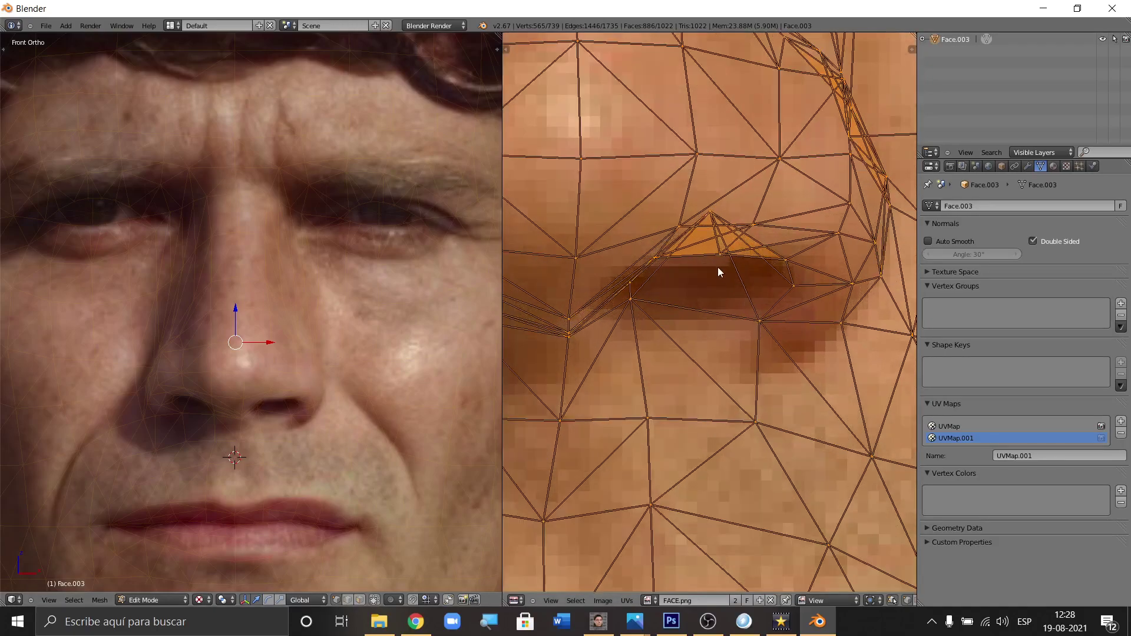
scroll(722, 263, down, 4)
scroll(747, 428, up, 2)
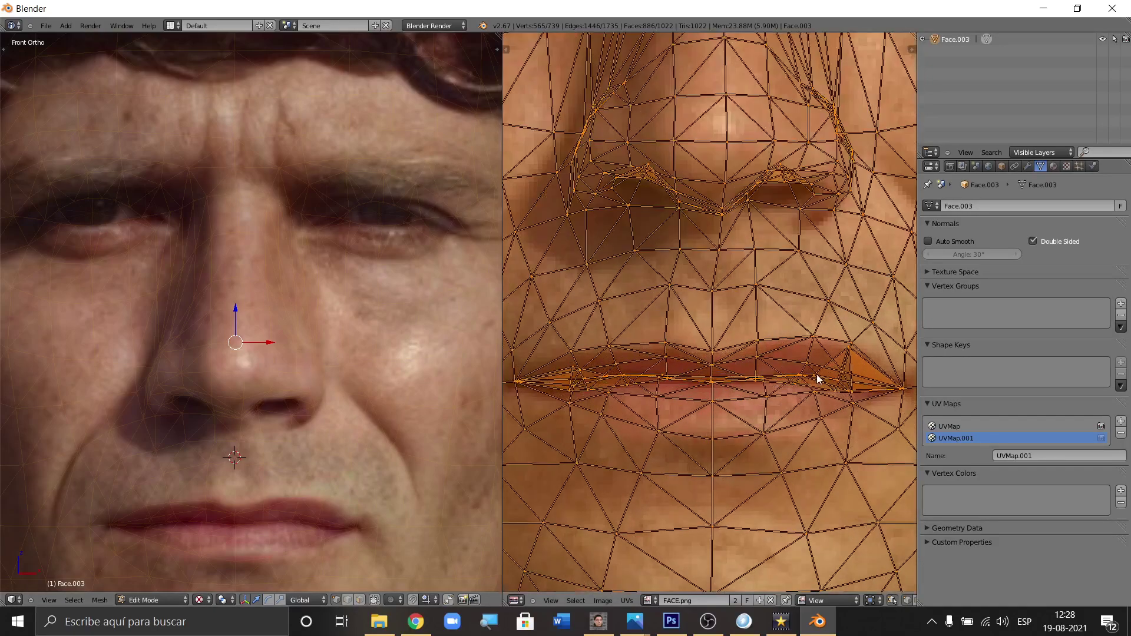
scroll(369, 388, down, 3)
scroll(371, 390, up, 5)
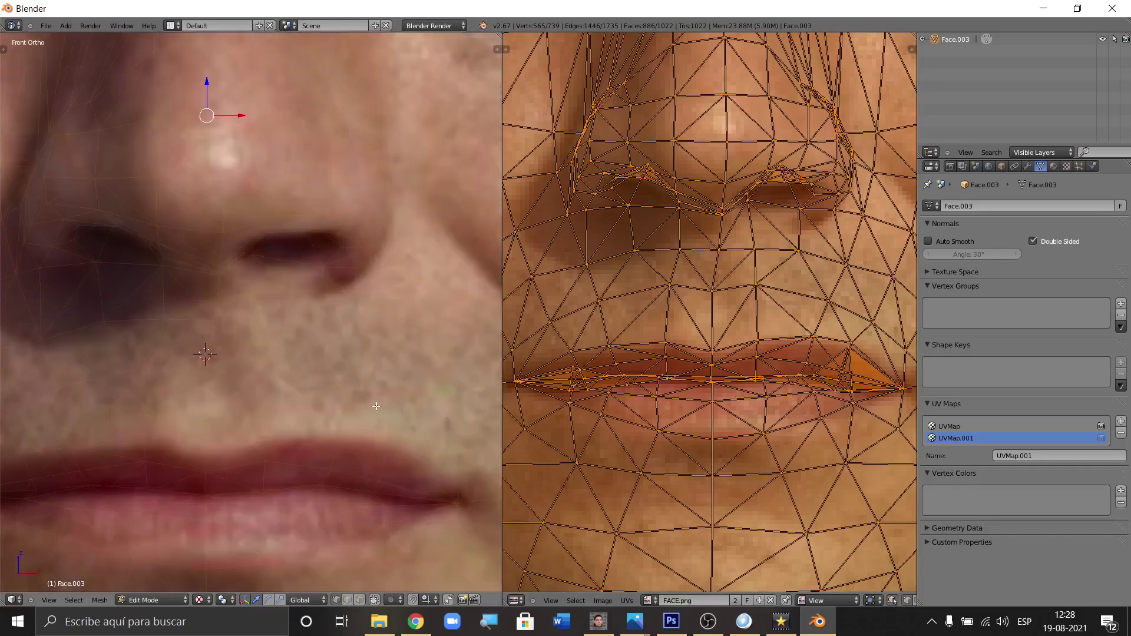
scroll(353, 350, down, 2)
scroll(311, 251, up, 3)
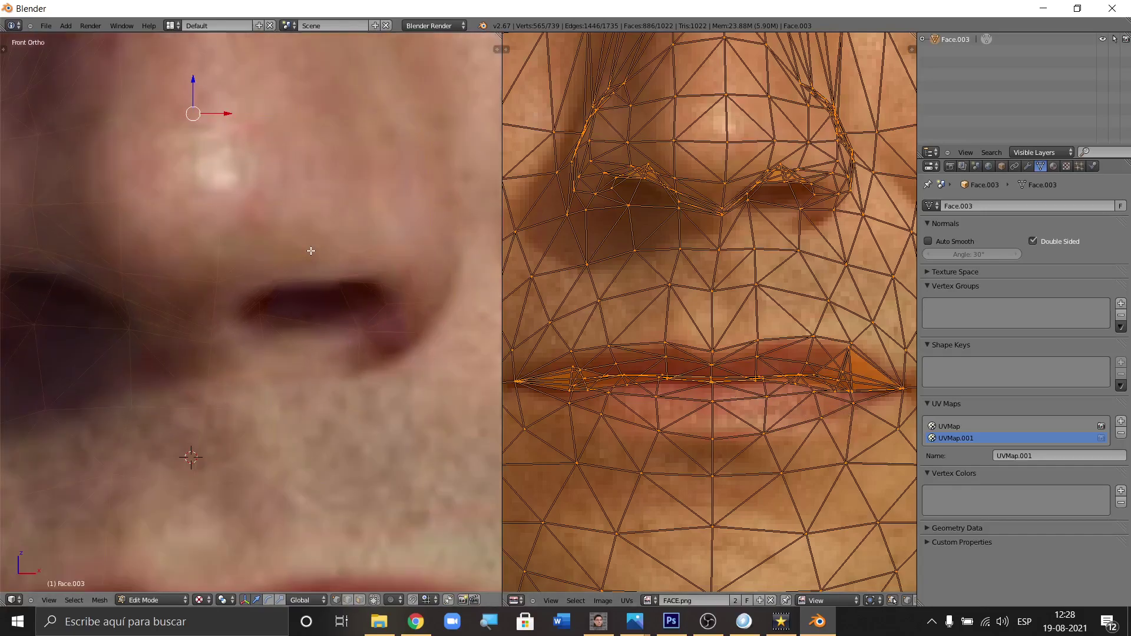
Step: Compare the jawline and cheek edge on the shadowed side of the face between the front view and the UV layout
scroll(307, 271, down, 5)
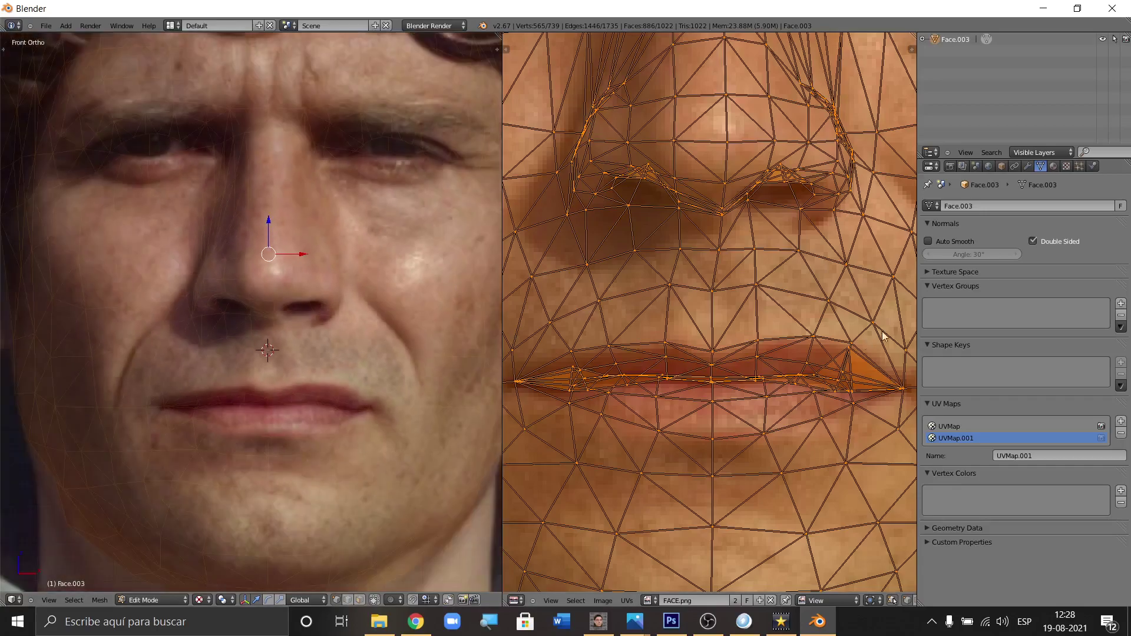
scroll(311, 303, down, 2)
scroll(224, 362, up, 3)
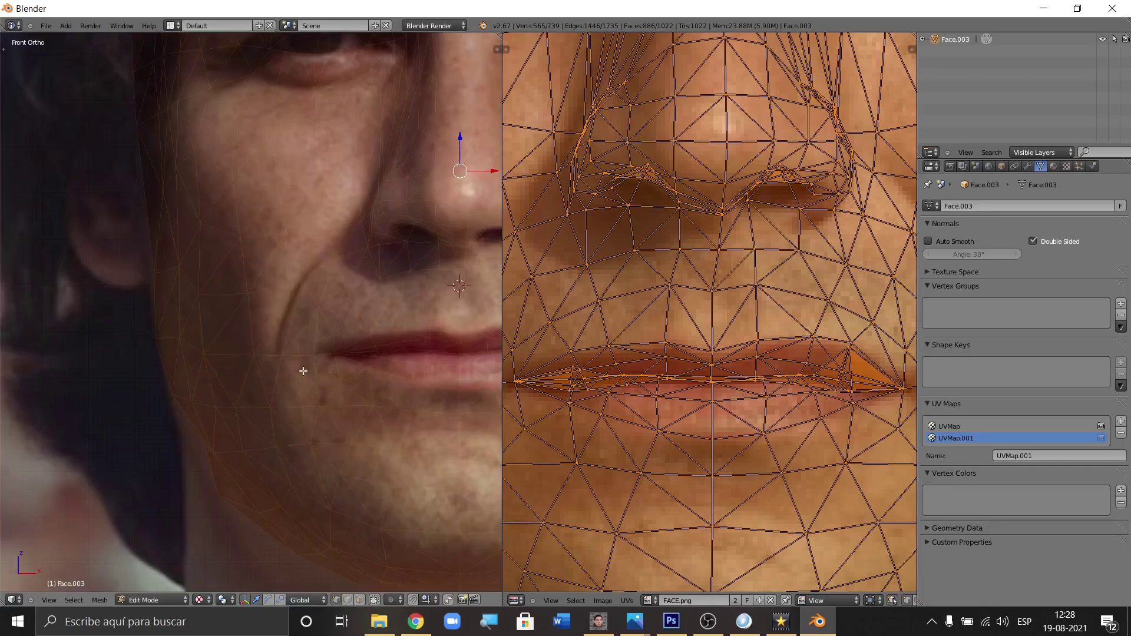
scroll(733, 362, down, 4)
scroll(575, 393, up, 3)
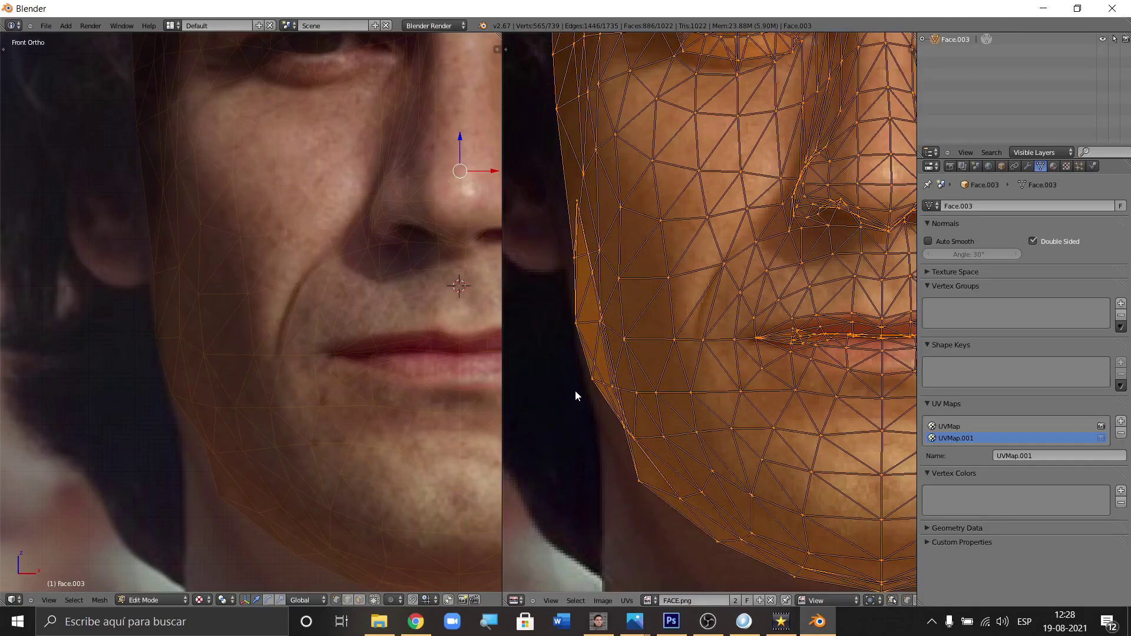
Step: Scale the whole UV layout to about 1.0046 and lower it about 0.34 to fit the photographed lips
key(g)
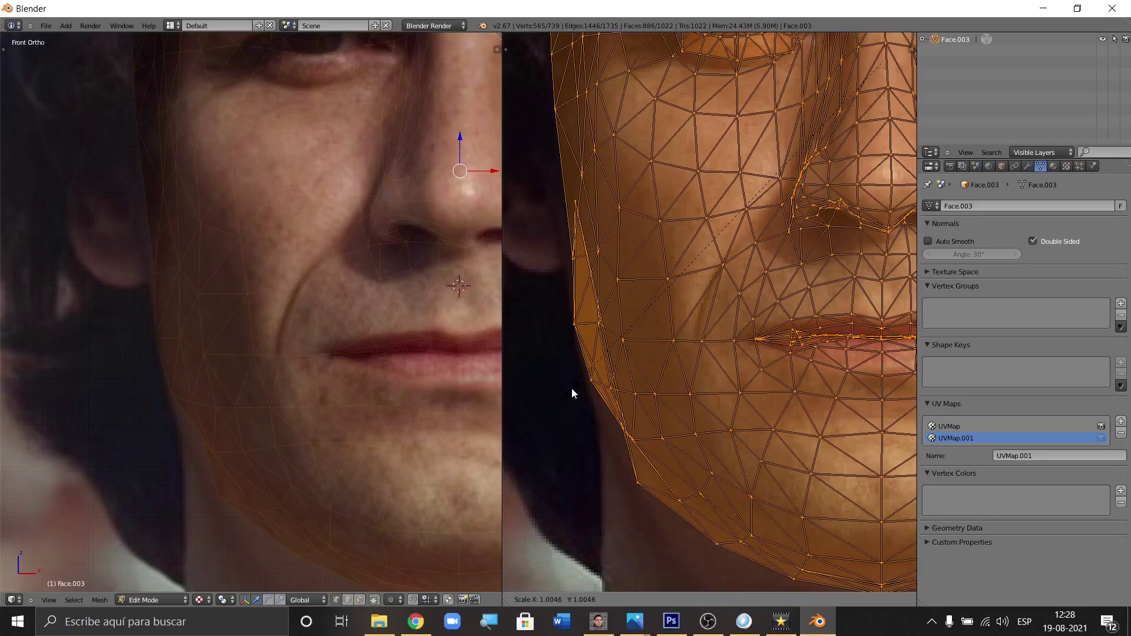
click(571, 388)
scroll(556, 363, down, 3)
scroll(819, 362, up, 3)
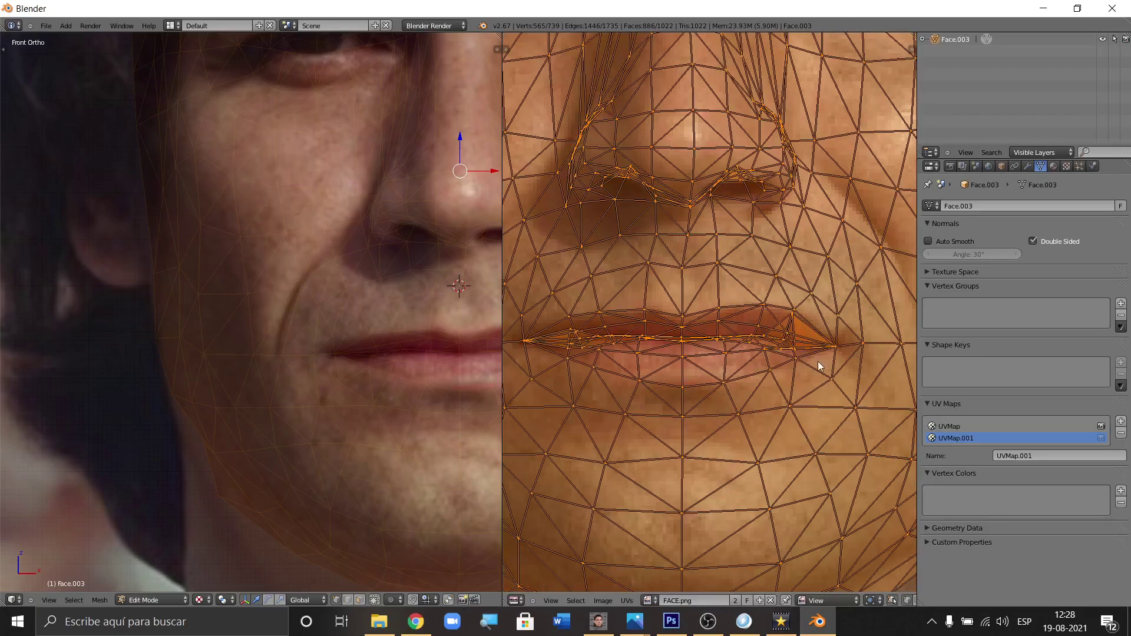
key(g)
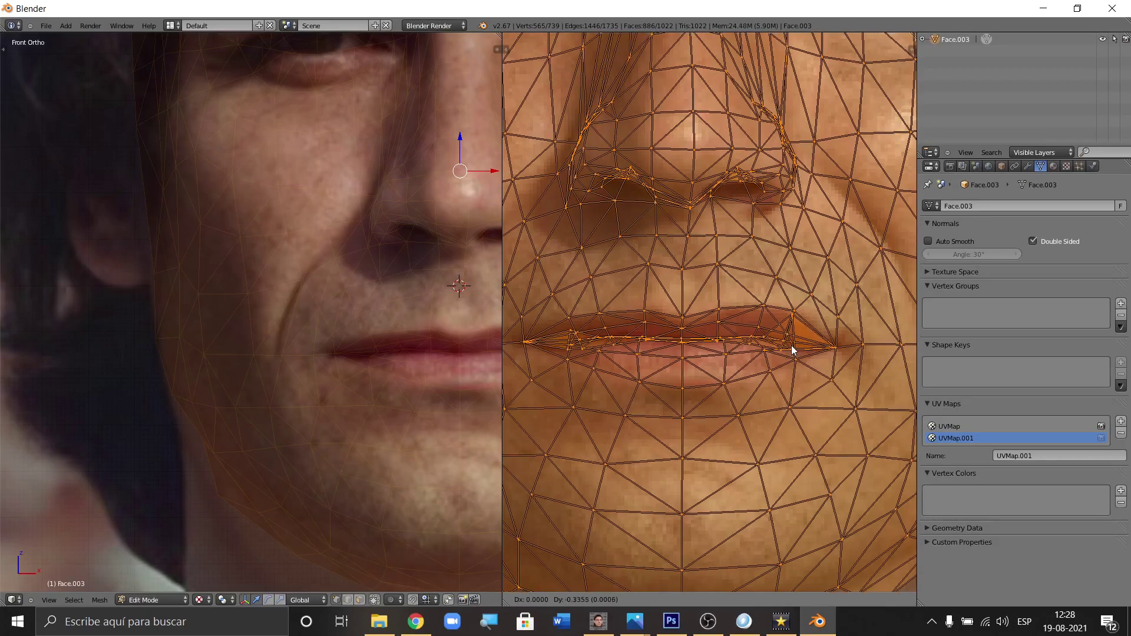
click(790, 345)
Step: Compare the eyes with the front view and nudge the whole UV layout about 0.63 left and slightly upward
scroll(303, 377, up, 2)
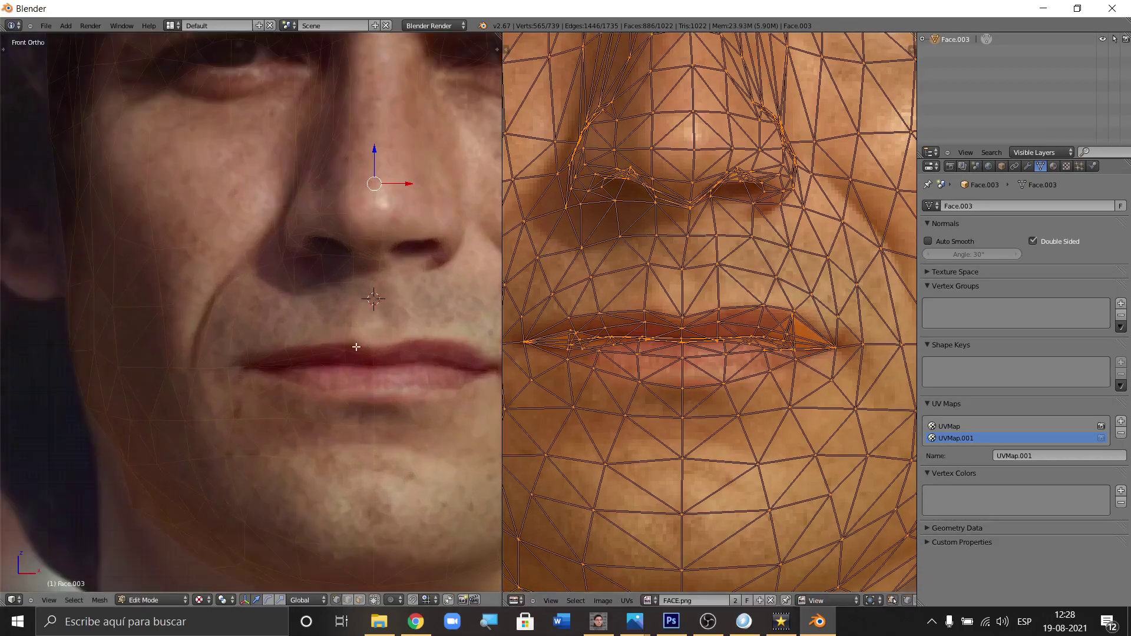
scroll(236, 412, down, 2)
scroll(745, 479, down, 4)
scroll(745, 478, up, 5)
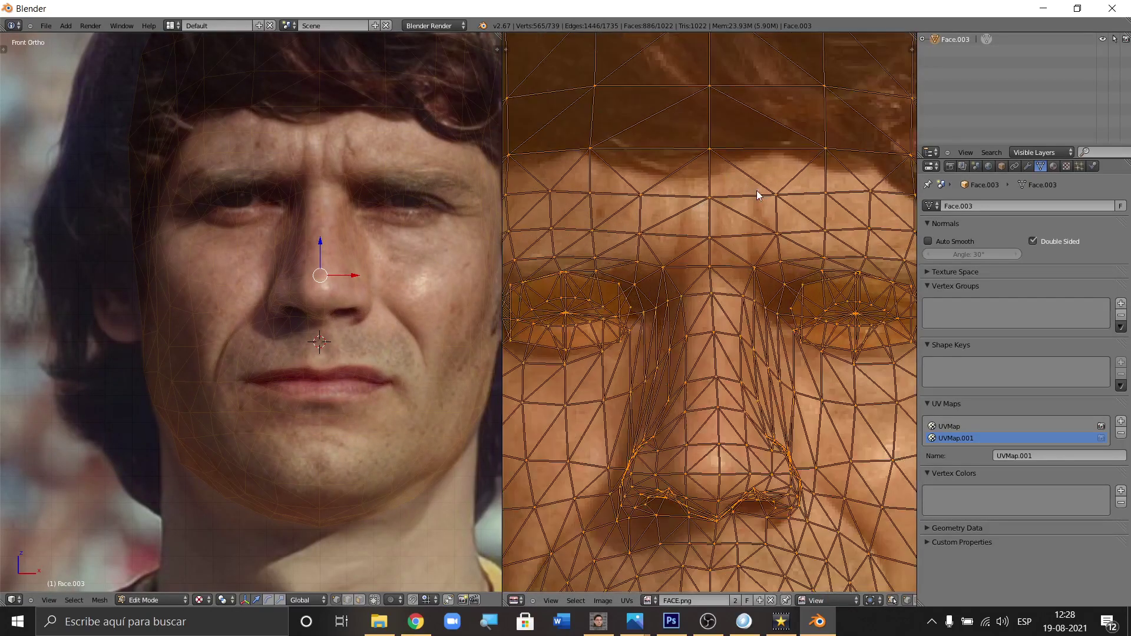
scroll(726, 332, up, 4)
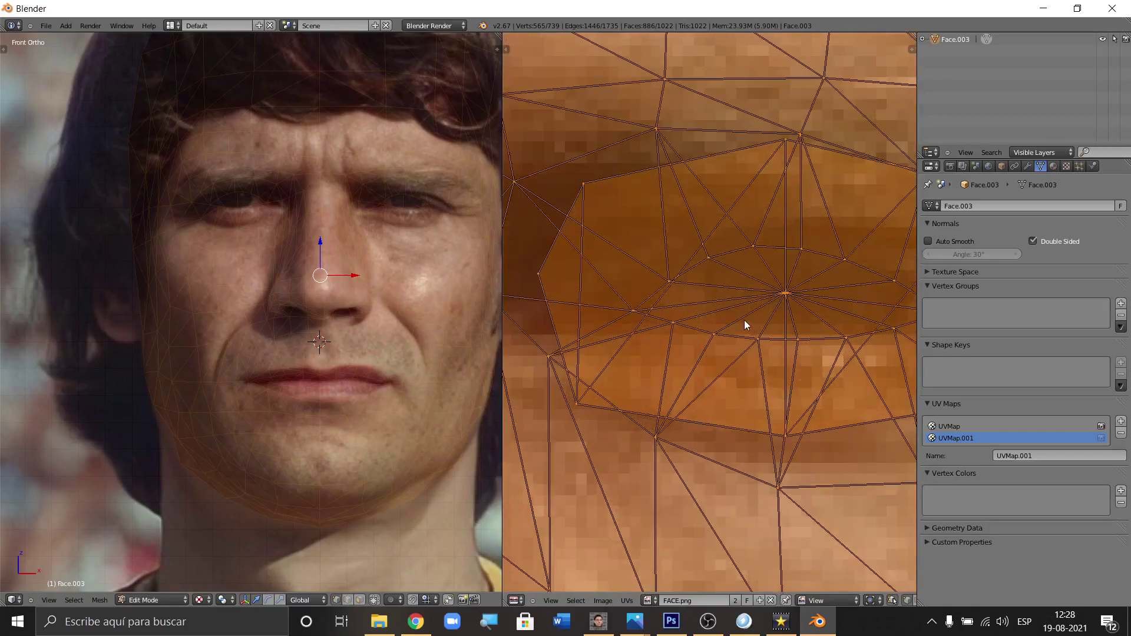
scroll(745, 320, down, 3)
scroll(743, 316, down, 4)
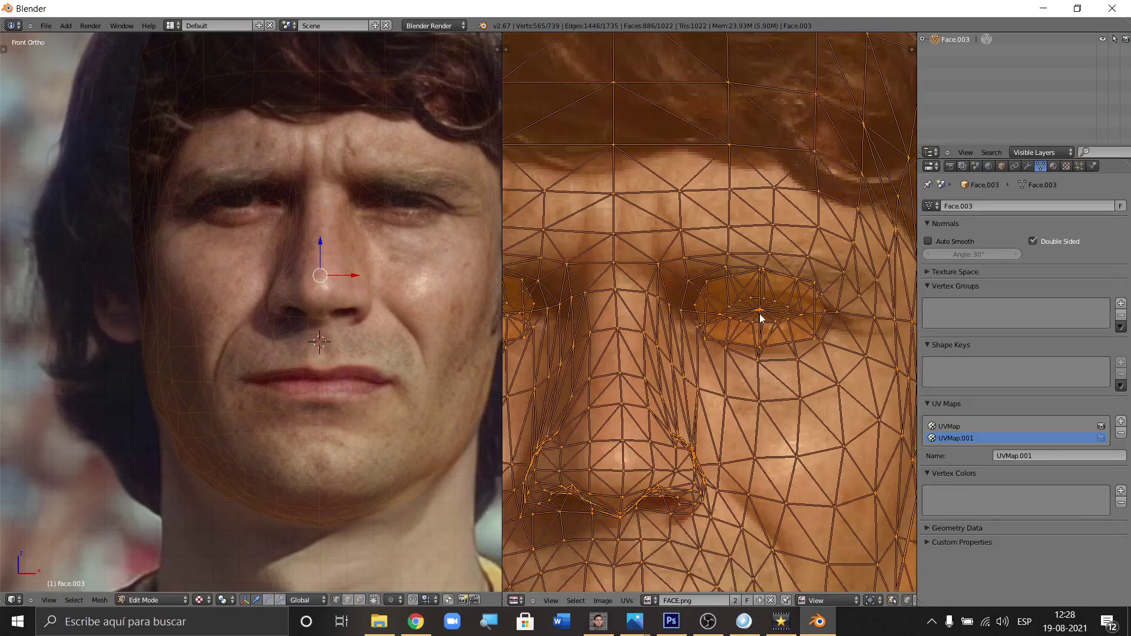
scroll(345, 216, up, 3)
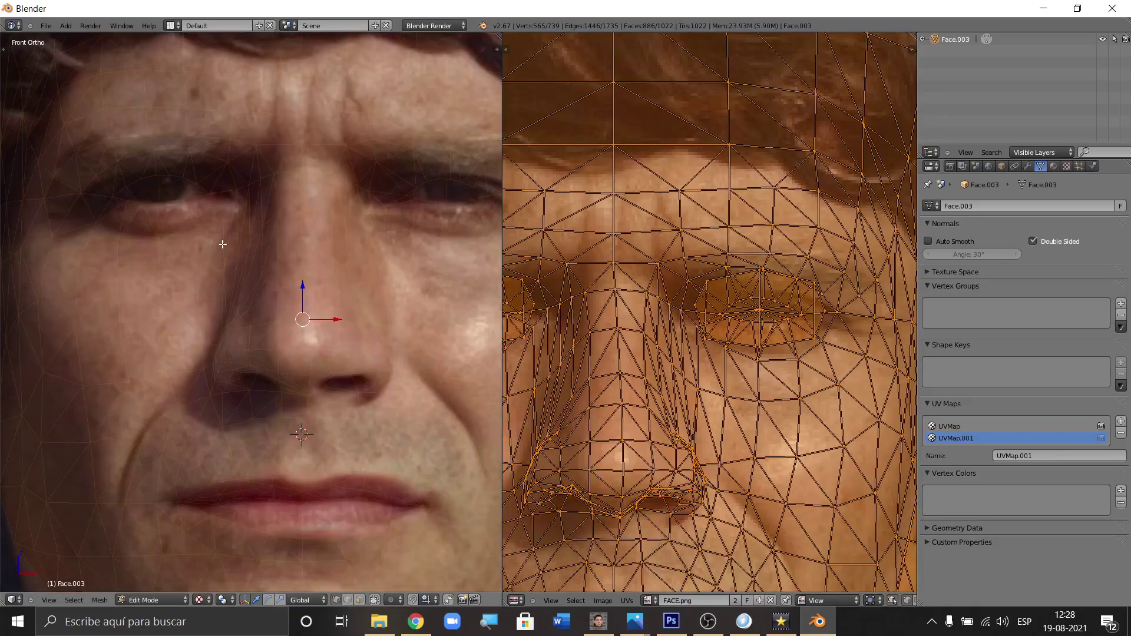
scroll(224, 248, up, 3)
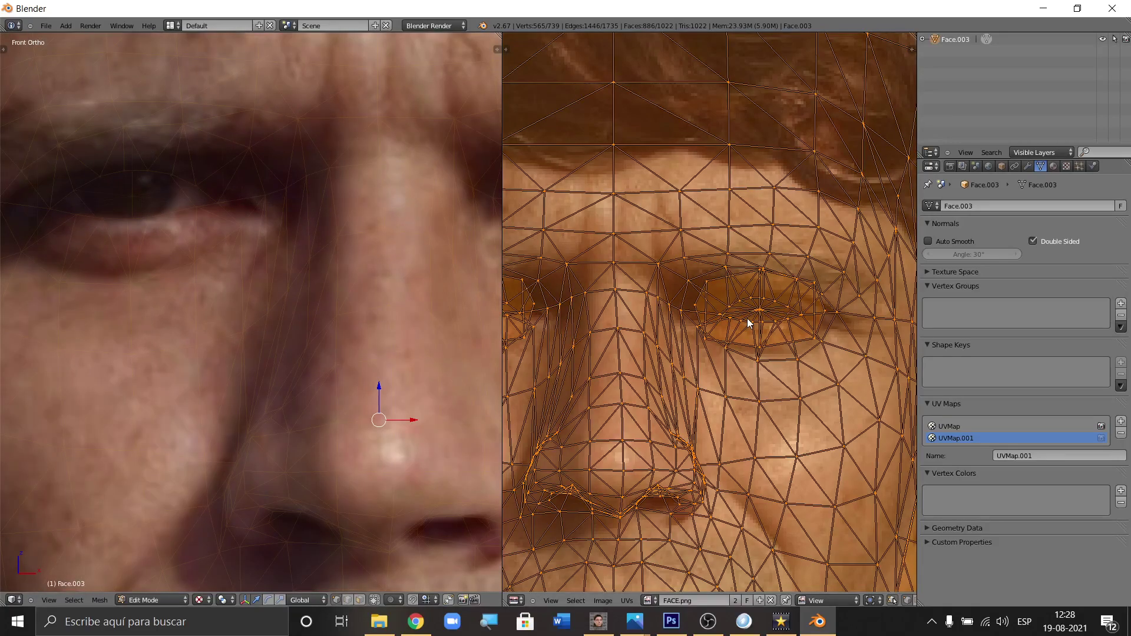
key(g)
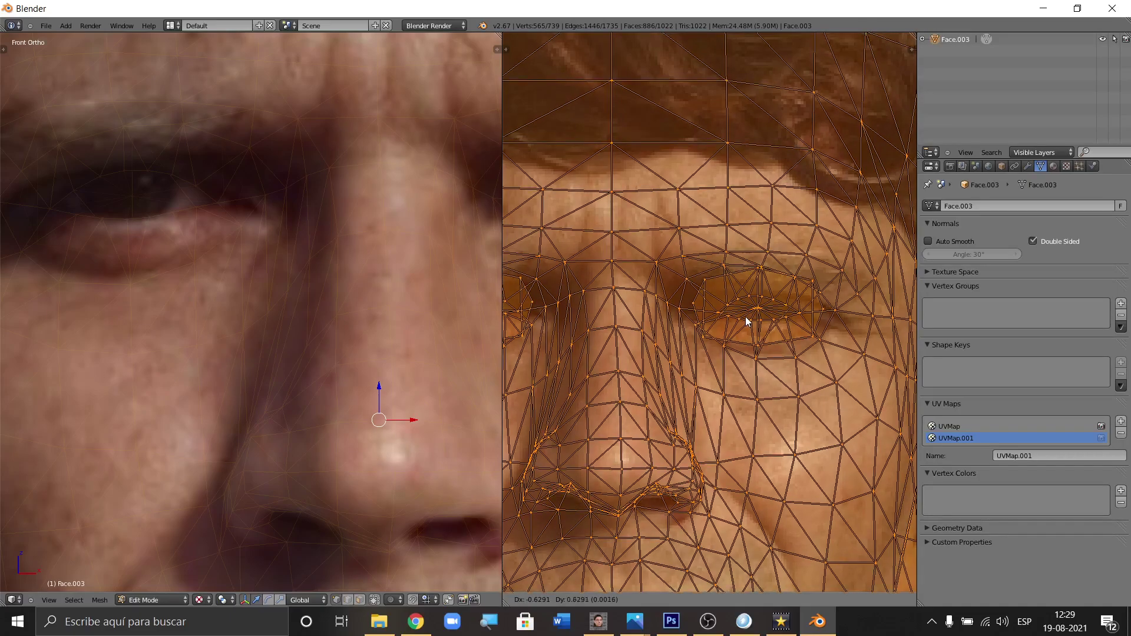
click(745, 315)
Step: Examine how the UV layout fits both eyes, the nostrils and the lips compared with the mesh in the front view
scroll(347, 240, down, 3)
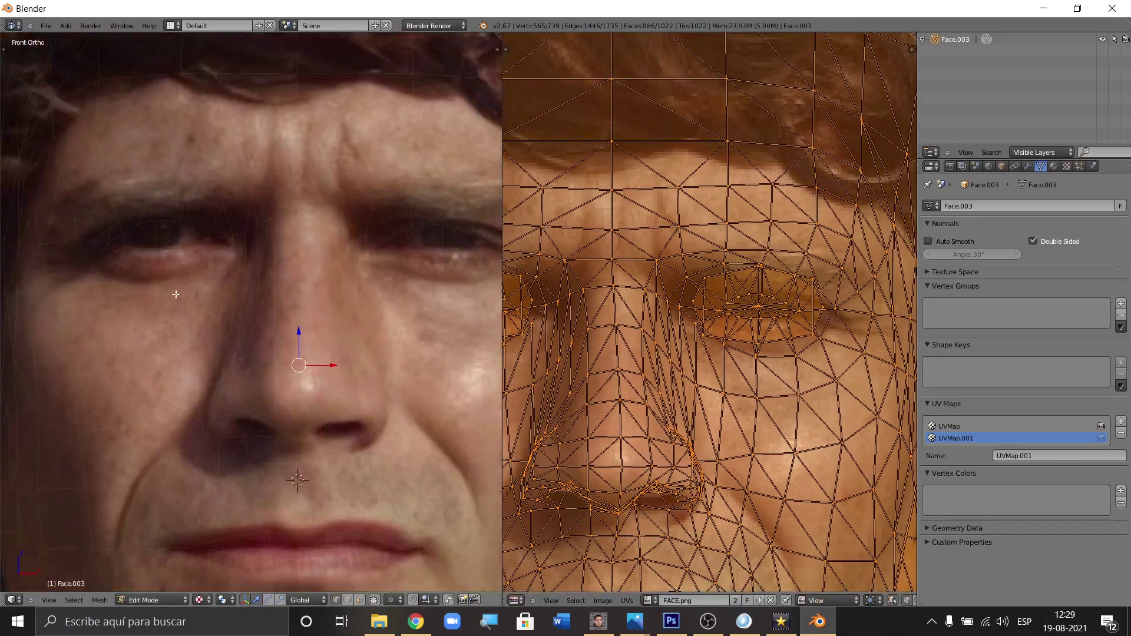
scroll(347, 240, up, 5)
scroll(210, 277, down, 4)
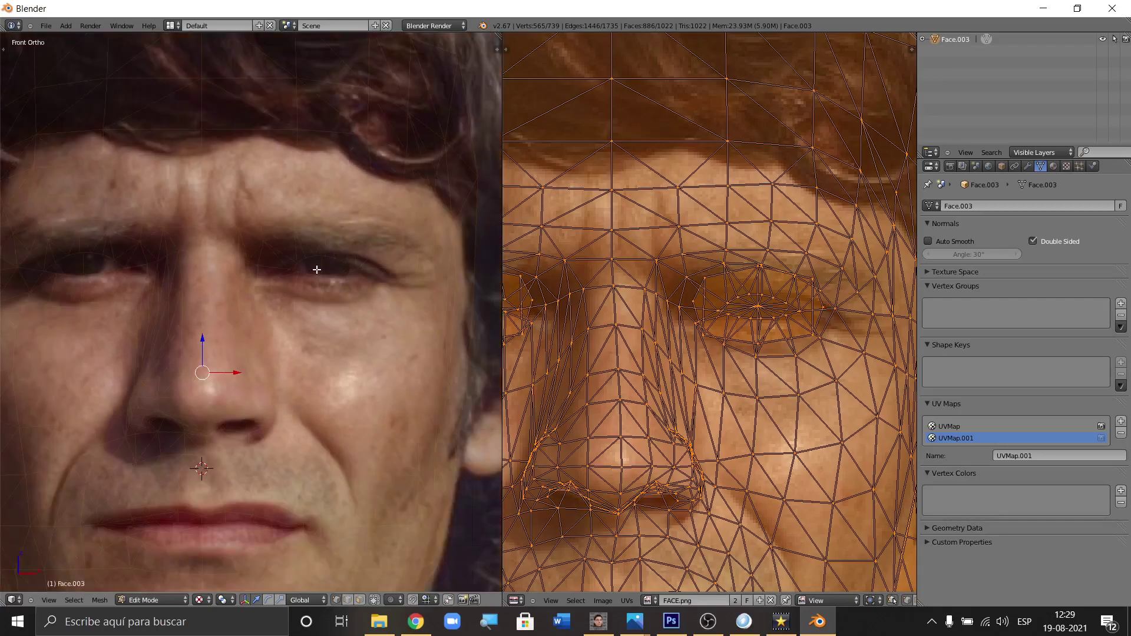
scroll(361, 328, up, 6)
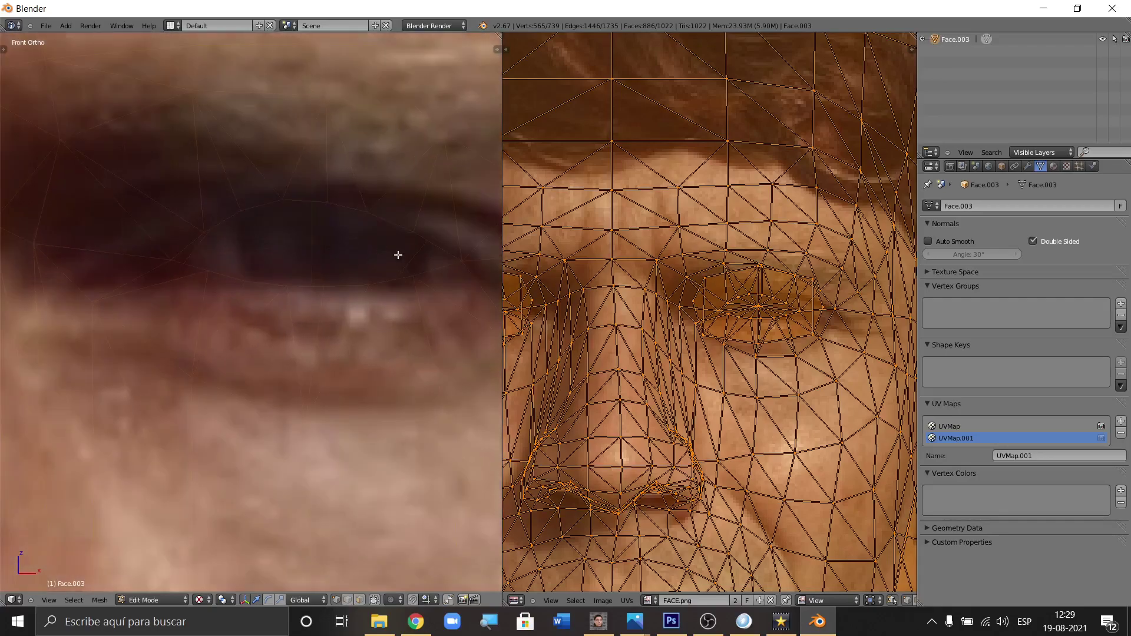
scroll(372, 253, down, 2)
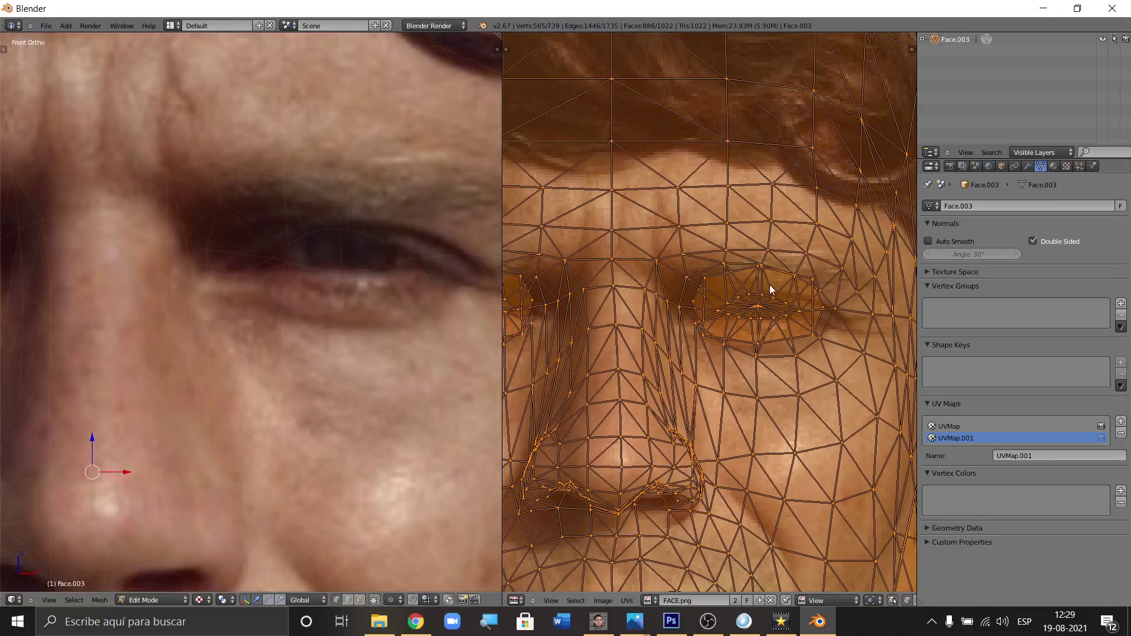
scroll(768, 290, down, 5)
scroll(758, 382, up, 7)
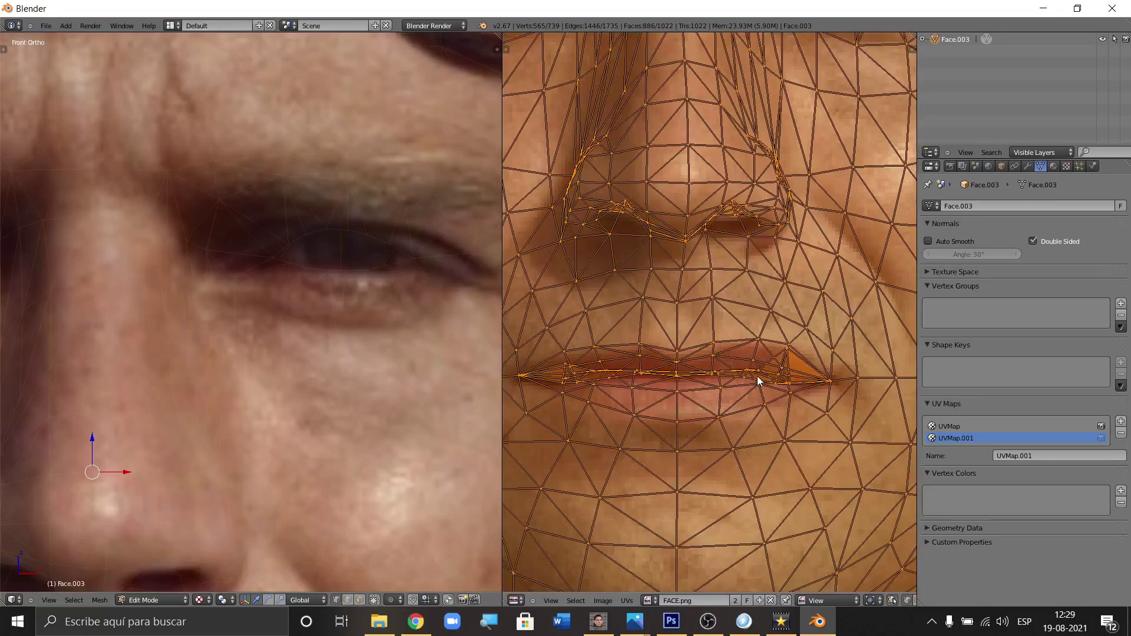
scroll(321, 368, down, 3)
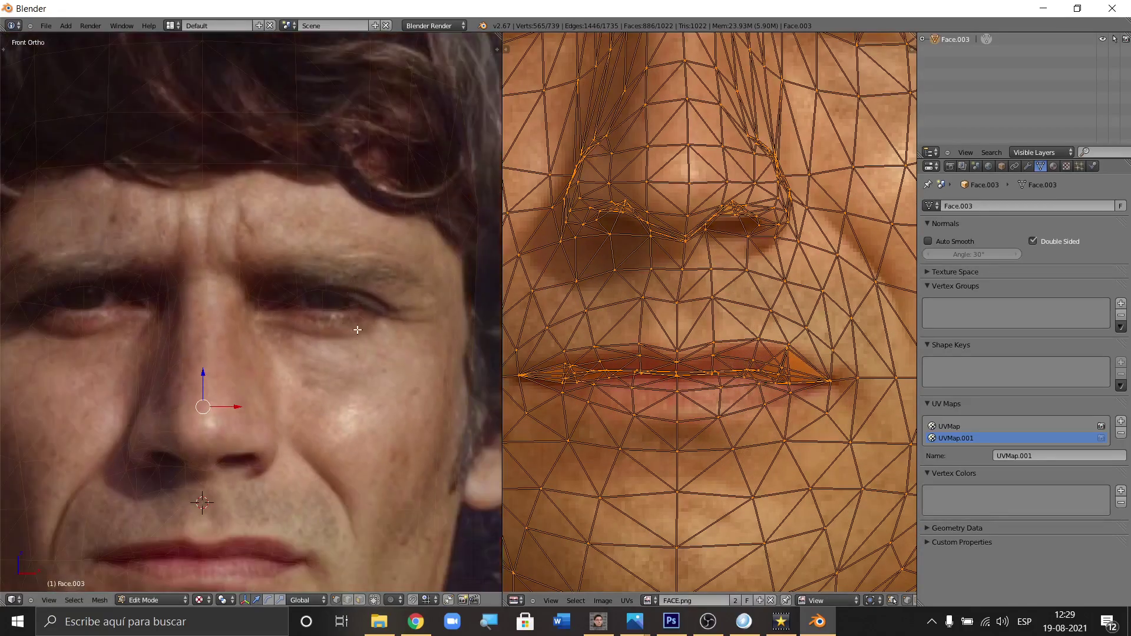
scroll(288, 516, up, 6)
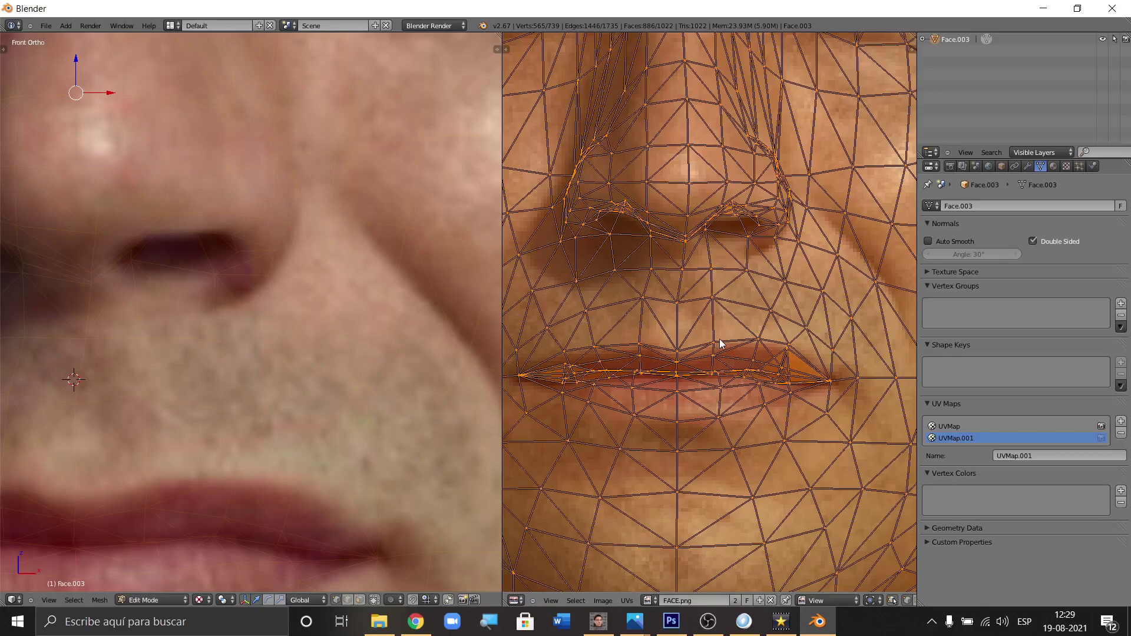
scroll(697, 517, down, 5)
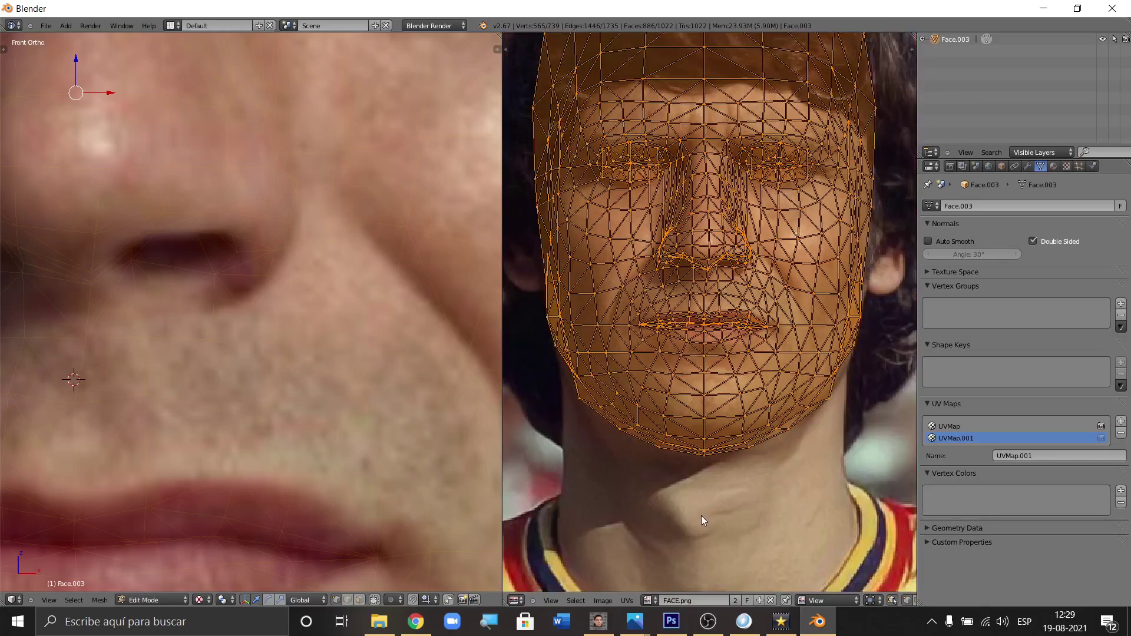
scroll(319, 389, down, 8)
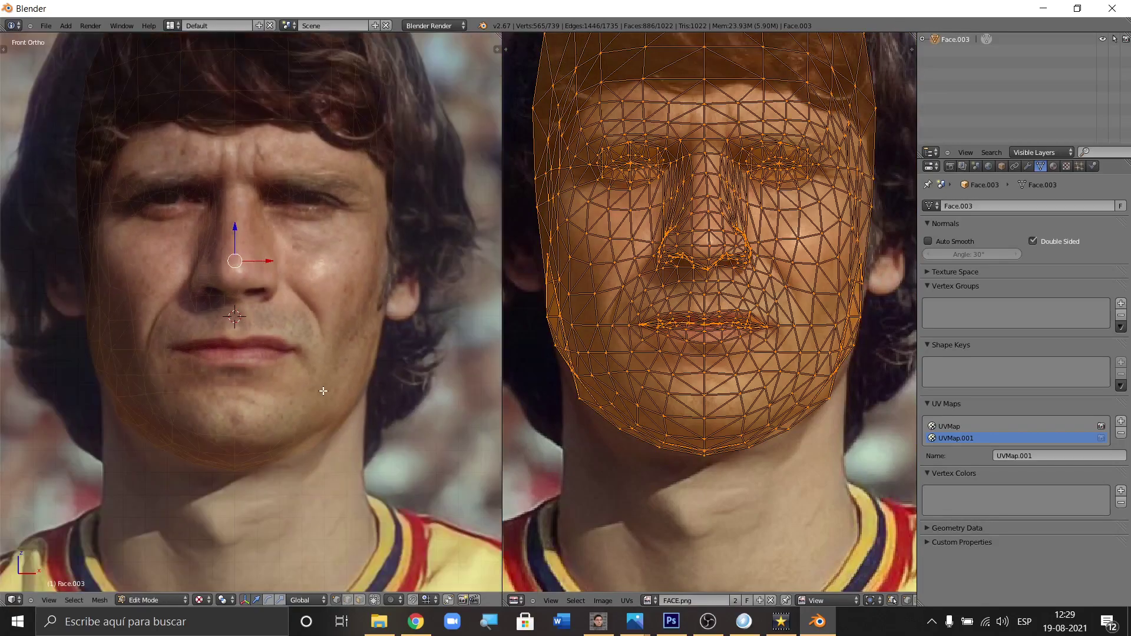
Step: Nudge the whole UV layout about 0.09 left and 0.26 down at the eye on the lit side
scroll(329, 400, up, 3)
scroll(830, 383, up, 1)
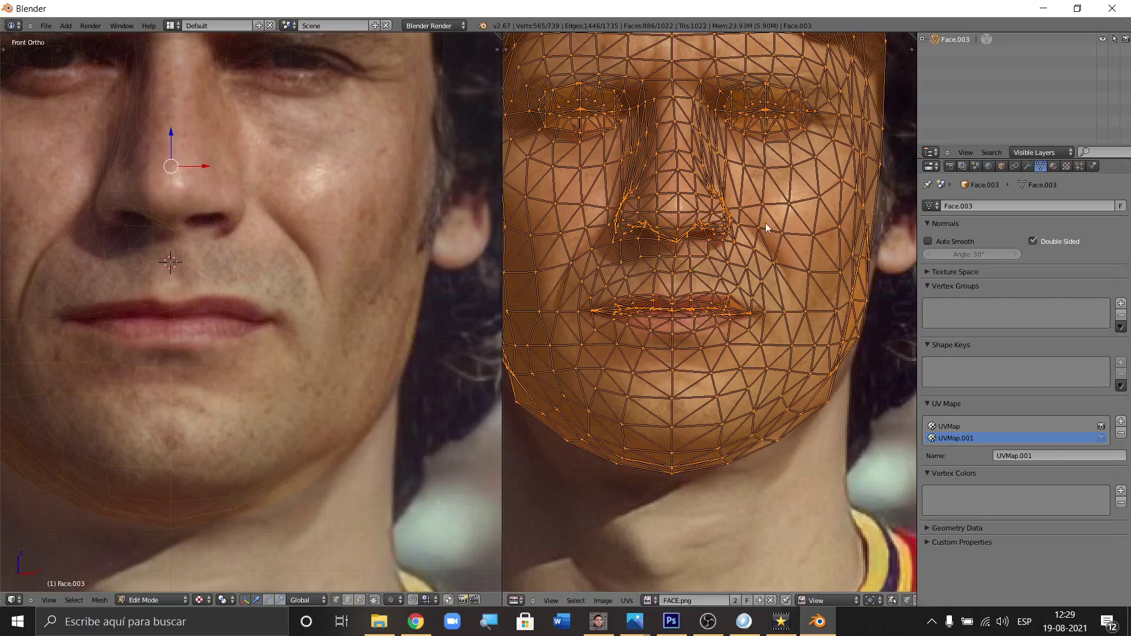
scroll(788, 91, up, 6)
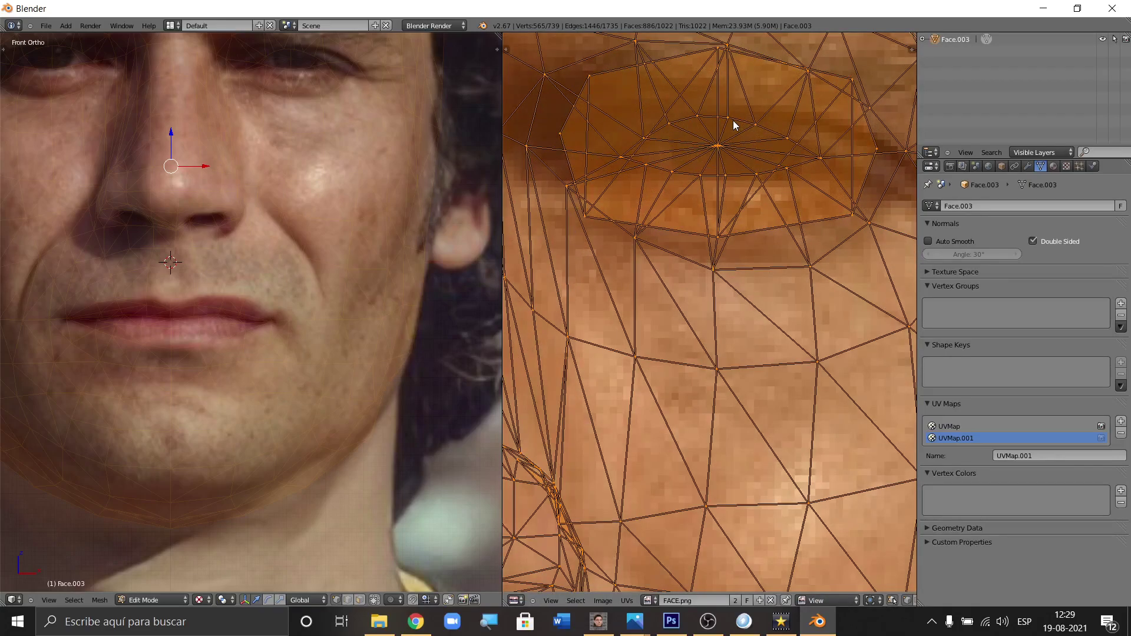
key(g)
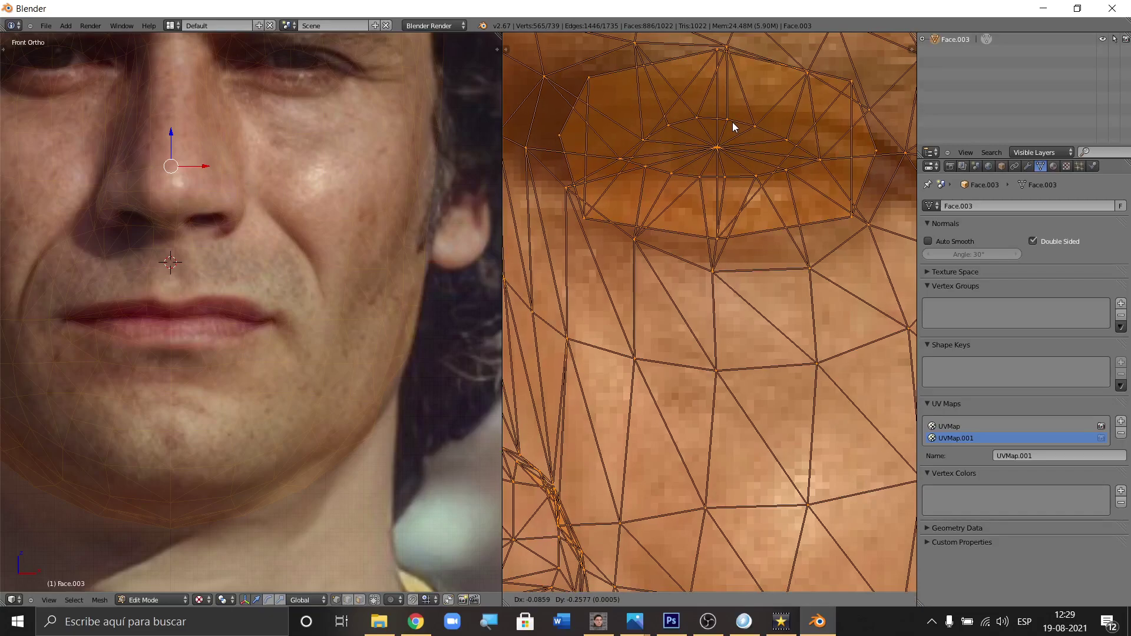
click(733, 122)
Step: Check the shadowed jawline and overall face outline of the UV layout against the mesh in the front view
scroll(733, 122, down, 5)
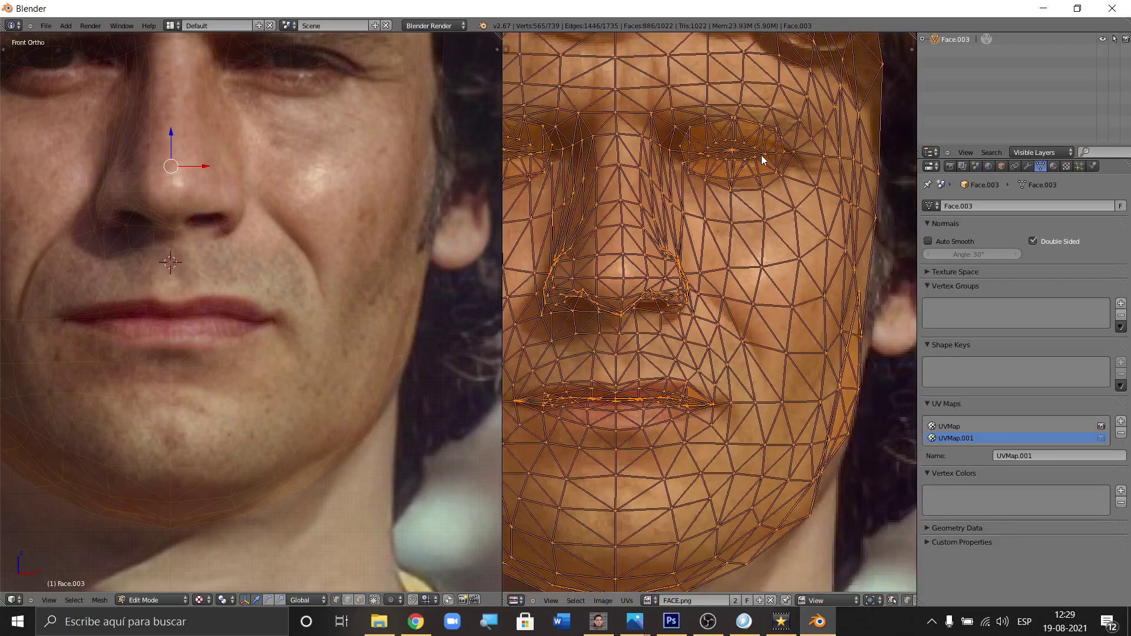
scroll(761, 155, down, 4)
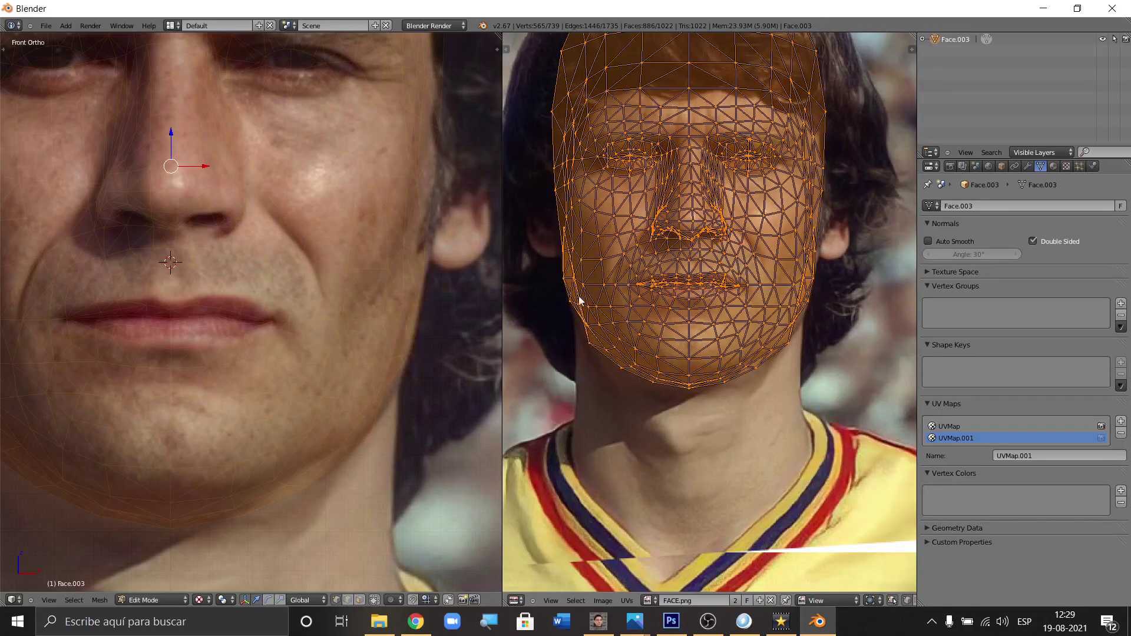
scroll(560, 309, up, 6)
scroll(248, 323, down, 5)
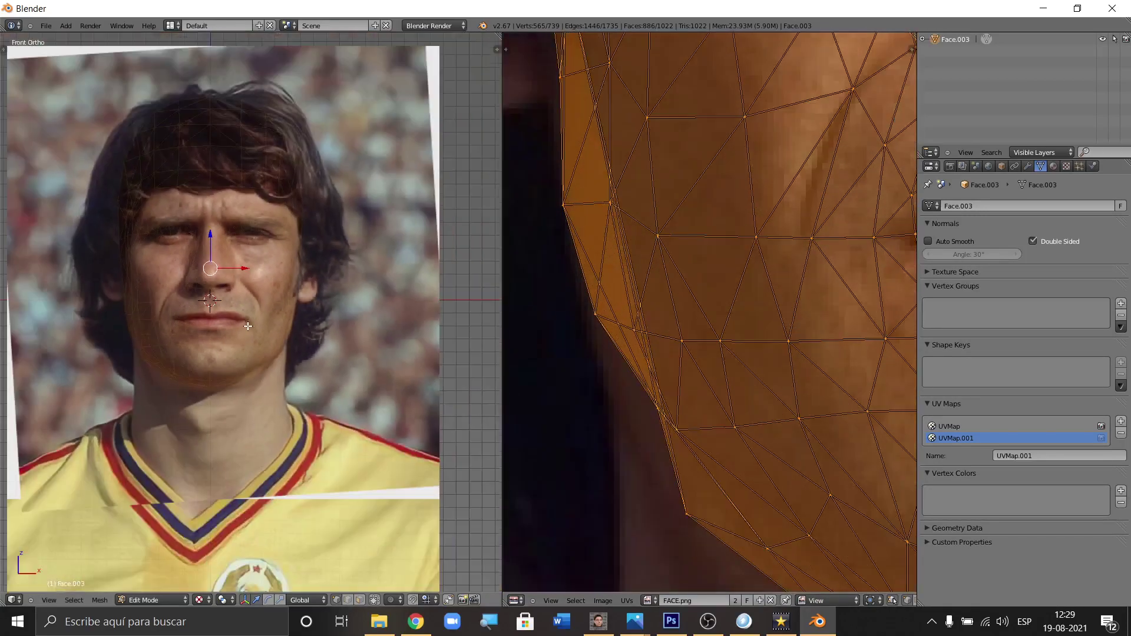
scroll(169, 320, up, 6)
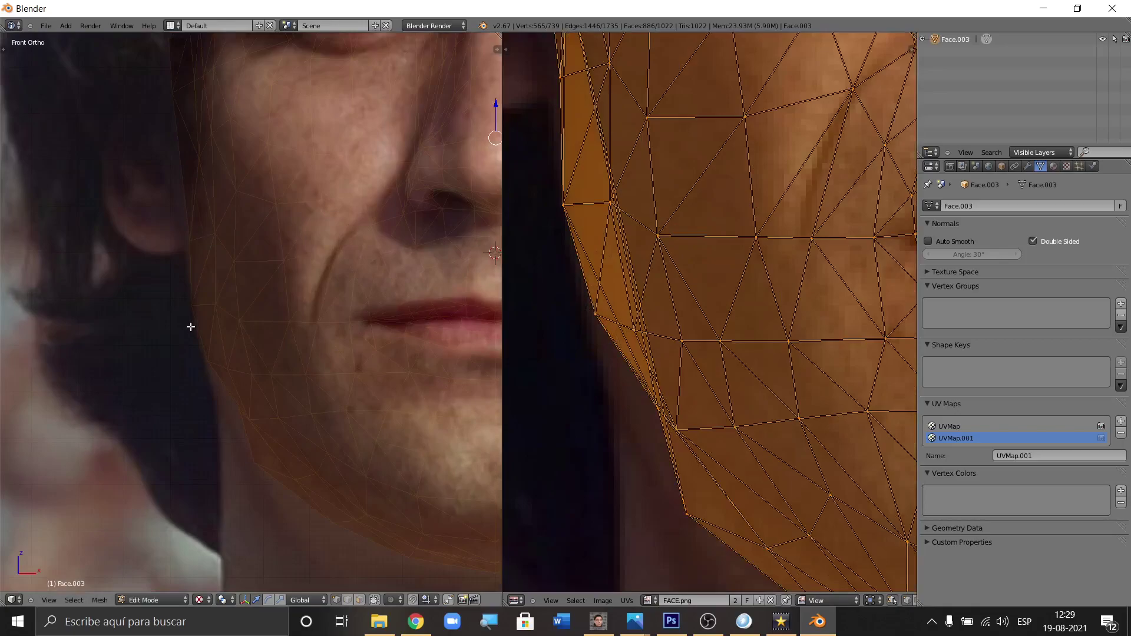
scroll(190, 327, down, 6)
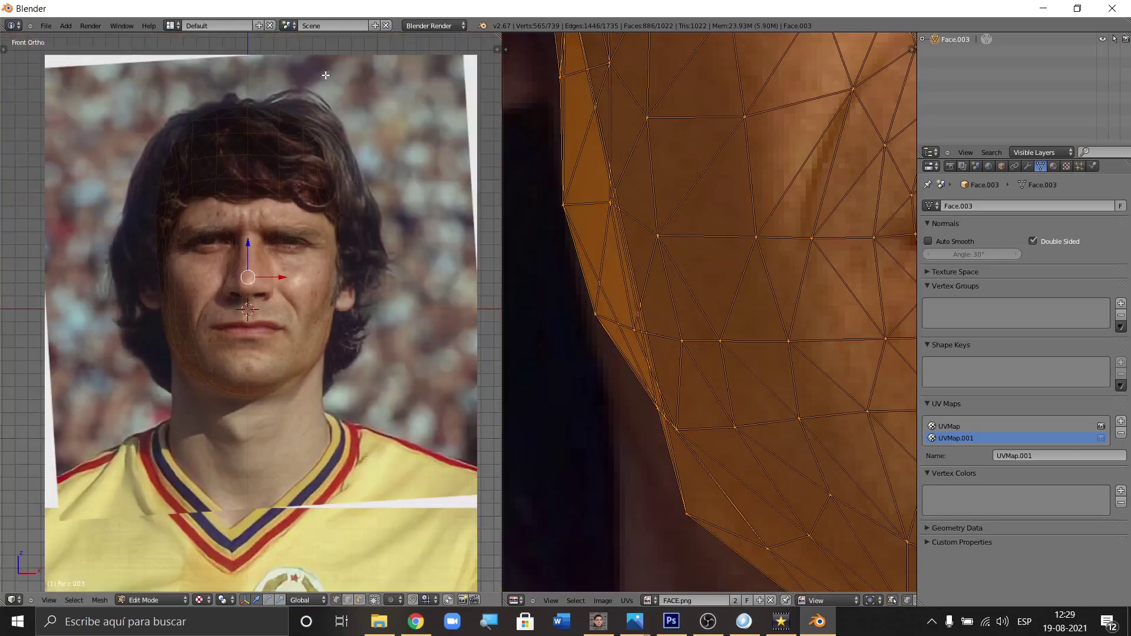
scroll(245, 189, up, 4)
scroll(246, 189, down, 4)
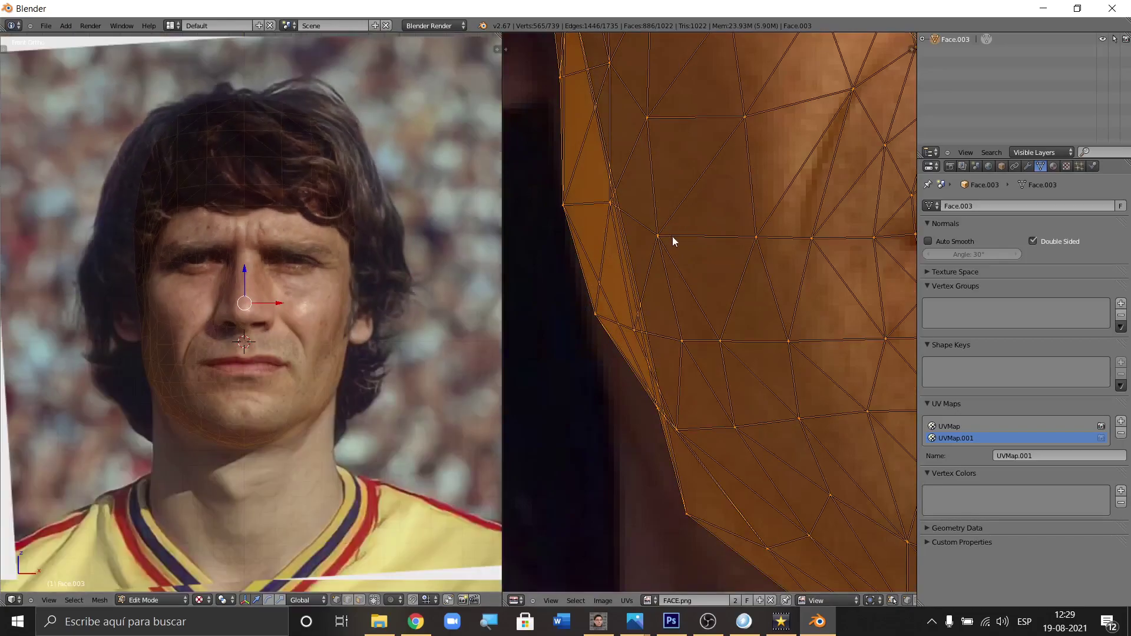
Step: Deselect the entire face mesh and make the original UVMap the active UV map
scroll(707, 255, down, 5)
scroll(685, 323, down, 3)
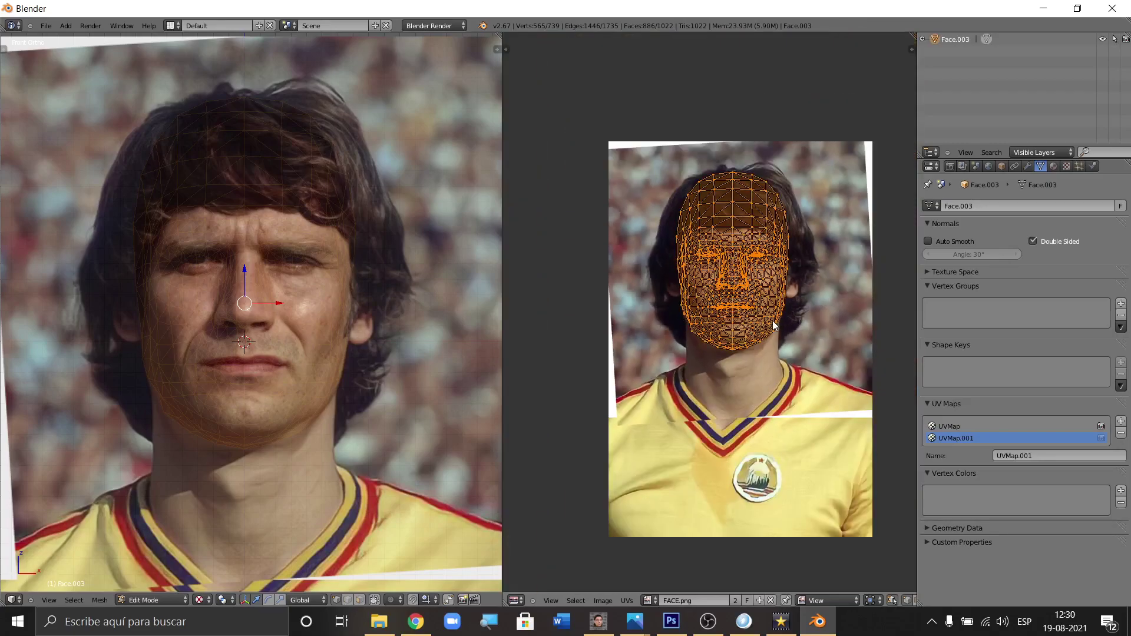
key(a)
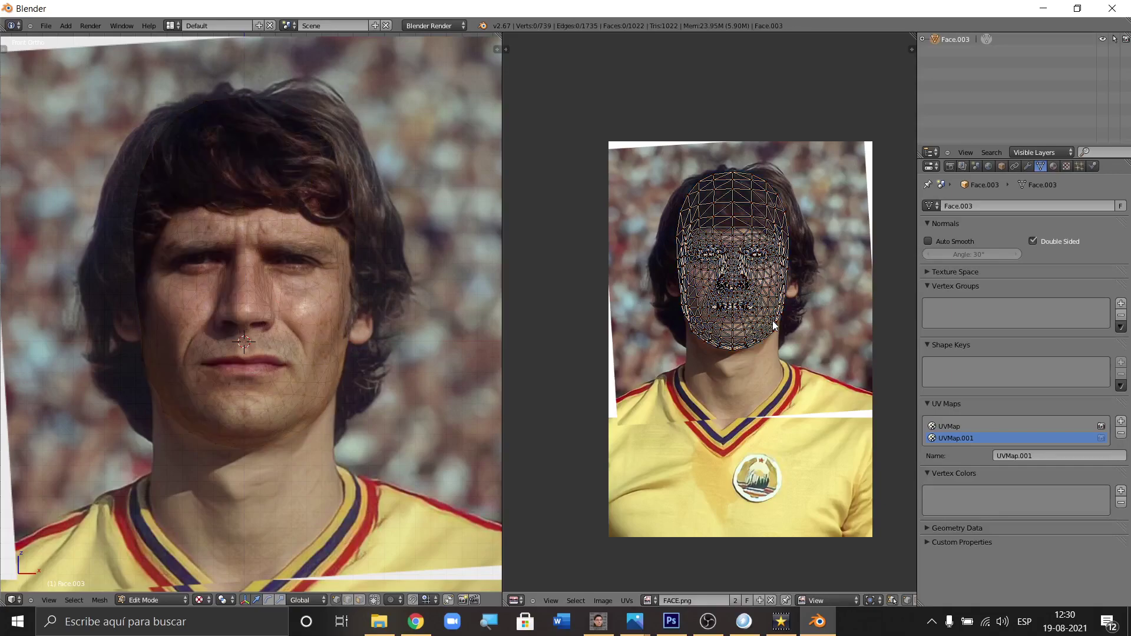
click(948, 425)
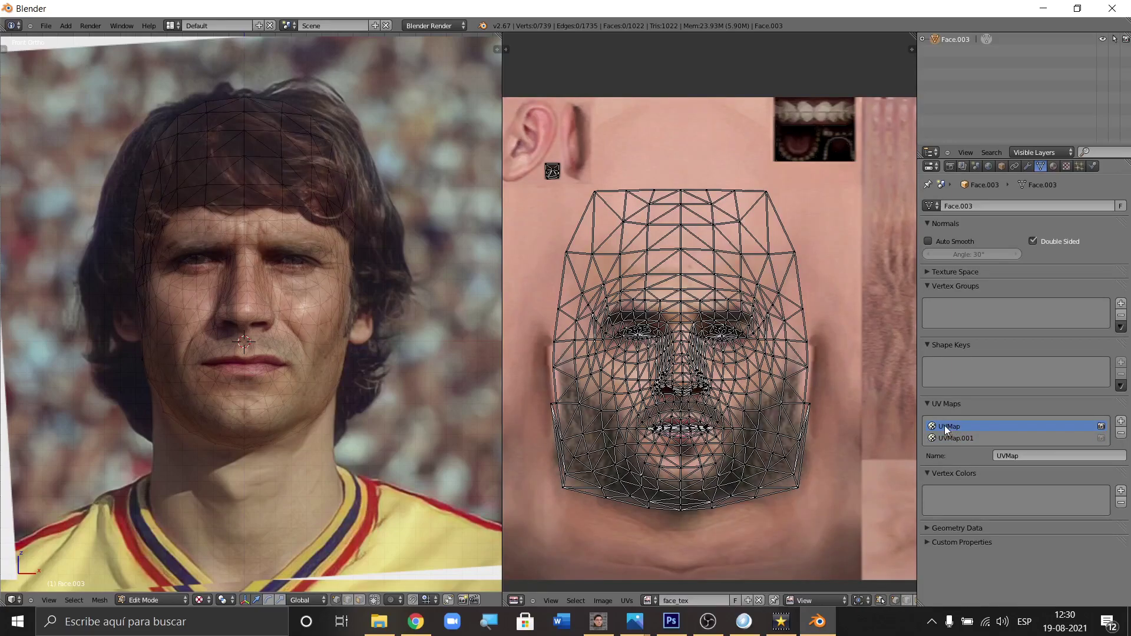
Step: Widen the 3D view beside the UV editor and switch the face object to Texture Paint mode
drag(506, 243, 578, 243)
scroll(742, 321, up, 2)
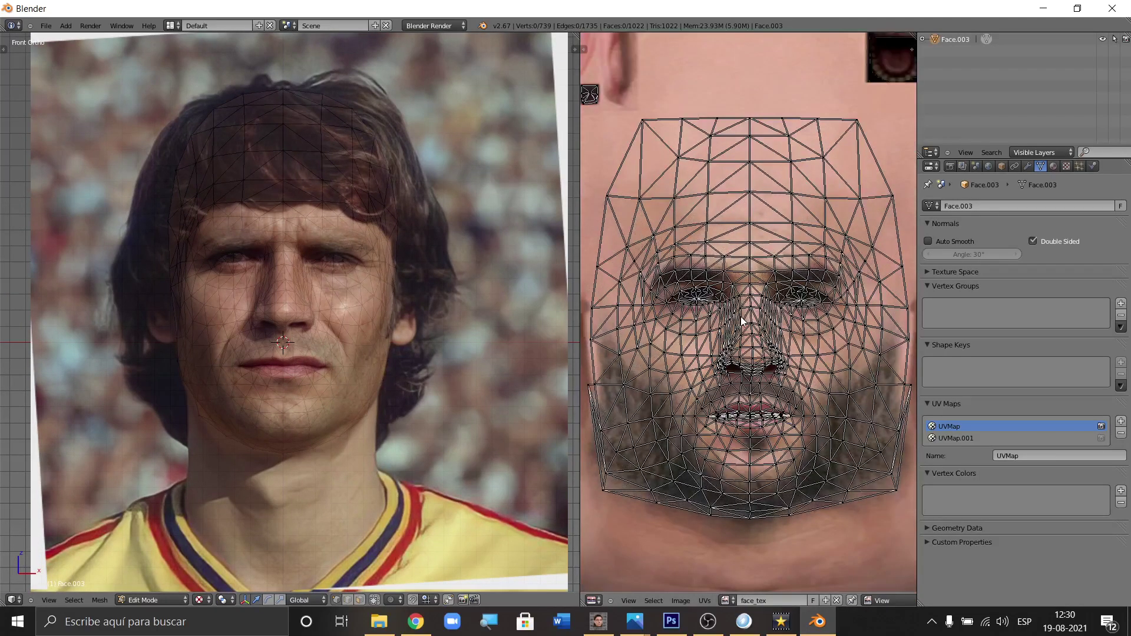
drag(580, 182, 585, 182)
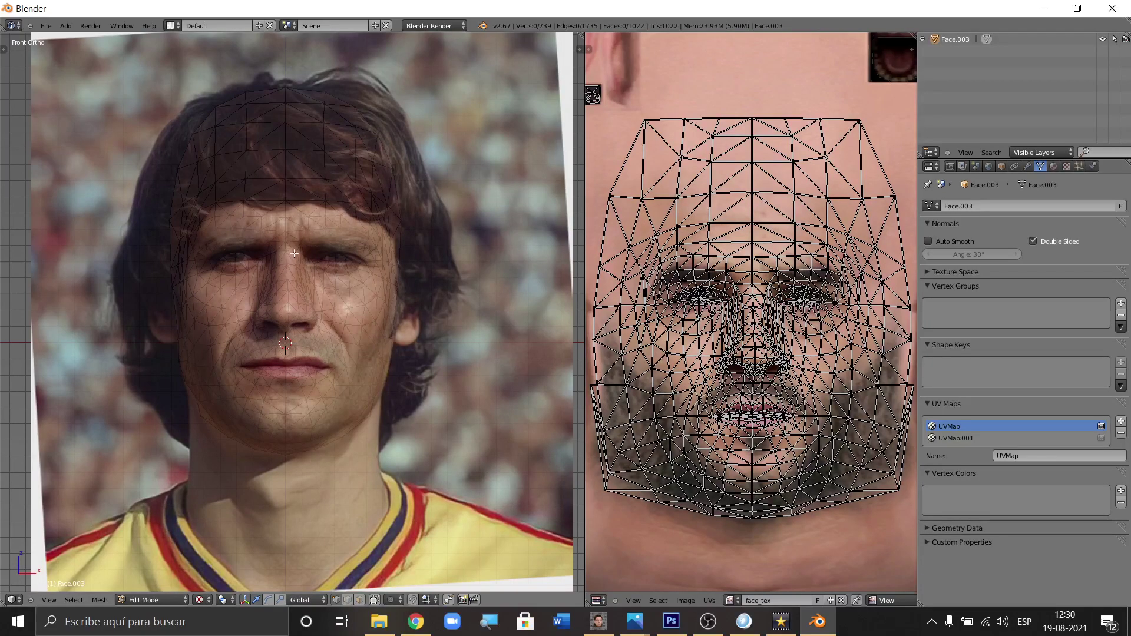
click(160, 601)
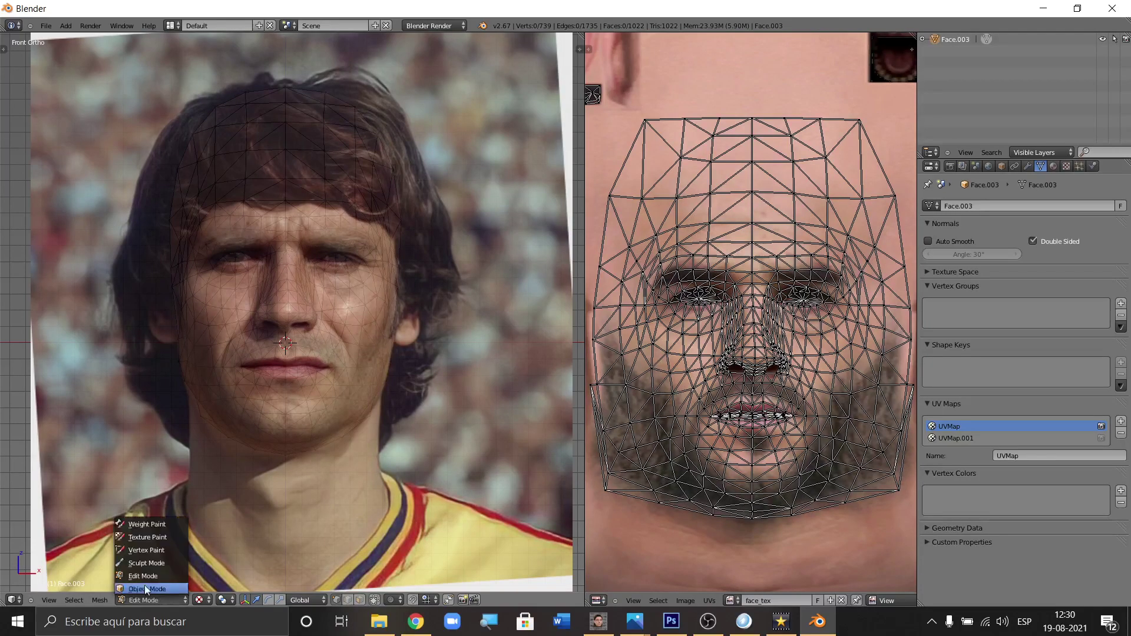
click(151, 536)
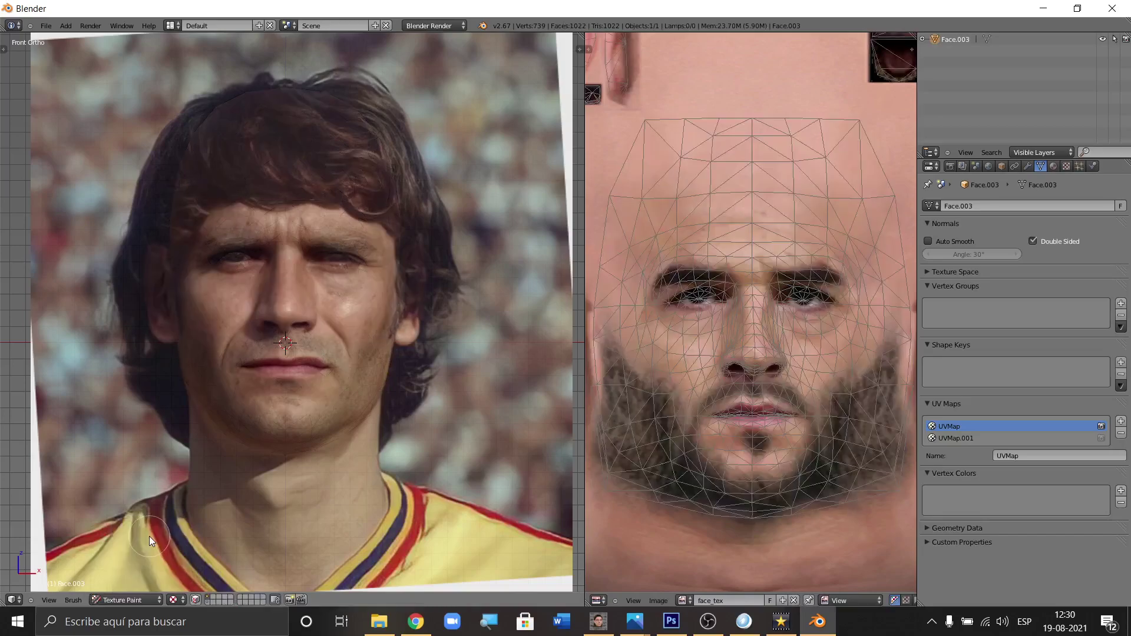
Step: Switch the texture paint brush to Clone and set its radius to 75 and strength to 1.000
click(5, 47)
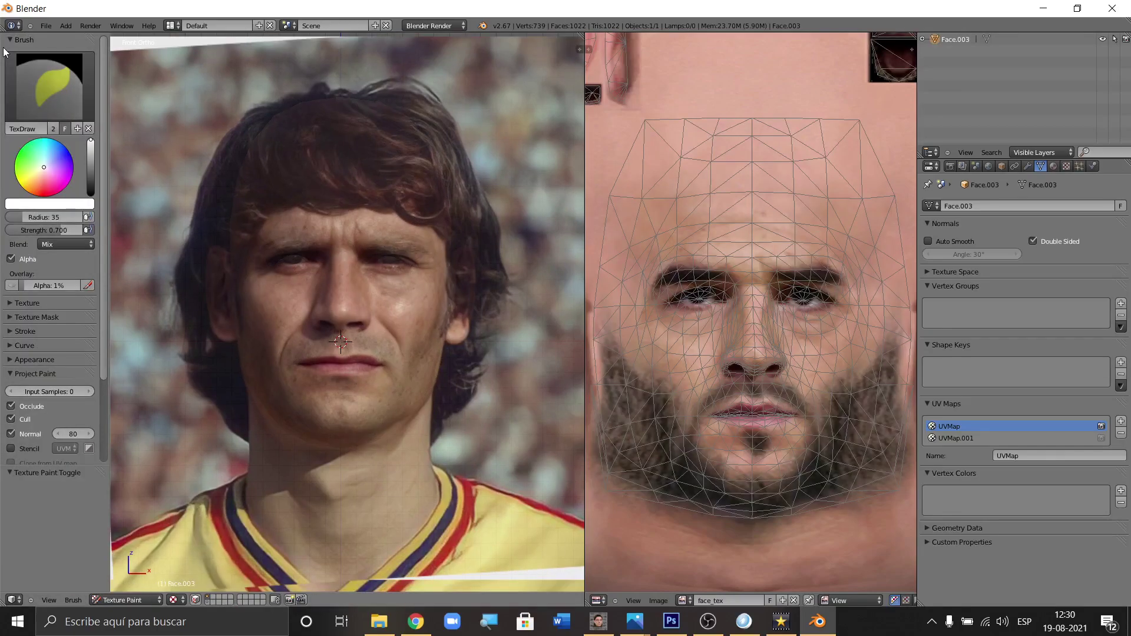
click(56, 95)
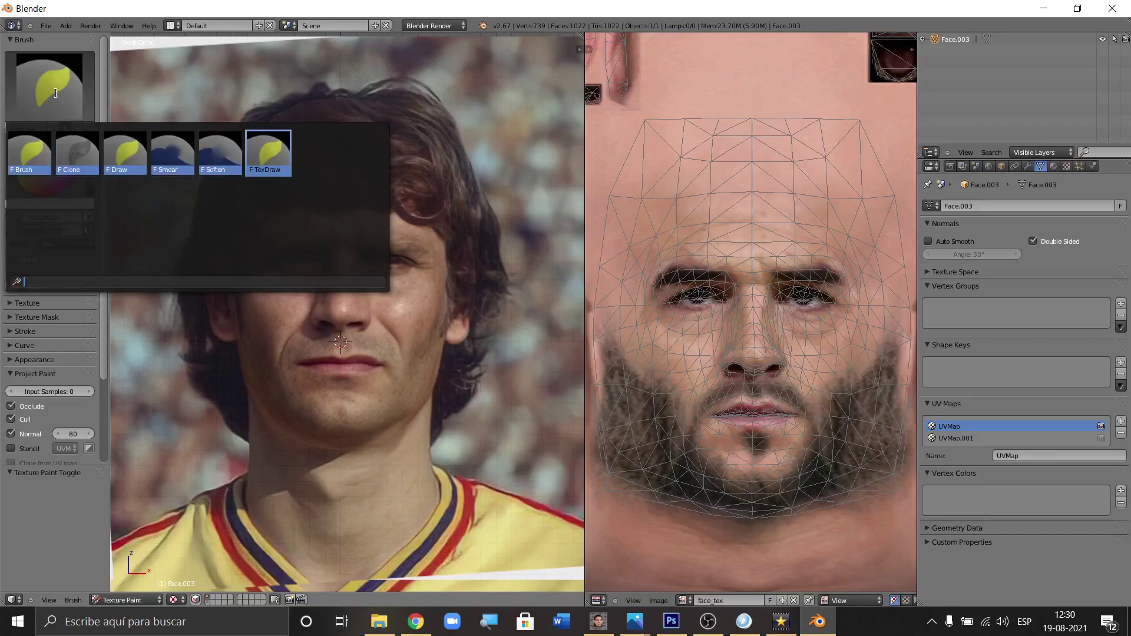
click(75, 155)
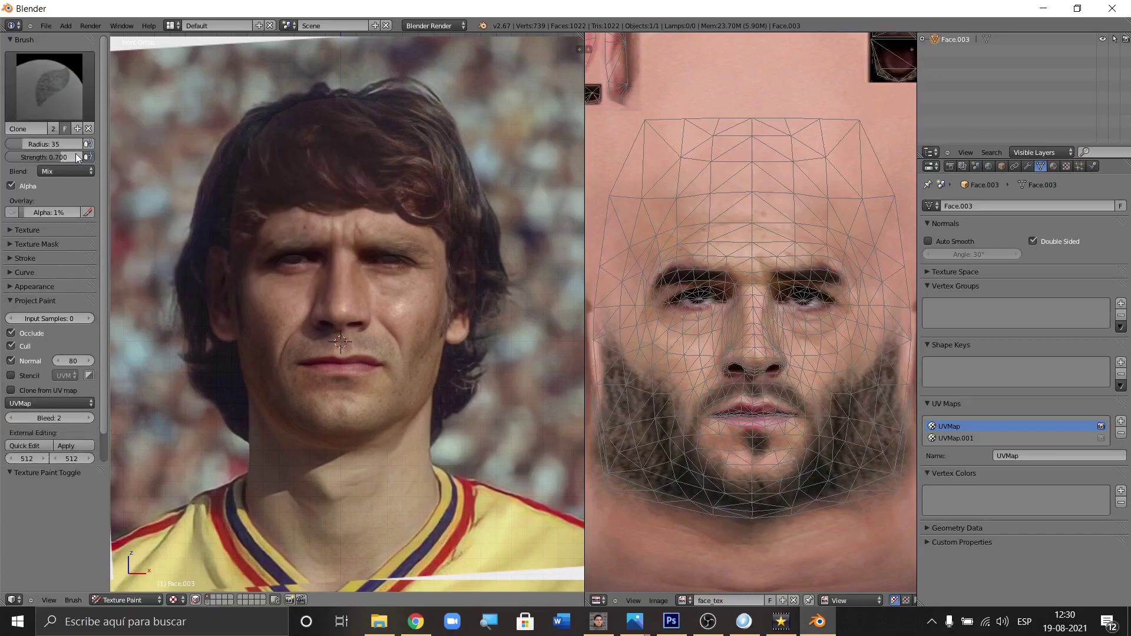
click(30, 144)
text(75)
key(Return)
Step: Enable Stencil and Clone from UV map for the Clone brush, using UVMap.001 as source, and hide the brush settings
scroll(98, 259, down, 2)
click(10, 346)
click(10, 360)
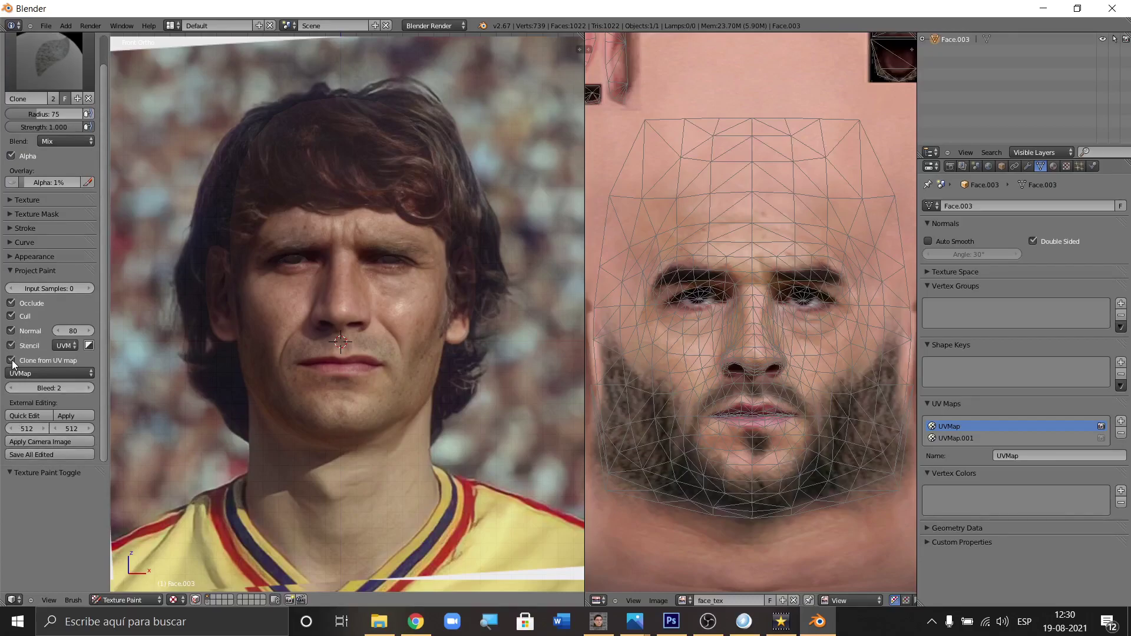
click(64, 372)
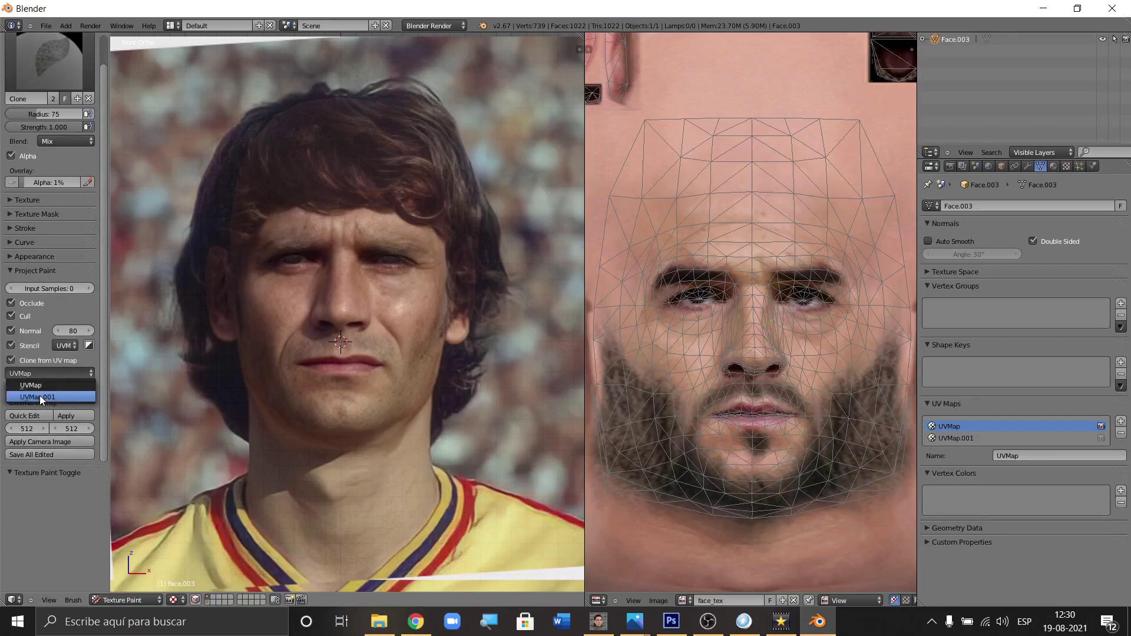
click(61, 397)
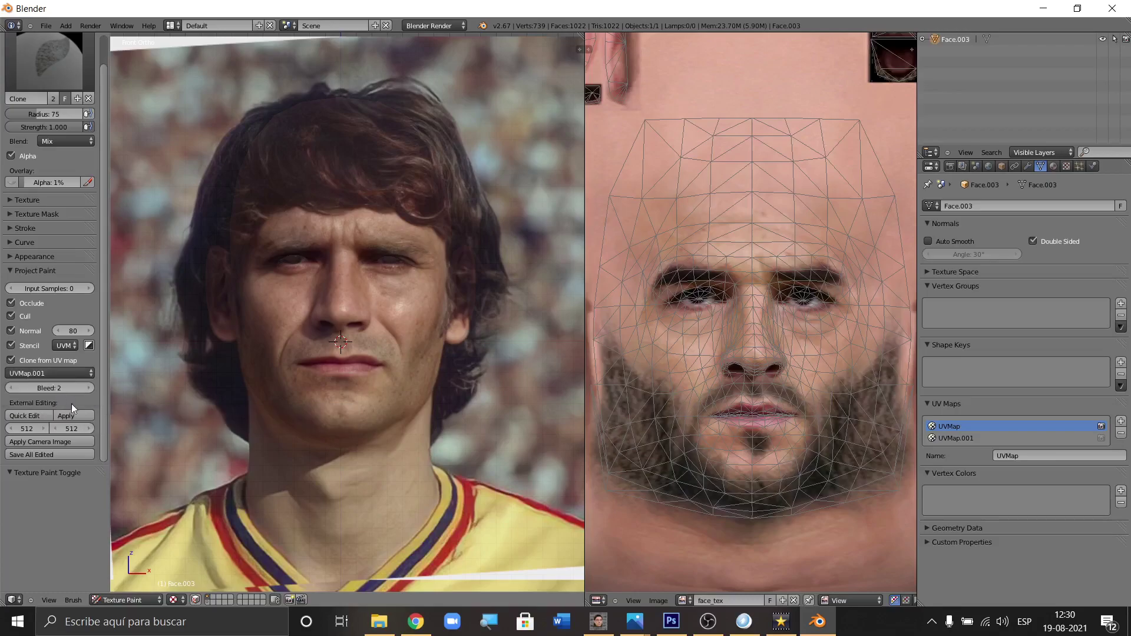
click(11, 388)
drag(110, 388, 5, 393)
Step: Place the 3D cursor in the empty space above and beside the photo, clear of the face
scroll(231, 429, down, 2)
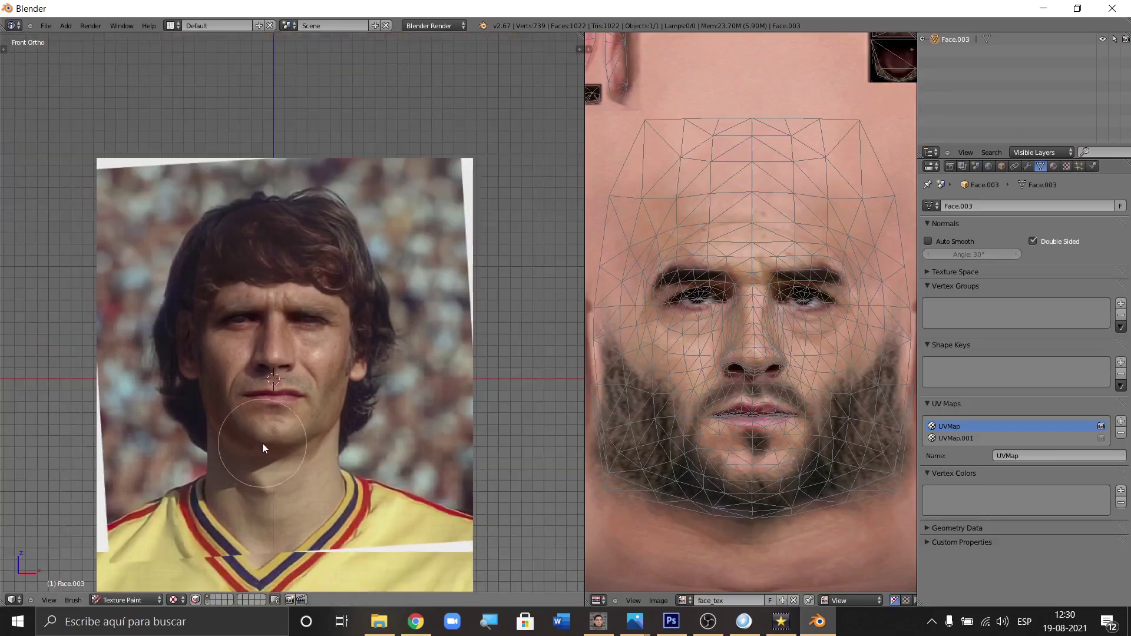
scroll(263, 447, down, 1)
click(463, 89)
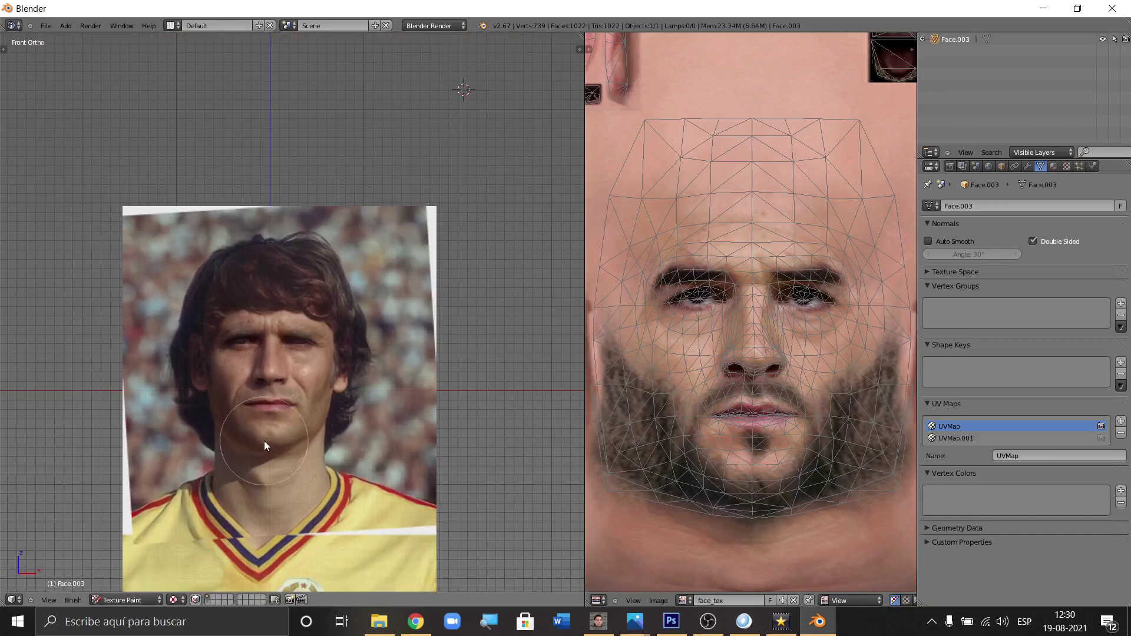
scroll(270, 450, up, 1)
scroll(268, 401, up, 2)
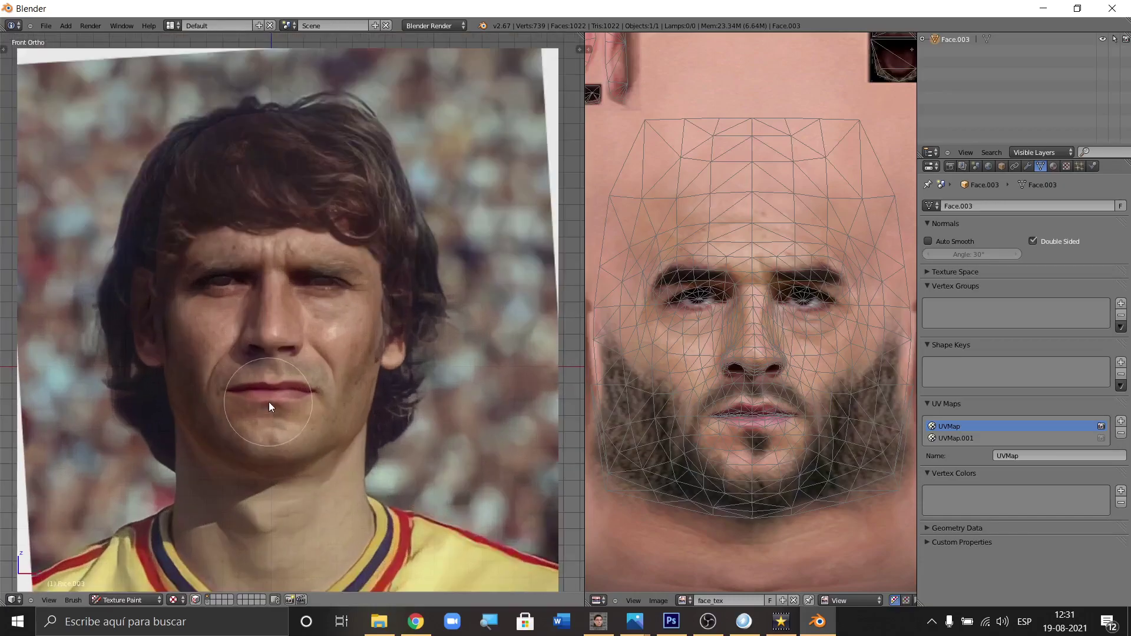
scroll(268, 402, down, 3)
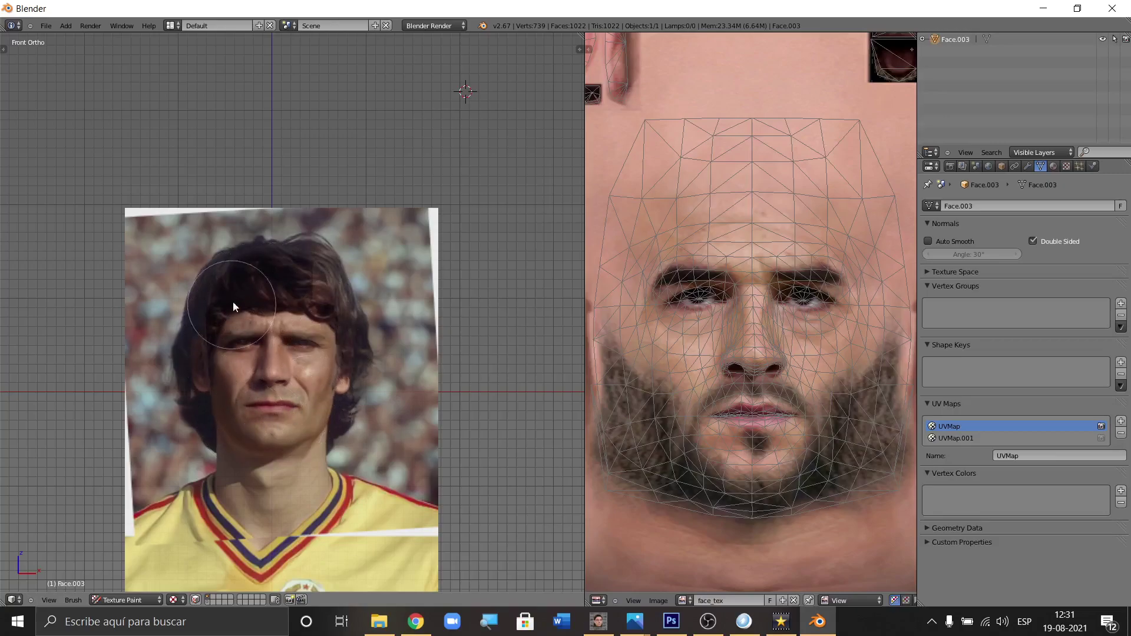
Step: Clone the photo over the hair, the front of the face and the shadowed cheek and jaw of the model
middle_drag(324, 369, 310, 339)
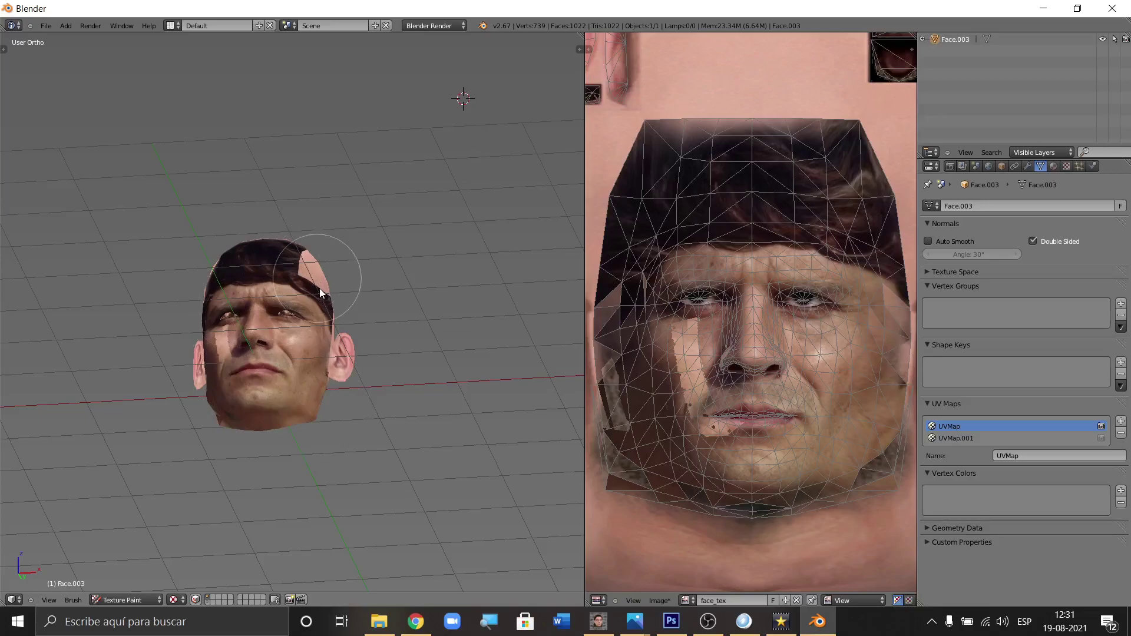
middle_drag(248, 338, 346, 337)
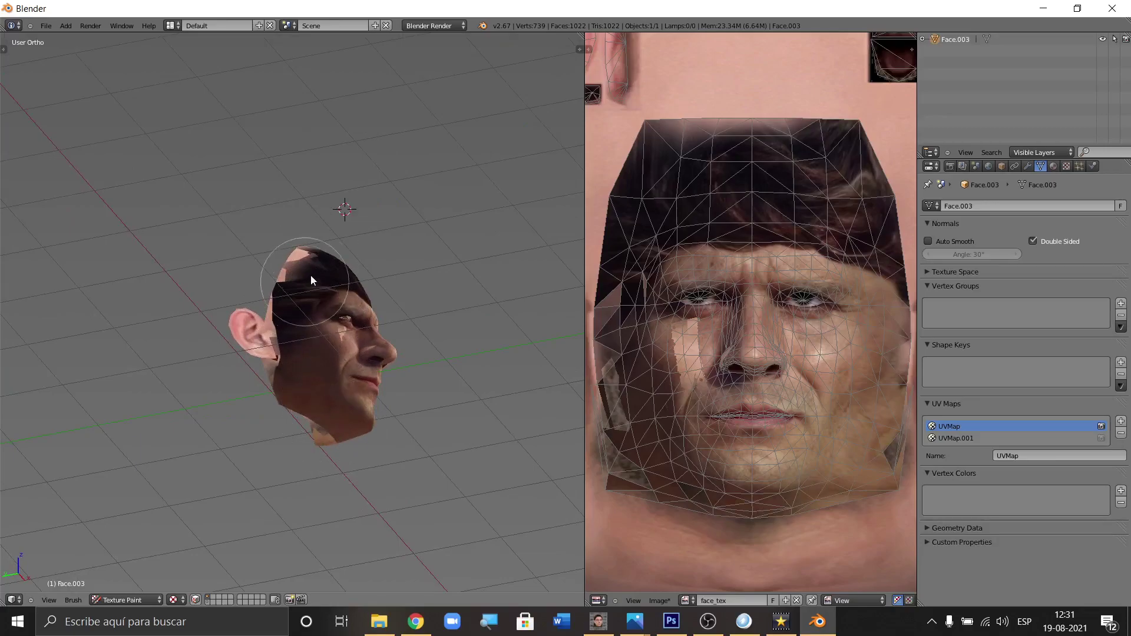
middle_drag(380, 331, 297, 423)
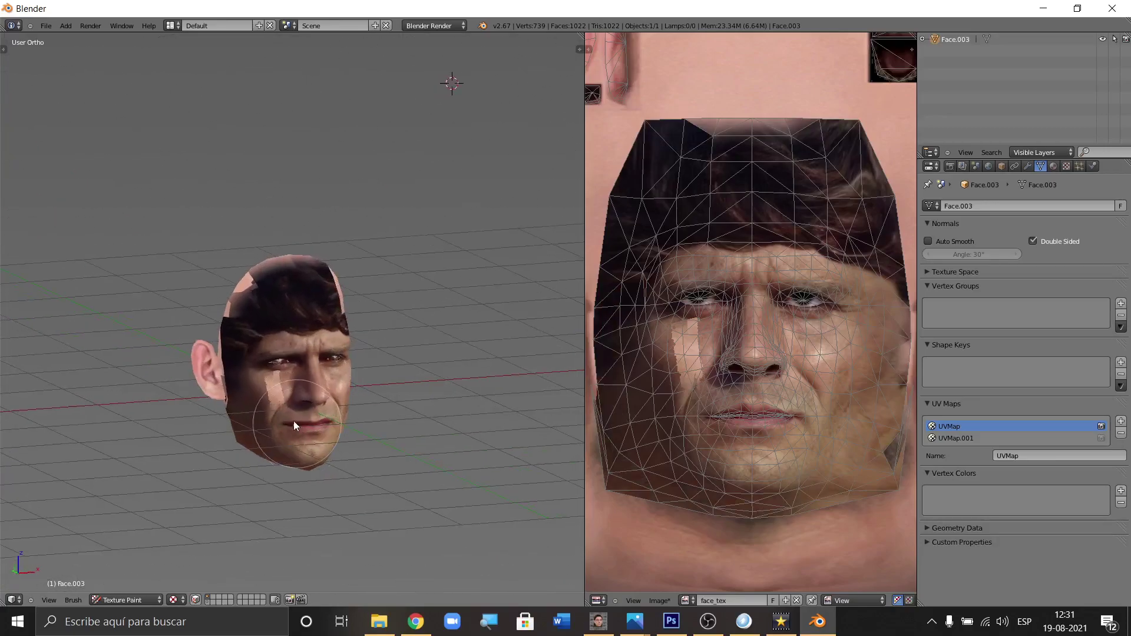
mouse_move(236, 286)
mouse_down()
mouse_move(259, 271)
mouse_move(338, 324)
mouse_move(334, 345)
mouse_up()
mouse_move(334, 345)
middle_down()
mouse_move(264, 327)
mouse_move(276, 320)
middle_up()
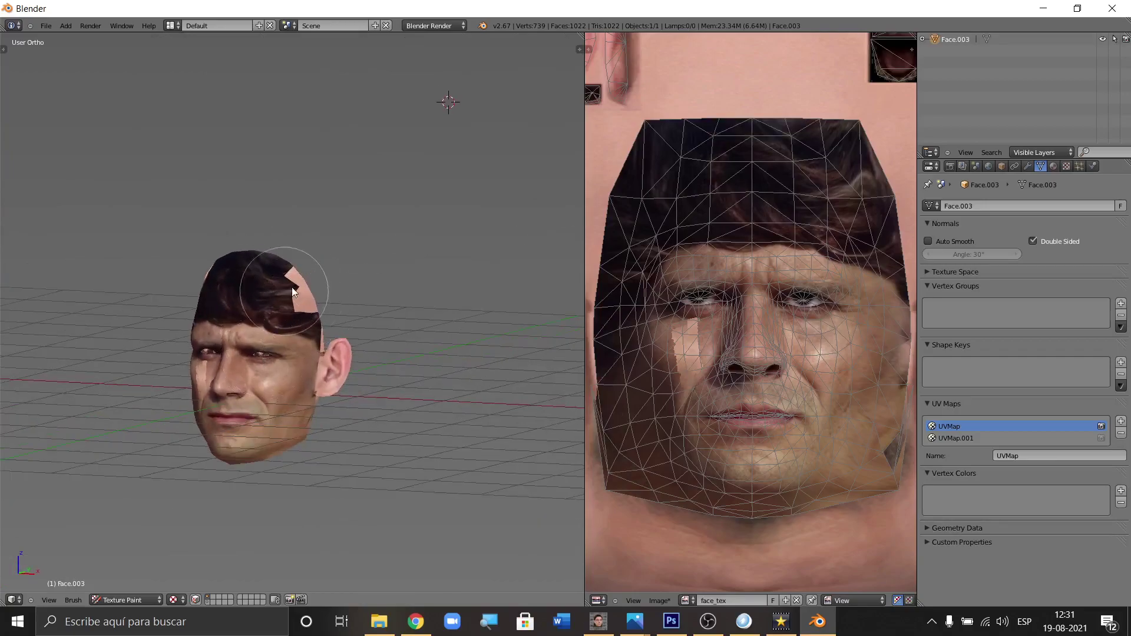
Step: Clone the photo over the leftover pale patches beside the nose and on the shadowed cheek under the eye
drag(200, 363, 207, 395)
middle_drag(206, 395, 292, 360)
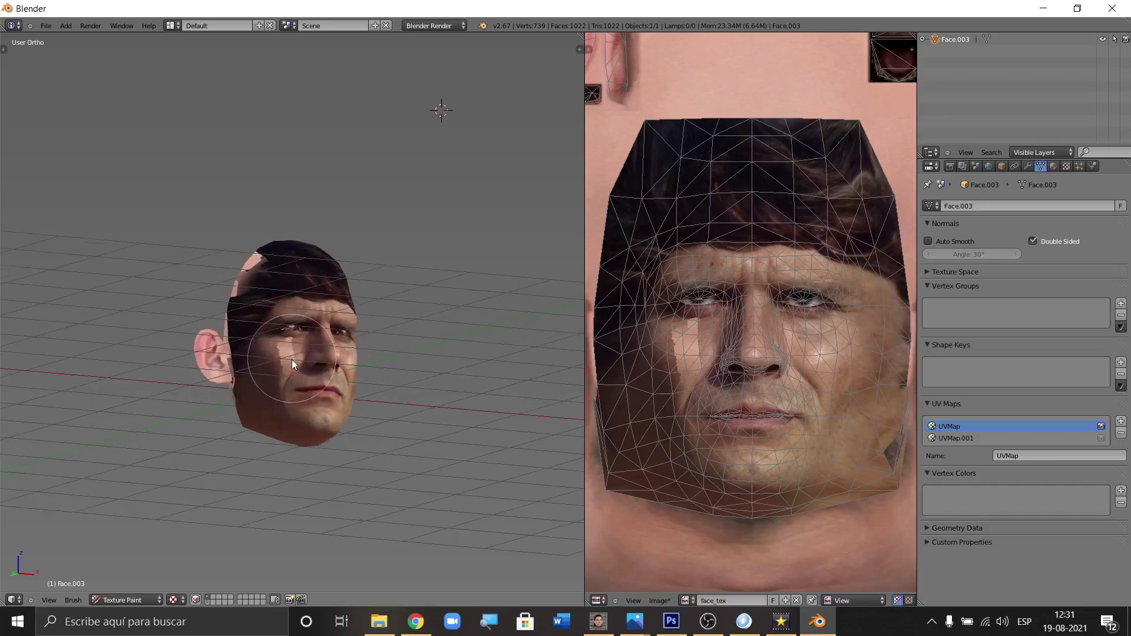
click(302, 288)
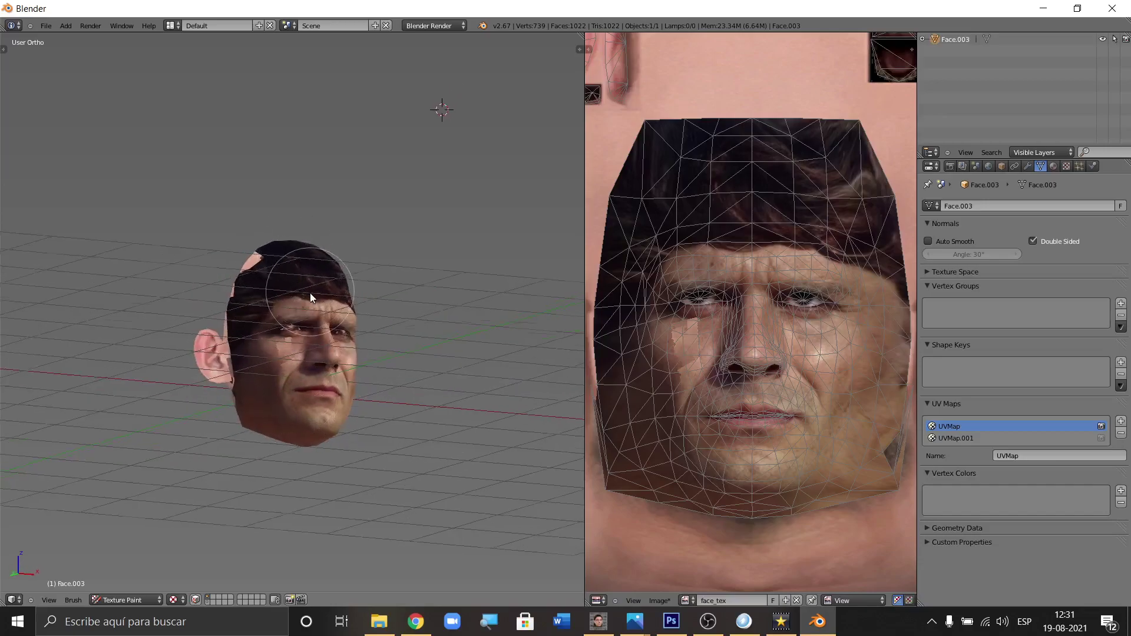
middle_drag(310, 292, 284, 422)
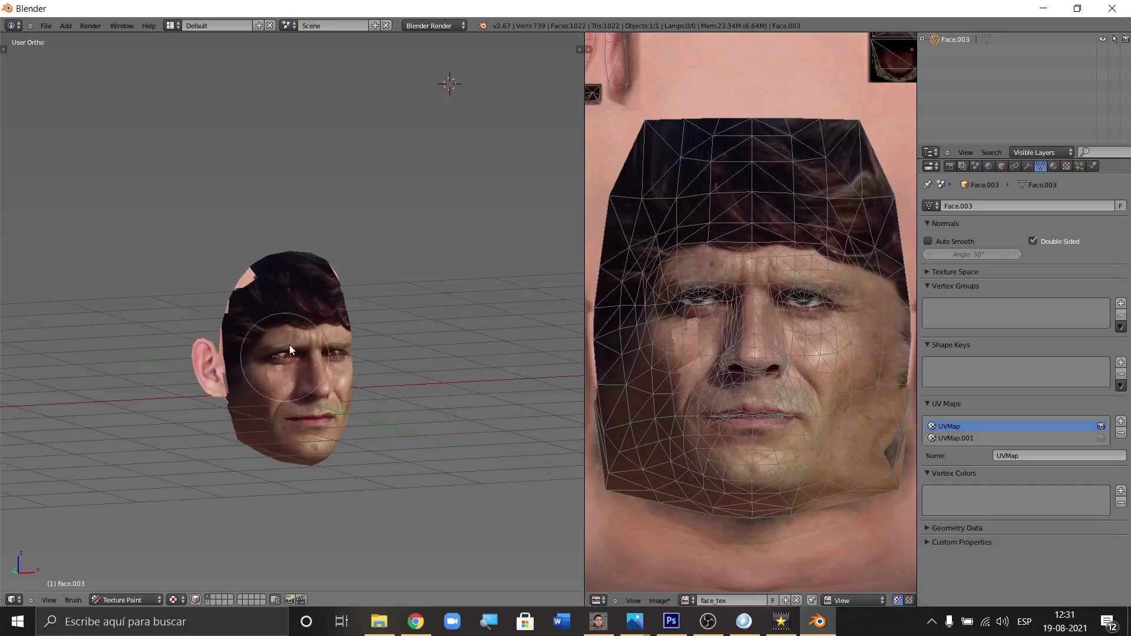
middle_drag(260, 370, 288, 405)
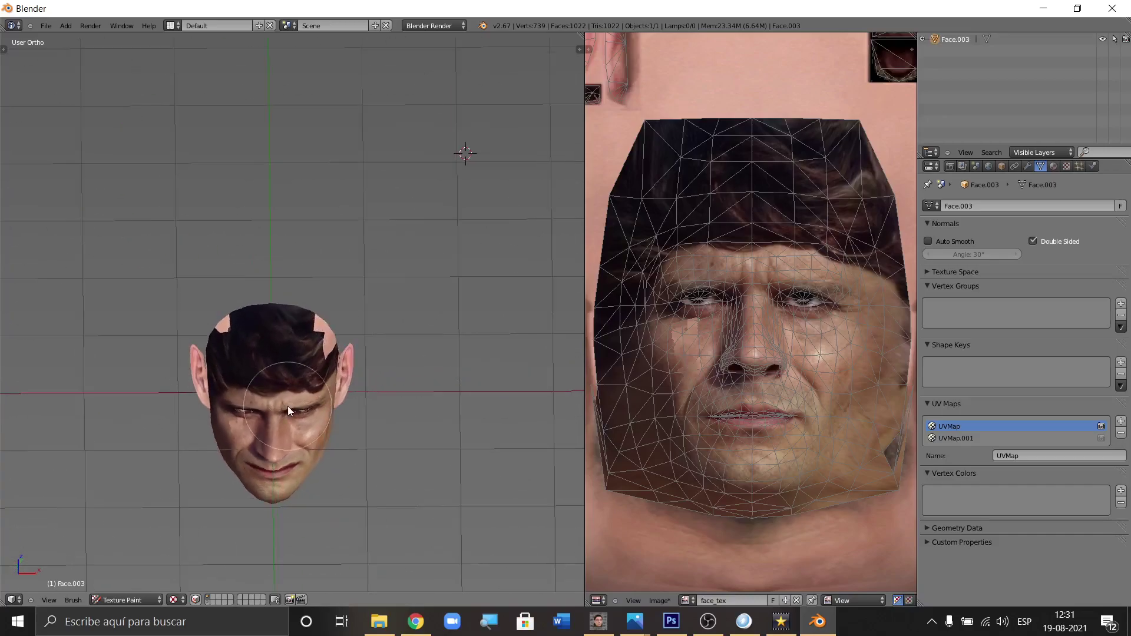
Step: Touch up the shadowed cheek and fill the remaining gaps along the lit jaw and near the ear with the Clone brush
middle_drag(250, 363, 244, 299)
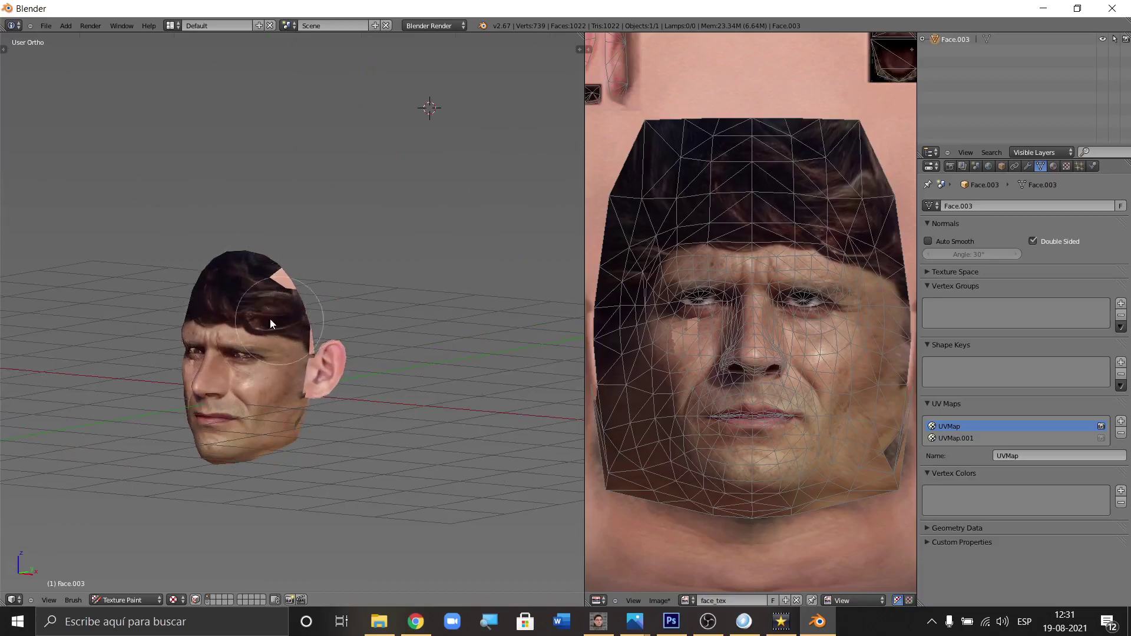
mouse_move(278, 309)
middle_down()
mouse_move(317, 334)
mouse_move(299, 398)
middle_up()
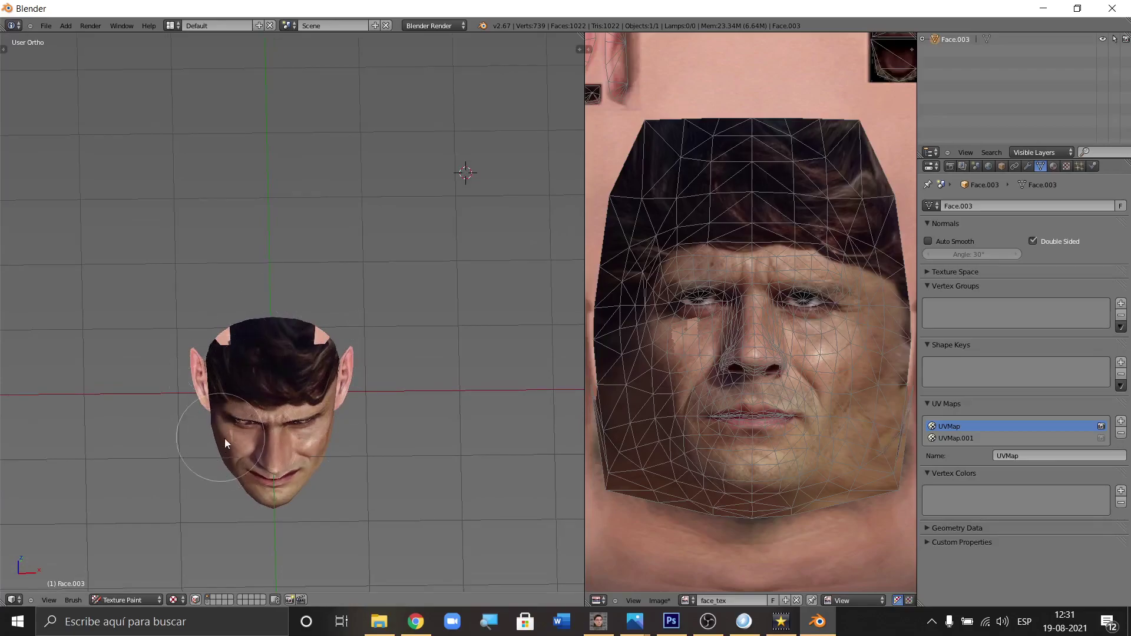
middle_drag(224, 435, 289, 377)
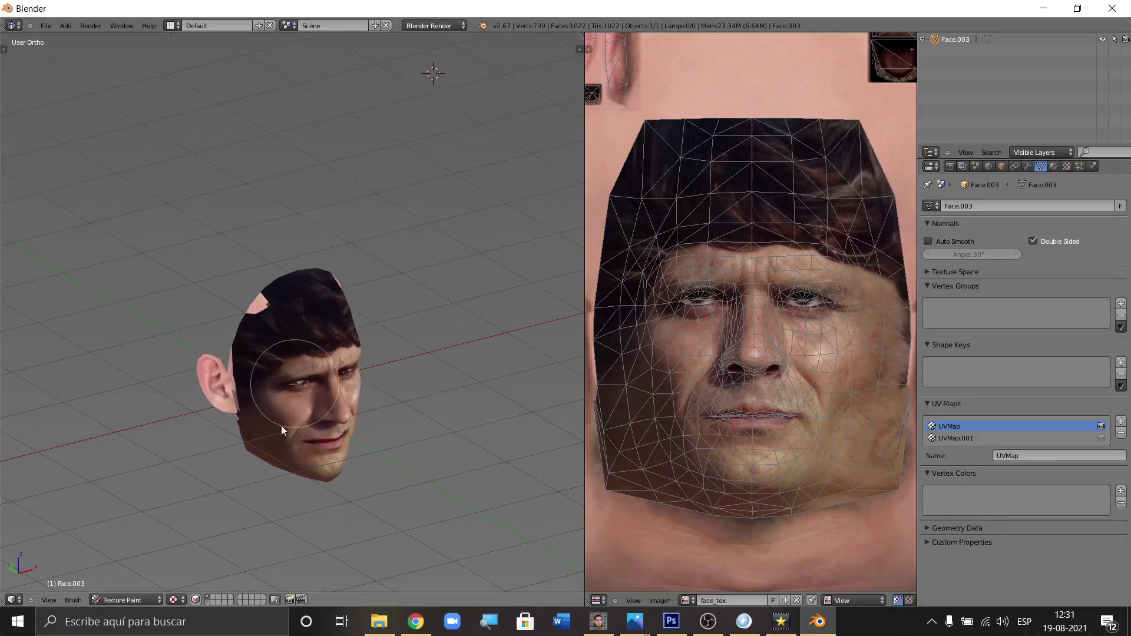
mouse_move(319, 324)
middle_down()
mouse_move(346, 316)
mouse_move(320, 382)
middle_up()
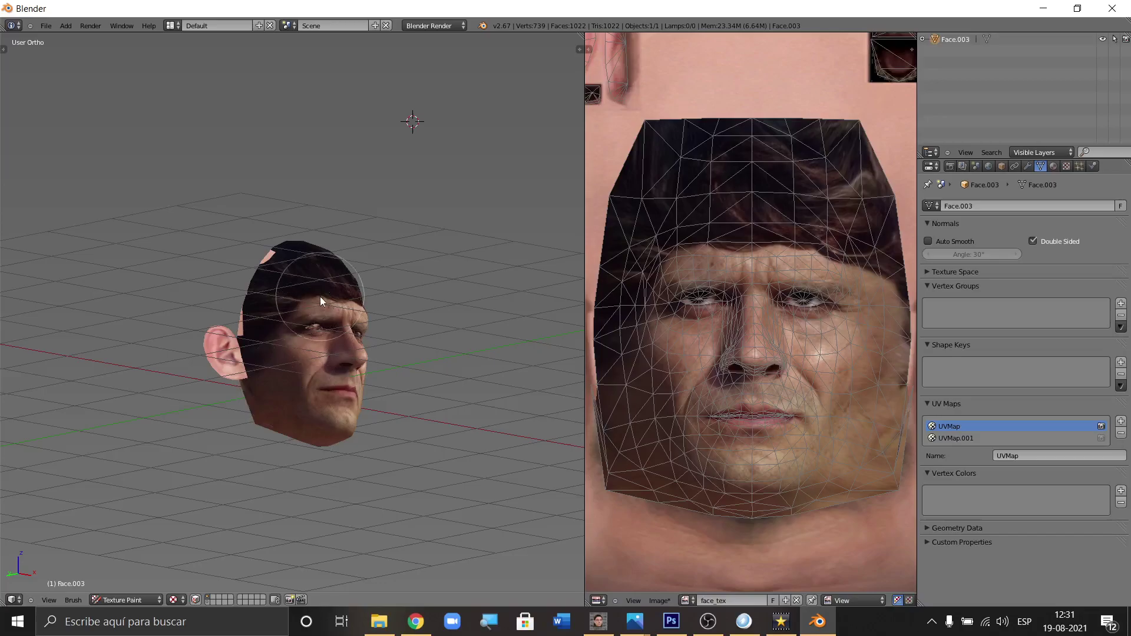
middle_drag(354, 286, 229, 307)
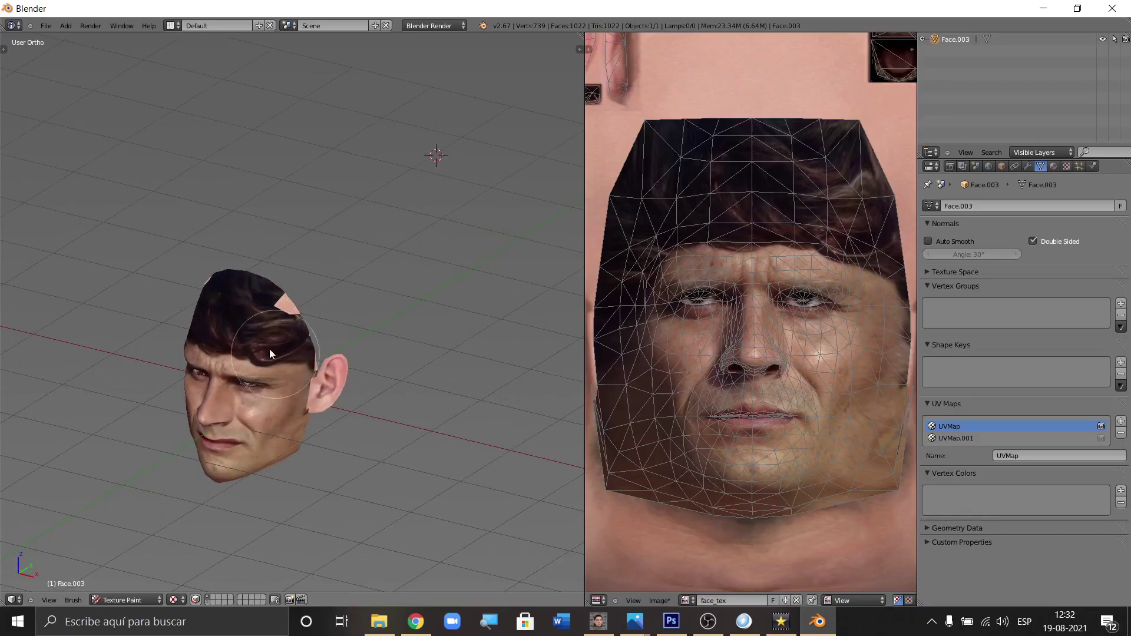
middle_drag(323, 358, 272, 345)
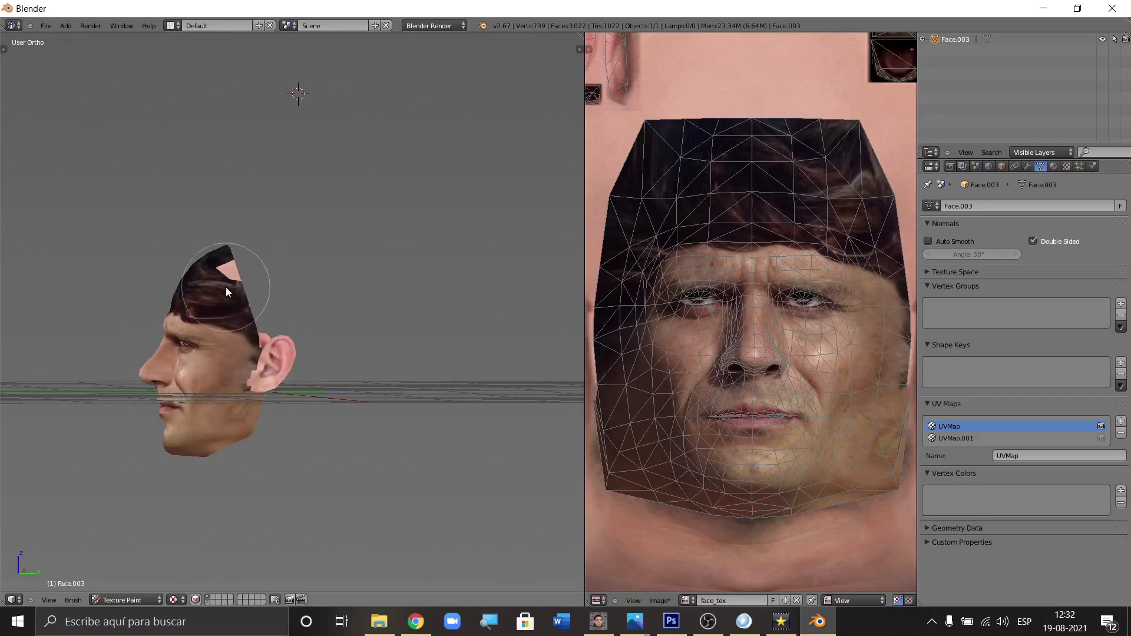
mouse_move(213, 318)
middle_down()
mouse_move(328, 333)
mouse_move(280, 383)
middle_up()
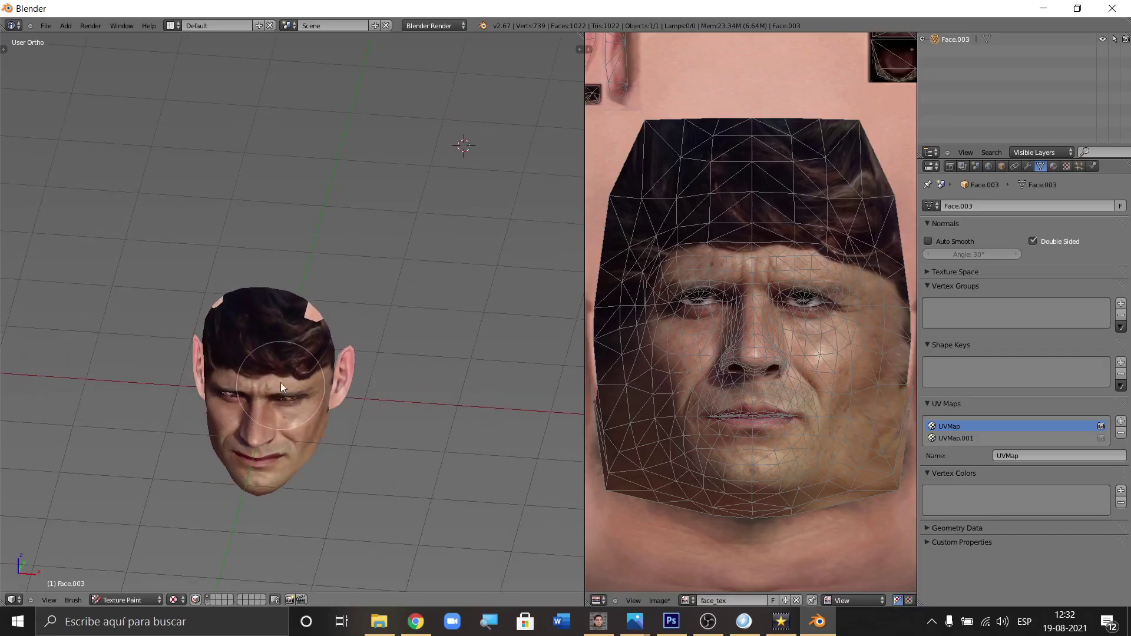
Step: Clone the photo's hair over the bare skin patches at both corners of the crown
middle_drag(284, 342, 282, 355)
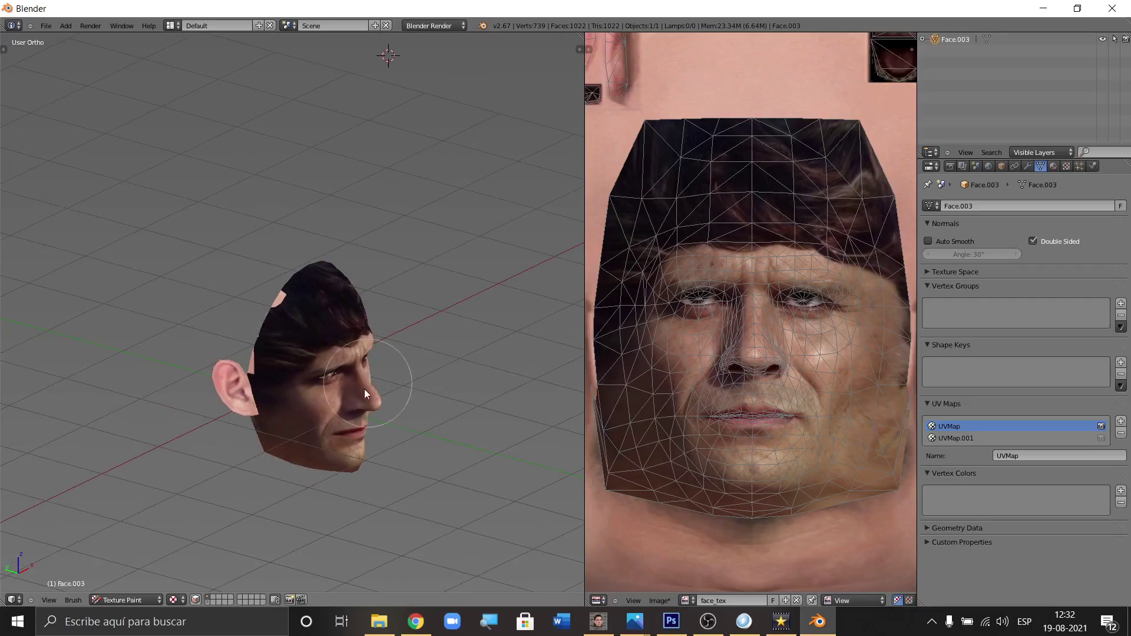
middle_drag(359, 352, 257, 343)
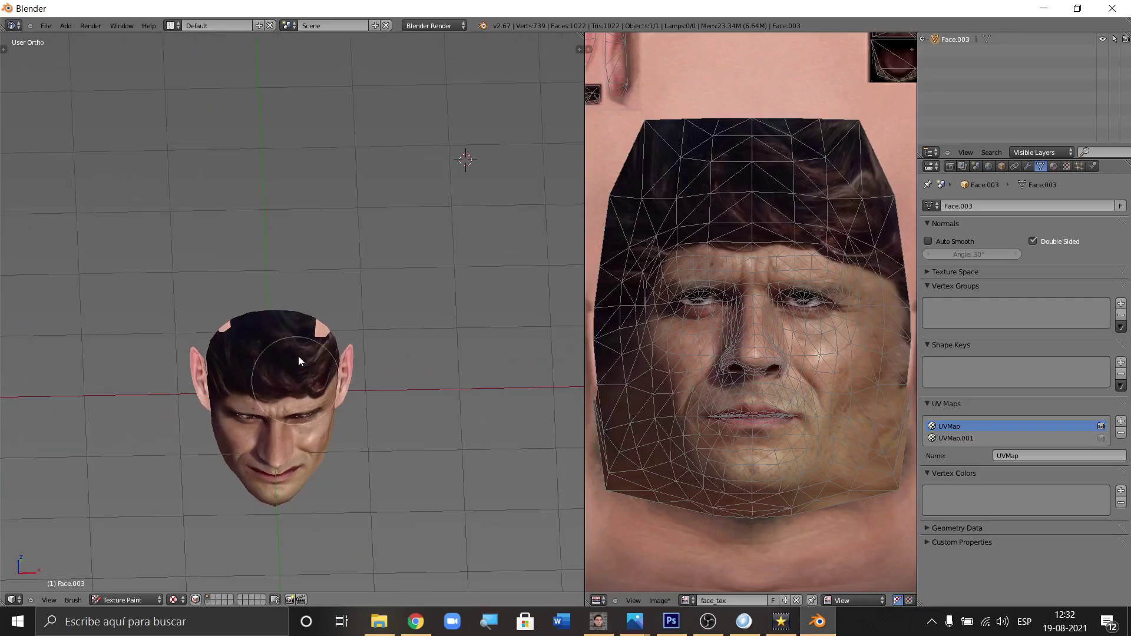
mouse_move(267, 416)
middle_down()
mouse_move(267, 324)
mouse_move(245, 408)
middle_up()
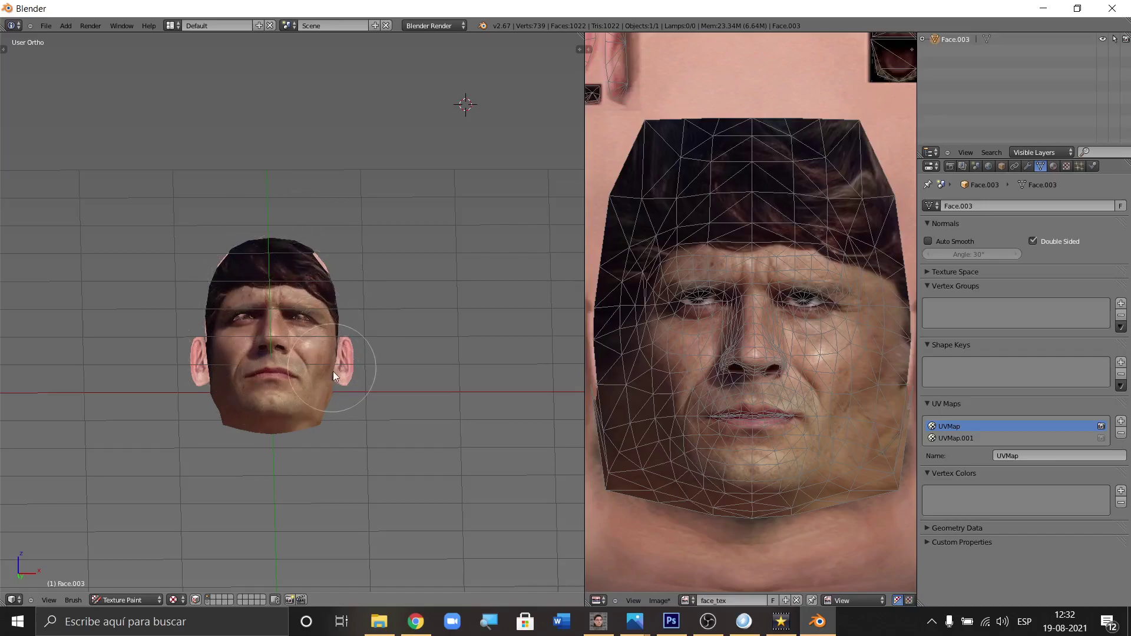
middle_drag(313, 338, 293, 381)
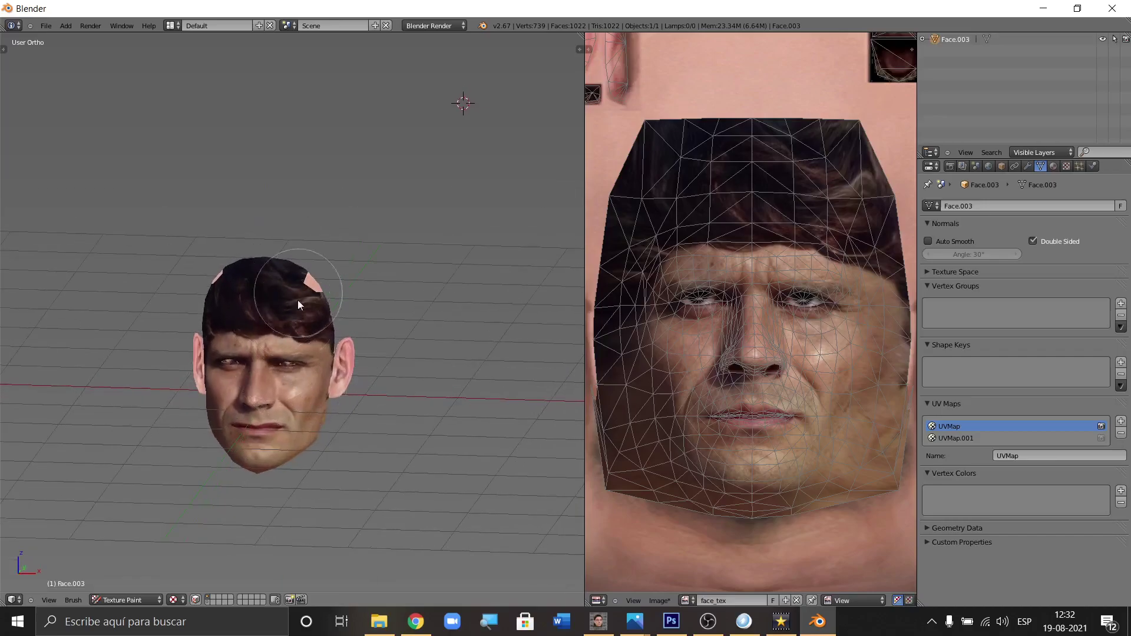
mouse_move(313, 342)
middle_down()
mouse_move(232, 309)
mouse_move(224, 266)
middle_up()
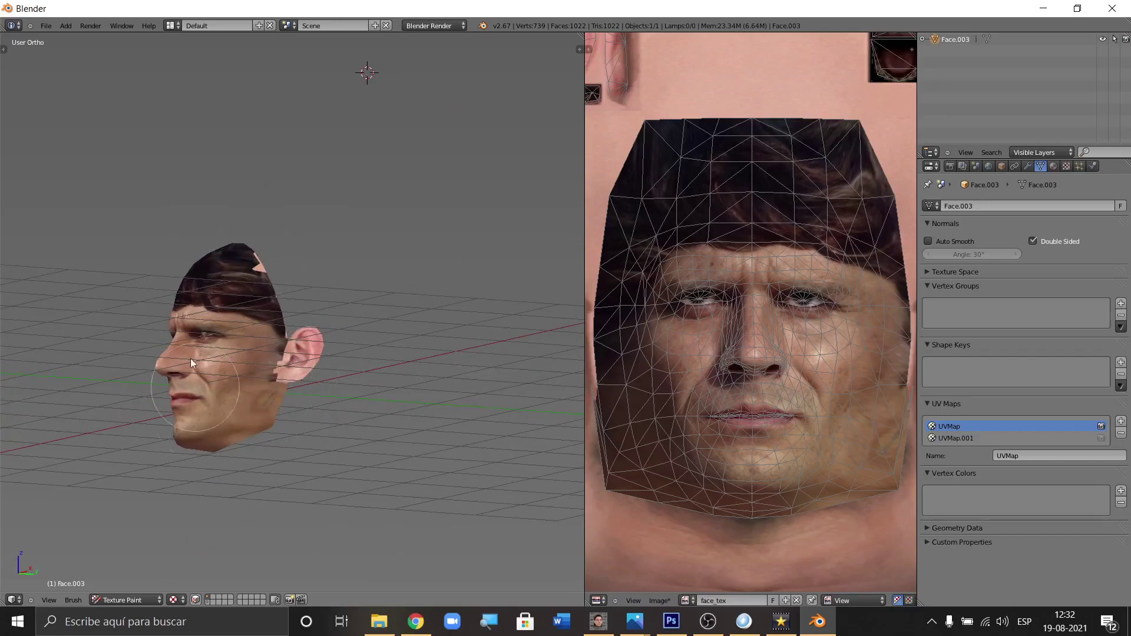
middle_drag(197, 340, 232, 344)
middle_drag(309, 352, 295, 313)
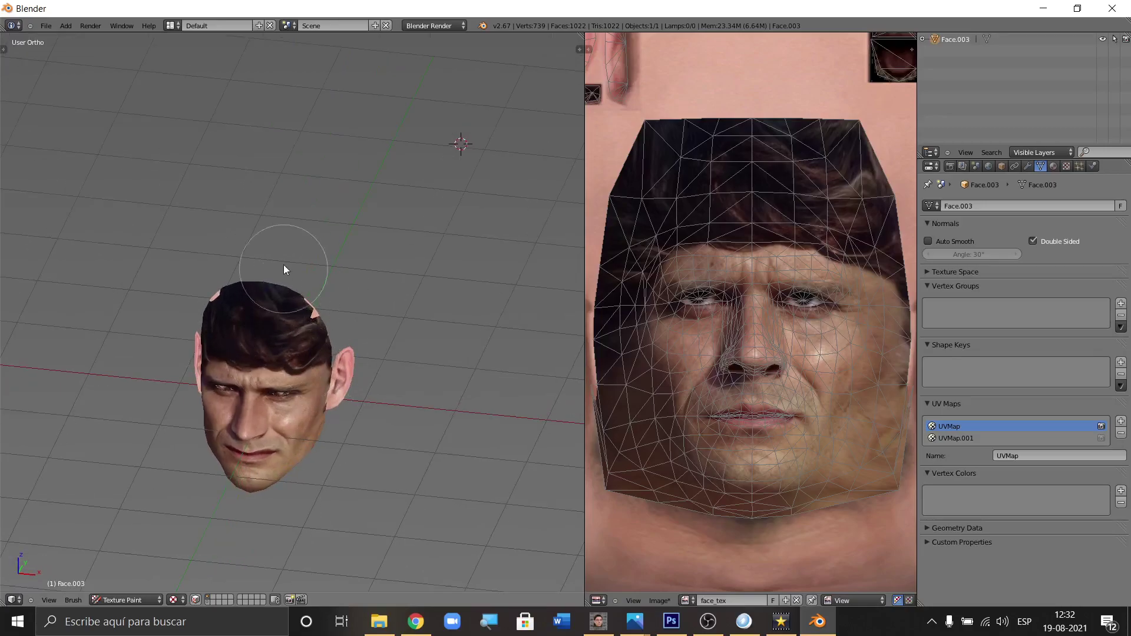
Step: Inspect the painted head from above, front and side, and examine the eyes and nose in the face texture up close
middle_drag(221, 338, 242, 389)
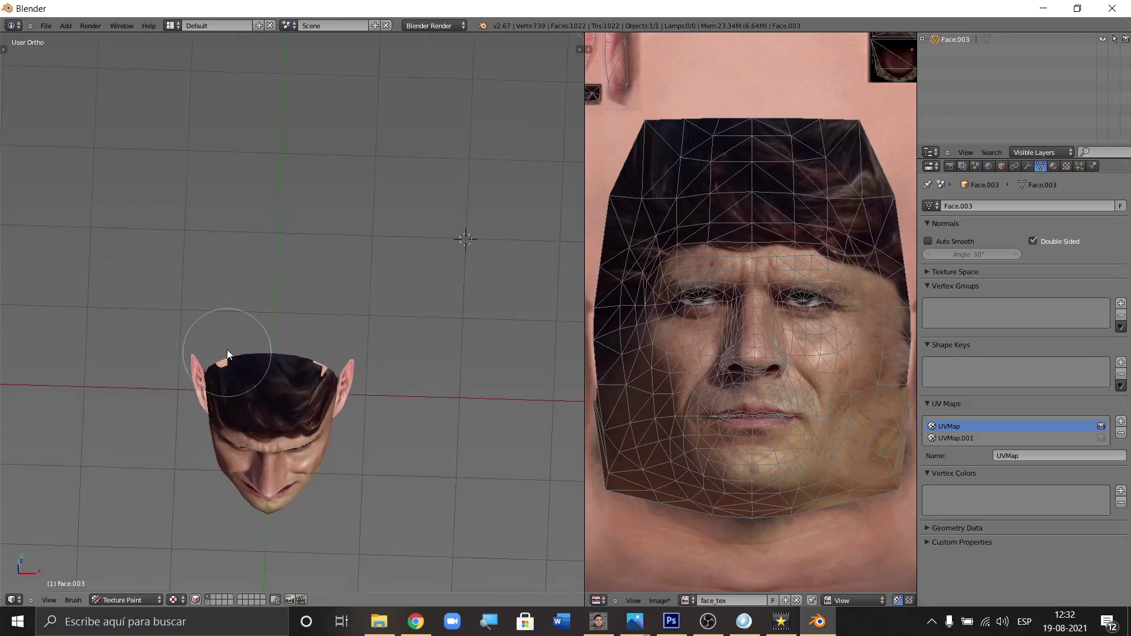
mouse_move(267, 416)
middle_down()
mouse_move(277, 383)
mouse_move(255, 404)
middle_up()
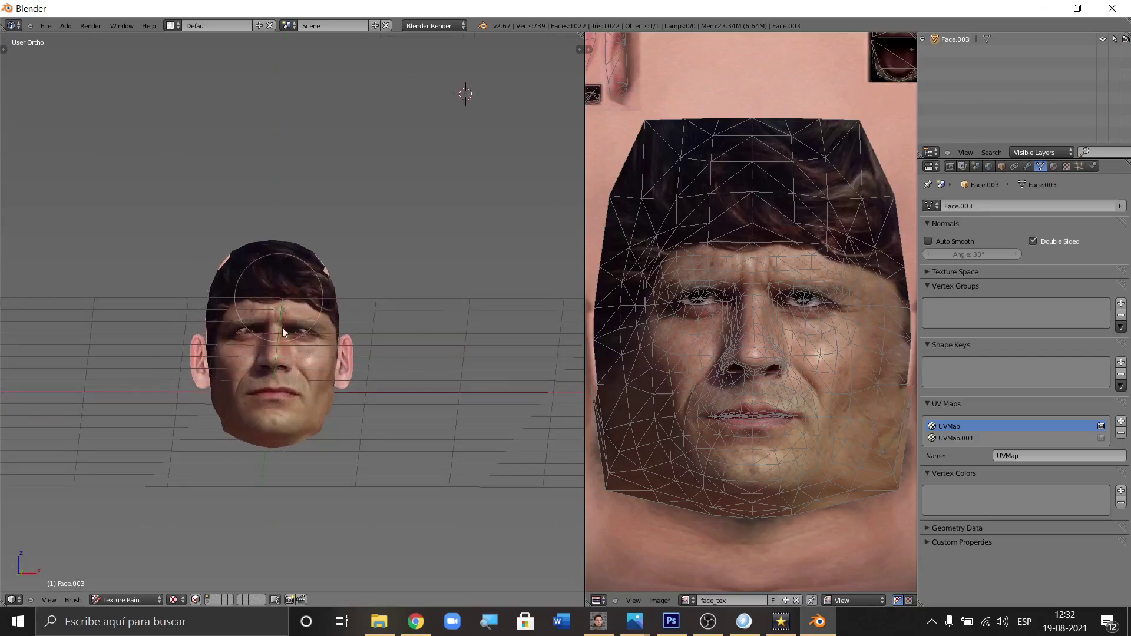
middle_drag(217, 302, 298, 257)
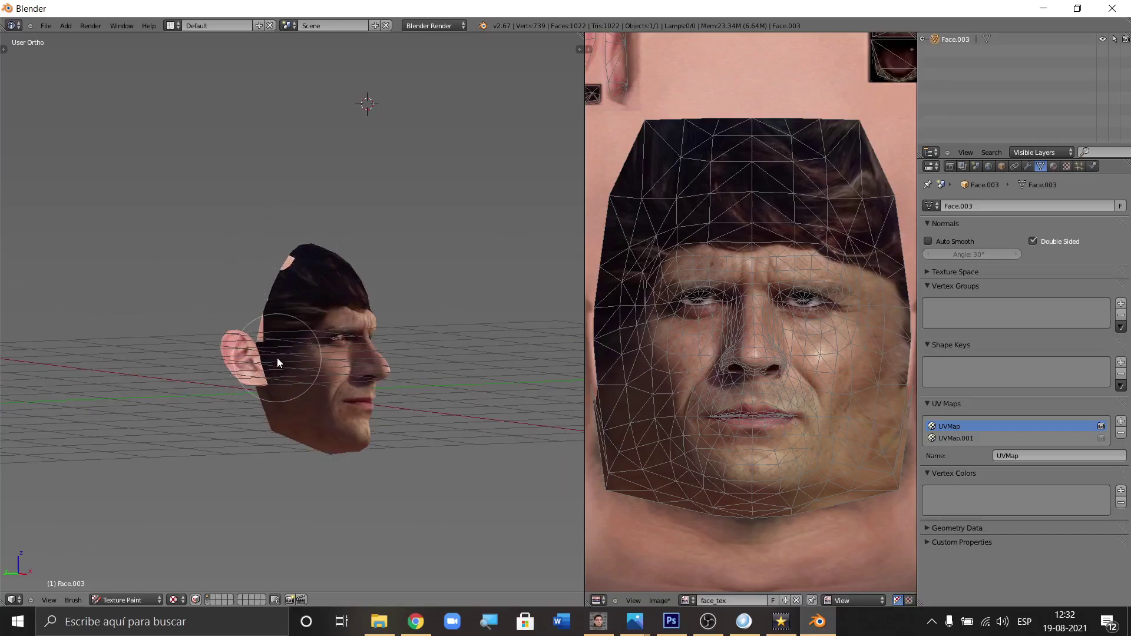
scroll(323, 334, up, 2)
scroll(773, 305, up, 1)
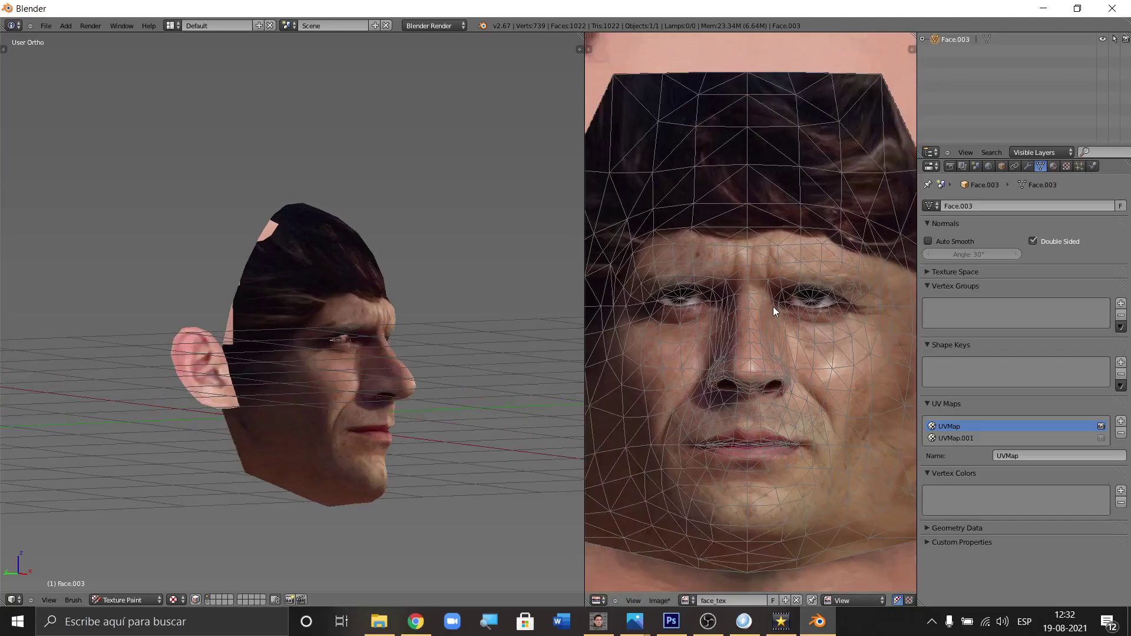
Step: Examine the head from behind, looking at the inner side of the eye sockets and the mouth cavity
scroll(815, 310, up, 1)
middle_drag(300, 338, 472, 352)
scroll(347, 374, up, 4)
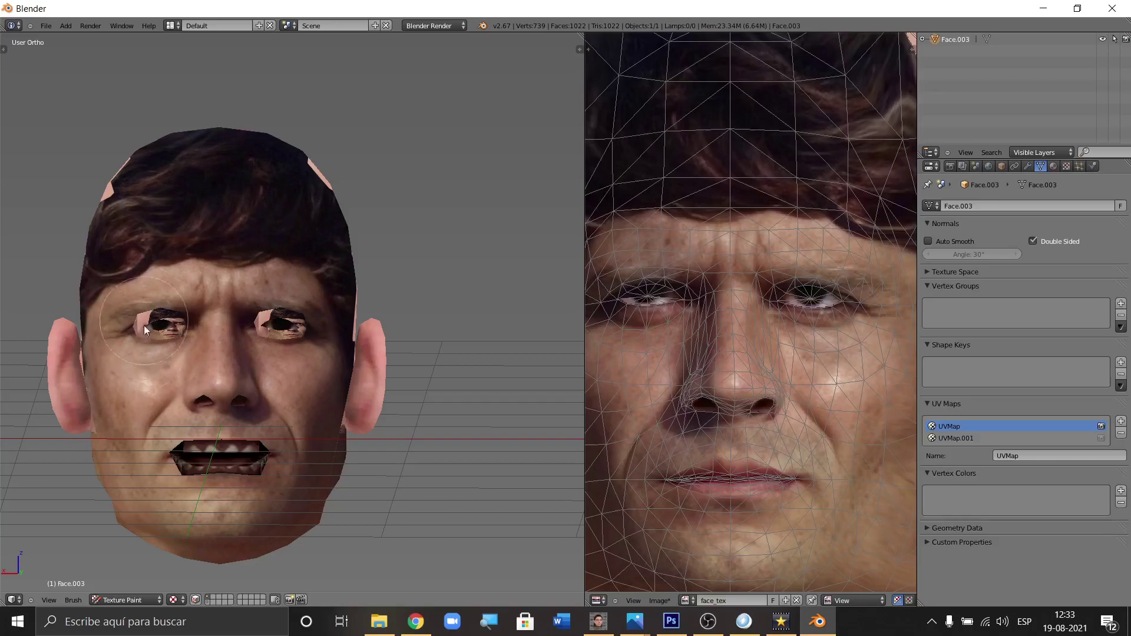
mouse_move(245, 400)
middle_down()
mouse_move(245, 379)
mouse_move(249, 418)
middle_up()
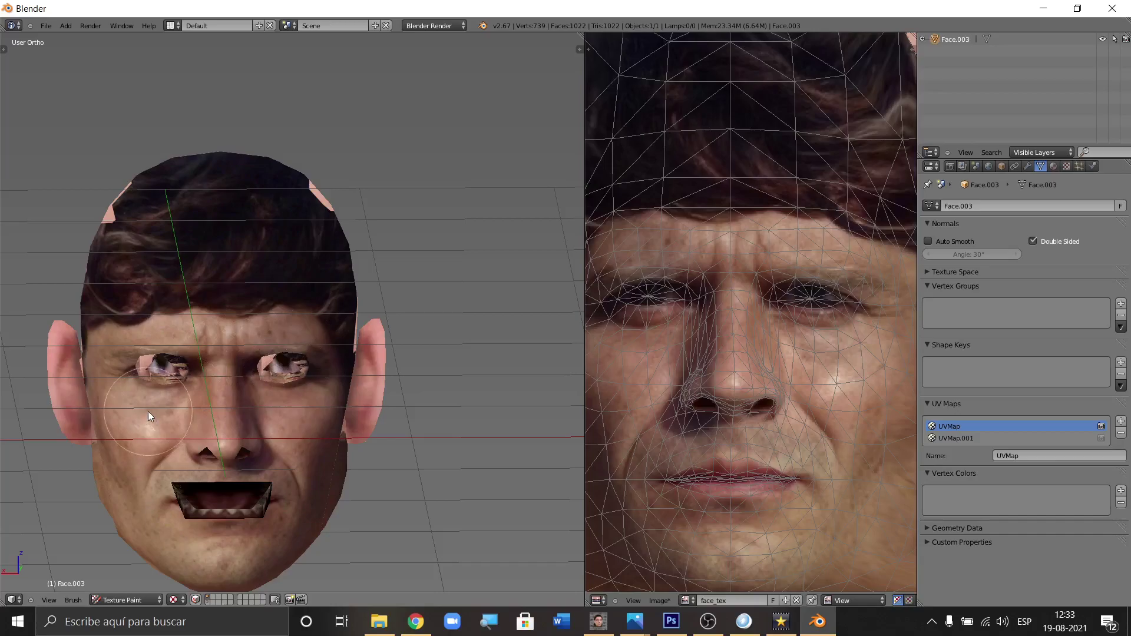
scroll(302, 341, down, 2)
scroll(254, 398, up, 3)
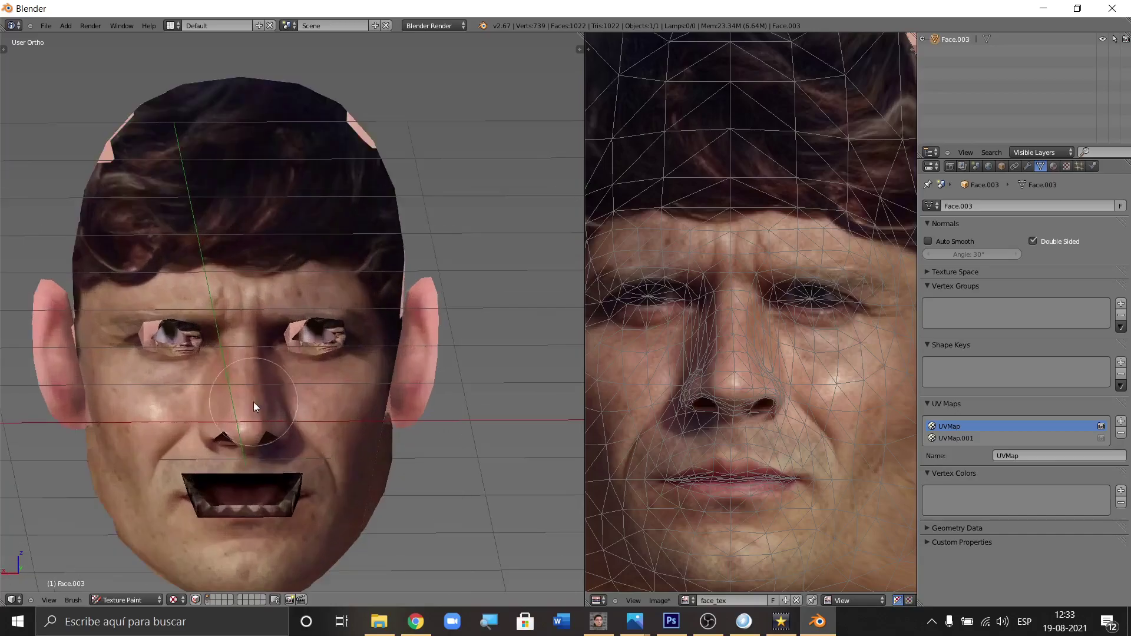
scroll(274, 351, down, 3)
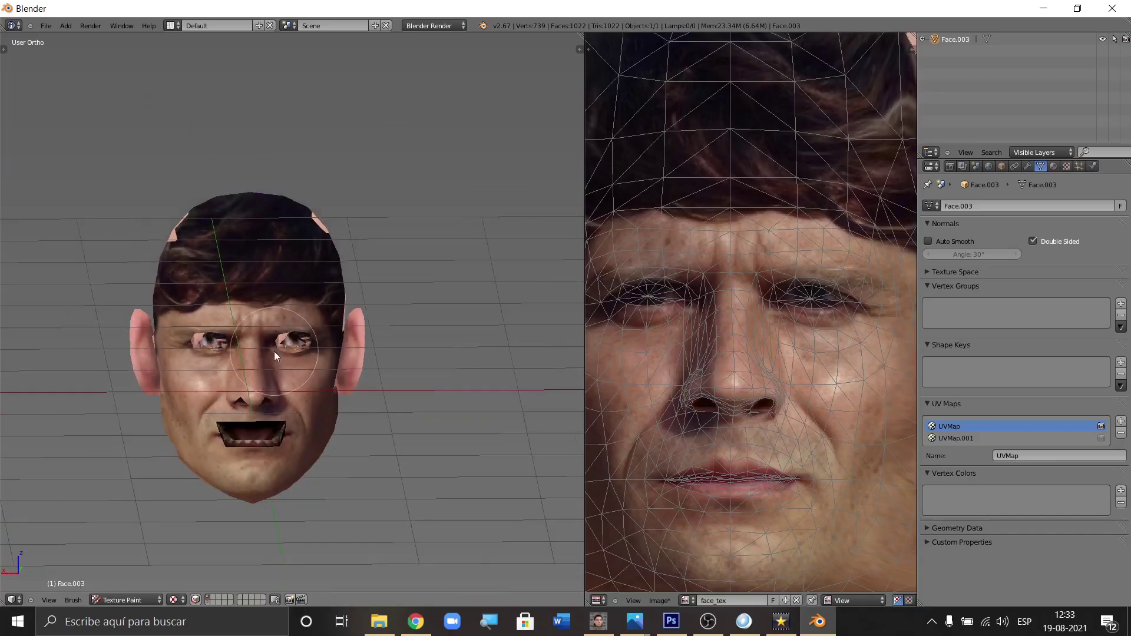
Step: Inspect the painted head from both sides, below and above, checking the hair, the crown corners and the areas around the ears
mouse_move(362, 347)
middle_down()
mouse_move(336, 279)
mouse_move(201, 339)
mouse_move(333, 328)
mouse_move(130, 329)
middle_up()
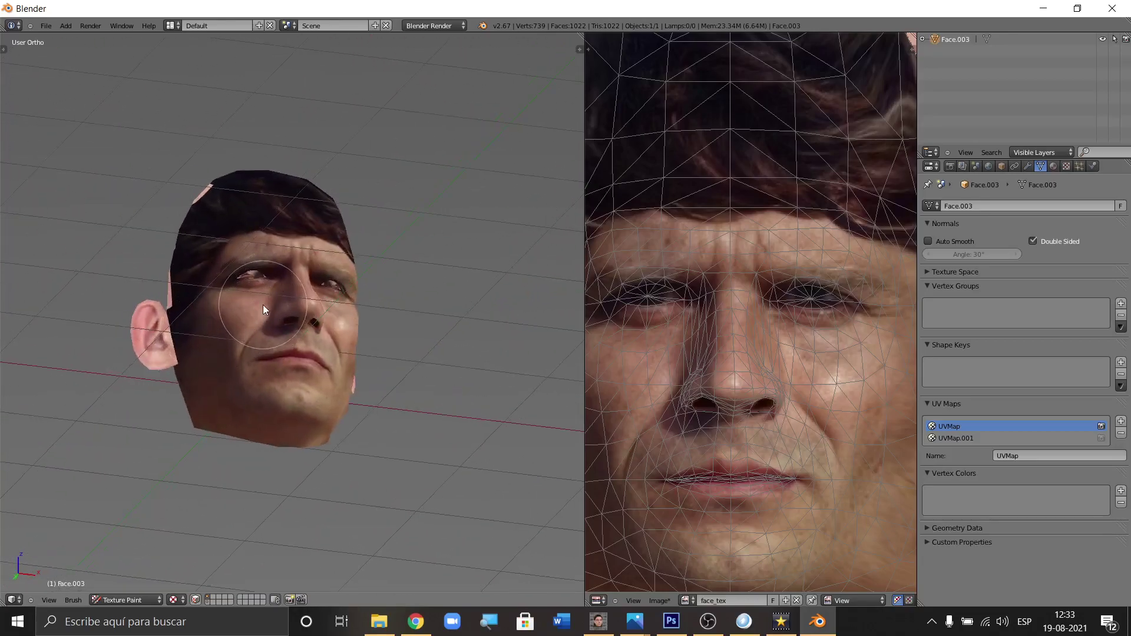
mouse_move(280, 299)
middle_down()
mouse_move(271, 316)
mouse_move(175, 363)
mouse_move(208, 367)
mouse_move(245, 316)
mouse_move(240, 299)
mouse_move(240, 363)
mouse_move(202, 342)
mouse_move(370, 353)
middle_up()
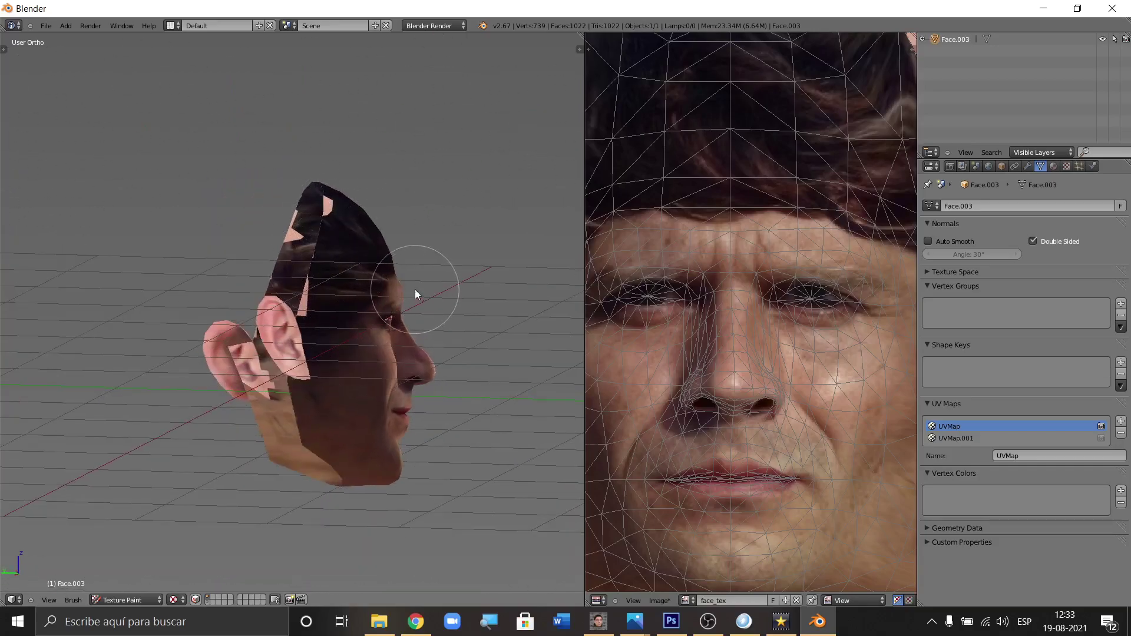
mouse_move(400, 299)
middle_down()
mouse_move(312, 266)
mouse_move(237, 304)
middle_up()
mouse_move(264, 240)
middle_down()
mouse_move(267, 271)
mouse_move(217, 303)
mouse_move(266, 292)
mouse_move(257, 289)
middle_up()
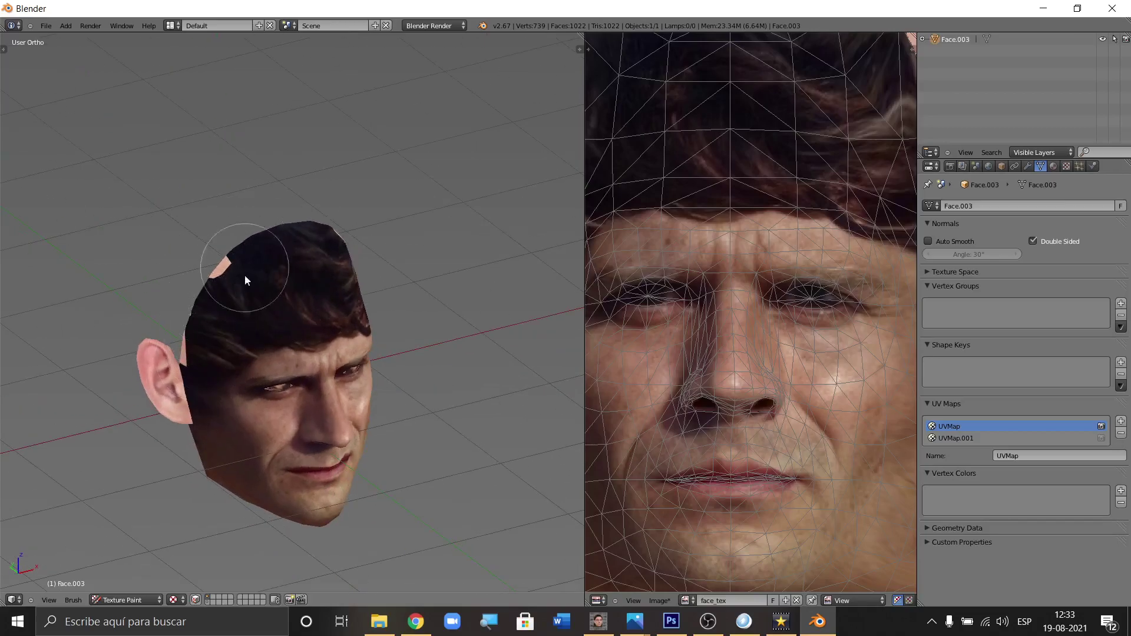
middle_drag(324, 295, 239, 279)
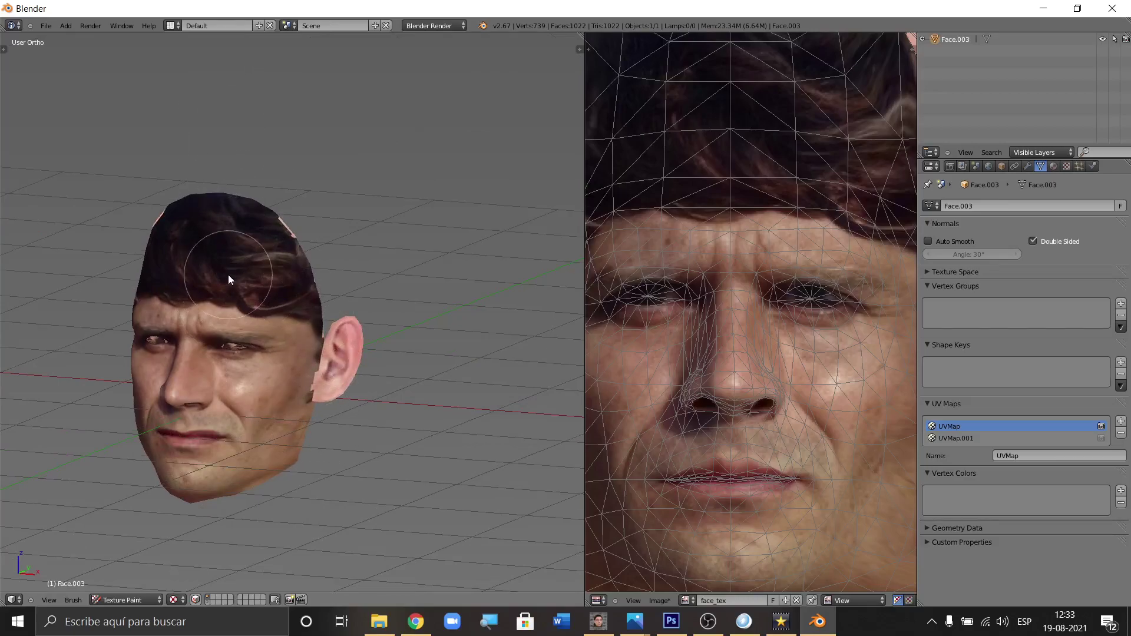
middle_drag(228, 275, 299, 265)
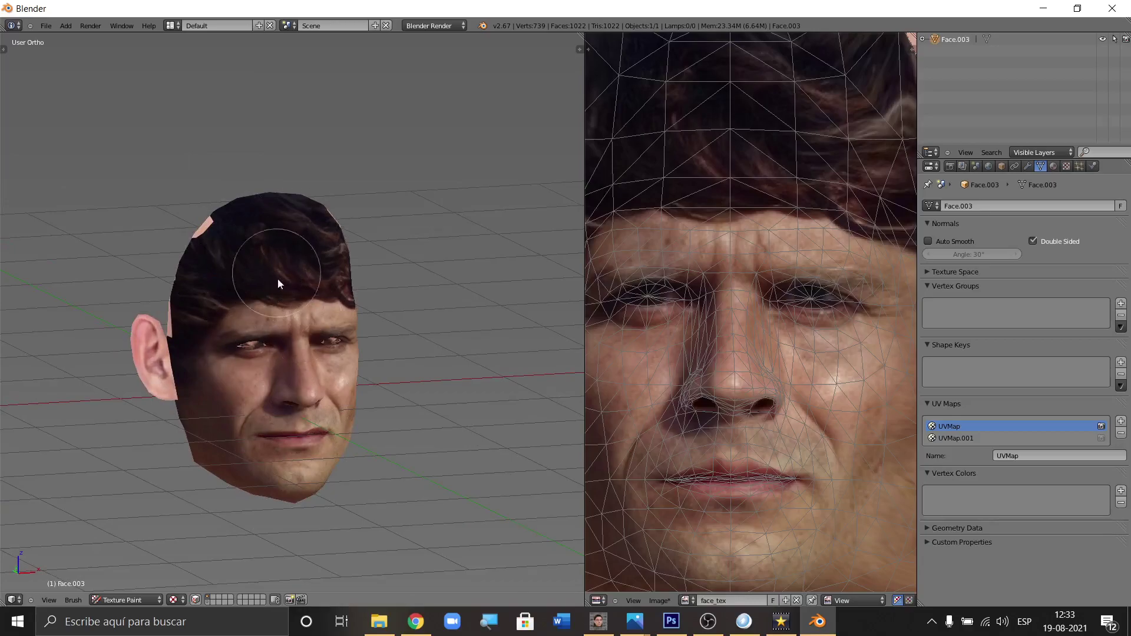
middle_drag(245, 266, 189, 324)
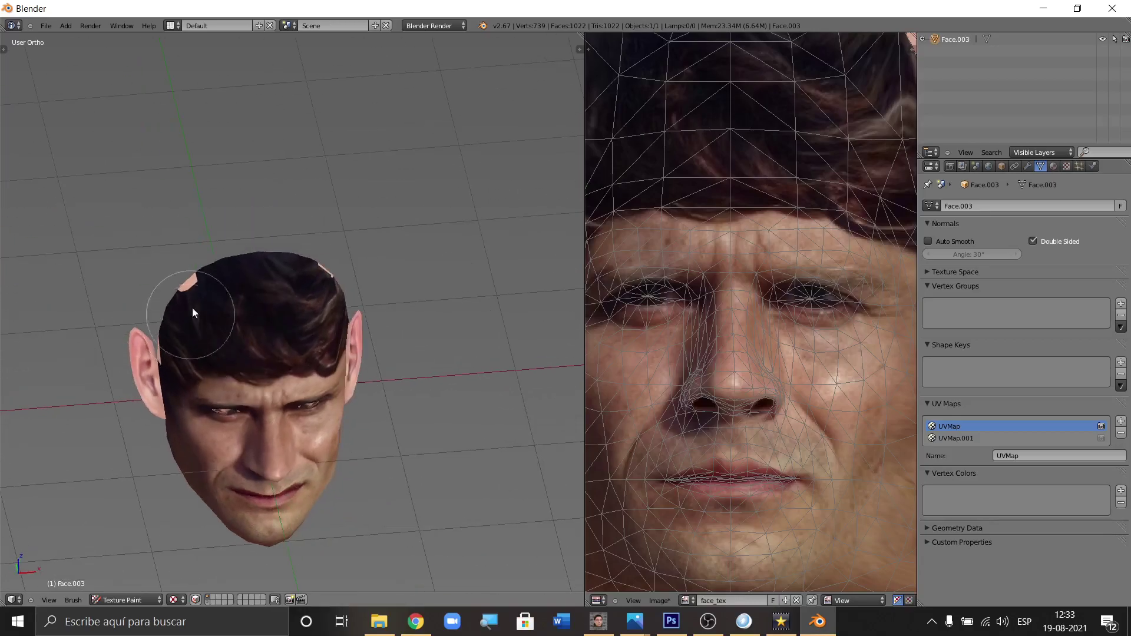
middle_drag(306, 358, 245, 285)
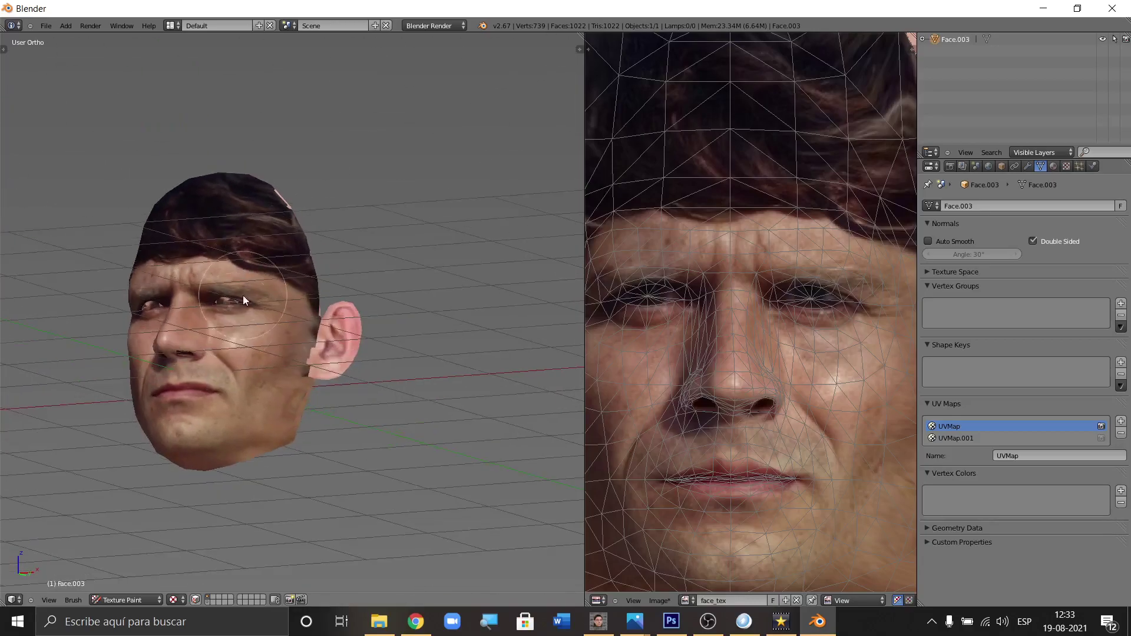
mouse_move(255, 189)
middle_down()
mouse_move(295, 220)
mouse_move(223, 307)
mouse_move(352, 281)
mouse_move(341, 267)
middle_up()
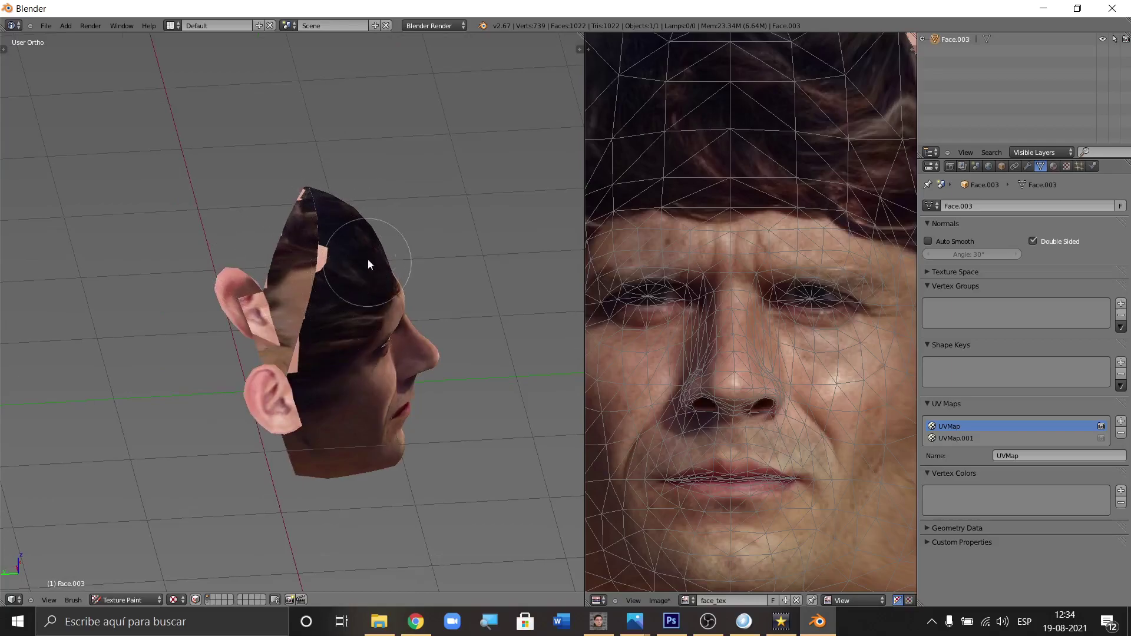
mouse_move(361, 234)
mouse_down()
mouse_move(340, 265)
mouse_move(334, 246)
mouse_move(333, 348)
mouse_move(366, 294)
mouse_up()
middle_drag(365, 295, 228, 457)
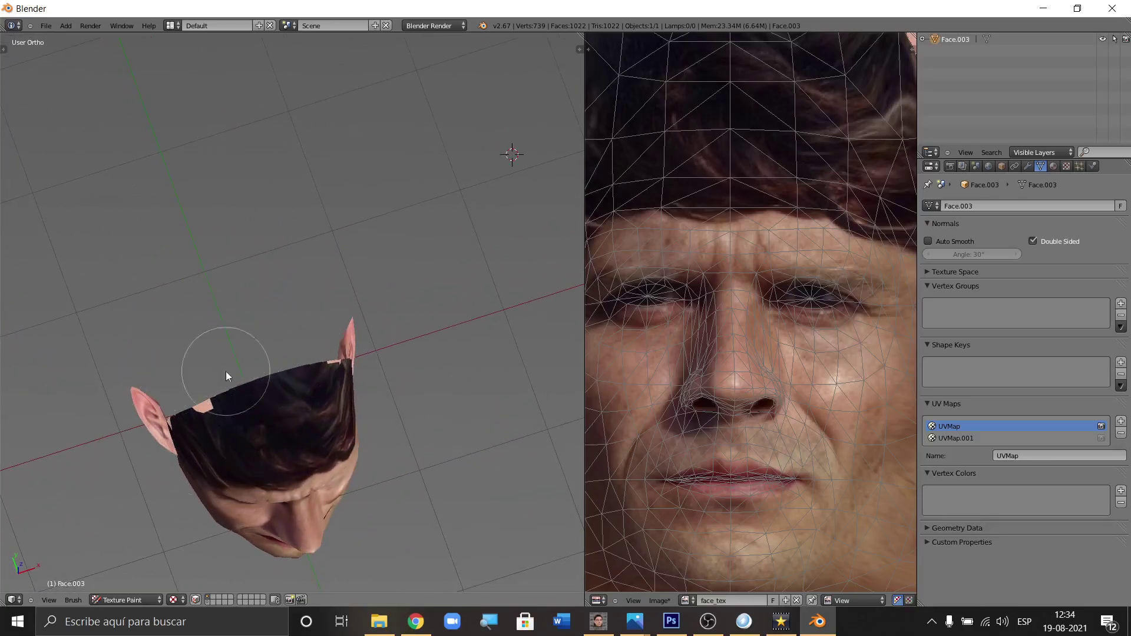
middle_drag(327, 405, 196, 252)
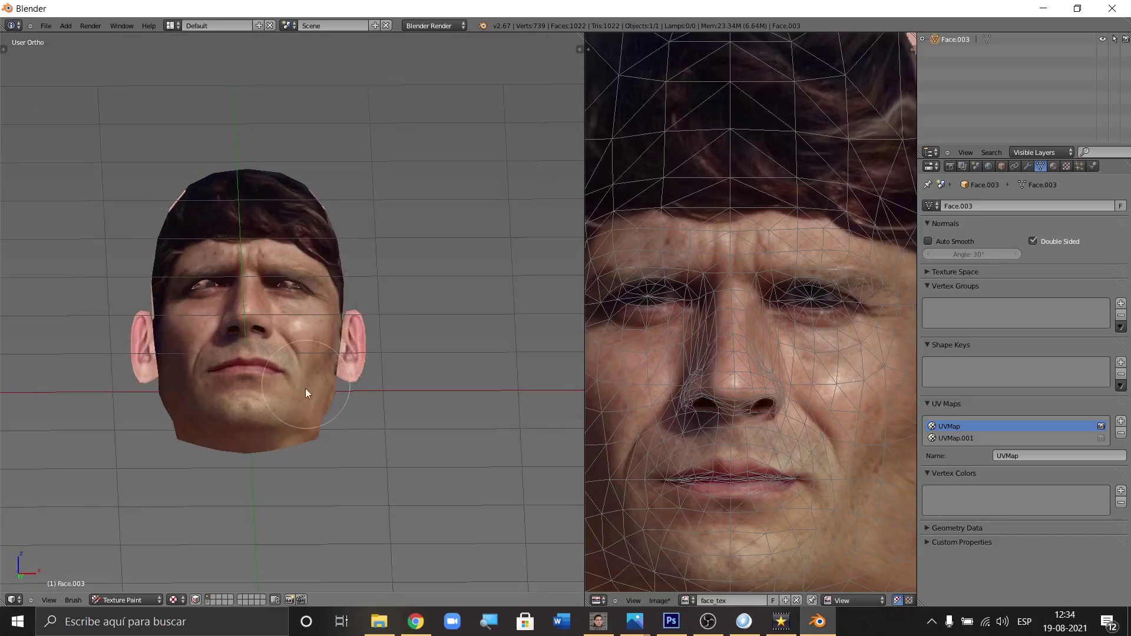
Step: Examine the eyeballs, teeth and mouth interior up close through the open back of the head, from above and below
middle_drag(370, 334, 127, 355)
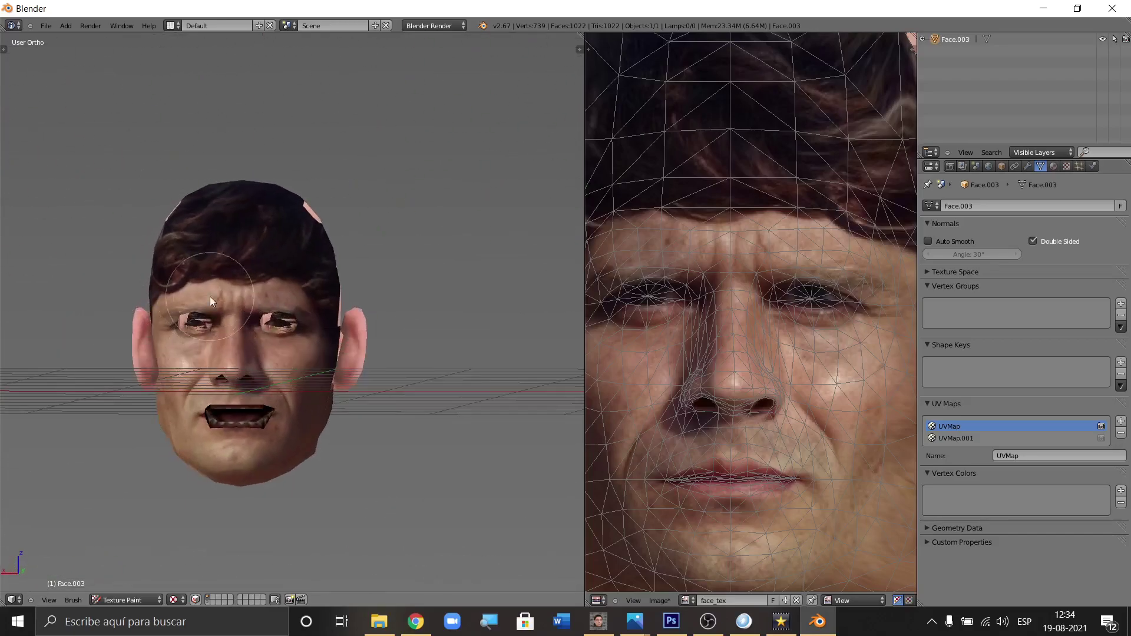
mouse_move(233, 326)
middle_down()
mouse_move(261, 341)
mouse_move(274, 323)
middle_up()
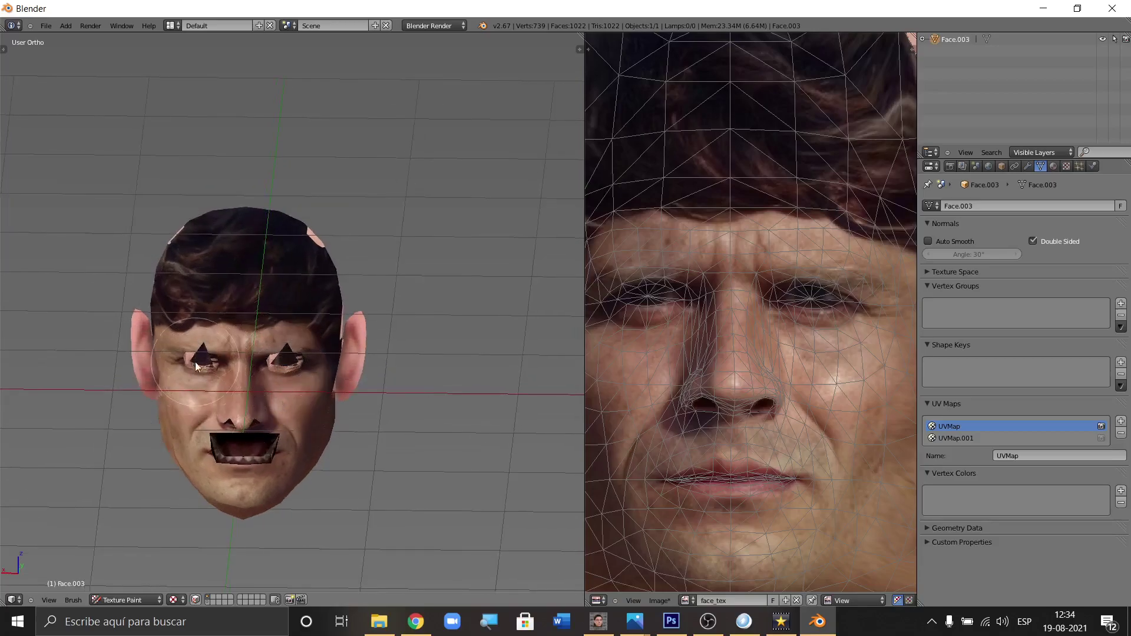
mouse_move(200, 362)
middle_down()
mouse_move(231, 404)
mouse_move(262, 401)
middle_up()
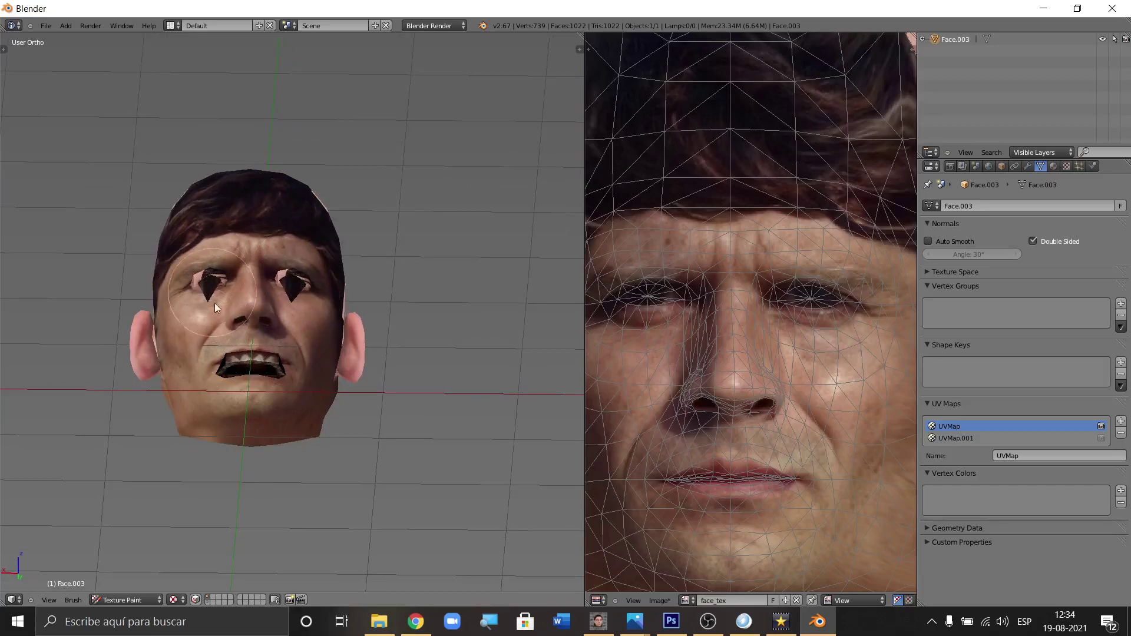
scroll(245, 273, up, 3)
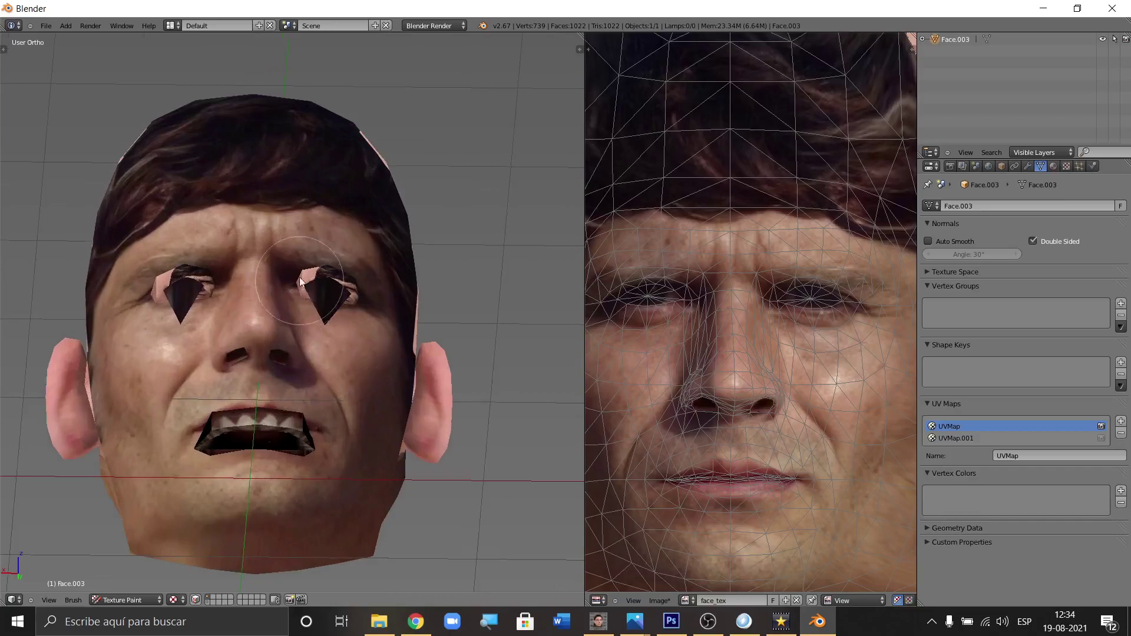
mouse_move(252, 359)
middle_down()
mouse_move(201, 344)
mouse_move(294, 370)
middle_up()
middle_drag(253, 483, 253, 409)
scroll(273, 429, down, 3)
scroll(274, 429, up, 2)
scroll(252, 518, down, 2)
scroll(269, 467, up, 5)
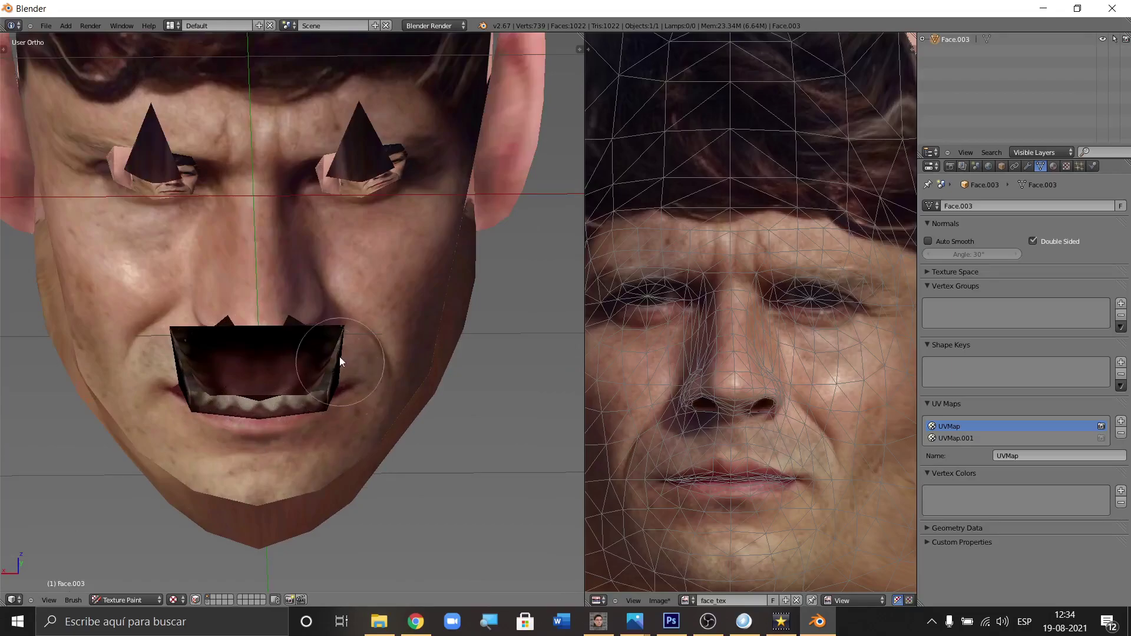
middle_drag(338, 412, 249, 357)
scroll(257, 218, up, 3)
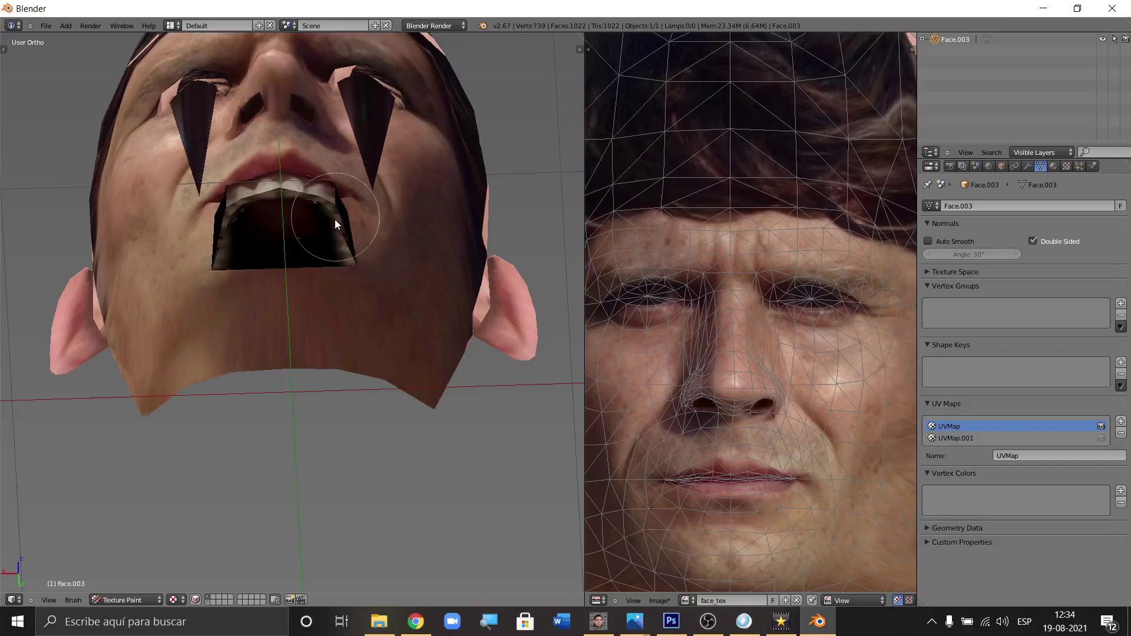
mouse_move(278, 284)
middle_down()
mouse_move(291, 210)
mouse_move(284, 174)
mouse_move(281, 186)
middle_up()
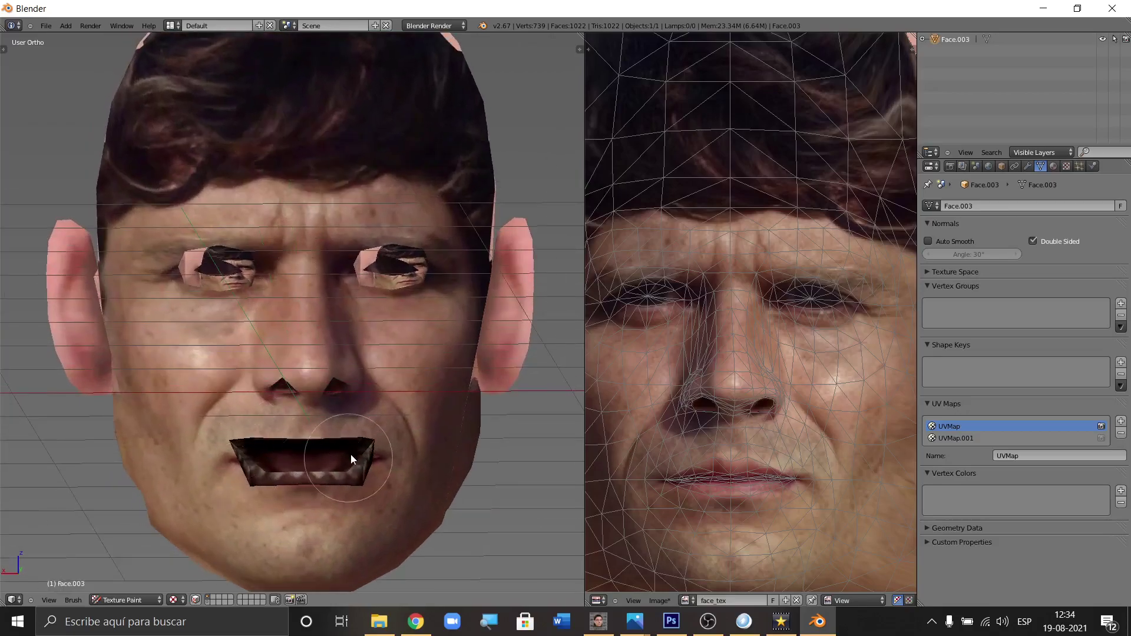
scroll(368, 304, down, 4)
Step: Review the painted face from above, the side and the front, checking the crown and the overall likeness
mouse_move(369, 304)
middle_down()
mouse_move(308, 267)
mouse_move(200, 295)
mouse_move(126, 366)
middle_up()
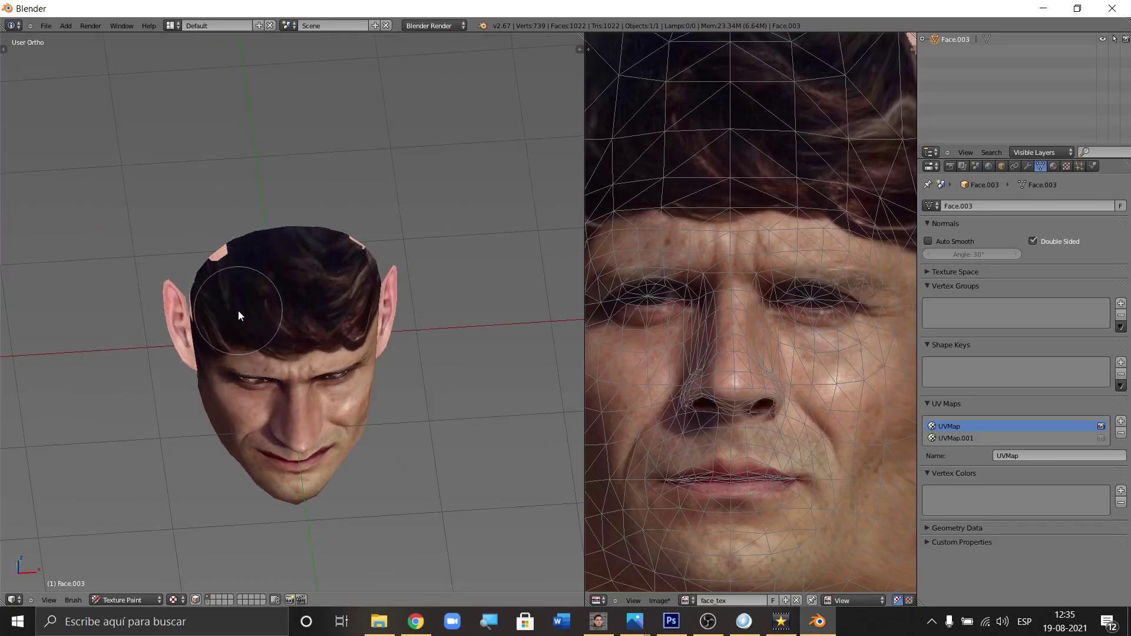
mouse_move(303, 248)
middle_down()
mouse_move(331, 206)
mouse_move(354, 222)
mouse_move(345, 352)
middle_up()
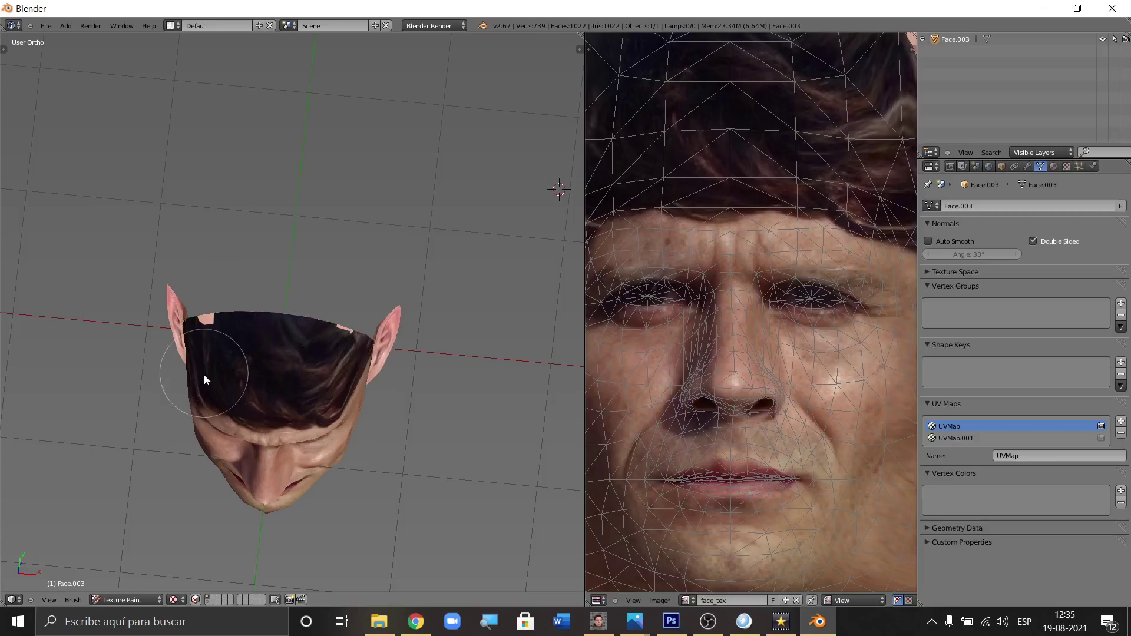
click(216, 319)
mouse_move(236, 319)
middle_down()
mouse_move(321, 301)
mouse_move(316, 372)
mouse_move(295, 359)
middle_up()
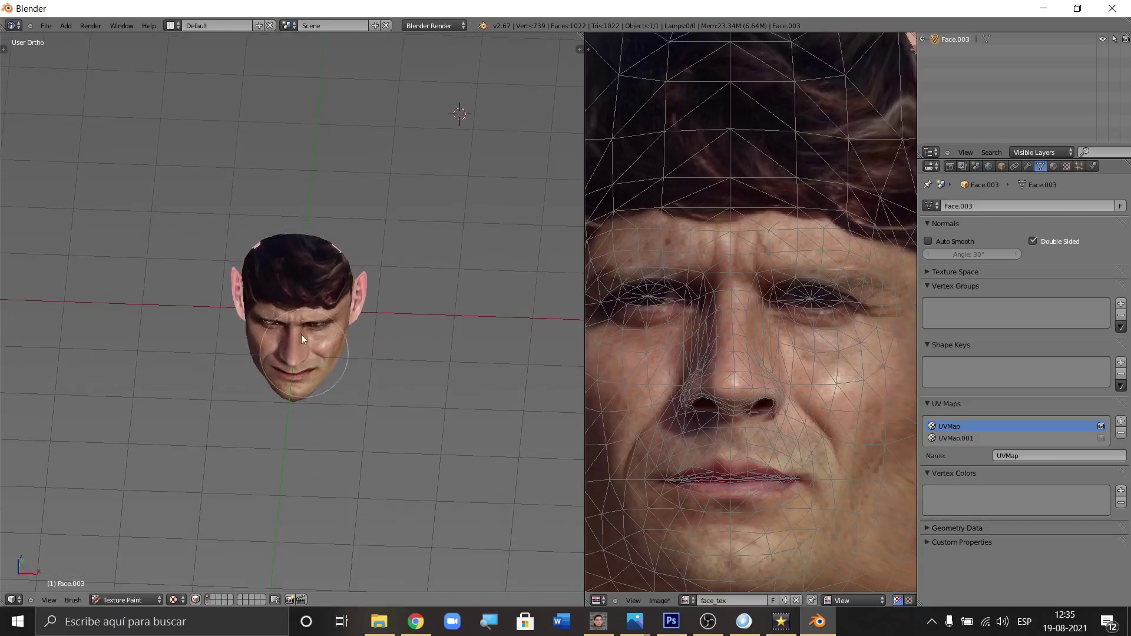
mouse_move(326, 333)
middle_down()
mouse_move(271, 297)
mouse_move(338, 271)
mouse_move(302, 312)
middle_up()
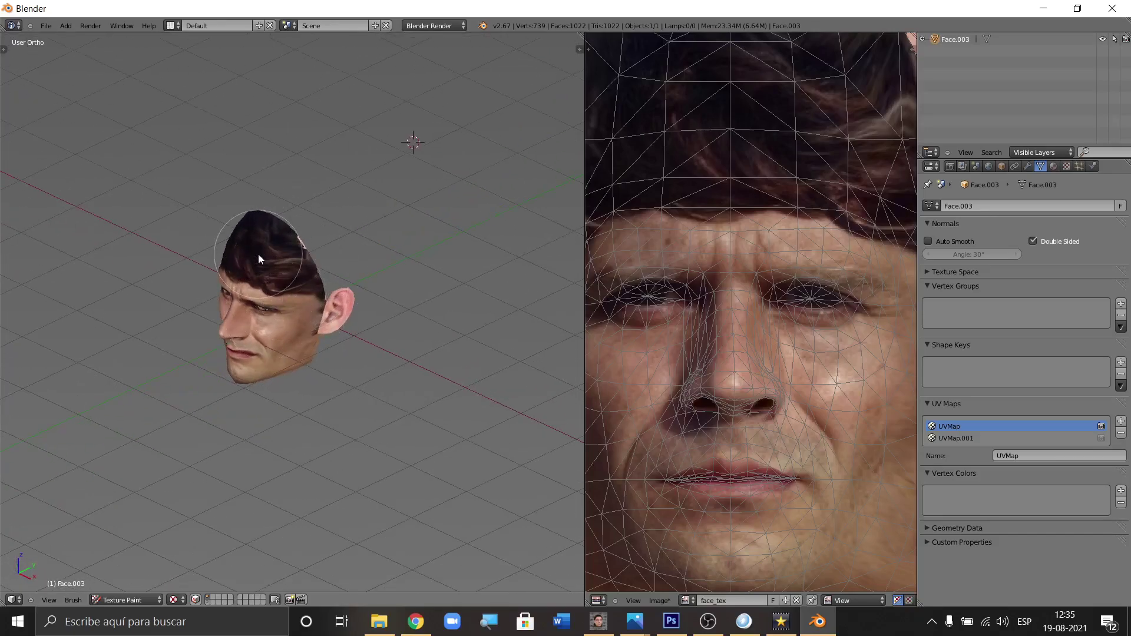
mouse_move(281, 337)
middle_down()
mouse_move(266, 351)
mouse_move(317, 311)
mouse_move(316, 327)
middle_up()
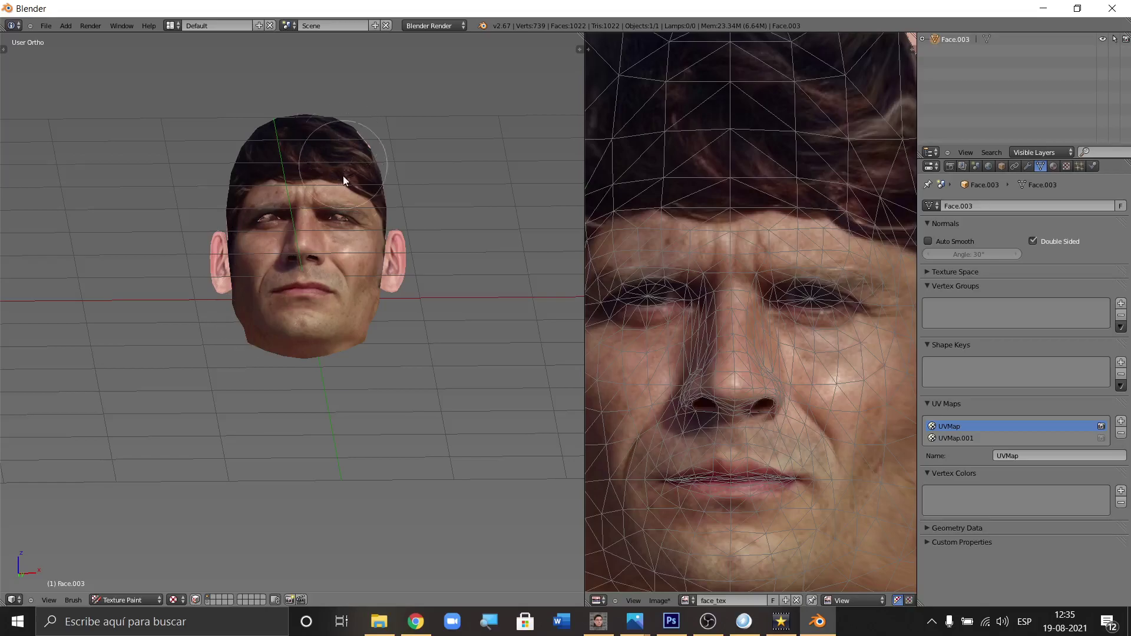
scroll(355, 278, down, 2)
middle_drag(349, 334, 353, 343)
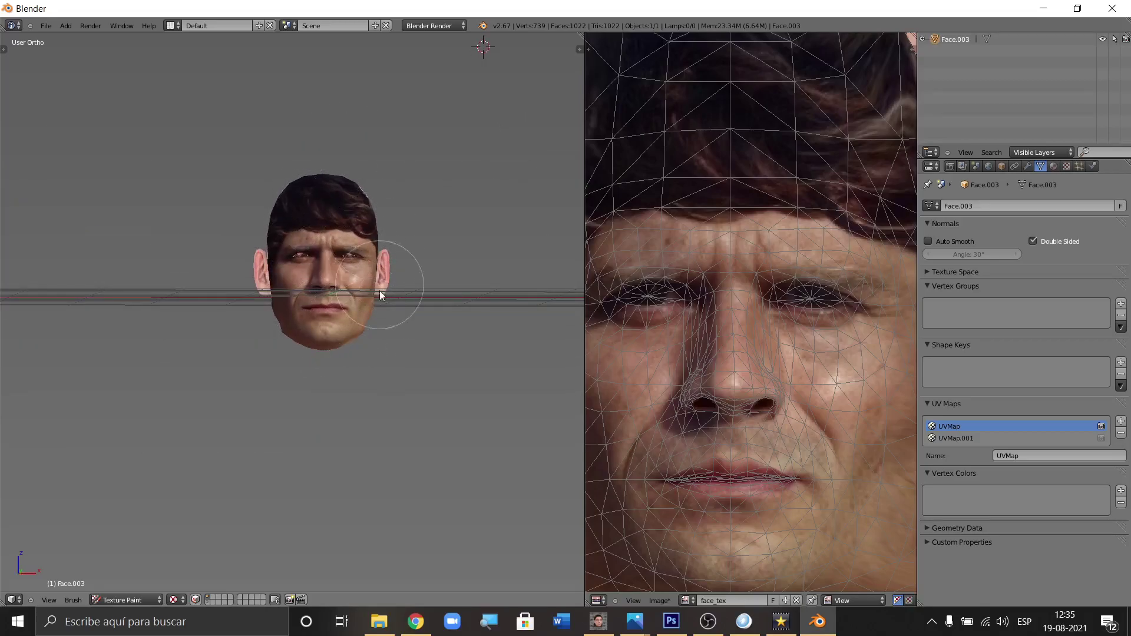
mouse_move(313, 306)
middle_down()
mouse_move(309, 319)
mouse_move(322, 264)
middle_up()
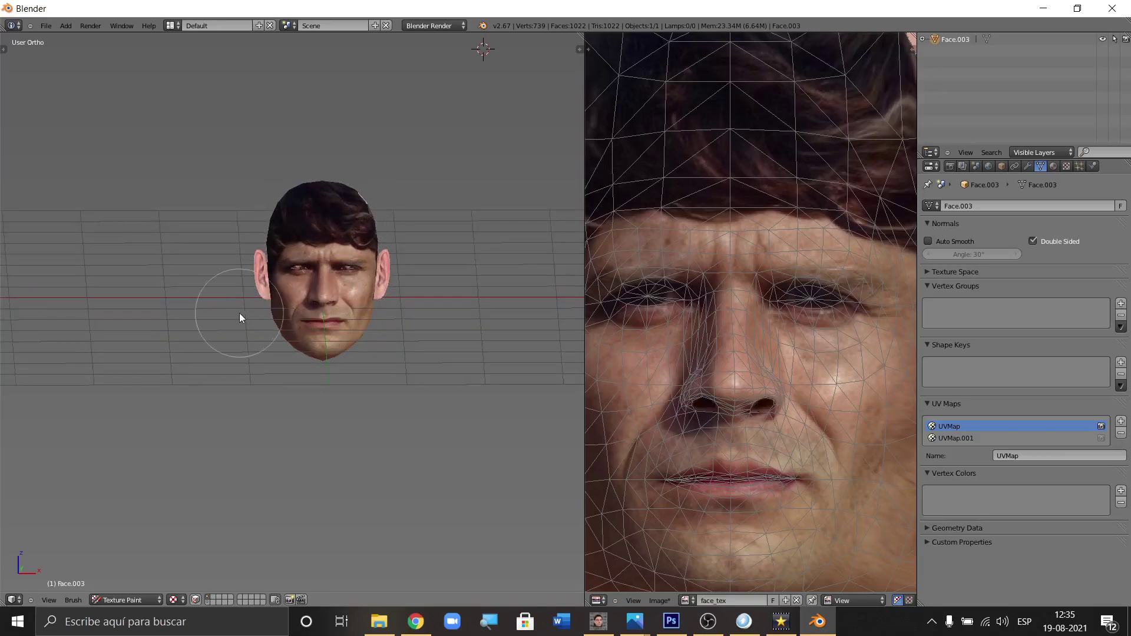
middle_drag(247, 316, 381, 318)
Step: Save the painted face texture as a PNG image named face_tex.png in the Dudu Georgesco folder
scroll(742, 327, down, 3)
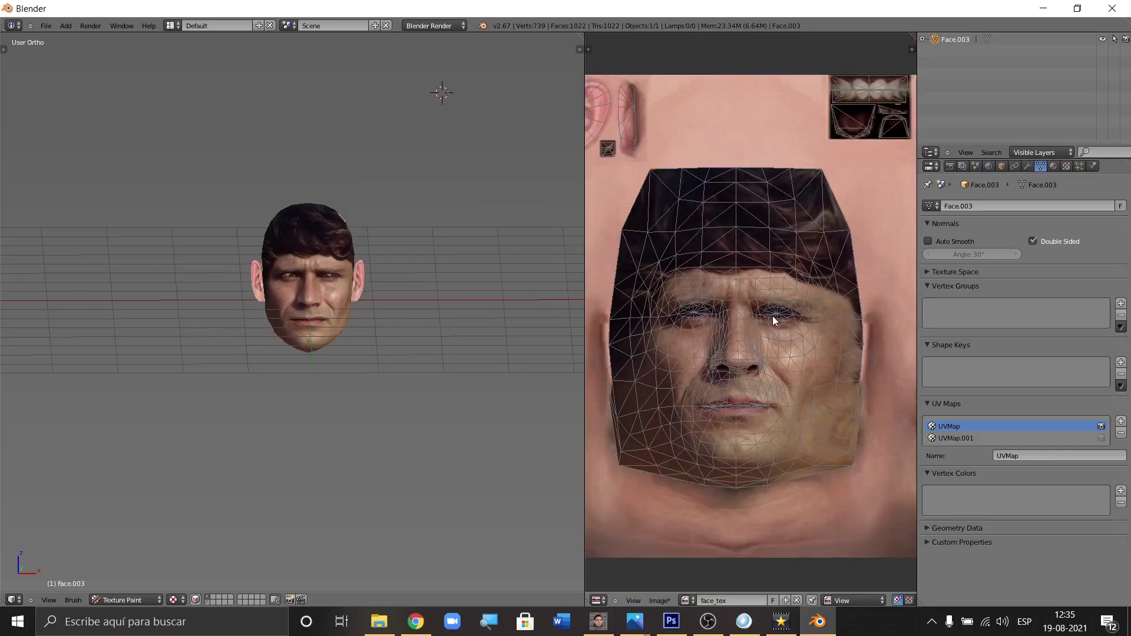
scroll(781, 318, down, 1)
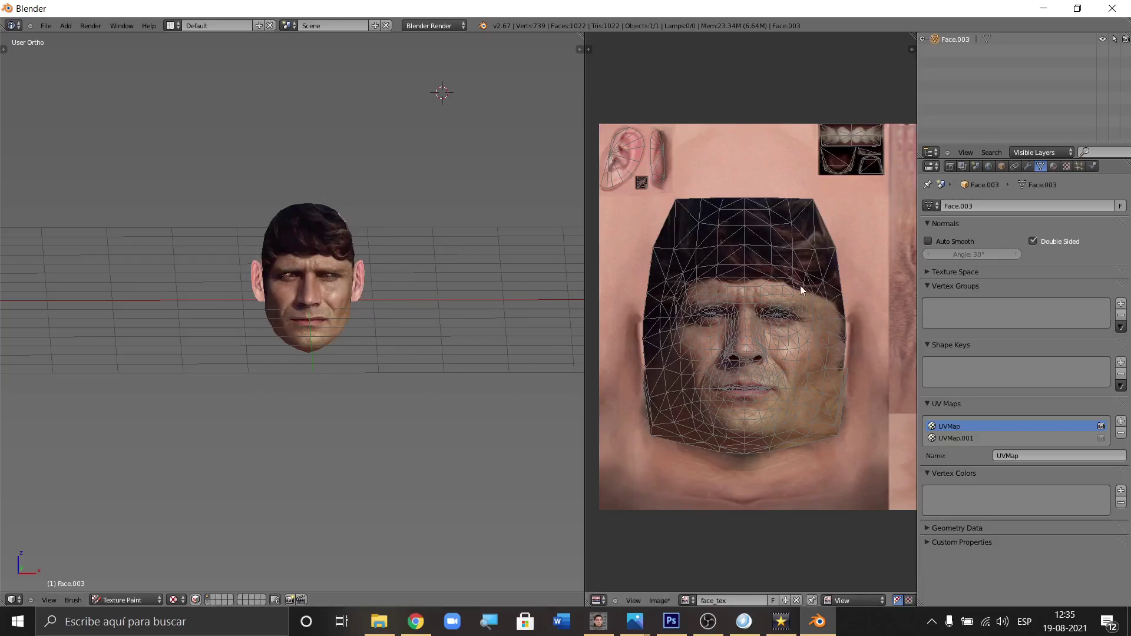
scroll(734, 283, down, 1)
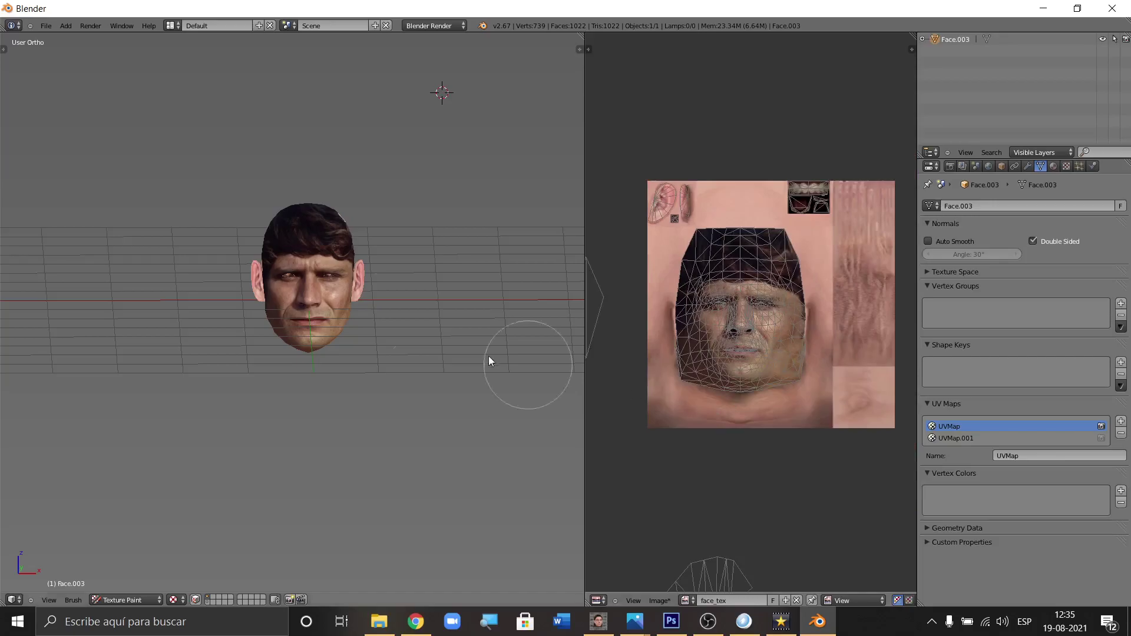
click(660, 601)
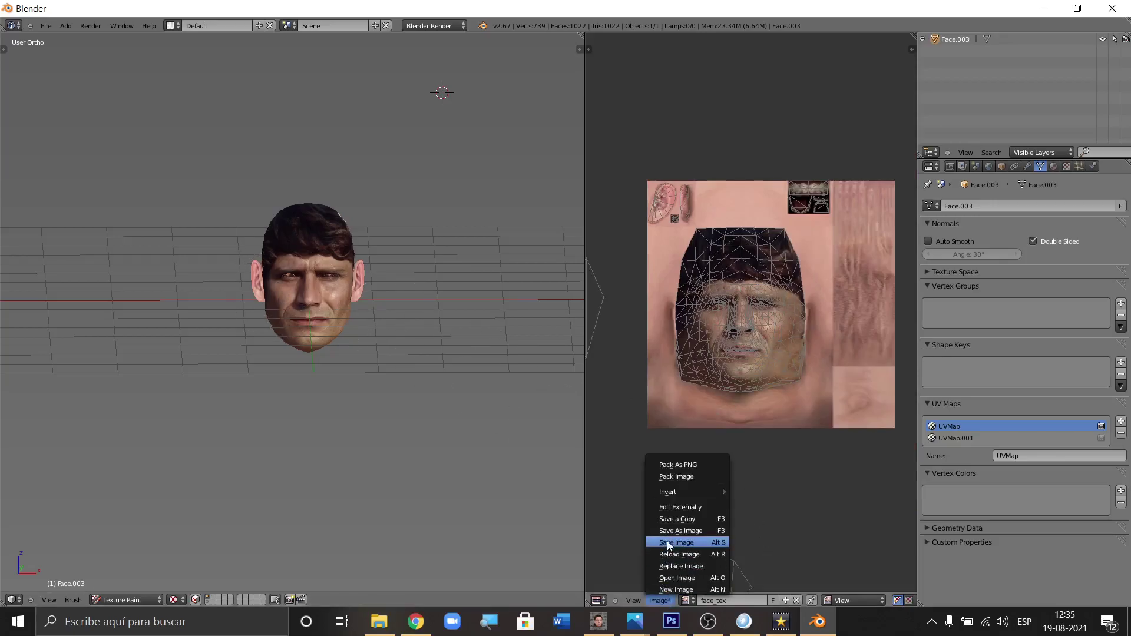
click(712, 529)
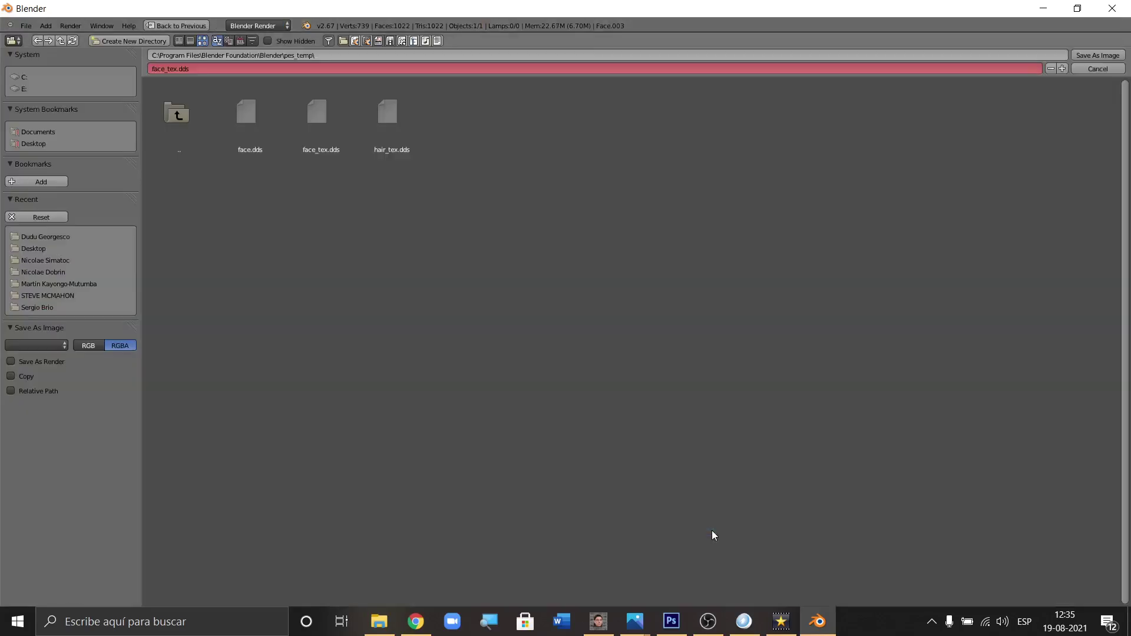
click(41, 345)
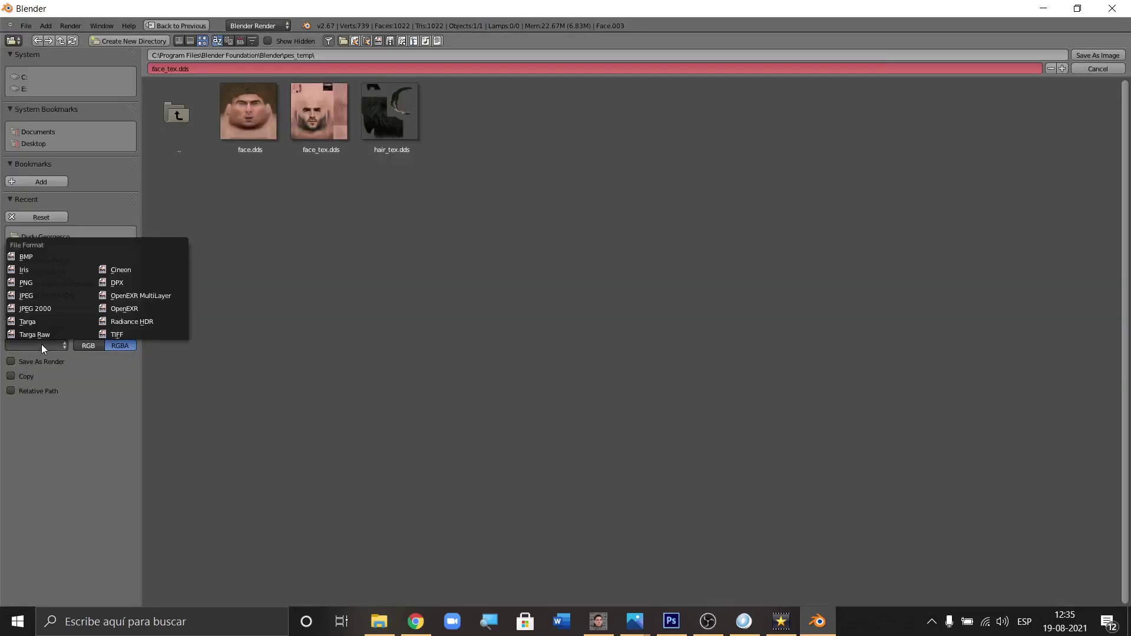
click(29, 288)
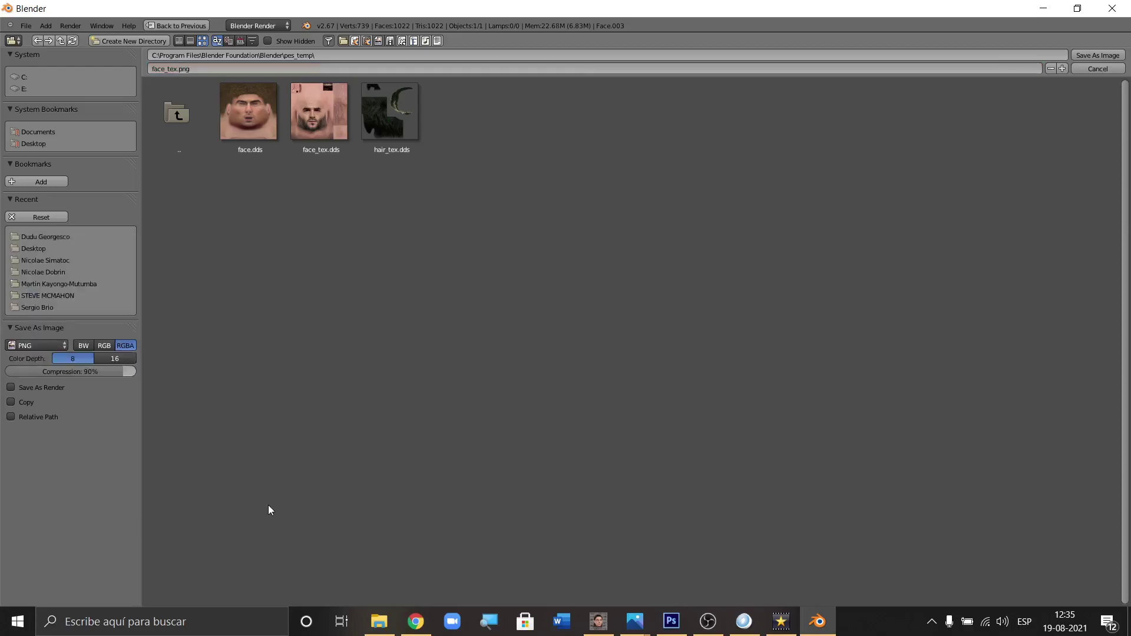
click(45, 237)
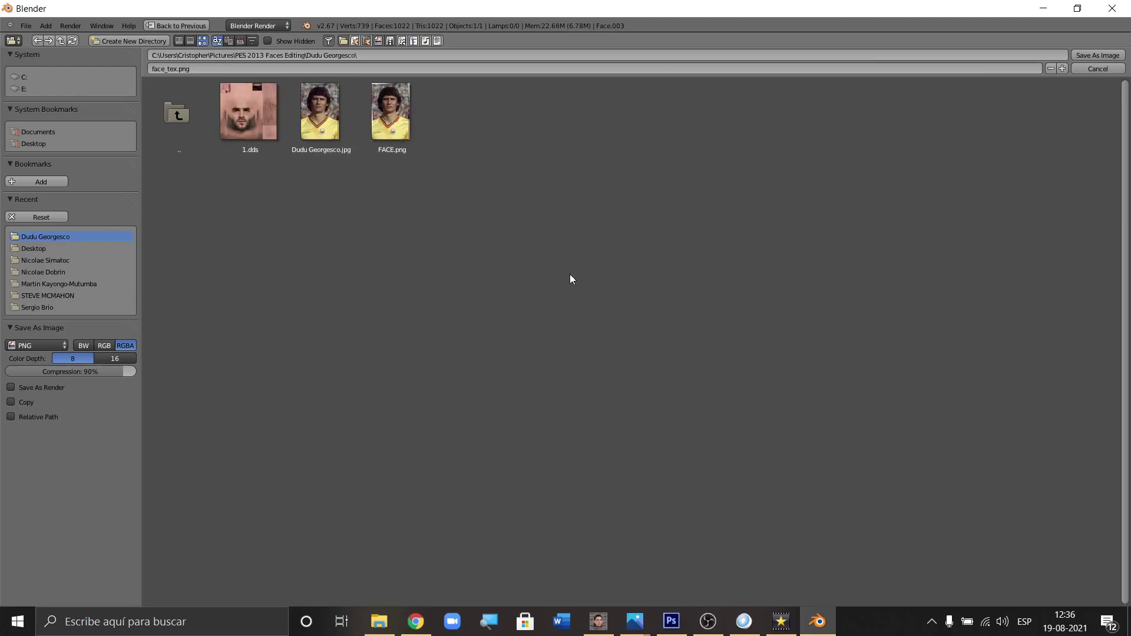
click(1084, 55)
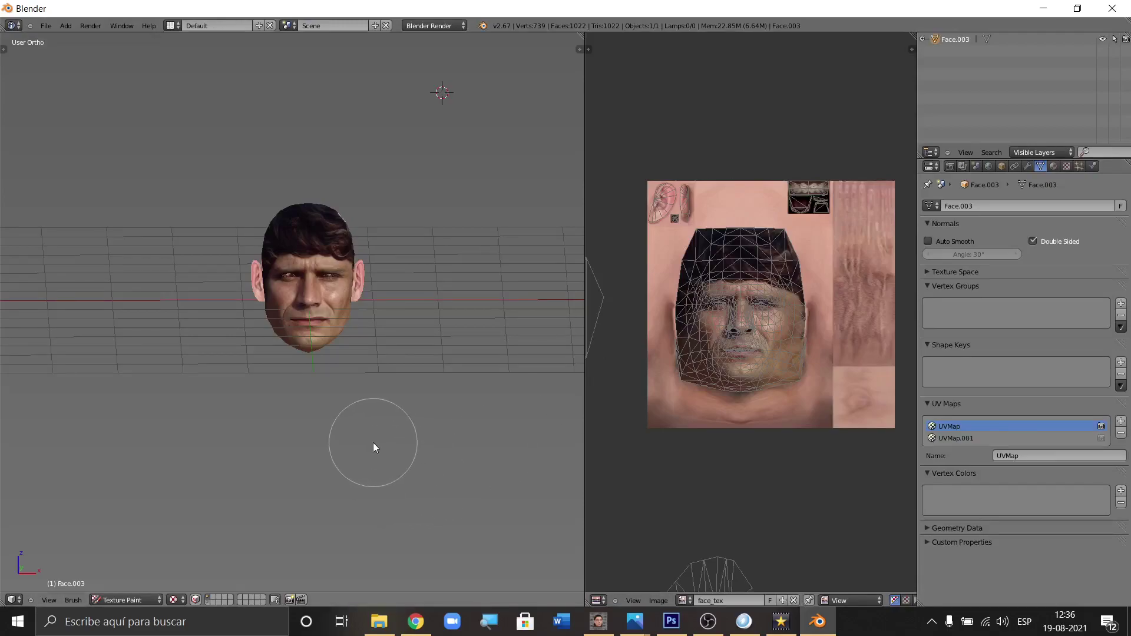
Step: Bring up the scene's PES Face/Hair Mod Tool settings and set the head to the front view
scroll(238, 434, down, 2)
scroll(384, 413, up, 1)
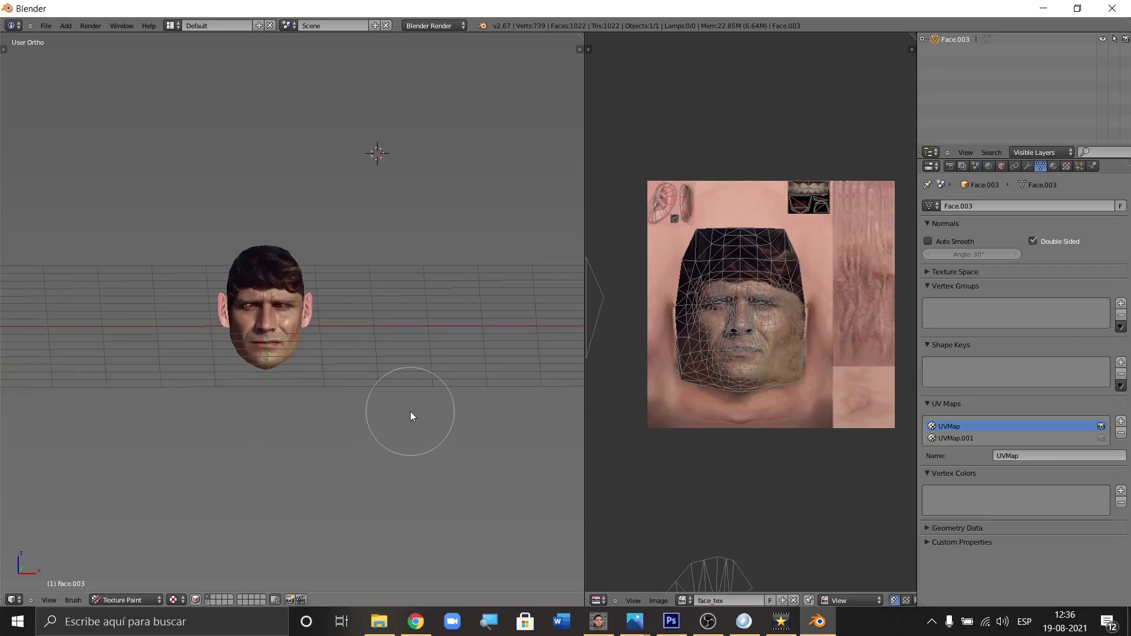
click(976, 166)
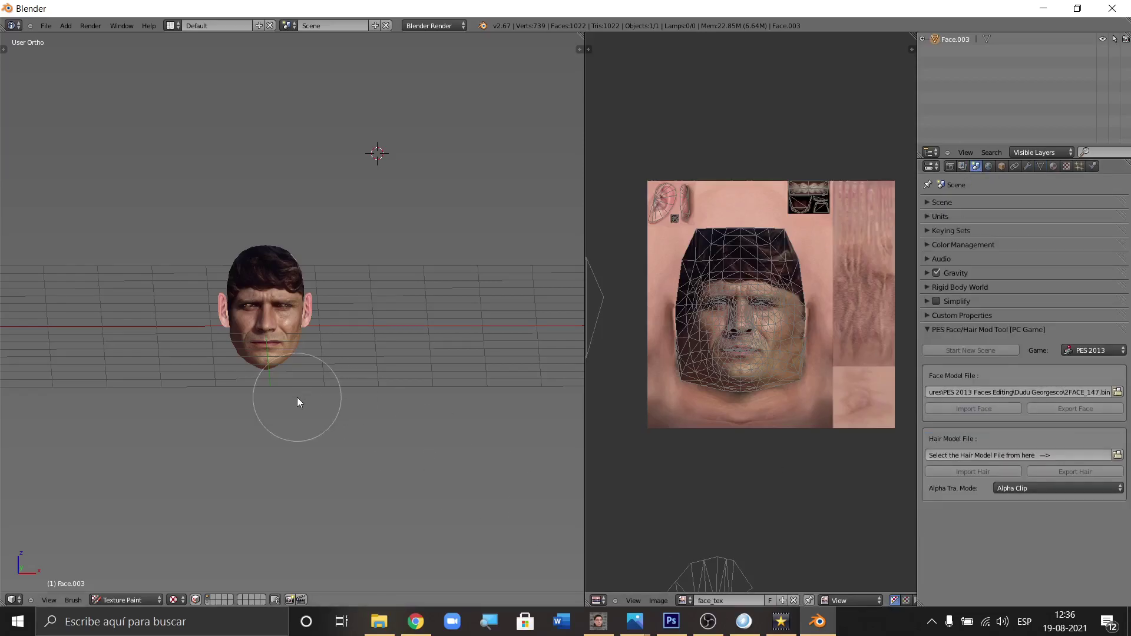
scroll(296, 389, down, 1)
scroll(296, 397, up, 1)
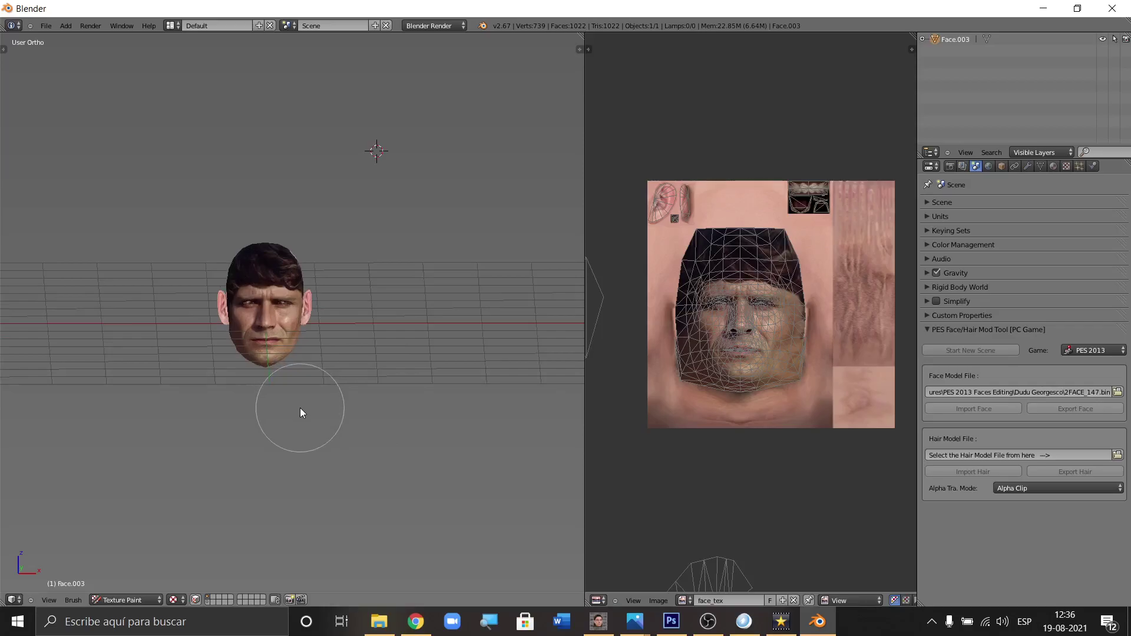
key(KP_1)
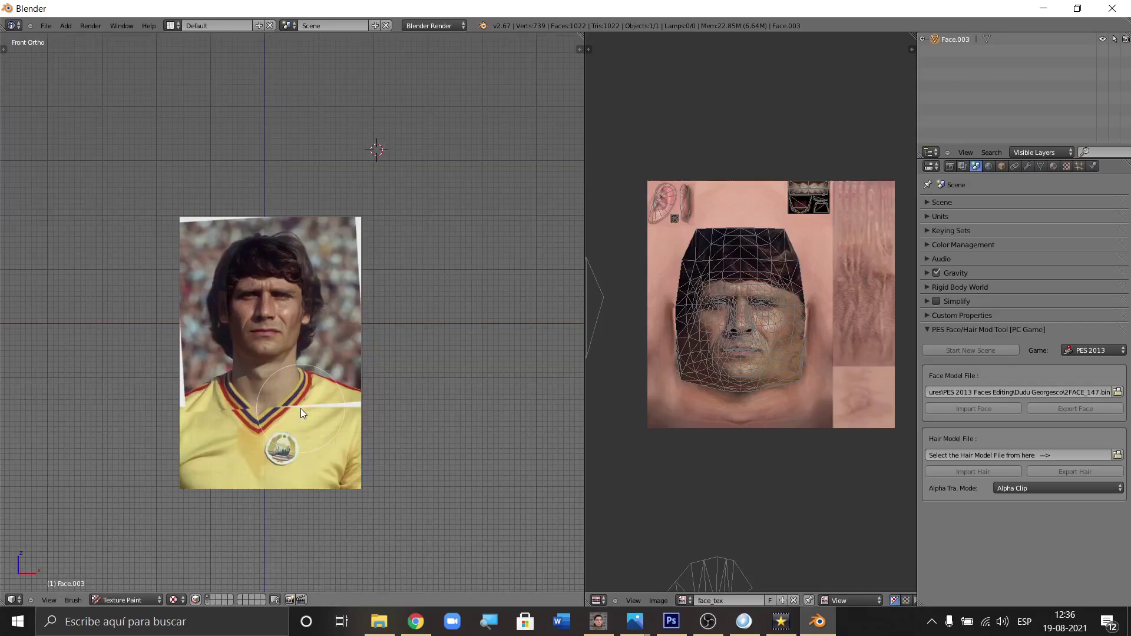
click(135, 600)
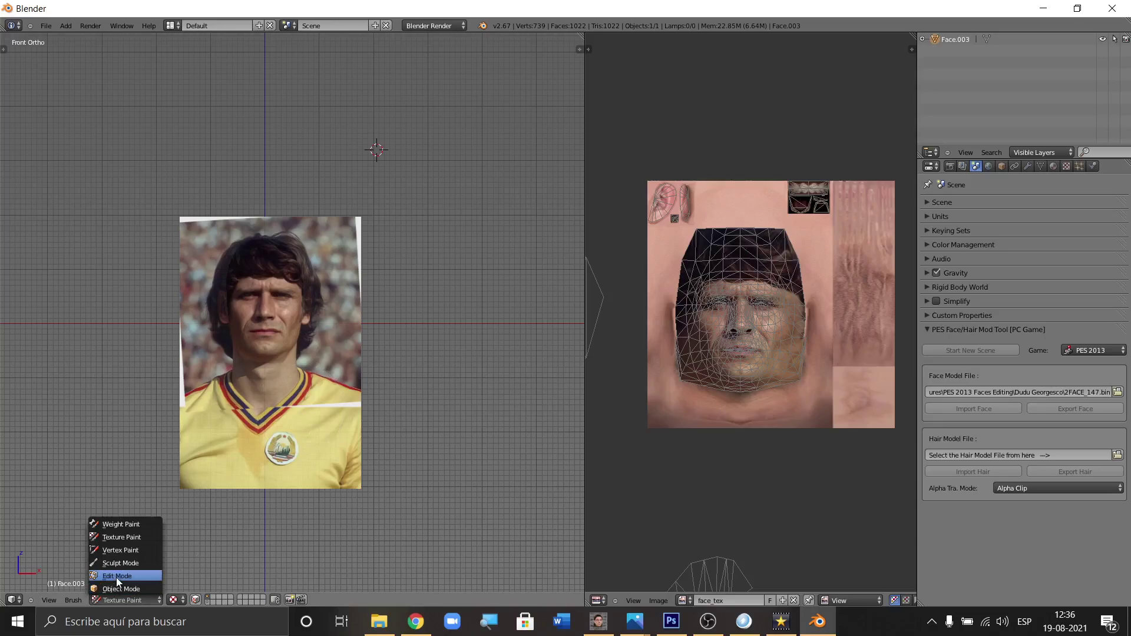
click(116, 576)
scroll(353, 318, down, 2)
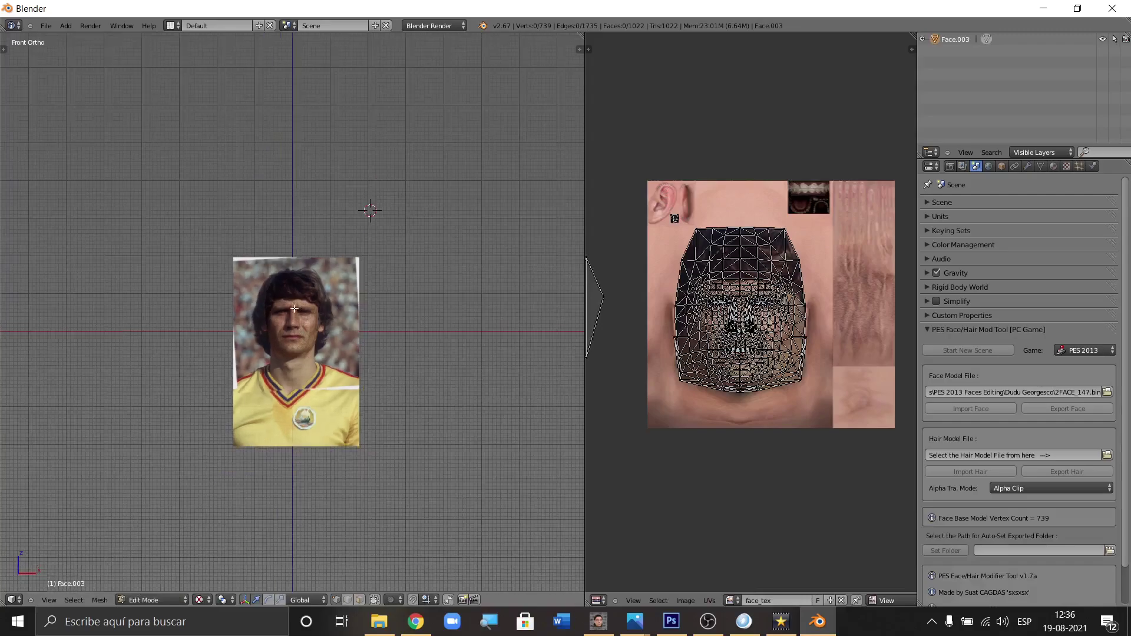
scroll(301, 321, up, 5)
scroll(302, 321, up, 2)
scroll(301, 321, down, 2)
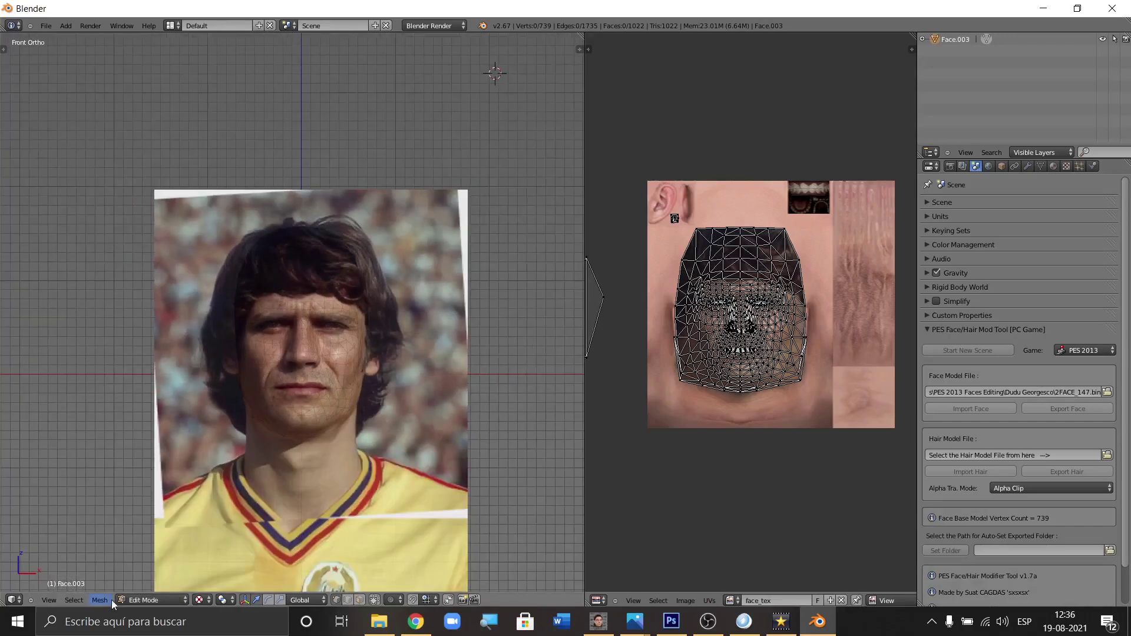
Step: Switch the face model to Object Mode and check the finished face texture up close
click(142, 598)
click(139, 589)
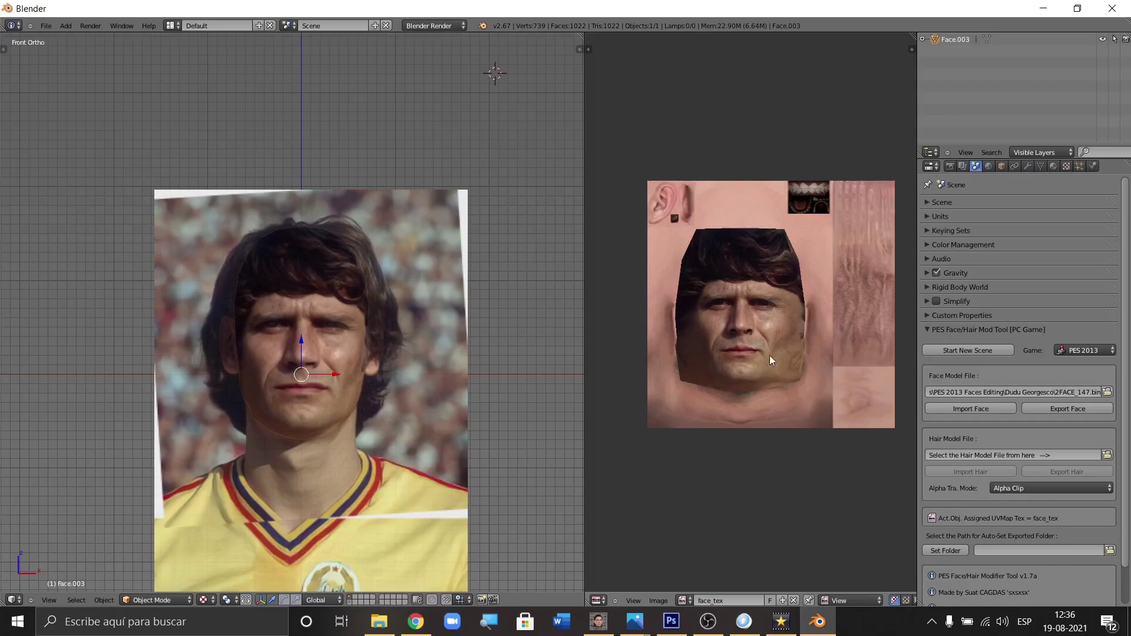
scroll(755, 310, up, 4)
scroll(755, 309, down, 1)
scroll(741, 326, up, 3)
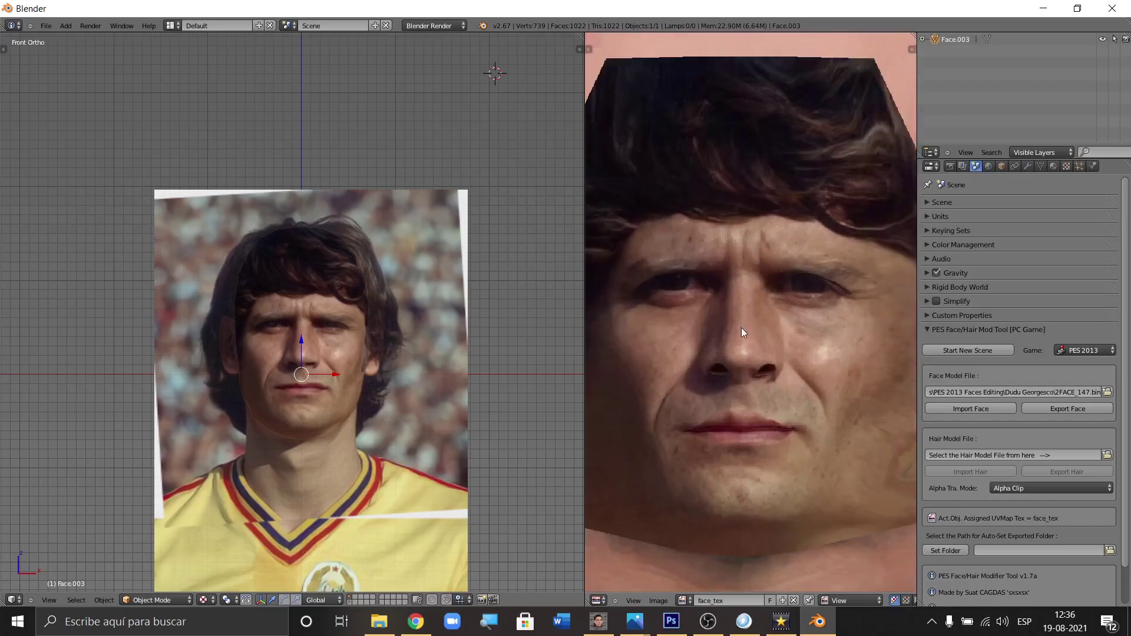
scroll(742, 333, down, 3)
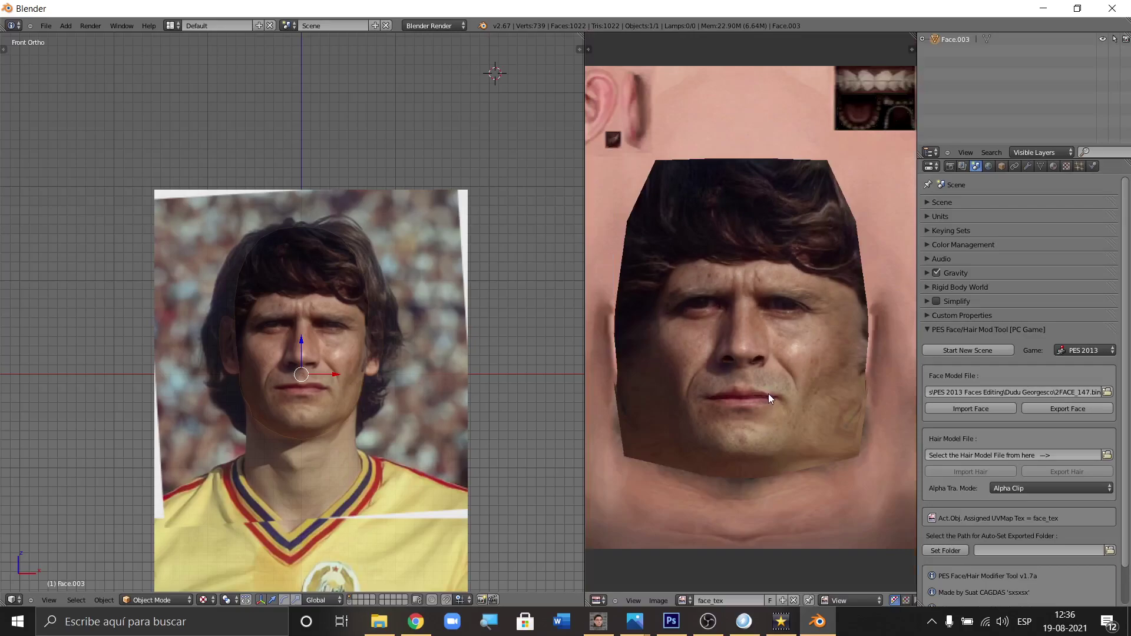
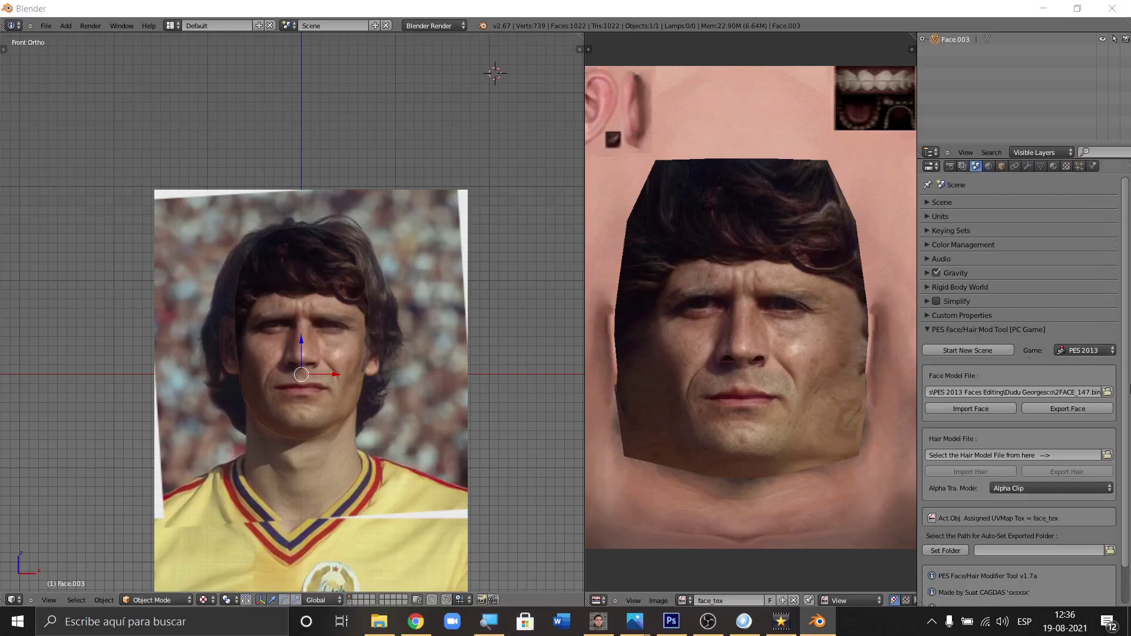
Step: Change the face model's file name to Dudu Georgesco_147.bin and export the face
click(1053, 415)
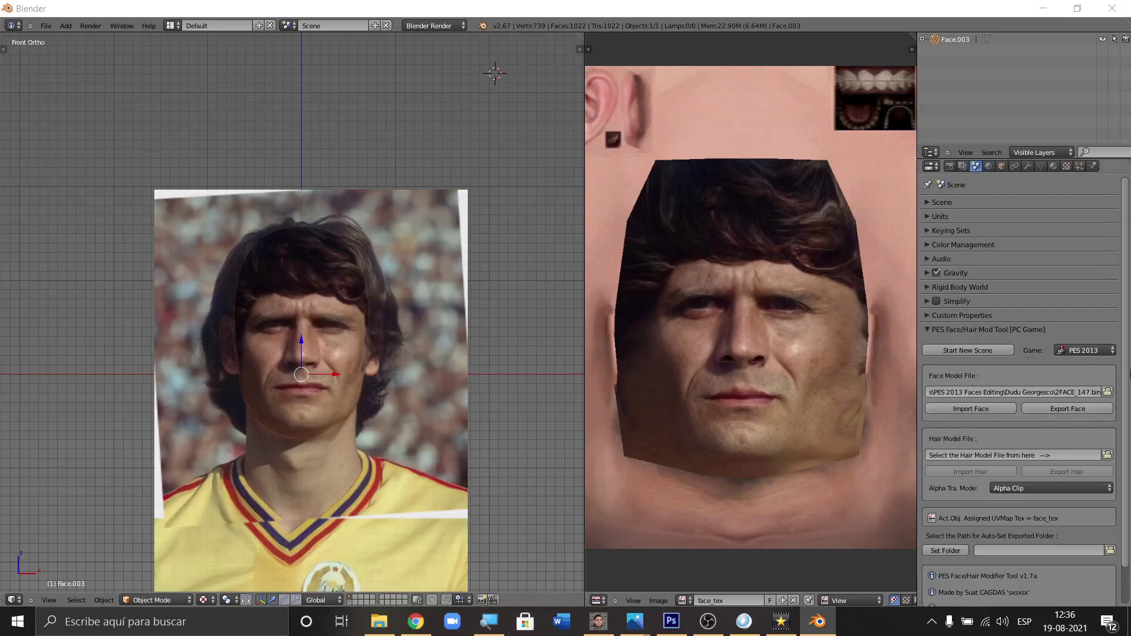
click(1075, 392)
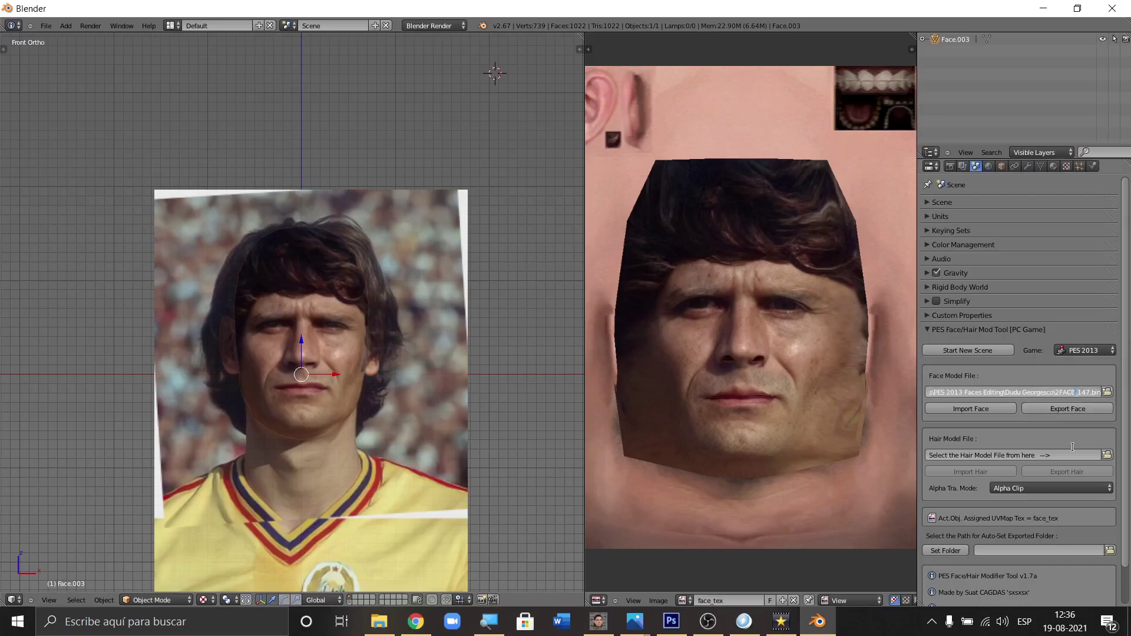
key(BackSpace)
key(BackSpace)
key(BackSpace)
key(BackSpace)
key(BackSpace)
text(Dudu Georgescu)
key(Return)
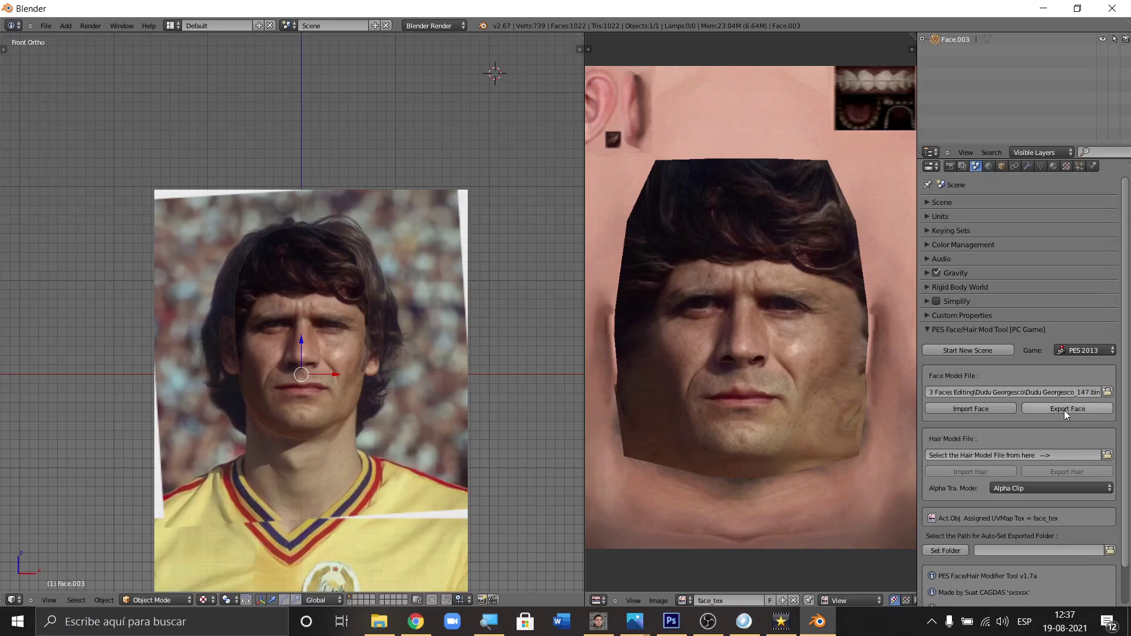
click(1065, 409)
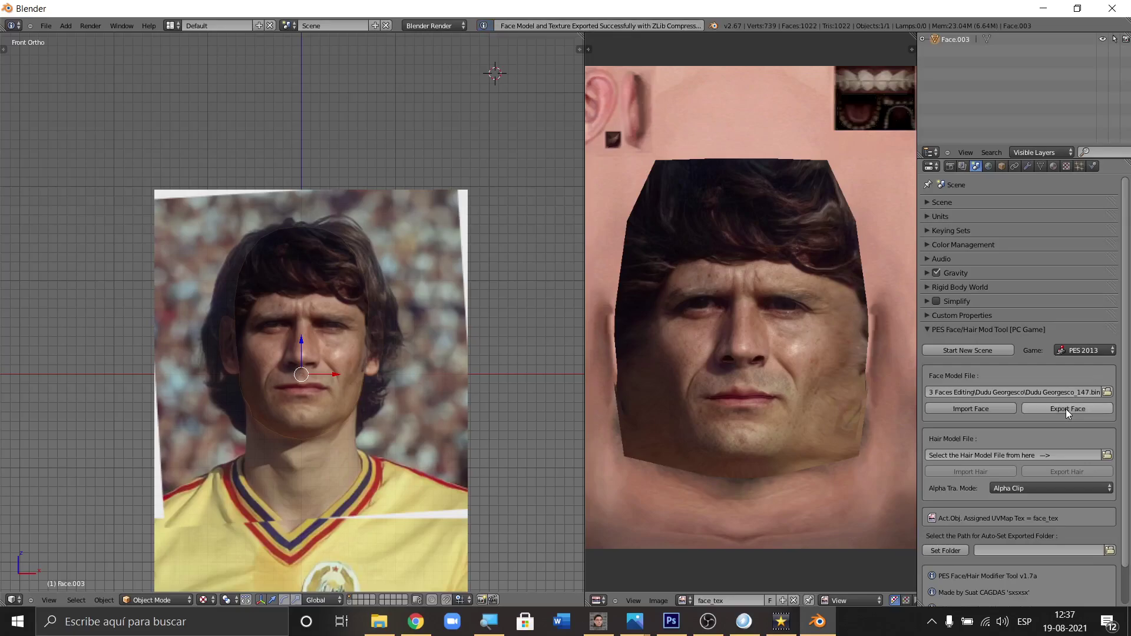
click(1066, 409)
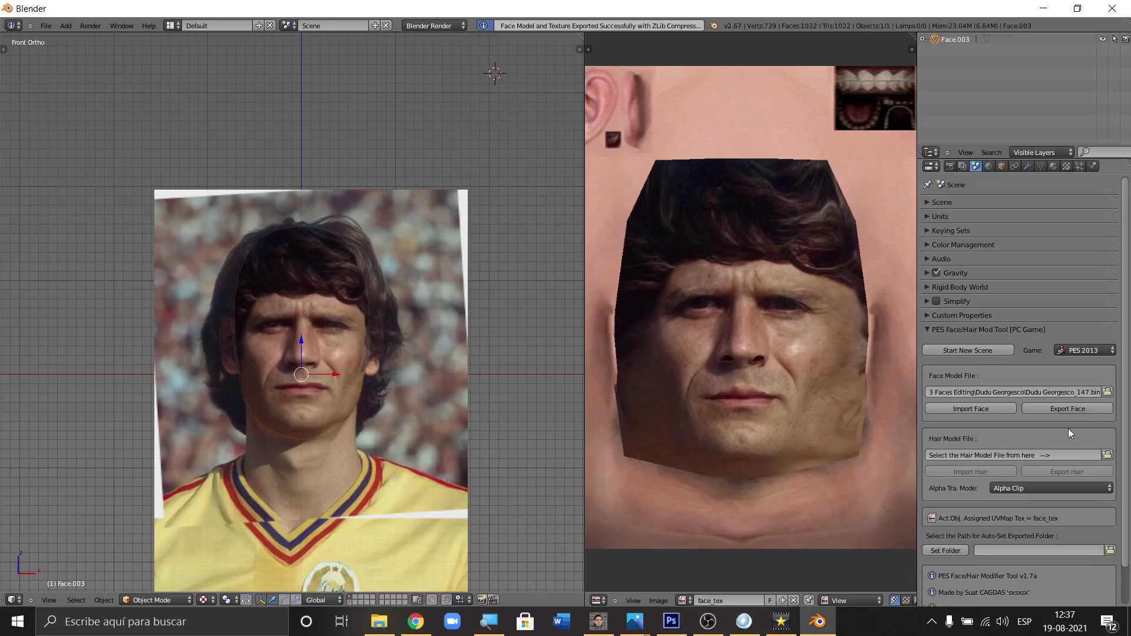
Step: Change the face model's file name to Dudu Georgesco_face.bin and export the face again
click(1087, 393)
key(BackSpace)
key(BackSpace)
key(BackSpace)
text(1)
text(ace)
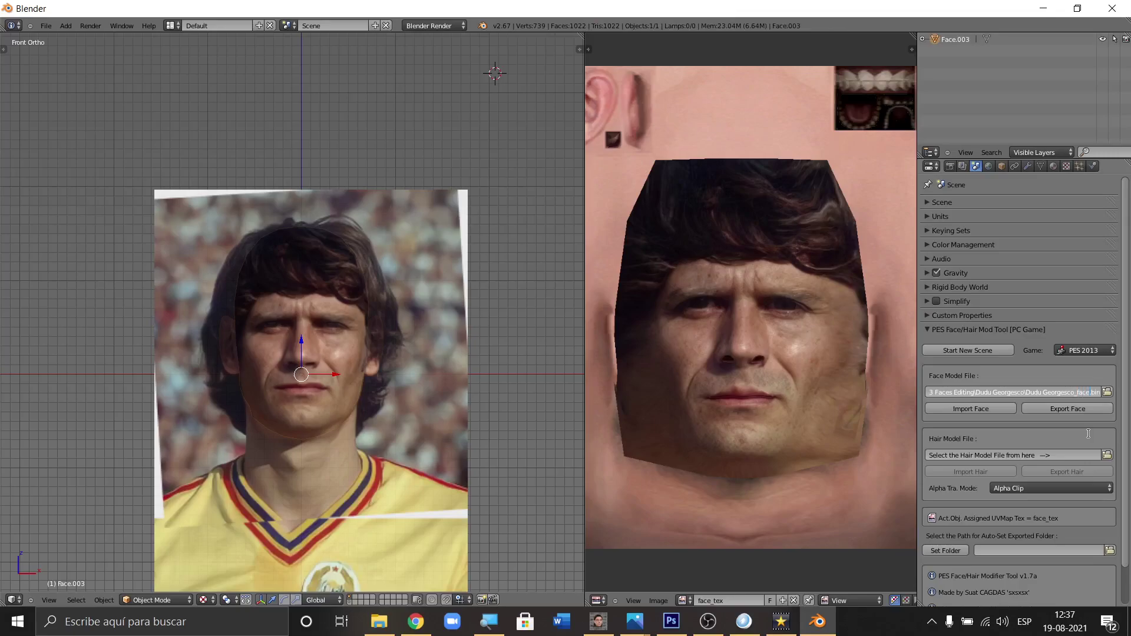
key(Return)
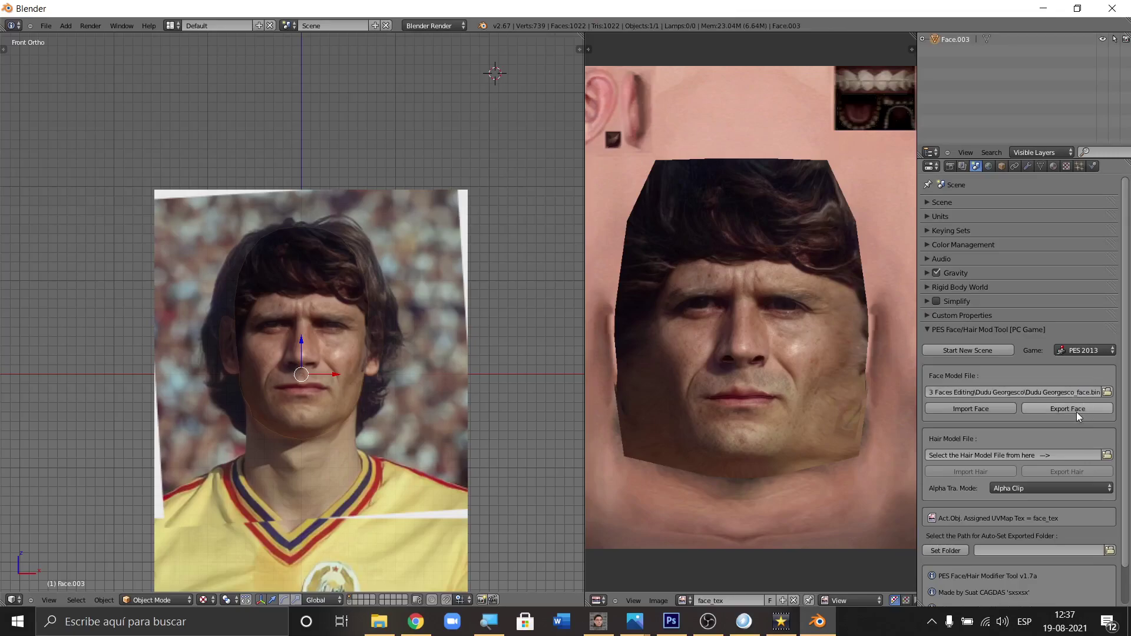
click(1076, 410)
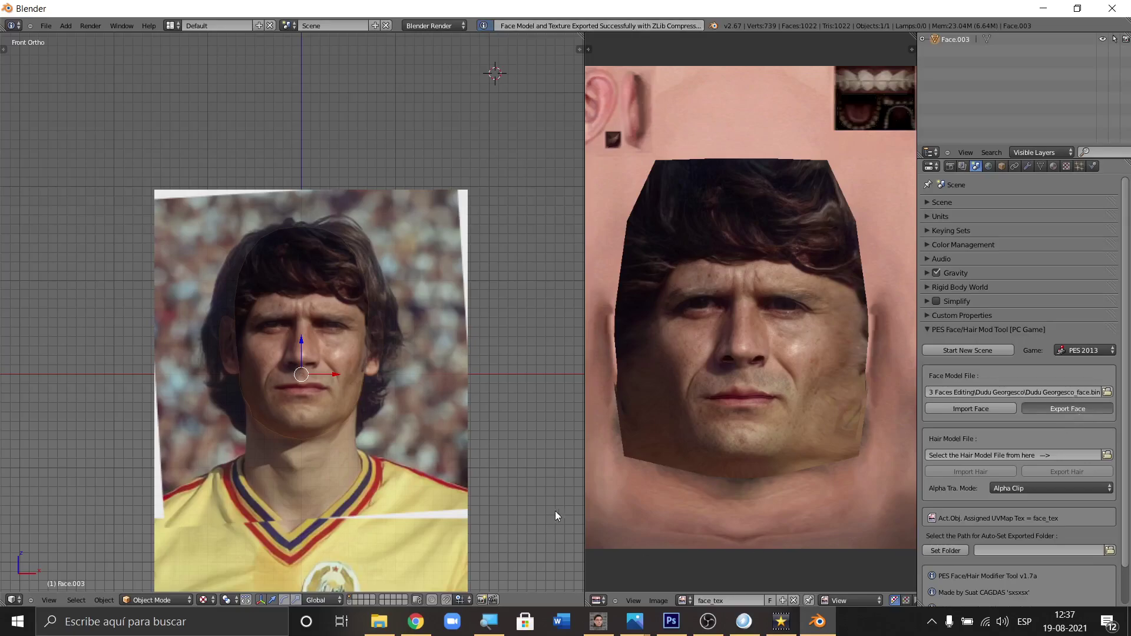
scroll(1020, 471, down, 2)
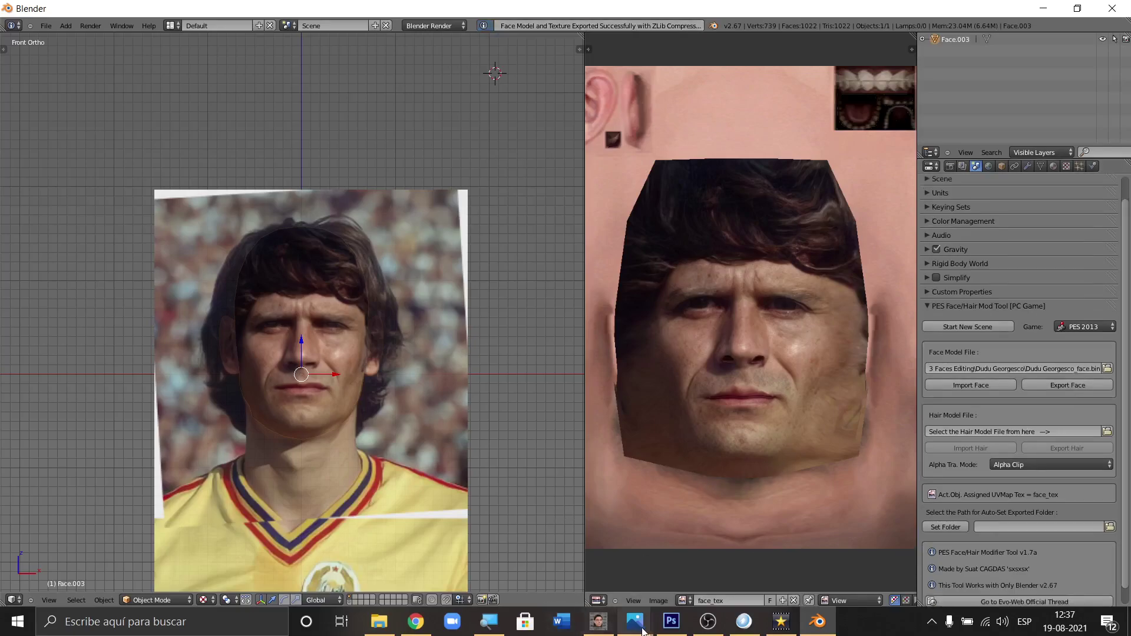
right_click(489, 622)
click(493, 588)
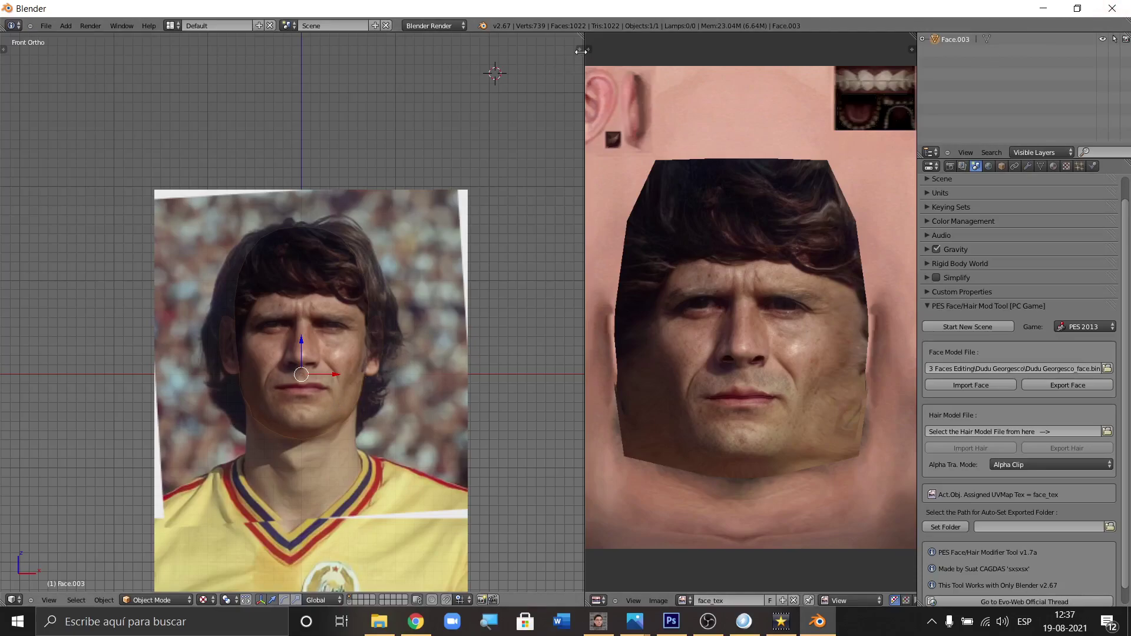
Step: Set the opacity of the FACE.png background image to 0 and check the head from the front
key(n)
drag(550, 426, 373, 429)
middle_drag(239, 383, 224, 347)
scroll(218, 352, down, 3)
scroll(223, 345, up, 3)
key(KP_1)
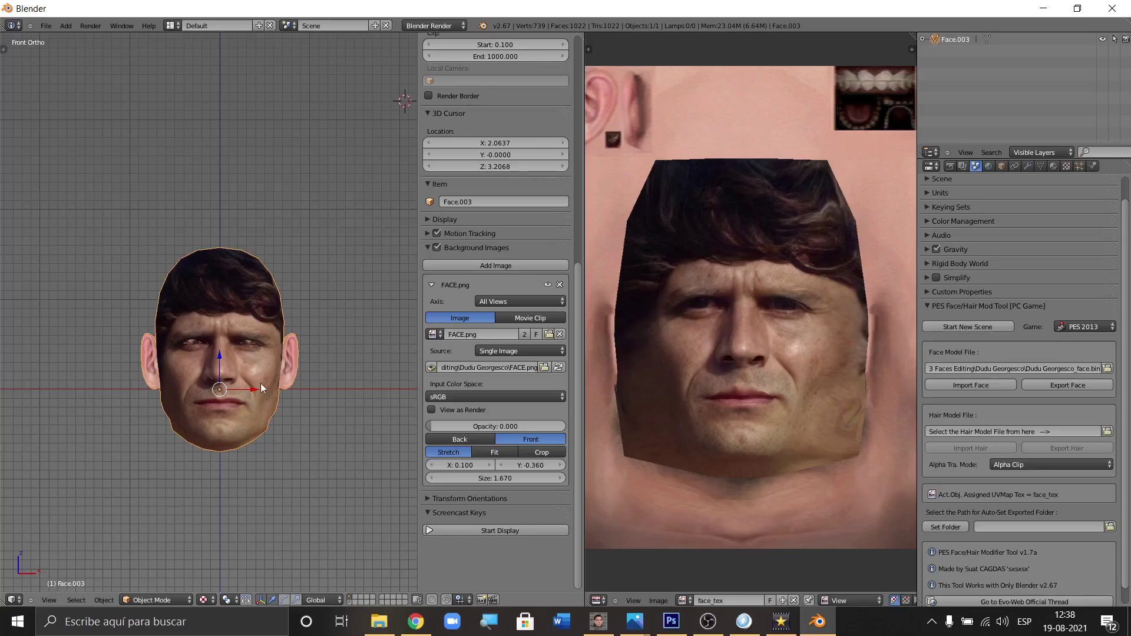
mouse_move(273, 383)
middle_down()
mouse_move(184, 377)
mouse_move(235, 437)
mouse_move(265, 499)
mouse_move(278, 340)
mouse_move(273, 371)
middle_up()
key(KP_1)
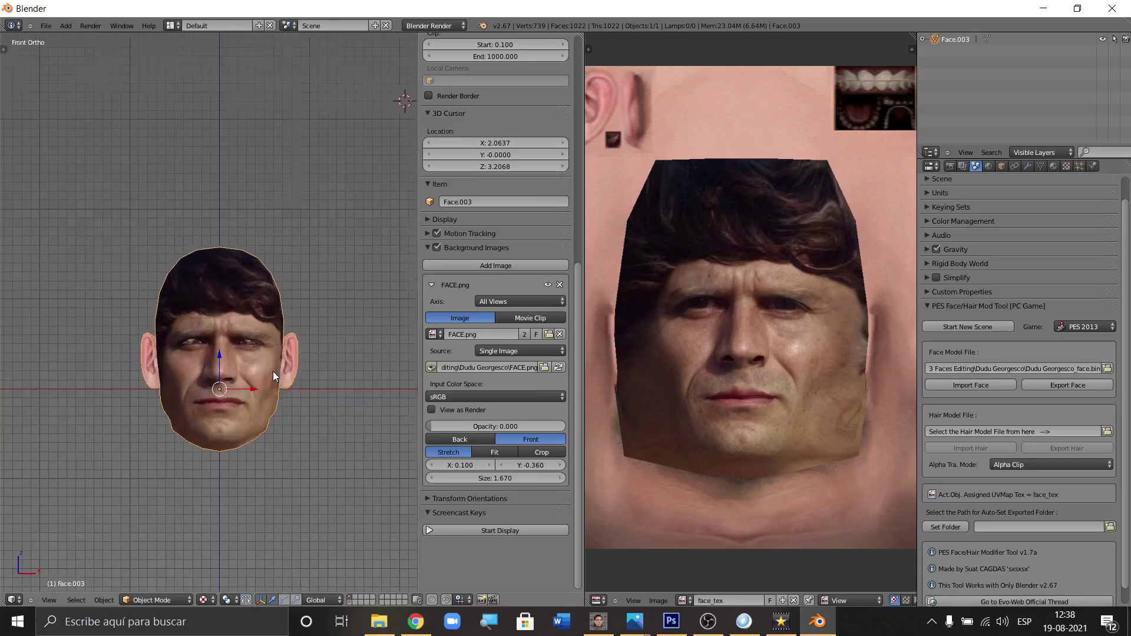
Step: View the head from the right side and from the top using the preset viewpoints
click(50, 600)
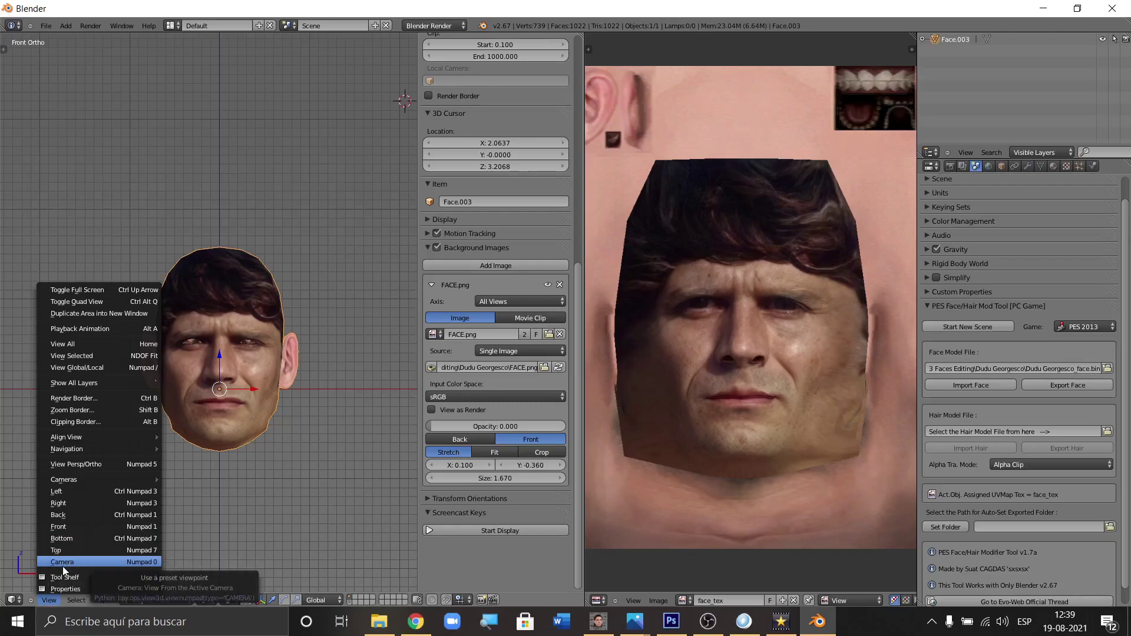
shift+middle_drag(240, 296, 240, 304)
key(KP_3)
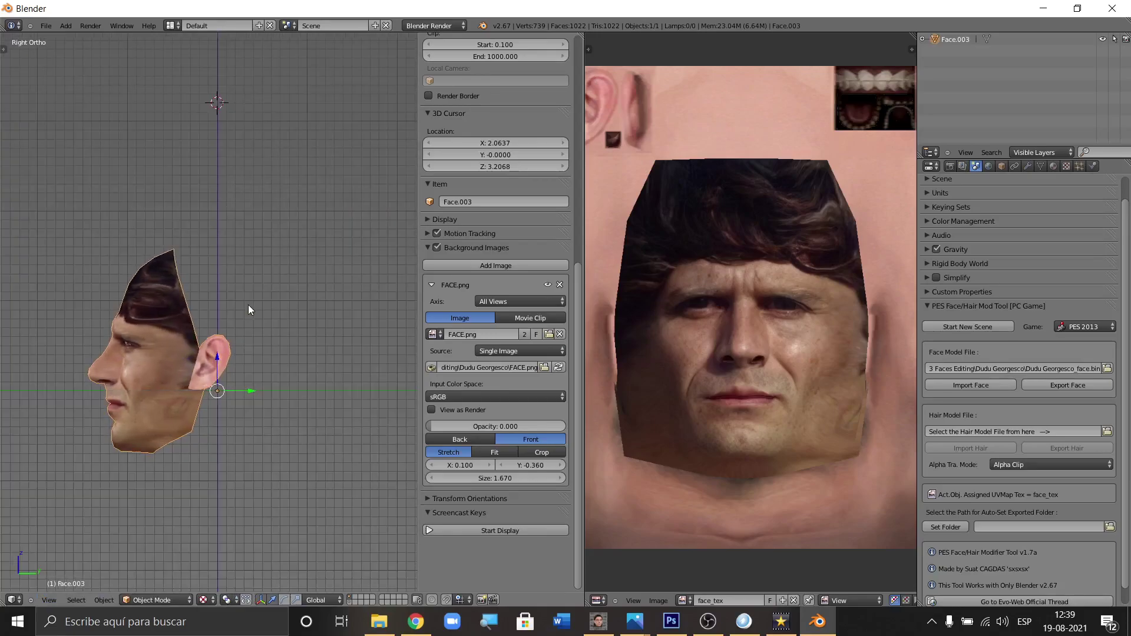
key(KP_7)
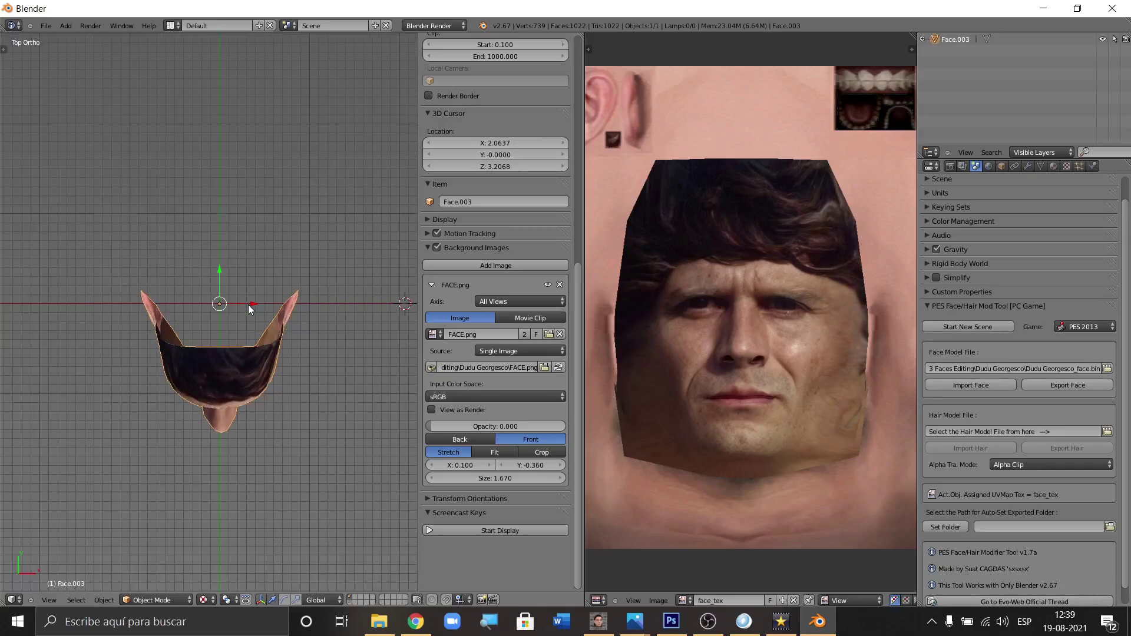
Step: Check the head from the back, left side, front and bottom using the preset viewpoints
key(ctrl+KP_1)
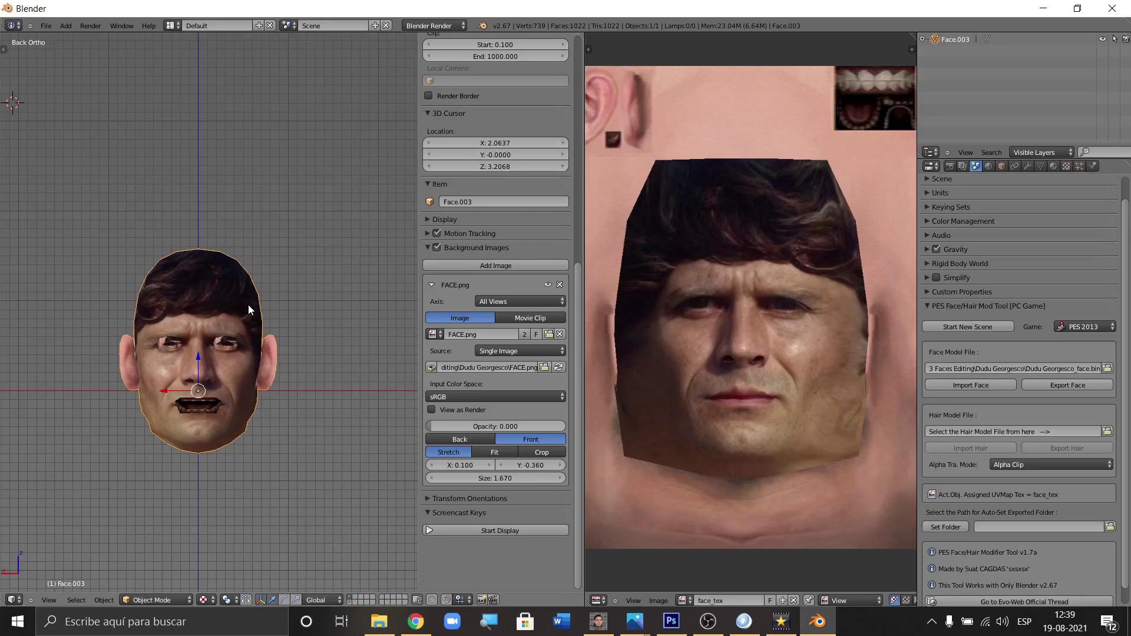
key(ctrl+KP_3)
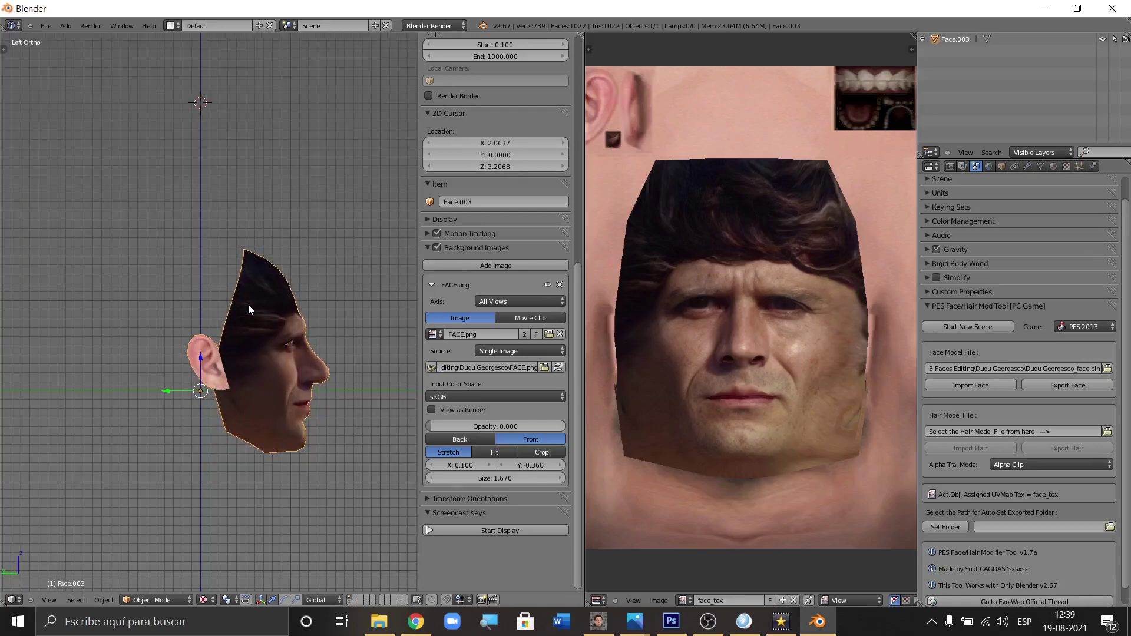
key(KP_1)
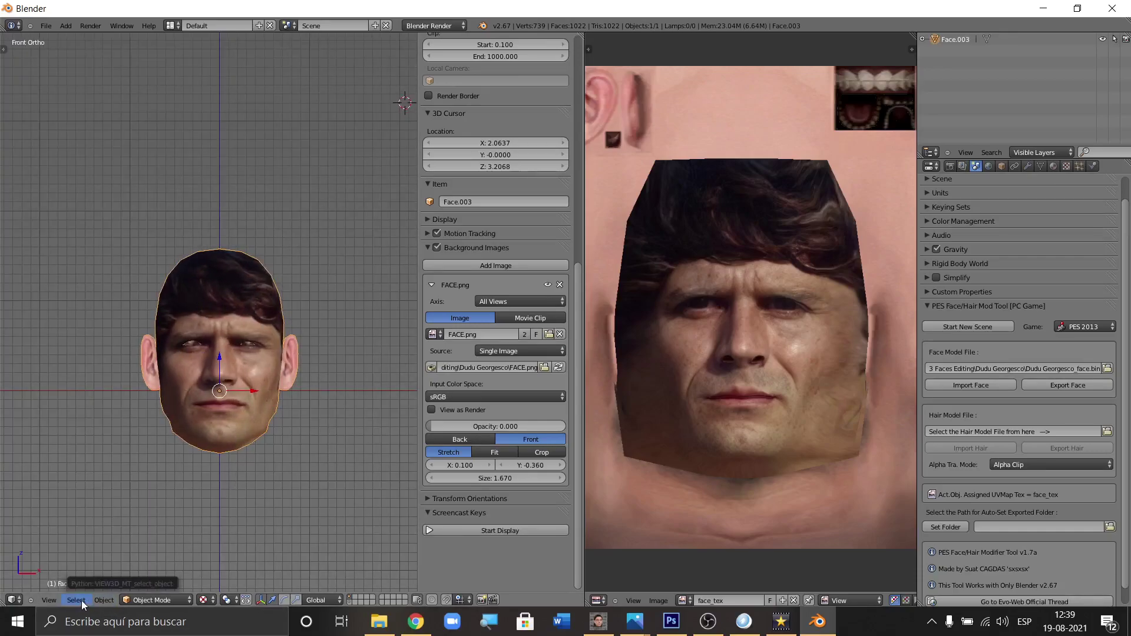
click(48, 600)
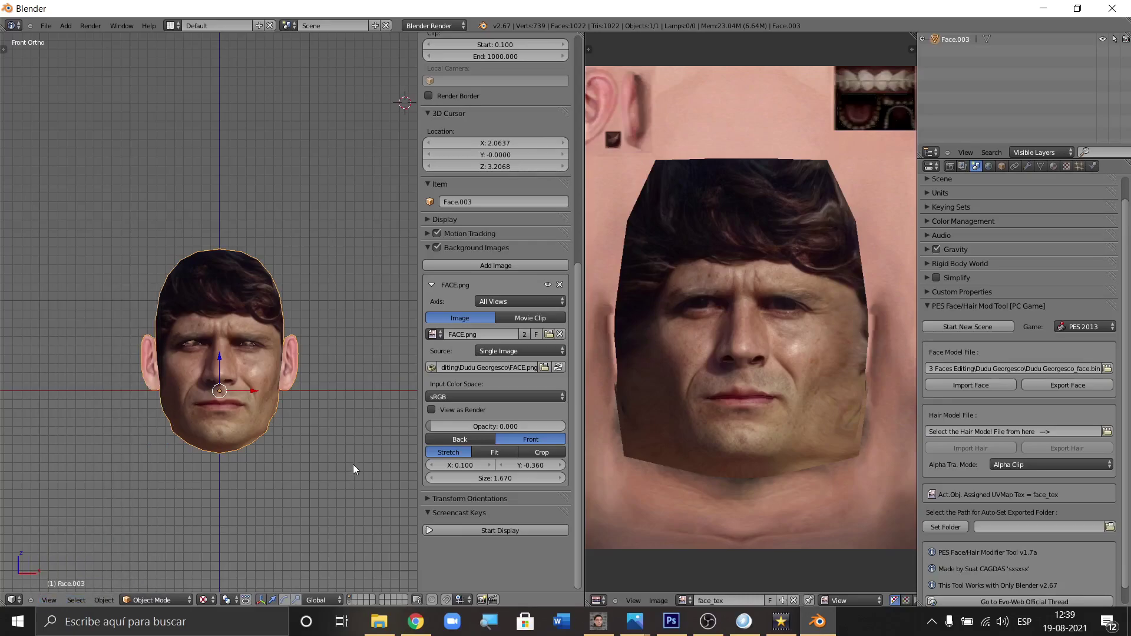
key(ctrl+KP_7)
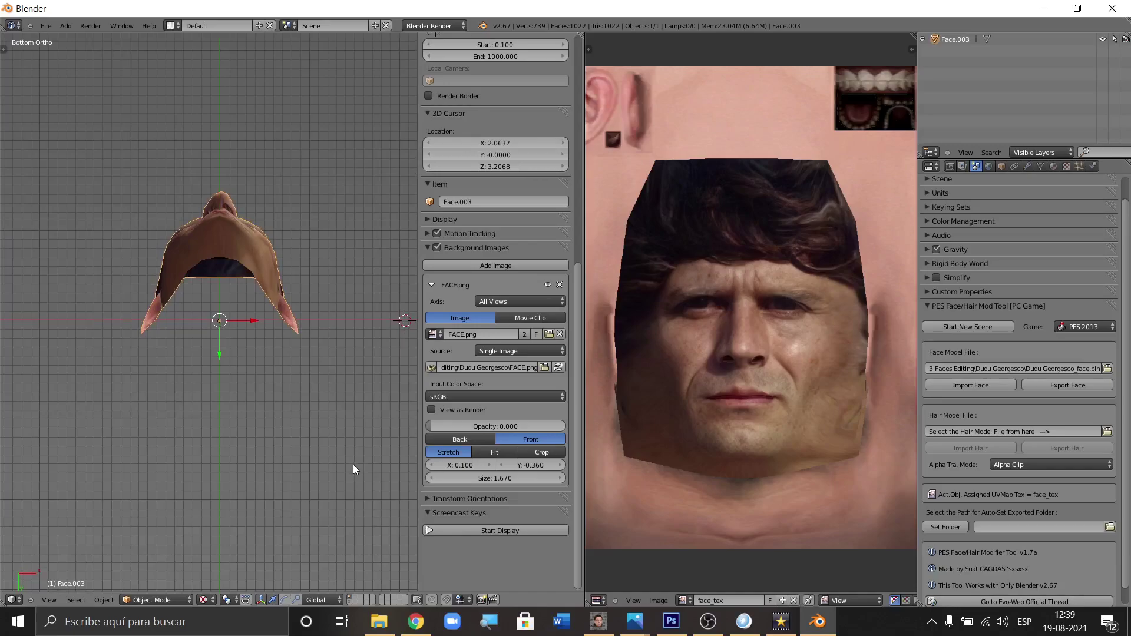
Step: Return to the front view of the head and set the FACE.png background image's opacity to 0.812
key(KP_1)
scroll(224, 361, up, 3)
scroll(224, 361, down, 2)
scroll(229, 388, up, 2)
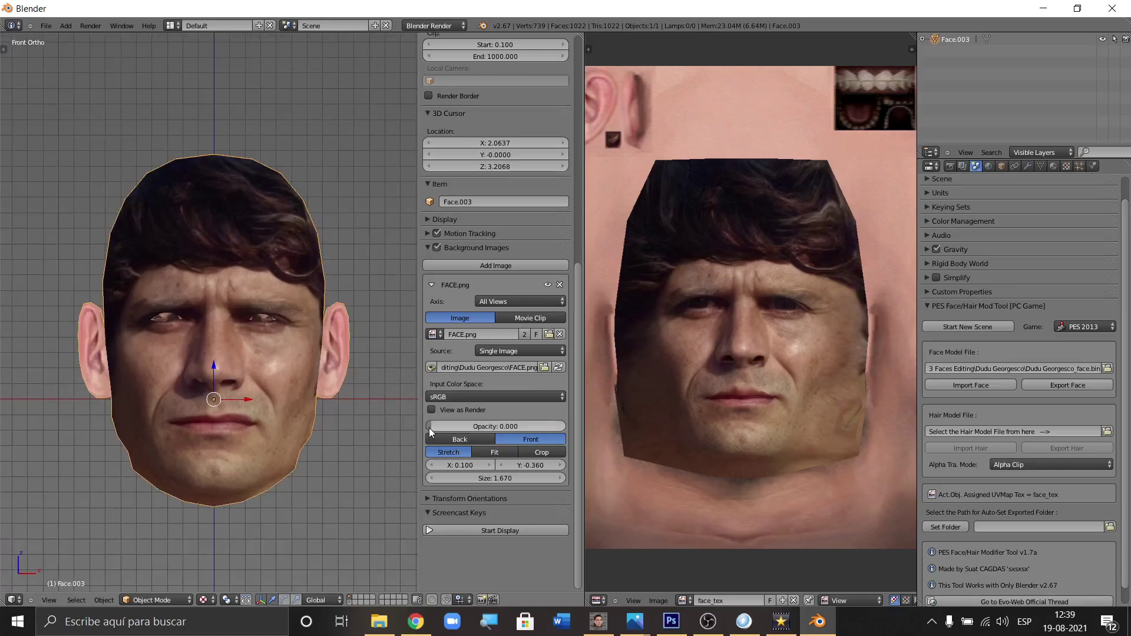
drag(429, 428, 538, 422)
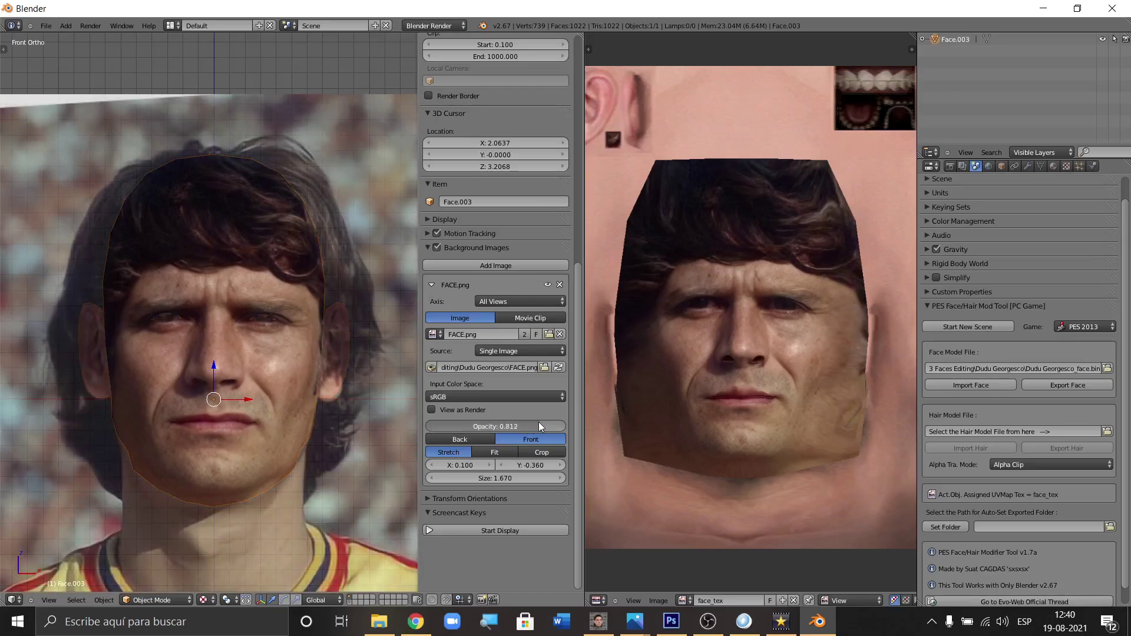
Step: Inspect the head at an angle from below, and compare it with the reference photo from the front
middle_drag(187, 370, 244, 278)
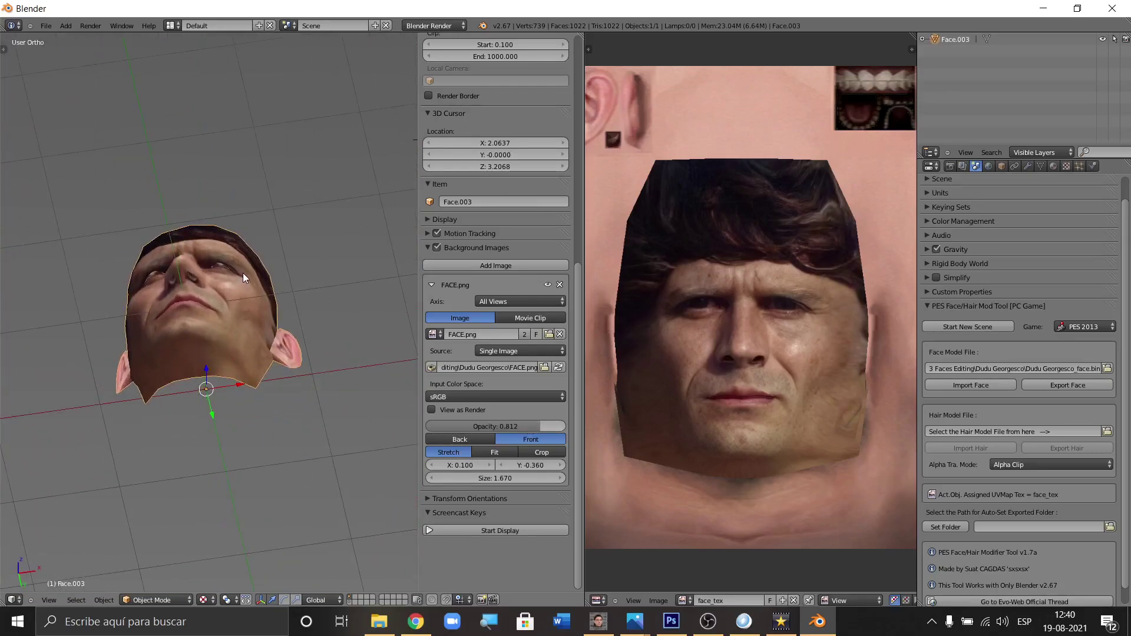
key(KP_1)
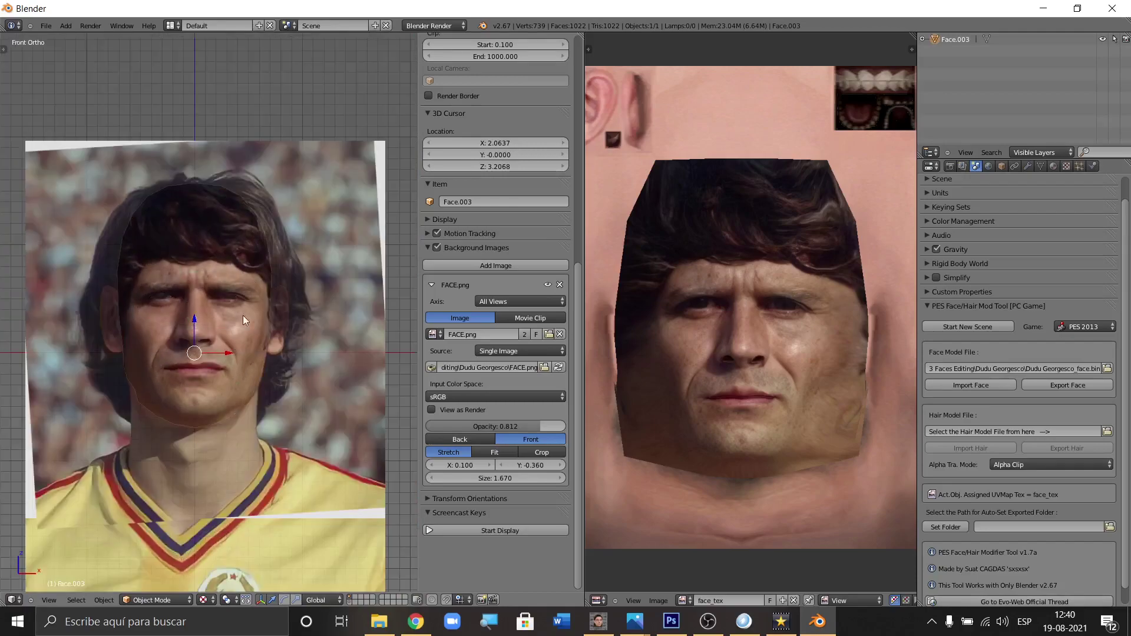
scroll(291, 299, down, 1)
scroll(284, 395, up, 1)
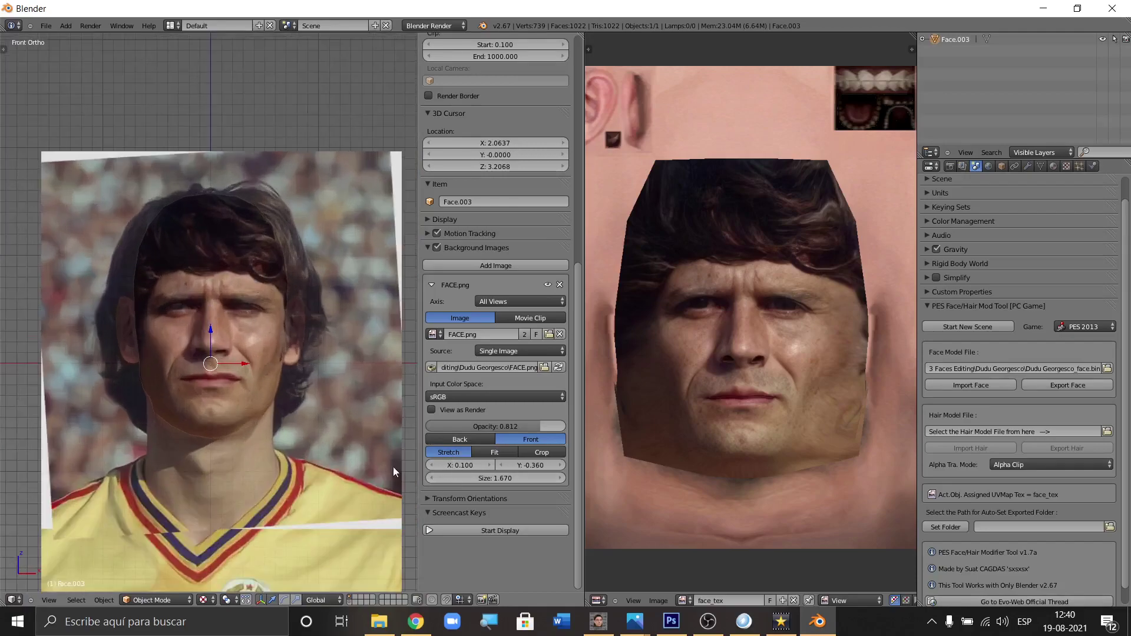
Step: Minimize Blender, switch to Photoshop and close the FACE.png document
click(1043, 9)
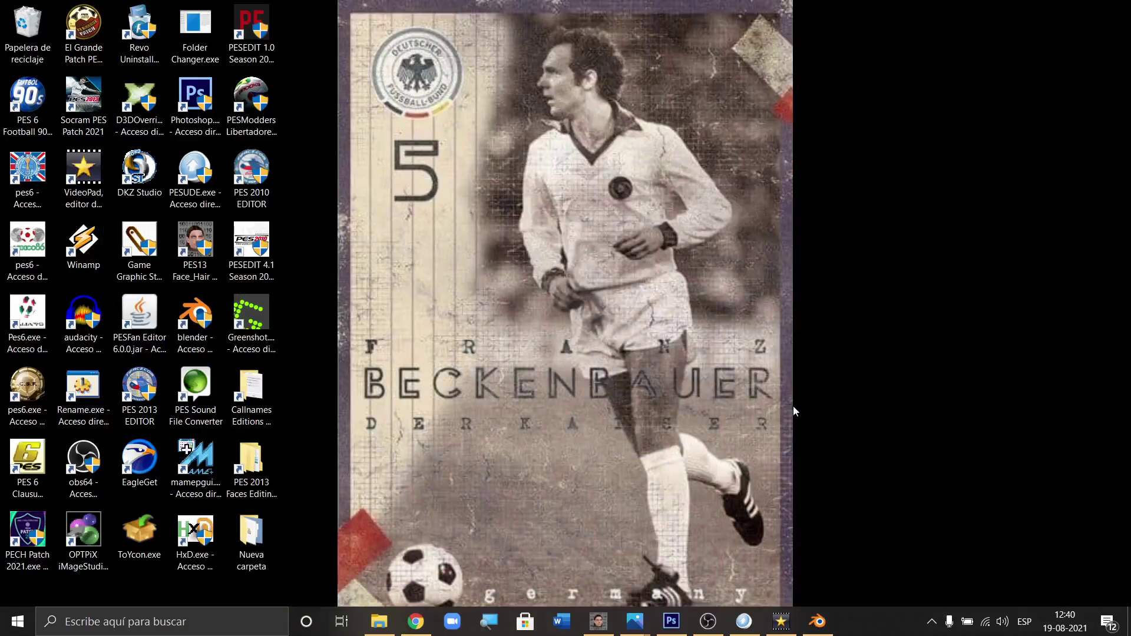
click(709, 626)
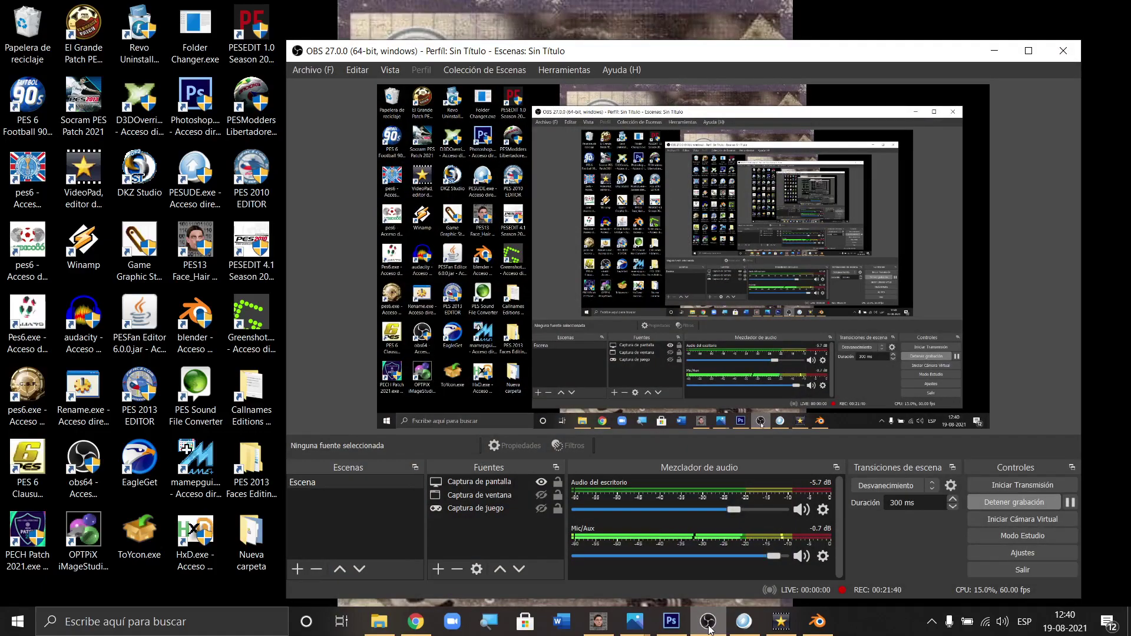
click(708, 625)
click(671, 622)
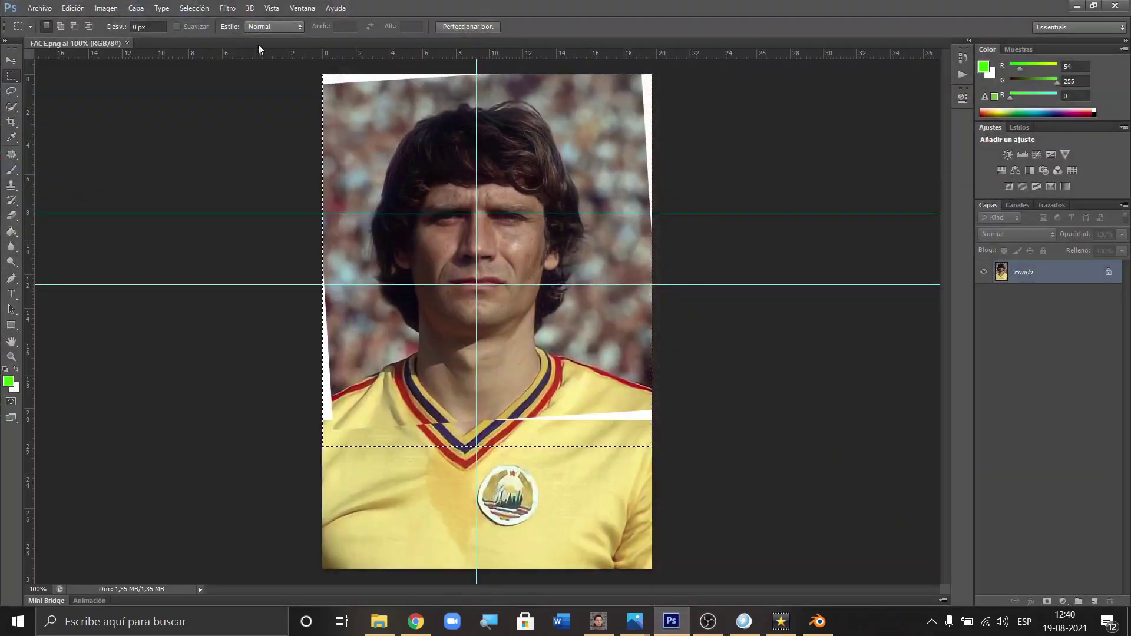
click(128, 43)
Step: Open the face_tex.png texture from the Dudu Georgesco folder
click(39, 7)
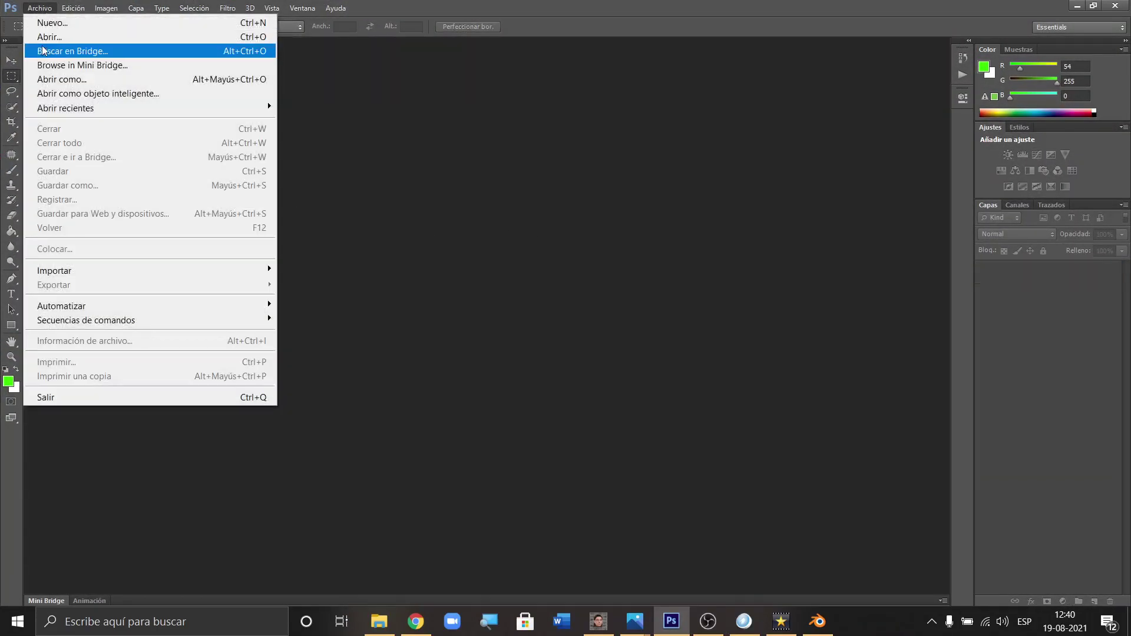
click(42, 34)
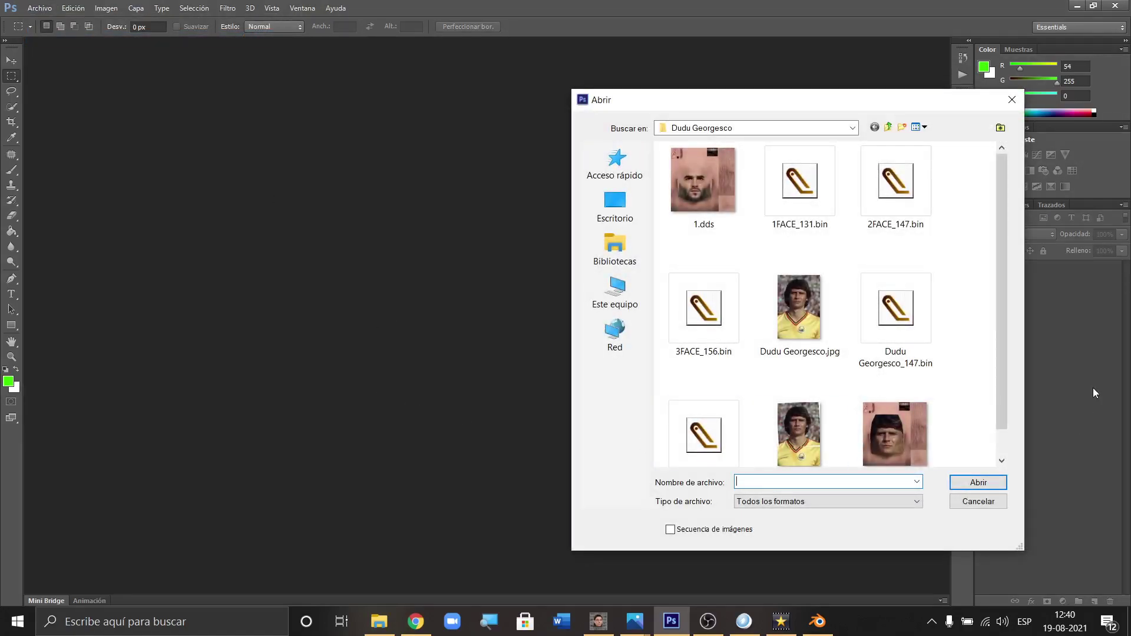
drag(1005, 286, 1000, 352)
click(886, 418)
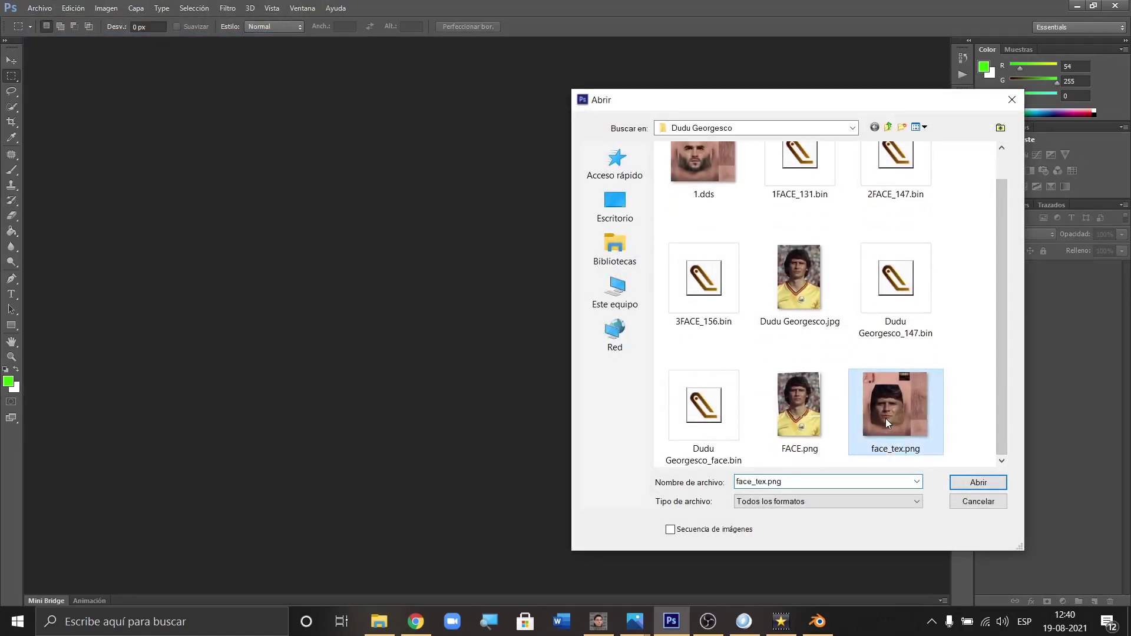
click(1002, 484)
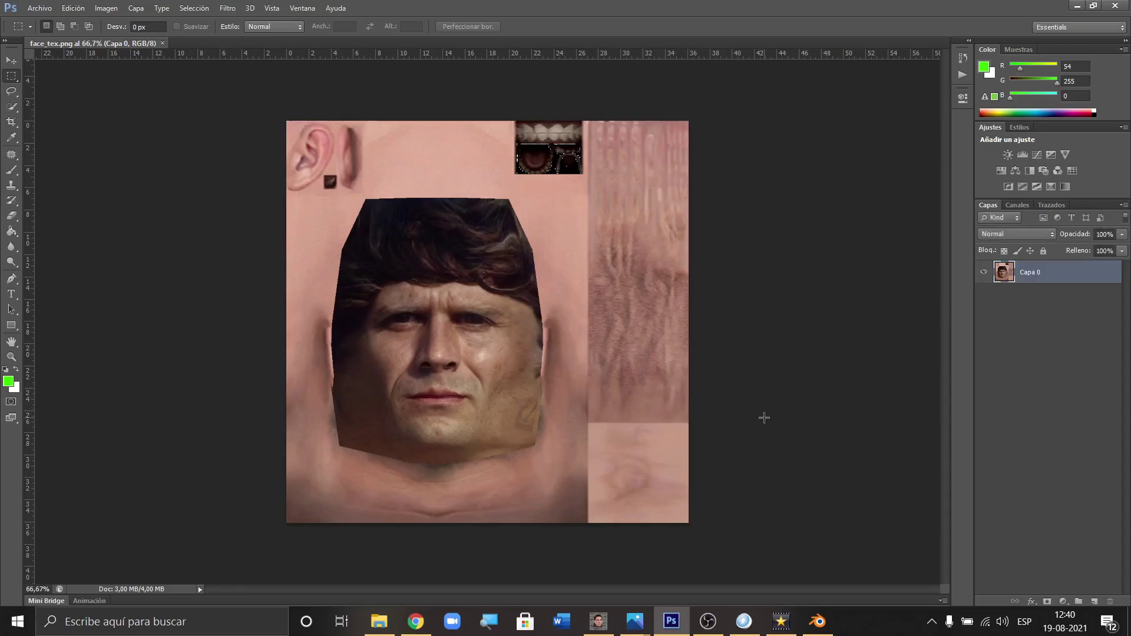
Step: Select the painted face and hair area with the Quick Selection tool and copy it to a new layer
click(15, 108)
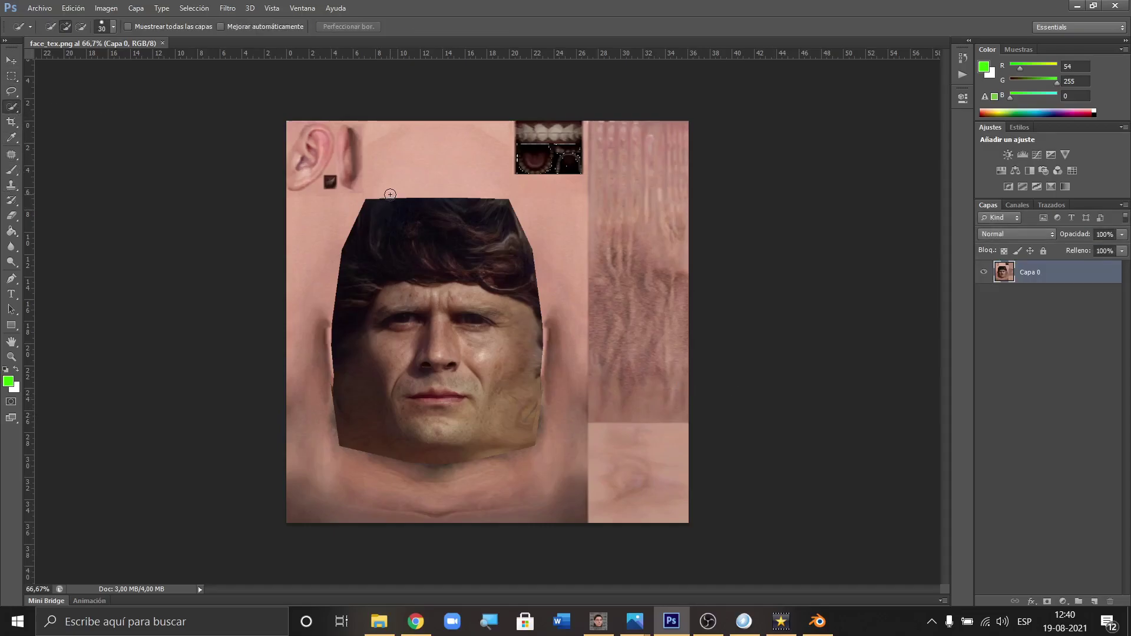
mouse_move(392, 194)
mouse_down()
mouse_move(461, 241)
mouse_move(486, 280)
mouse_move(514, 387)
mouse_move(515, 443)
mouse_move(407, 453)
mouse_up()
right_click(456, 308)
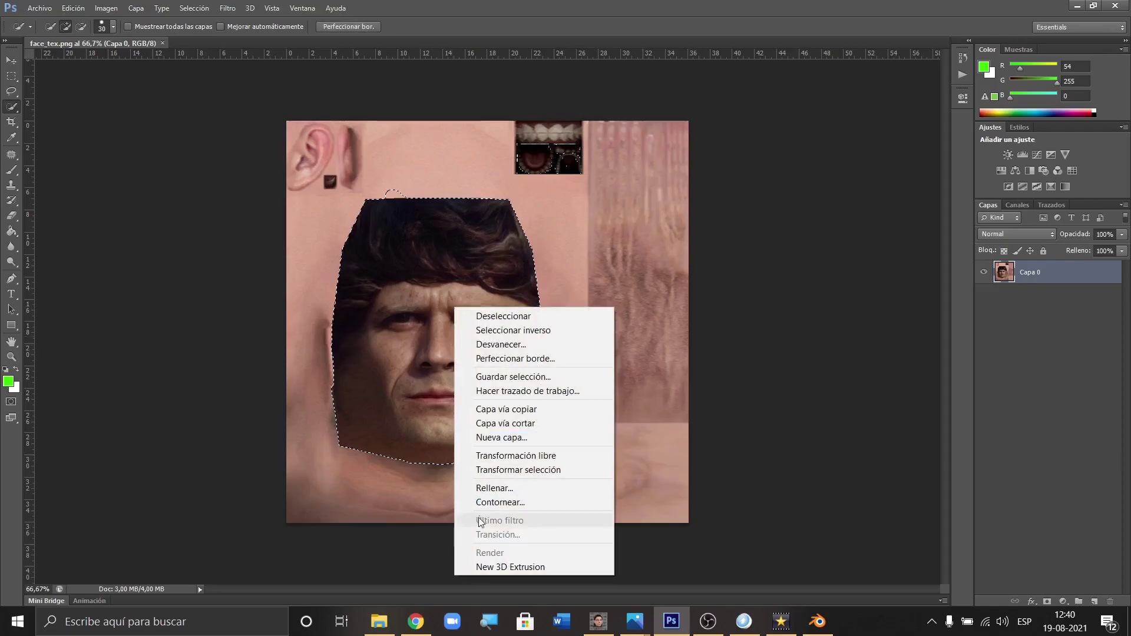
click(509, 413)
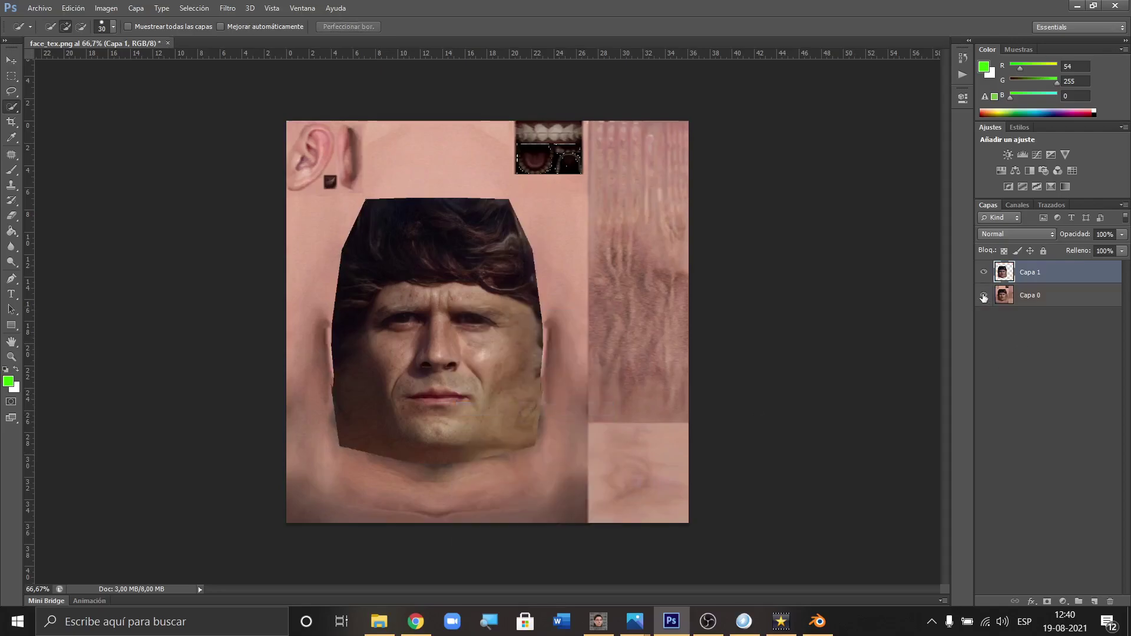
Step: Hide the Capa 0 layer and open 3-TEX AMARILLA-MORENA.png from the TEXTURAS DEFAULT folder
click(983, 297)
click(39, 8)
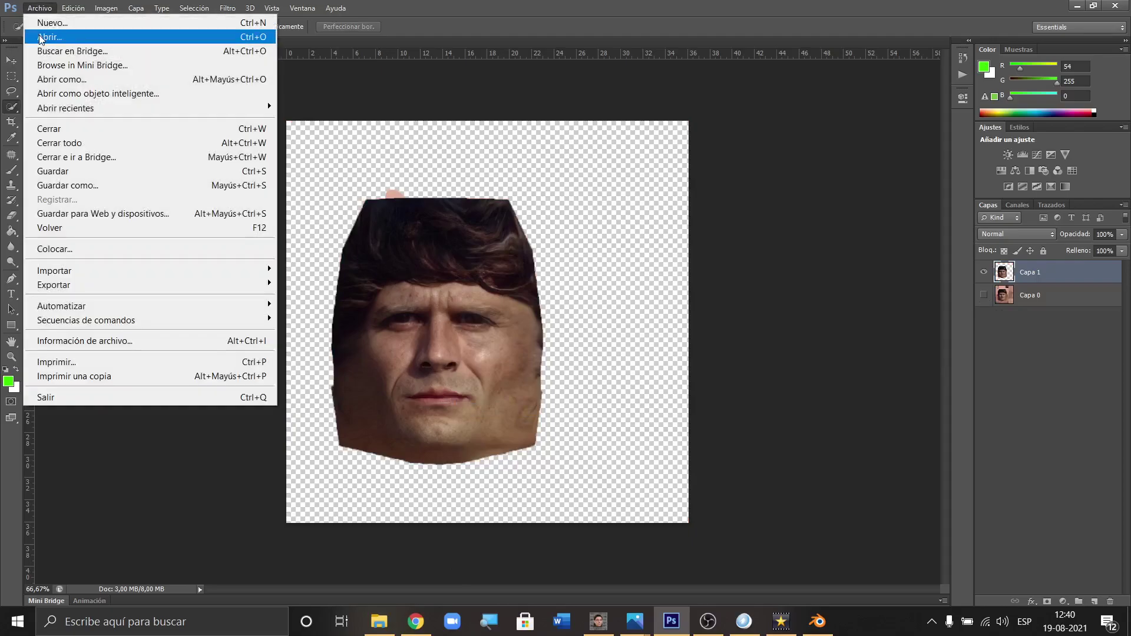
click(49, 37)
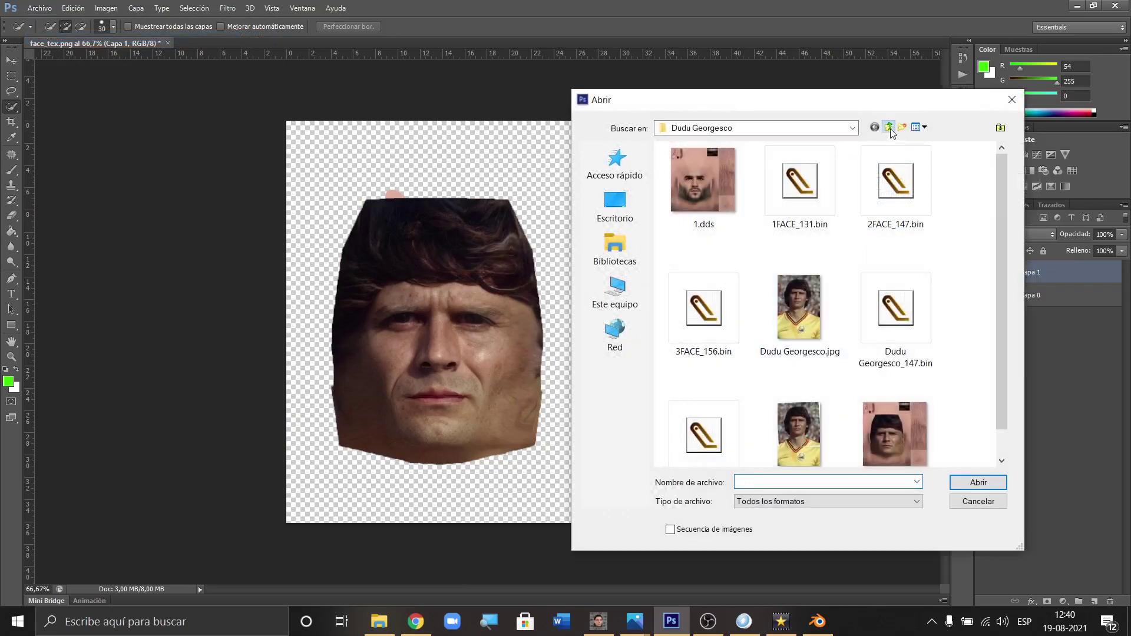
click(888, 128)
click(698, 305)
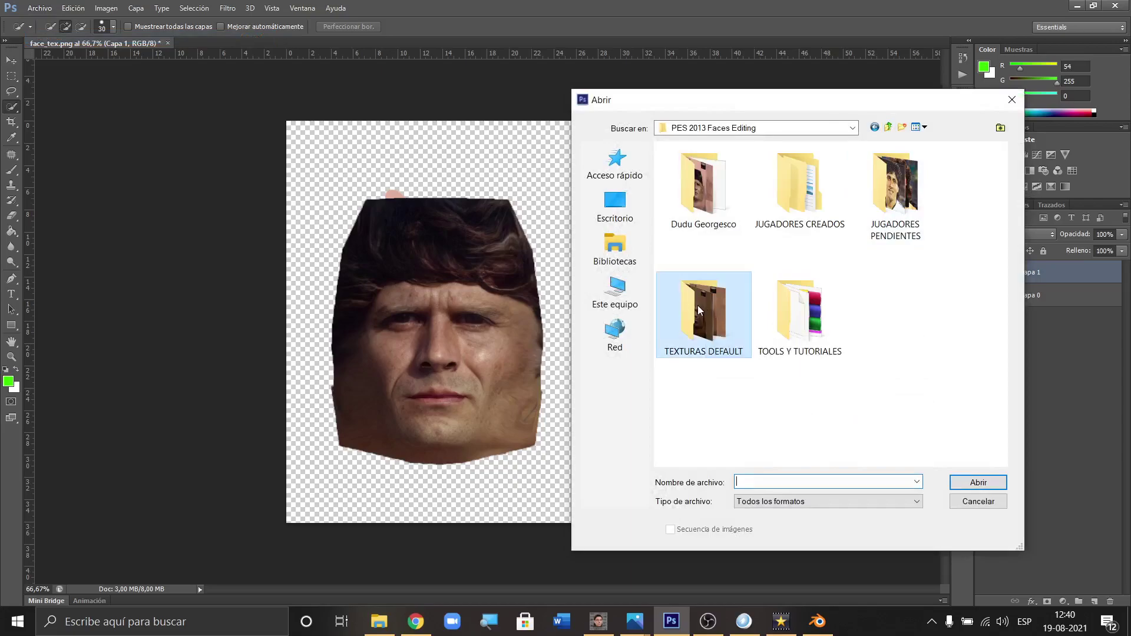
double_click(698, 305)
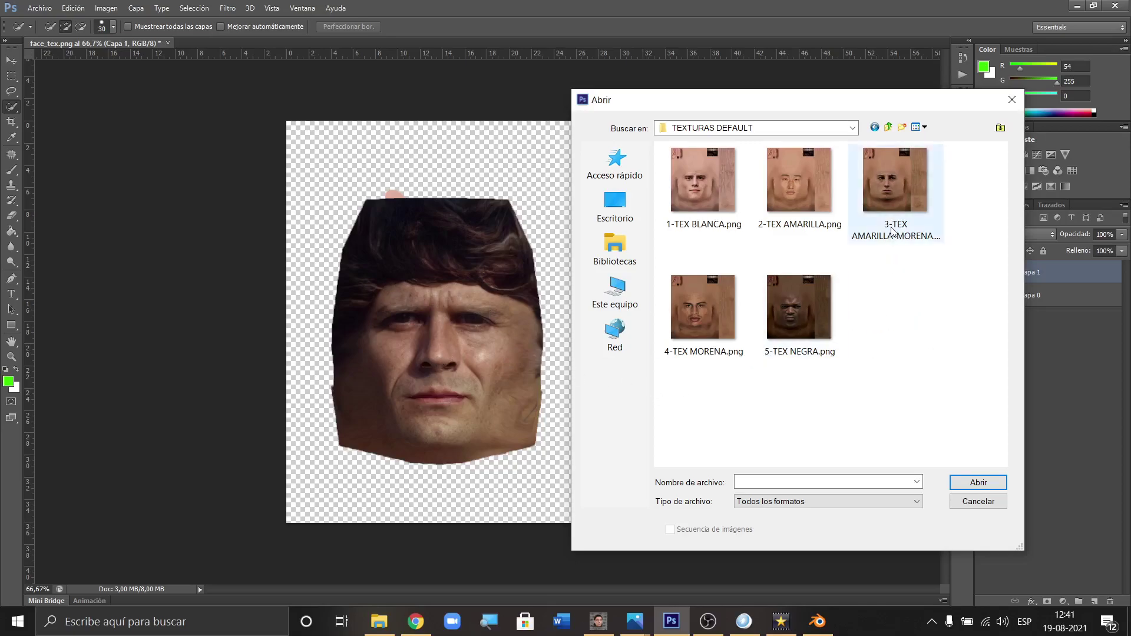
double_click(894, 189)
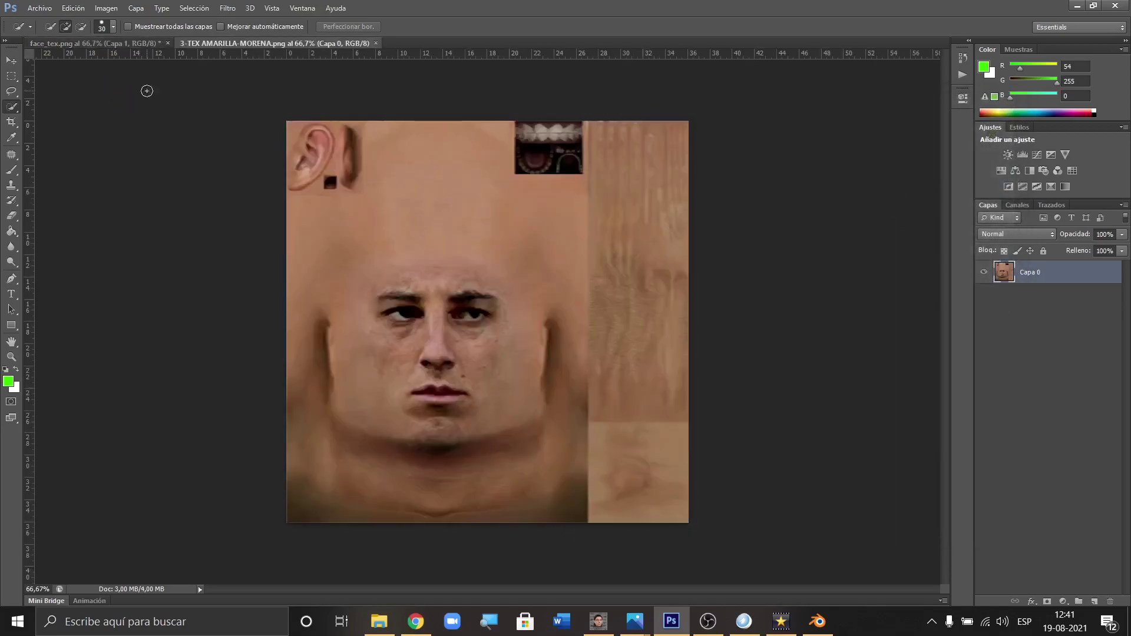
Step: Float the 3-TEX AMARILLA-MORENA.png document in its own window, copy its layer into face_tex.png and close the source file
right_click(249, 52)
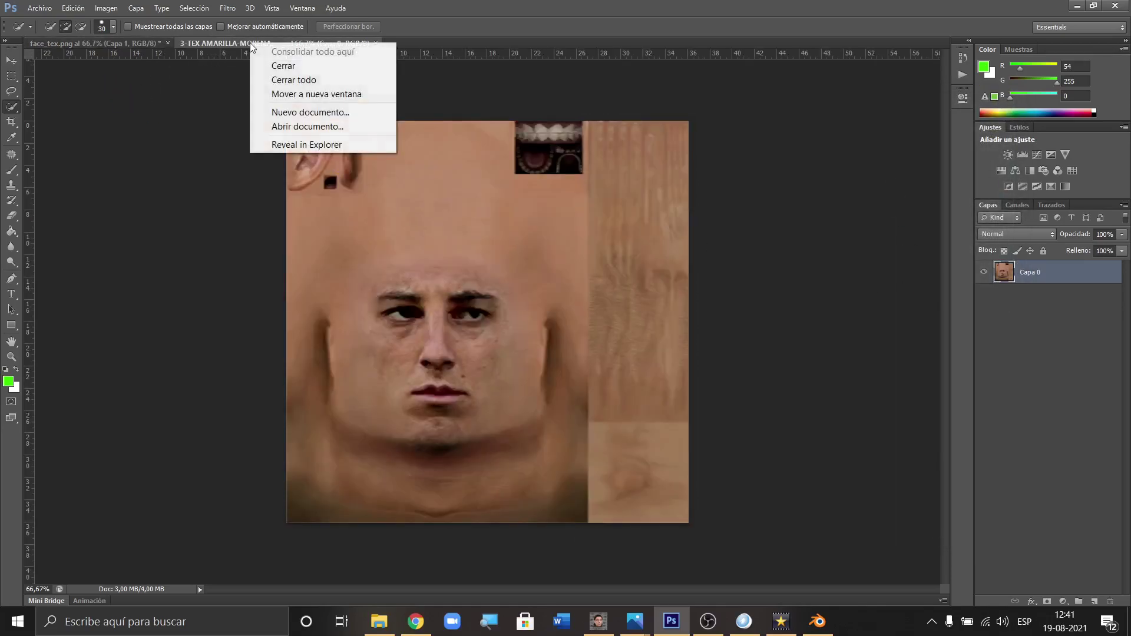
click(295, 94)
drag(1002, 273, 549, 332)
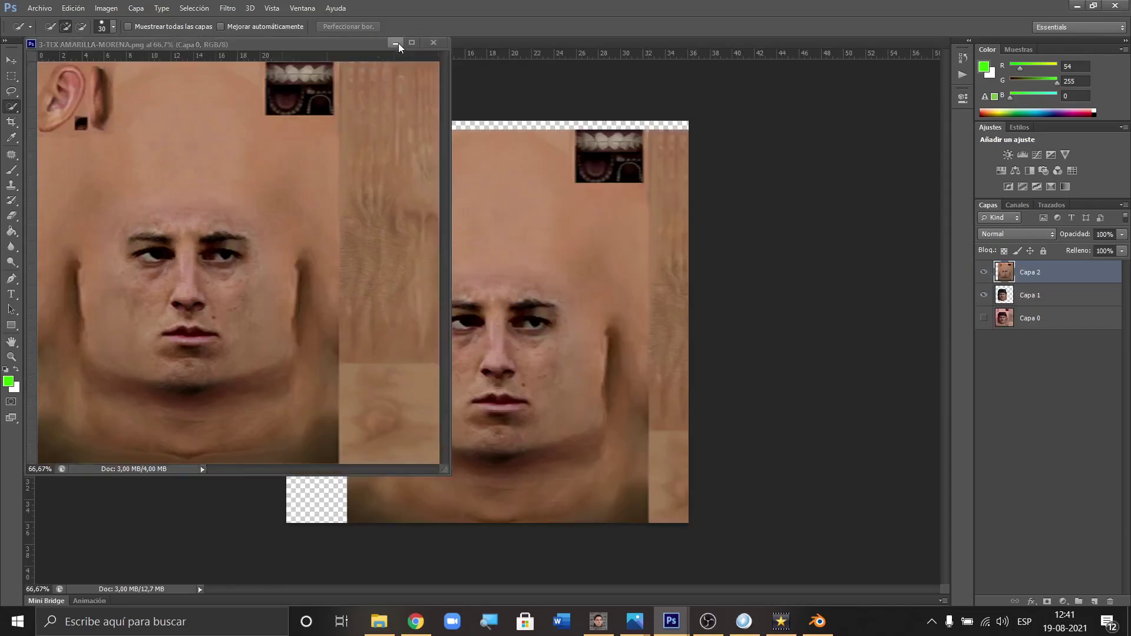
click(434, 42)
Step: Use Free Transform to move the imported texture layer so it exactly covers the canvas, centred at X 512 px, Y 512 px
click(12, 76)
right_click(553, 334)
click(621, 448)
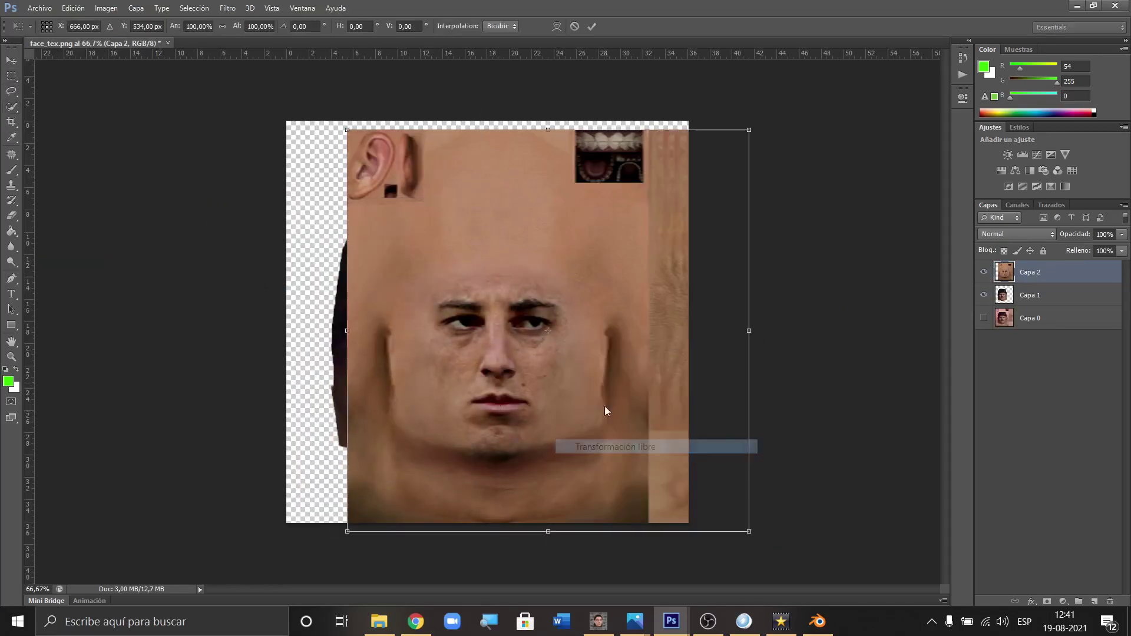
drag(615, 377, 552, 366)
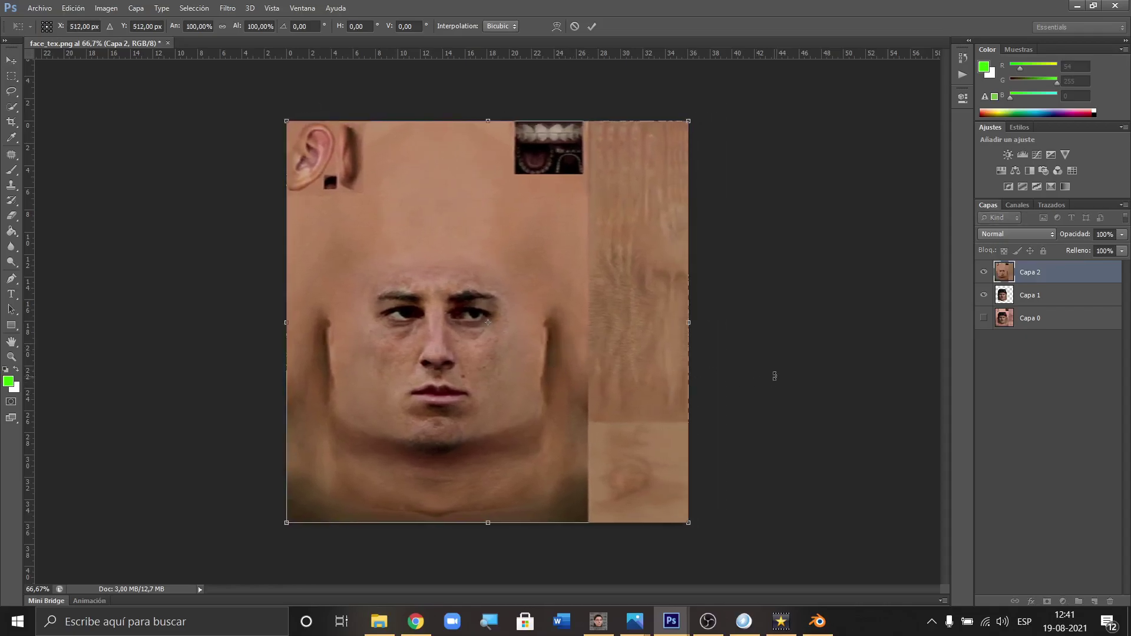
key(Return)
Step: Reorder the layers so the cut-out face on Capa 1 lies above the texture on Capa 2
double_click(1028, 295)
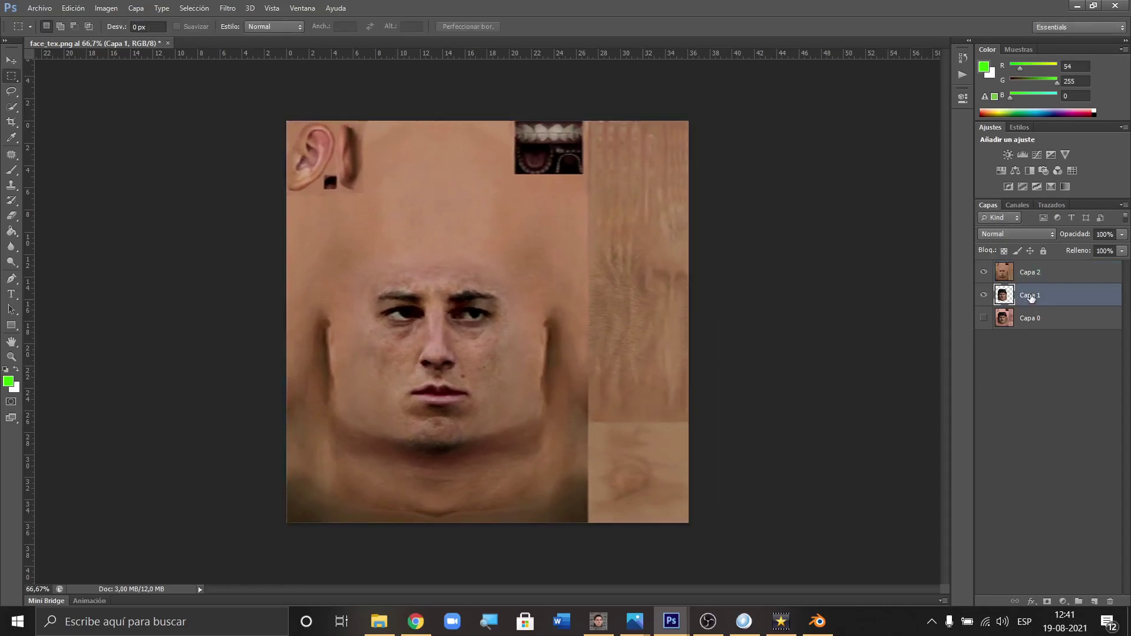
click(1035, 324)
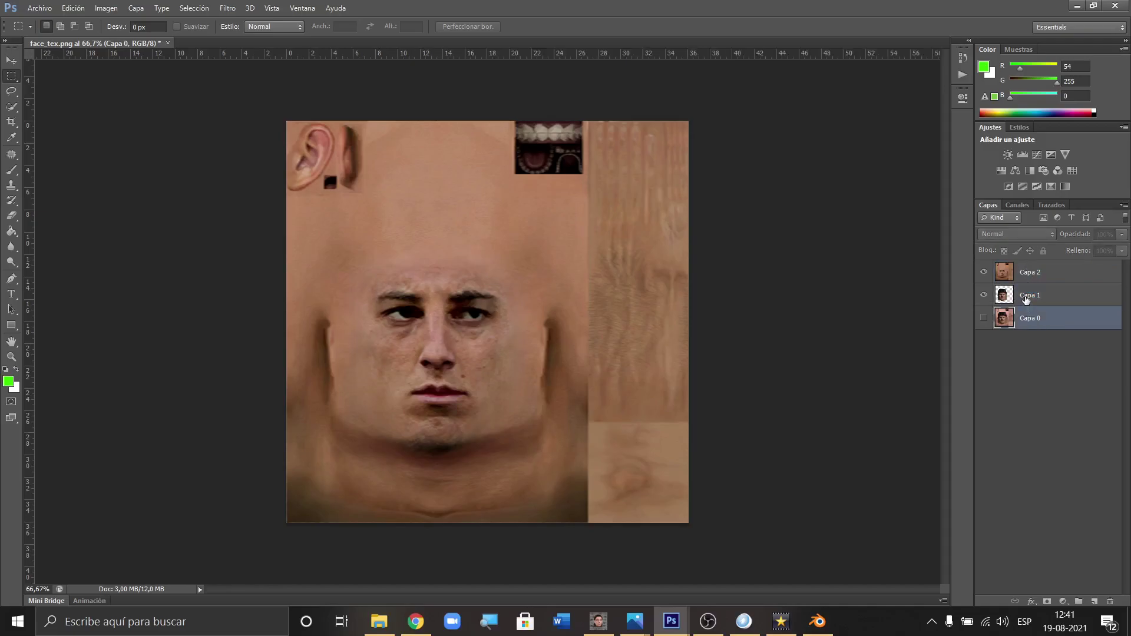
drag(1025, 270, 1026, 264)
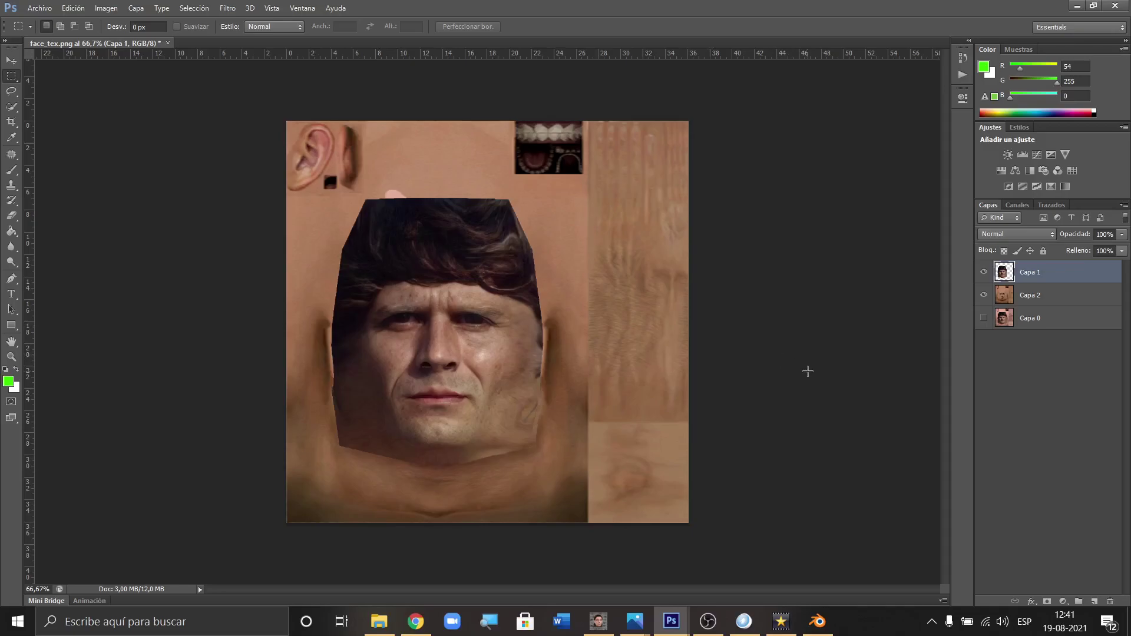
Step: Open the 2-TEX AMARILLA.png texture from the TEXTURAS DEFAULT folder
click(49, 7)
click(42, 35)
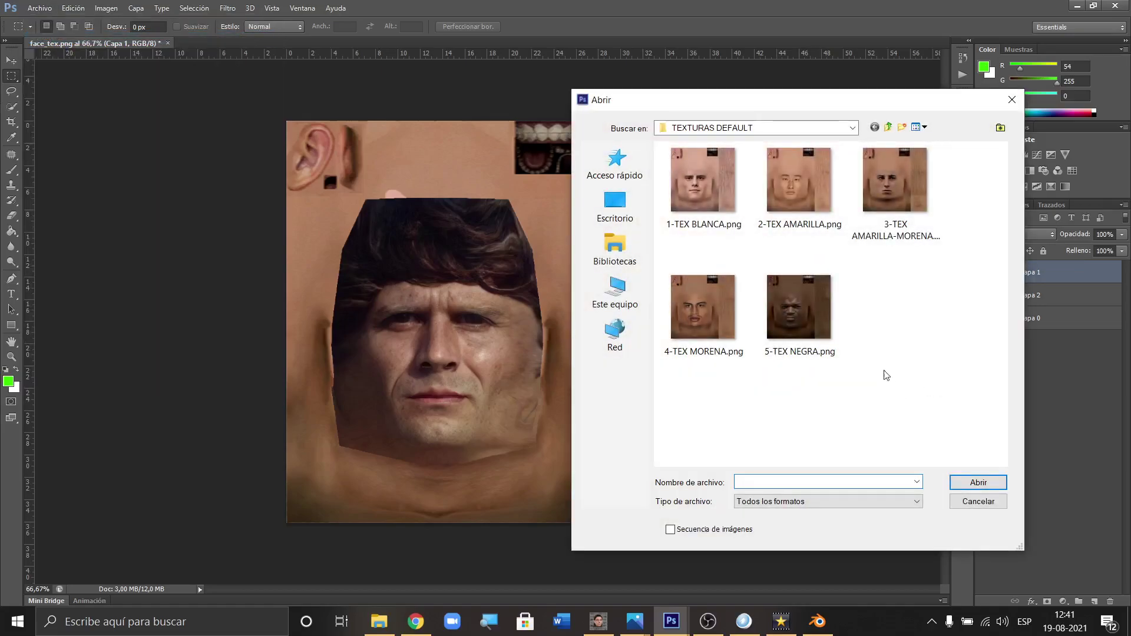
double_click(802, 188)
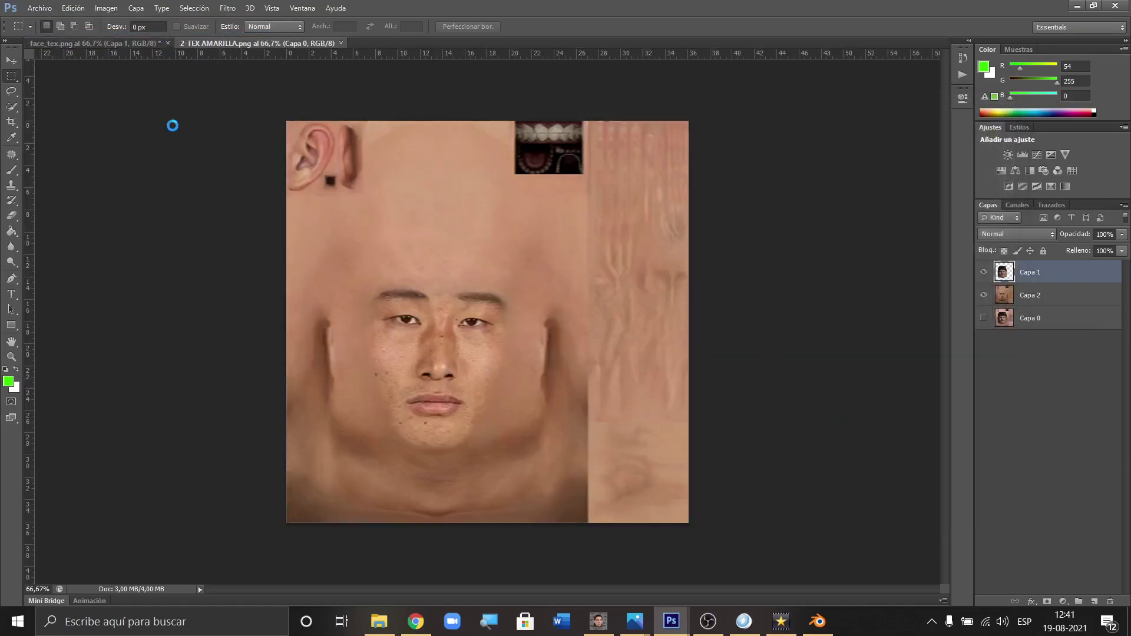
Step: Float the 2-TEX AMARILLA.png document in its own window, copy its layer into face_tex.png and close the source file
right_click(277, 47)
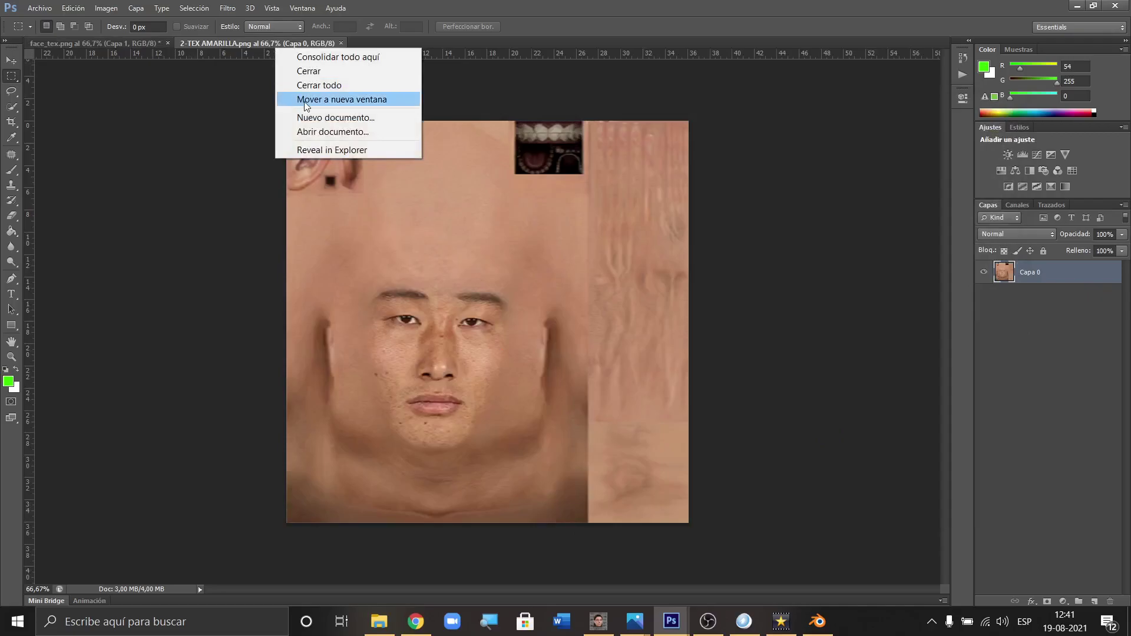
click(330, 99)
drag(1004, 272, 553, 341)
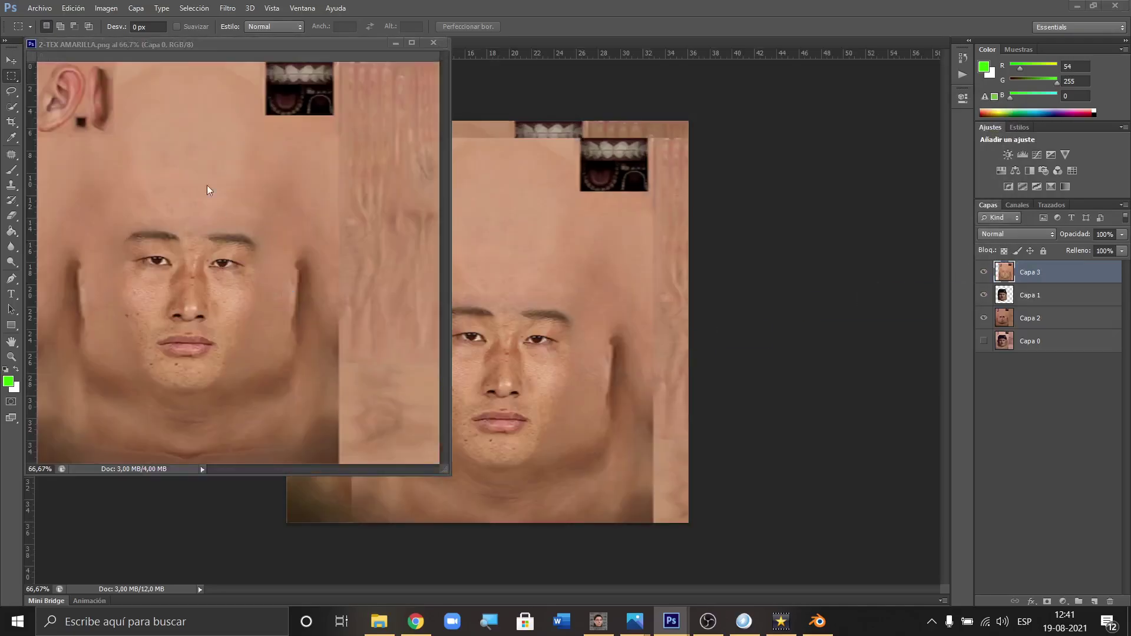
click(434, 42)
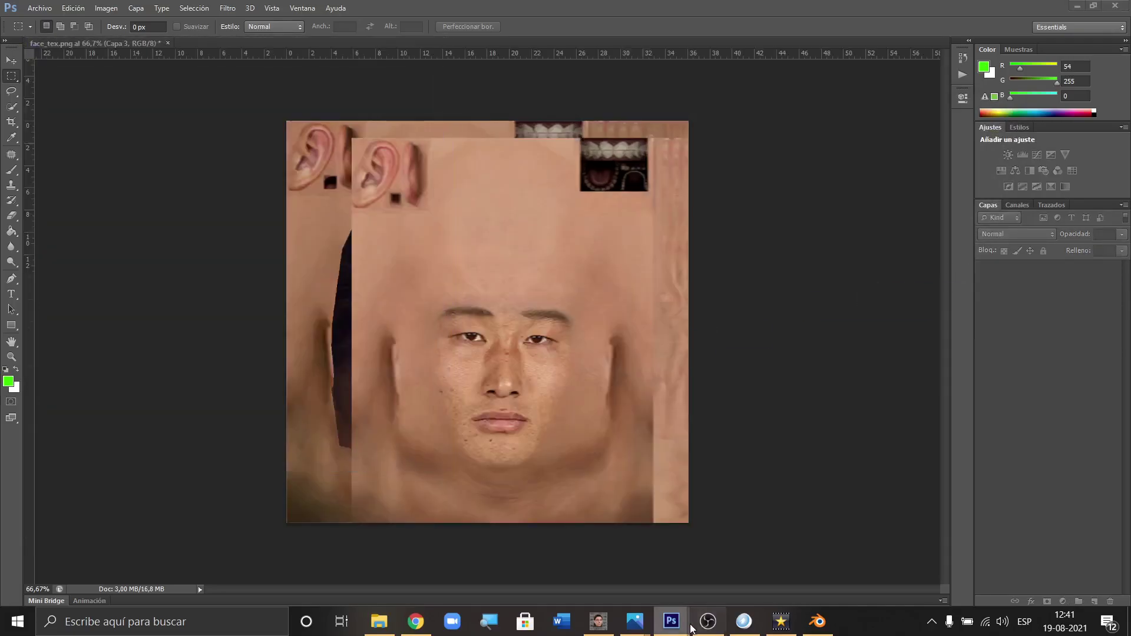
mouse_move(671, 621)
click(782, 510)
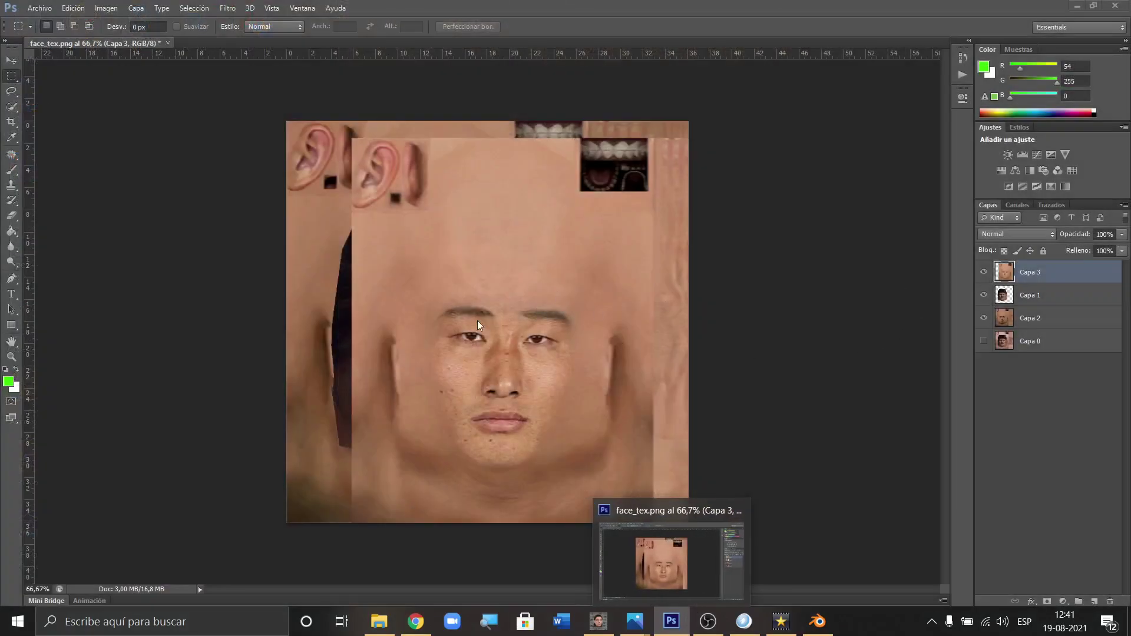
Step: Align the 2-TEX AMARILLA layer with the canvas at X 512 px, Y 512 px using Free Transform, and place it directly below Capa 1
right_click(517, 432)
click(566, 325)
drag(549, 329, 483, 312)
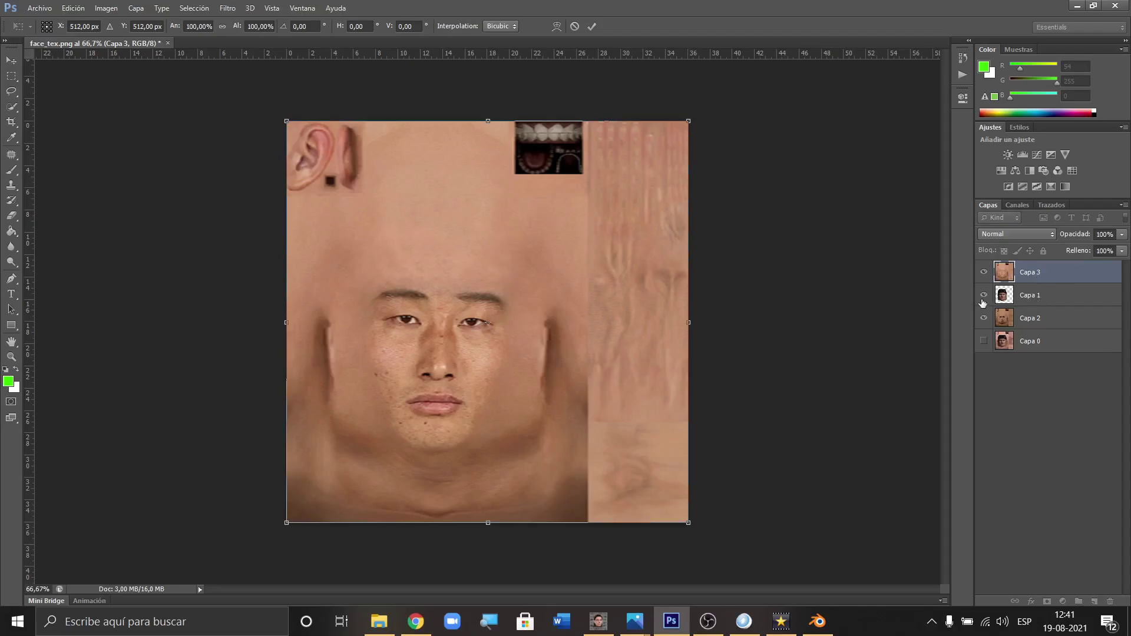
key(Return)
key(m)
drag(1035, 277, 1032, 307)
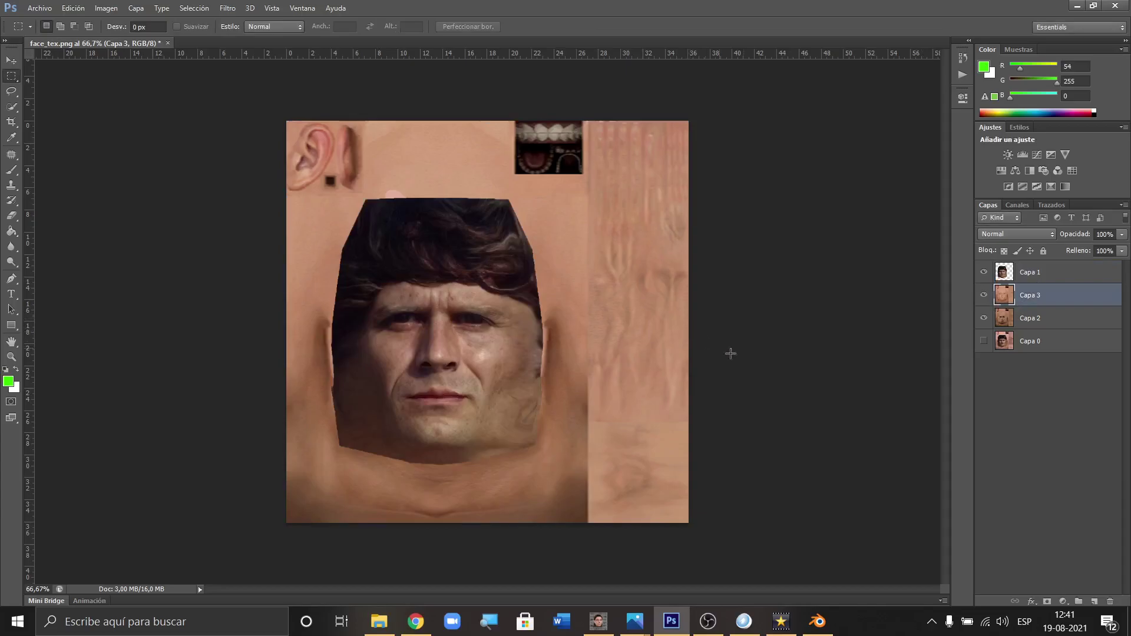
Step: Toggle the visibility of Capa 3 repeatedly to compare the two skin textures around the face
click(983, 296)
click(983, 296)
click(983, 296)
click(985, 295)
click(984, 296)
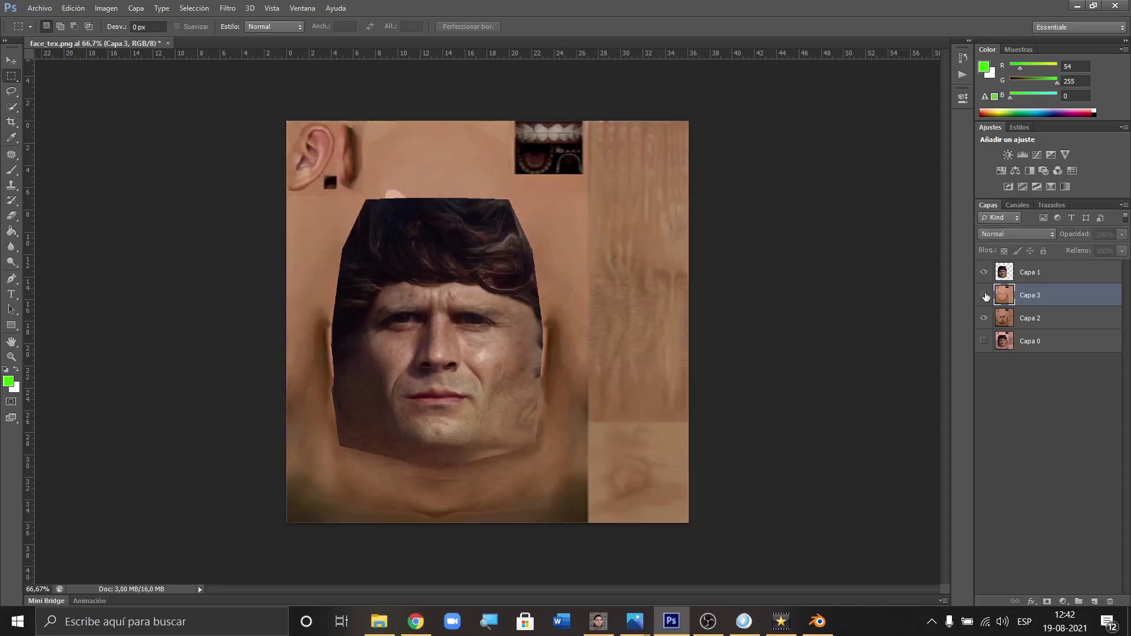
click(1032, 321)
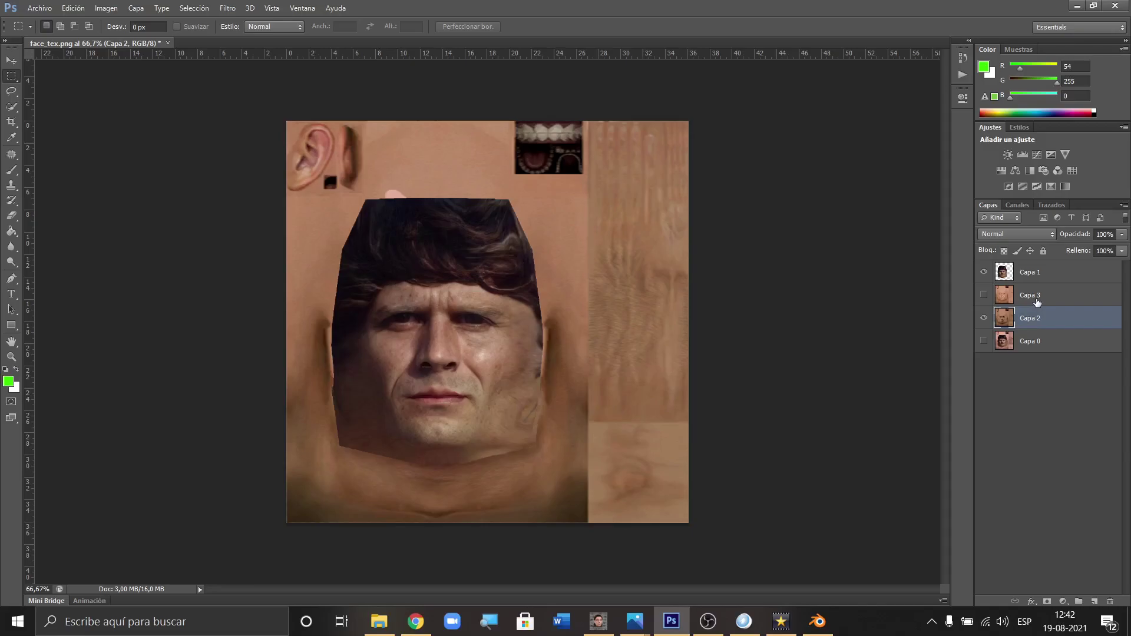
click(985, 296)
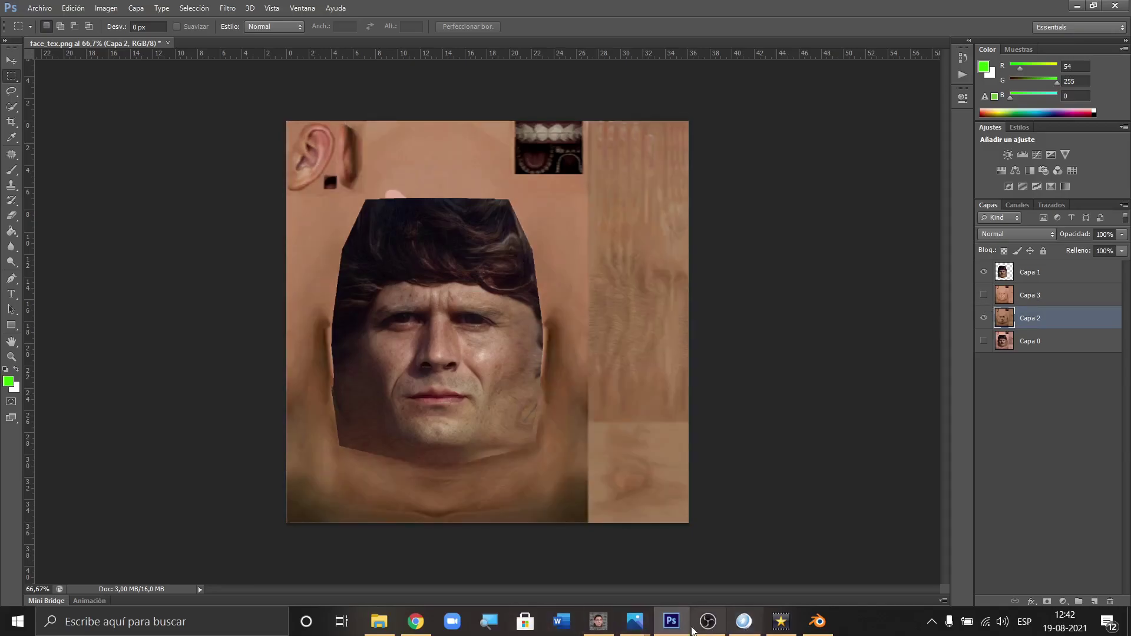
Step: Switch to the player's reference photo in Photos to check the skin tone, then return to the texture document
mouse_move(635, 623)
mouse_move(557, 517)
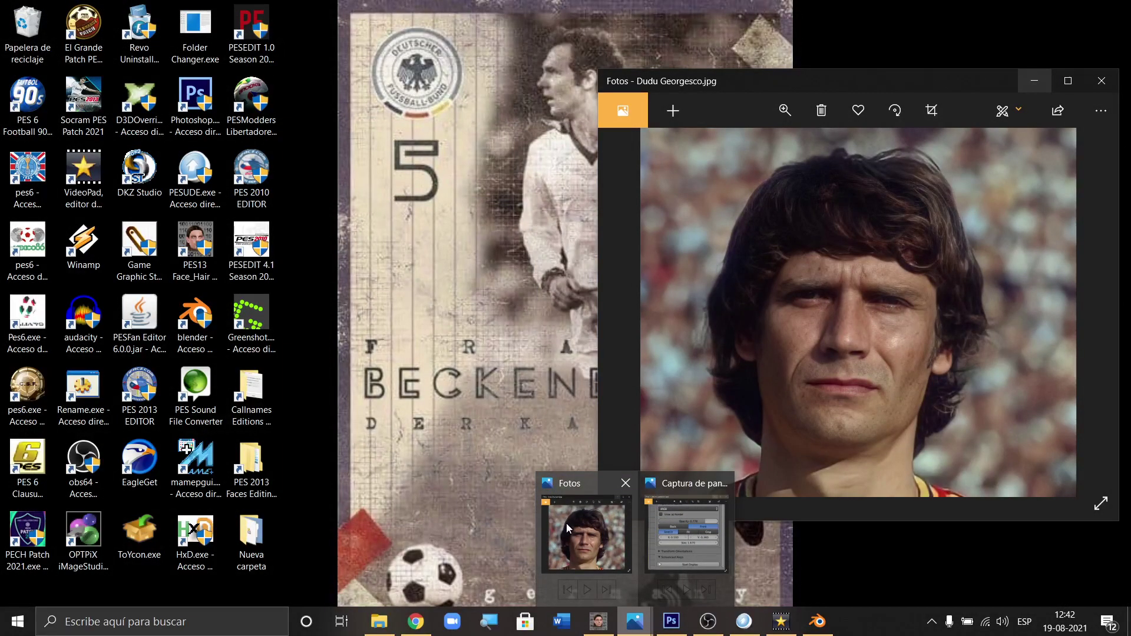
click(567, 524)
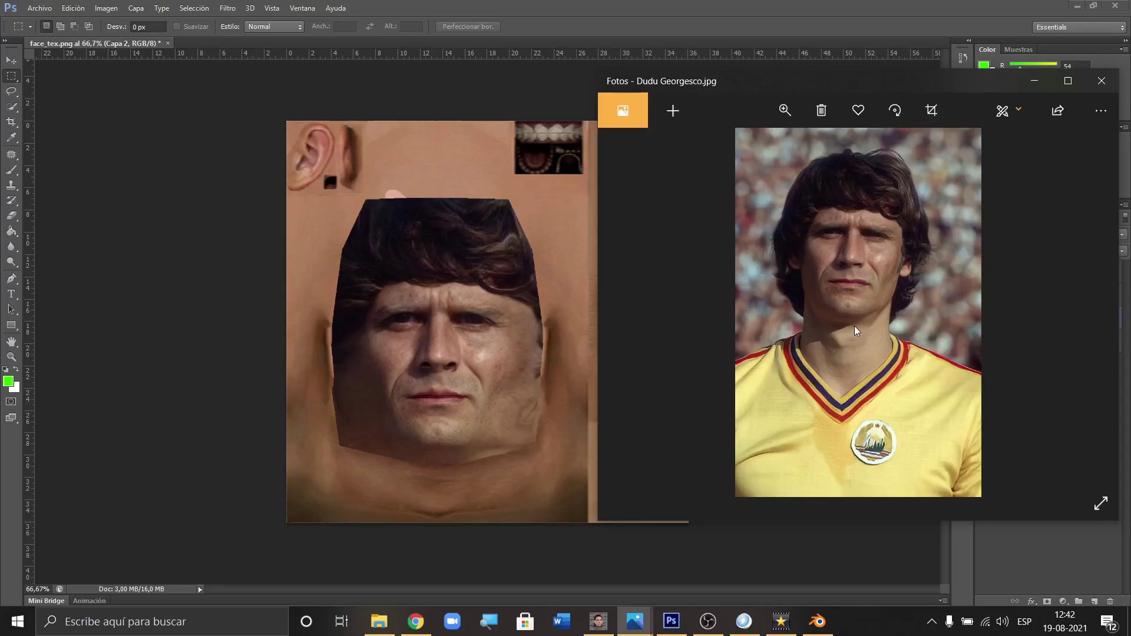
click(1036, 82)
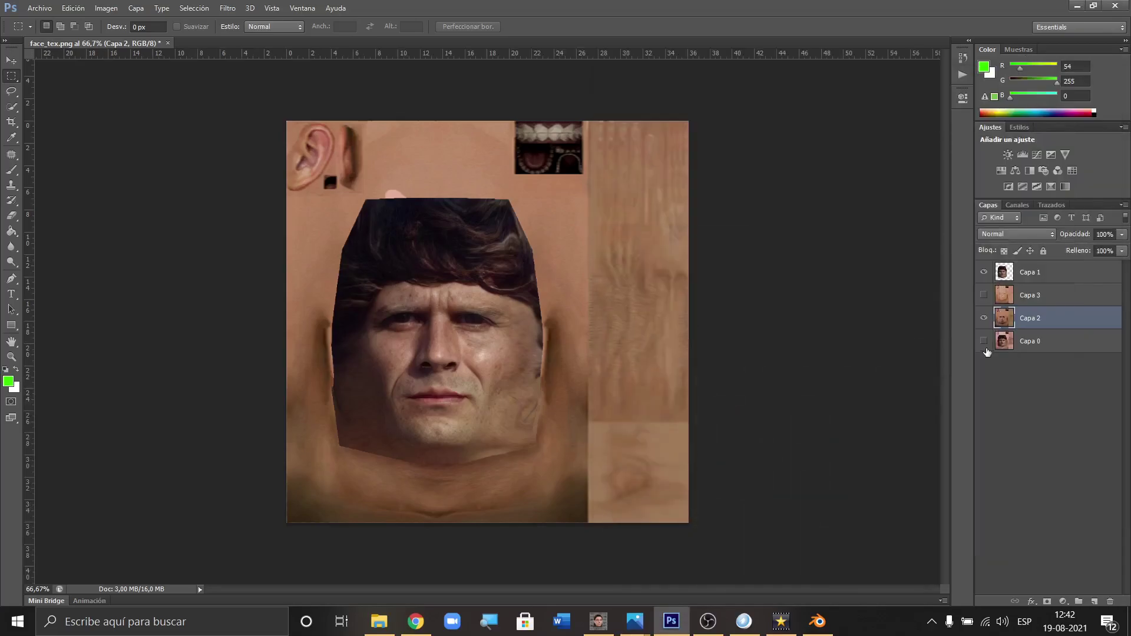
Step: Show Capa 3 as the chosen skin texture, and hide and delete the unneeded Capa 2 along with Capa 0
click(984, 318)
click(984, 295)
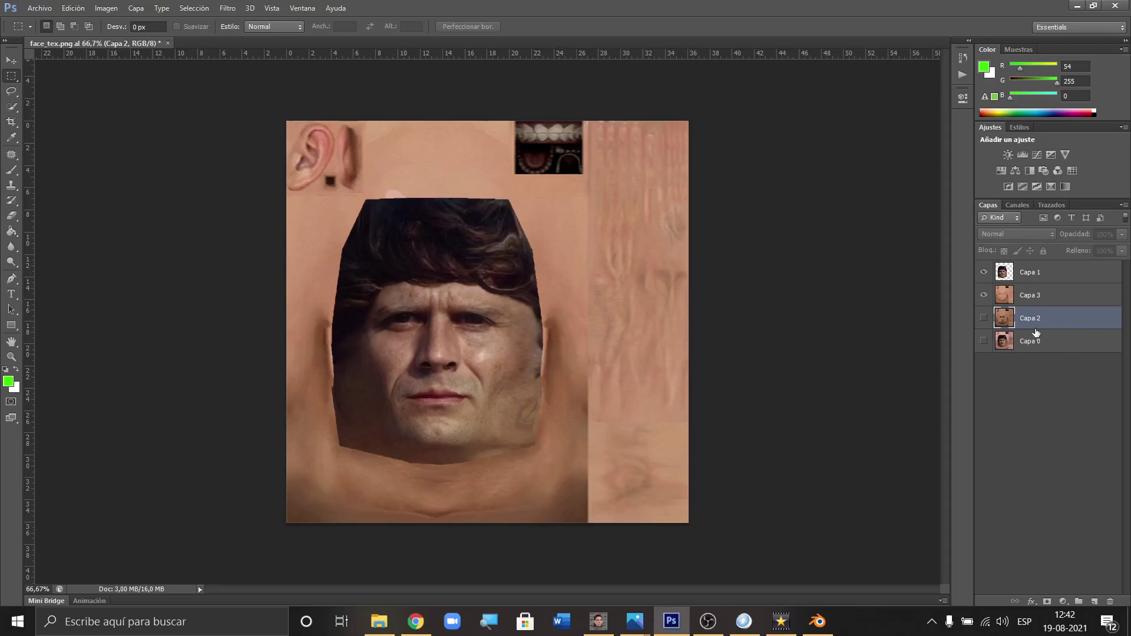
shift+click(1040, 344)
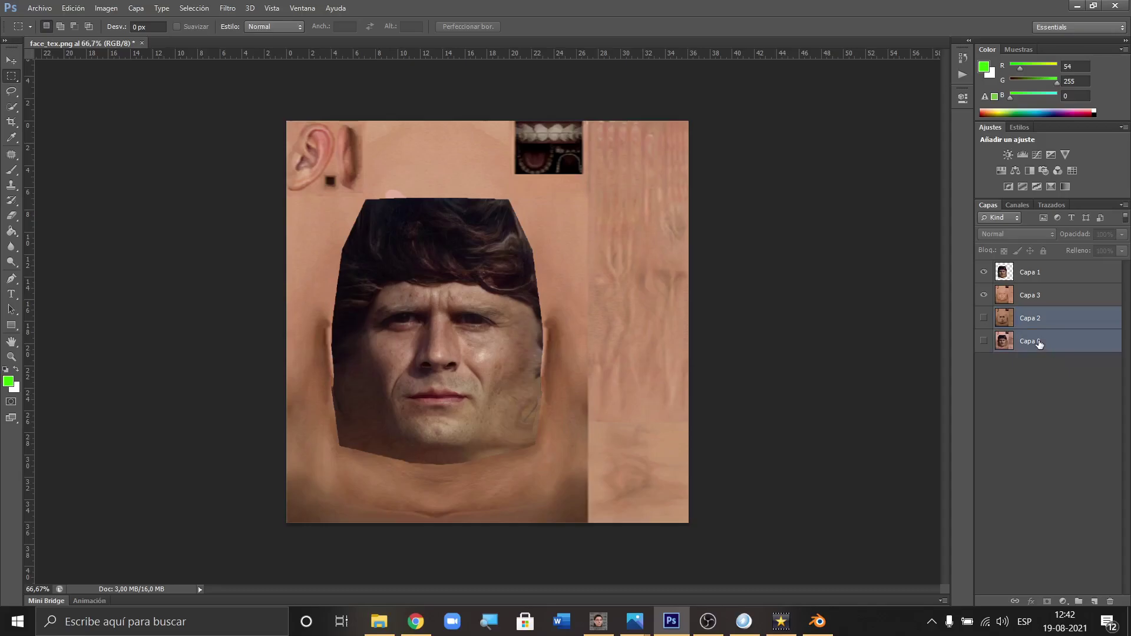
key(Delete)
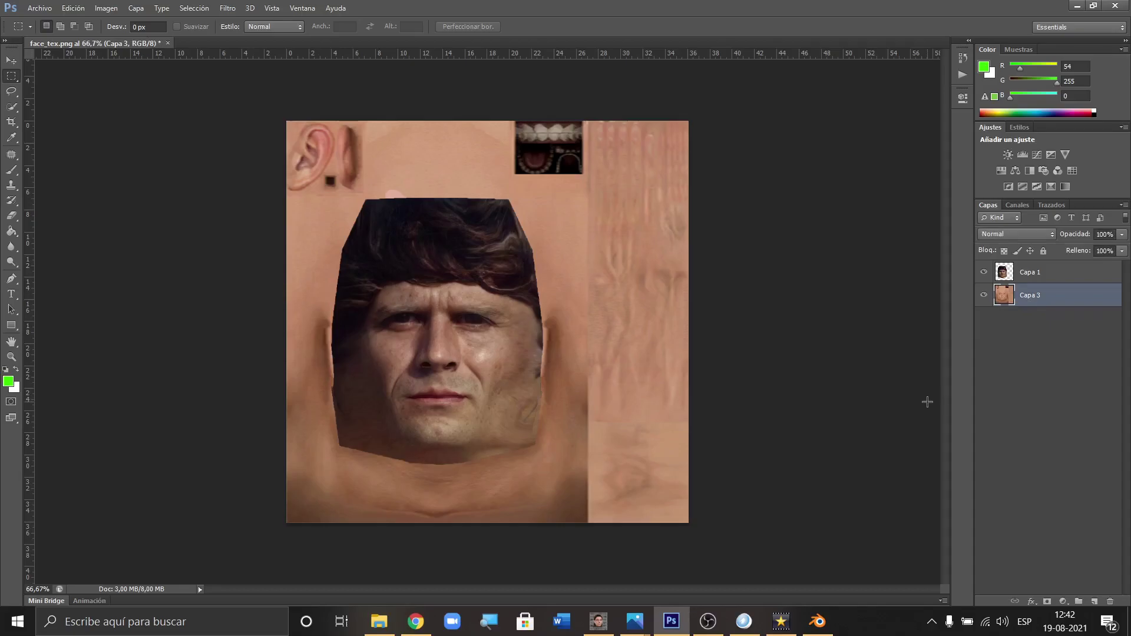
click(1030, 275)
click(1025, 295)
click(1026, 277)
click(1026, 290)
click(1026, 279)
click(1025, 300)
click(1023, 276)
click(1022, 301)
click(1025, 277)
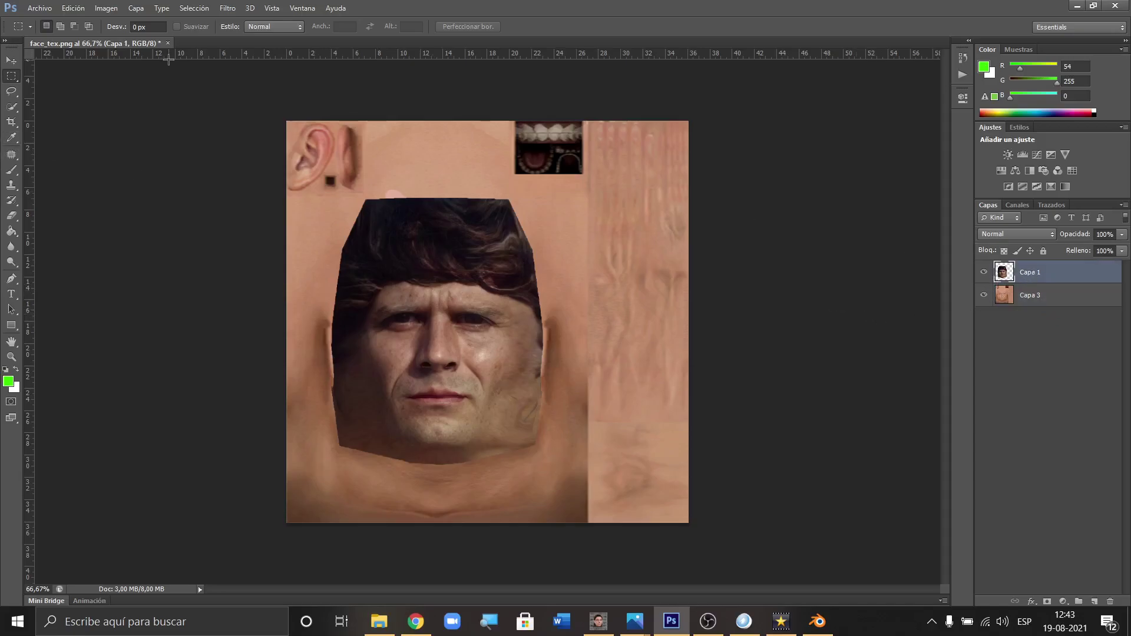
click(109, 8)
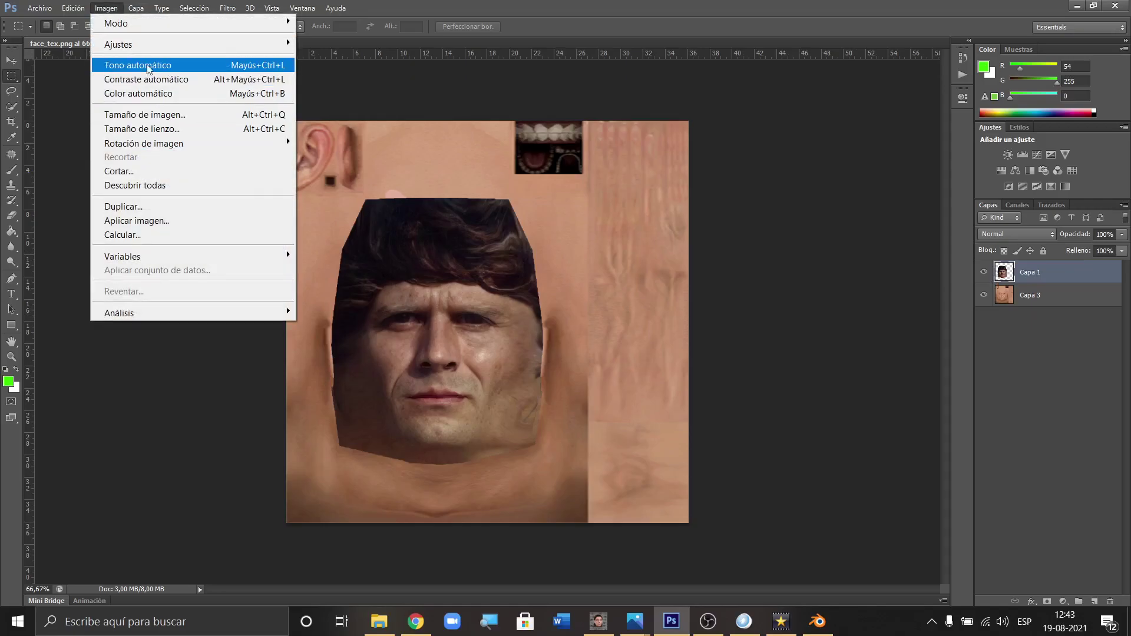
mouse_move(166, 46)
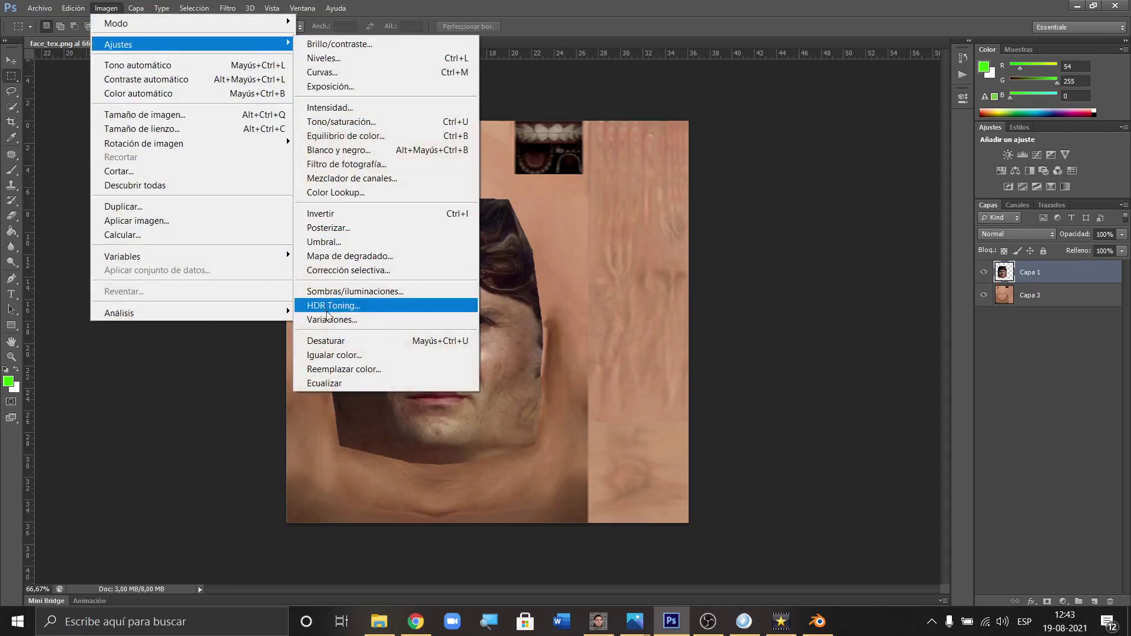
click(337, 355)
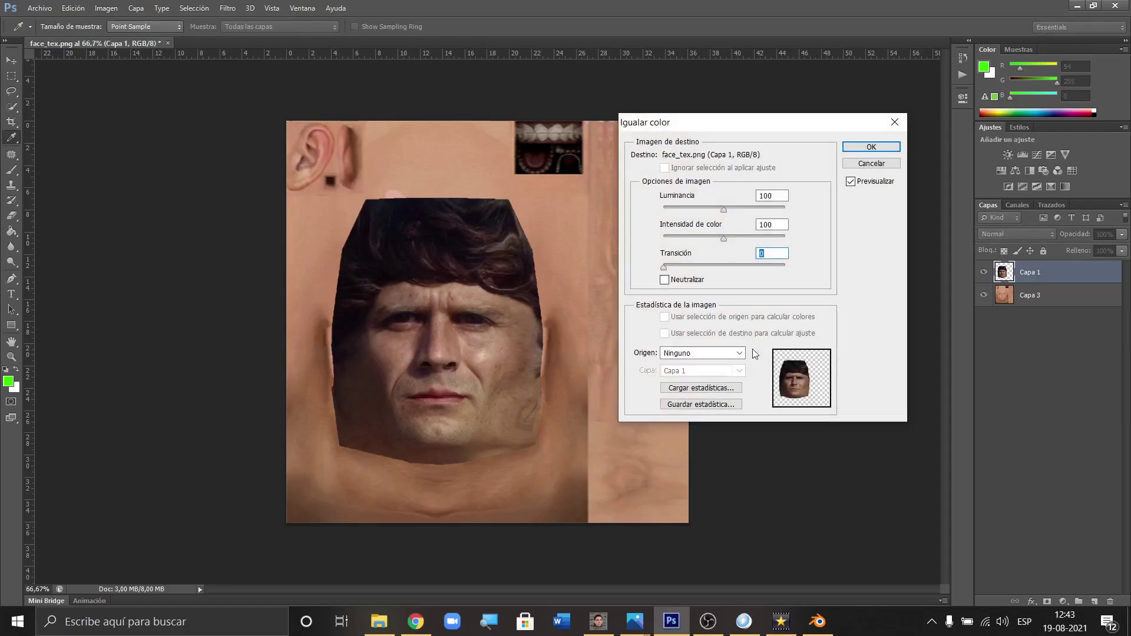
click(739, 354)
click(731, 380)
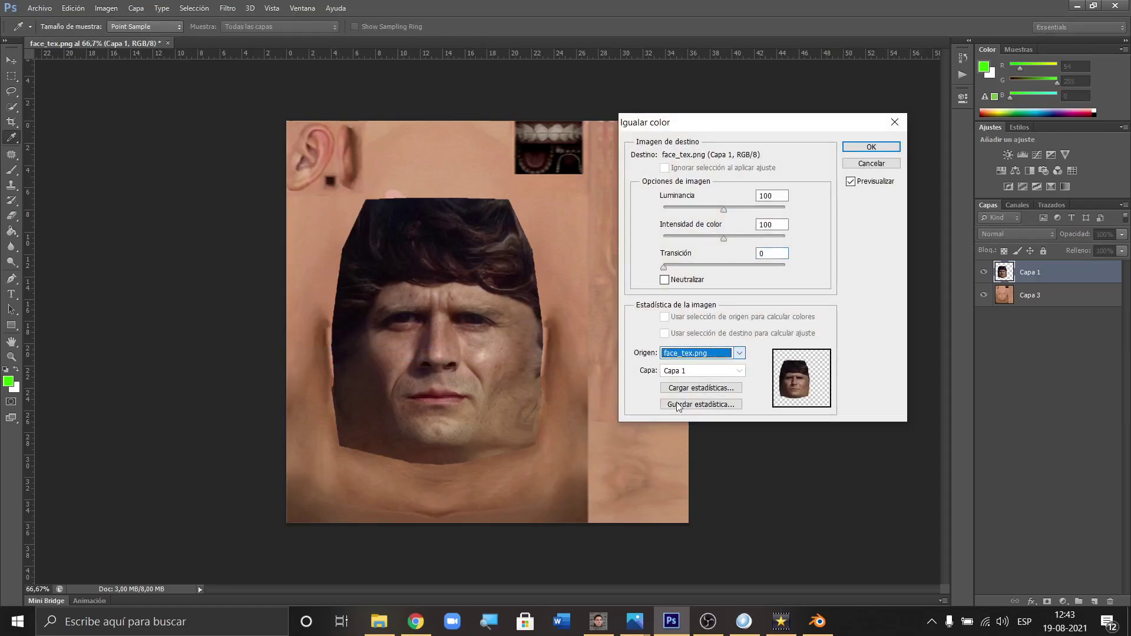
click(741, 372)
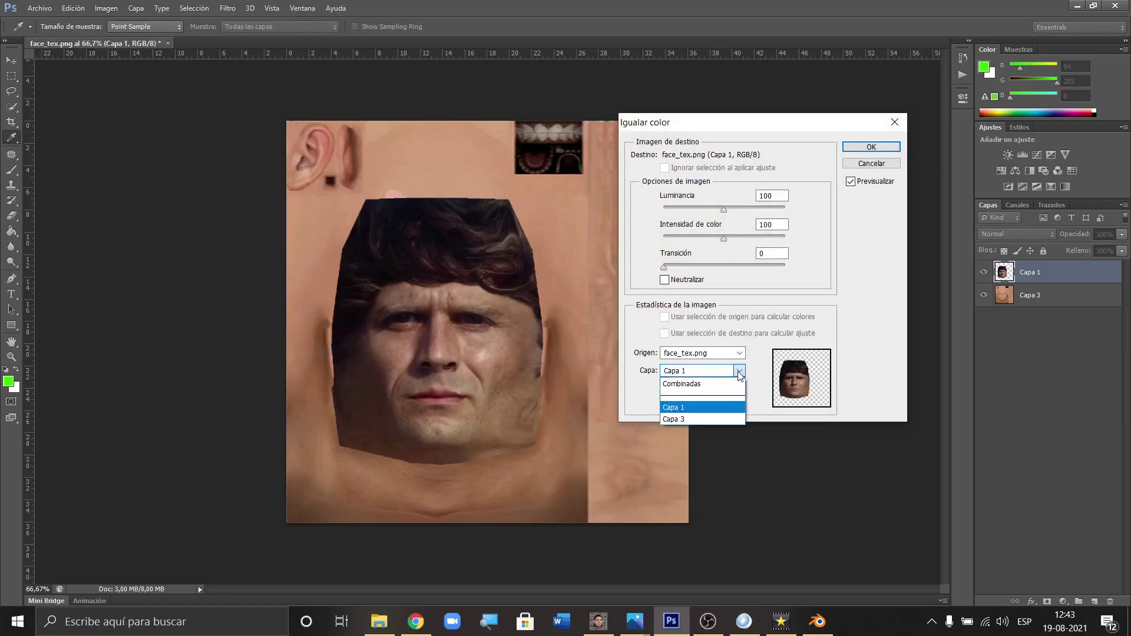
click(676, 420)
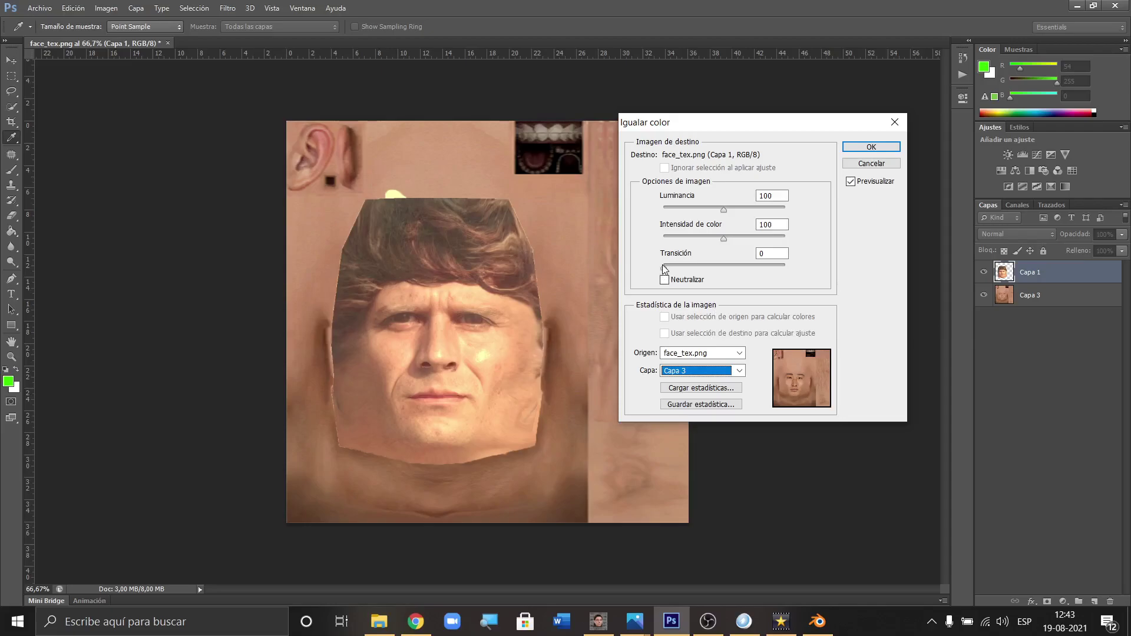
drag(664, 266, 717, 274)
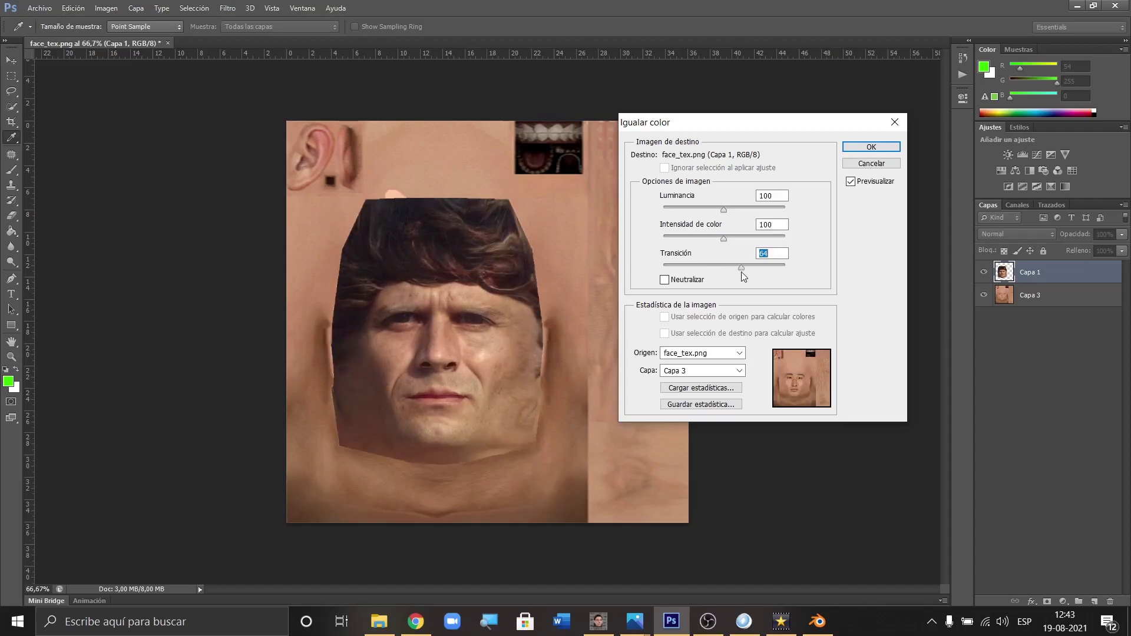
drag(741, 271, 812, 270)
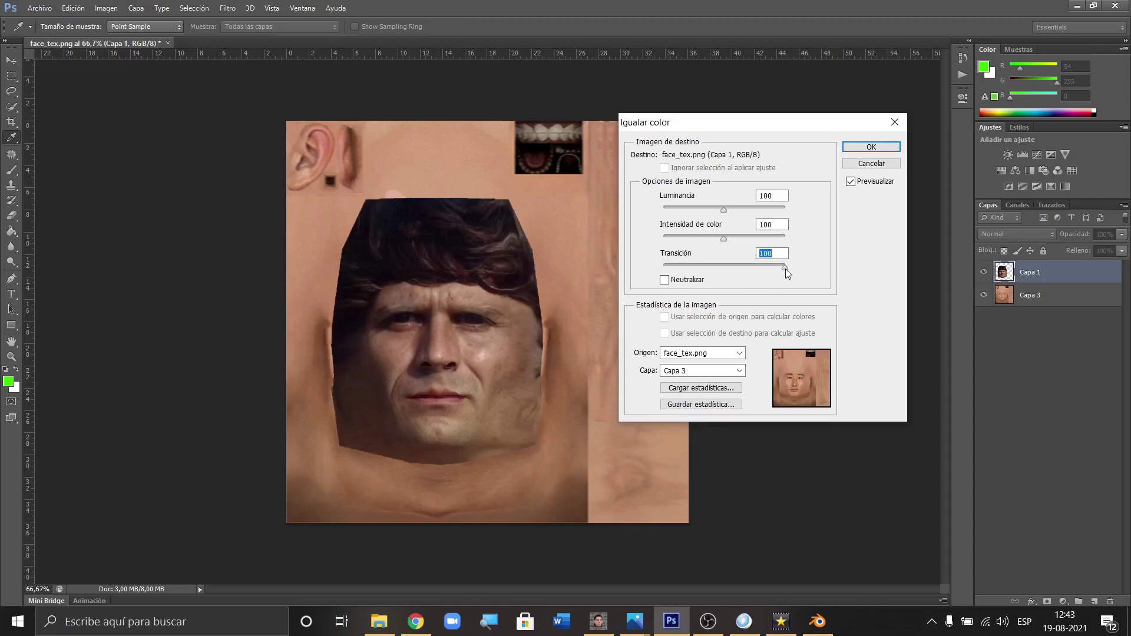
drag(774, 269, 734, 270)
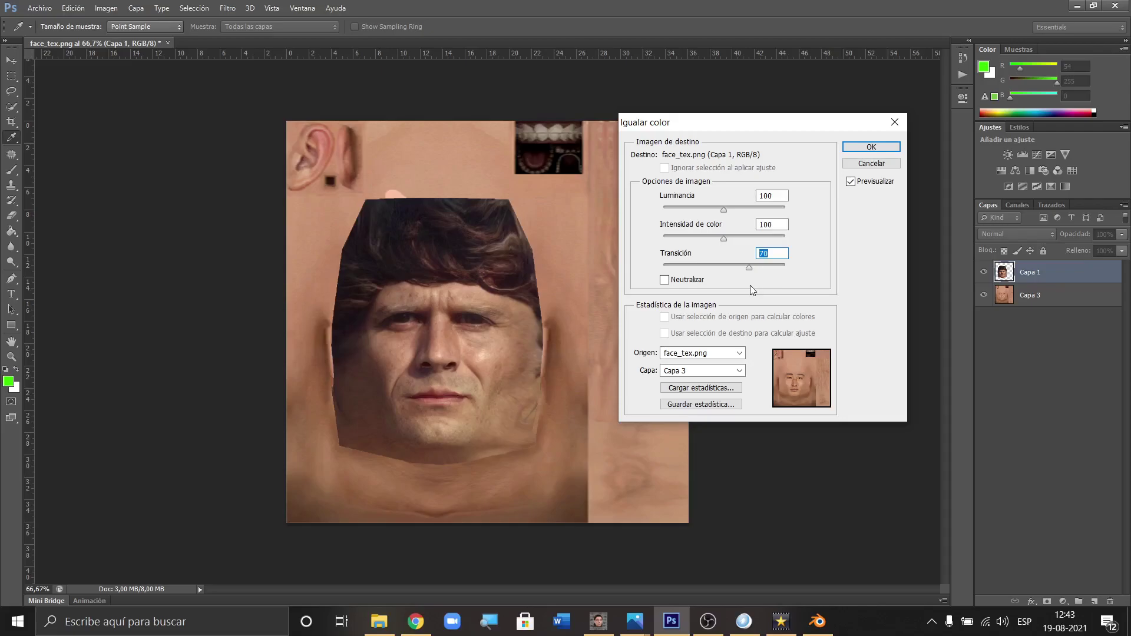
mouse_move(724, 209)
mouse_down()
mouse_move(705, 211)
mouse_move(753, 214)
mouse_move(743, 215)
mouse_up()
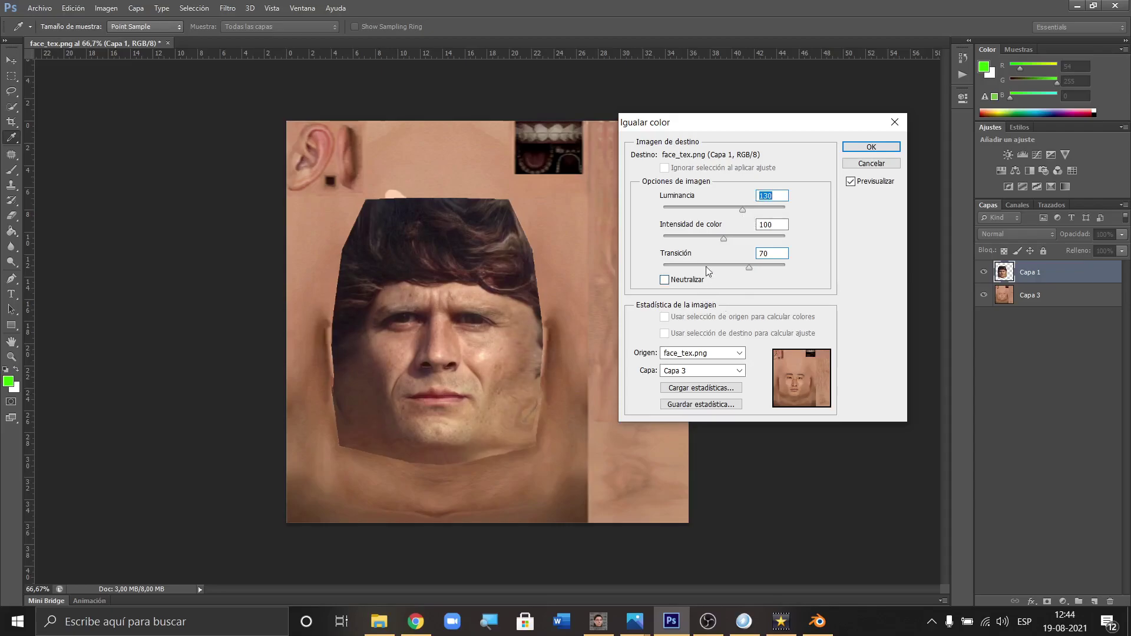
text(100)
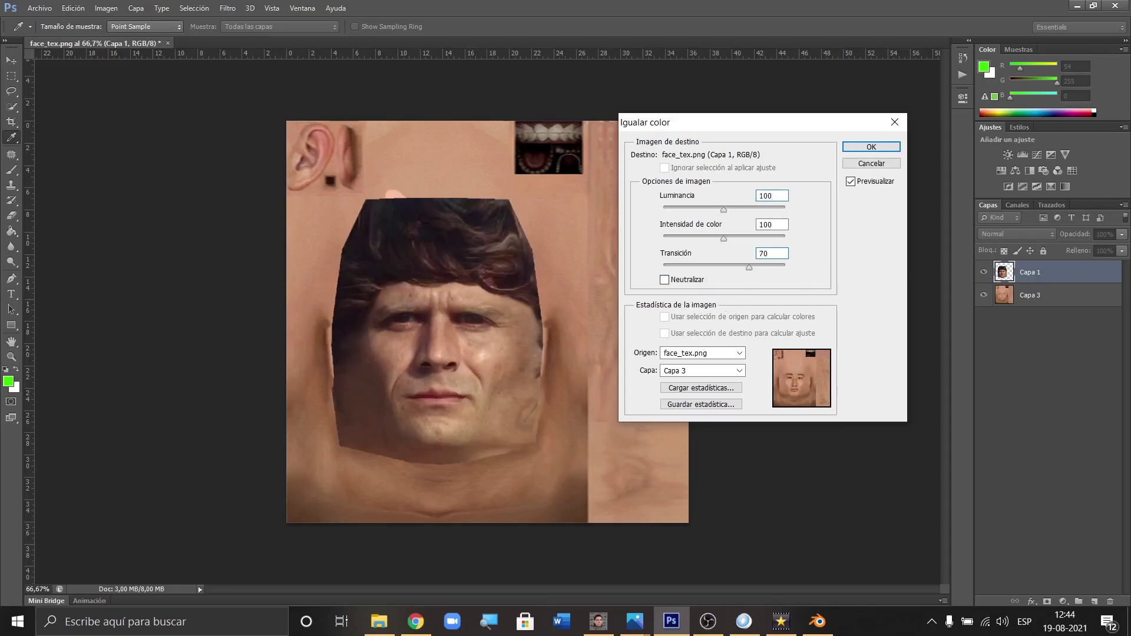
mouse_move(723, 239)
mouse_down()
mouse_move(757, 242)
mouse_move(711, 242)
mouse_up()
text(100)
click(868, 169)
Step: Duplicate Capa 1 as Capa 1 copia within face_tex.png and hide the duplicate
right_click(1028, 278)
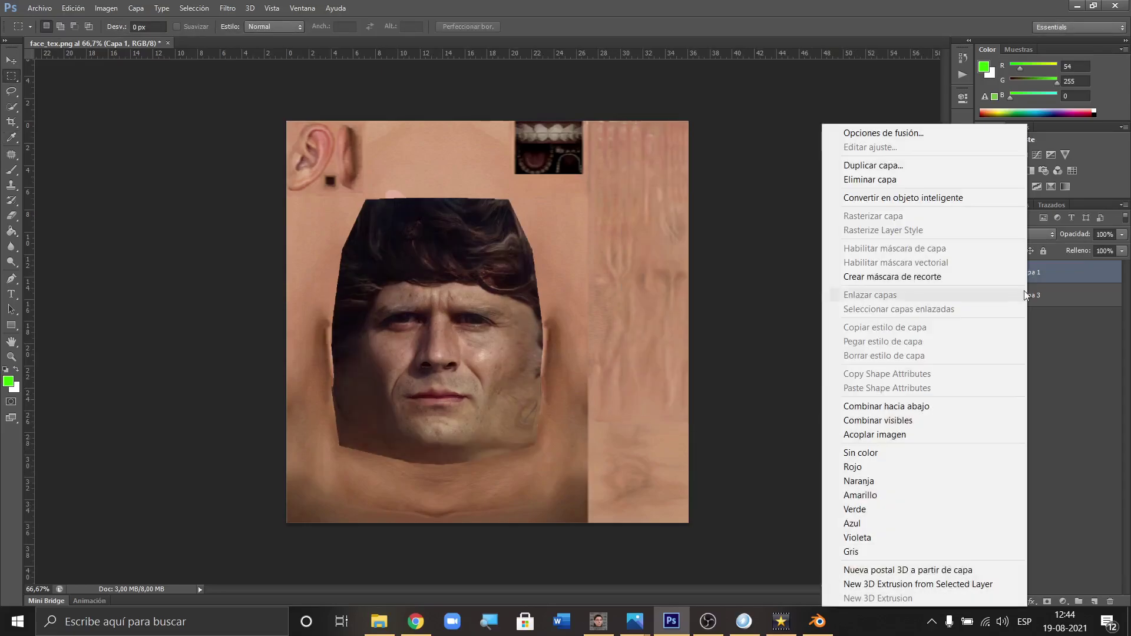
click(860, 166)
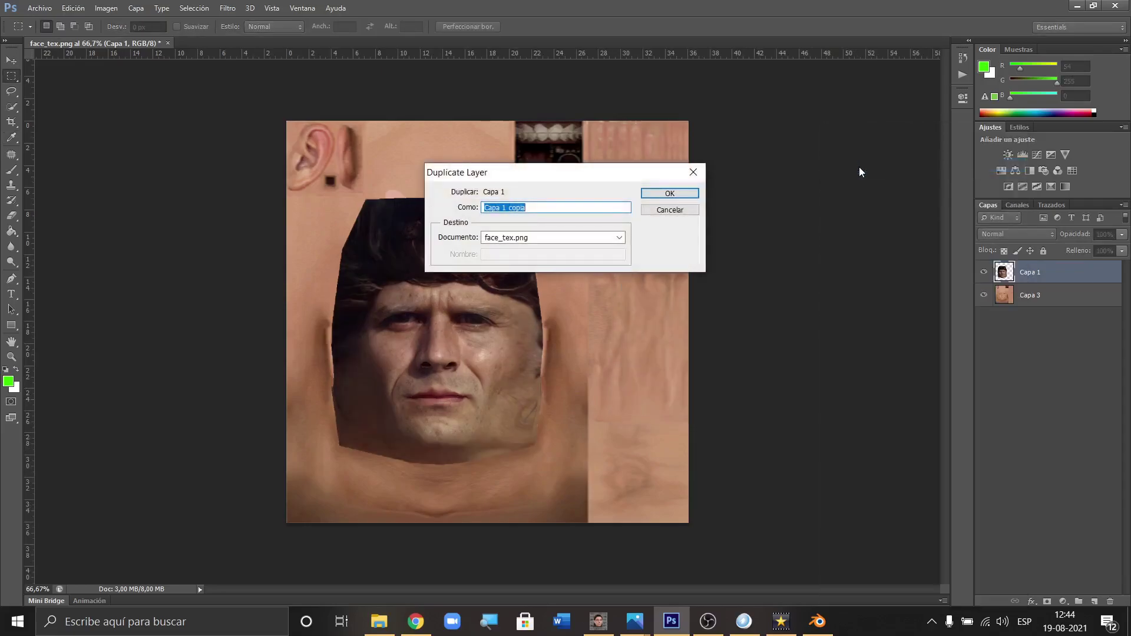
key(Return)
click(983, 272)
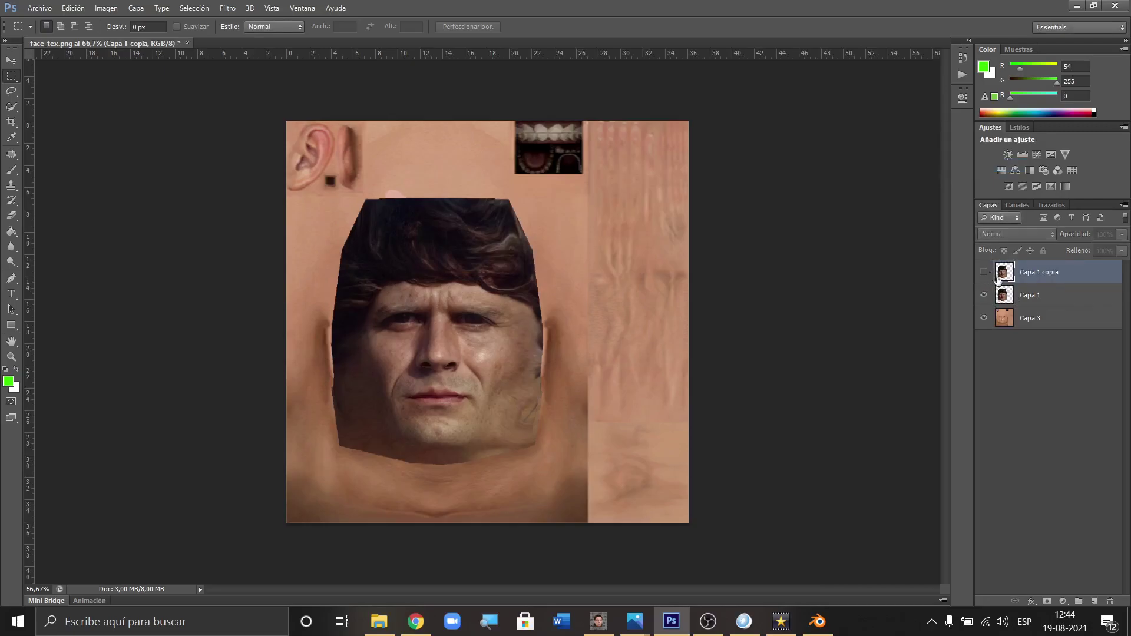
Step: Match the color of Capa 1 to Capa 3 of face_tex.png using Igualar color with Transición set to 70
click(1030, 297)
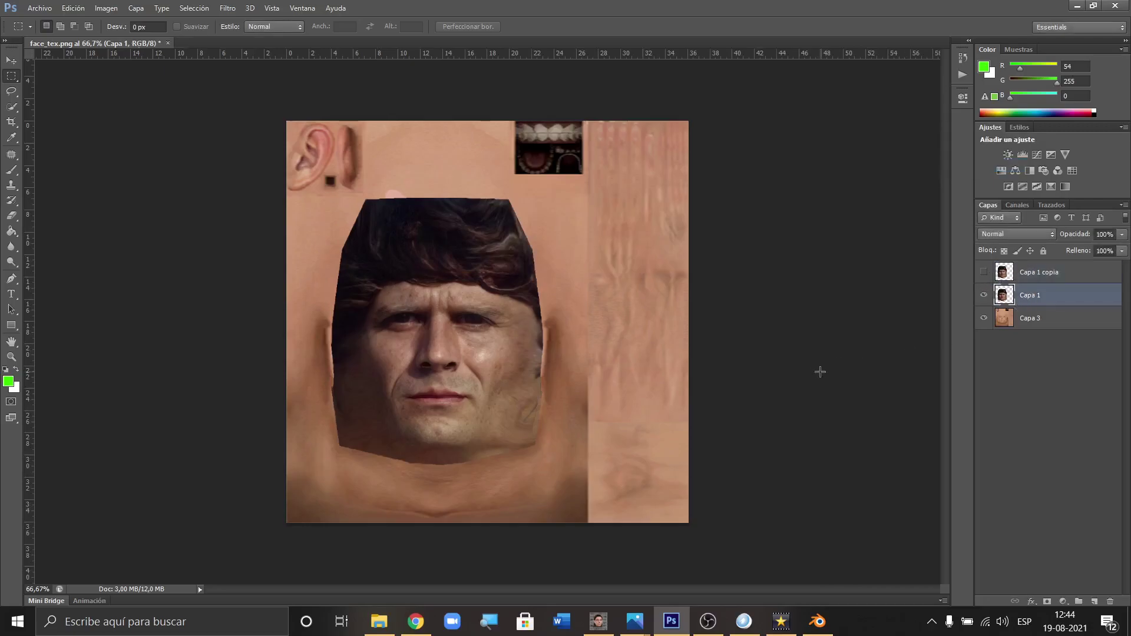
click(107, 8)
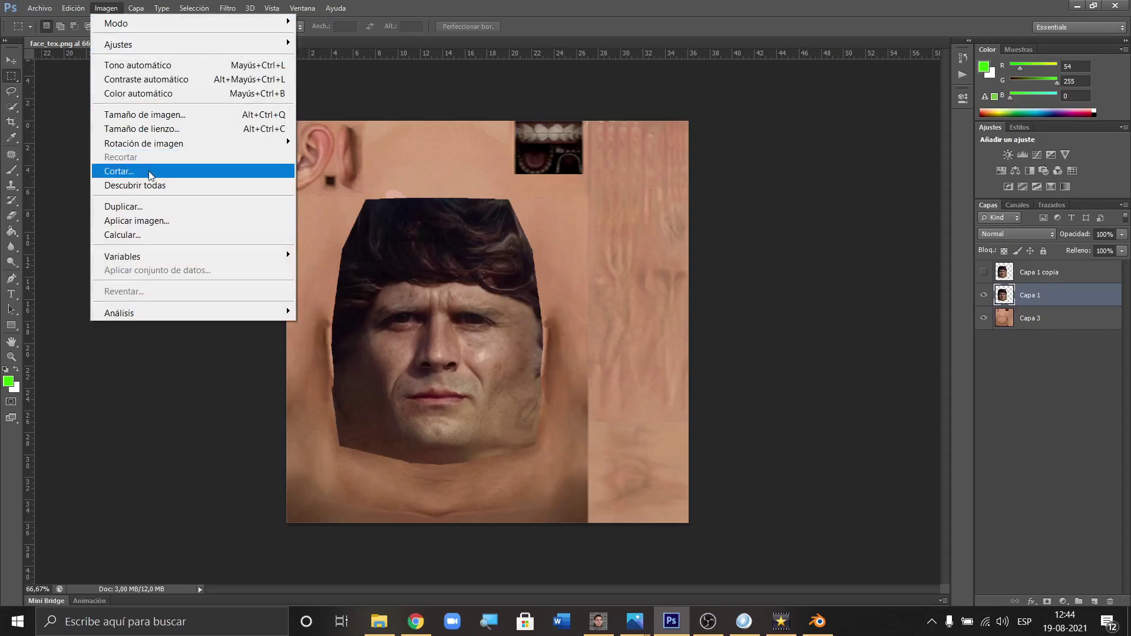
mouse_move(153, 52)
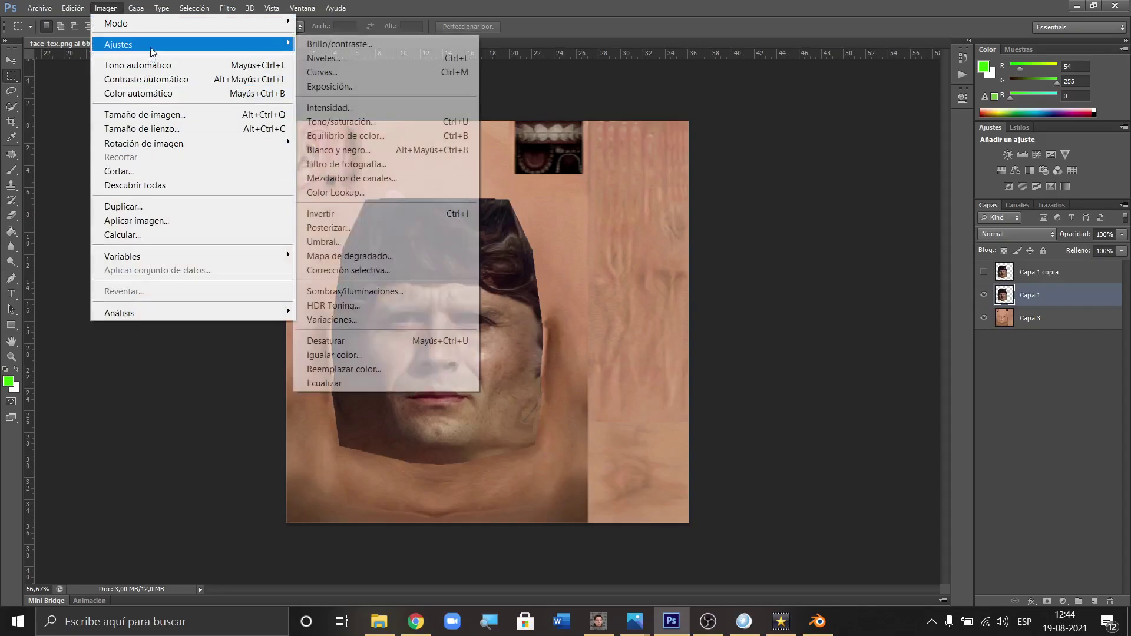
click(371, 354)
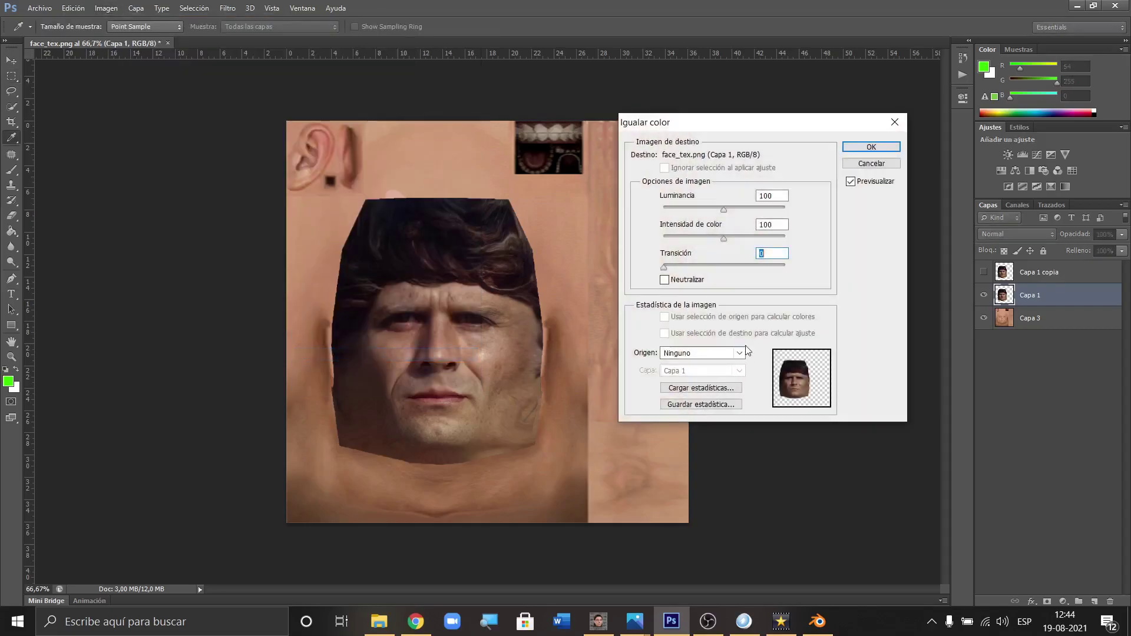
click(707, 354)
click(693, 380)
click(686, 371)
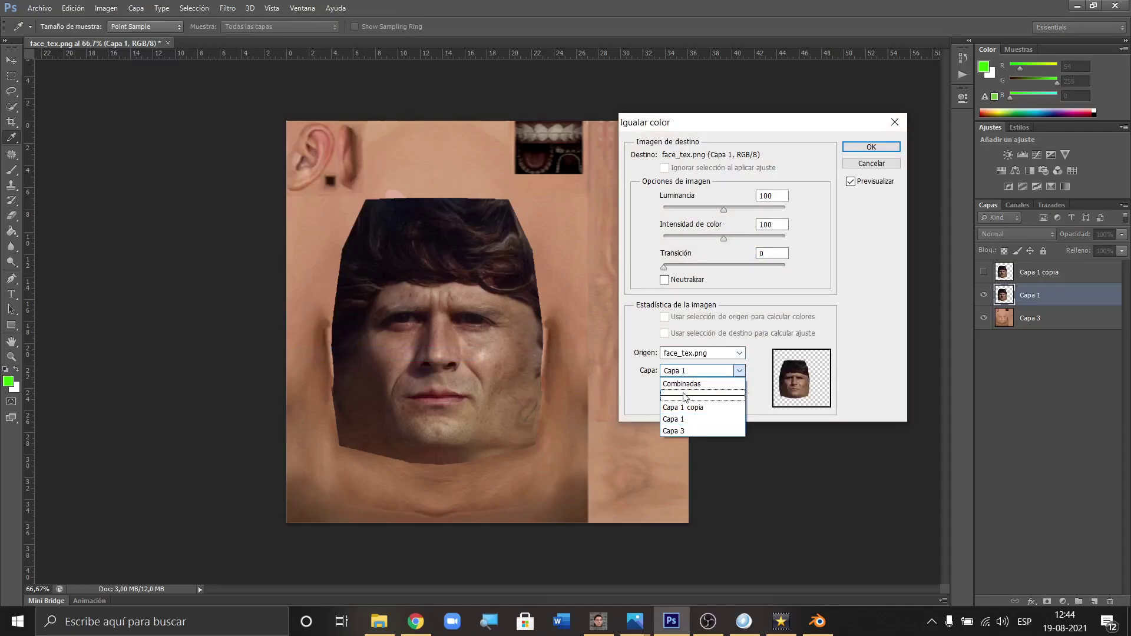
click(673, 431)
drag(663, 268, 727, 266)
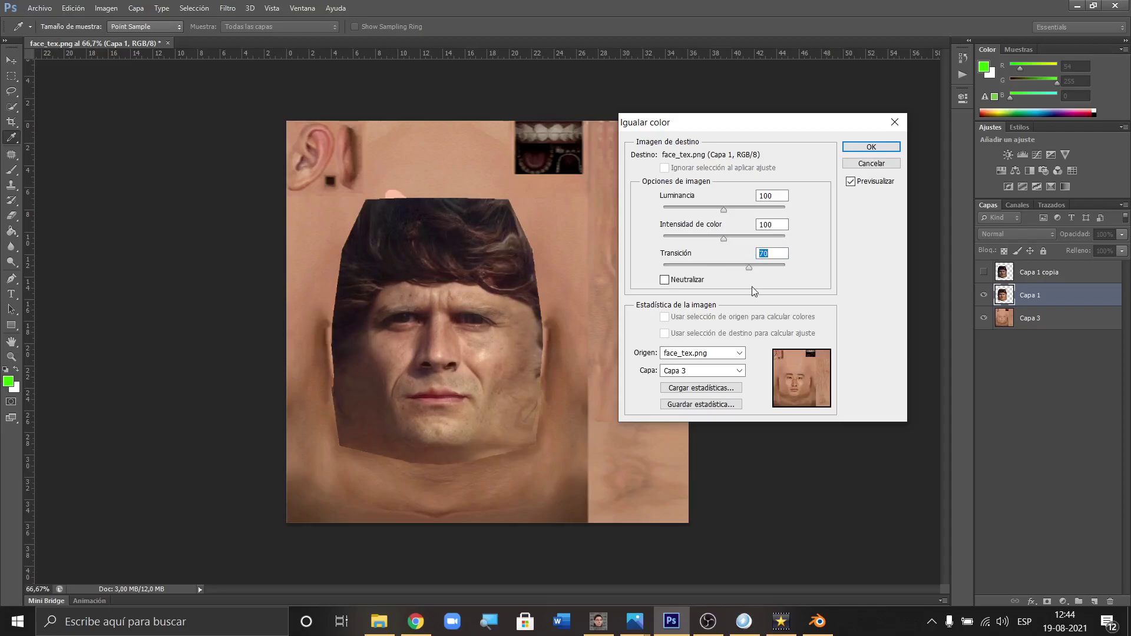
click(871, 147)
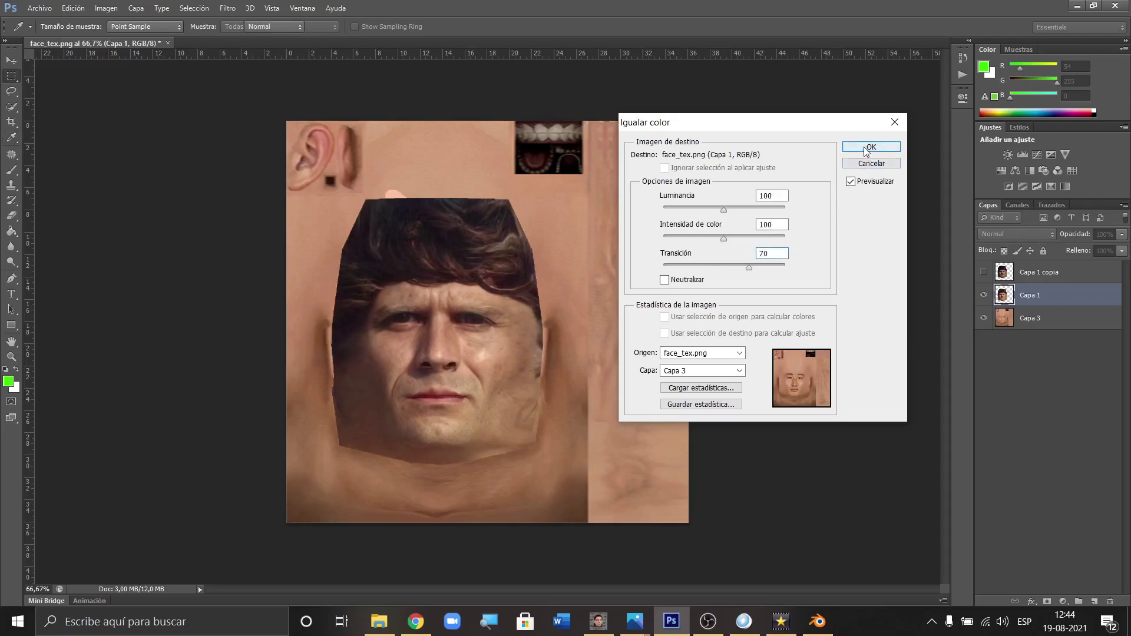
Step: Move the color-matched Capa 1 above Capa 1 copia and show only the copy over Capa 3
click(985, 296)
click(984, 295)
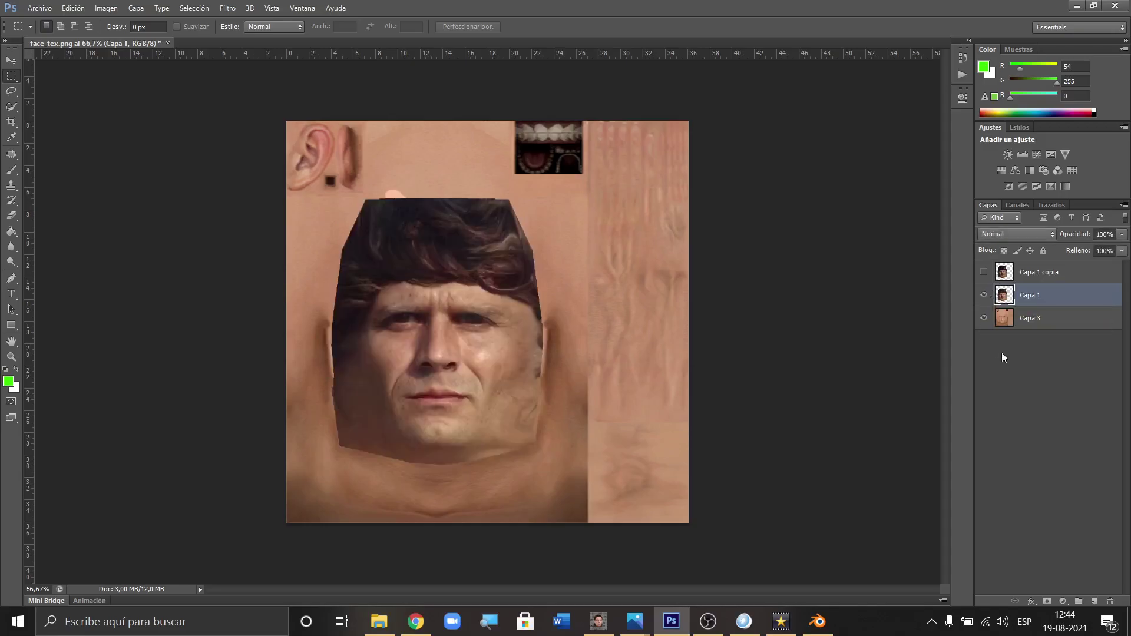
click(1030, 320)
click(1031, 297)
click(985, 295)
drag(1034, 298, 1035, 272)
click(1033, 298)
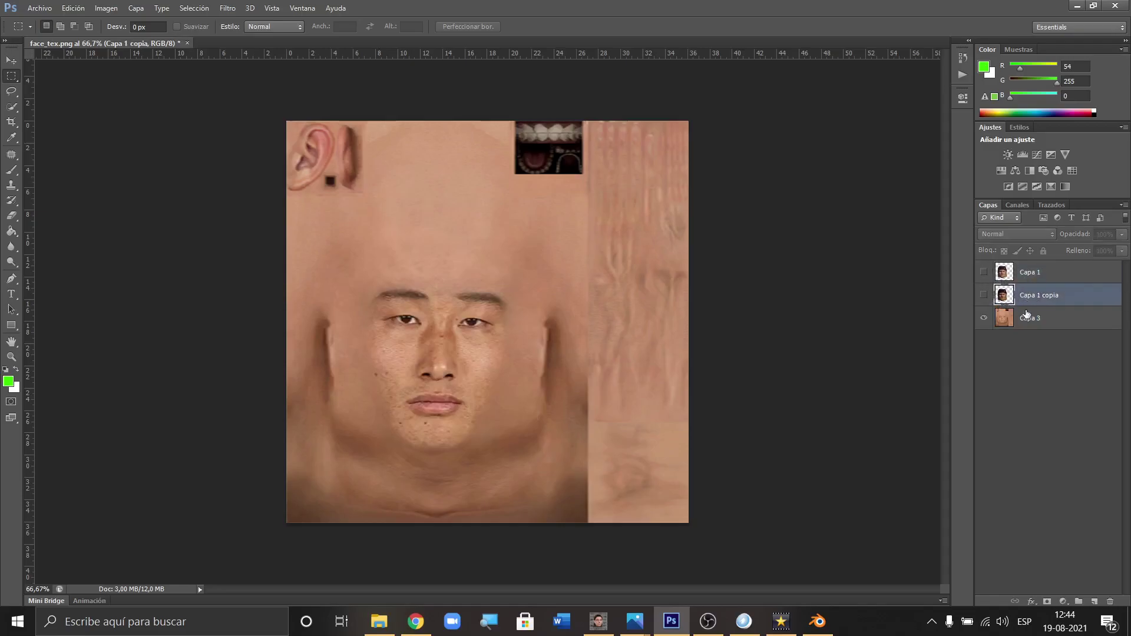
click(1028, 319)
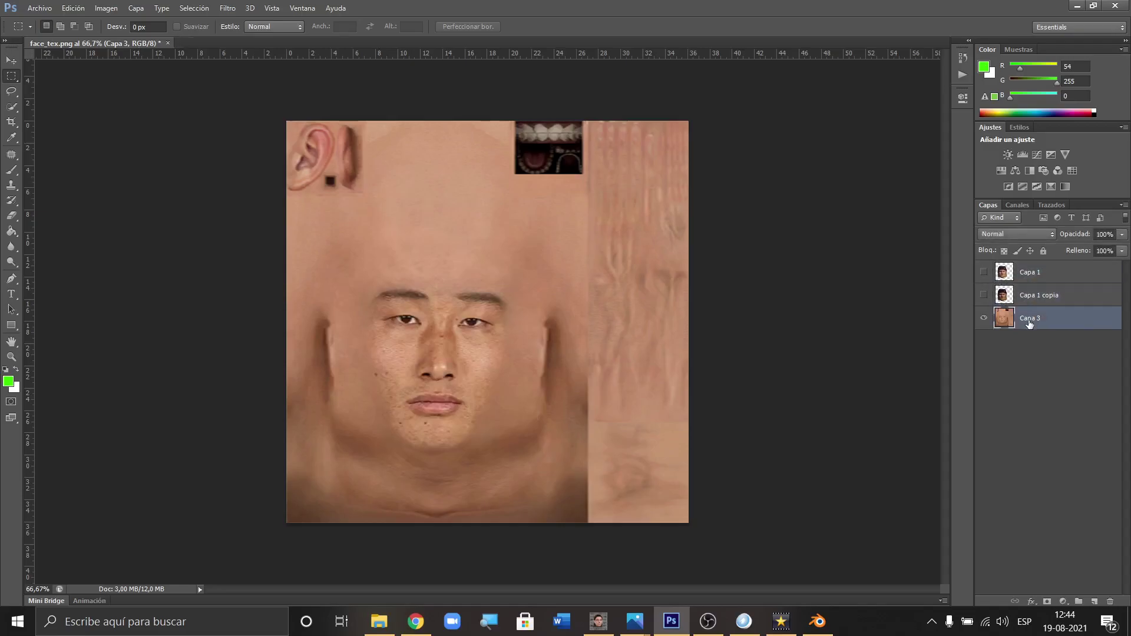
click(985, 295)
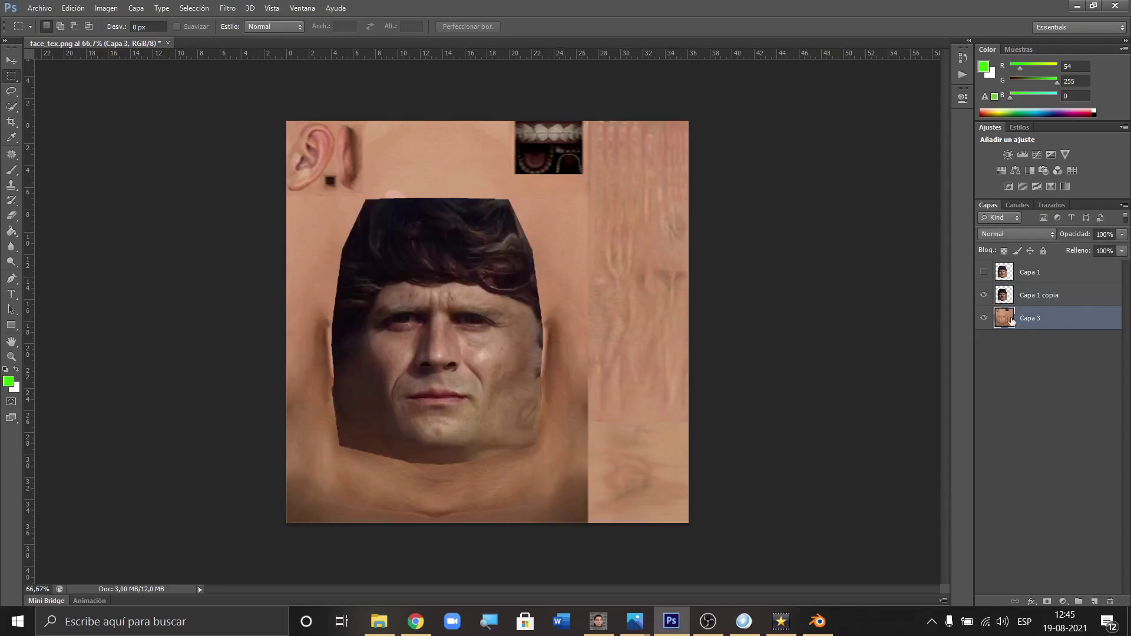
click(113, 10)
mouse_move(119, 44)
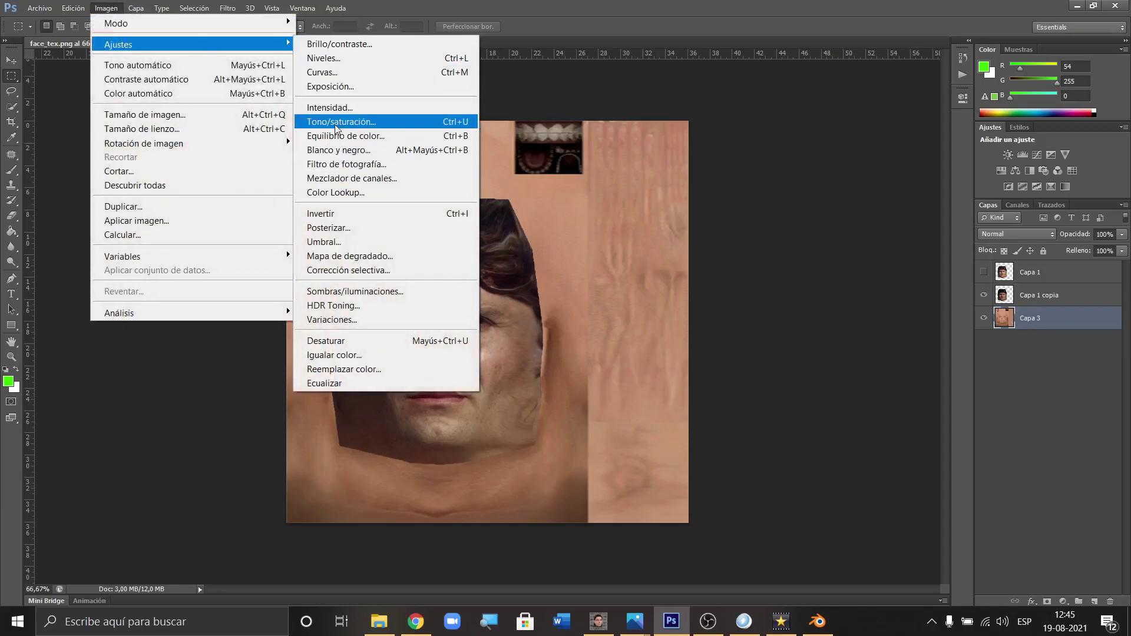
click(334, 355)
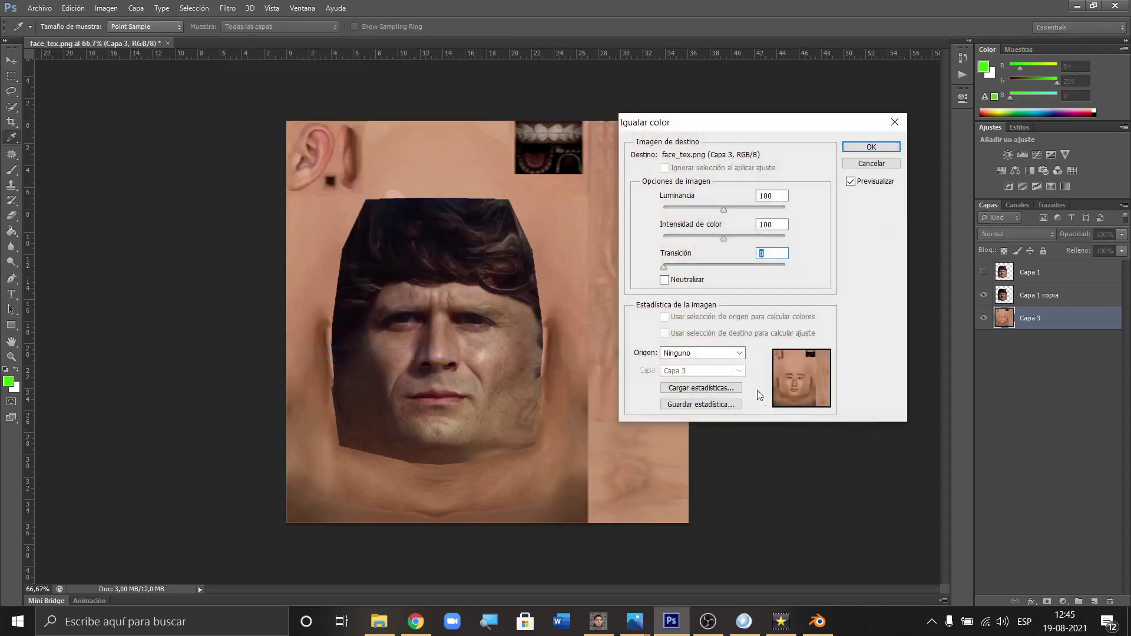
click(707, 353)
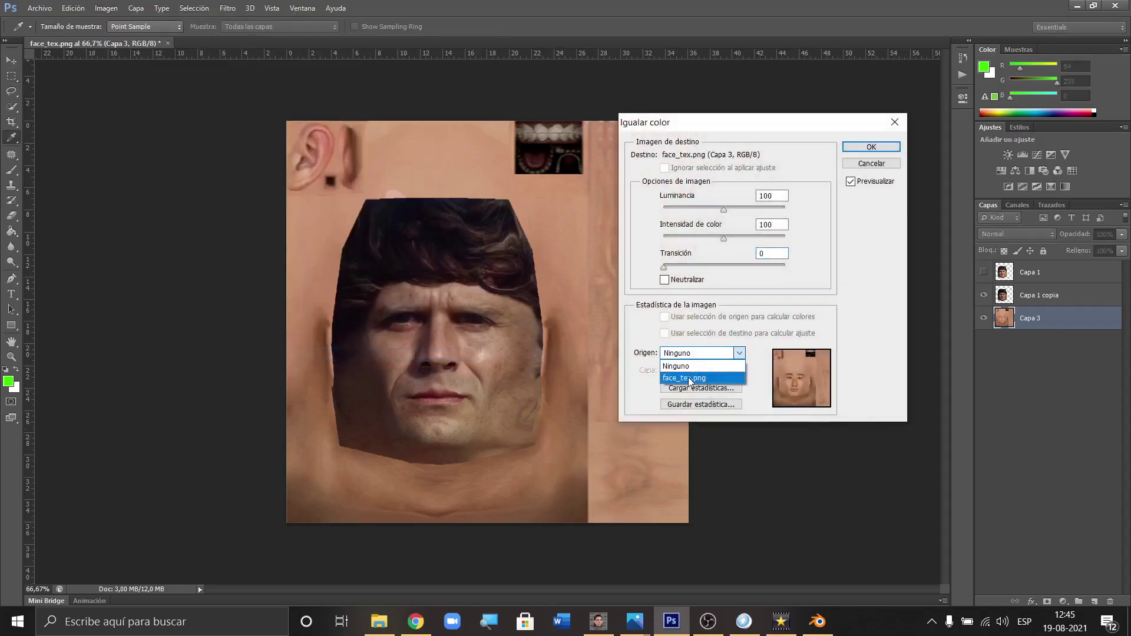
click(713, 375)
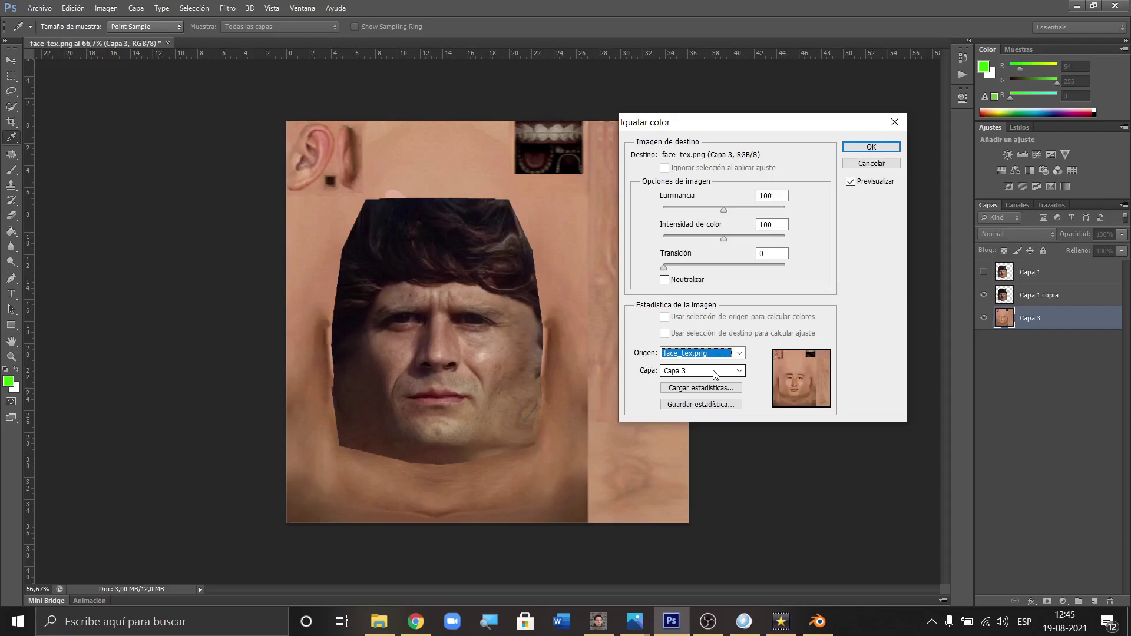
click(715, 375)
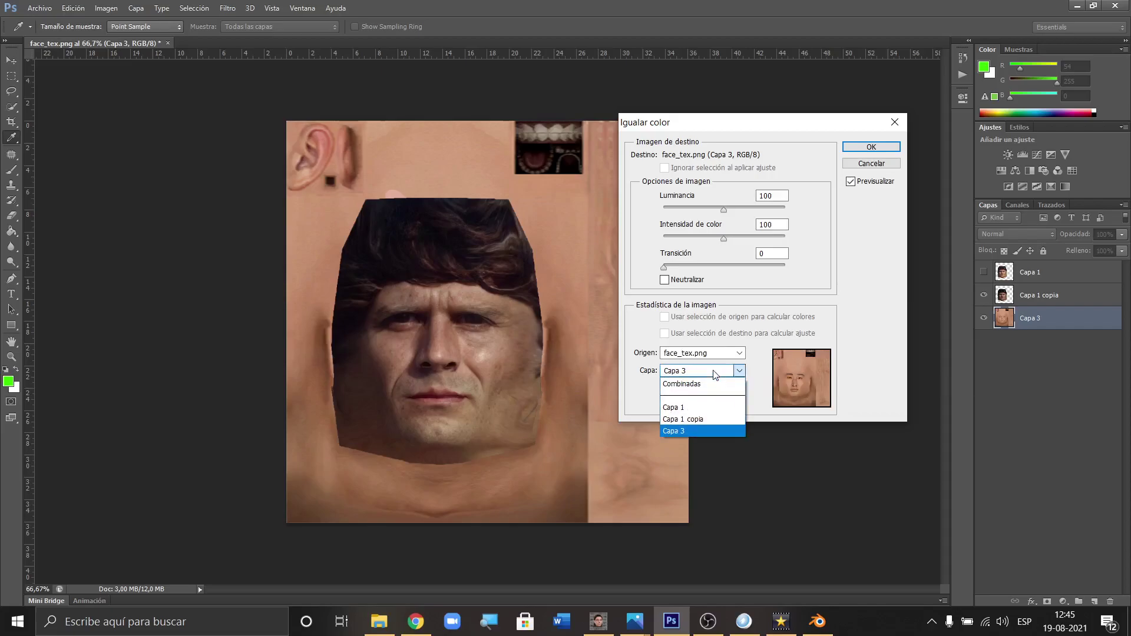
click(693, 422)
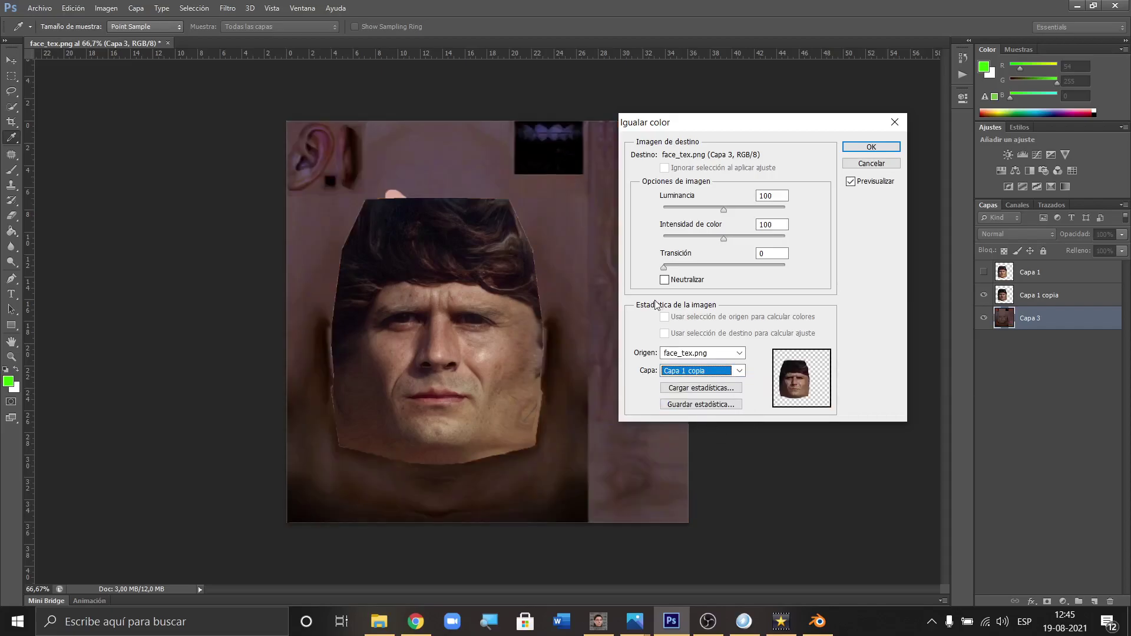
drag(664, 266, 755, 270)
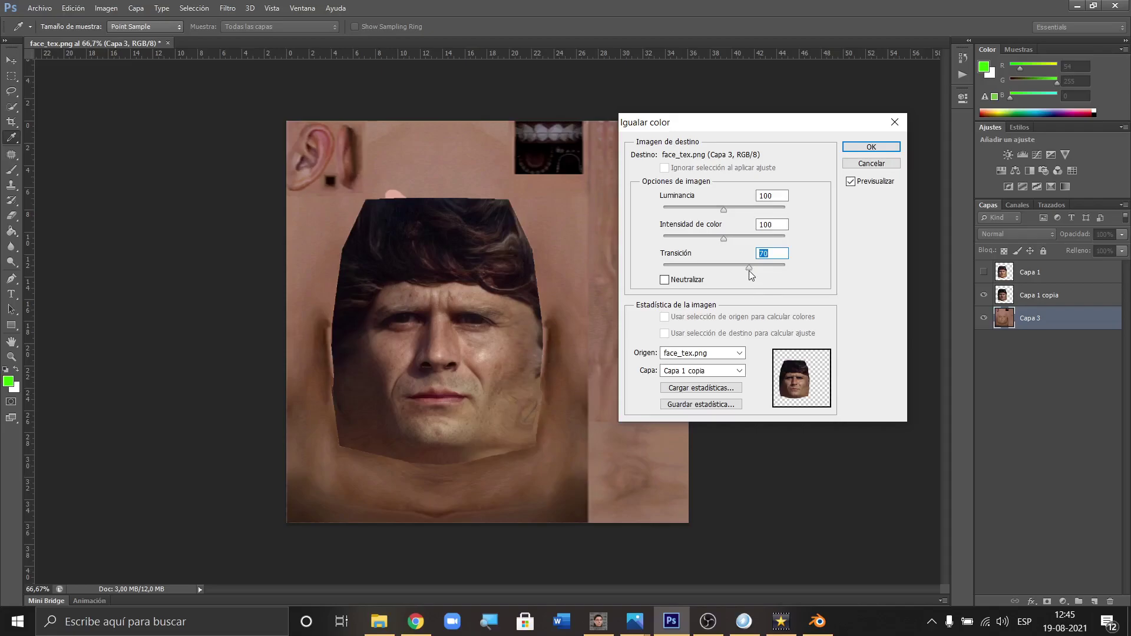
drag(755, 268, 761, 269)
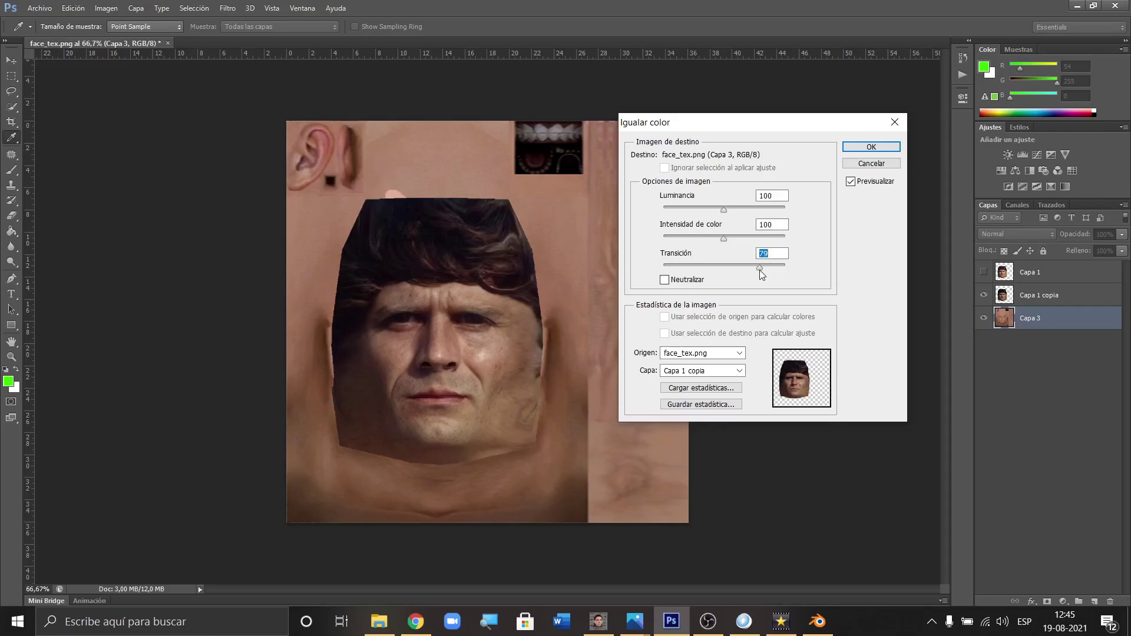
drag(759, 269, 762, 269)
click(867, 165)
Step: Duplicate Capa 3 as Capa 3 copia within face_tex.png and hide the duplicate
right_click(1030, 322)
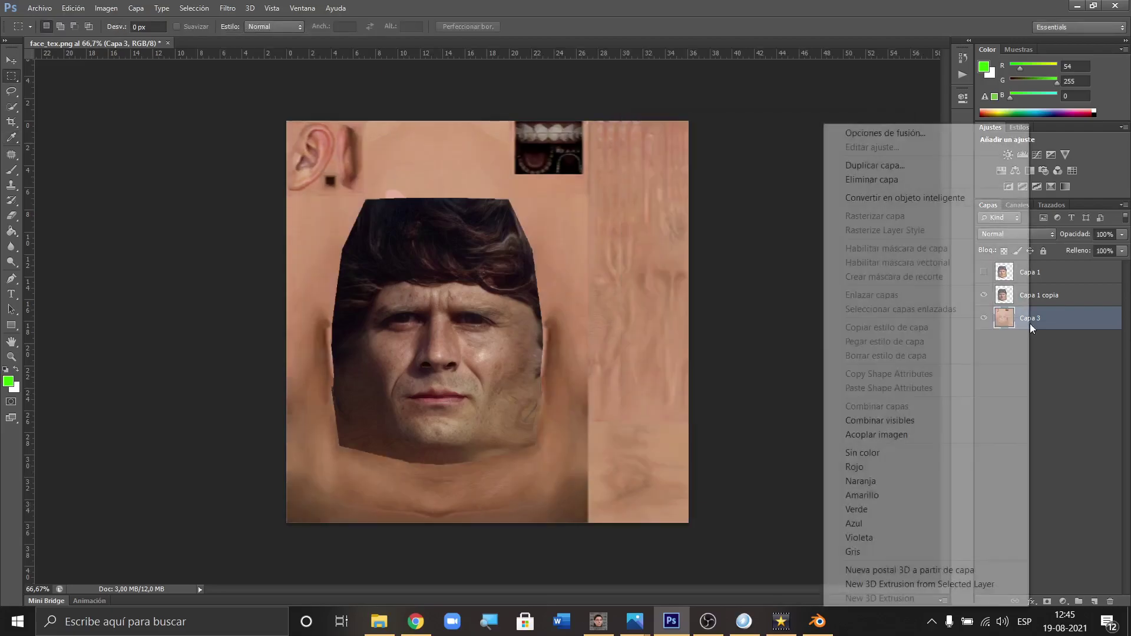
click(859, 165)
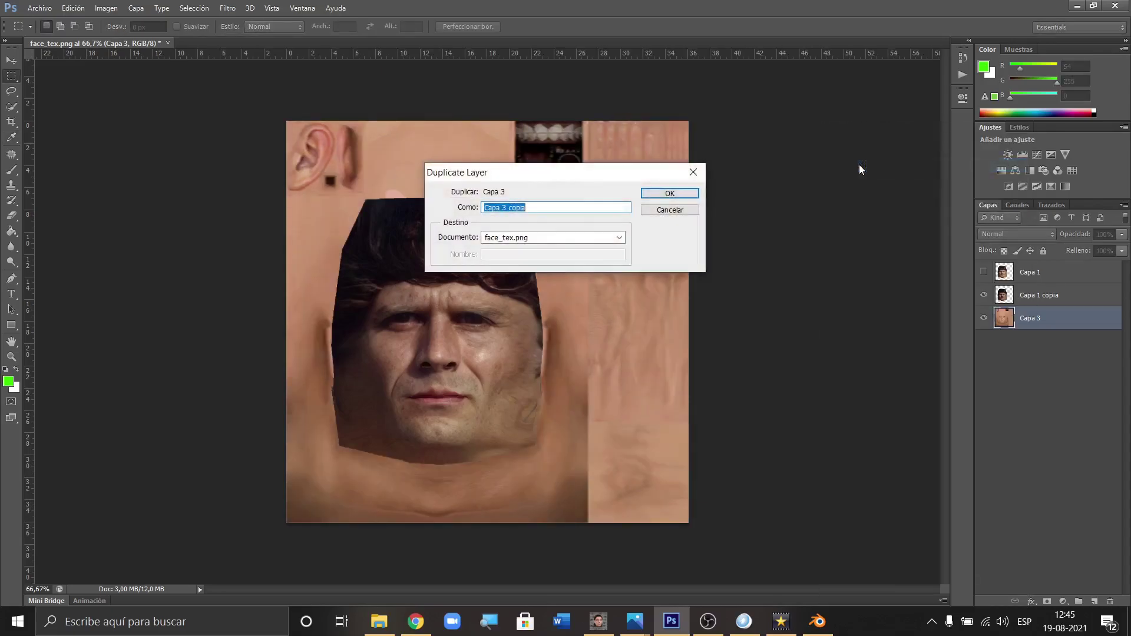
key(Return)
click(984, 318)
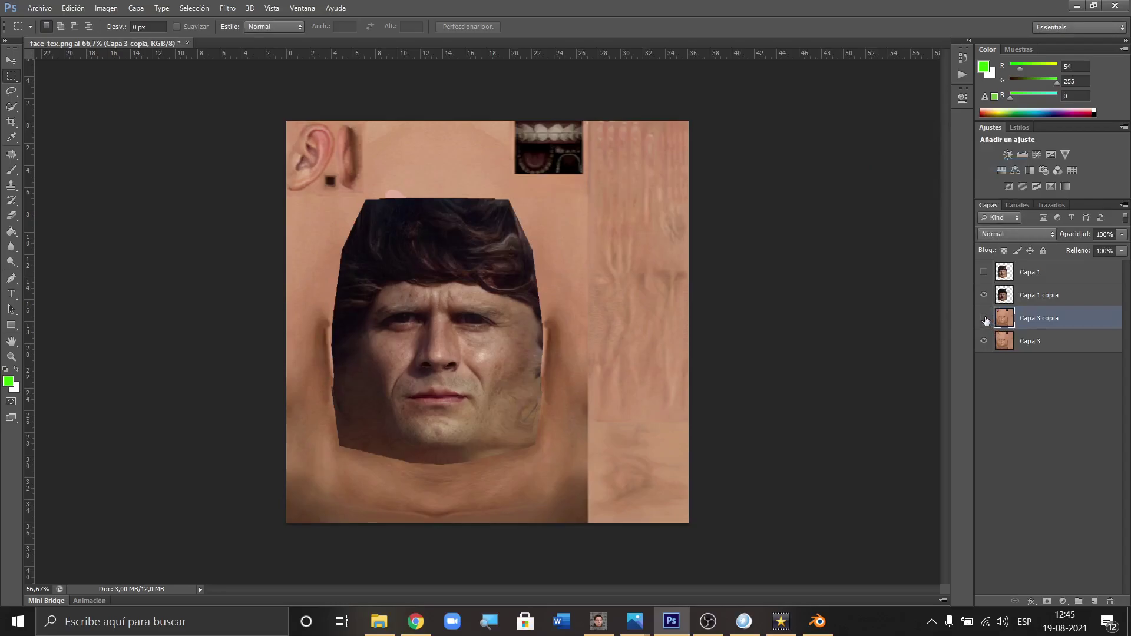
Step: Match the color of Capa 3 to Capa 1 copia of face_tex.png using Igualar color with Luminancia 100 and Transición 80
click(1033, 347)
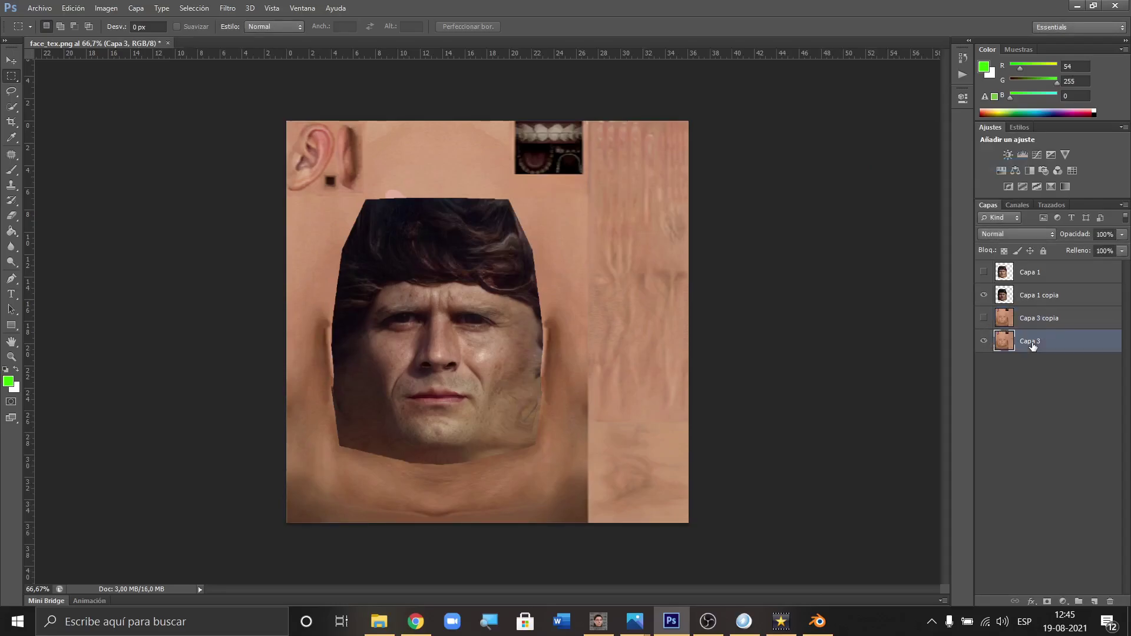
click(106, 7)
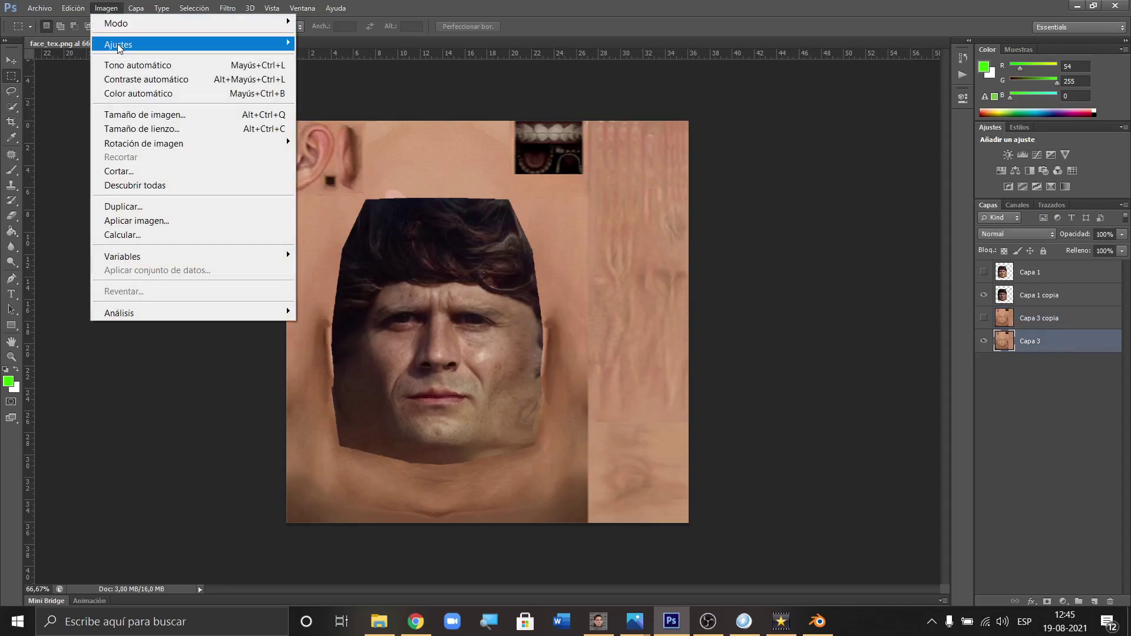
mouse_move(120, 47)
click(351, 354)
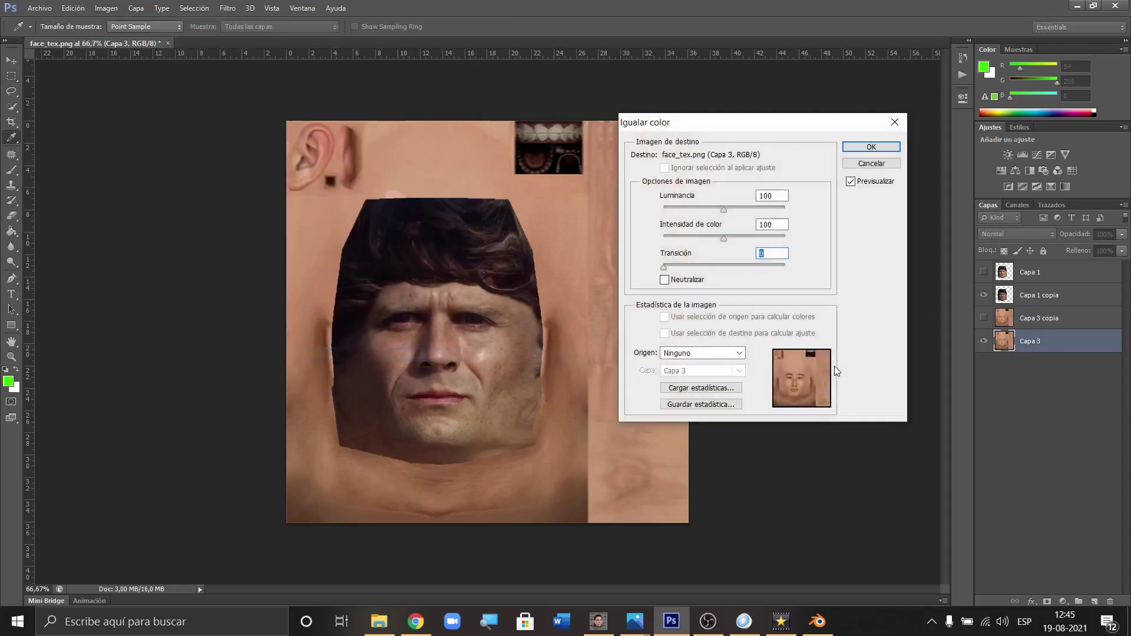
click(704, 353)
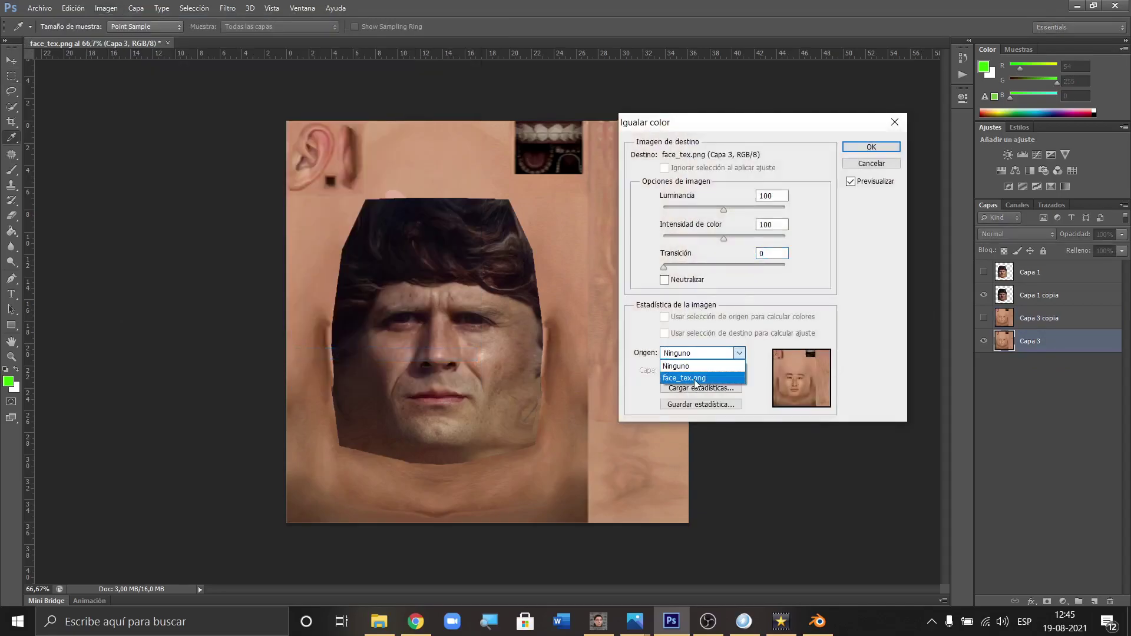
click(695, 379)
click(700, 371)
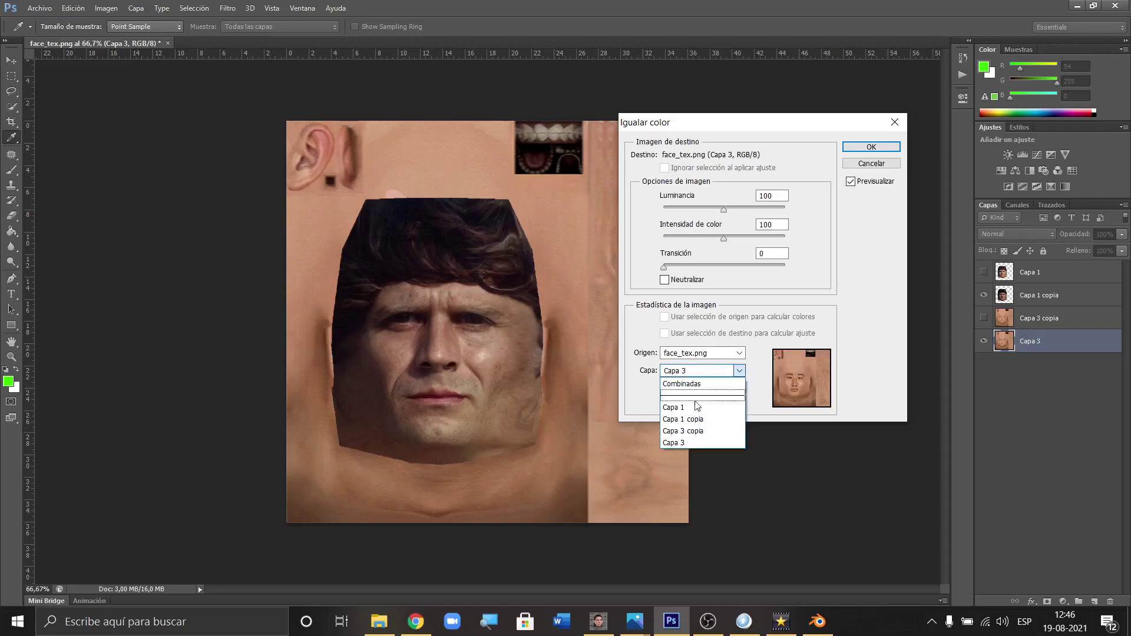
click(692, 419)
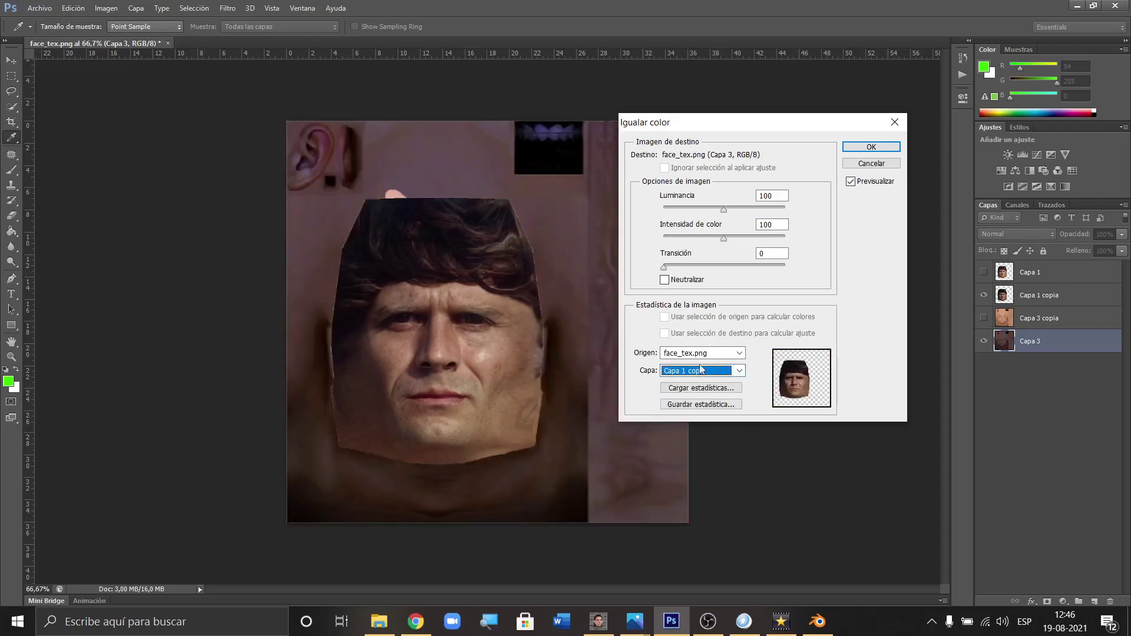
click(743, 267)
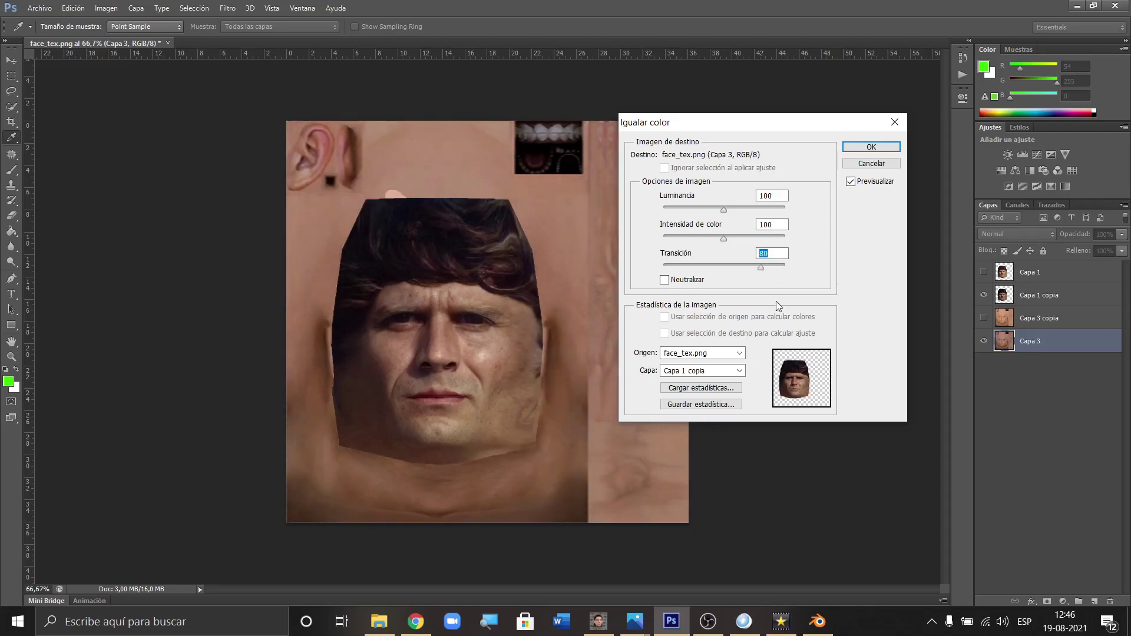
drag(724, 210, 730, 210)
text(100)
click(865, 147)
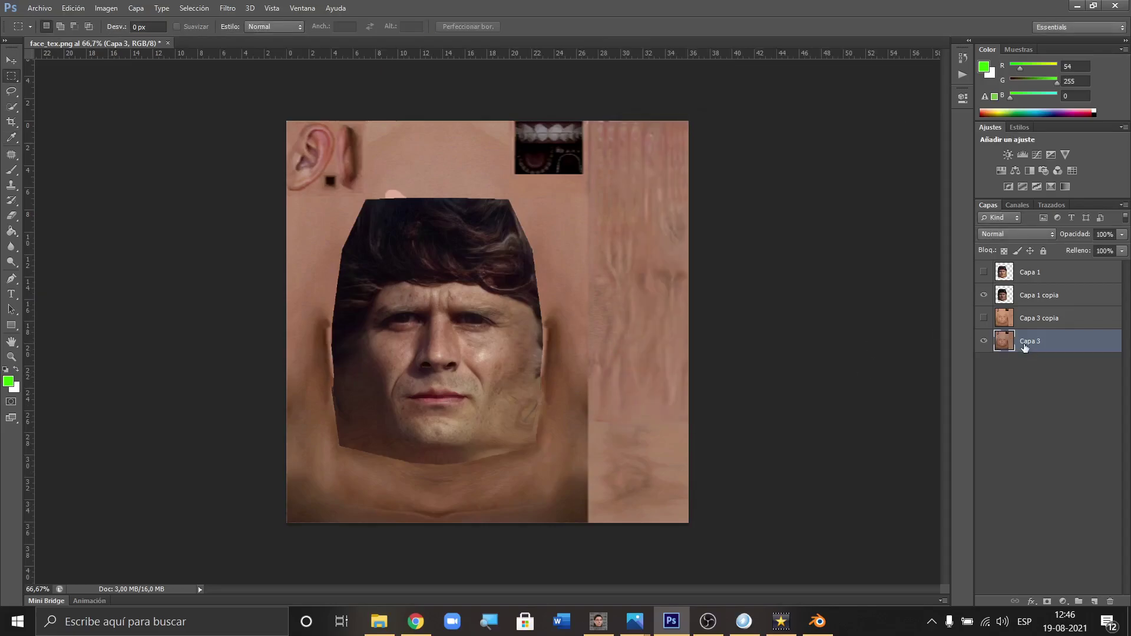
Step: Place Capa 1 copia directly above Capa 3, and rename the two layers piel oscura and piel oscura base
drag(1038, 295, 1033, 322)
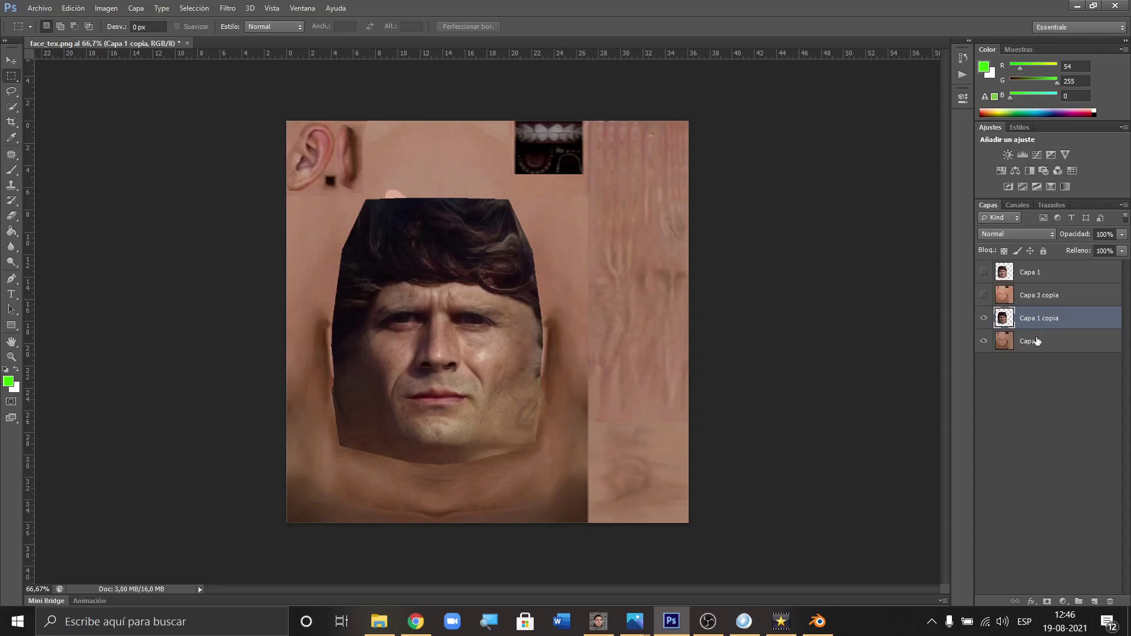
double_click(1029, 317)
text(piel oscura)
click(1032, 345)
double_click(1032, 344)
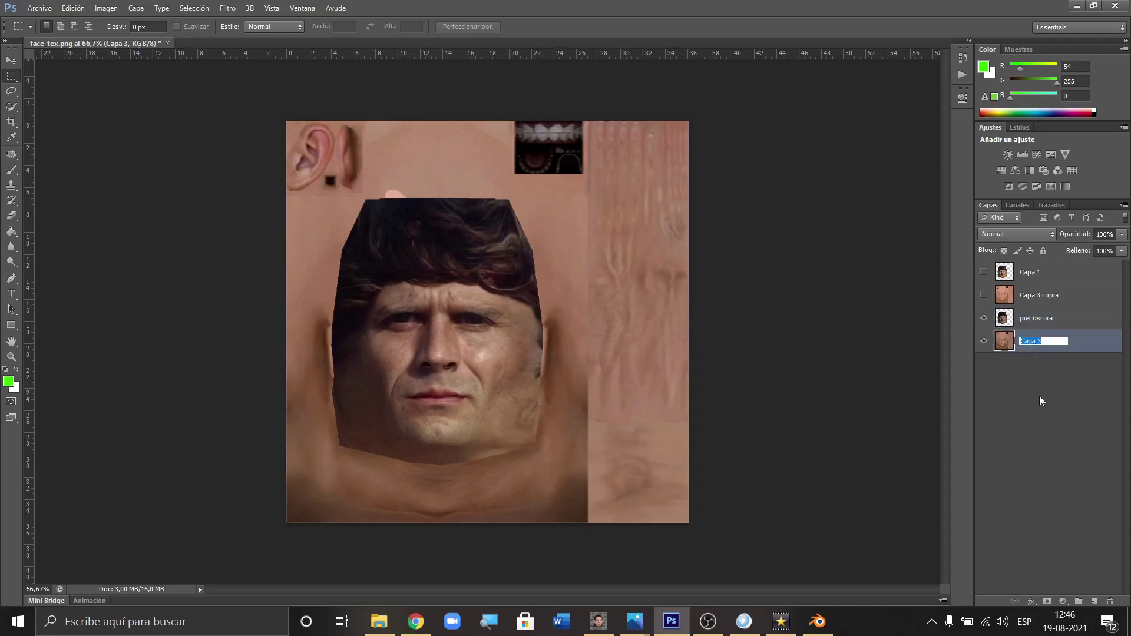
text(piel oscura base)
key(Return)
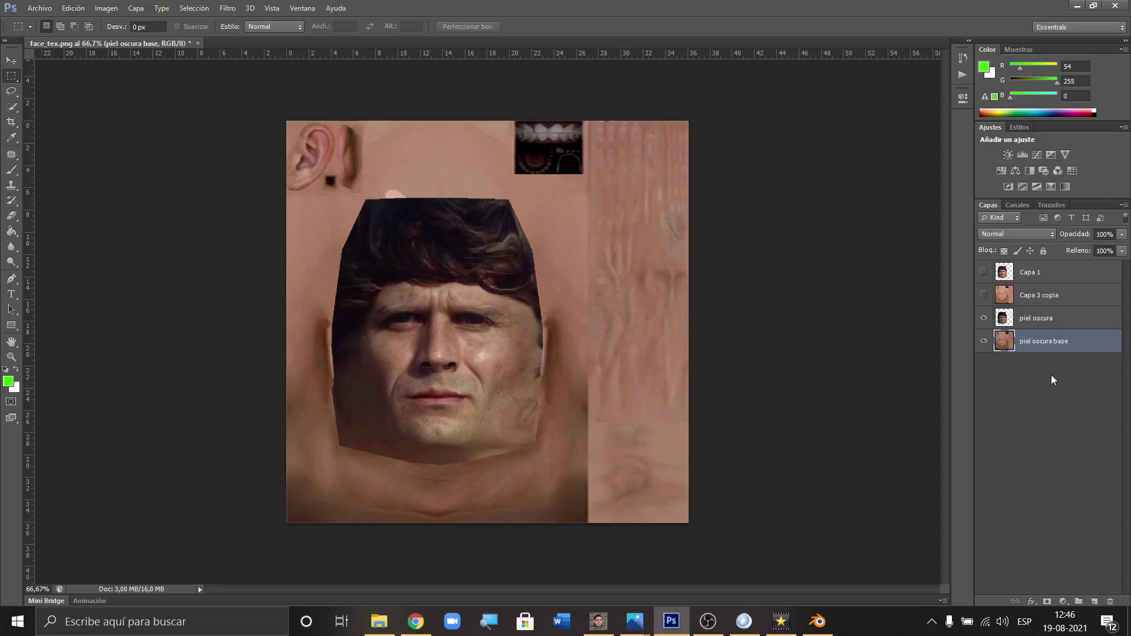
Step: Rename Capa 1 as piel clara and Capa 3 copia as piel clara base
click(1031, 274)
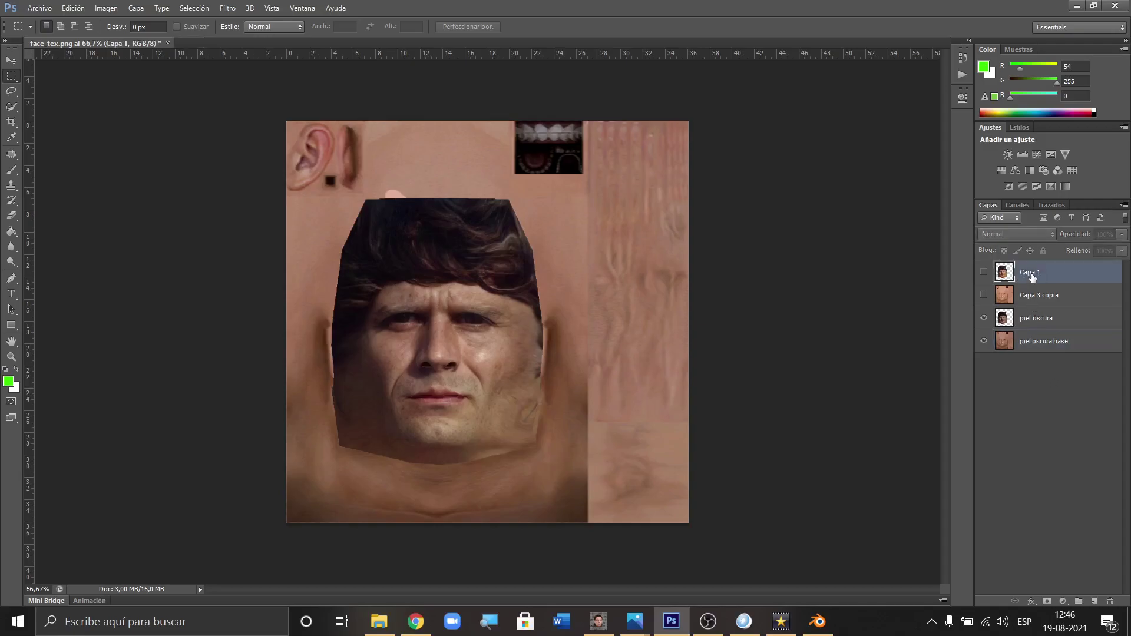
double_click(1032, 275)
text(piel clara)
key(Return)
click(1038, 297)
double_click(1038, 296)
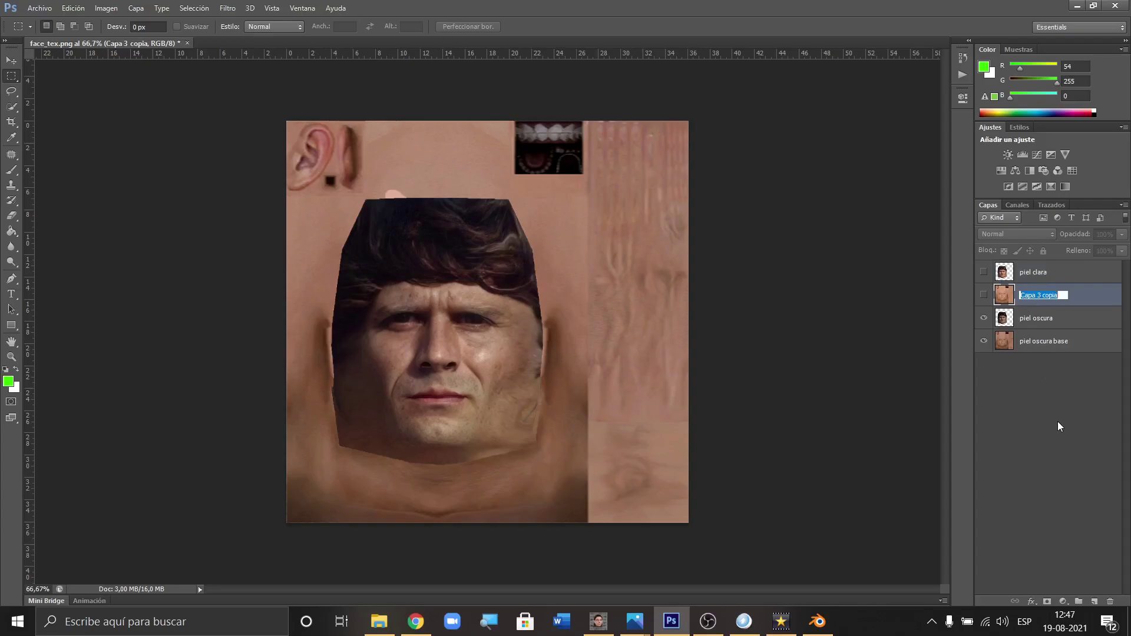
text(piel clara base)
key(Return)
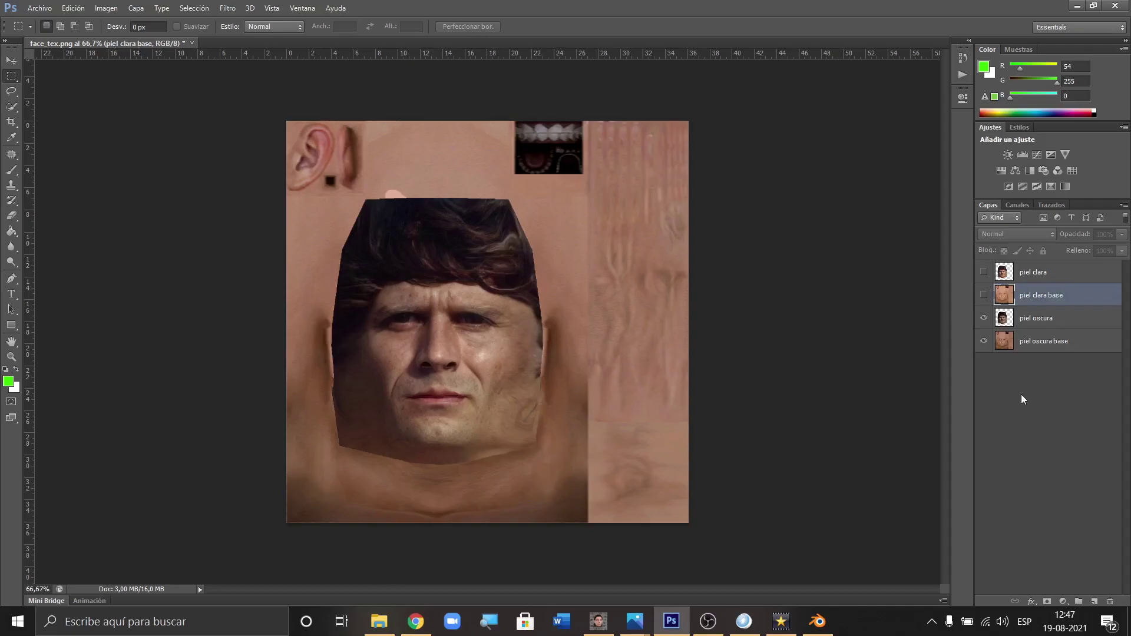
Step: Compare the piel clara face and base pair with the piel oscura pair by showing one pair at a time
click(984, 319)
click(984, 341)
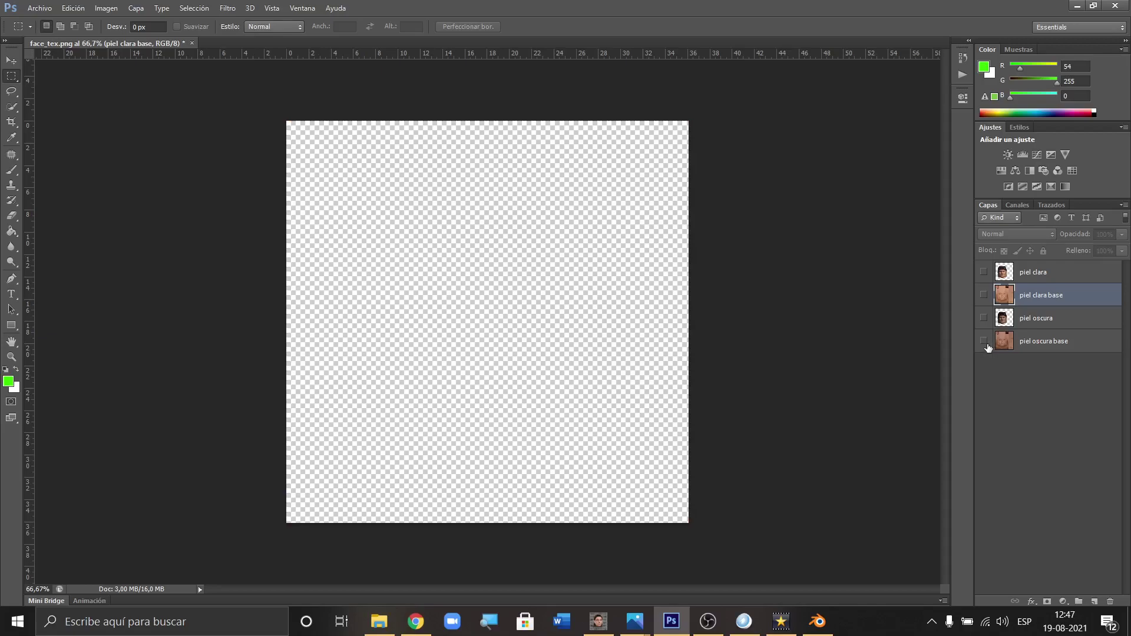
click(984, 272)
click(983, 295)
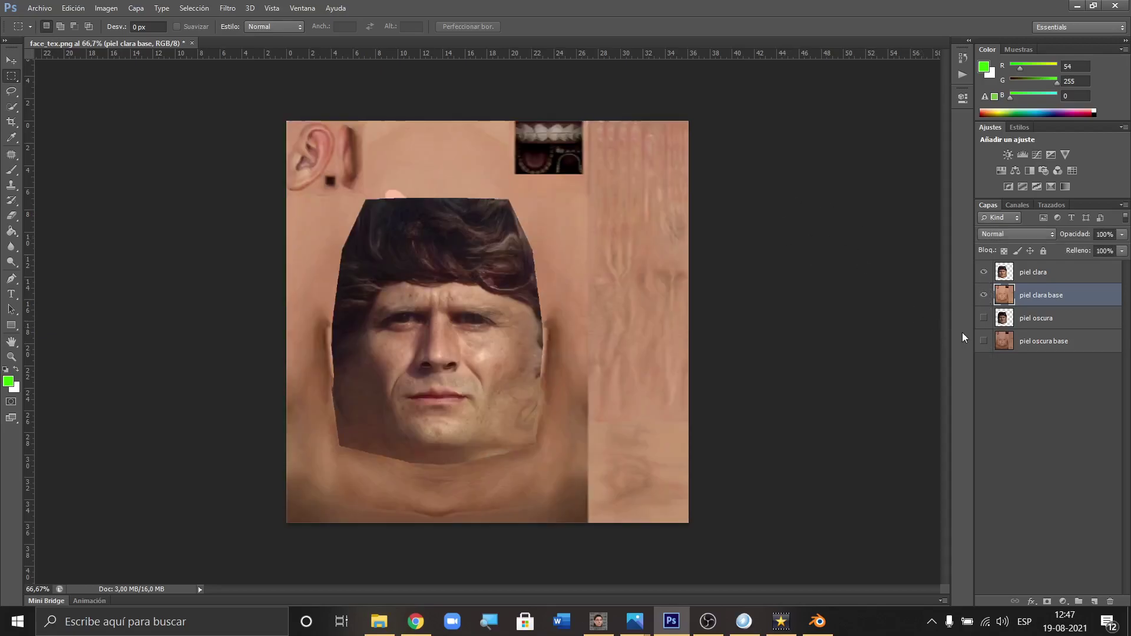
click(983, 272)
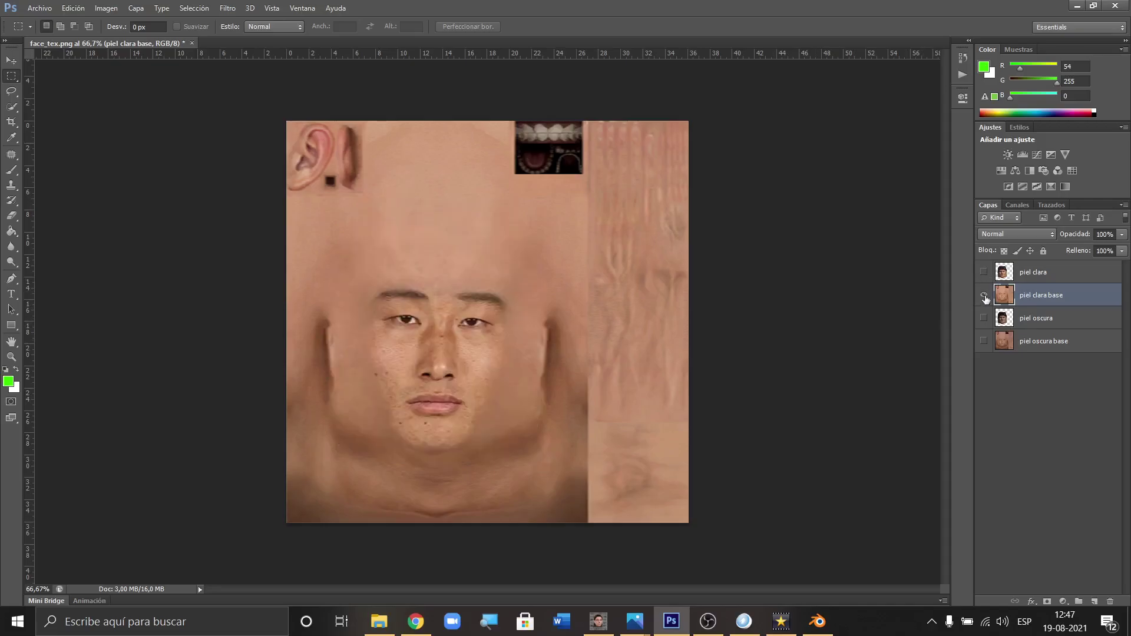
click(984, 296)
click(984, 318)
click(983, 341)
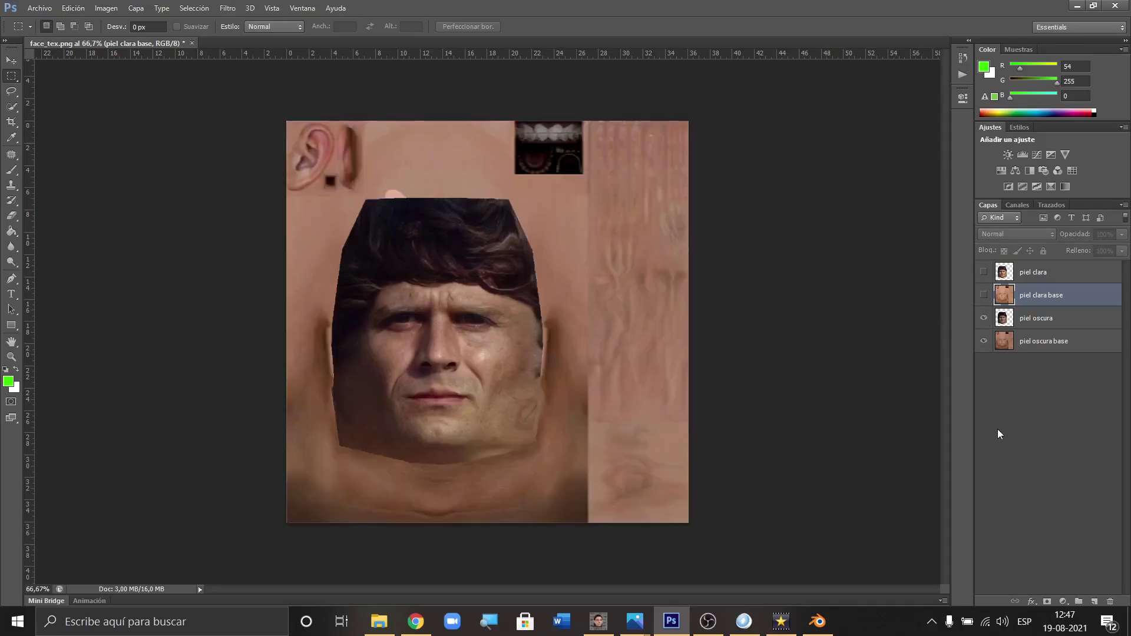
Step: Review which face layer belongs with which base layer, viewing the piel clara pair and then the piel oscura pair
click(1032, 321)
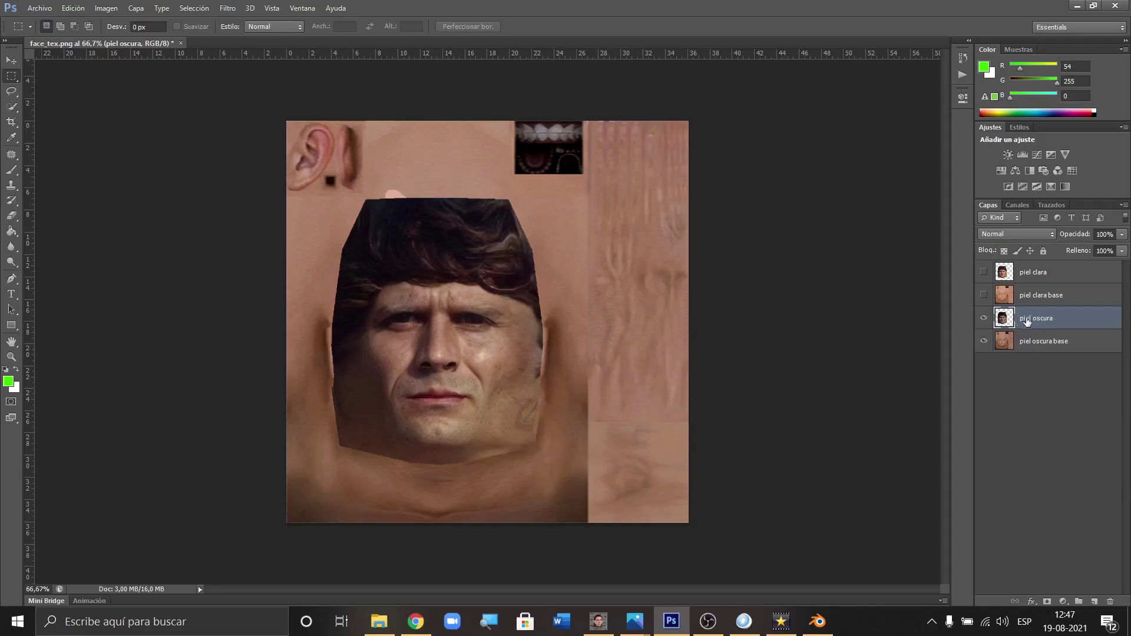
click(984, 318)
click(983, 342)
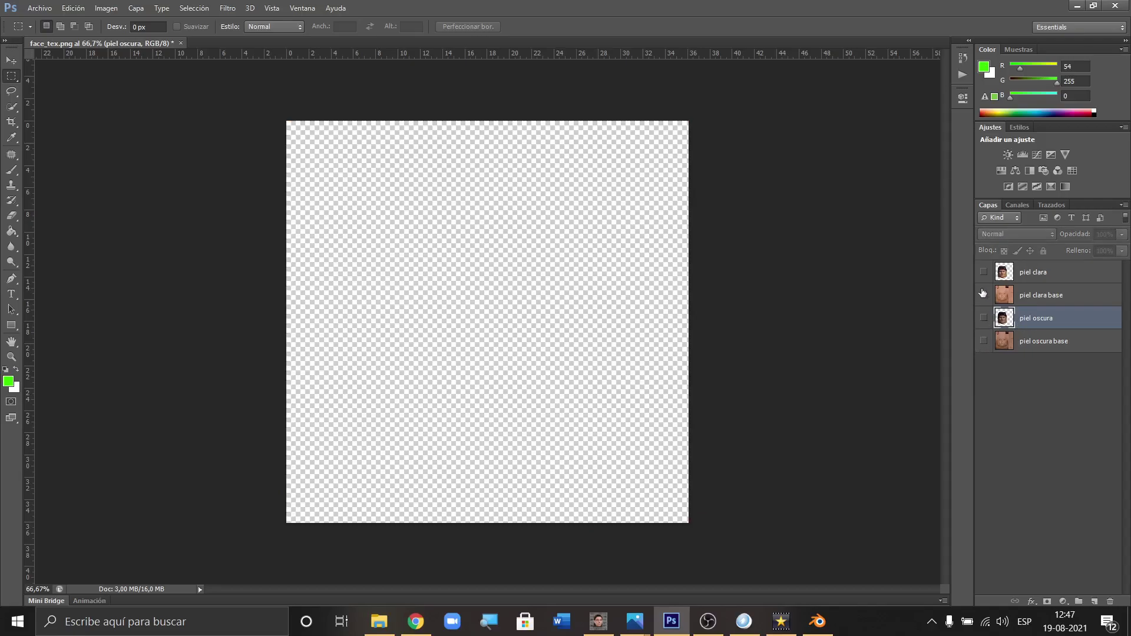
click(984, 272)
click(983, 295)
click(1021, 277)
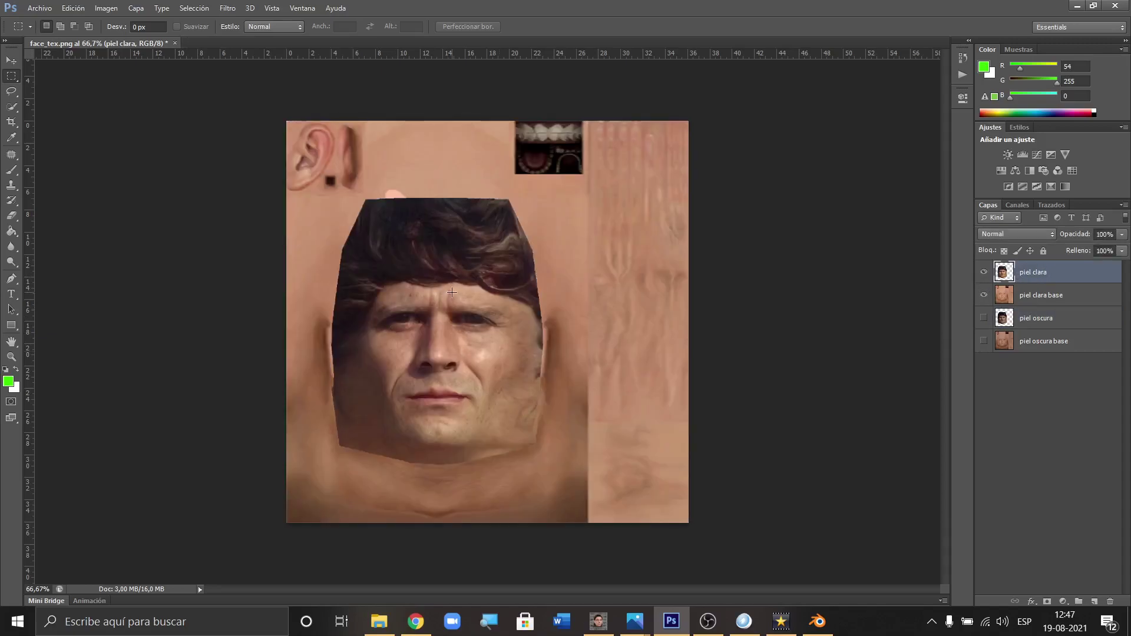
click(1037, 297)
click(983, 296)
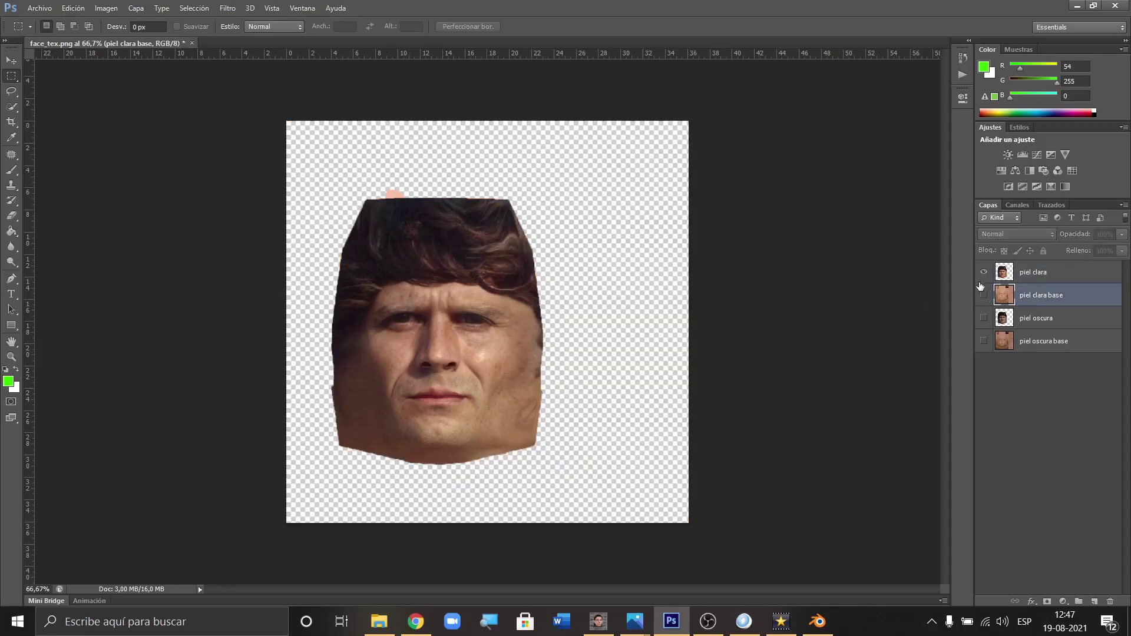
click(984, 273)
click(983, 318)
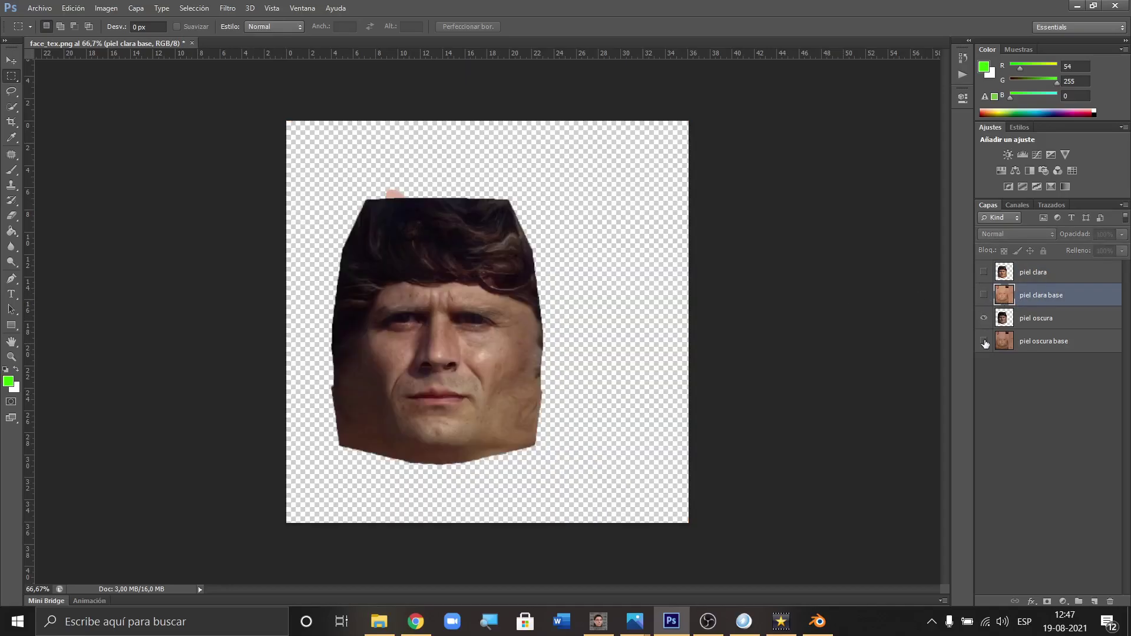
click(983, 340)
click(1046, 319)
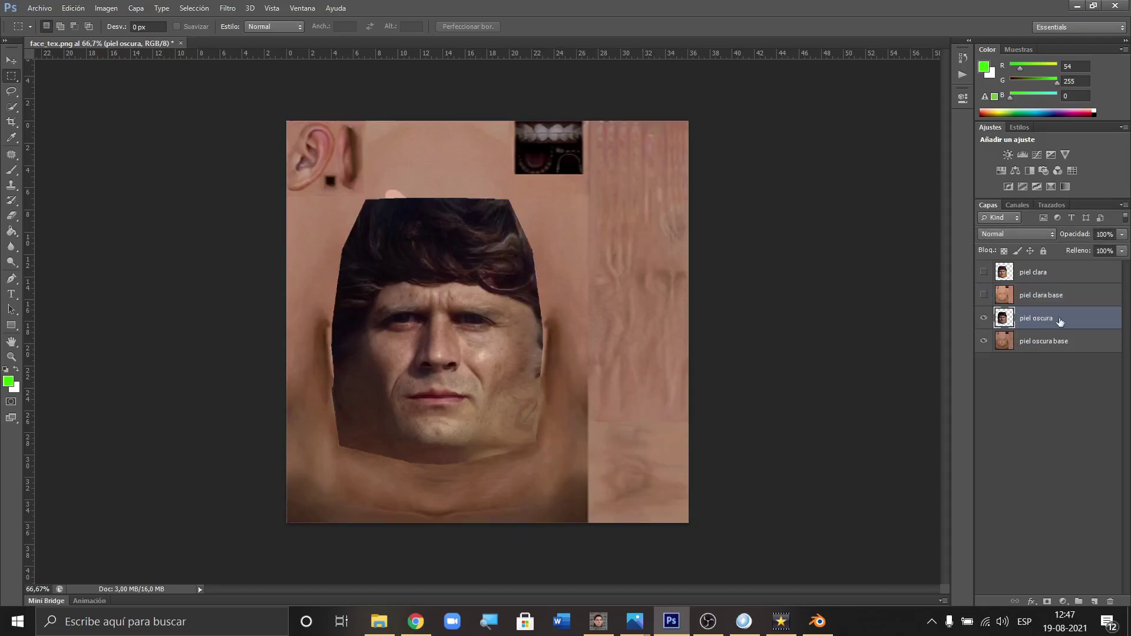
click(1031, 347)
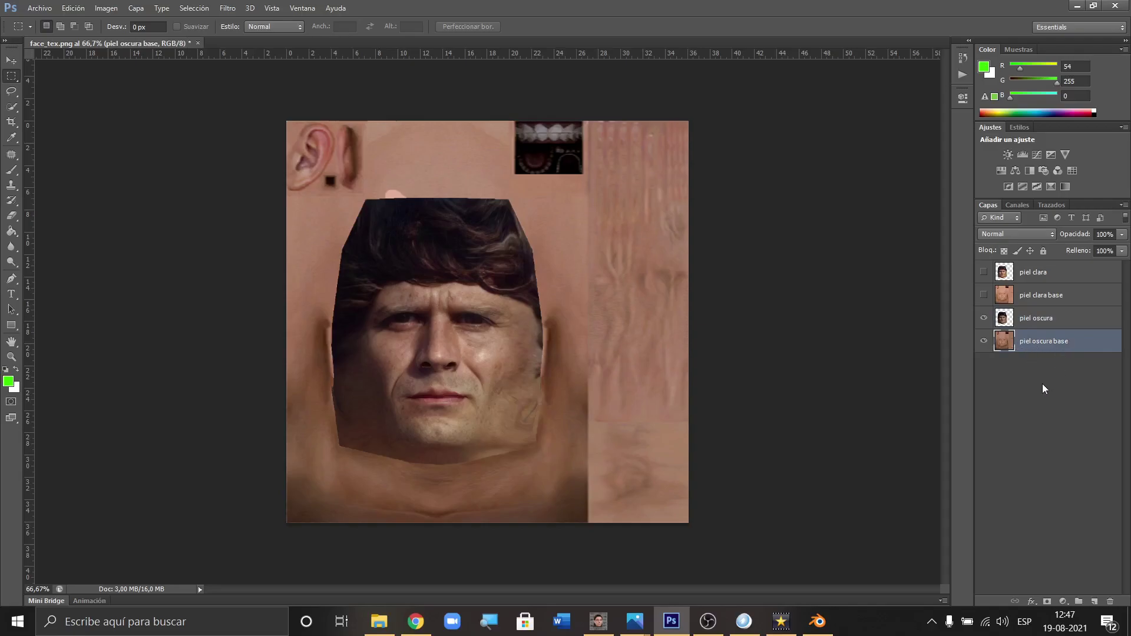
Step: Examine the piel oscura and piel clara base textures with and without their face layers
click(984, 340)
click(984, 318)
click(984, 341)
click(984, 318)
click(984, 318)
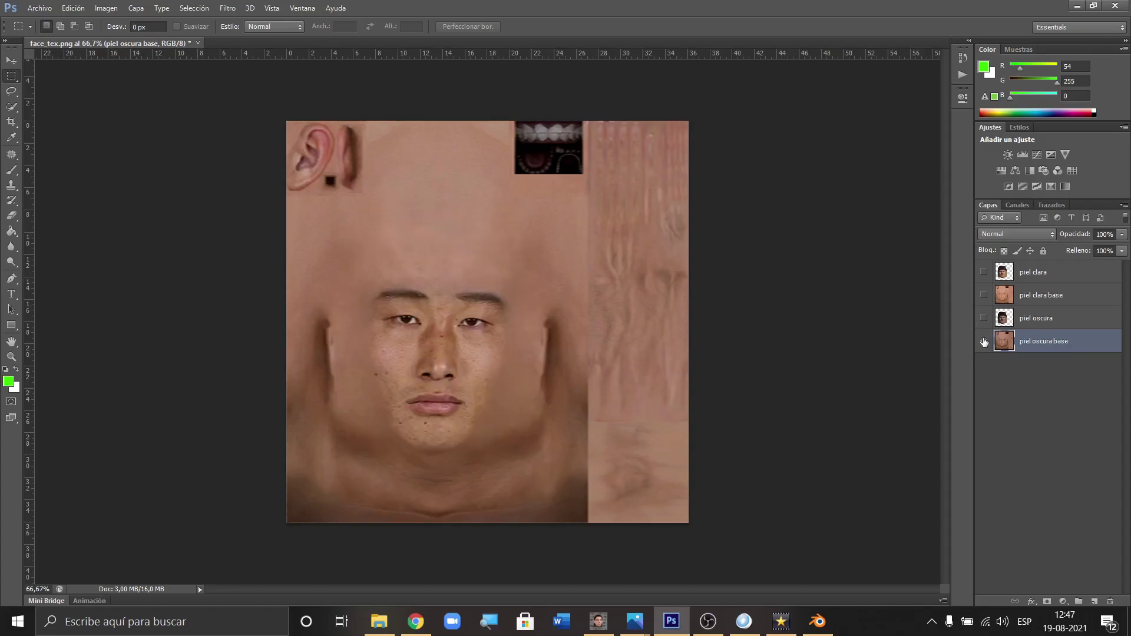
click(984, 340)
click(984, 272)
click(984, 295)
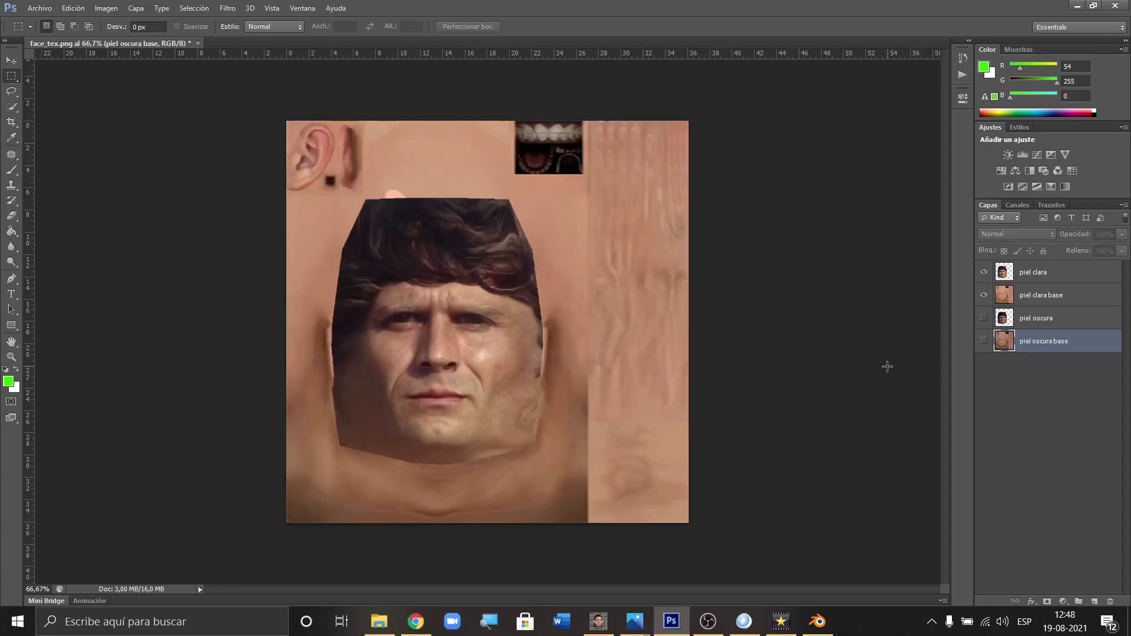
click(984, 273)
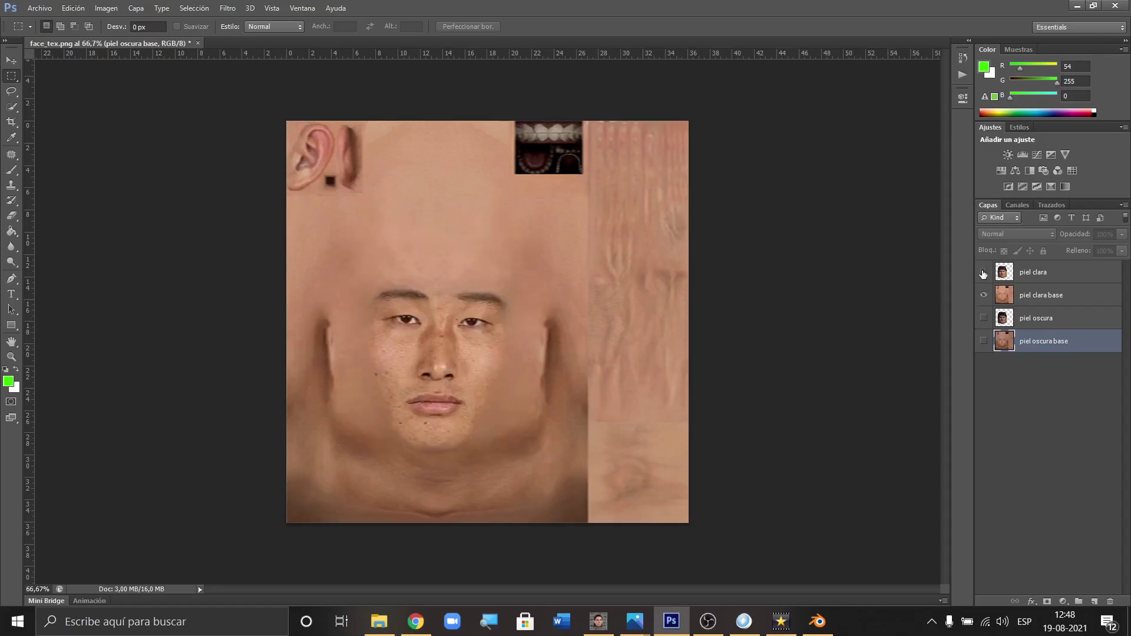
click(984, 272)
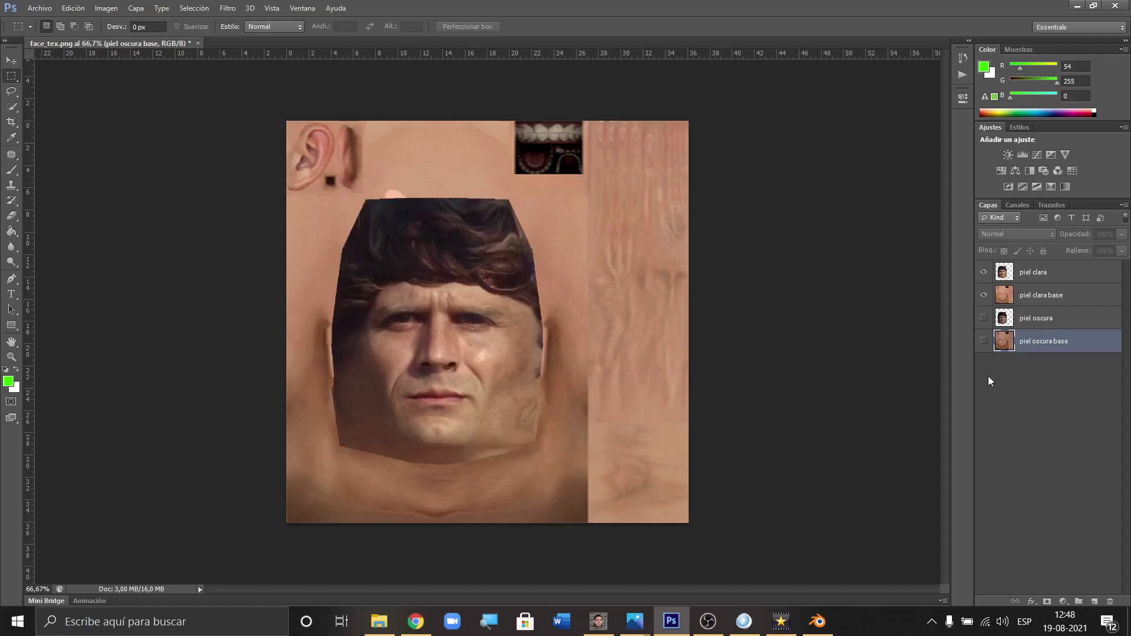
Step: Hide the piel clara pair, show piel oscura with piel oscura base, and make piel oscura the active layer
click(984, 296)
click(984, 272)
click(984, 318)
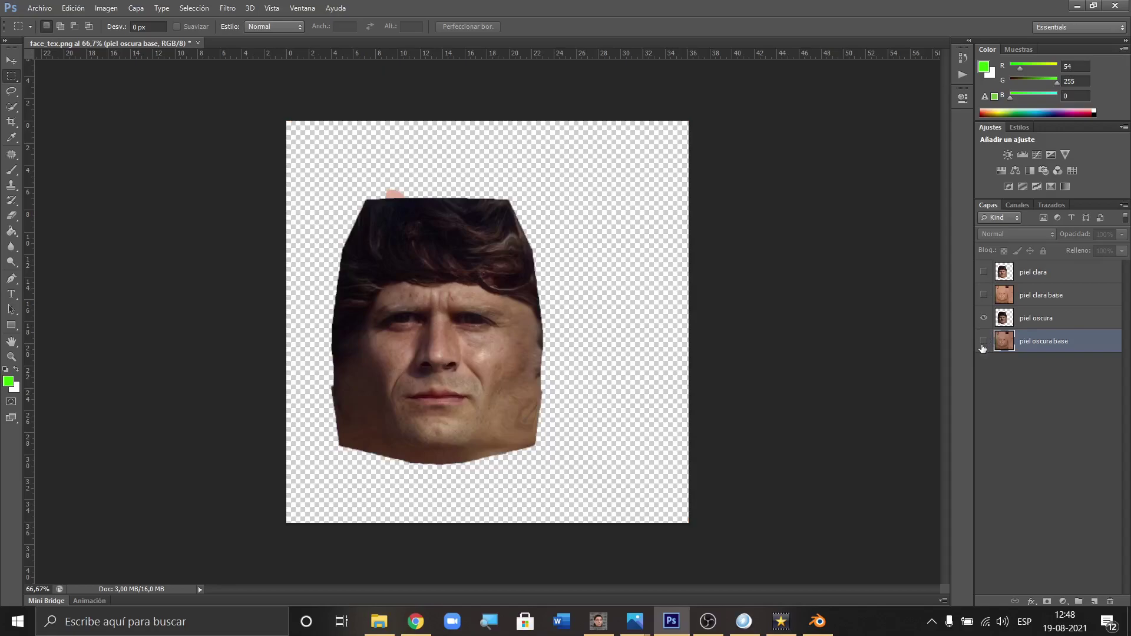
click(984, 341)
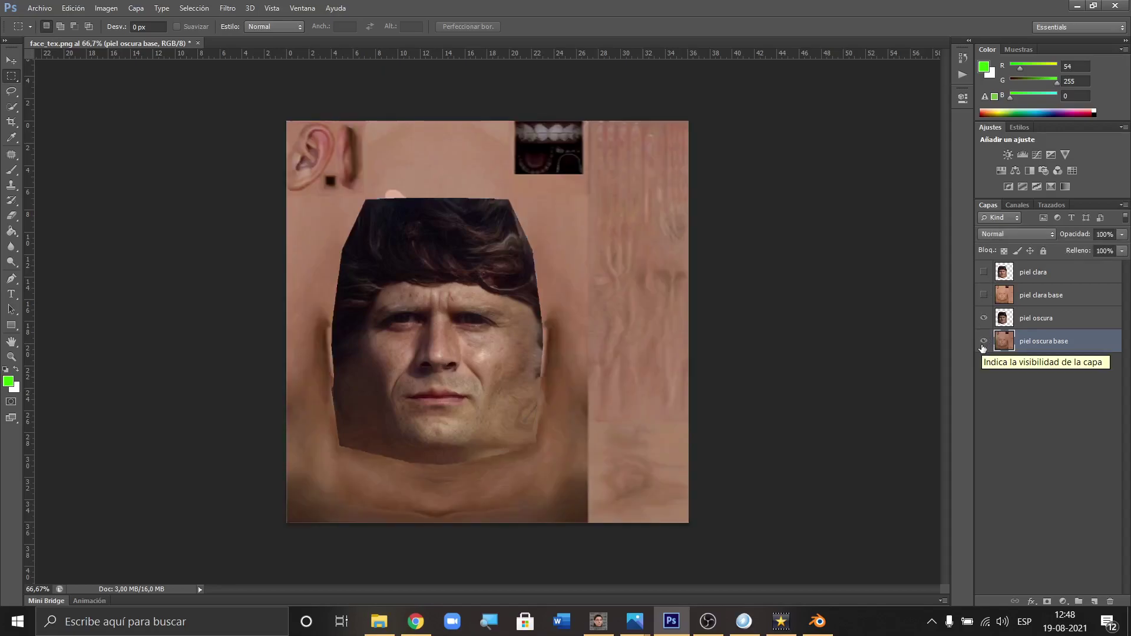
click(1032, 321)
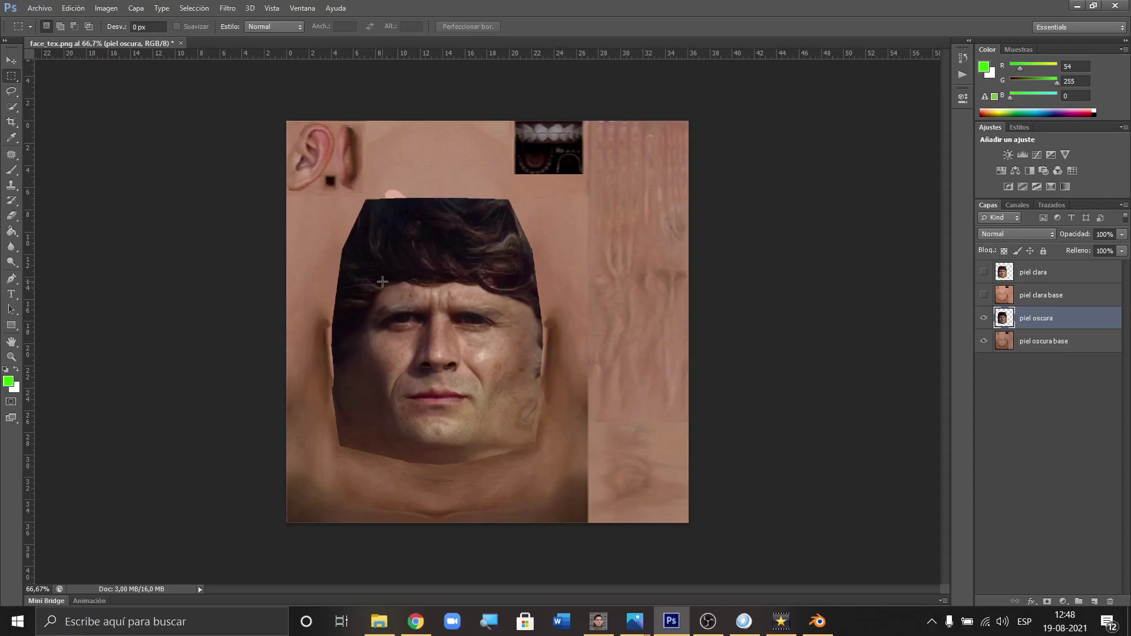
Step: Try to copy a lasso selection of the piel oscura face to a new layer
click(13, 91)
mouse_move(382, 269)
mouse_down()
mouse_move(412, 482)
mouse_move(356, 474)
mouse_move(322, 439)
mouse_move(316, 333)
mouse_move(334, 252)
mouse_move(357, 230)
mouse_move(383, 267)
mouse_up()
key(ctrl+j)
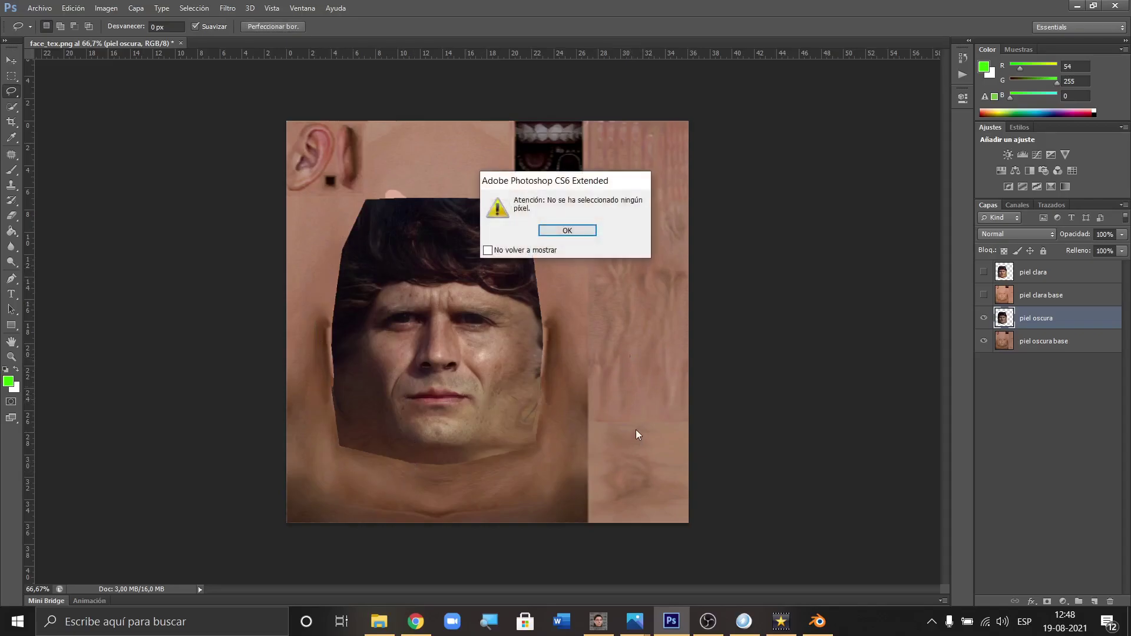
click(568, 230)
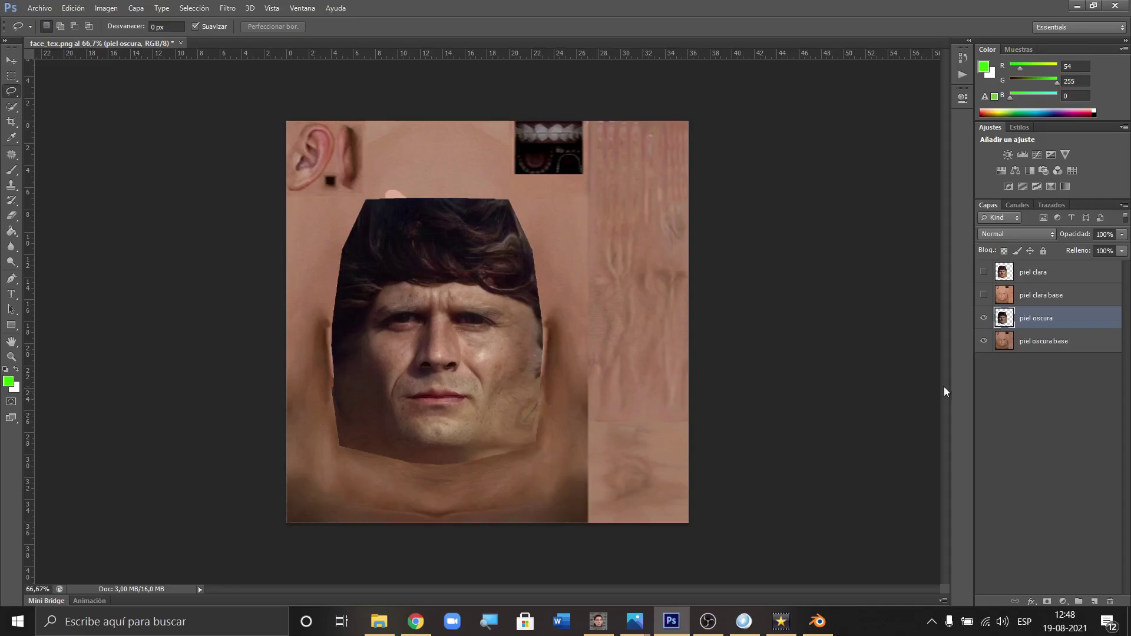
Step: Hide piel oscura and piel oscura base, and show piel clara with piel clara base instead
click(983, 318)
click(983, 340)
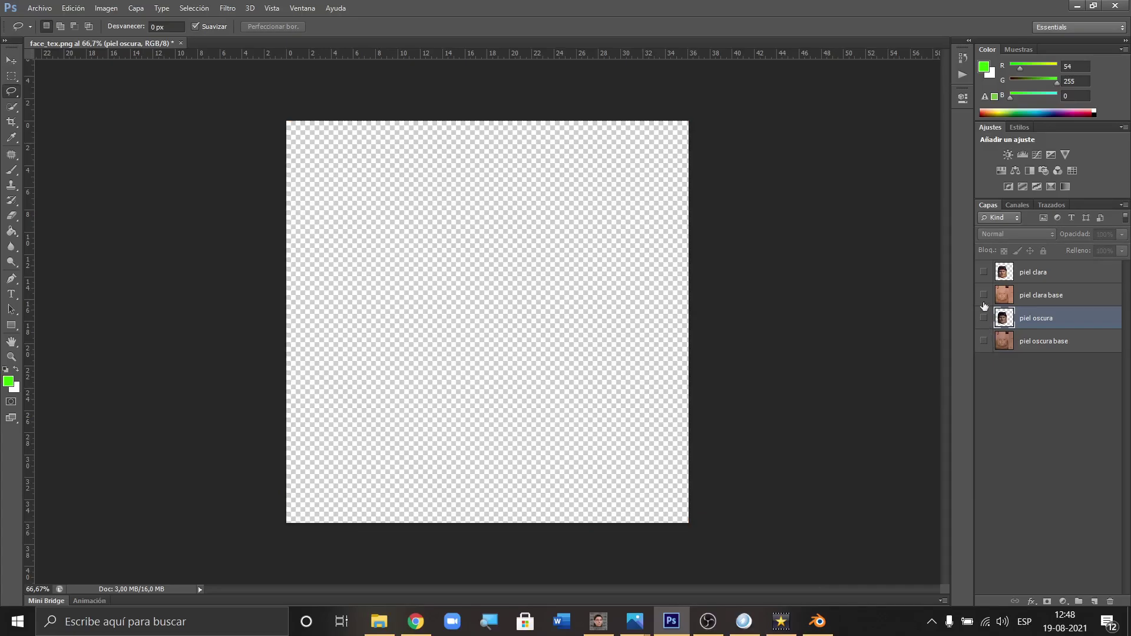
click(983, 271)
click(983, 295)
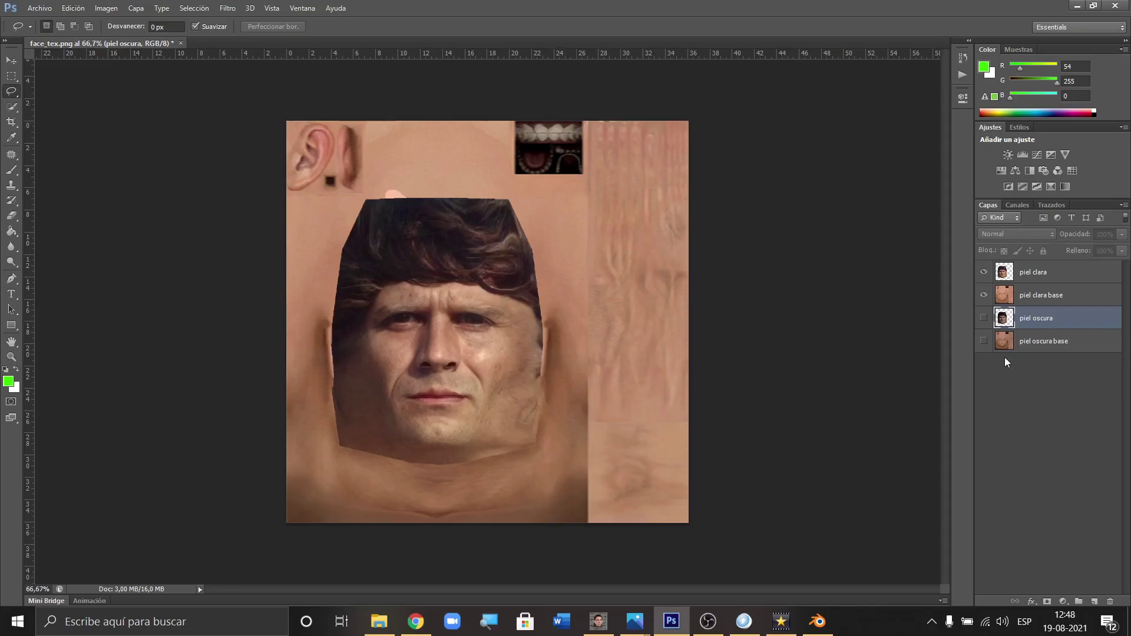
click(707, 623)
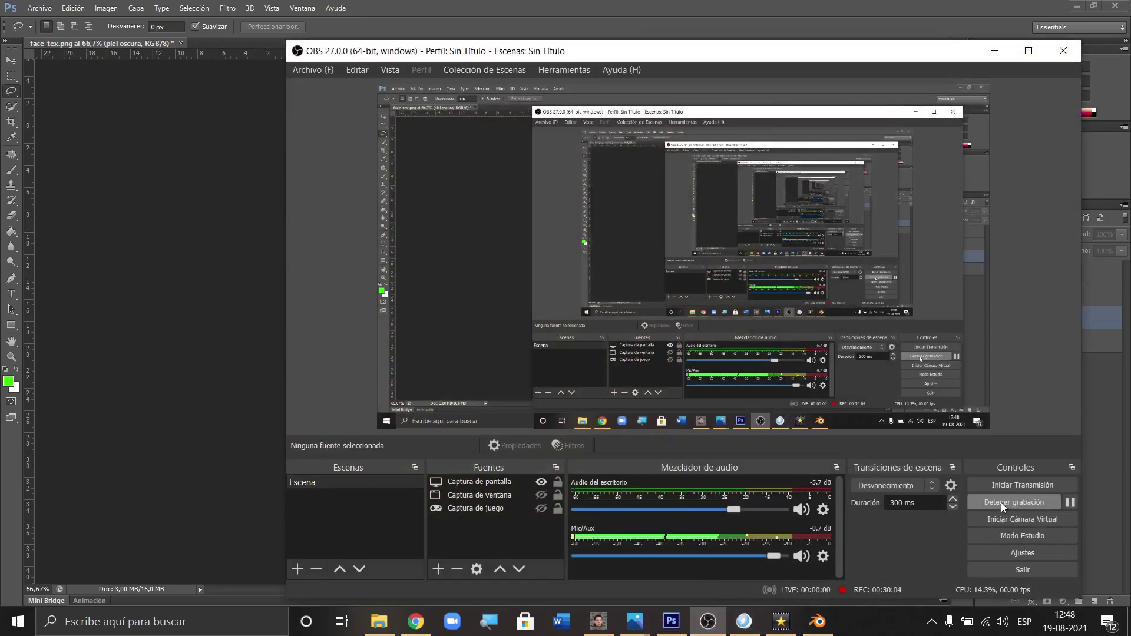
click(1071, 502)
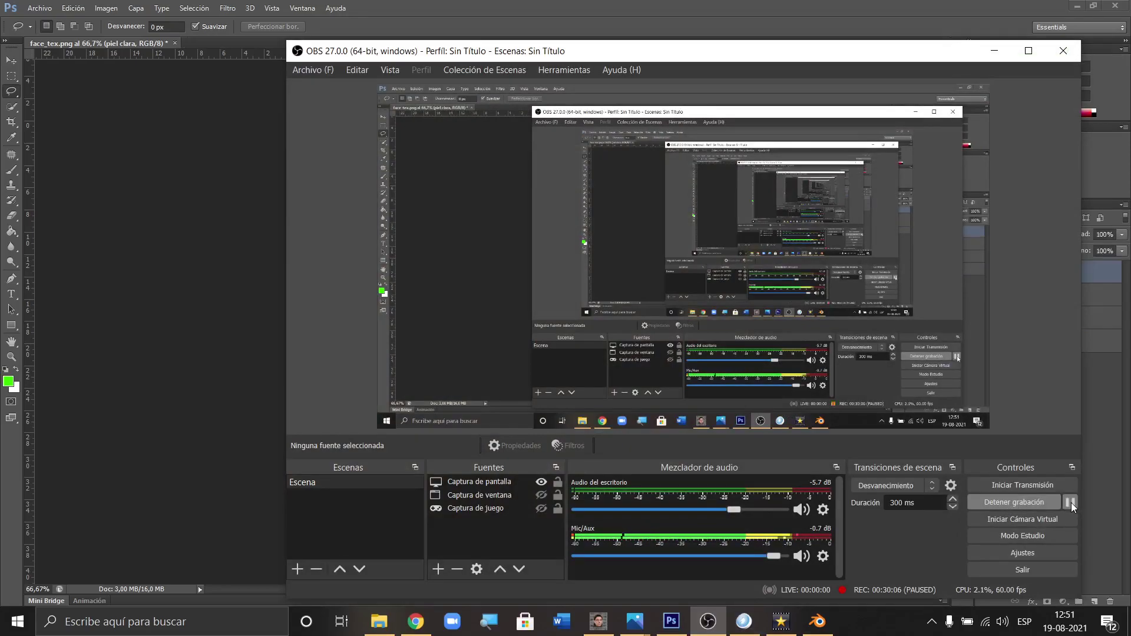
click(1071, 503)
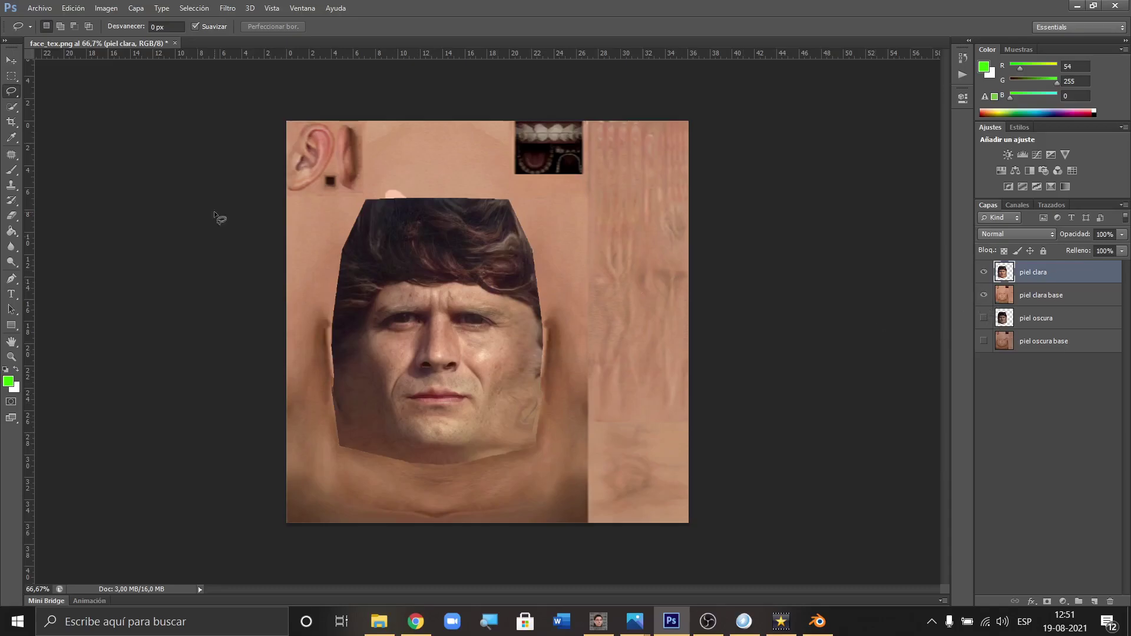
Step: Save the layered texture as face_tex.psd in Photoshop format in the Dudu Georgesco folder
click(43, 10)
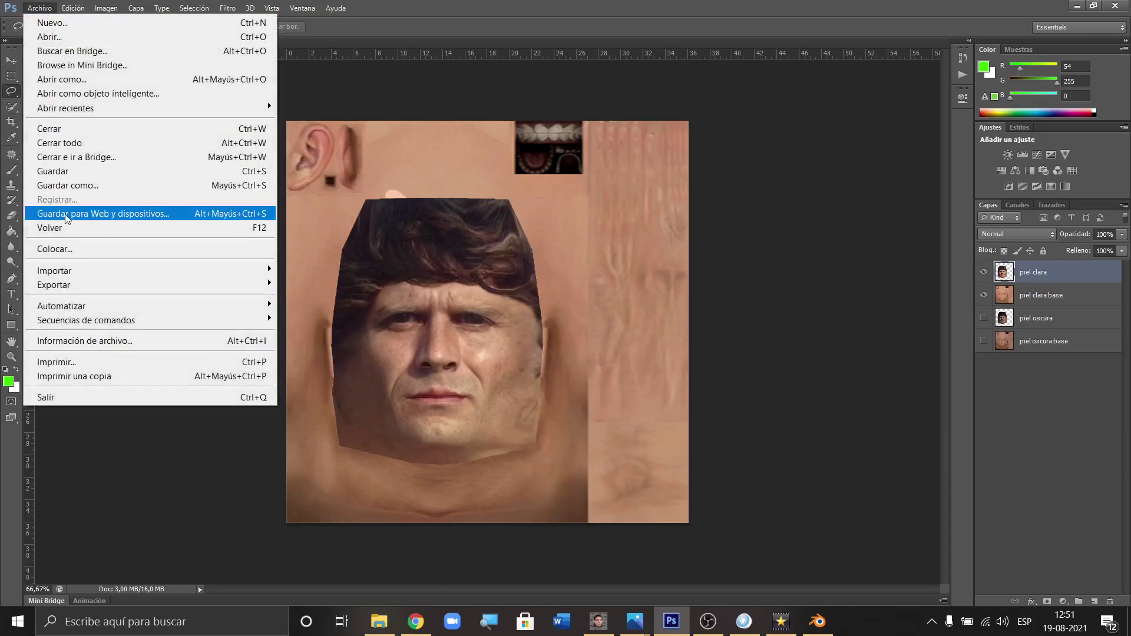
click(59, 175)
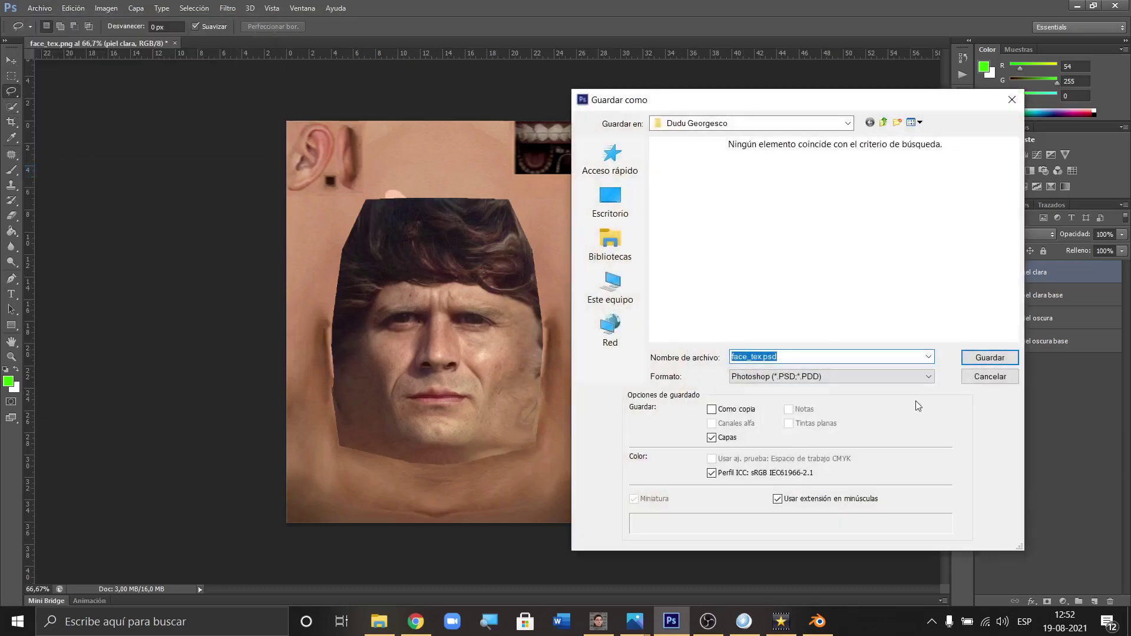
click(990, 358)
click(698, 193)
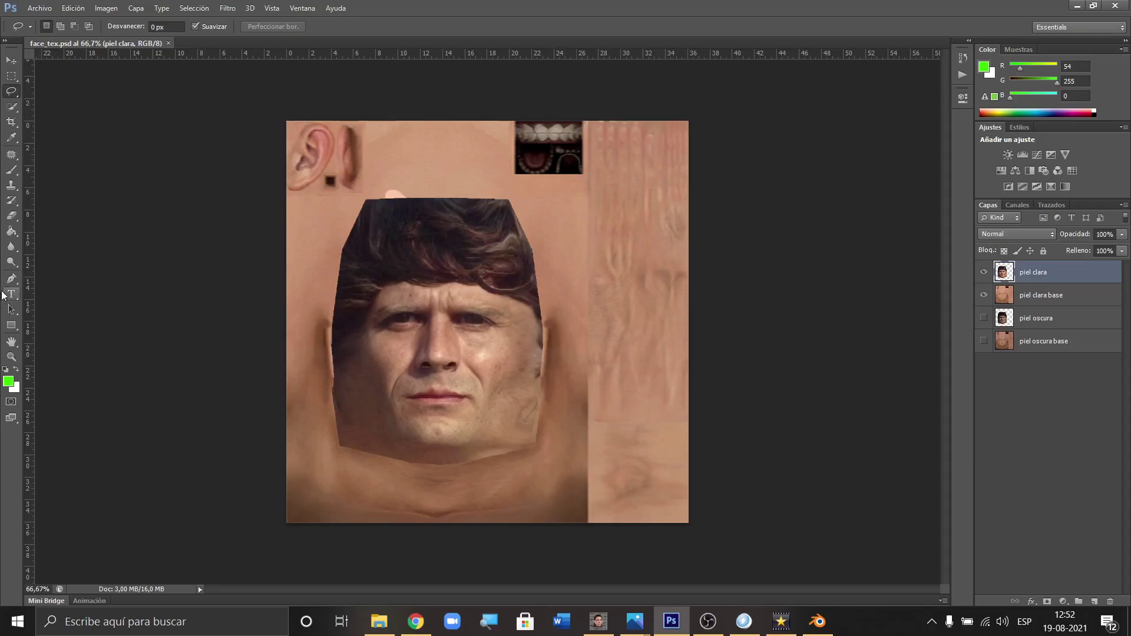
Step: Choose the standard Eraser with a soft 47 px brush at 0% hardness for the piel clara layer
click(14, 219)
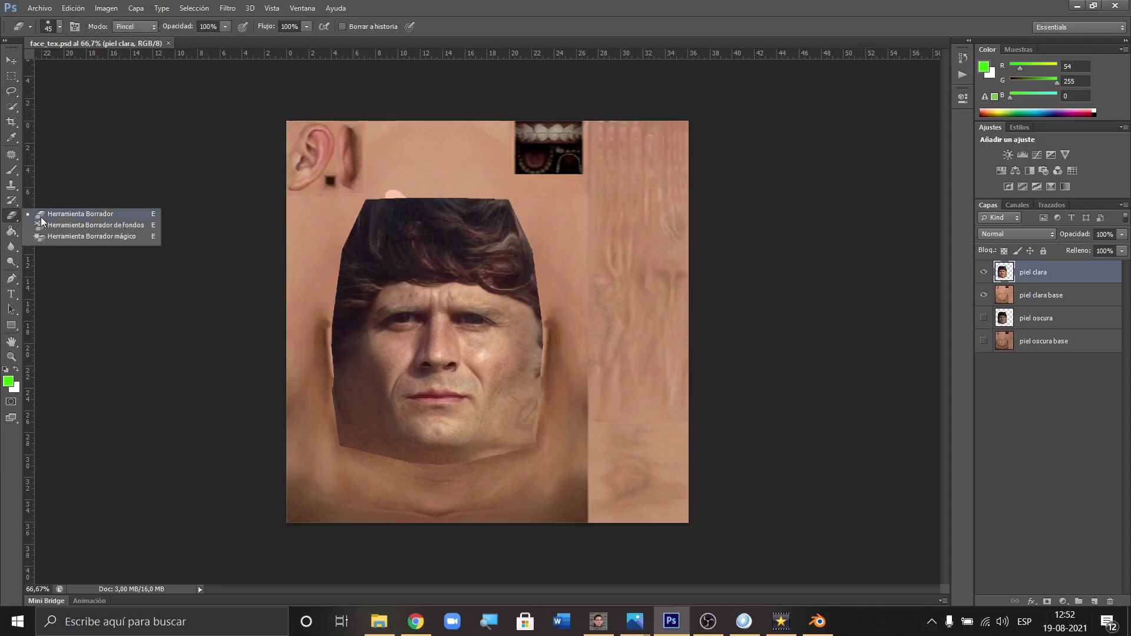
click(41, 221)
right_click(575, 401)
drag(614, 428, 622, 429)
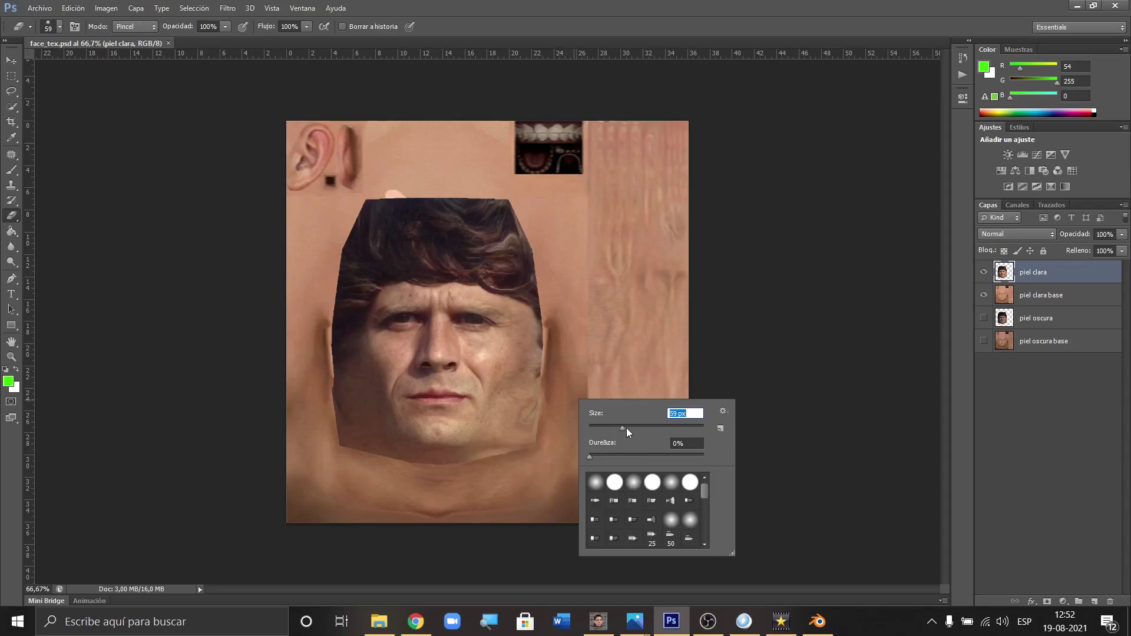
click(627, 428)
click(611, 263)
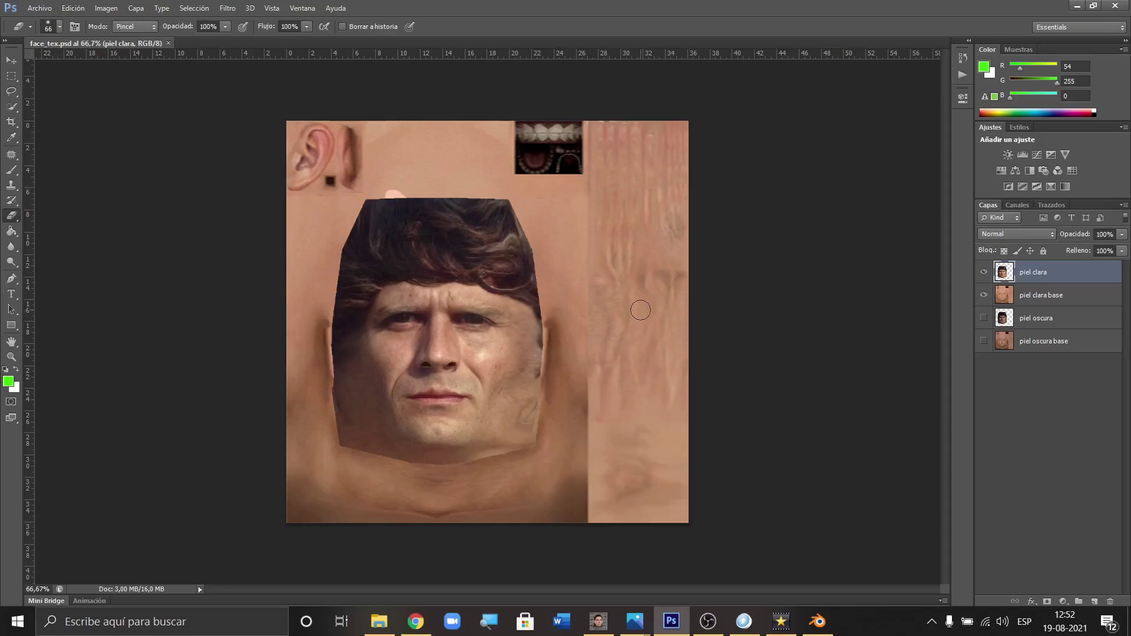
key(ctrl+plus)
key(ctrl+plus)
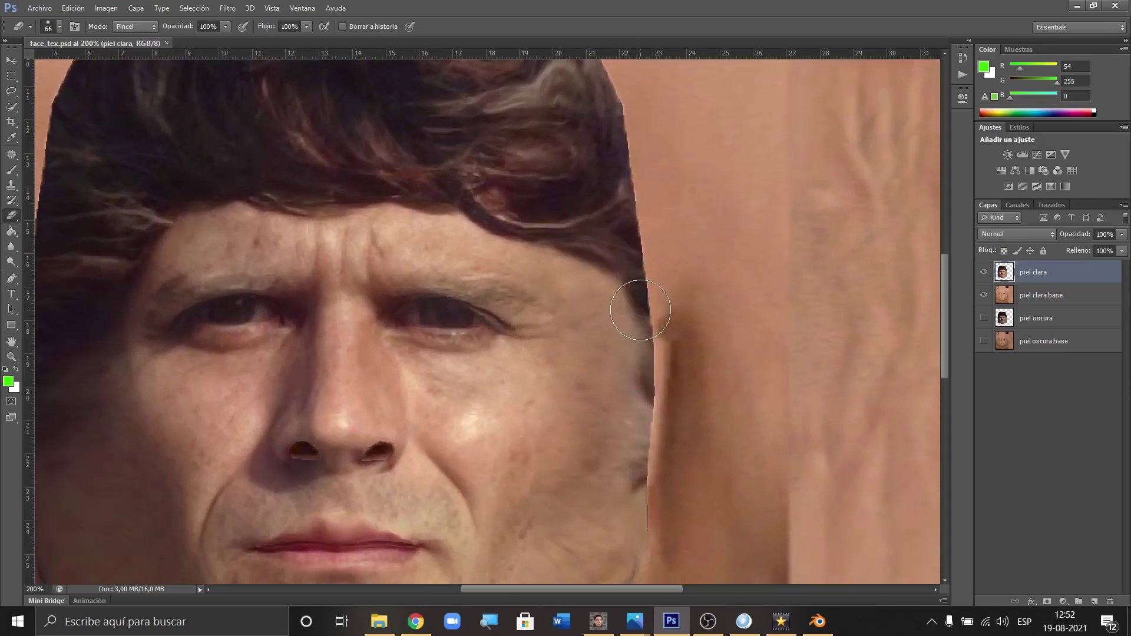
drag(945, 285, 944, 329)
mouse_move(725, 212)
mouse_down()
mouse_move(695, 179)
mouse_move(707, 234)
mouse_up()
right_click(712, 240)
drag(756, 265, 750, 267)
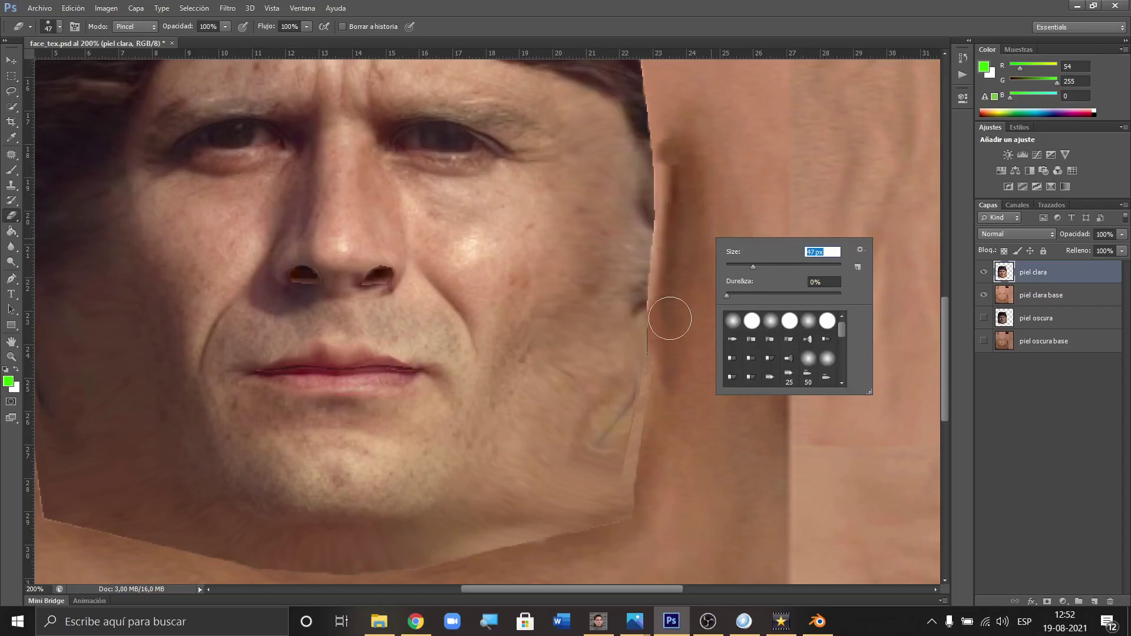
key(Return)
Step: Erase the hard edge of the piel clara face along the jaw on the image's right side and under the chin
mouse_move(642, 510)
mouse_down()
mouse_move(631, 501)
mouse_move(673, 314)
mouse_move(658, 313)
mouse_move(684, 258)
mouse_up()
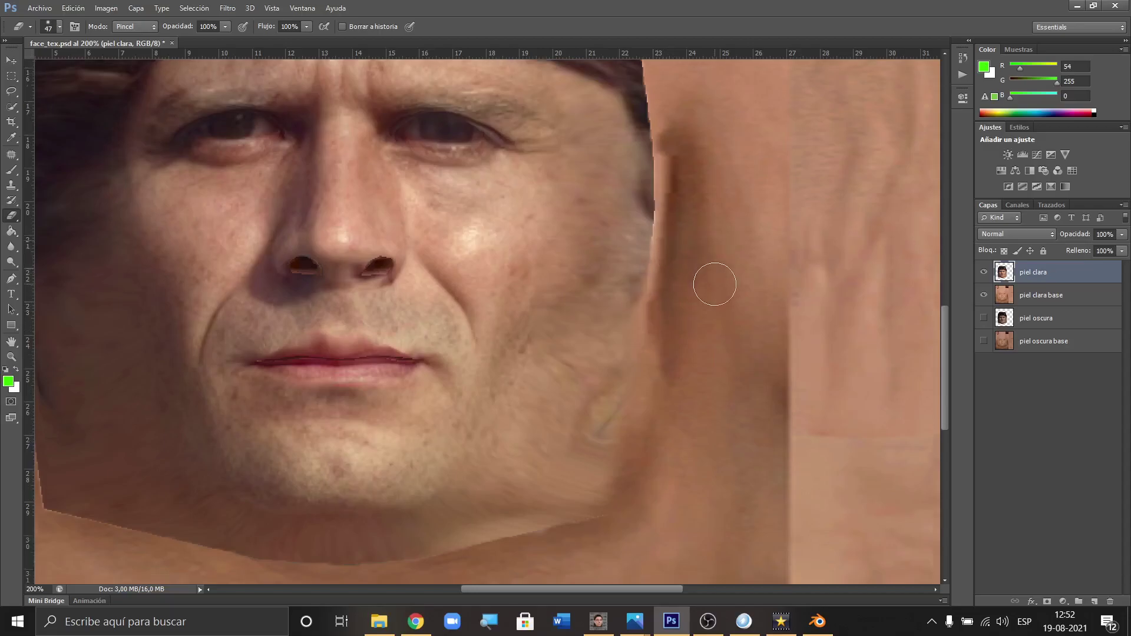
scroll(713, 277, down, 3)
mouse_move(642, 427)
mouse_down()
mouse_move(591, 457)
mouse_move(449, 487)
mouse_move(539, 464)
mouse_move(369, 495)
mouse_move(188, 488)
mouse_up()
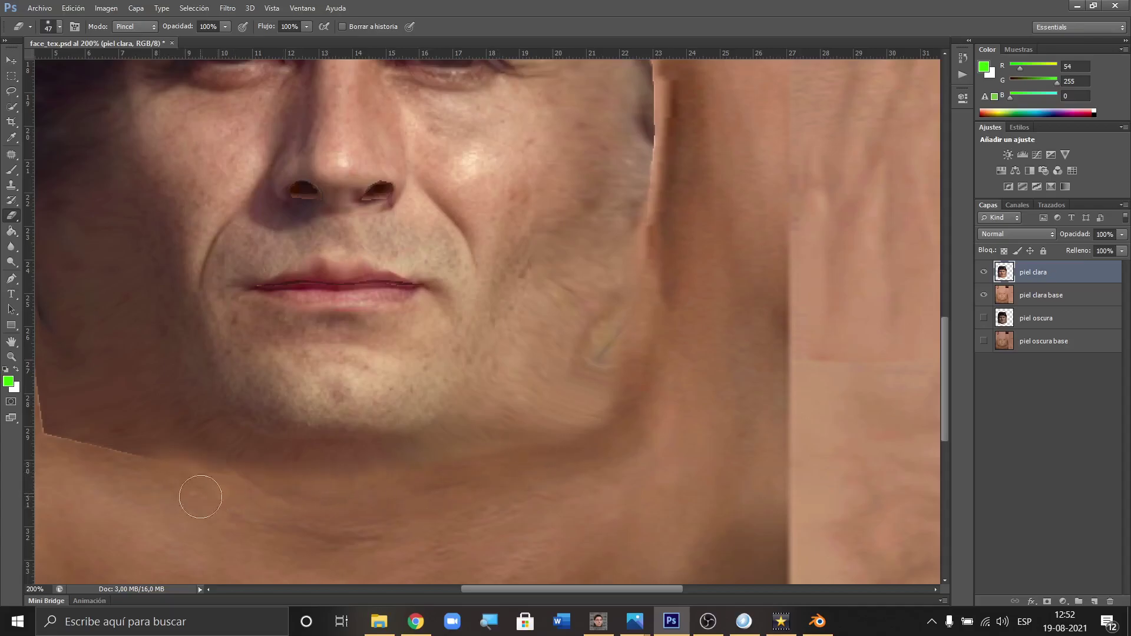
Step: Erase the remaining hard edge of piel clara from the lower-left jaw corner up the cheek to the ear
drag(486, 591, 396, 589)
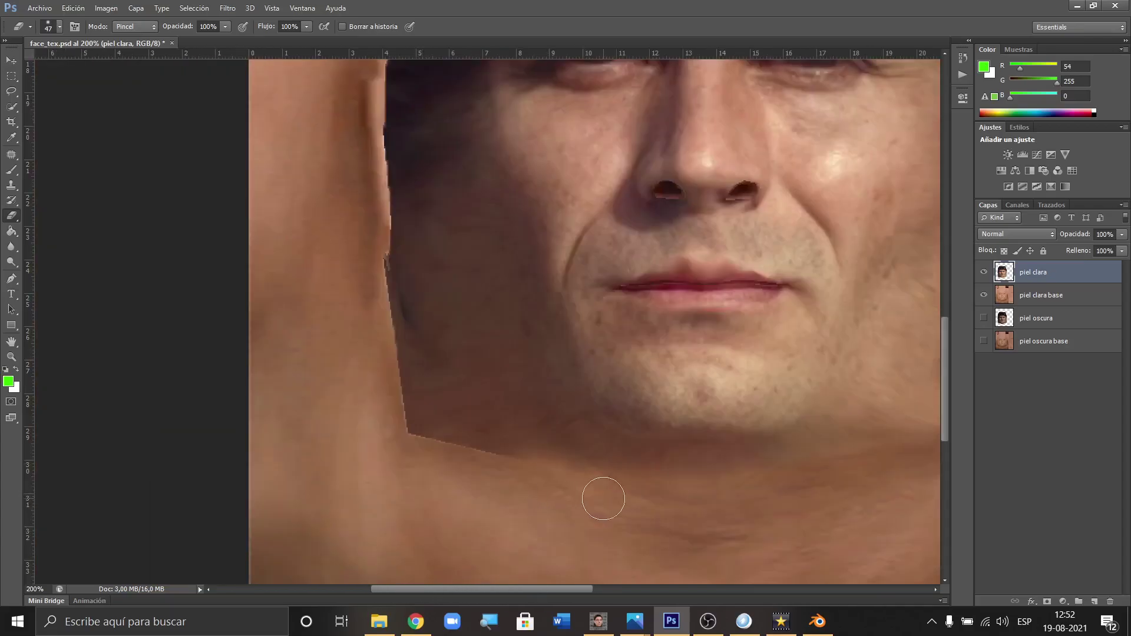
mouse_move(531, 478)
mouse_down()
mouse_move(373, 447)
mouse_move(460, 457)
mouse_move(510, 479)
mouse_up()
mouse_move(358, 310)
mouse_down()
mouse_move(373, 247)
mouse_move(397, 455)
mouse_move(397, 388)
mouse_move(364, 258)
mouse_move(369, 288)
mouse_up()
scroll(378, 436, up, 3)
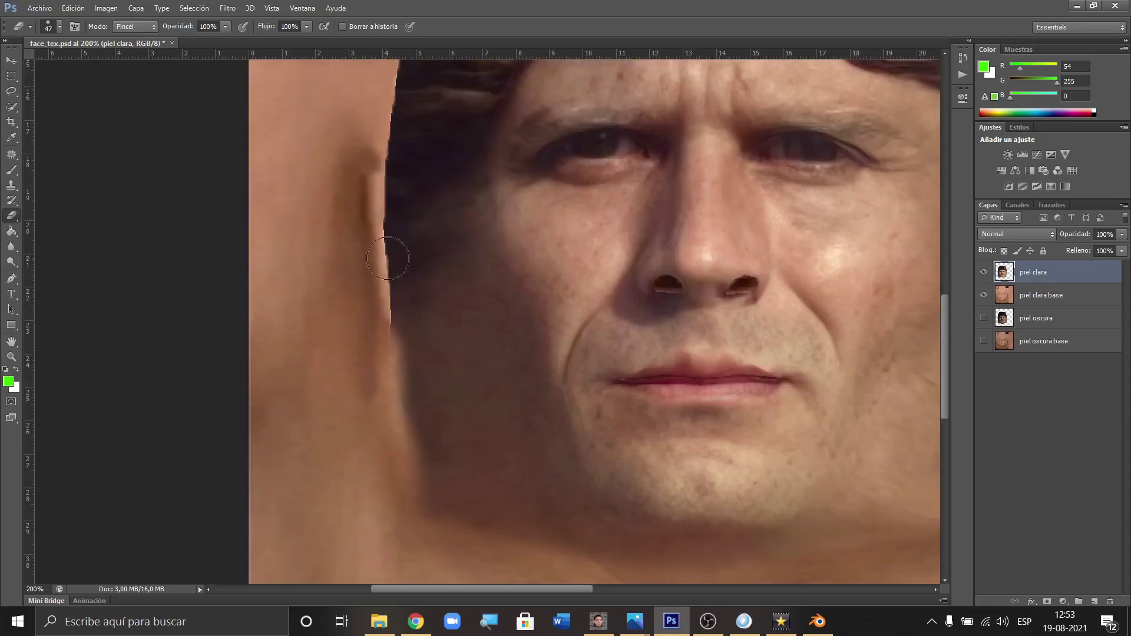
mouse_move(368, 216)
mouse_down()
mouse_move(386, 445)
mouse_move(460, 559)
mouse_up()
scroll(389, 512, up, 3)
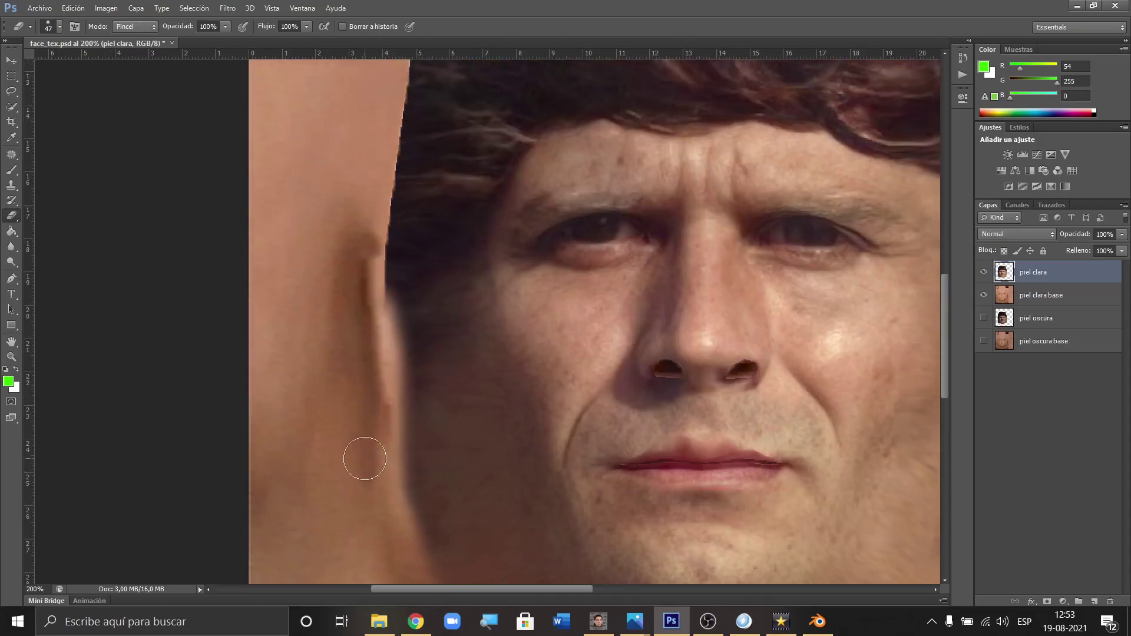
scroll(363, 406, down, 2)
scroll(361, 424, down, 1)
scroll(361, 425, up, 2)
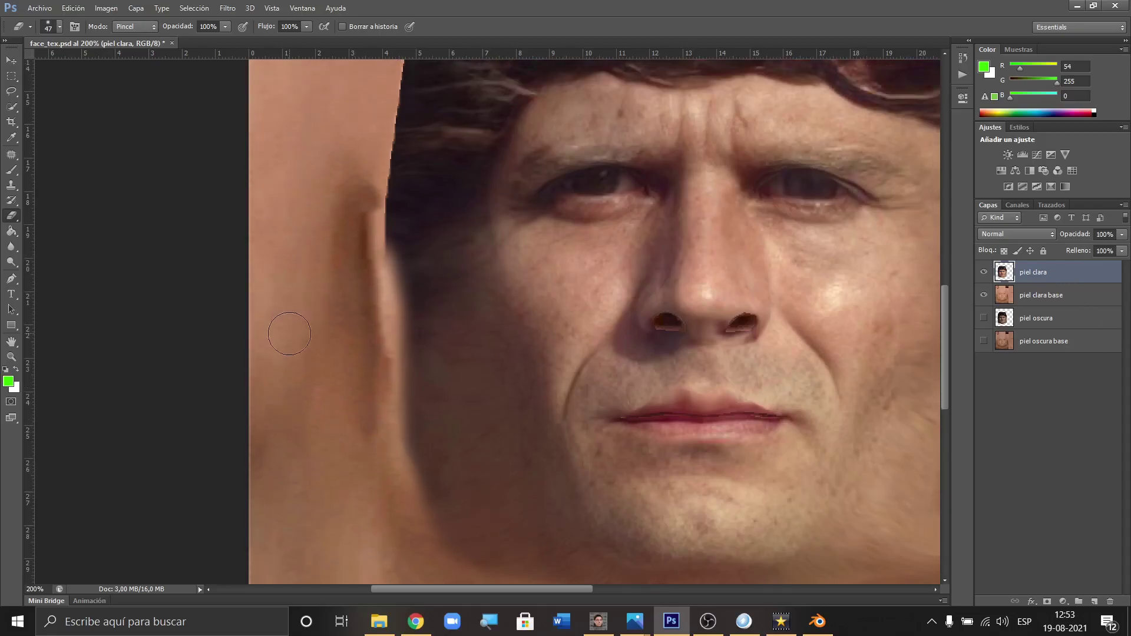
mouse_move(353, 214)
mouse_down()
mouse_move(365, 194)
mouse_move(367, 251)
mouse_move(361, 182)
mouse_up()
Step: Duplicate the piel clara layer as piel clara copia and hide the copy
drag(439, 587, 497, 595)
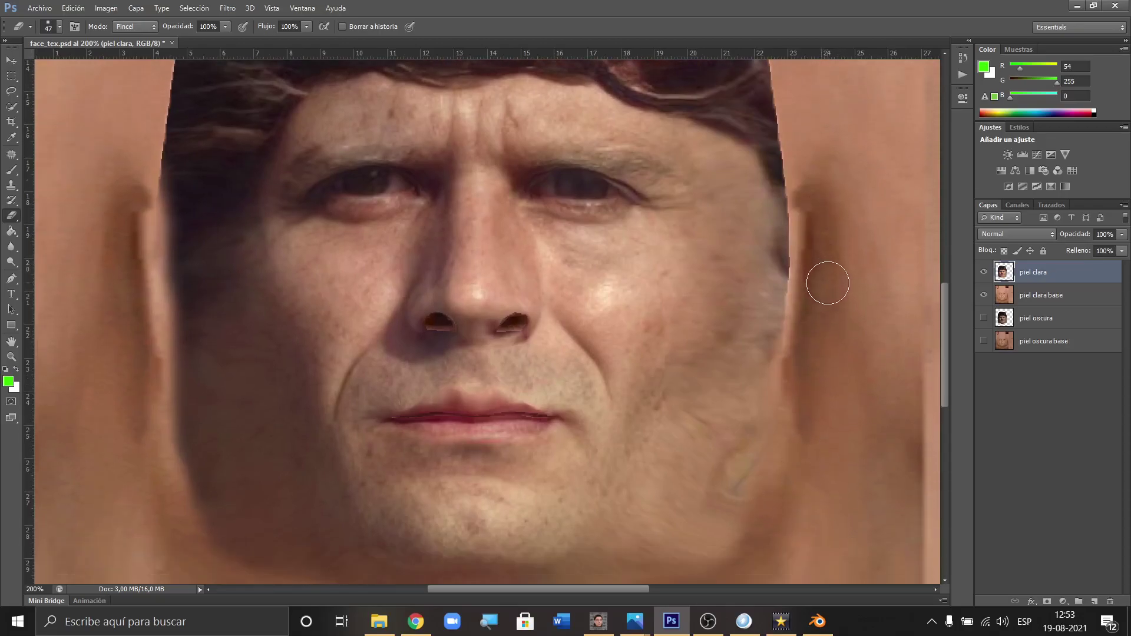
scroll(838, 283, down, 2)
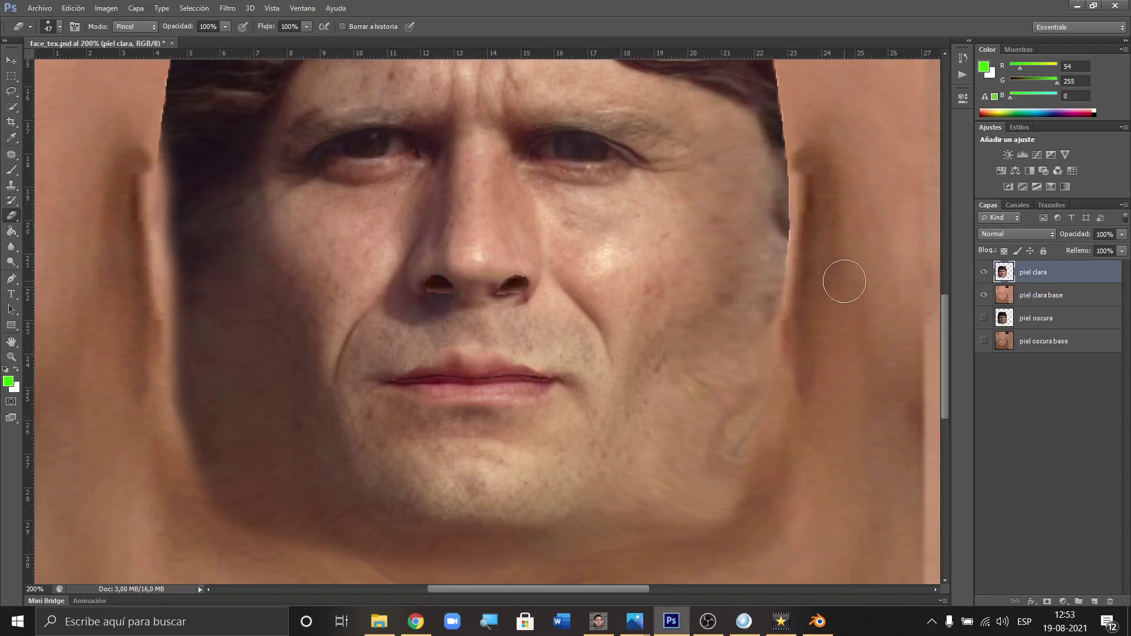
scroll(840, 278, down, 2)
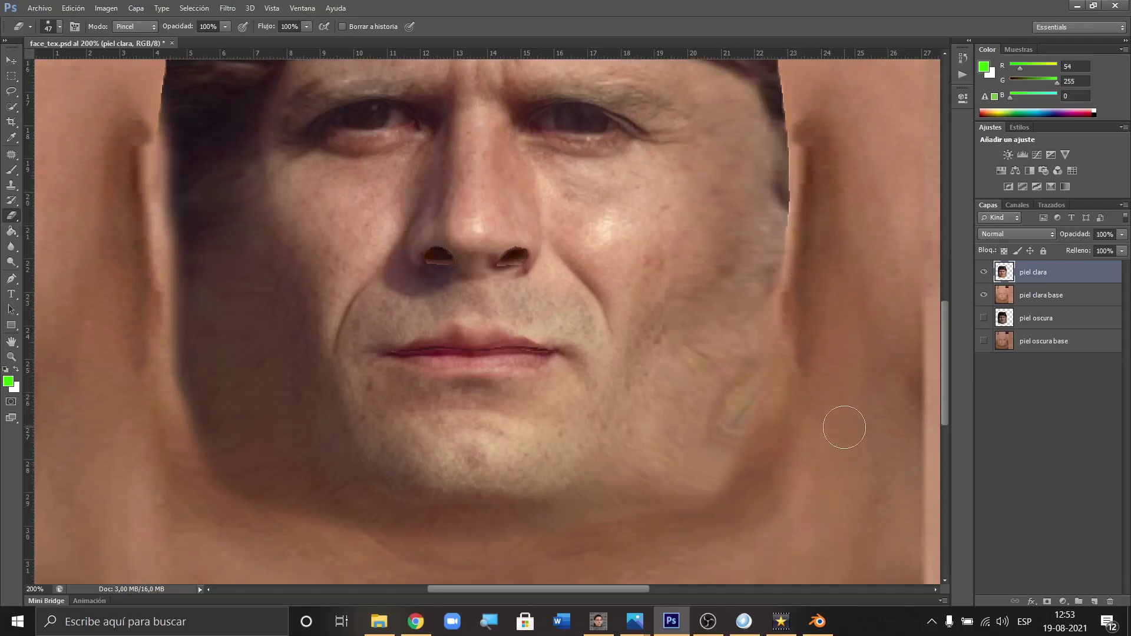
right_click(1037, 272)
click(857, 168)
key(Return)
click(984, 272)
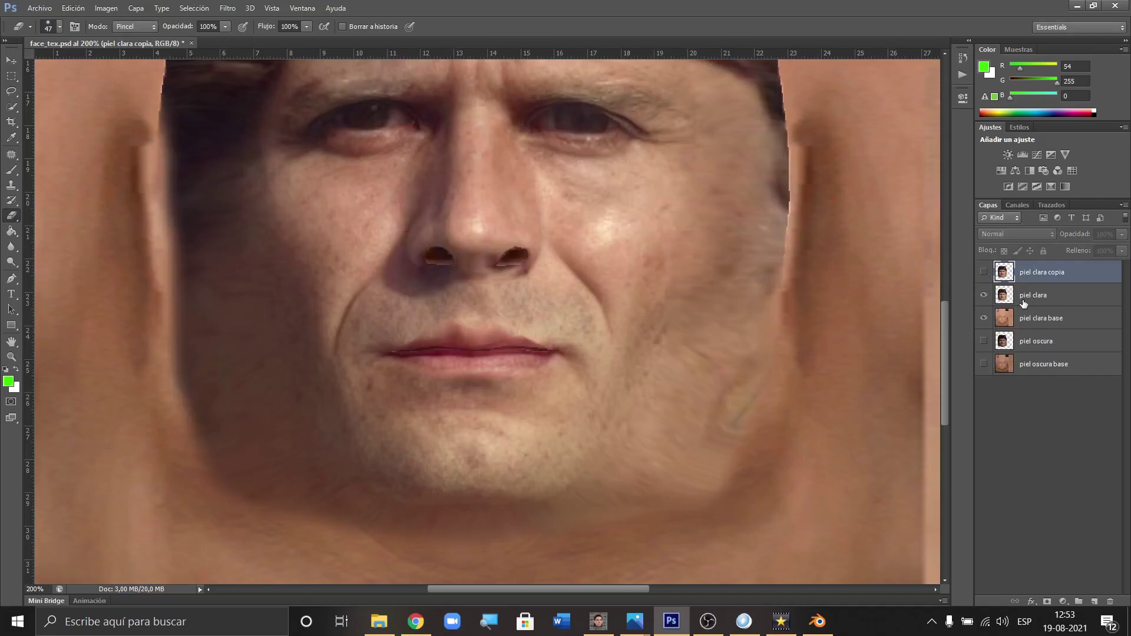
Step: Try erasing the dark shaded cheek and jaw on the left side of the piel clara face with a 76 px eraser
click(1025, 299)
mouse_move(163, 315)
mouse_down()
mouse_move(209, 463)
mouse_move(208, 452)
mouse_move(270, 479)
mouse_up()
right_click(208, 451)
key(Return)
mouse_move(158, 331)
mouse_down()
mouse_move(252, 524)
mouse_move(245, 334)
mouse_move(257, 349)
mouse_move(257, 264)
mouse_move(307, 476)
mouse_move(329, 527)
mouse_move(348, 533)
mouse_move(306, 511)
mouse_move(268, 399)
mouse_move(249, 309)
mouse_move(255, 203)
mouse_move(236, 415)
mouse_move(184, 388)
mouse_move(127, 280)
mouse_move(162, 431)
mouse_up()
scroll(163, 431, up, 5)
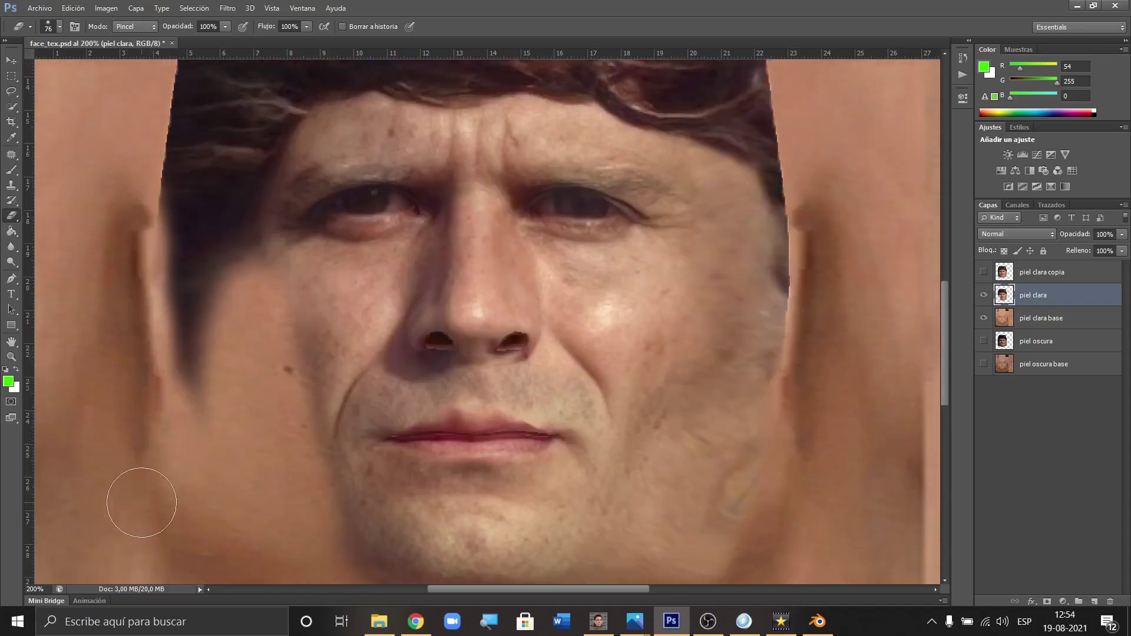
scroll(190, 461, down, 2)
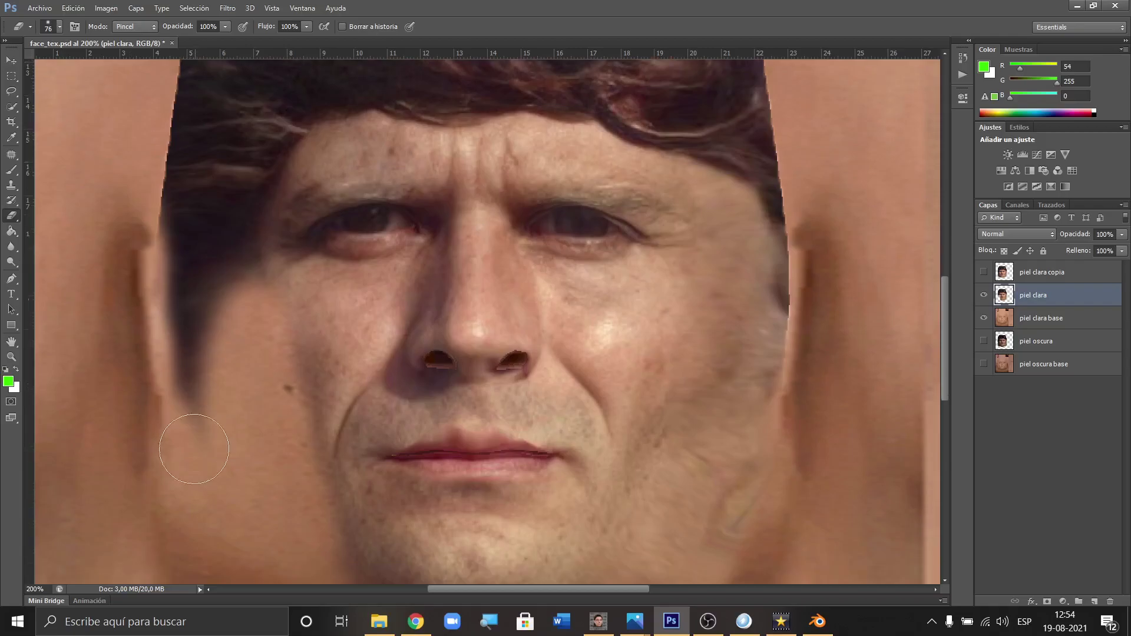
mouse_move(272, 369)
mouse_down()
mouse_move(274, 403)
mouse_move(278, 286)
mouse_move(273, 412)
mouse_up()
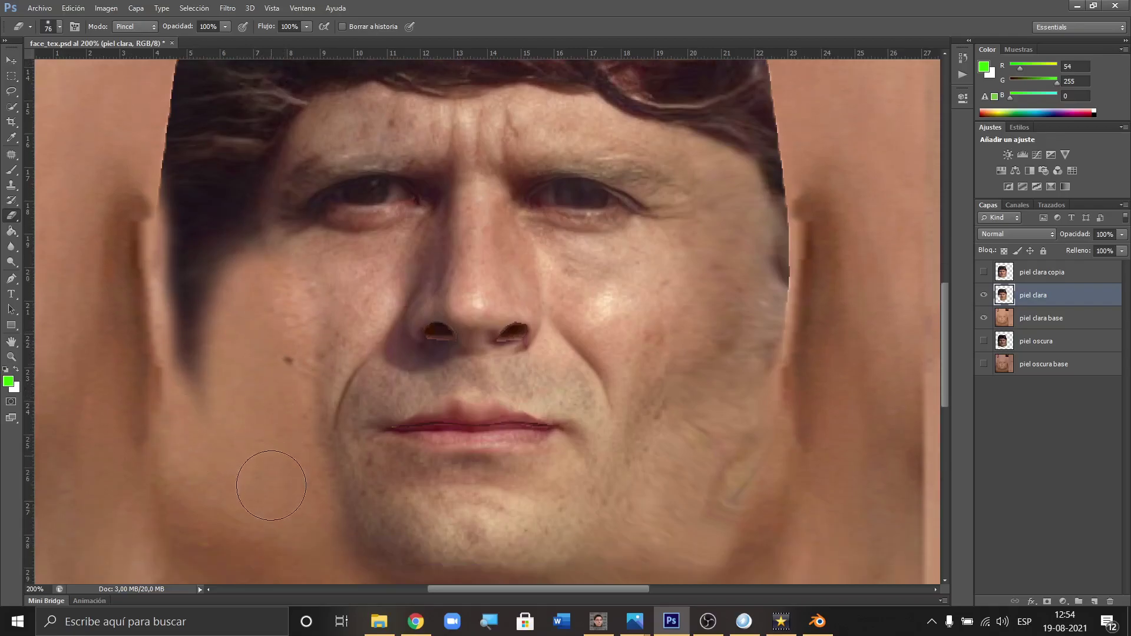
scroll(258, 462, down, 3)
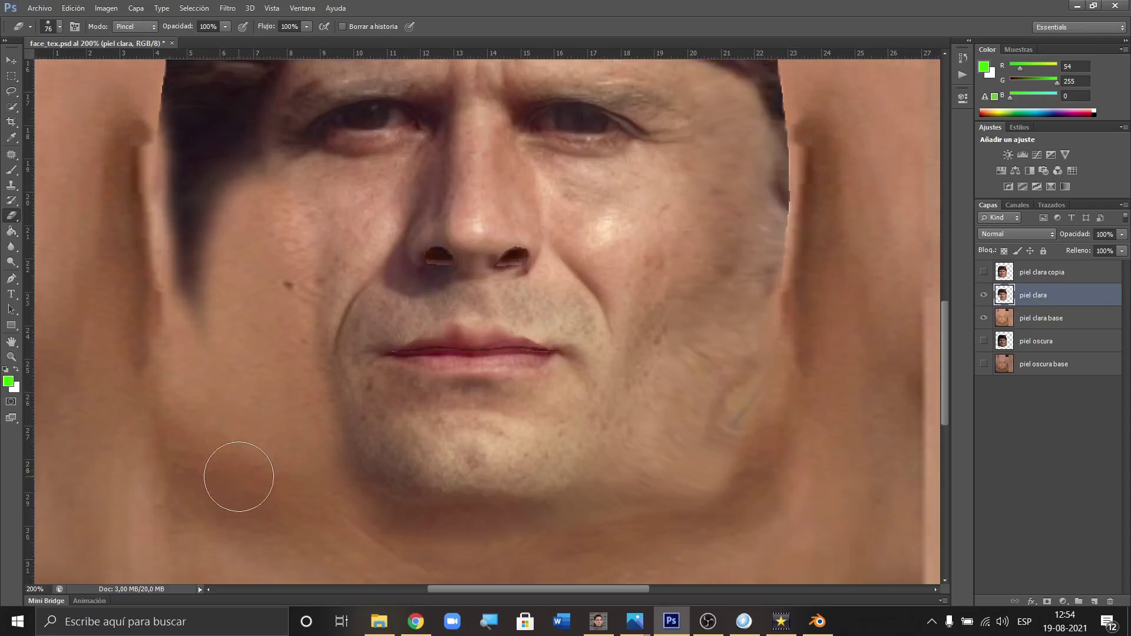
key(ctrl+minus)
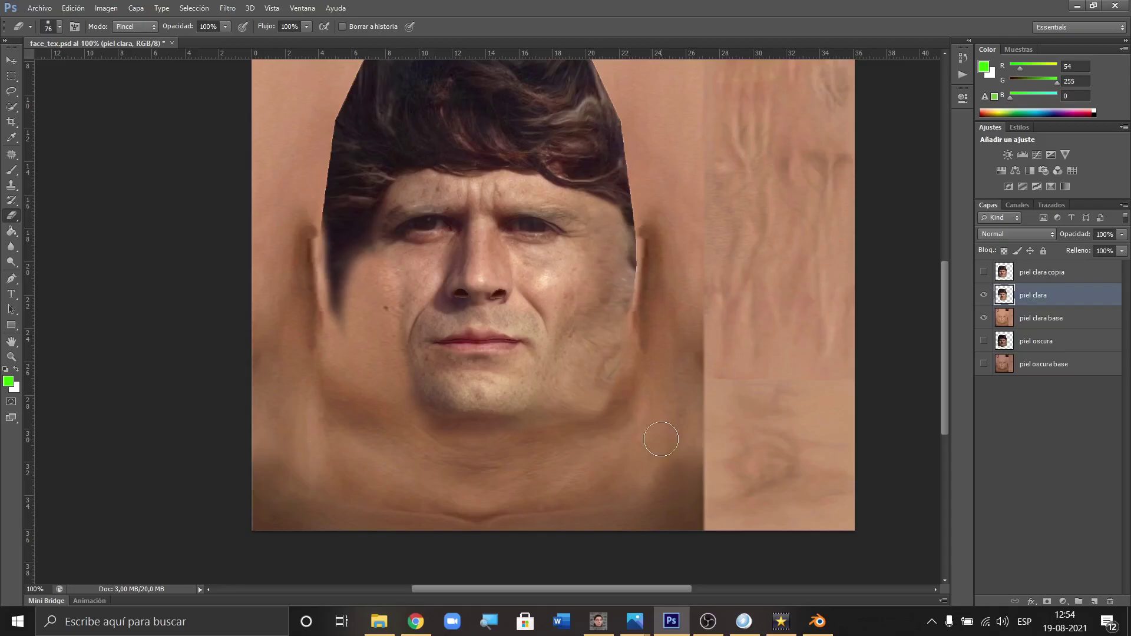
Step: Show piel clara copia in place of the over-erased piel clara layer, and delete piel clara
click(983, 297)
click(984, 272)
drag(1026, 275, 1029, 298)
click(1026, 275)
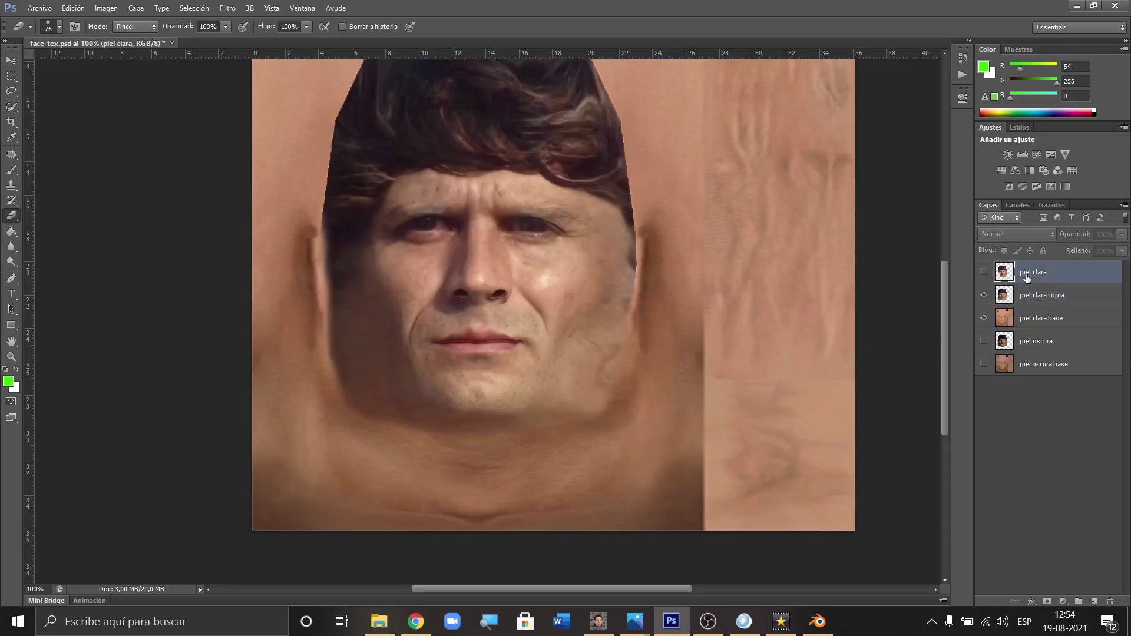
key(Delete)
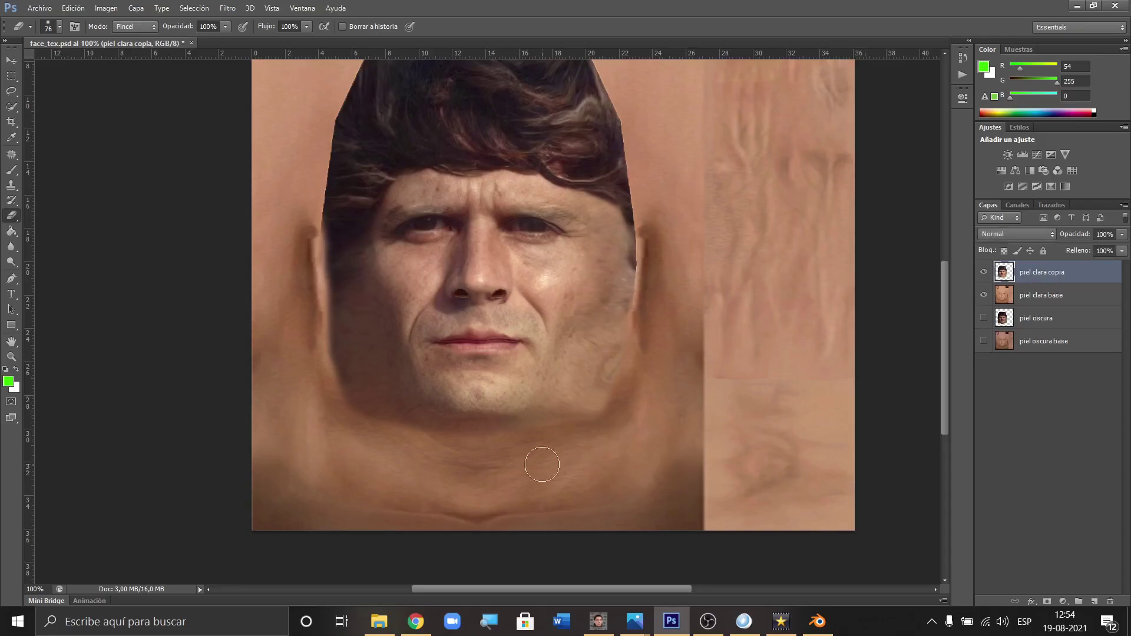
Step: Lasso the shaded cheek and temple on the left side of piel clara copia and copy them to a new layer
click(11, 91)
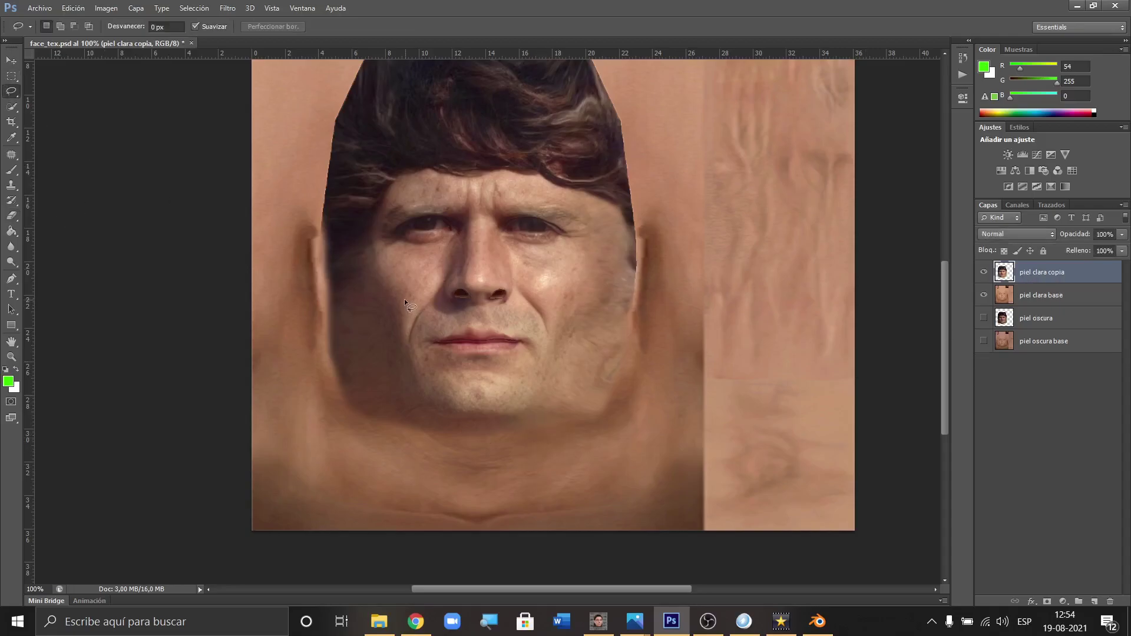
mouse_move(370, 239)
mouse_down()
mouse_move(359, 286)
mouse_move(317, 297)
mouse_move(316, 235)
mouse_up()
drag(275, 181, 277, 170)
right_click(330, 284)
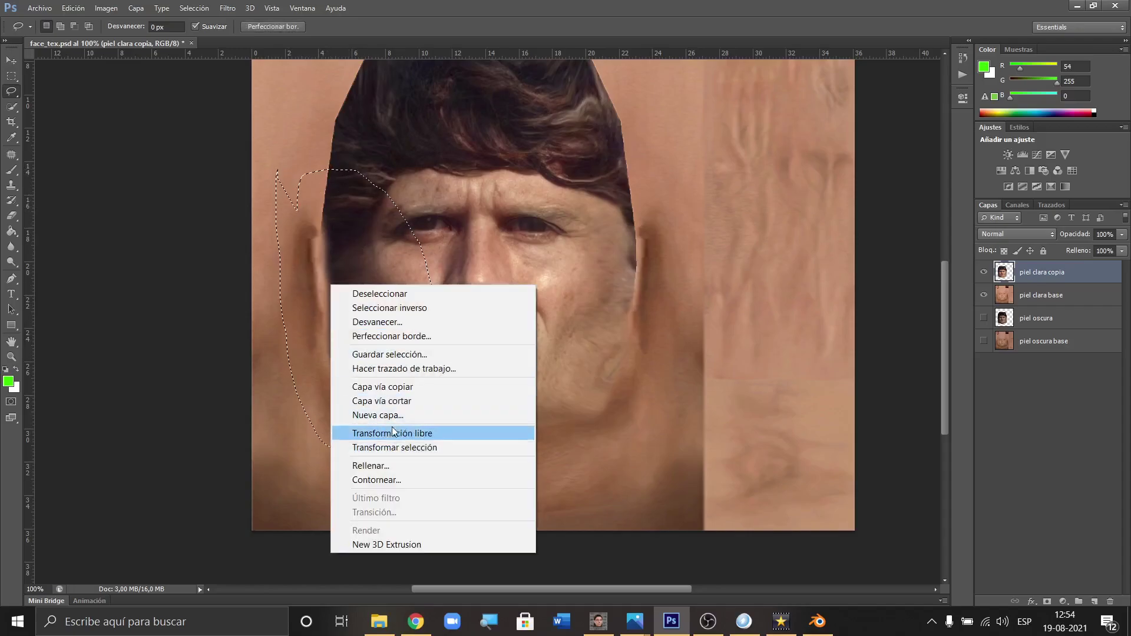
click(398, 387)
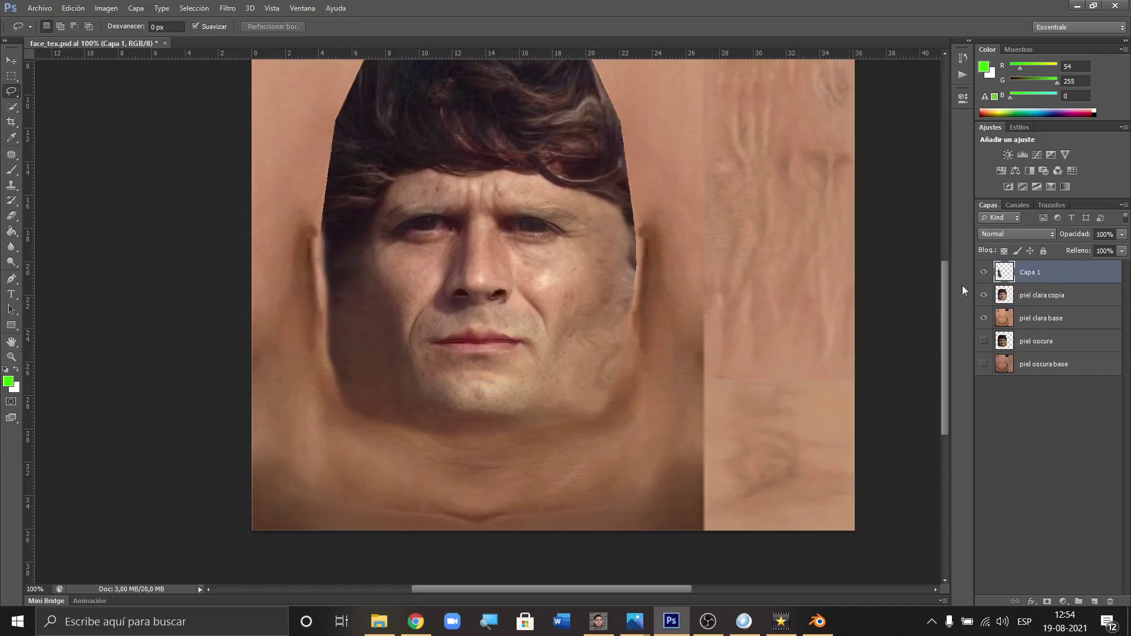
Step: Brighten the copied left-cheek patch on Capa 1 with Brightness/Contrast, setting brightness to 24 and raising contrast slightly
click(102, 9)
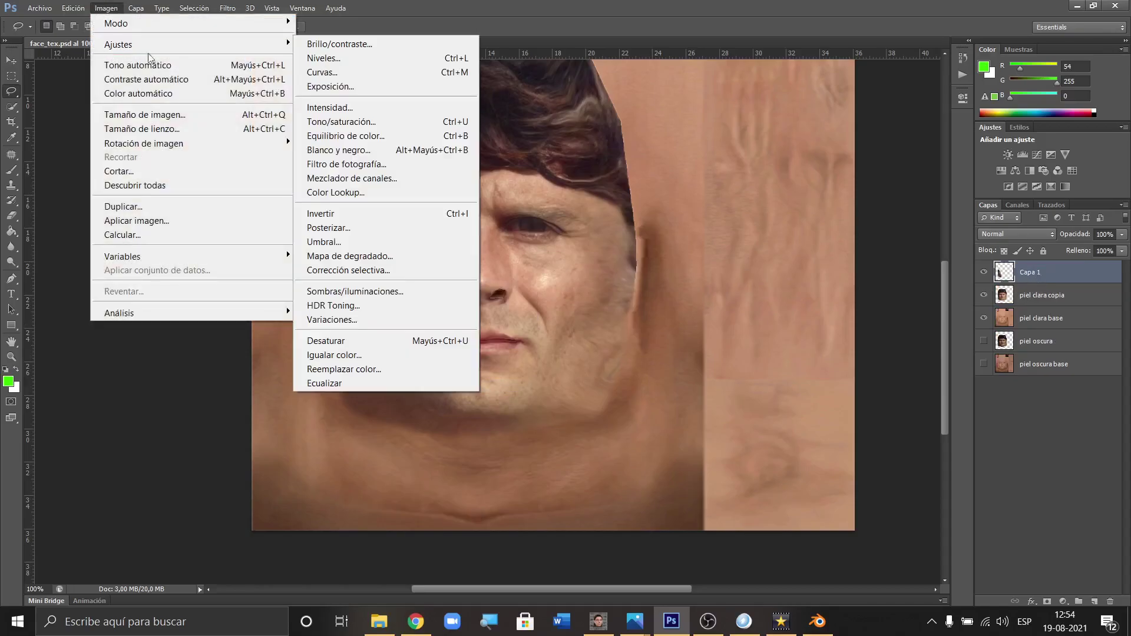
mouse_move(273, 48)
click(330, 45)
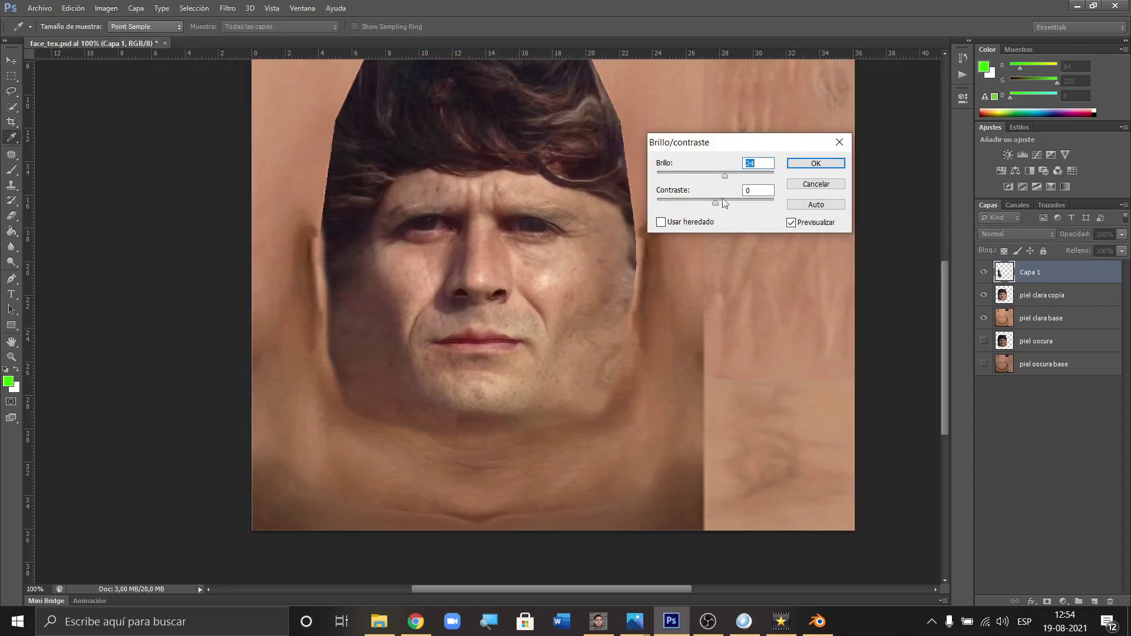
drag(716, 204, 719, 202)
click(816, 164)
Step: Soften the inner edge of the brightened Capa 1 cheek patch with a 76 px eraser
key(l)
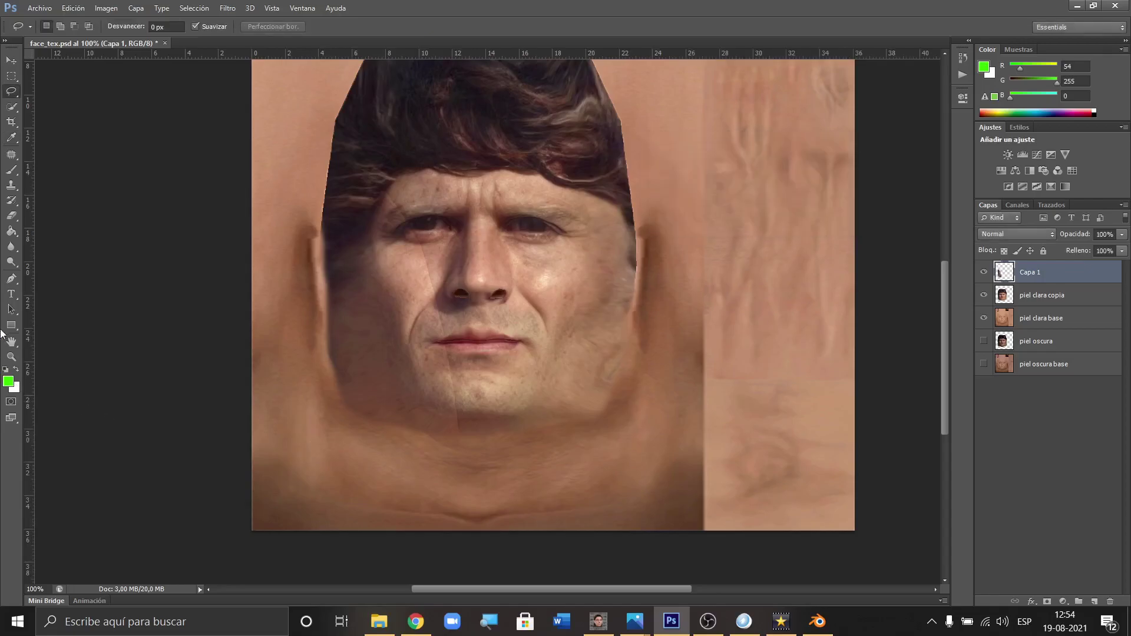
click(11, 216)
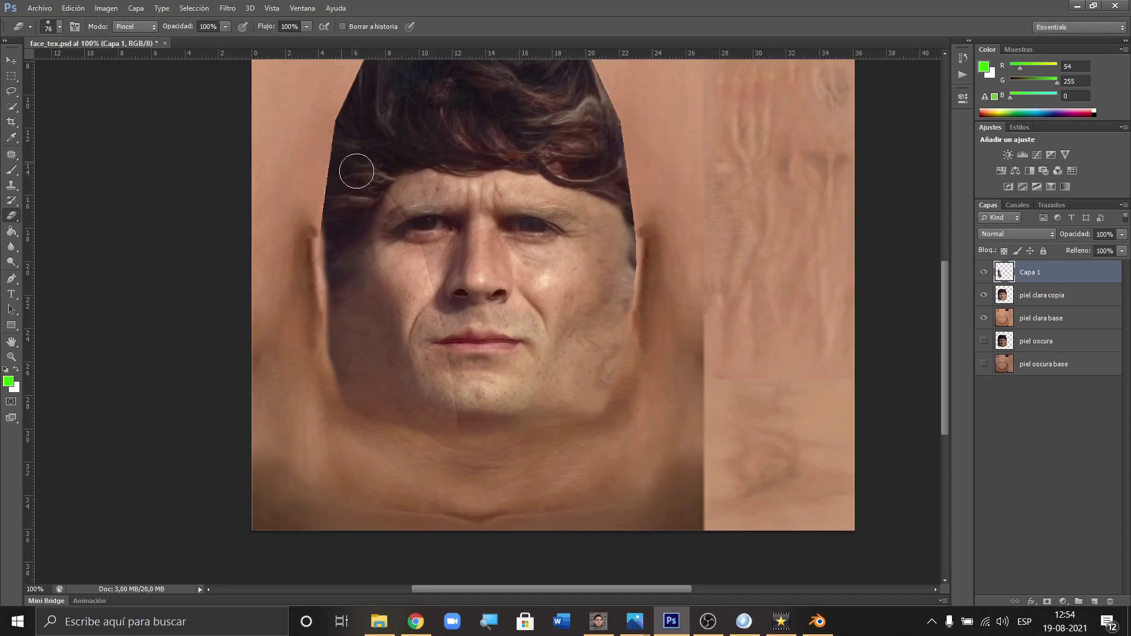
drag(404, 211, 420, 273)
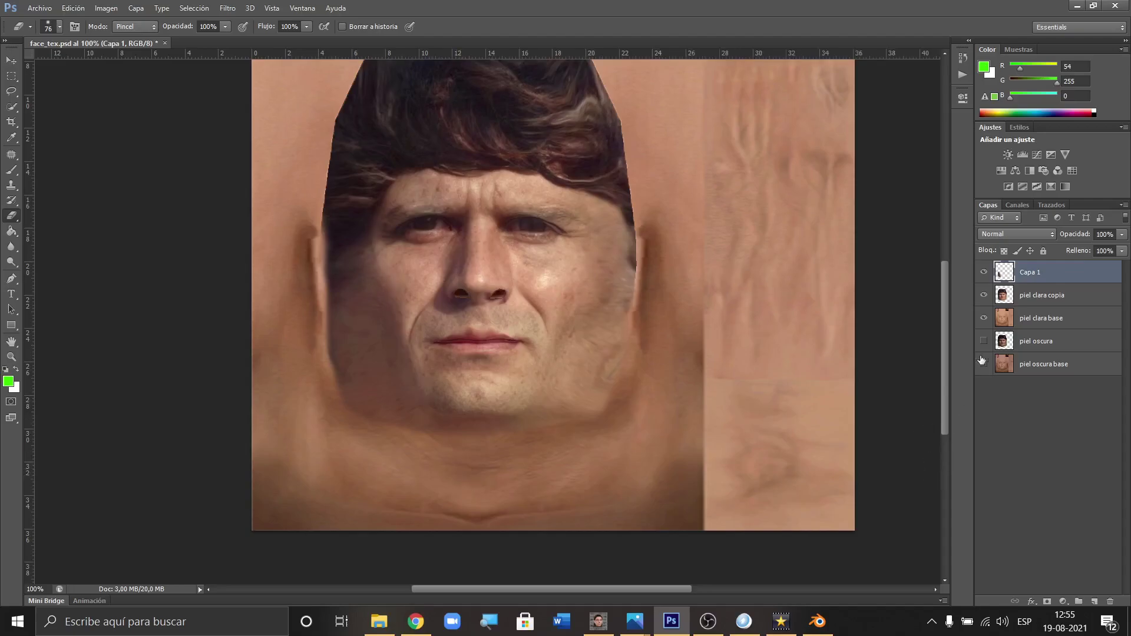
Step: Hide piel clara base and piel clara copia, erase the stray remnant and upper edges of the Capa 1 patch, and show both layers again
click(983, 319)
click(983, 295)
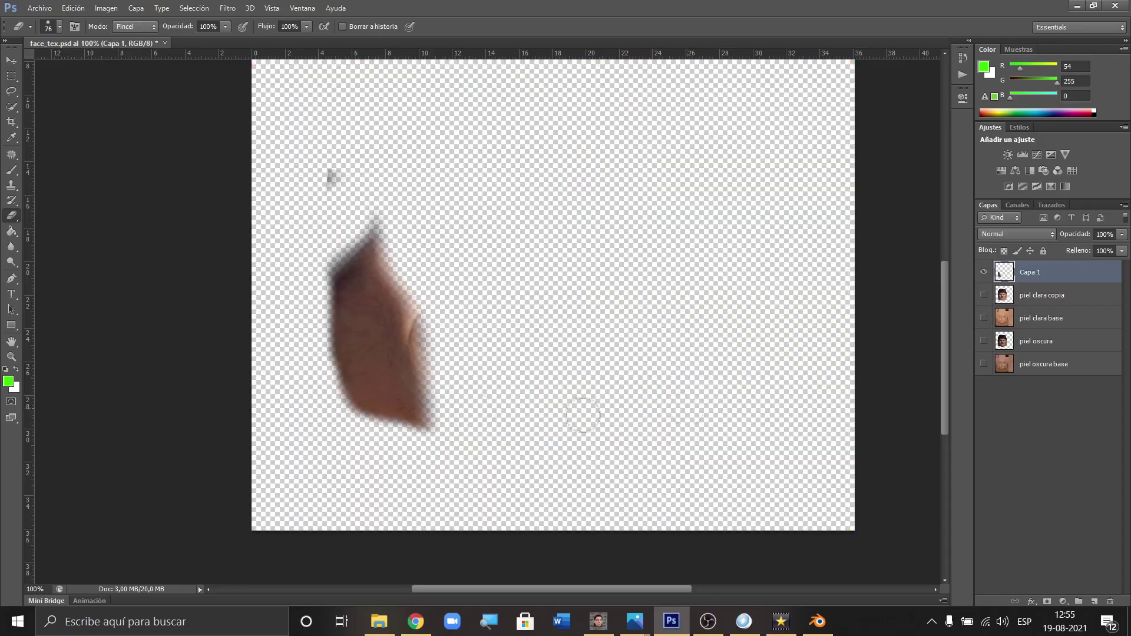
mouse_move(341, 183)
mouse_down()
mouse_move(392, 216)
mouse_move(379, 199)
mouse_move(325, 258)
mouse_up()
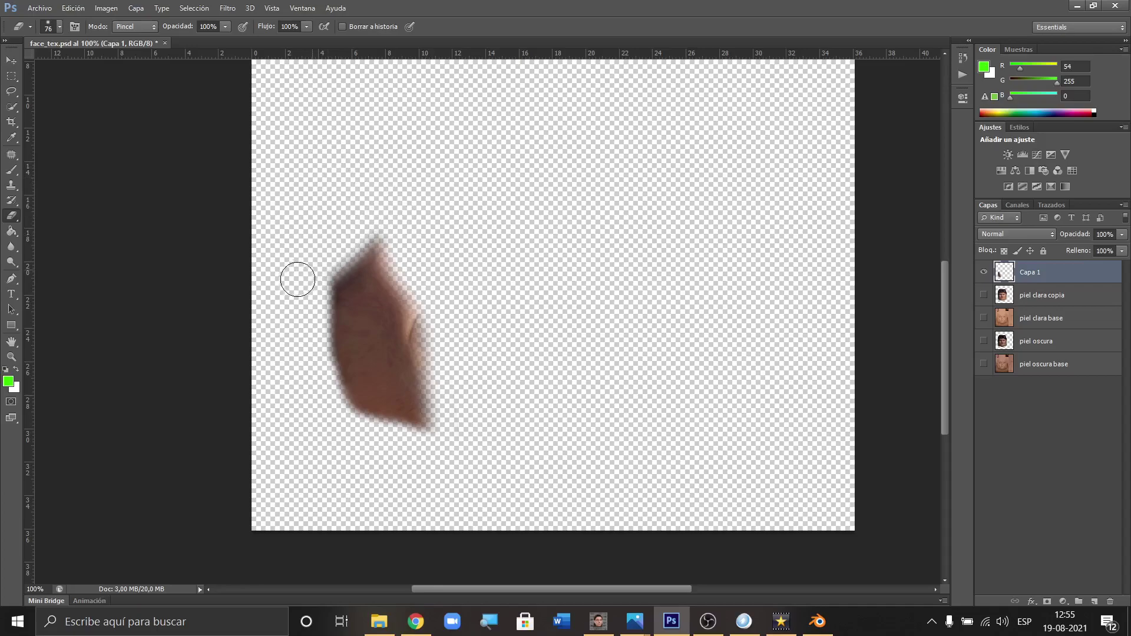
mouse_move(437, 283)
mouse_down()
mouse_move(432, 320)
mouse_move(422, 275)
mouse_move(439, 367)
mouse_move(445, 265)
mouse_move(412, 247)
mouse_move(401, 253)
mouse_move(409, 264)
mouse_up()
click(984, 318)
click(983, 295)
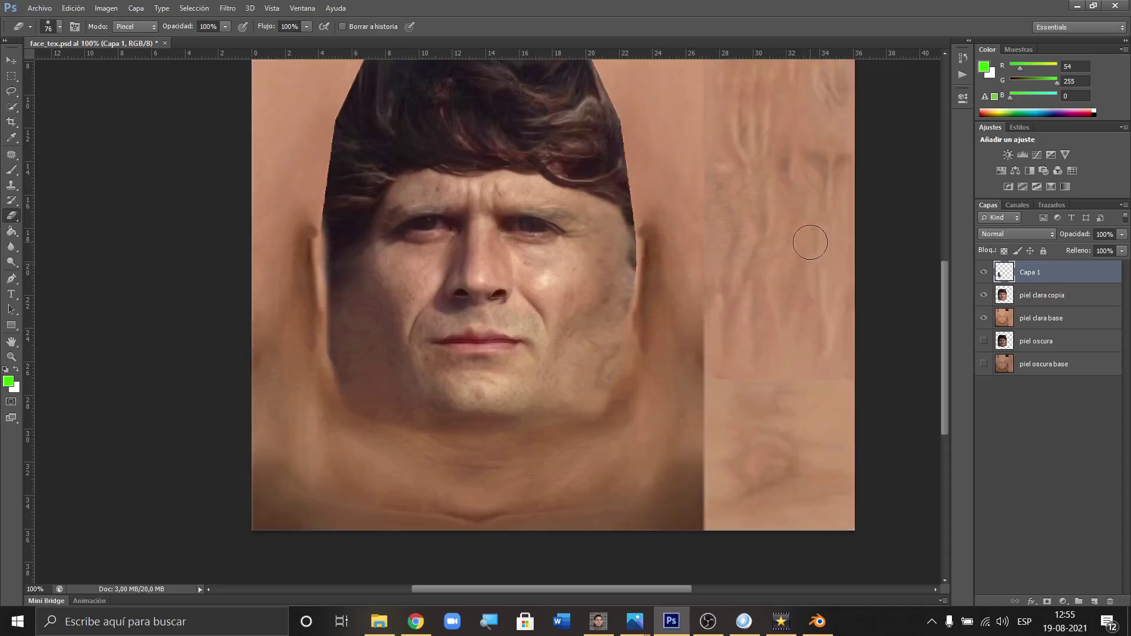
Step: Compare the face with and without the Capa 1 cheek correction by toggling that layer's visibility
click(983, 272)
click(984, 273)
click(984, 272)
click(983, 272)
click(984, 273)
click(983, 272)
Step: Save the changes to face_tex.psd
scroll(872, 382, up, 3)
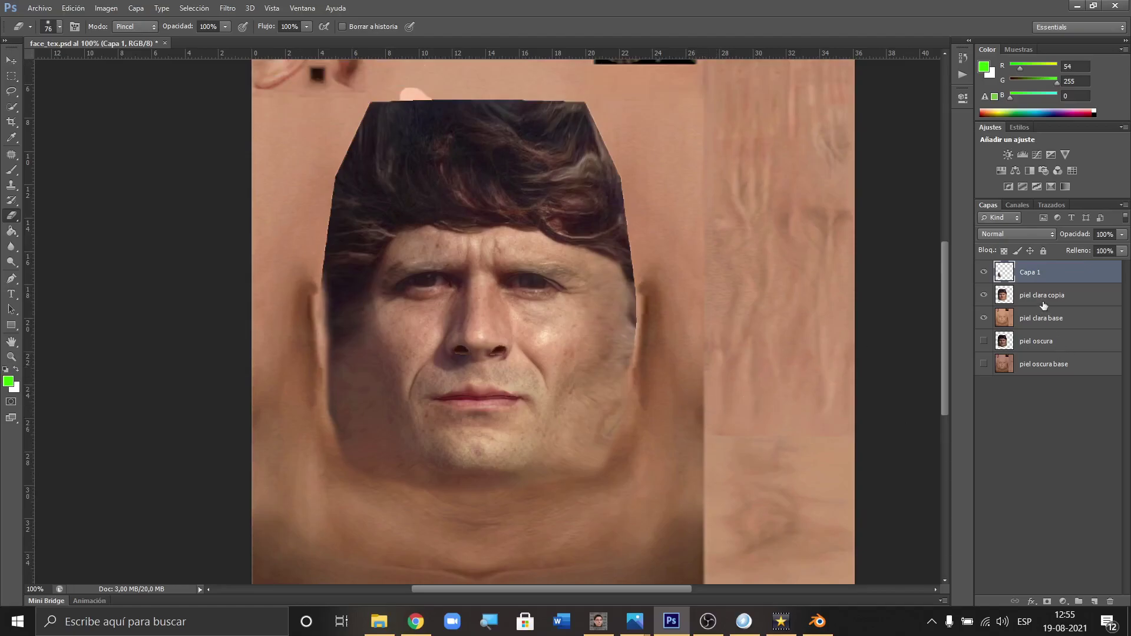
click(47, 8)
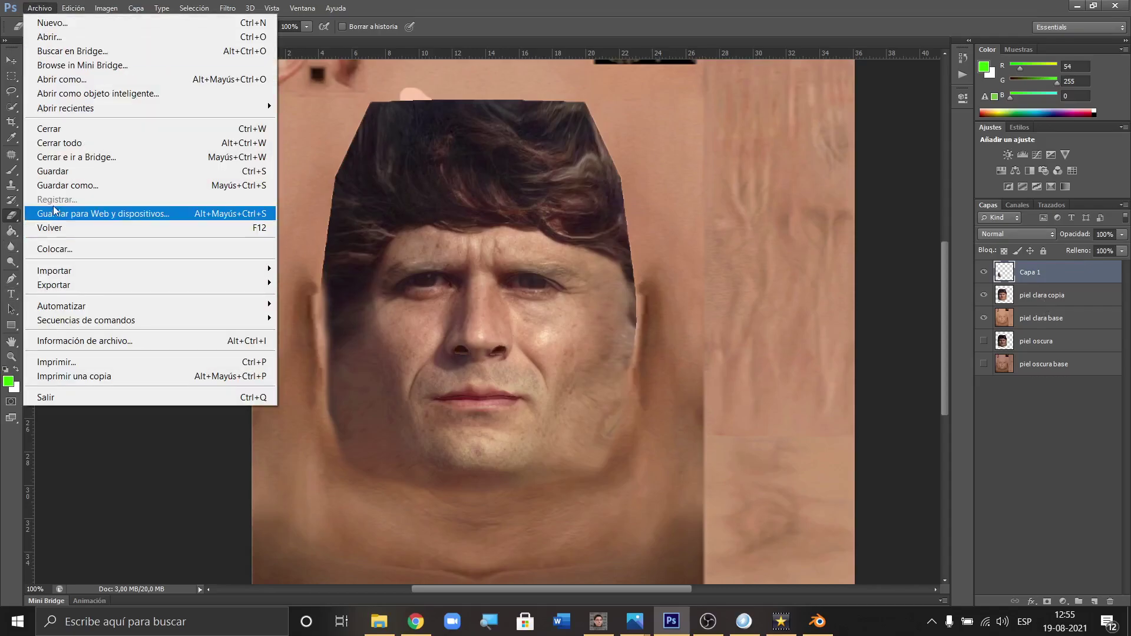
click(57, 177)
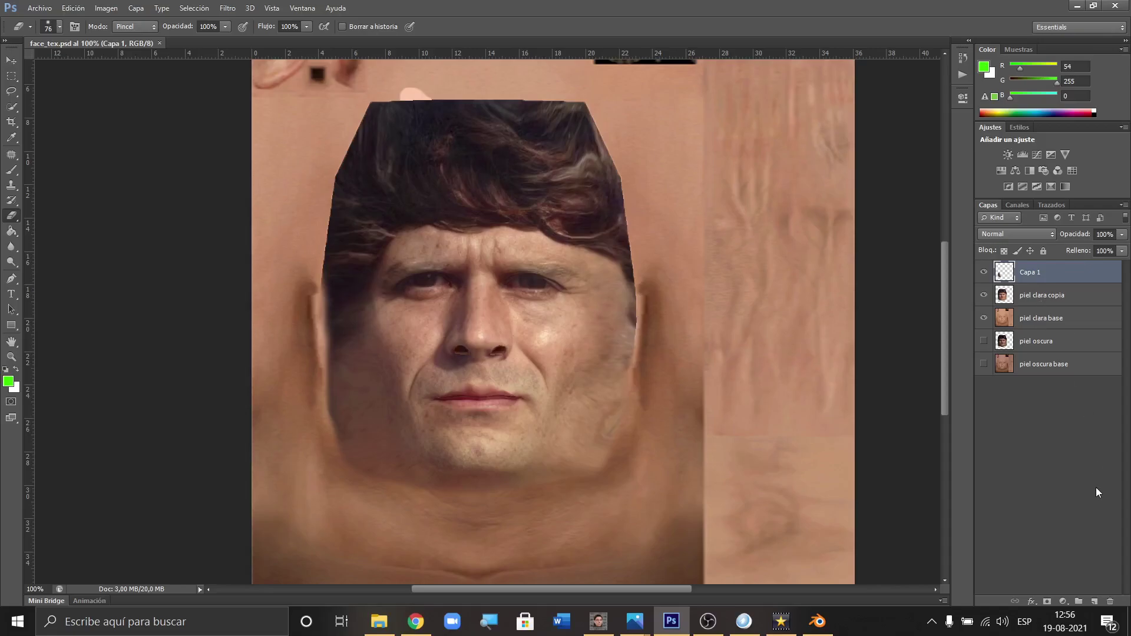
Step: Merge the Capa 1 and piel clara copia layers into one layer
click(1026, 300)
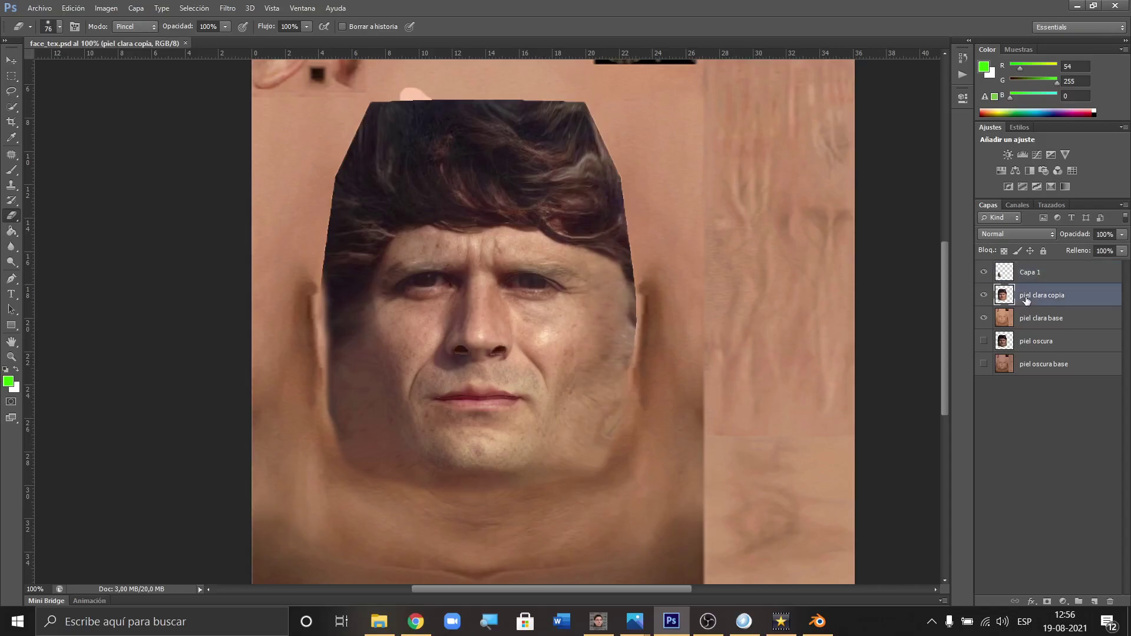
shift+click(1040, 274)
right_click(1039, 275)
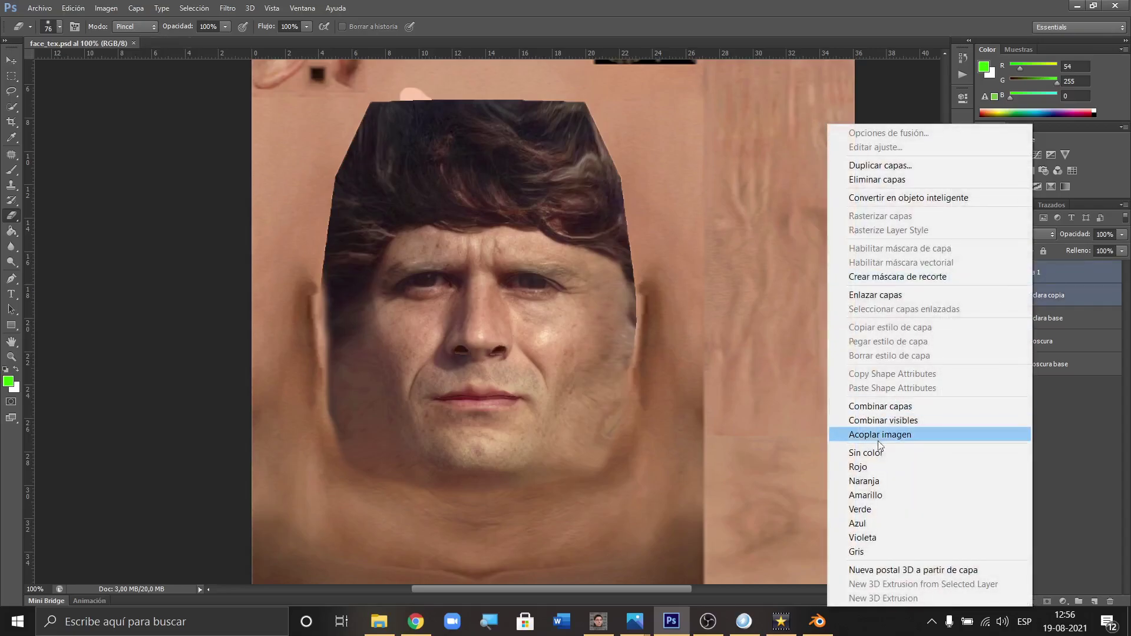
click(871, 407)
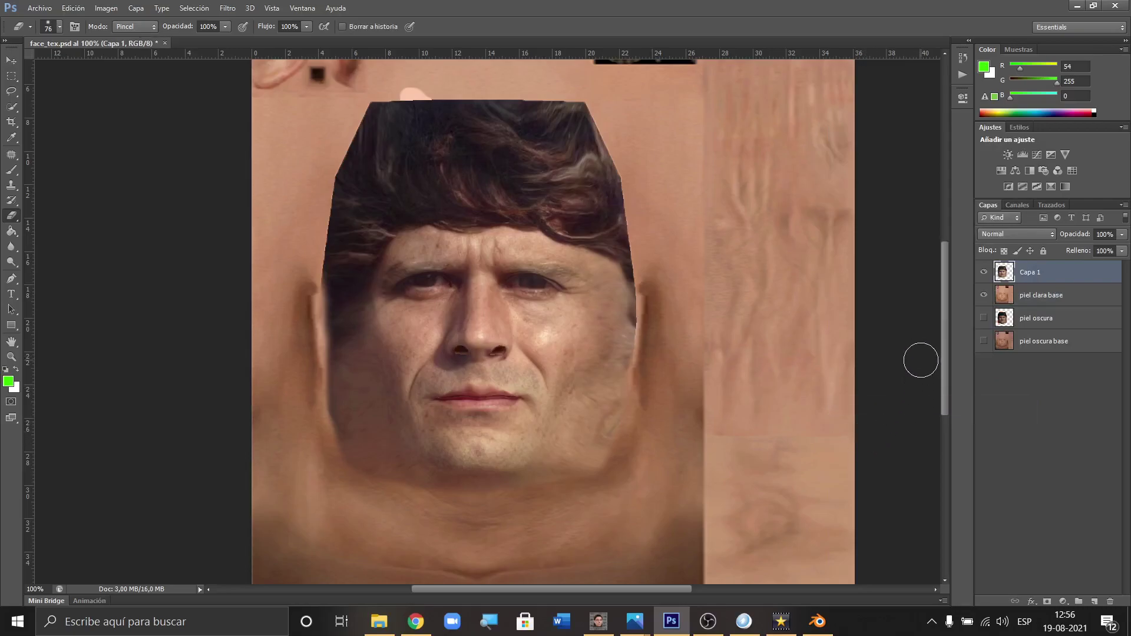
Step: Merge Capa 1 with the piel clara base layer
key(ctrl+minus)
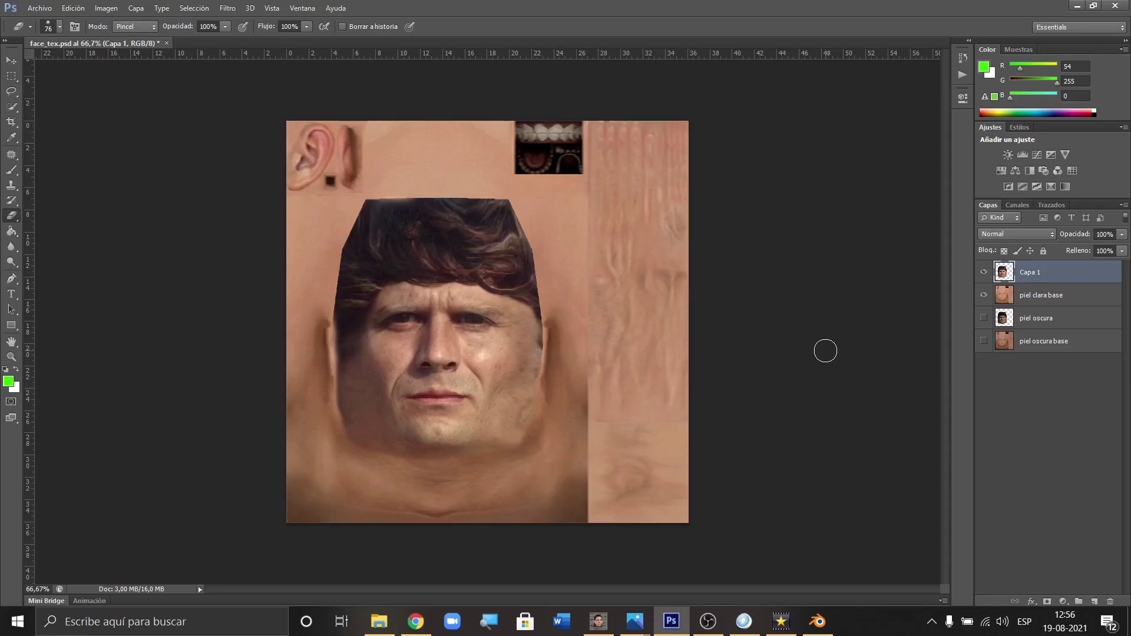
ctrl+click(1043, 298)
right_click(1043, 297)
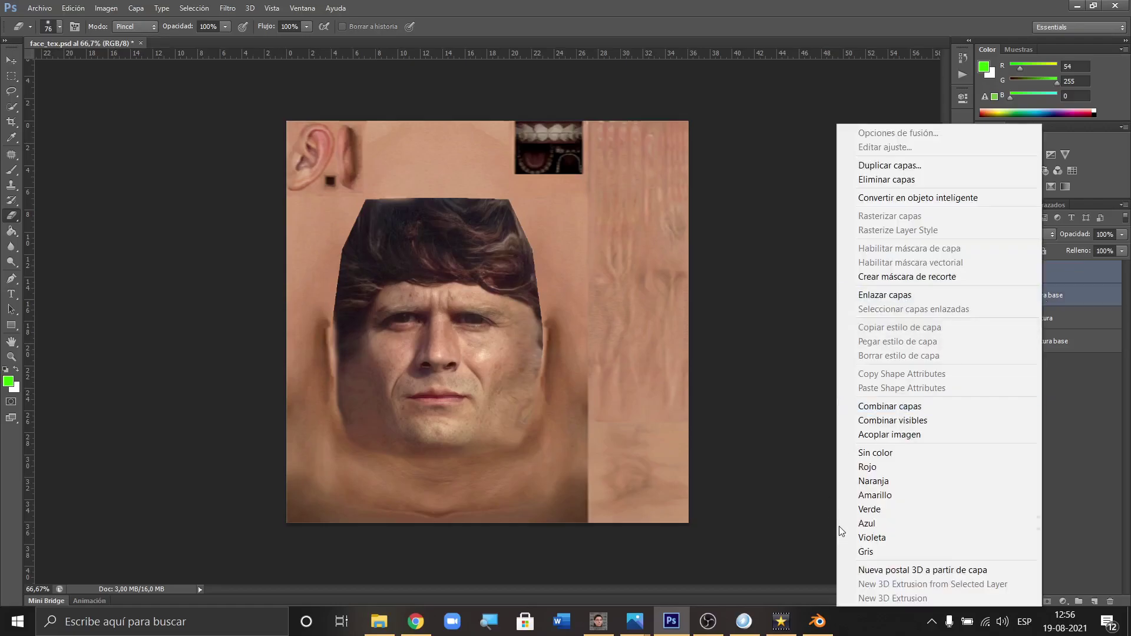
click(883, 407)
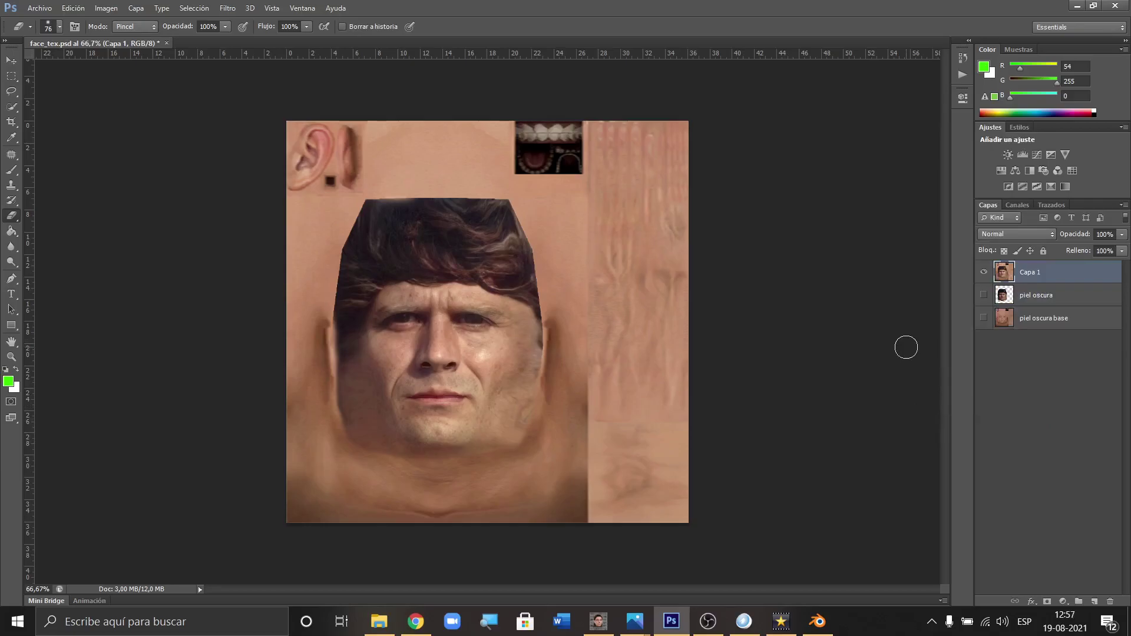
Step: Patch the dark jaw edge on the right side of the face with skin from the adjacent inner cheek, using the Patch tool
click(12, 156)
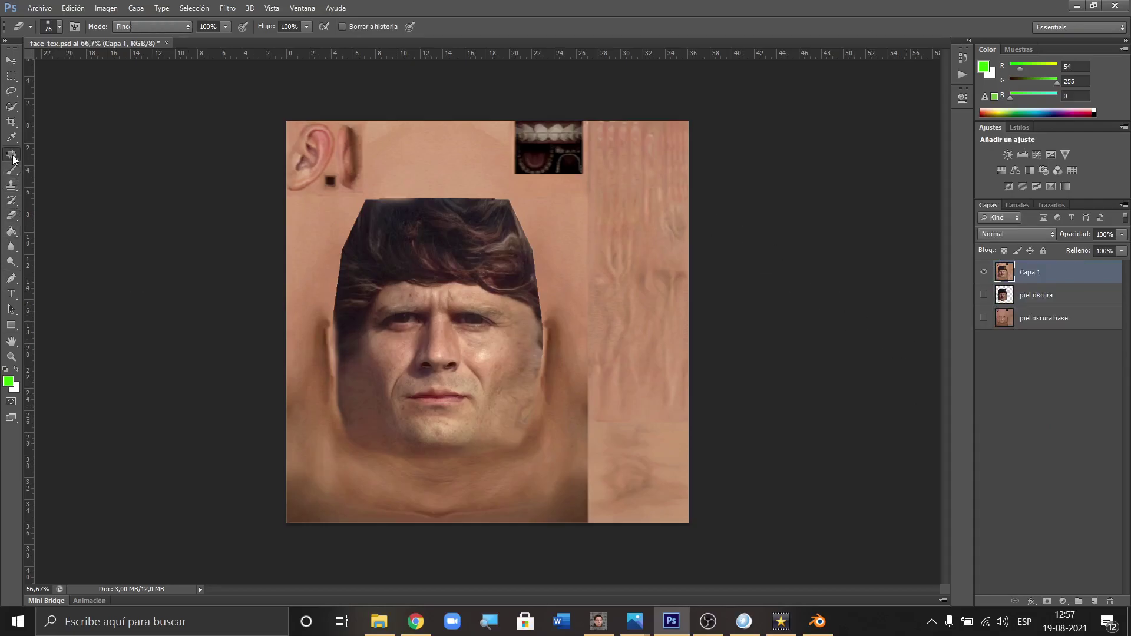
key(ctrl+plus)
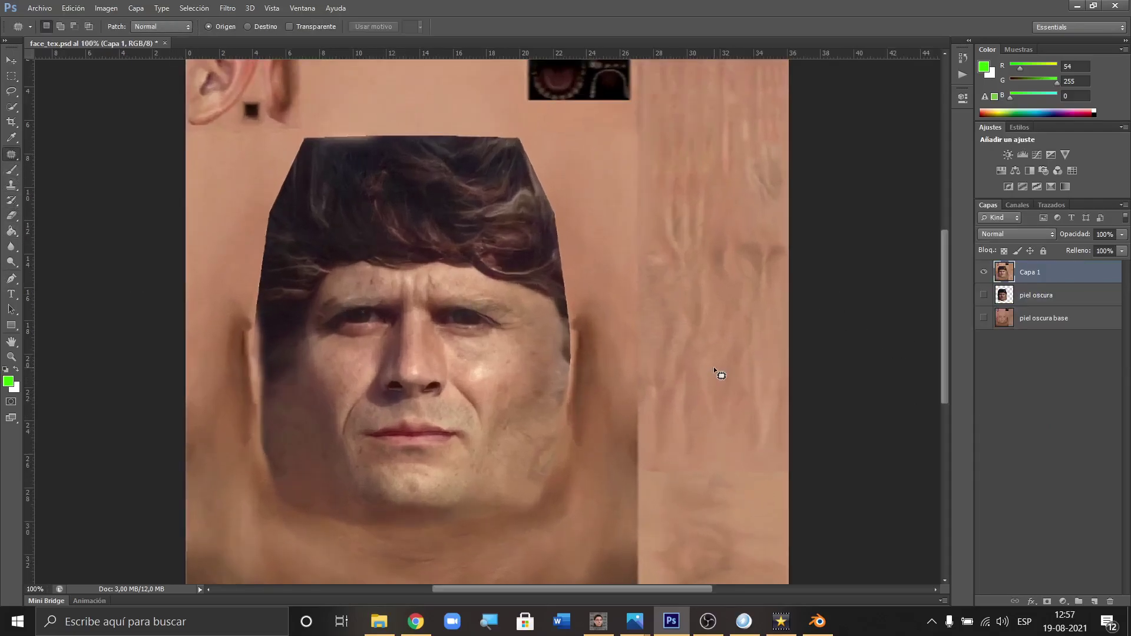
drag(568, 361, 551, 413)
click(577, 478)
drag(569, 405, 568, 400)
mouse_move(548, 467)
mouse_down()
mouse_move(525, 449)
mouse_move(499, 465)
mouse_up()
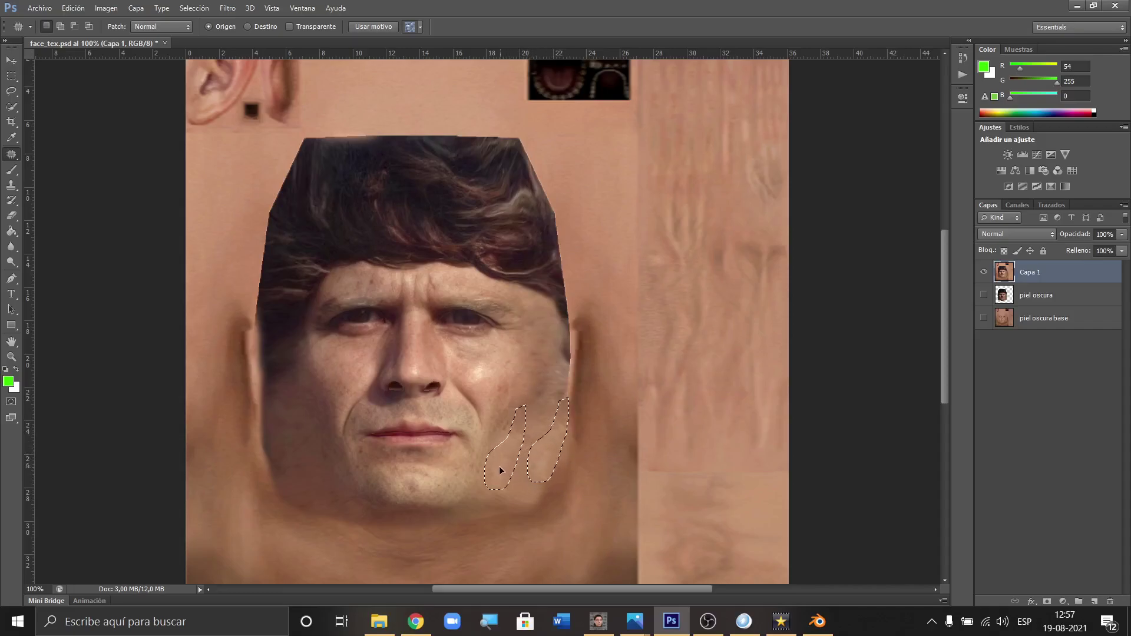
key(ctrl+d)
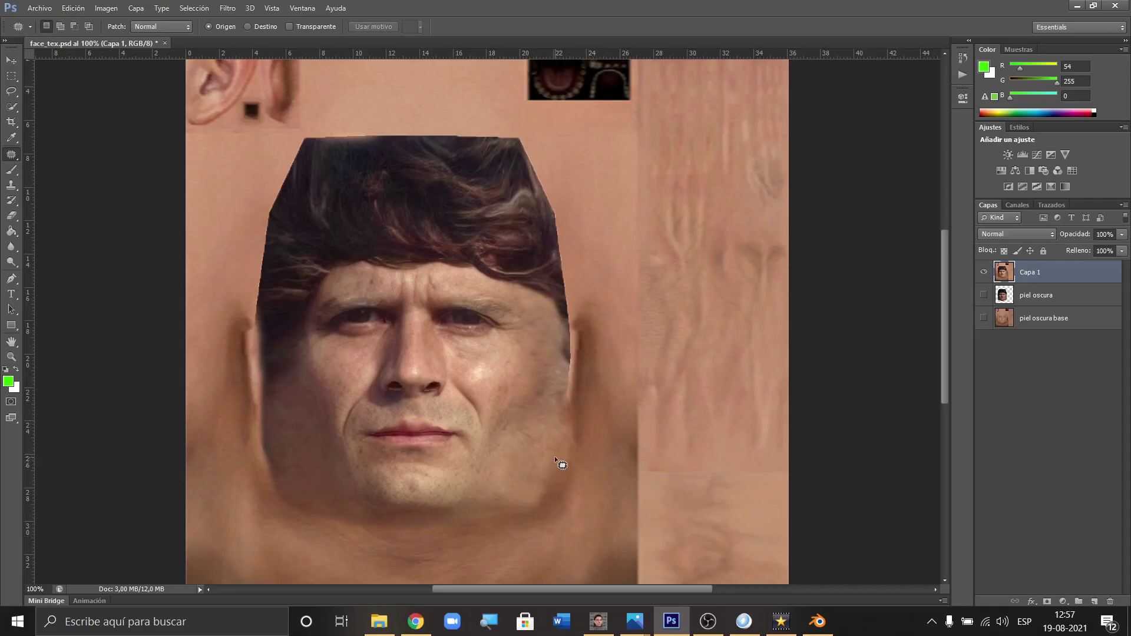
mouse_move(571, 465)
mouse_down()
mouse_move(507, 465)
mouse_move(502, 454)
mouse_up()
key(ctrl+d)
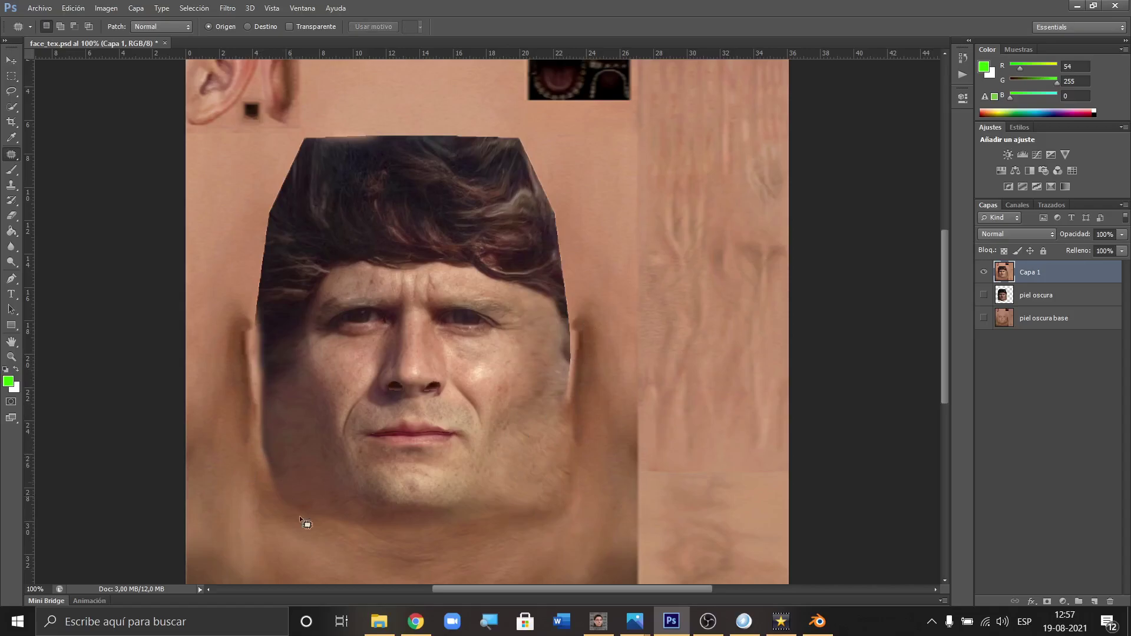
Step: Patch the curved shadow band under the chin and jaw with neck skin just below it, and deselect
scroll(386, 508, down, 3)
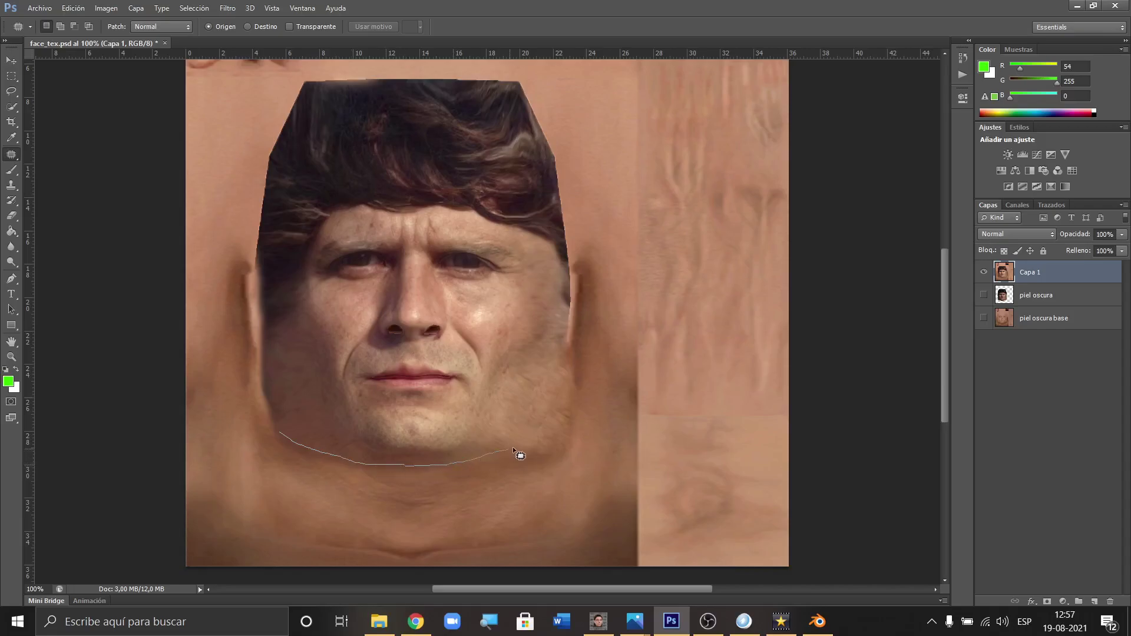
drag(568, 439, 541, 474)
mouse_move(338, 493)
mouse_down()
mouse_move(271, 457)
mouse_move(272, 440)
mouse_up()
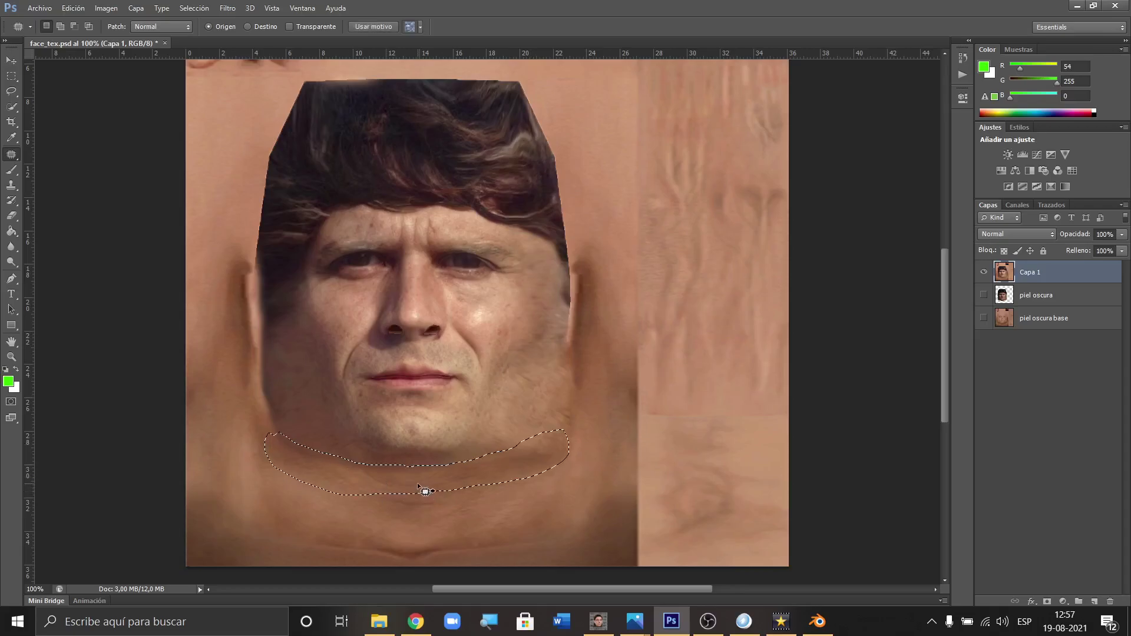
drag(421, 489, 414, 524)
click(569, 475)
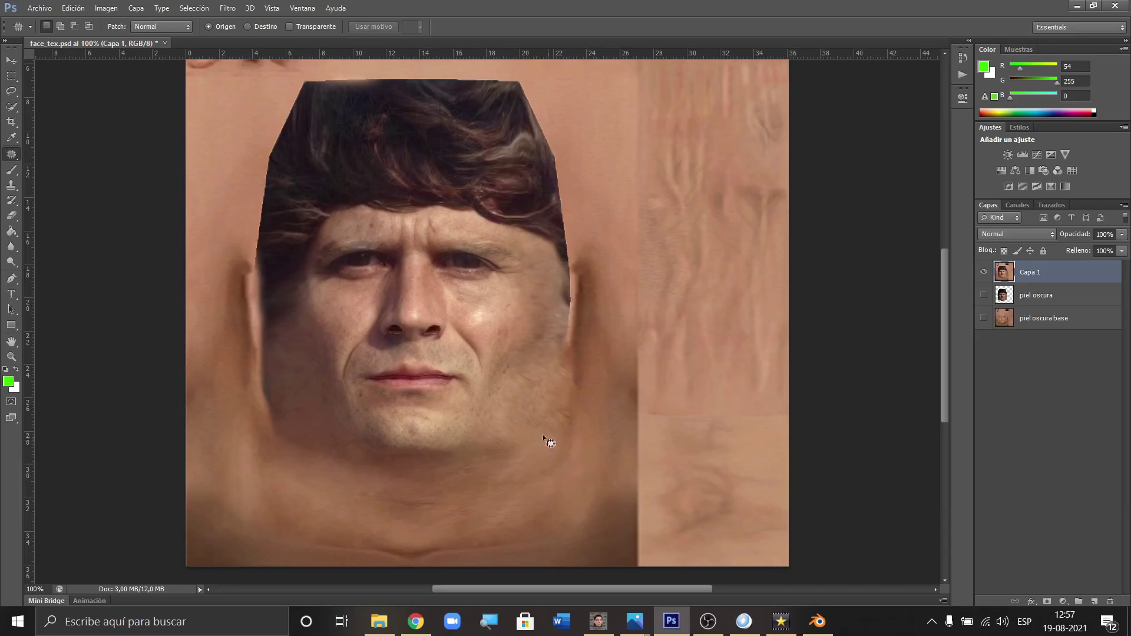
Step: Patch the lower jaw corner and cheek marks on the right side of the face with nearby skin, and deselect
mouse_move(575, 412)
mouse_down()
mouse_move(559, 449)
mouse_move(528, 458)
mouse_up()
click(533, 433)
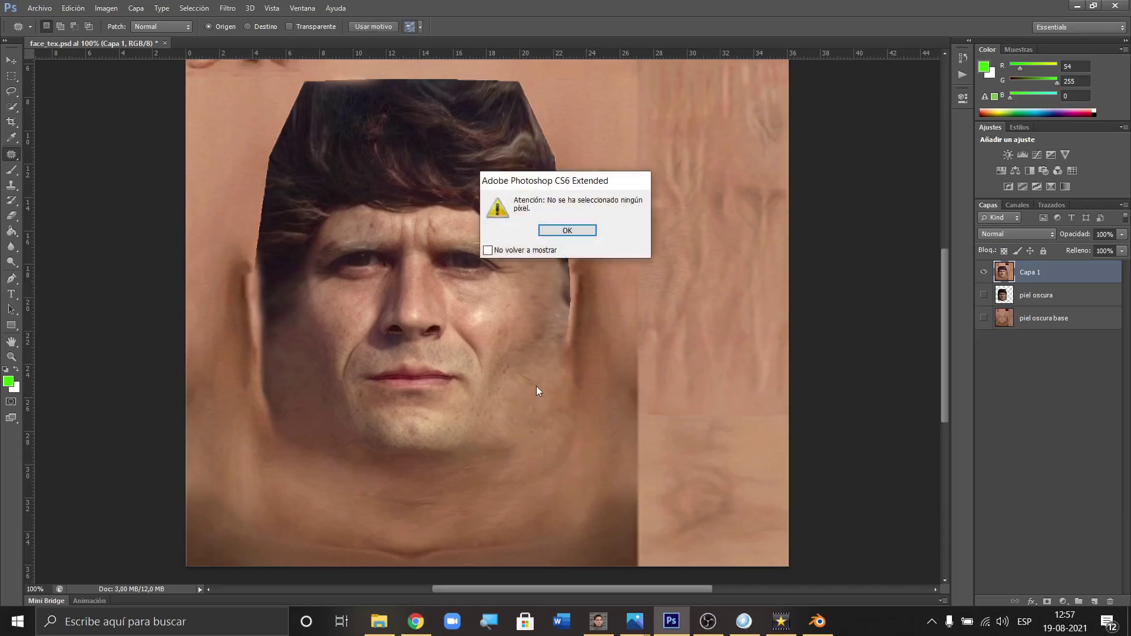
key(Return)
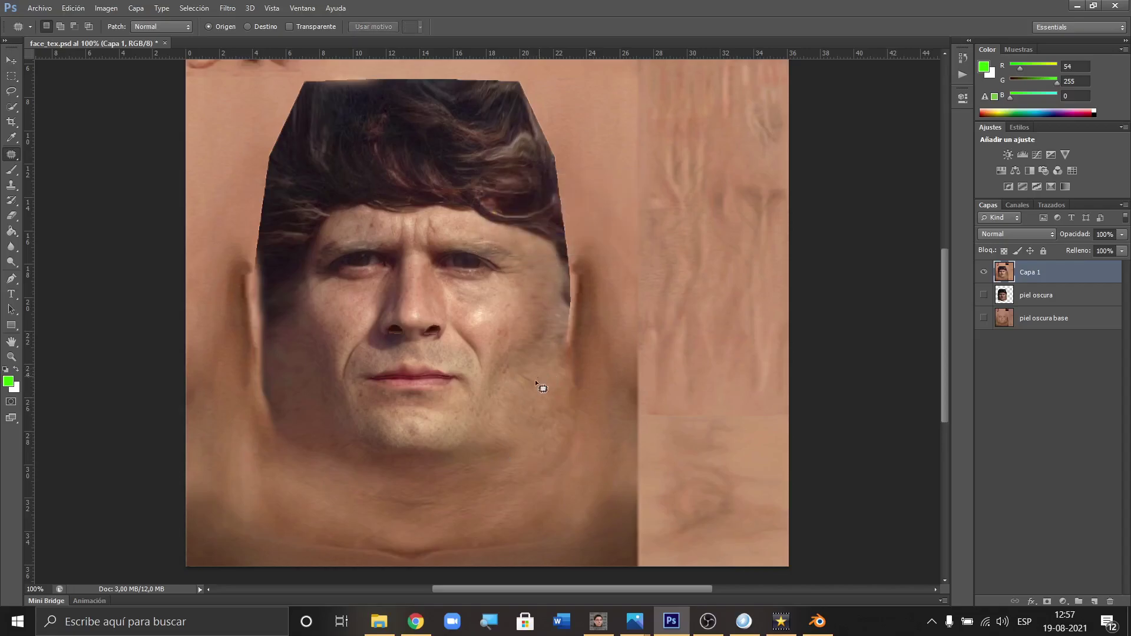
mouse_move(535, 418)
mouse_down()
mouse_move(557, 380)
mouse_move(542, 376)
mouse_up()
key(ctrl+d)
Step: Outline the cheek, jaw and upper neck on the right side of the face with the Lasso, and discard the selection
scroll(601, 396, up, 1)
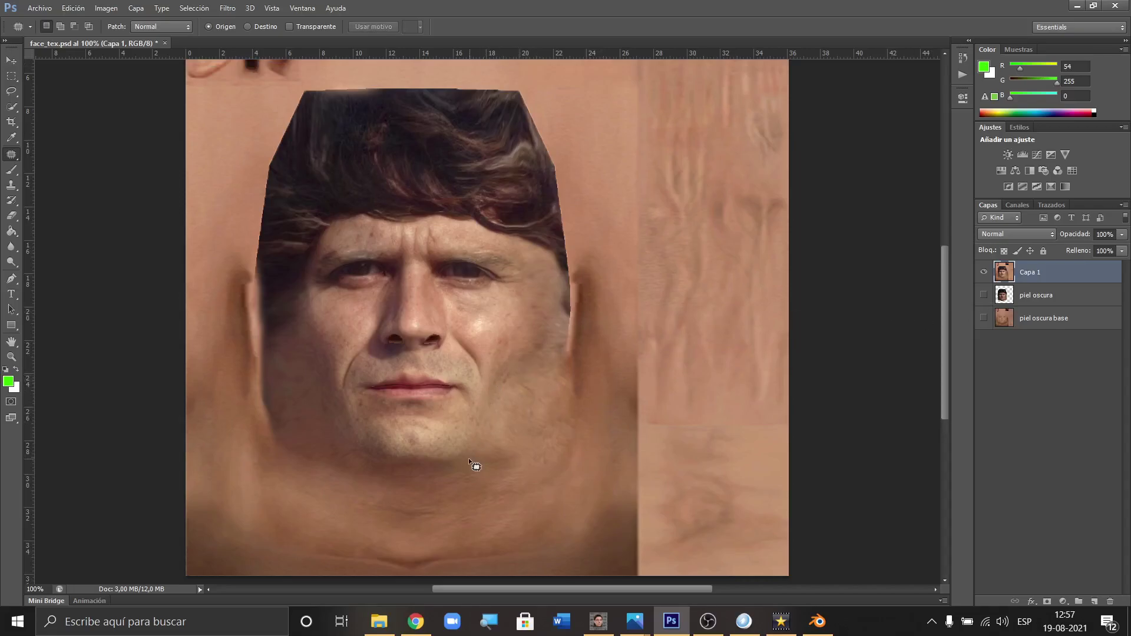
click(10, 90)
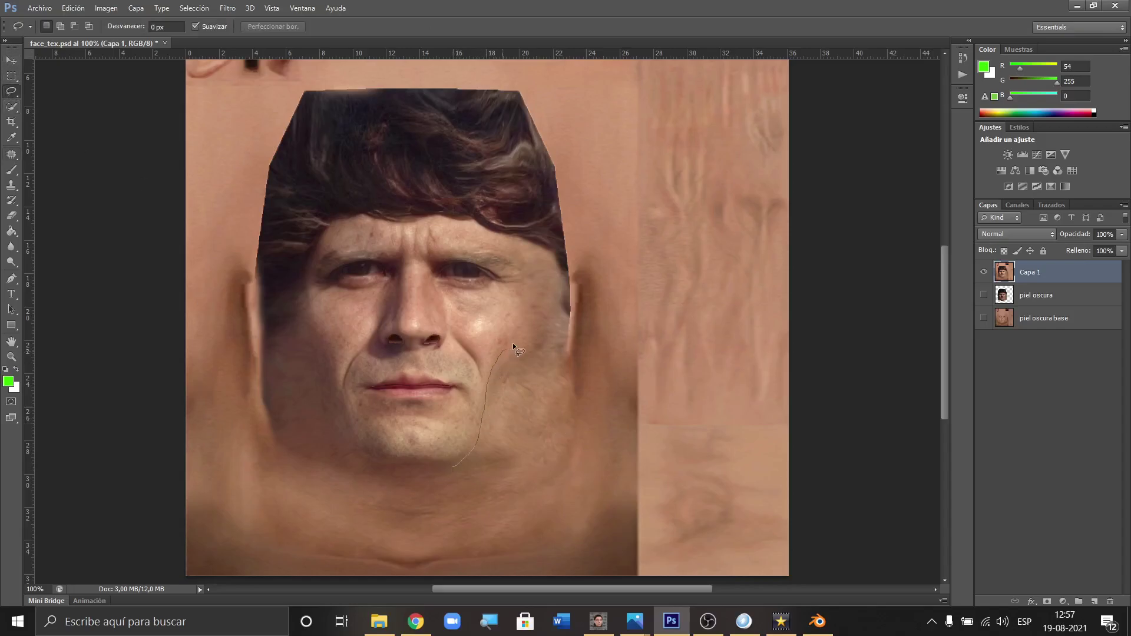
mouse_move(524, 253)
mouse_down()
mouse_move(591, 317)
mouse_move(580, 478)
mouse_move(484, 531)
mouse_move(453, 468)
mouse_up()
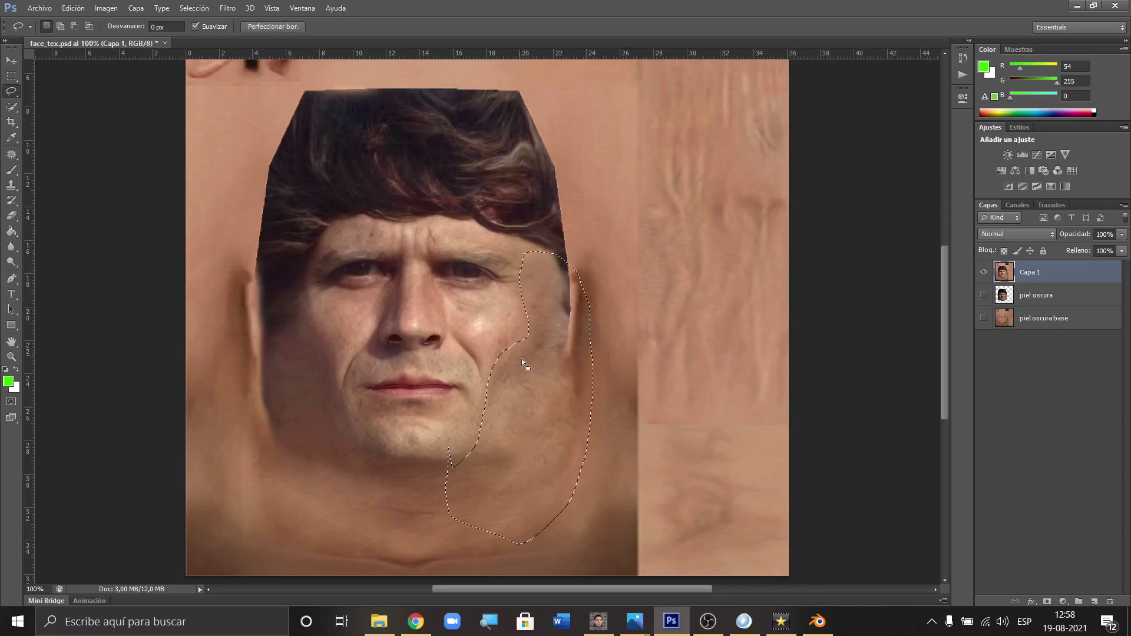
key(ctrl+j)
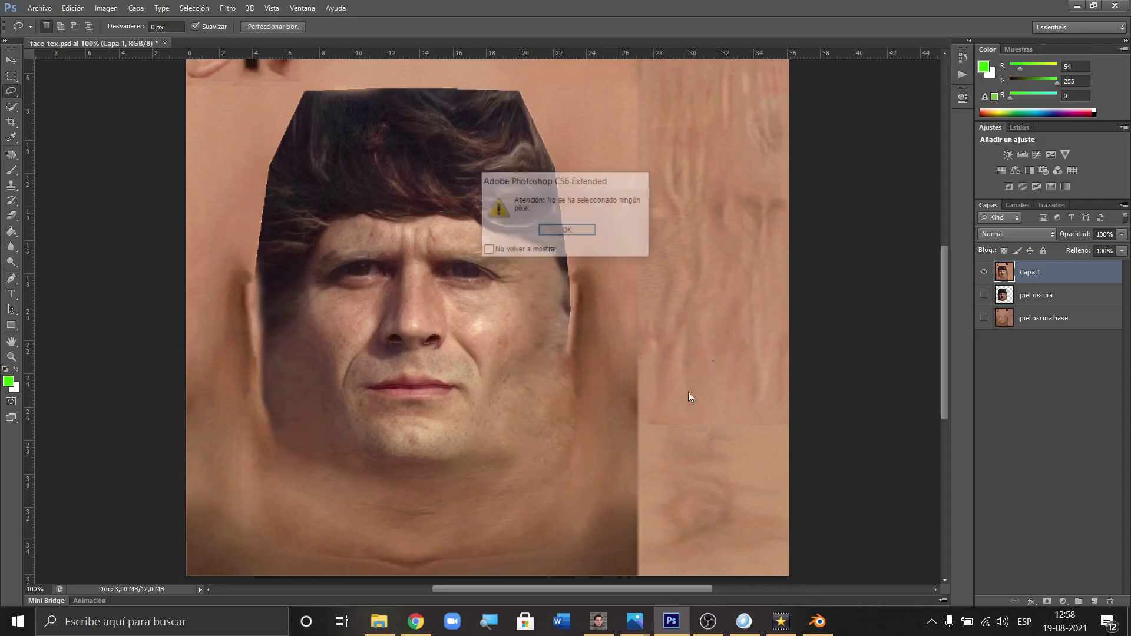
click(567, 230)
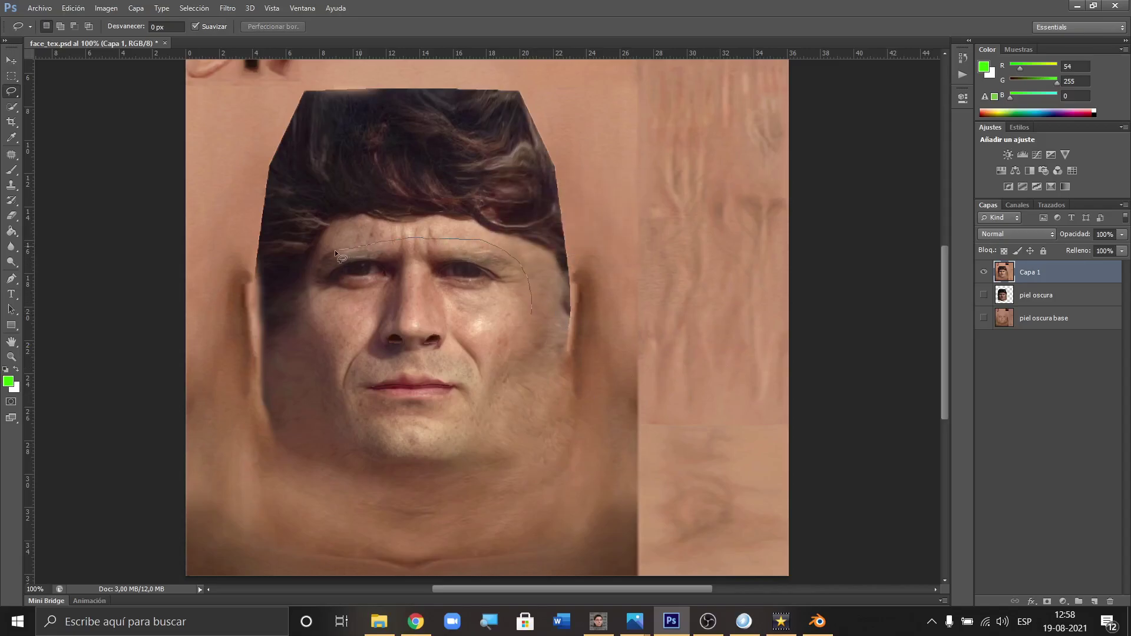
Step: Outline the eyes, nose, mouth and chin with the Lasso, and discard the selection
mouse_move(353, 308)
mouse_down()
mouse_move(327, 397)
mouse_move(340, 461)
mouse_move(402, 496)
mouse_move(487, 436)
mouse_up()
drag(480, 316, 532, 310)
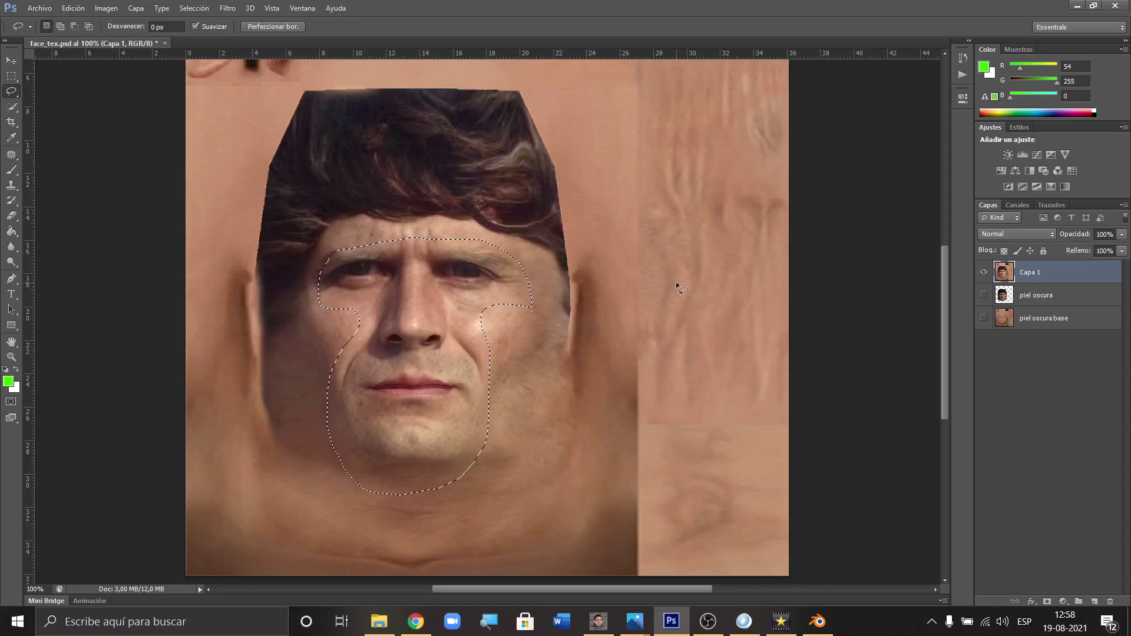
key(ctrl+d)
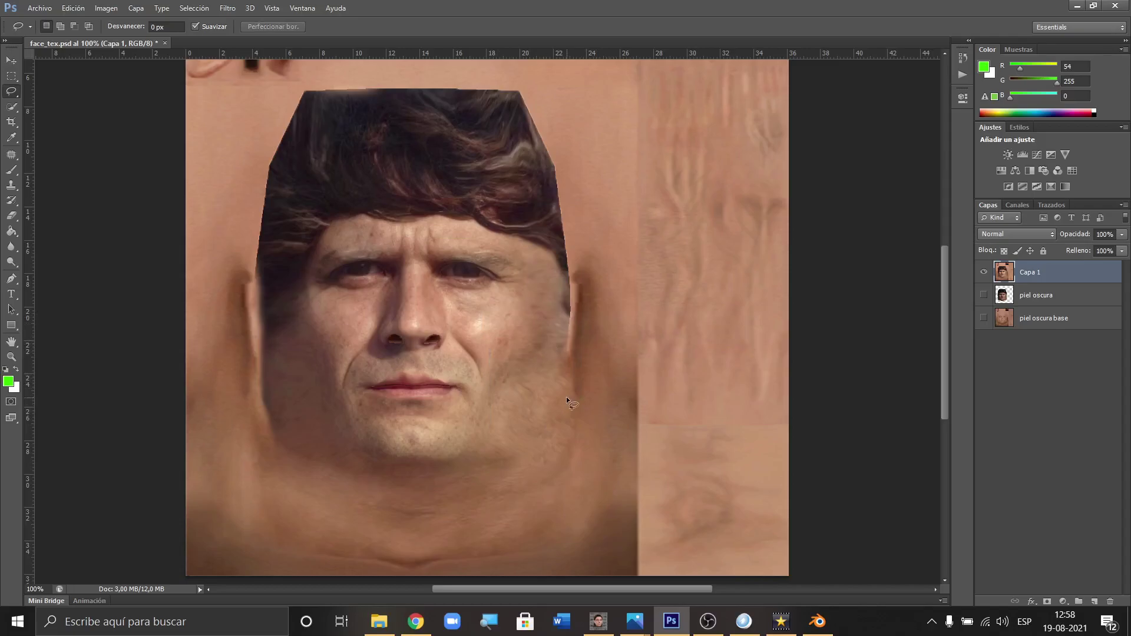
key(ctrl+minus)
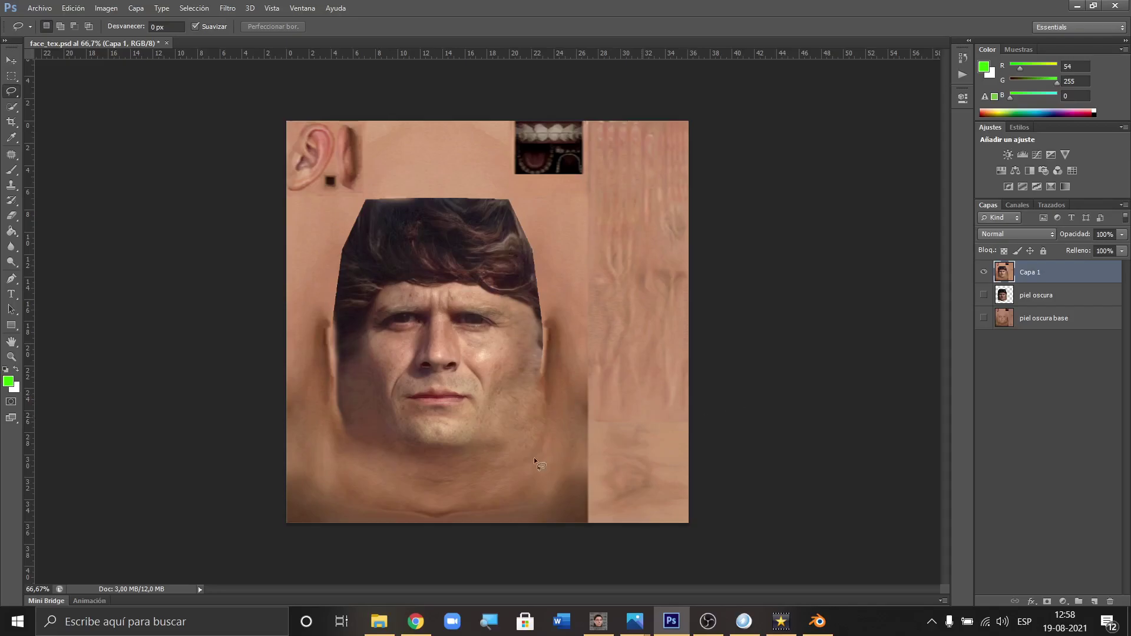
key(ctrl+plus)
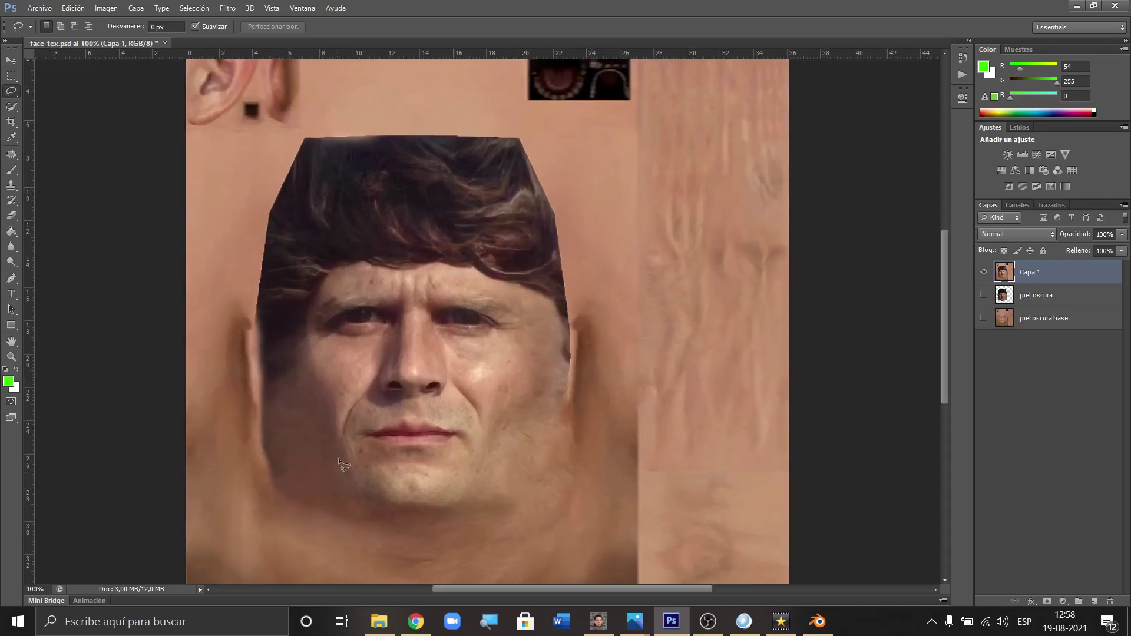
mouse_move(262, 310)
mouse_down()
mouse_move(289, 498)
mouse_move(275, 504)
mouse_move(242, 371)
mouse_move(246, 312)
mouse_move(256, 307)
mouse_up()
drag(258, 406, 210, 404)
key(ctrl+d)
Step: Try to patch the shaded seam strip along the left edge of the face with neighbouring skin, undo it and deselect
click(11, 154)
drag(249, 306, 271, 403)
mouse_move(277, 452)
mouse_down()
mouse_move(289, 489)
mouse_move(260, 507)
mouse_move(225, 411)
mouse_move(219, 322)
mouse_move(242, 299)
mouse_up()
drag(245, 394, 203, 392)
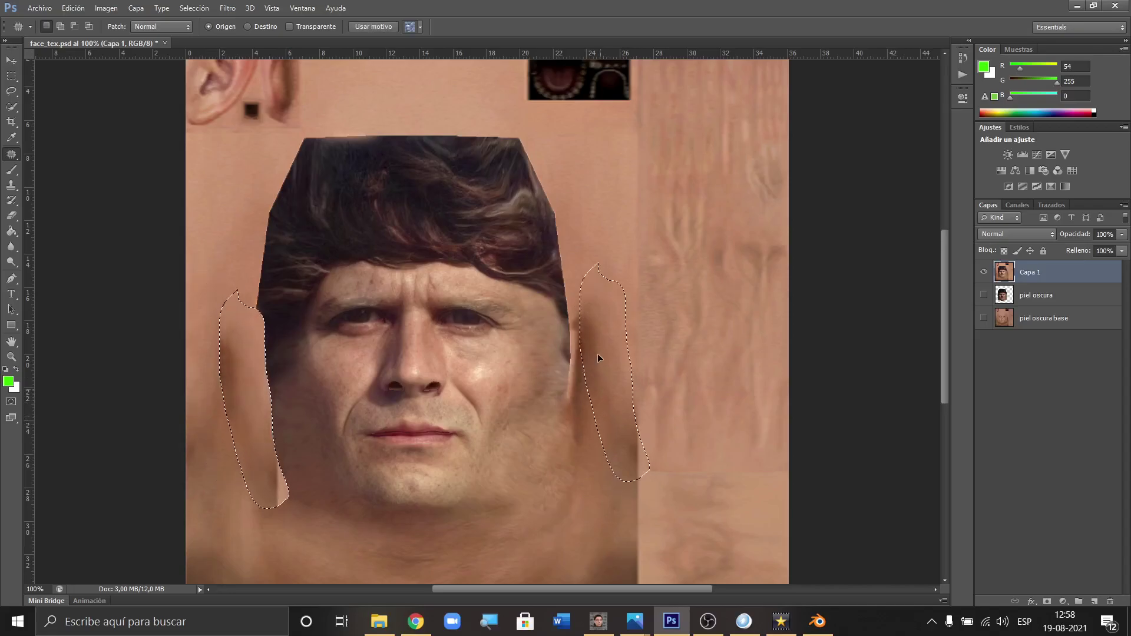
drag(598, 352, 200, 433)
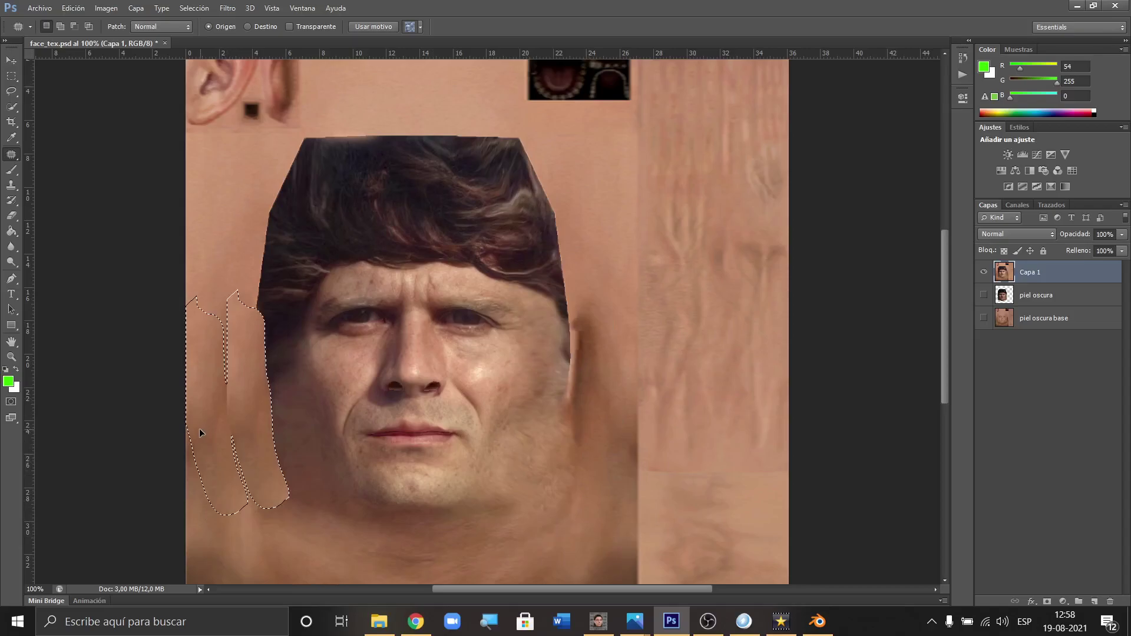
click(199, 429)
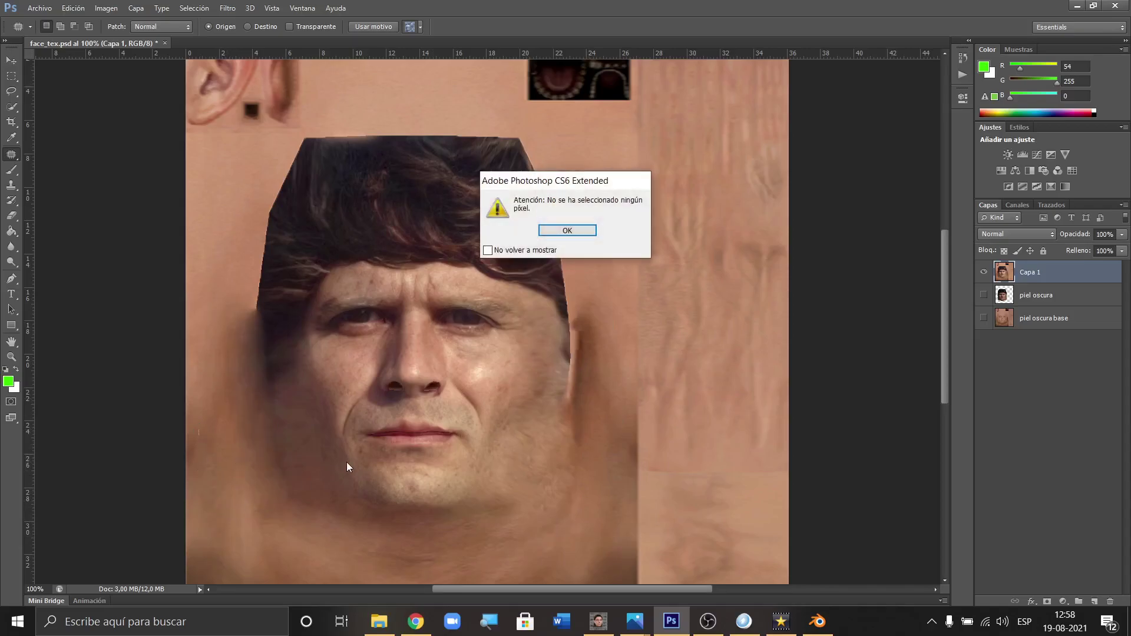
key(Return)
key(ctrl+shift+d)
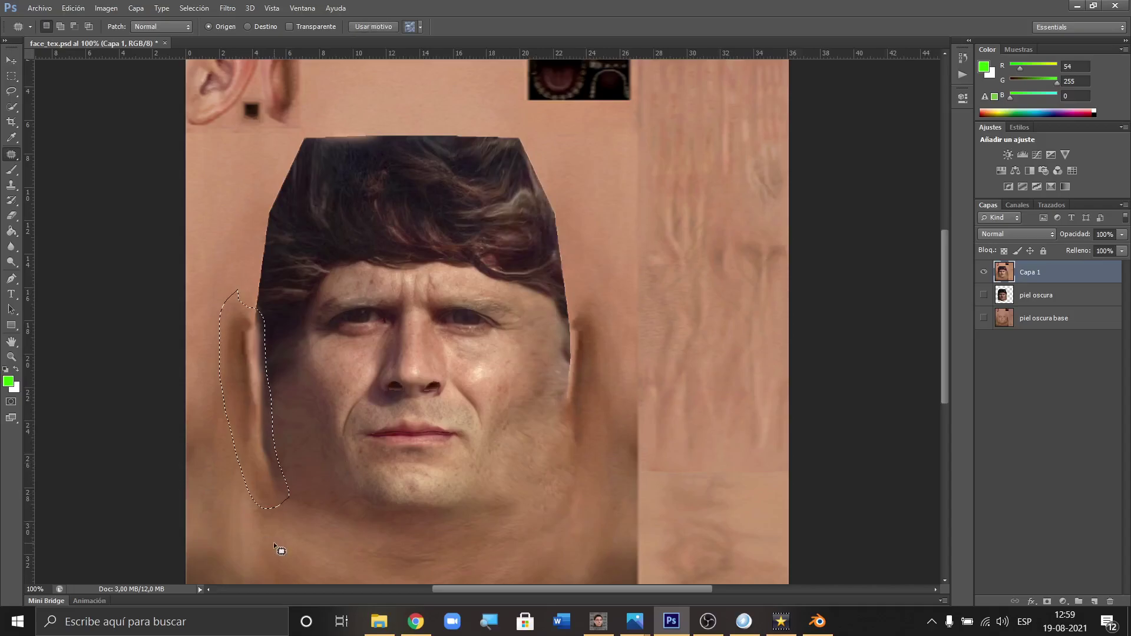
key(ctrl+d)
Step: Try to patch the left face edge from the sideburn down to the jaw, and undo the attempt
scroll(281, 394, down, 1)
scroll(280, 394, down, 2)
drag(260, 279, 271, 349)
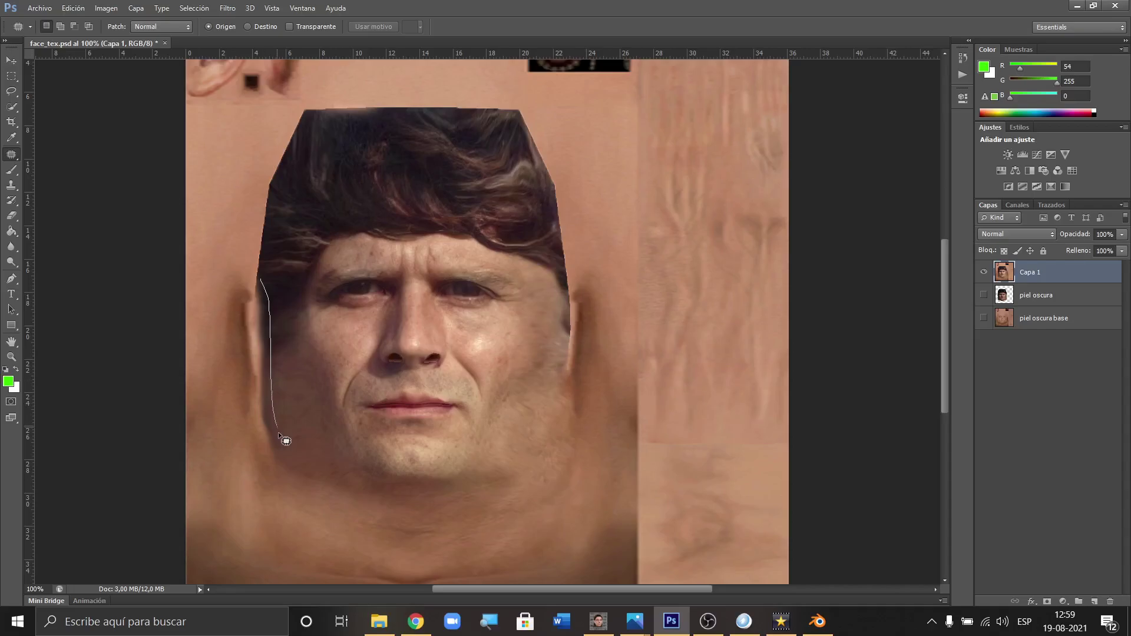
drag(255, 366, 288, 356)
key(ctrl+d)
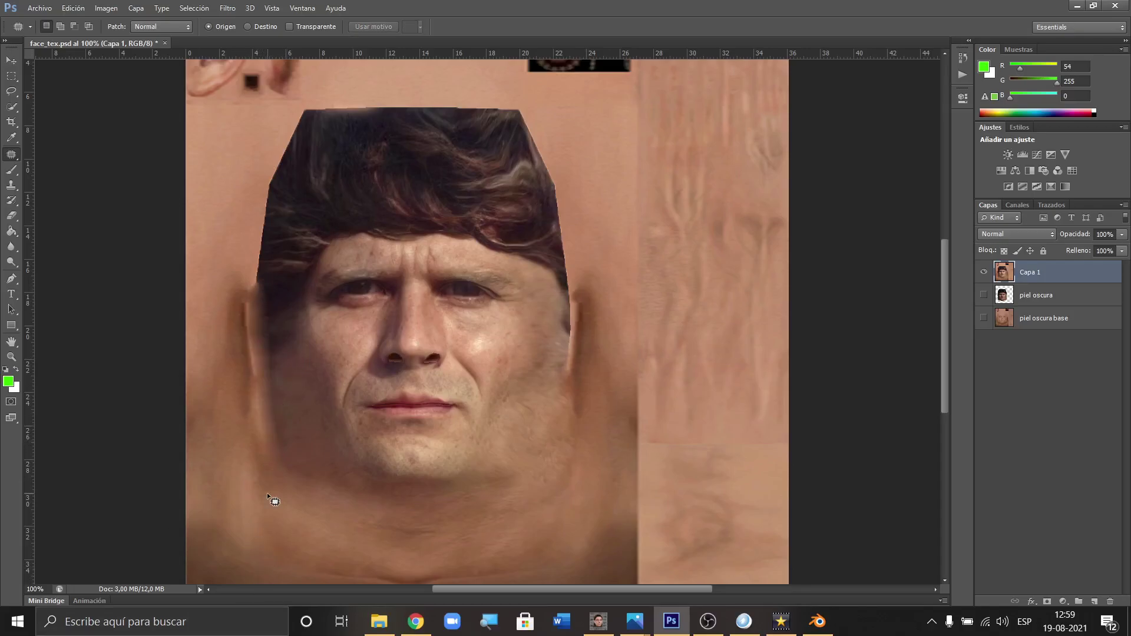
key(ctrl+alt+z)
key(ctrl+alt+z)
key(ctrl+alt+z)
key(ctrl+alt+z)
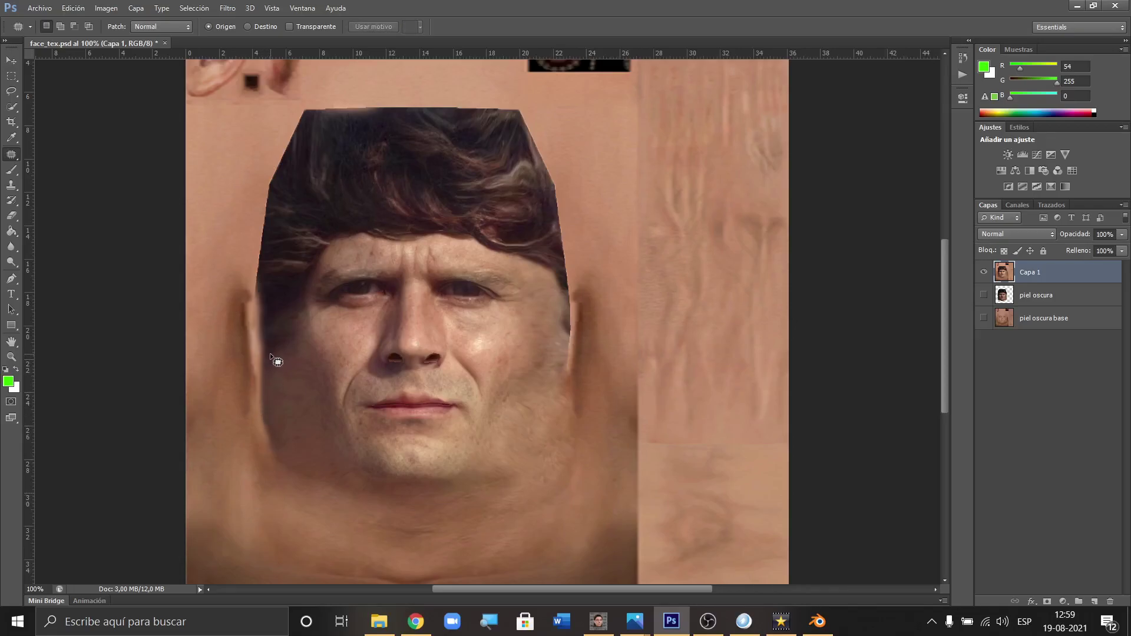
Step: Patch the dark seam along the left cheek and jaw edge below the sideburn with nearby skin, and deselect
mouse_move(266, 446)
mouse_down()
mouse_move(269, 353)
mouse_move(314, 448)
mouse_move(298, 426)
mouse_move(251, 404)
mouse_up()
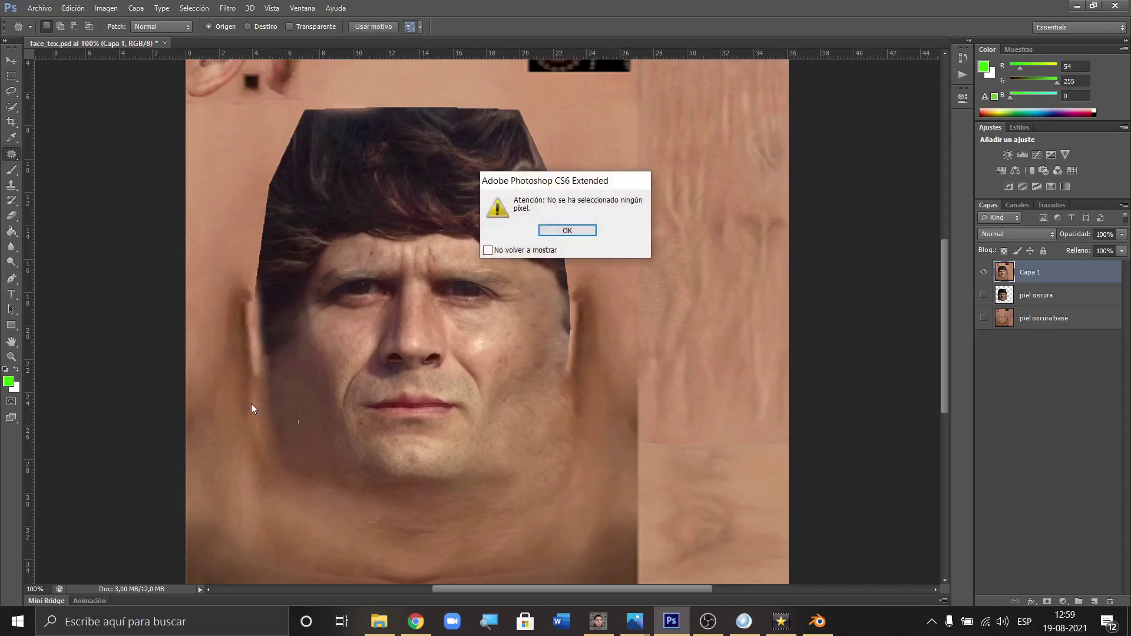
click(566, 231)
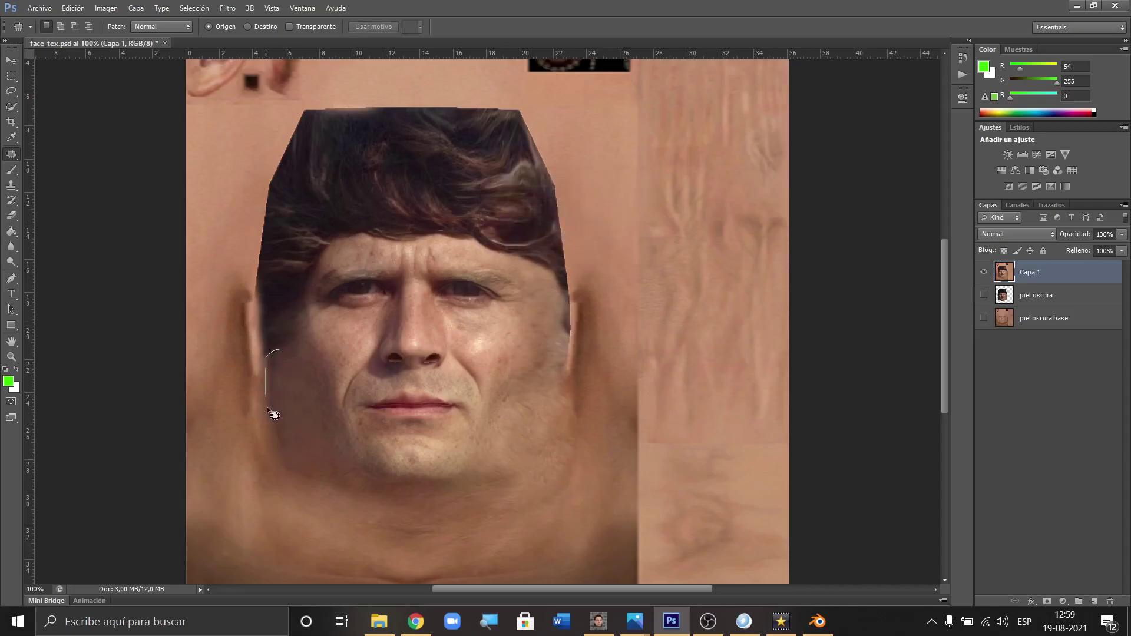
drag(285, 377, 288, 380)
drag(285, 382, 316, 400)
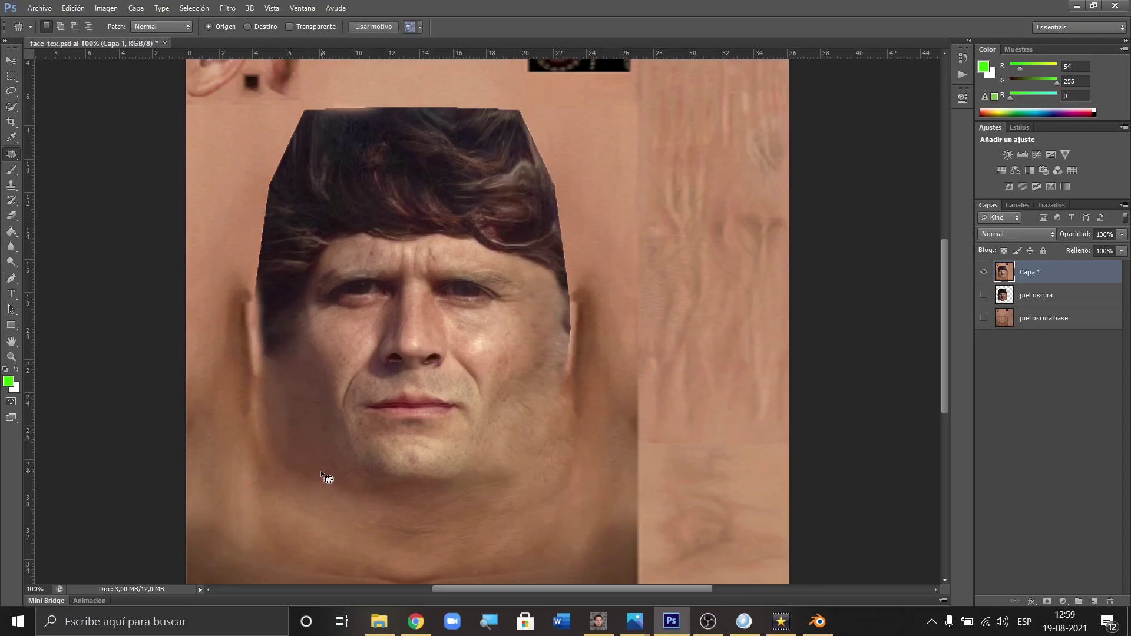
click(323, 381)
mouse_move(263, 285)
mouse_down()
mouse_move(265, 330)
mouse_move(263, 289)
mouse_move(294, 344)
mouse_up()
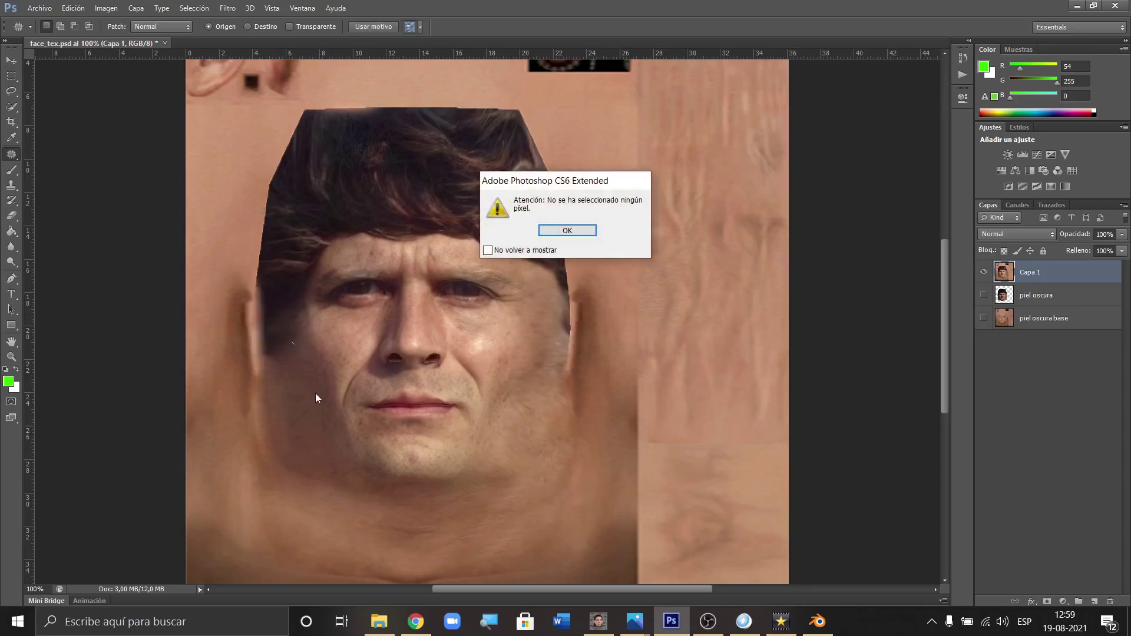
key(Return)
key(ctrl+z)
key(m)
click(401, 170)
scroll(754, 301, down, 2)
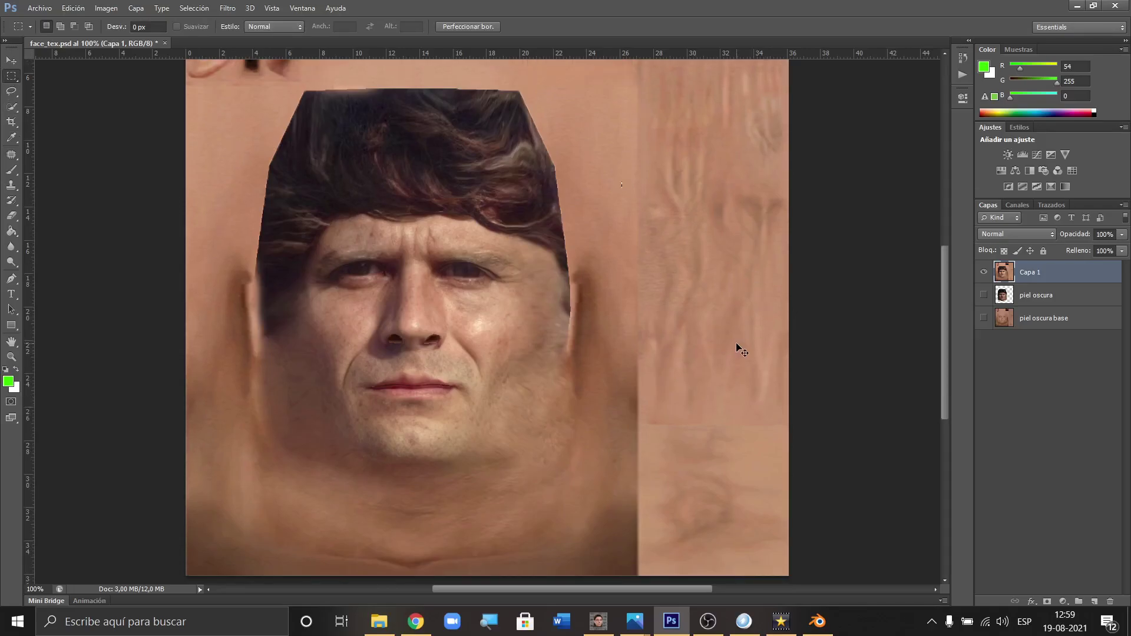
alt+scroll(739, 348, down, 1)
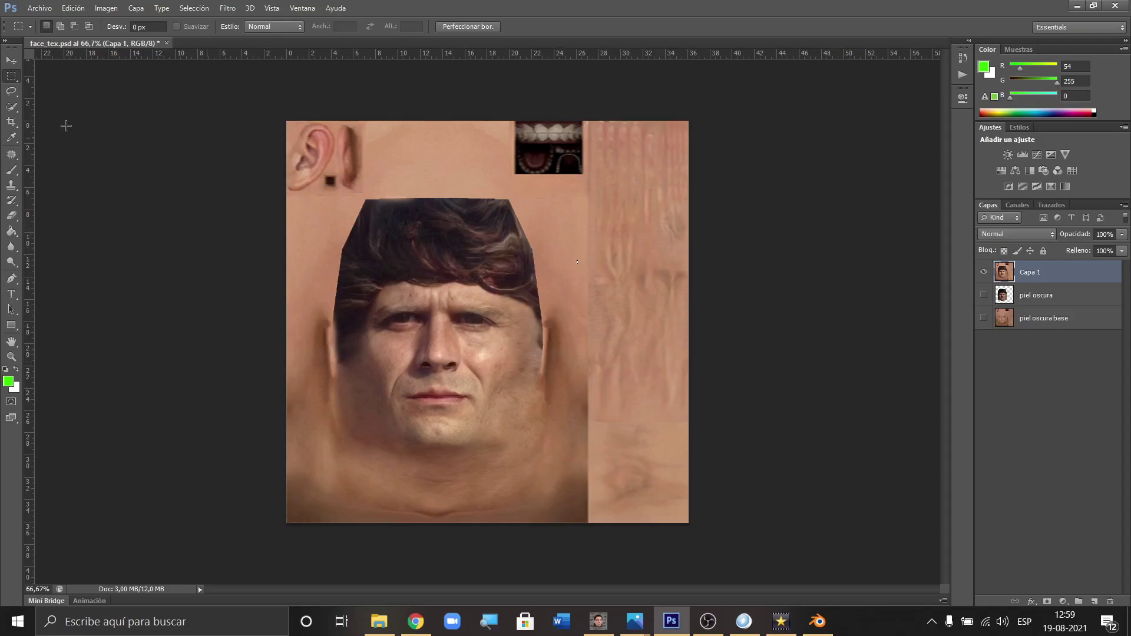
click(11, 90)
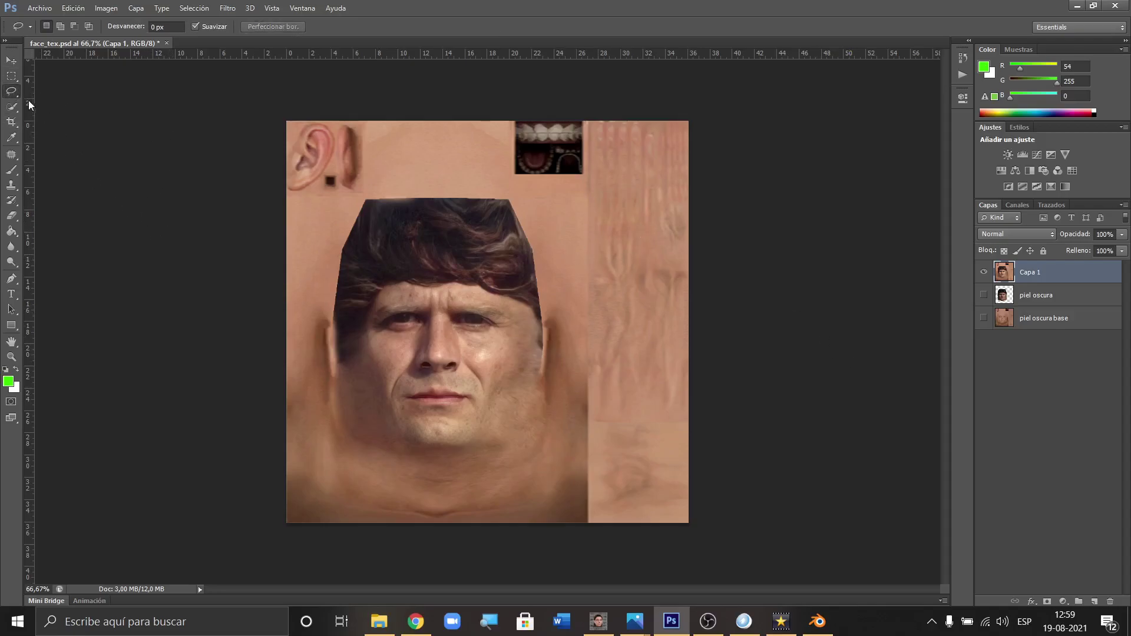
click(11, 75)
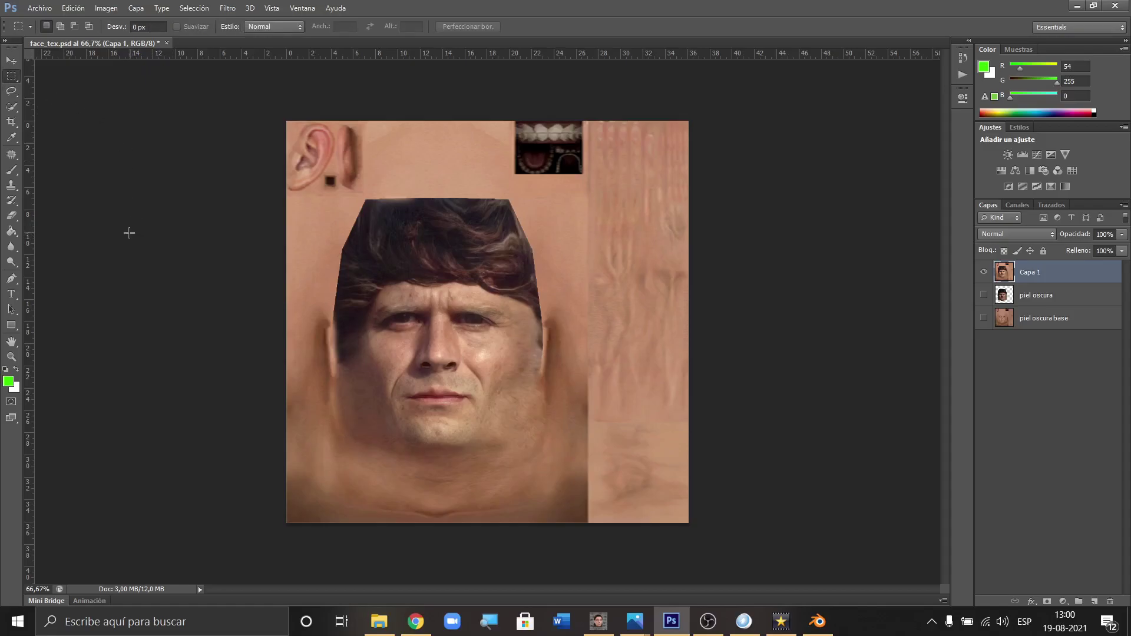
click(706, 624)
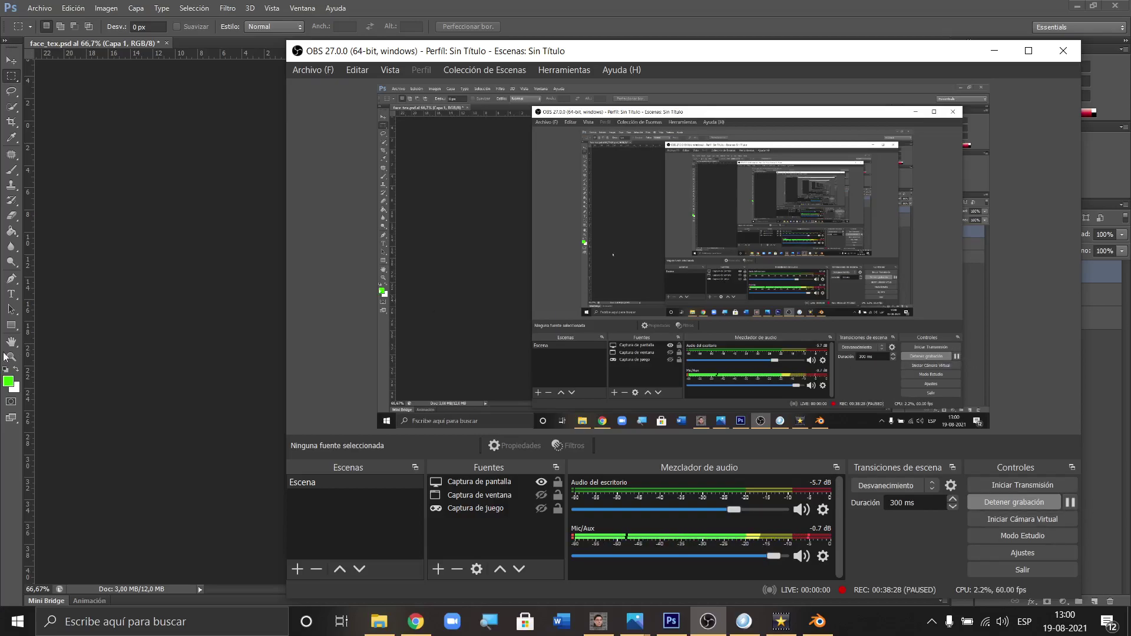
click(143, 329)
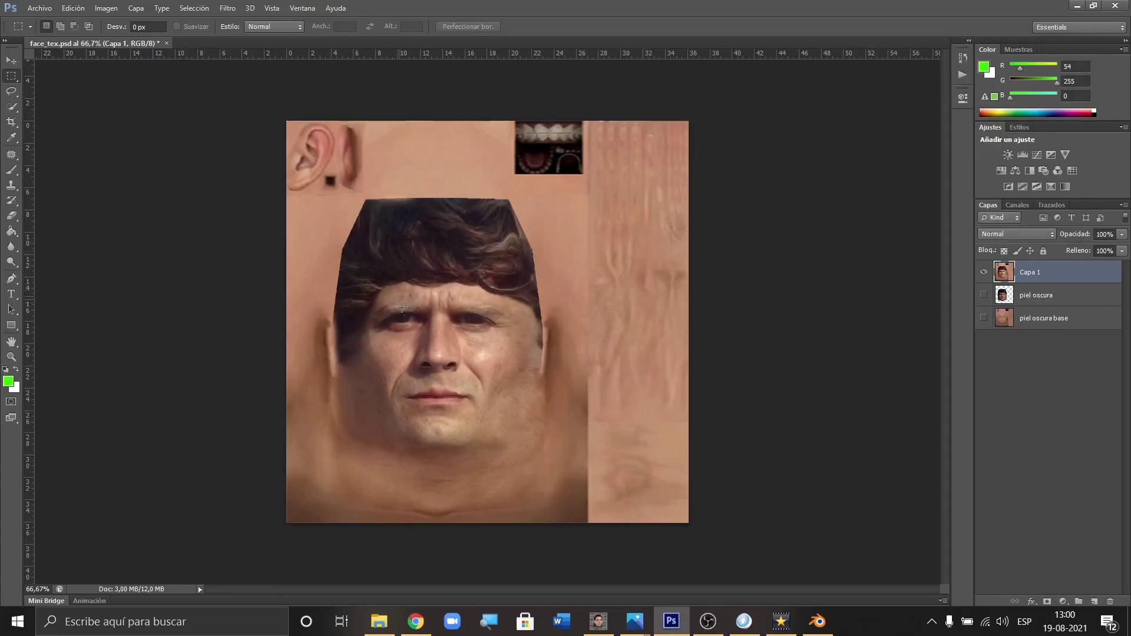
Step: Delete the hidden layers piel oscura and piel oscura base, keeping only the merged Capa 1
click(1058, 303)
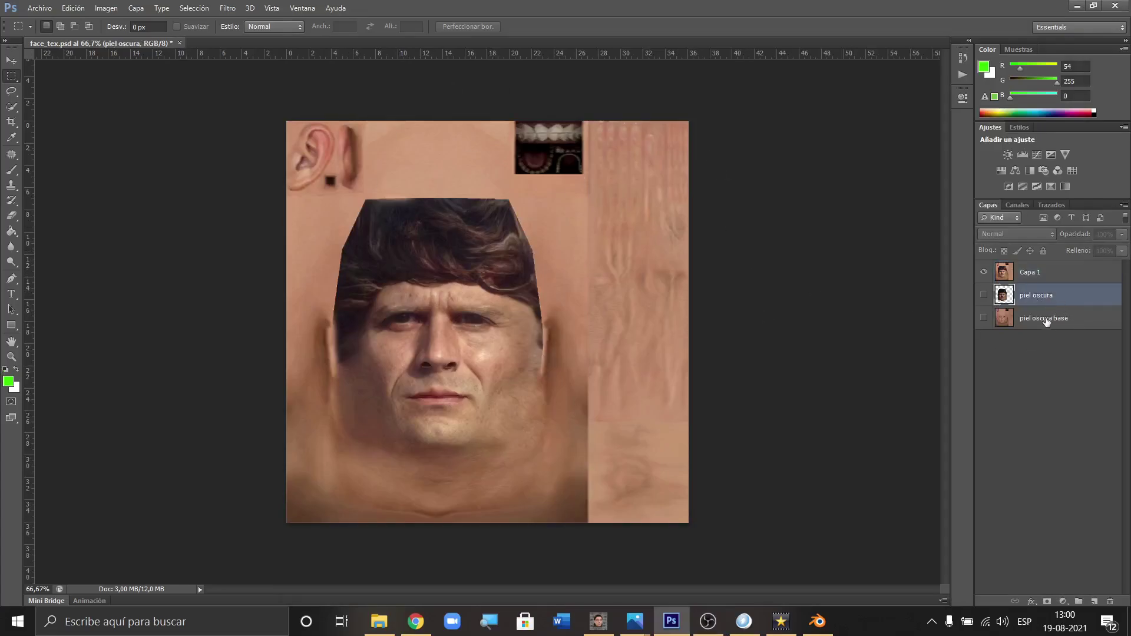
shift+click(1047, 321)
right_click(1046, 321)
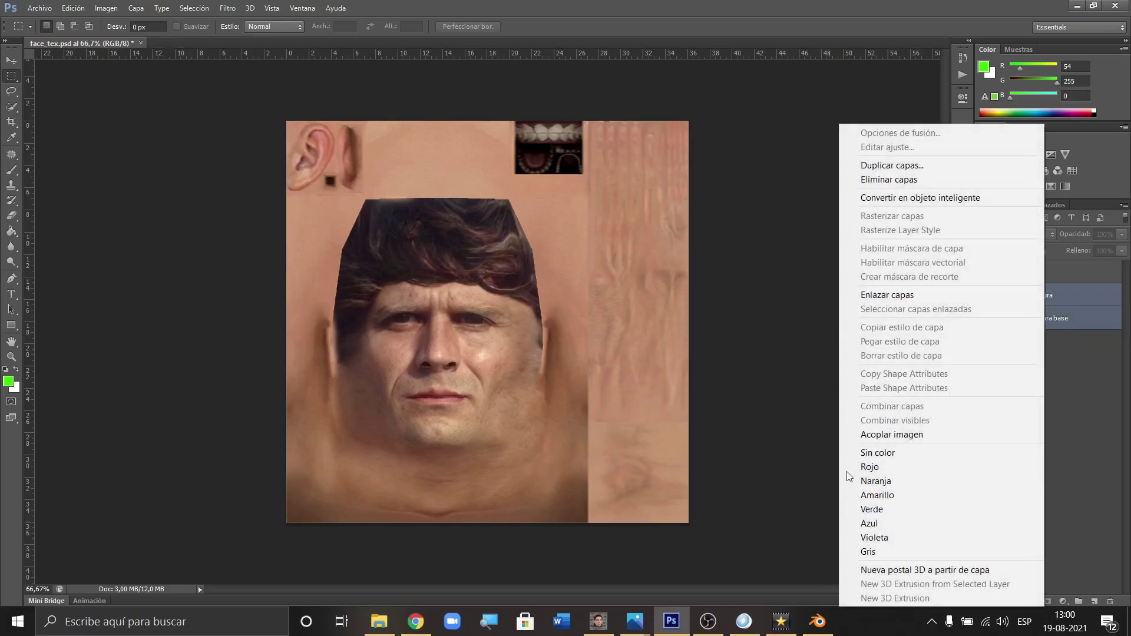
click(866, 180)
click(534, 230)
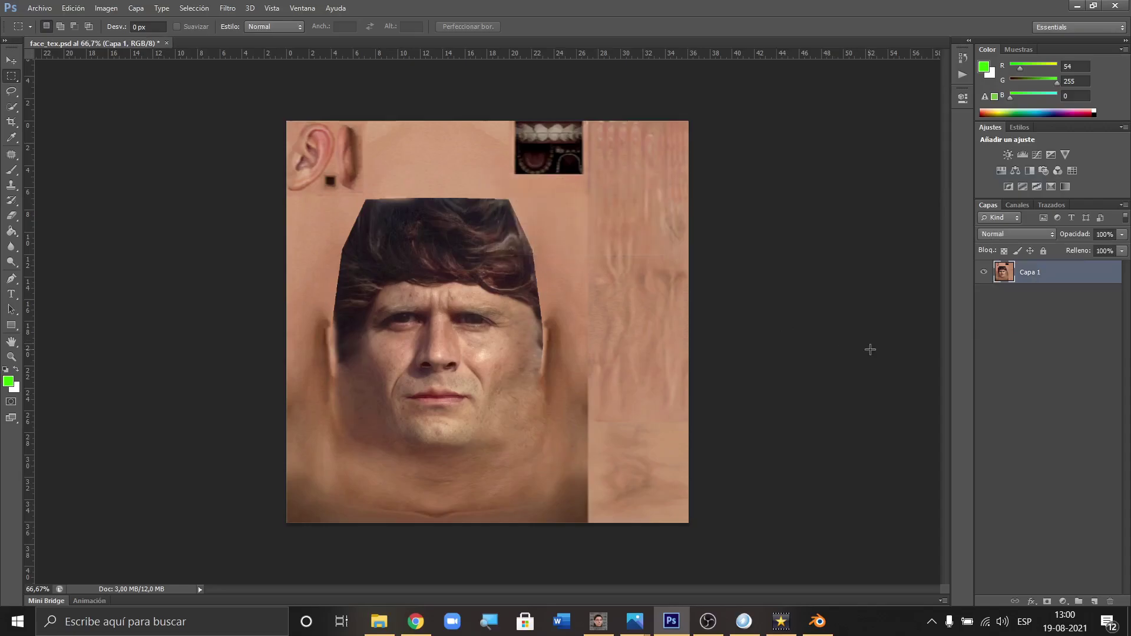
Step: Start saving a copy of the texture in the D3D/DDS format in the Dudu Georgesco folder
click(39, 7)
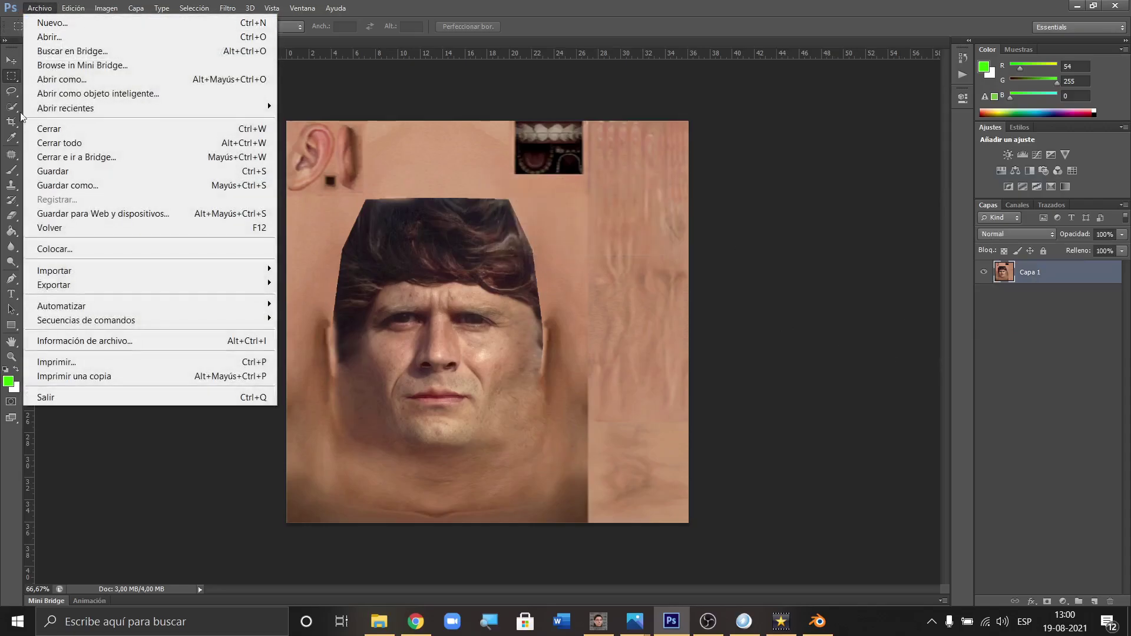
click(39, 187)
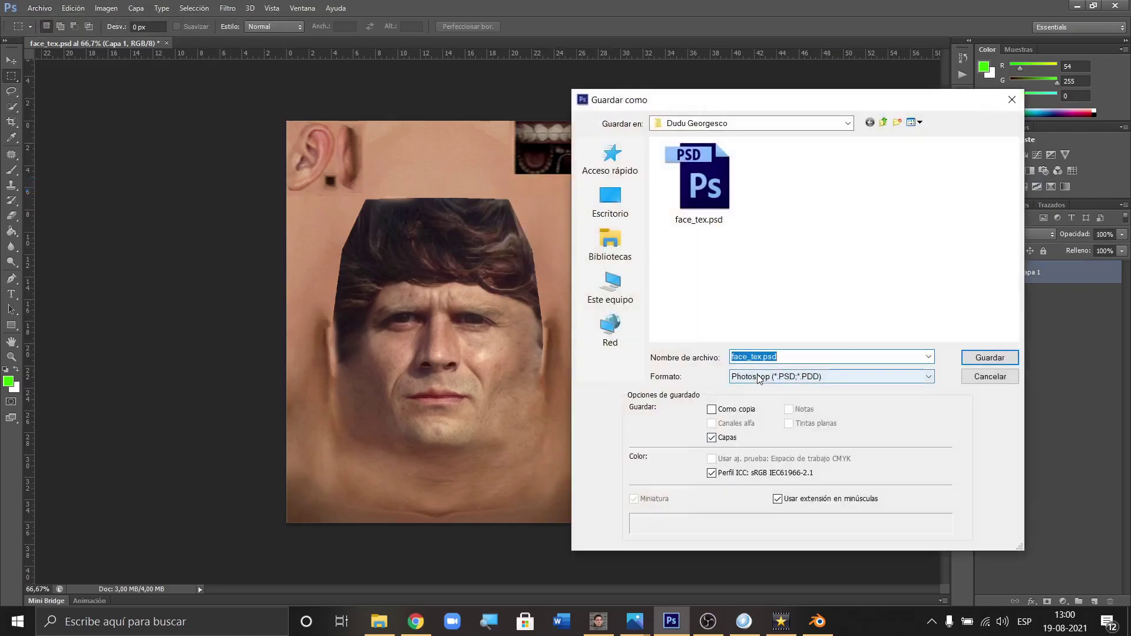
click(759, 380)
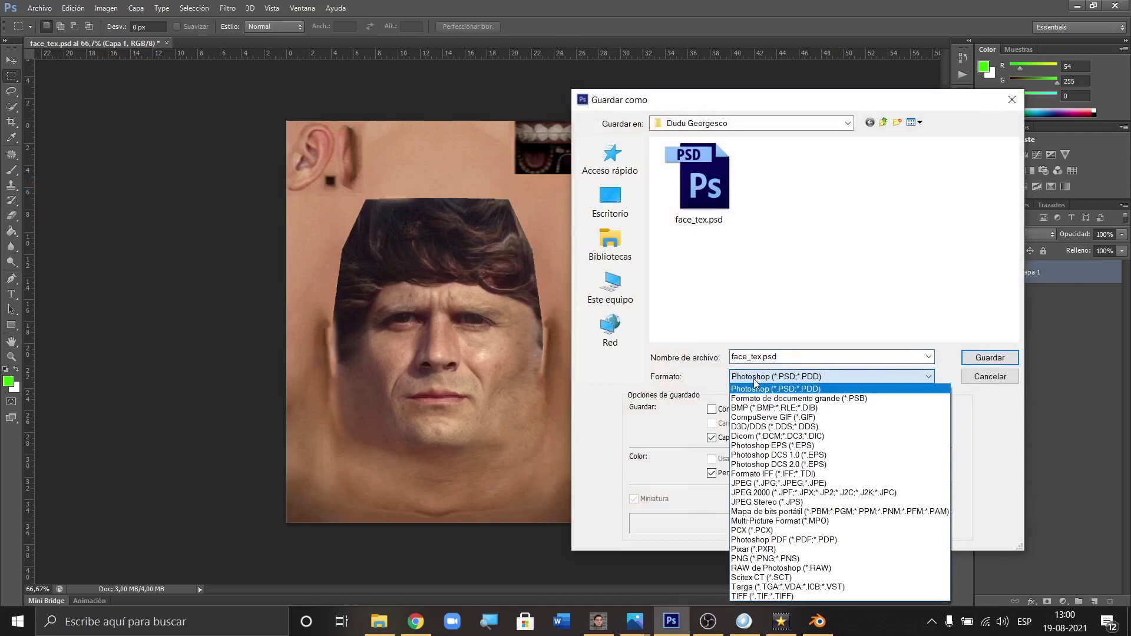
click(761, 427)
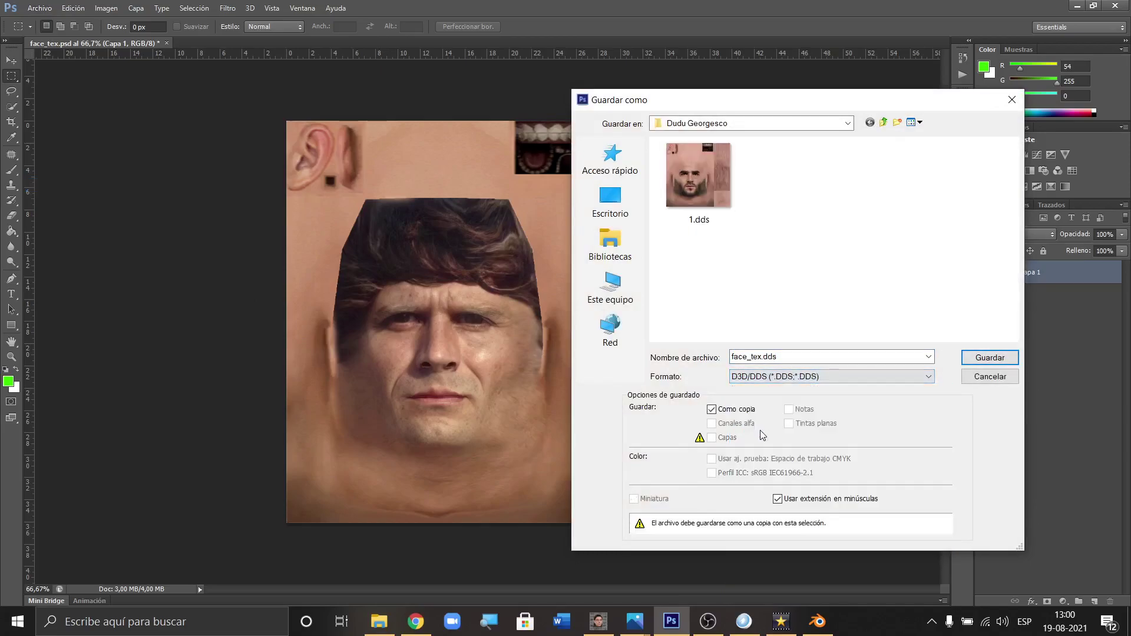
Step: Name the DDS copy FACE TEX EDI and save it as a DXT1 no-alpha 2D texture without MIP maps
double_click(805, 358)
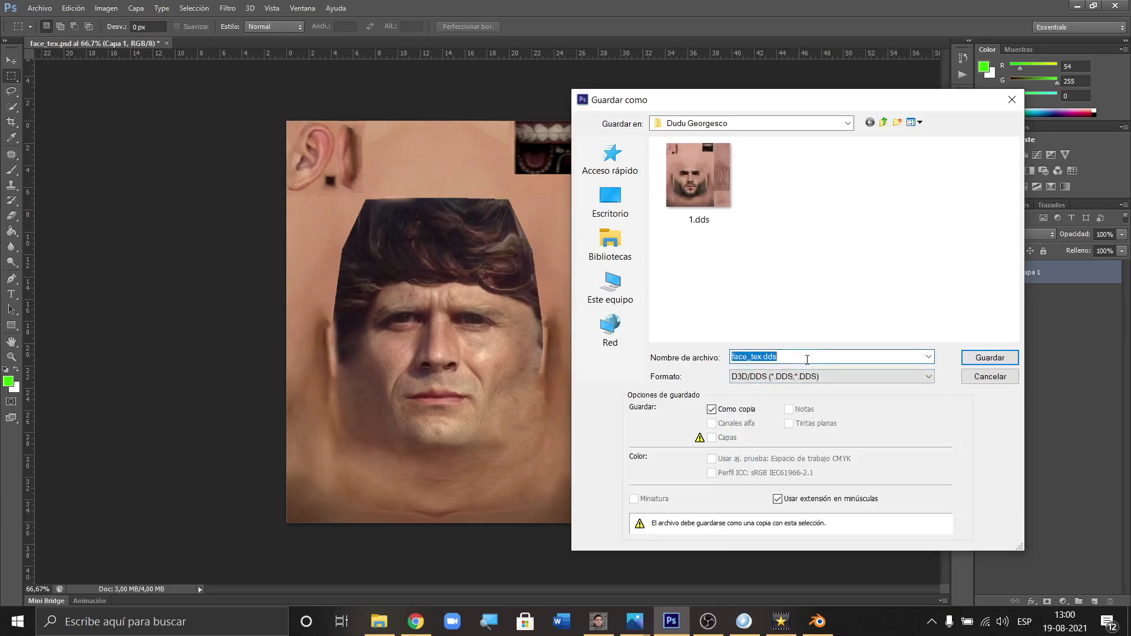
key(Home)
key(BackSpace)
key(BackSpace)
key(BackSpace)
key(BackSpace)
key(BackSpace)
key(BackSpace)
key(BackSpace)
text(FACE TEX EDI)
click(989, 359)
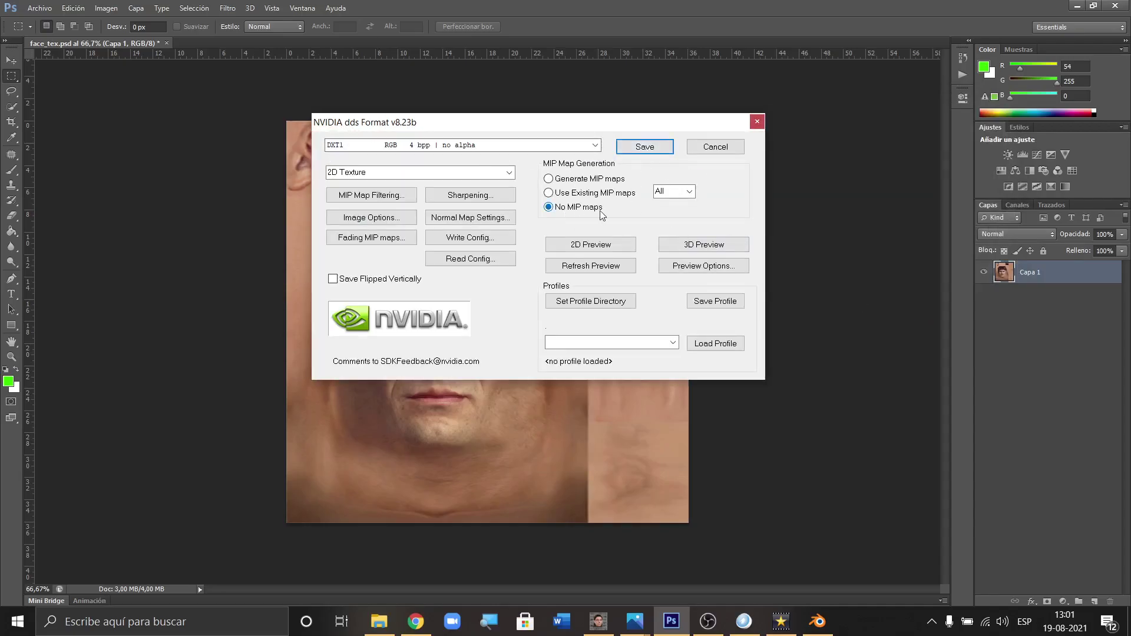
click(651, 149)
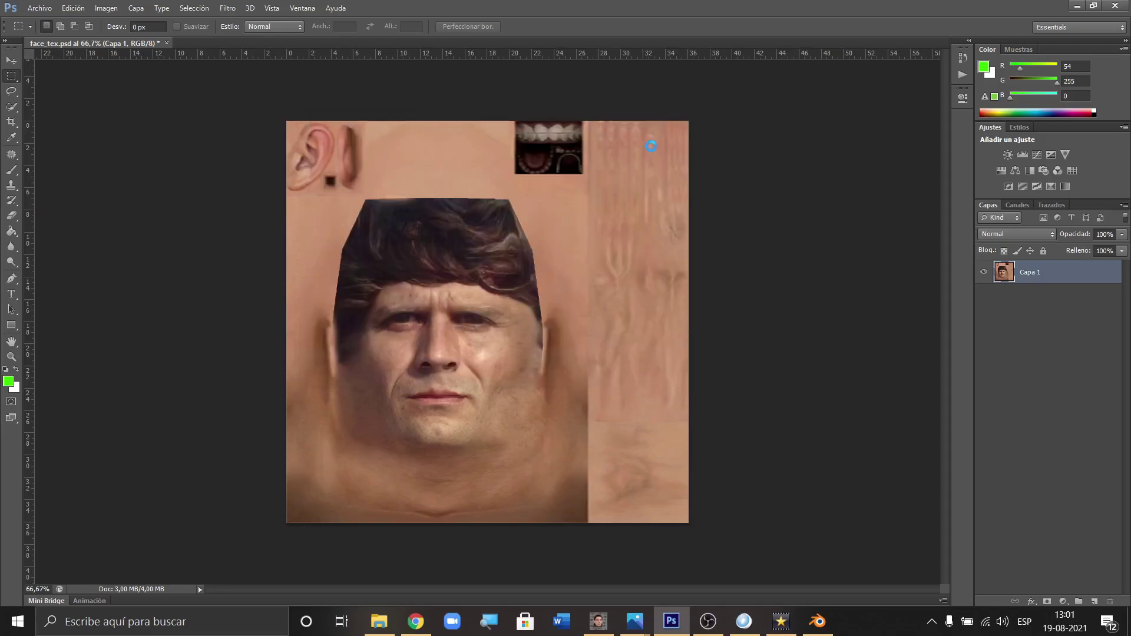
Step: Switch to PES Ultimate Data Explorer, open Dudu Georgesco_face.bin and select its unnamed_2.dat texture
click(1075, 8)
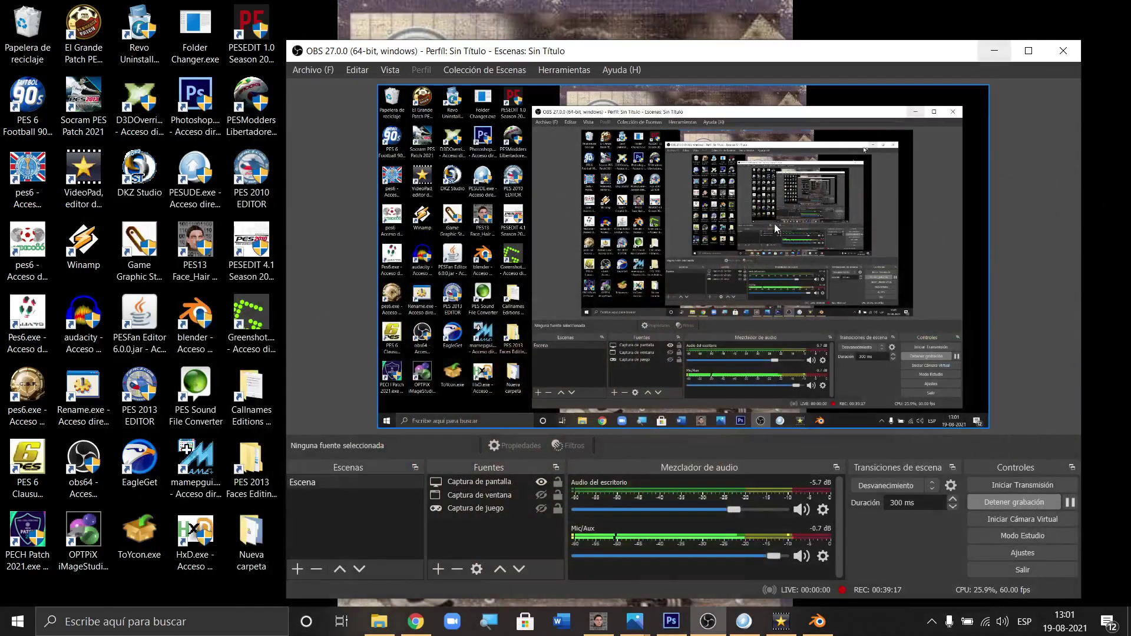
click(989, 59)
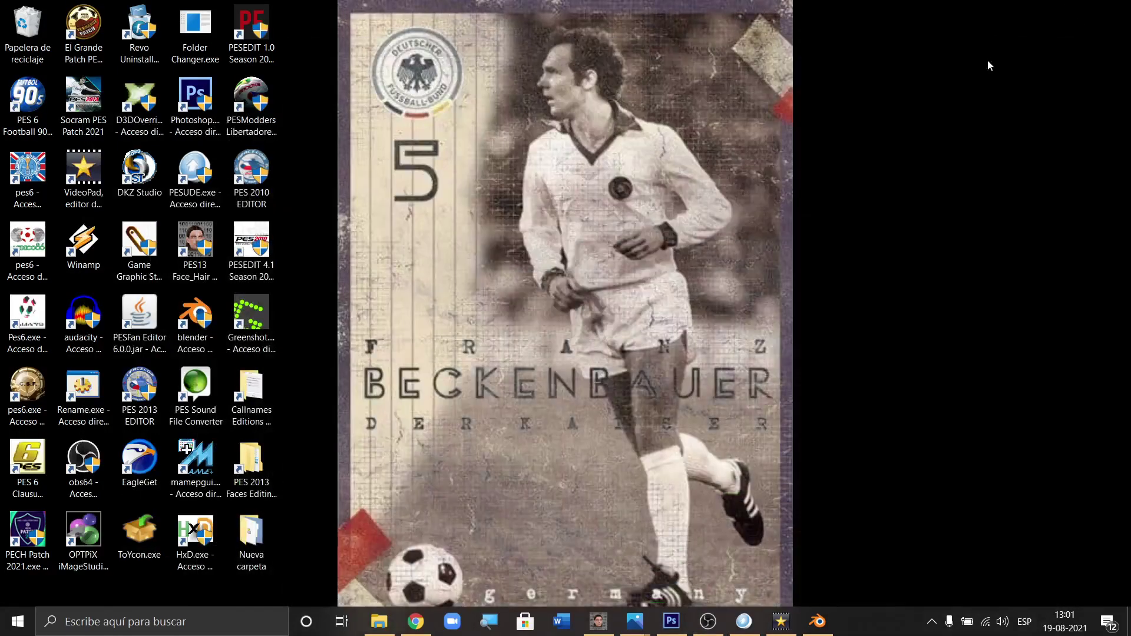
click(745, 623)
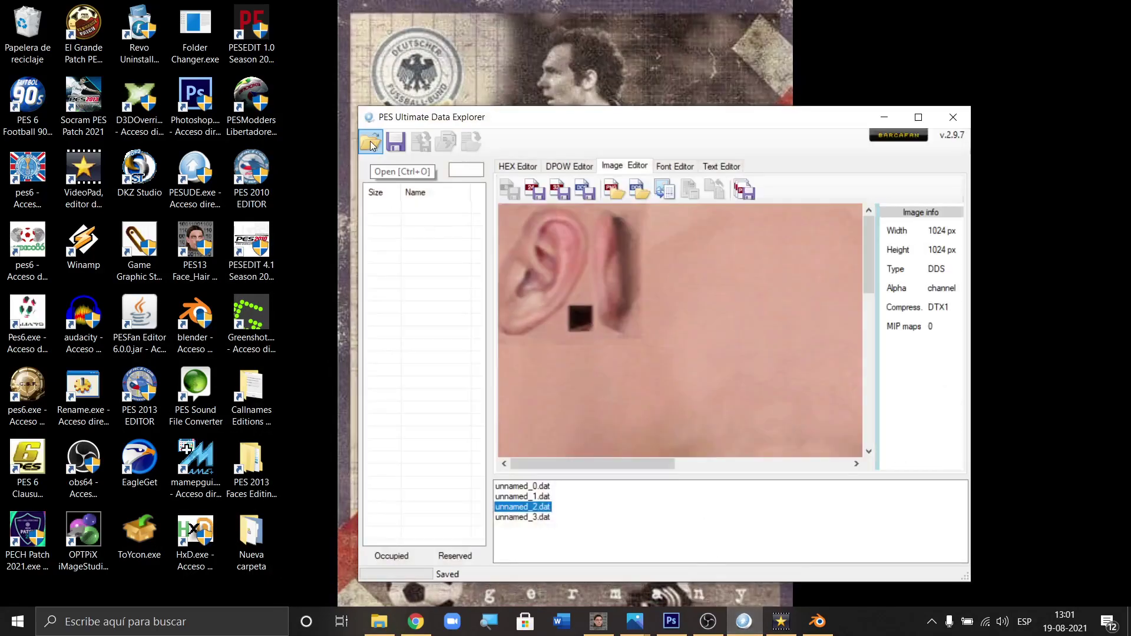
drag(710, 125, 716, 108)
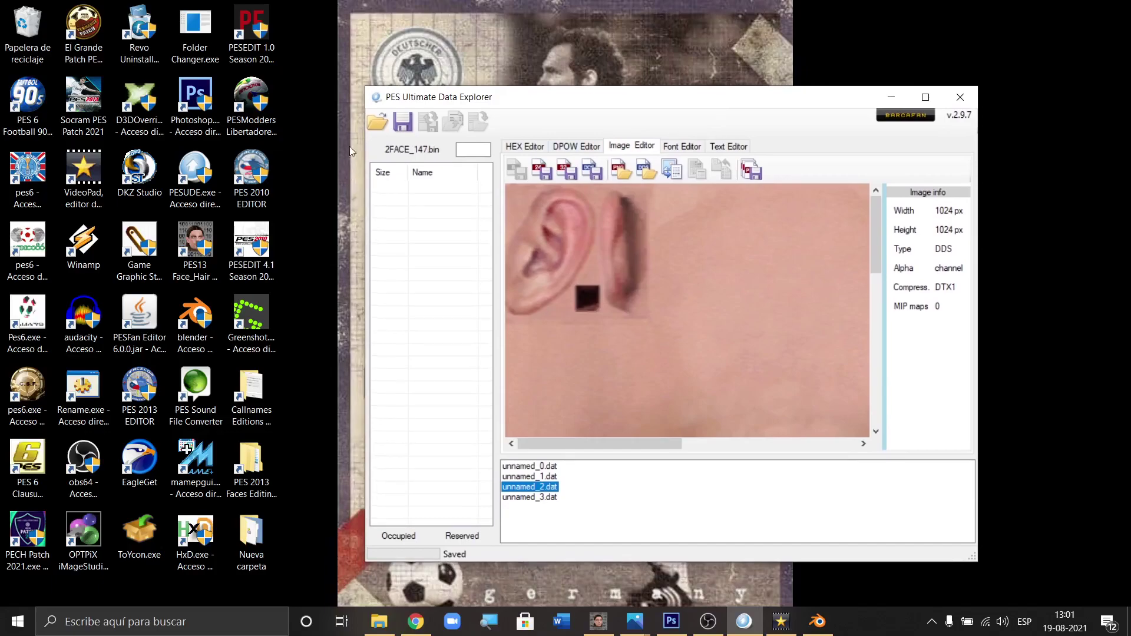
click(377, 124)
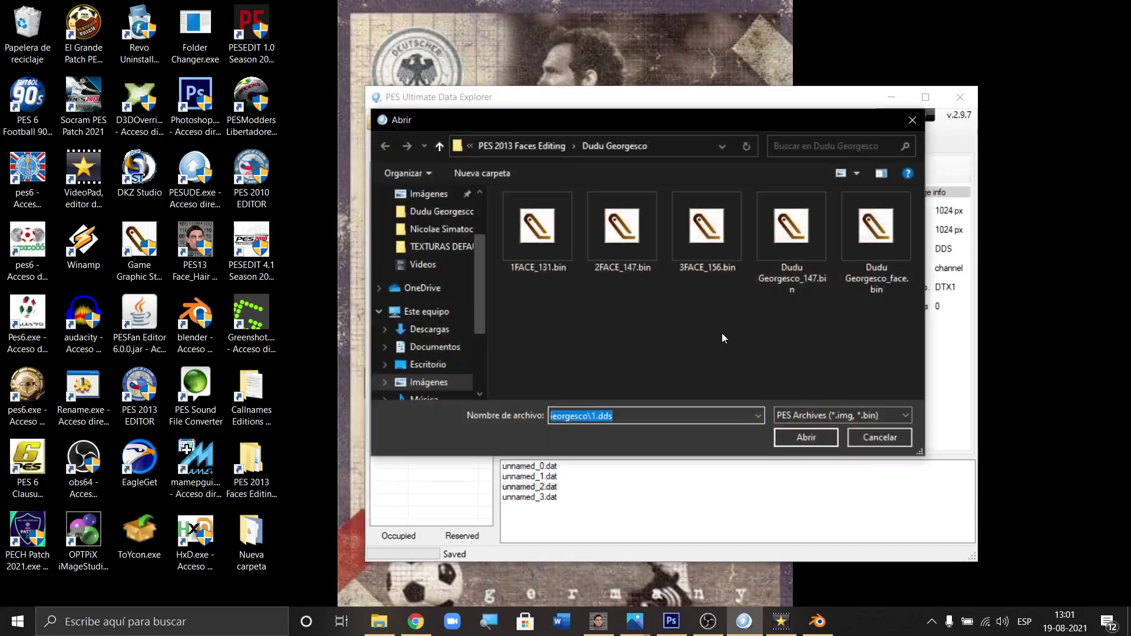
click(885, 240)
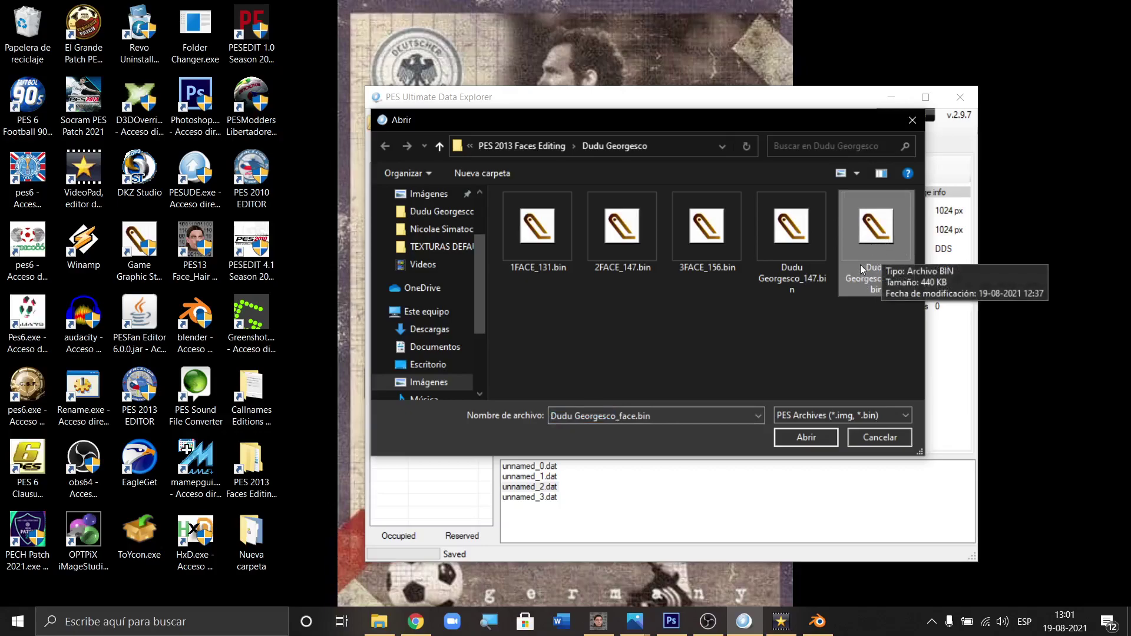
double_click(878, 228)
click(528, 488)
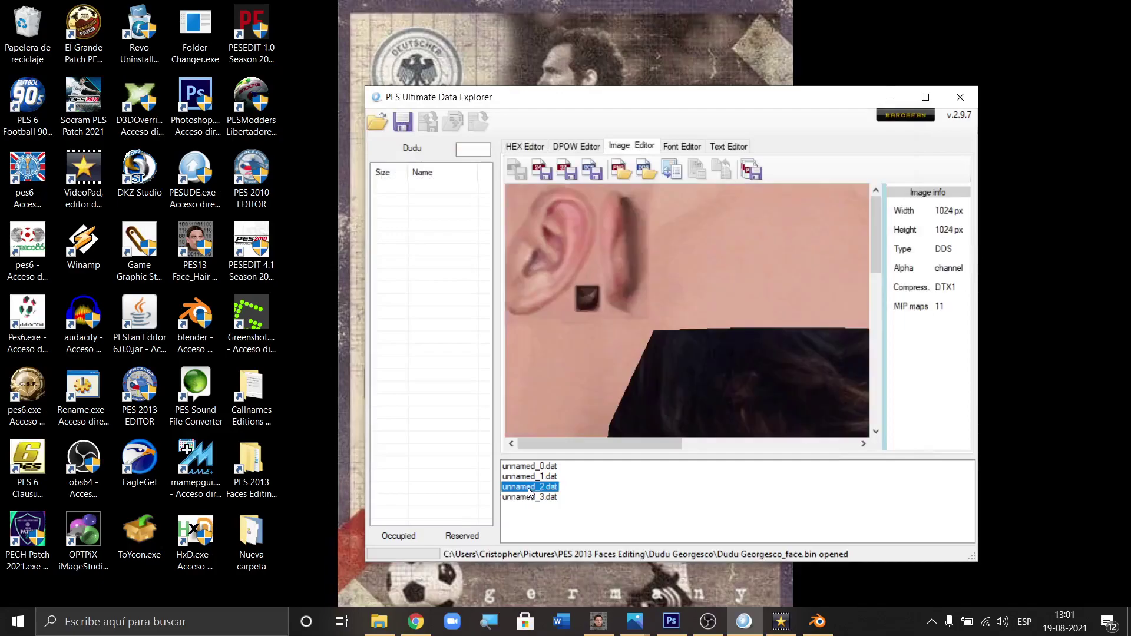
Step: Replace the unnamed_2.dat texture with FACE TEX EDIT.dds and save the face .bin file
mouse_move(874, 220)
mouse_down()
mouse_move(879, 342)
mouse_move(882, 218)
mouse_up()
click(646, 171)
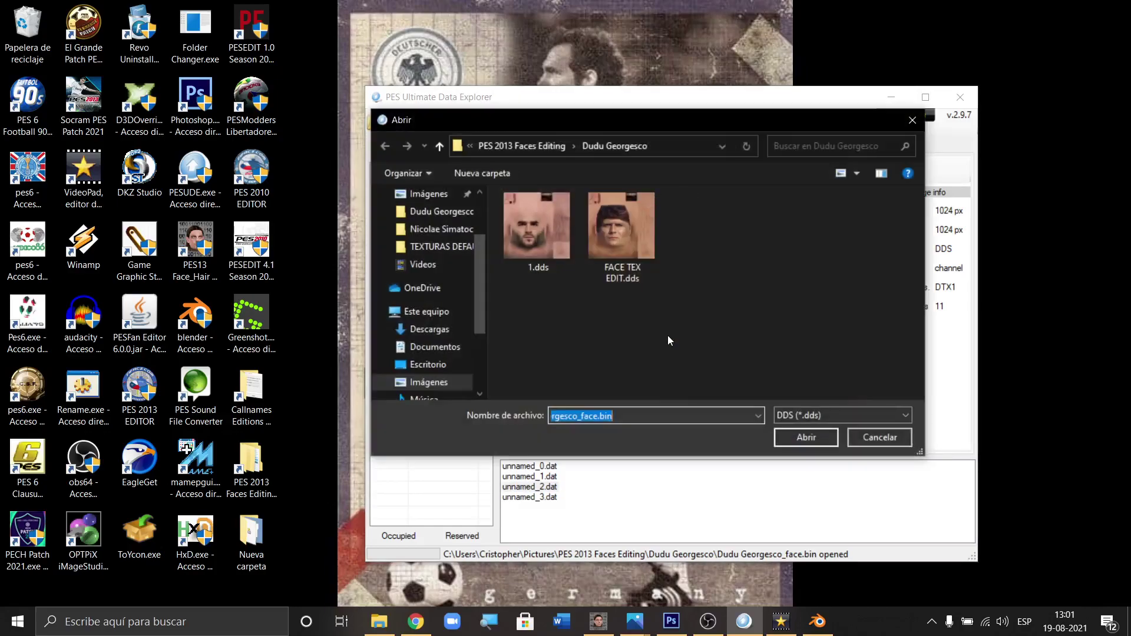
click(619, 237)
double_click(618, 234)
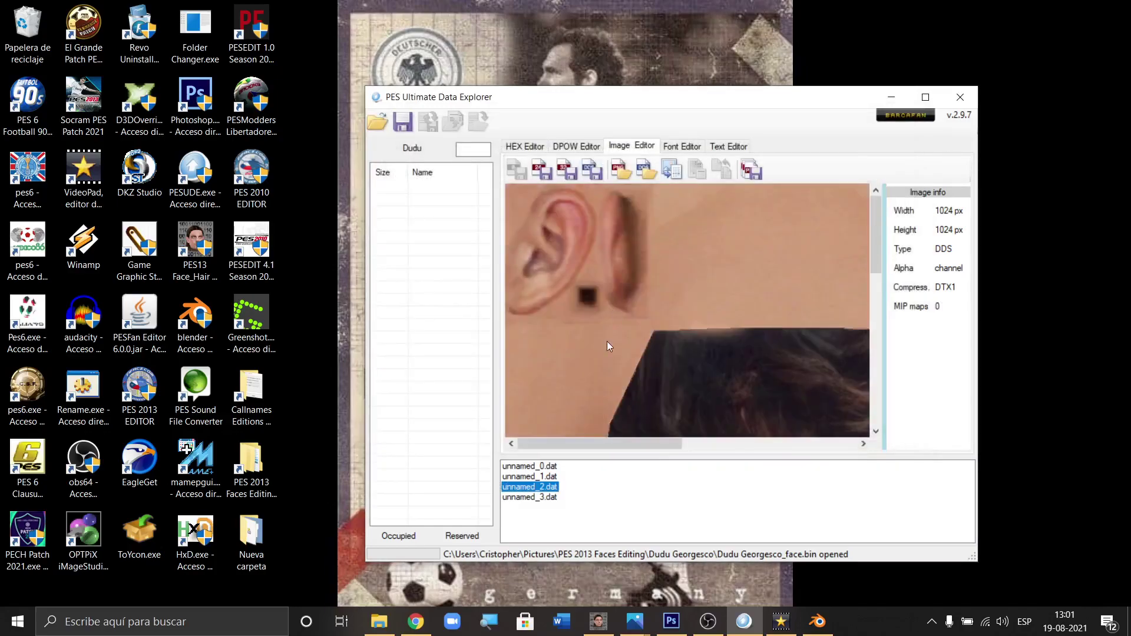
drag(879, 235, 878, 311)
click(672, 171)
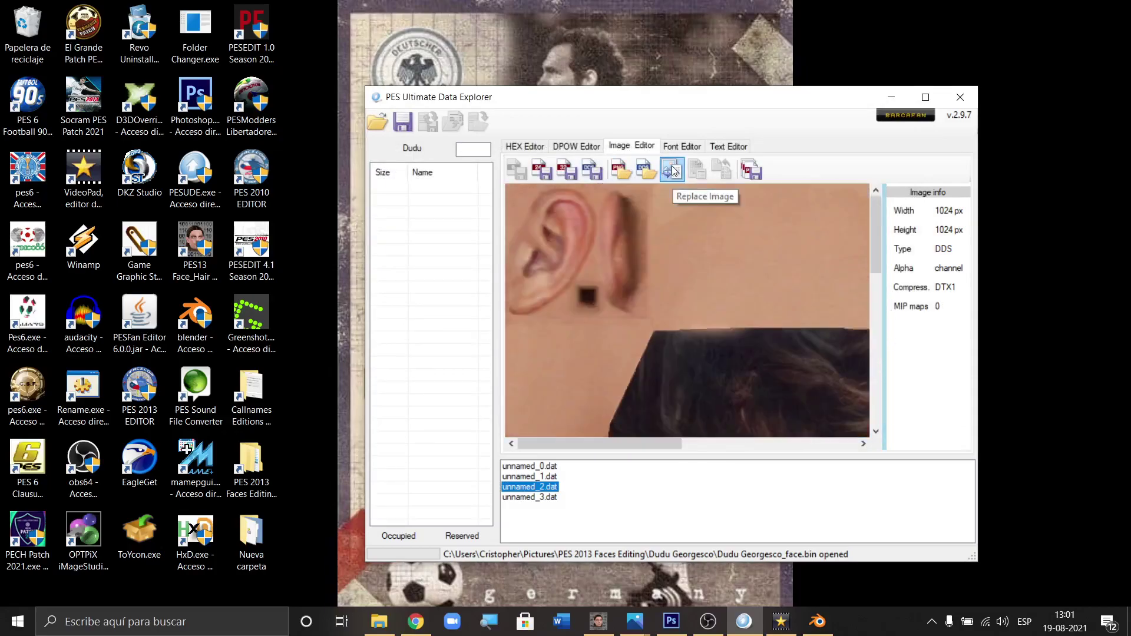
click(402, 124)
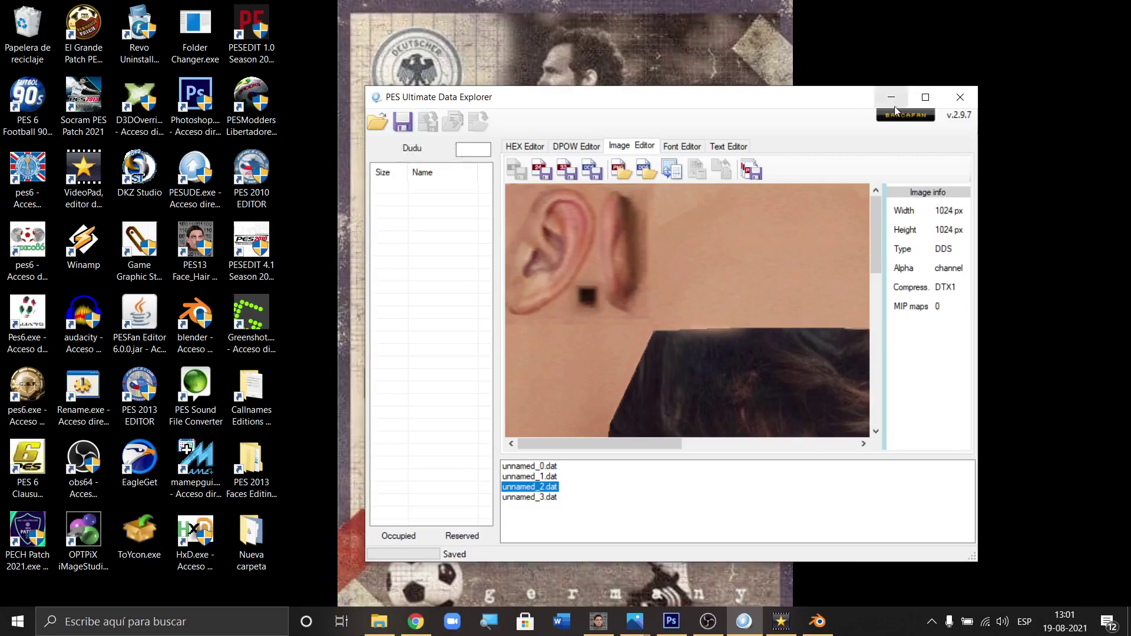
click(891, 99)
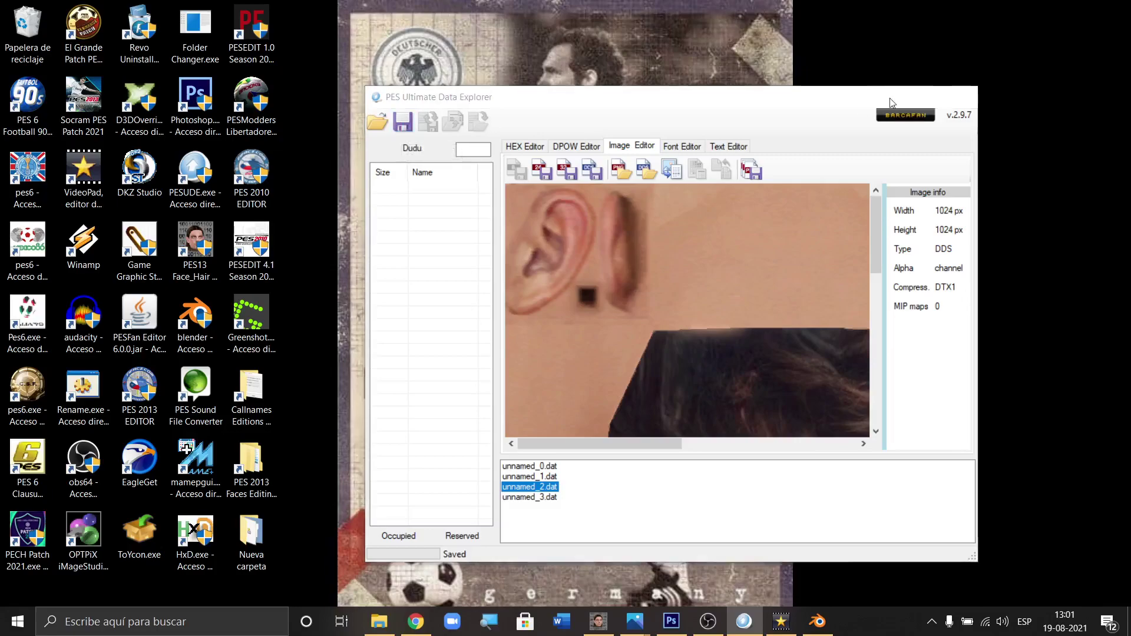
click(708, 621)
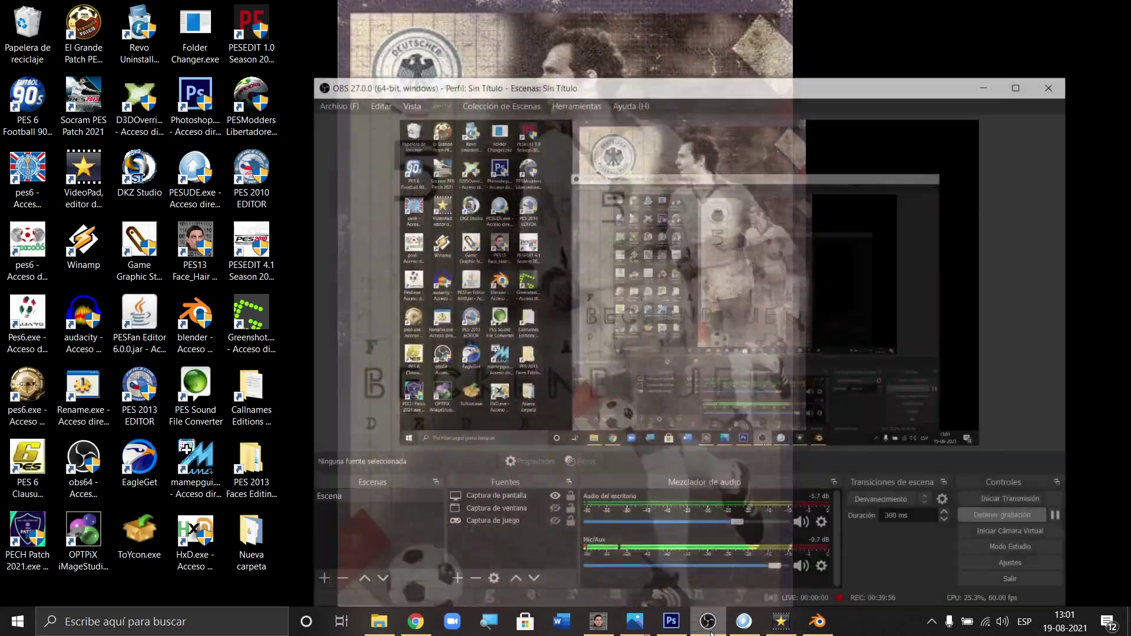
click(1069, 502)
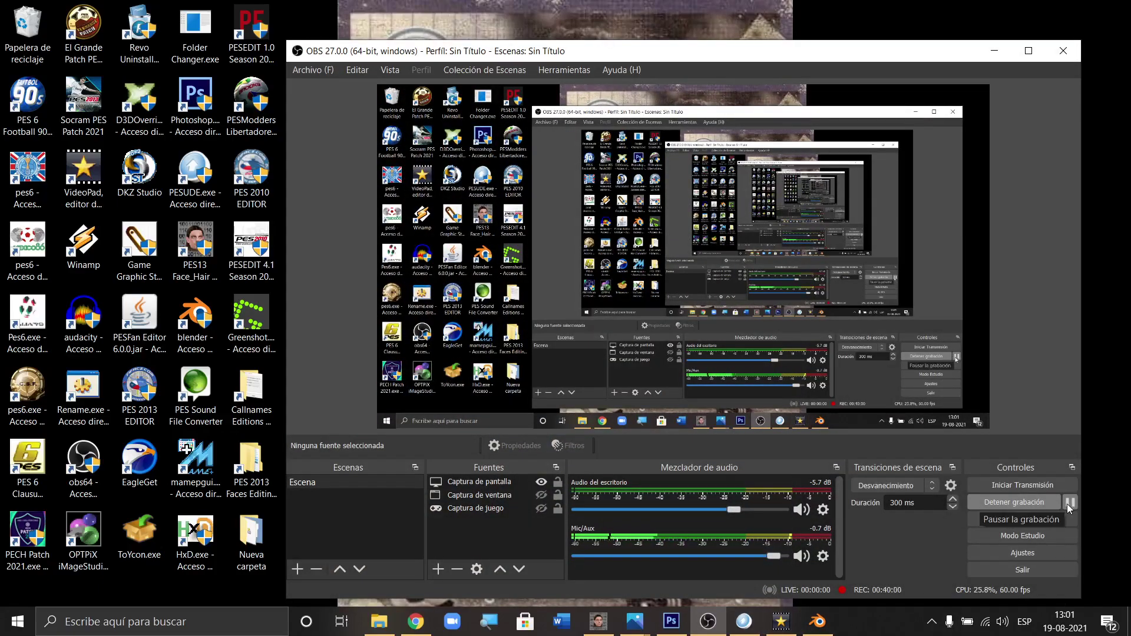
click(1009, 53)
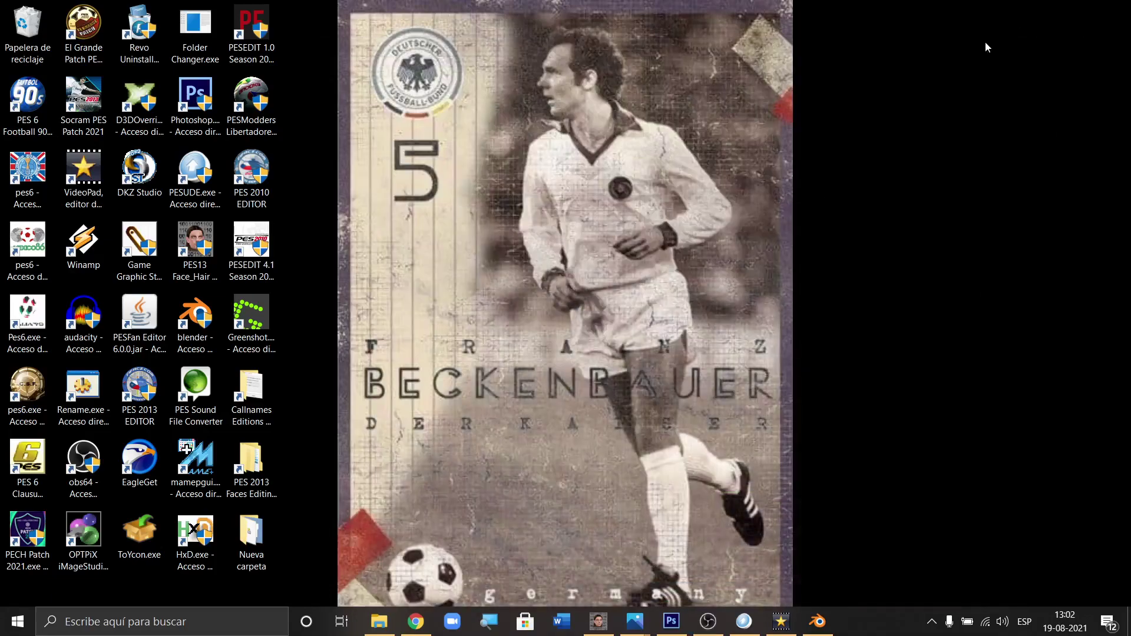
right_click(981, 46)
click(972, 92)
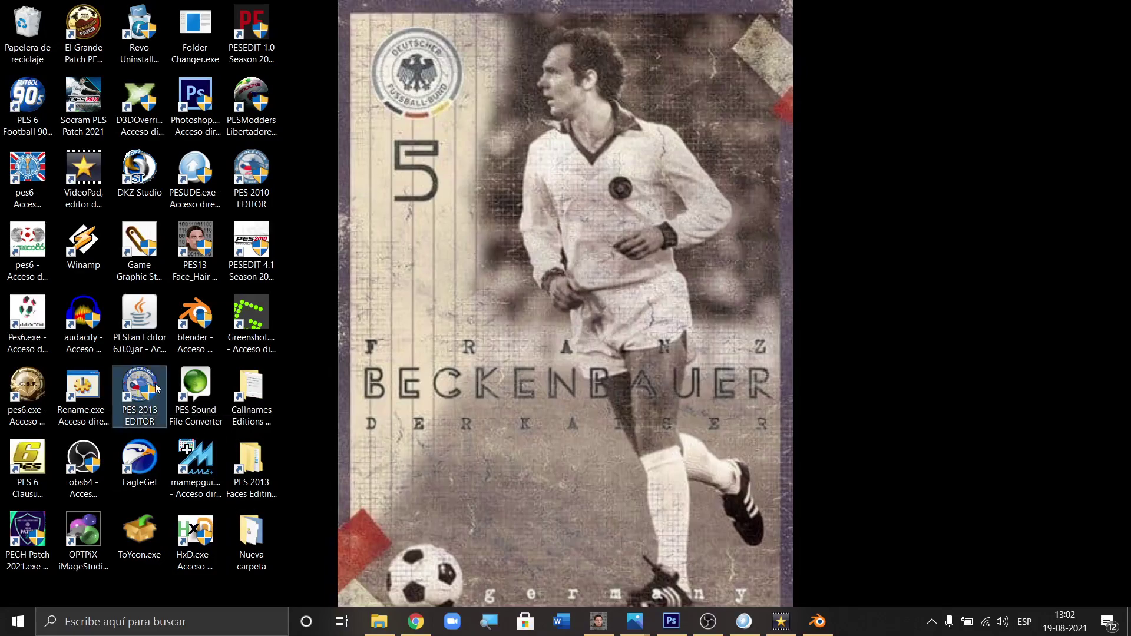
Step: Switch to PES 2013 Editor and load the option file EDIT.bin from the CLA save folder
click(462, 383)
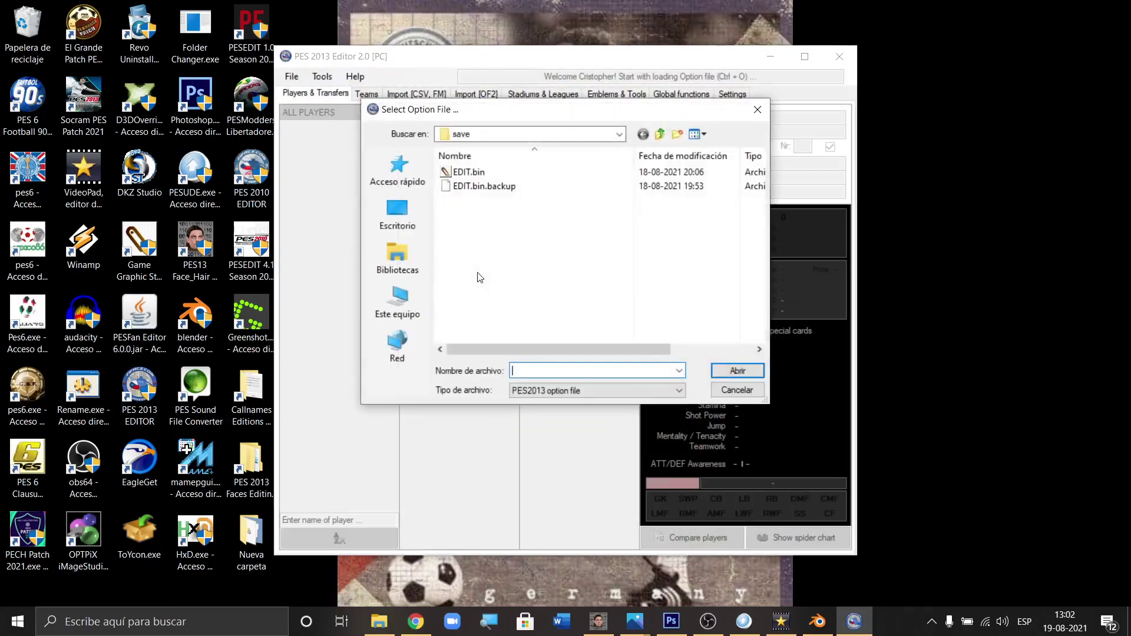
click(620, 134)
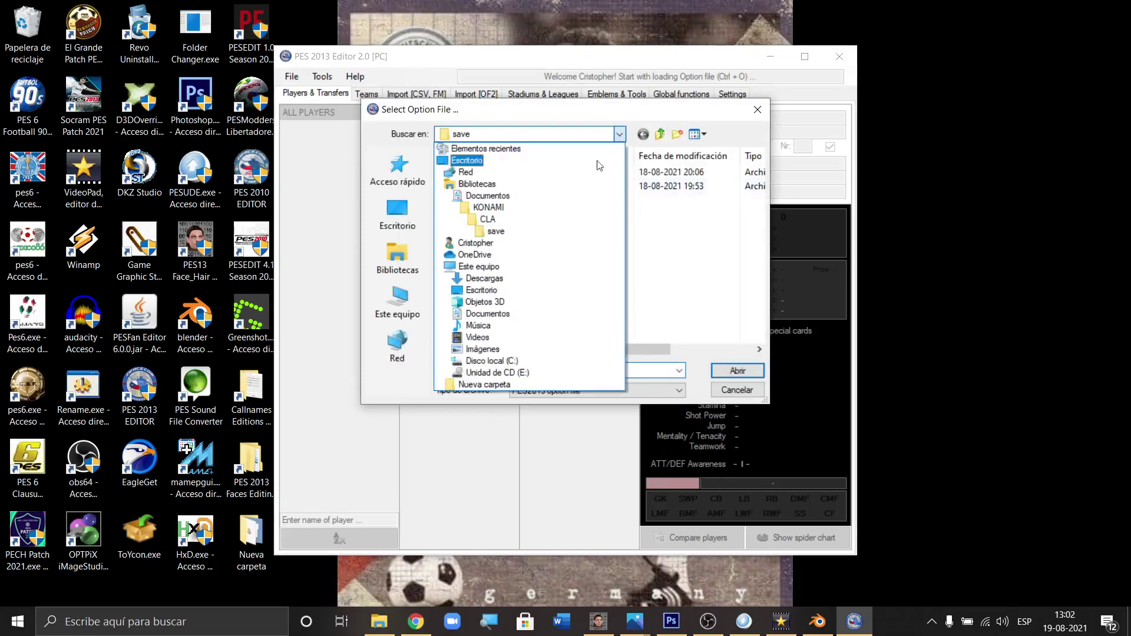
click(488, 220)
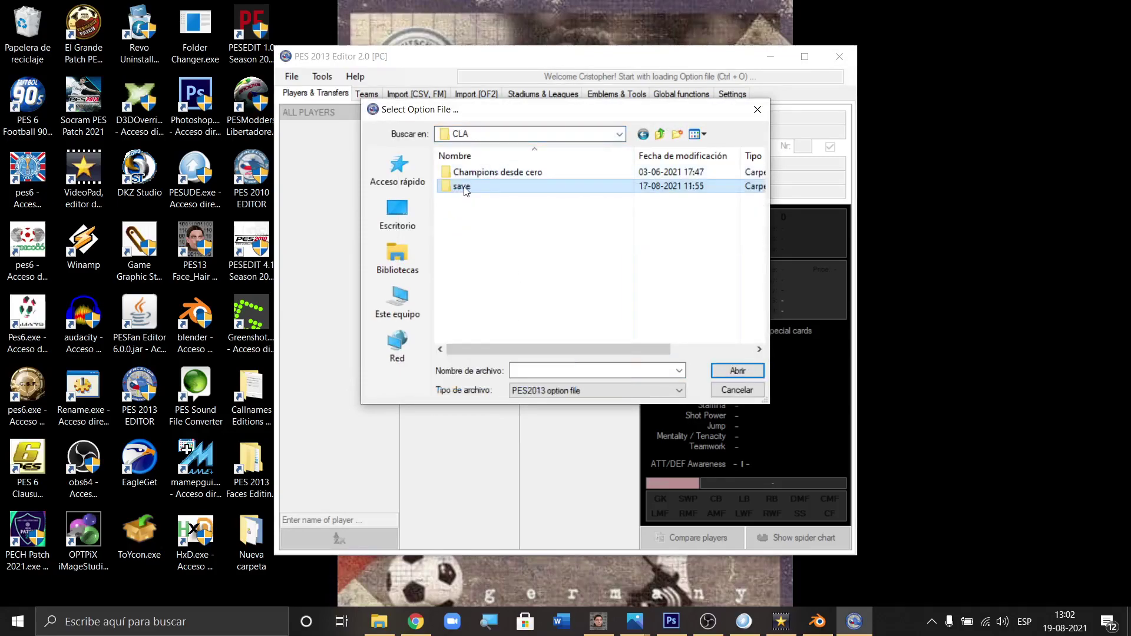
double_click(465, 188)
double_click(461, 172)
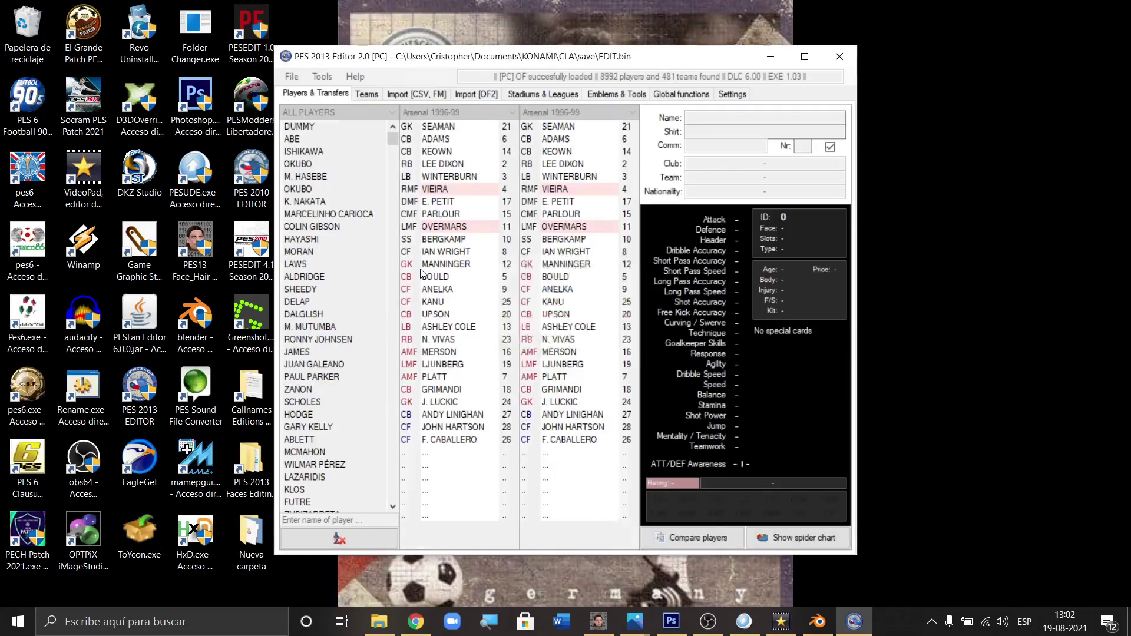
Step: Search all players for GEORGESCU, then clear the search text
click(374, 519)
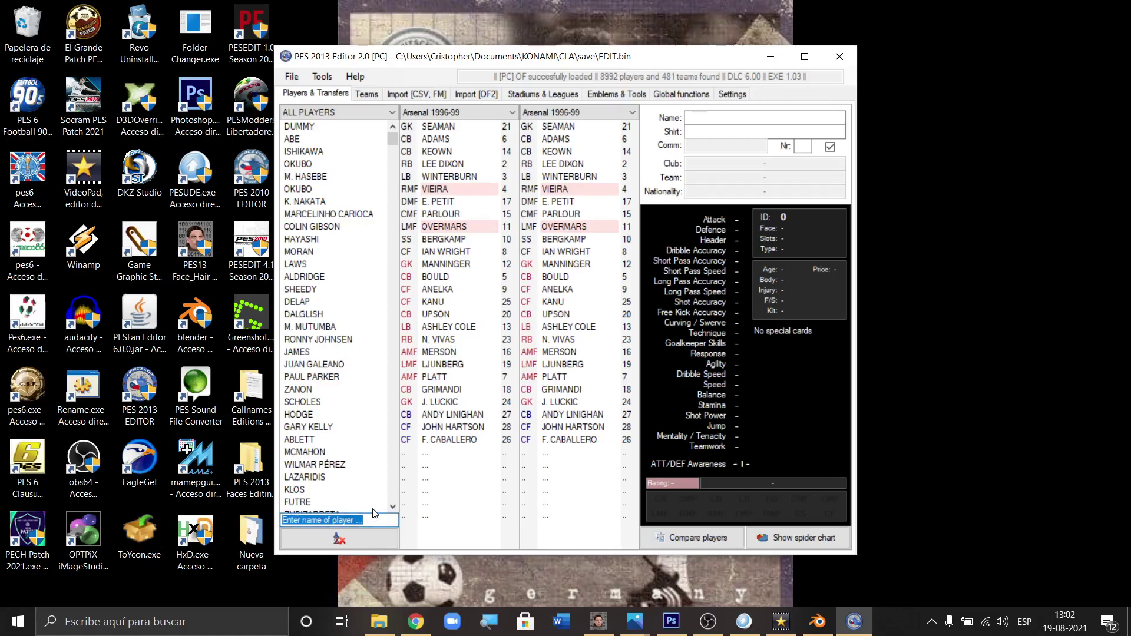
text(GEORGE)
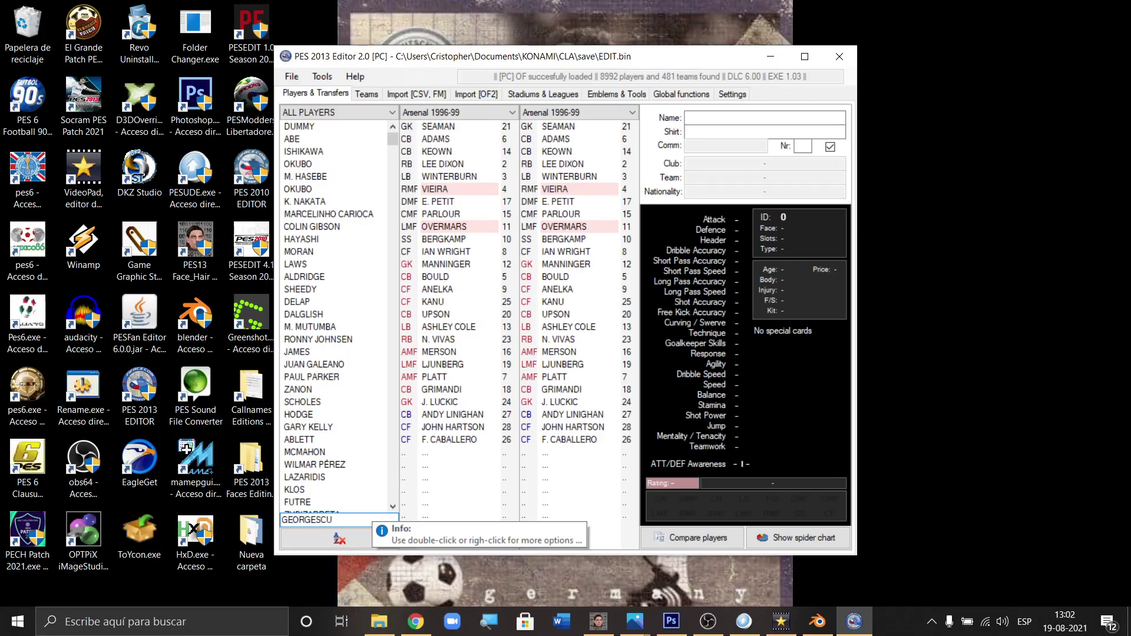
text(SCU)
key(Return)
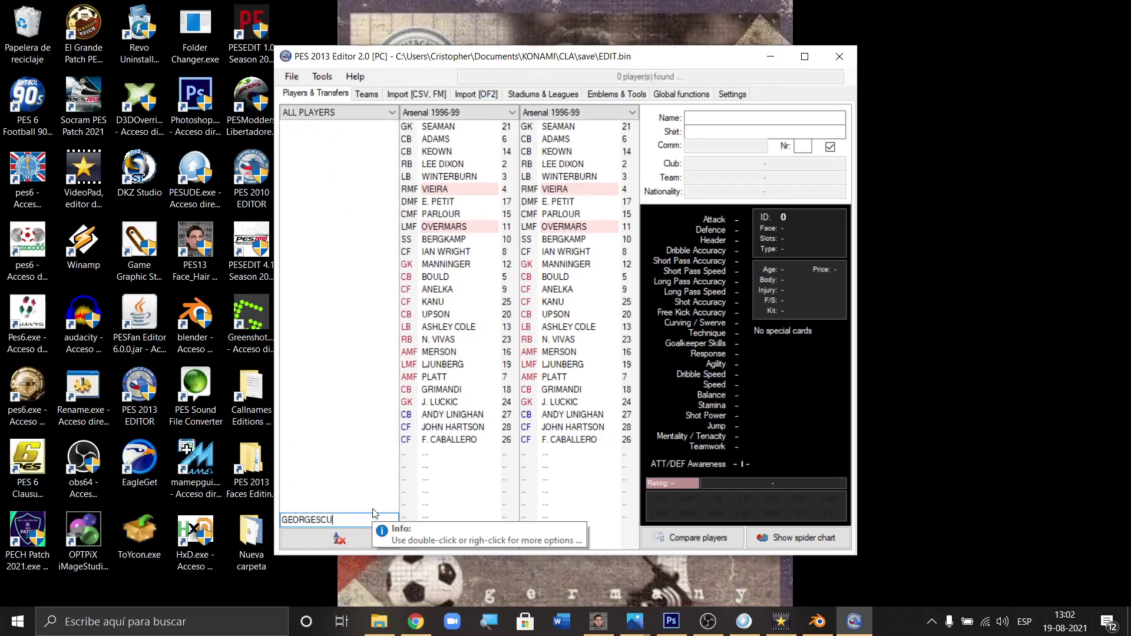
double_click(359, 518)
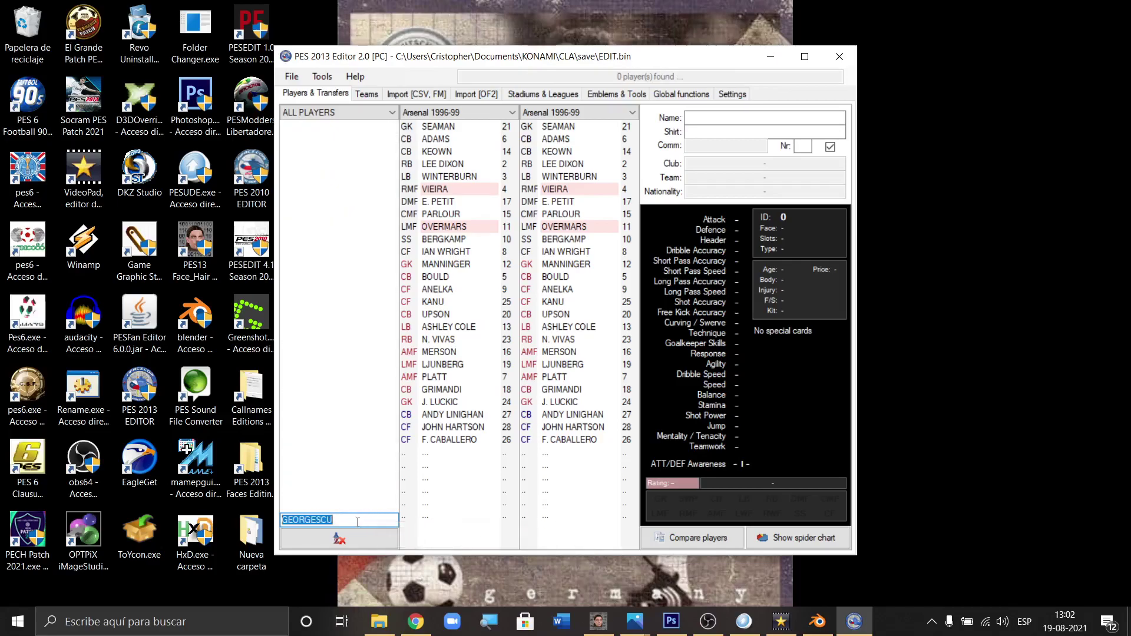
click(358, 522)
key(BackSpace)
key(BackSpace)
key(BackSpace)
key(BackSpace)
key(BackSpace)
key(BackSpace)
key(BackSpace)
Step: Filter the player list to Free Agents
click(348, 117)
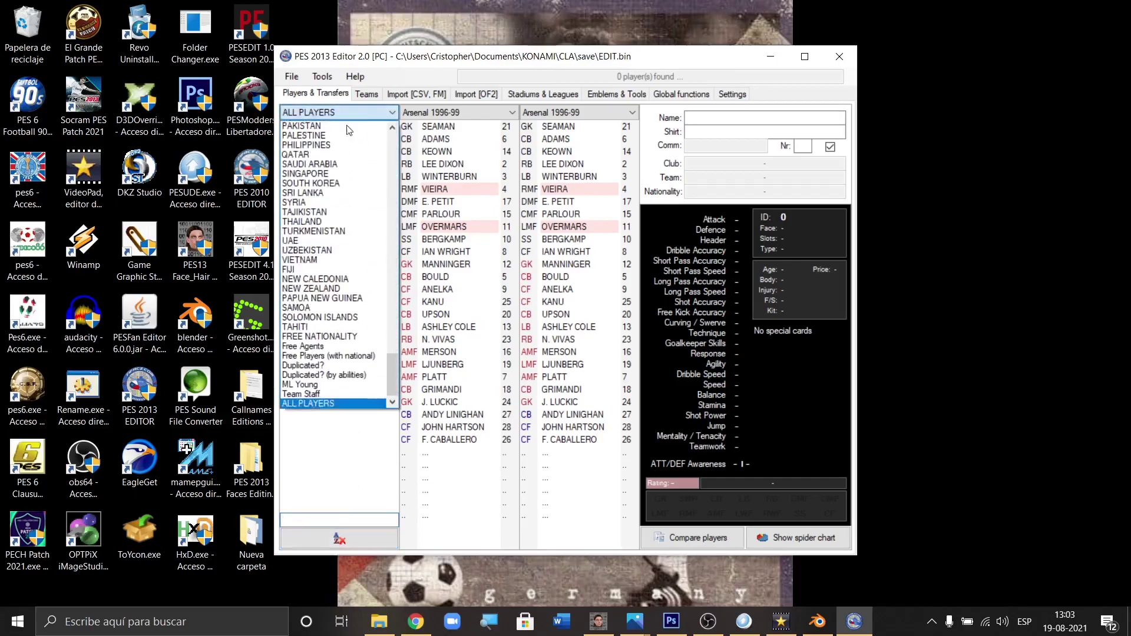
click(298, 347)
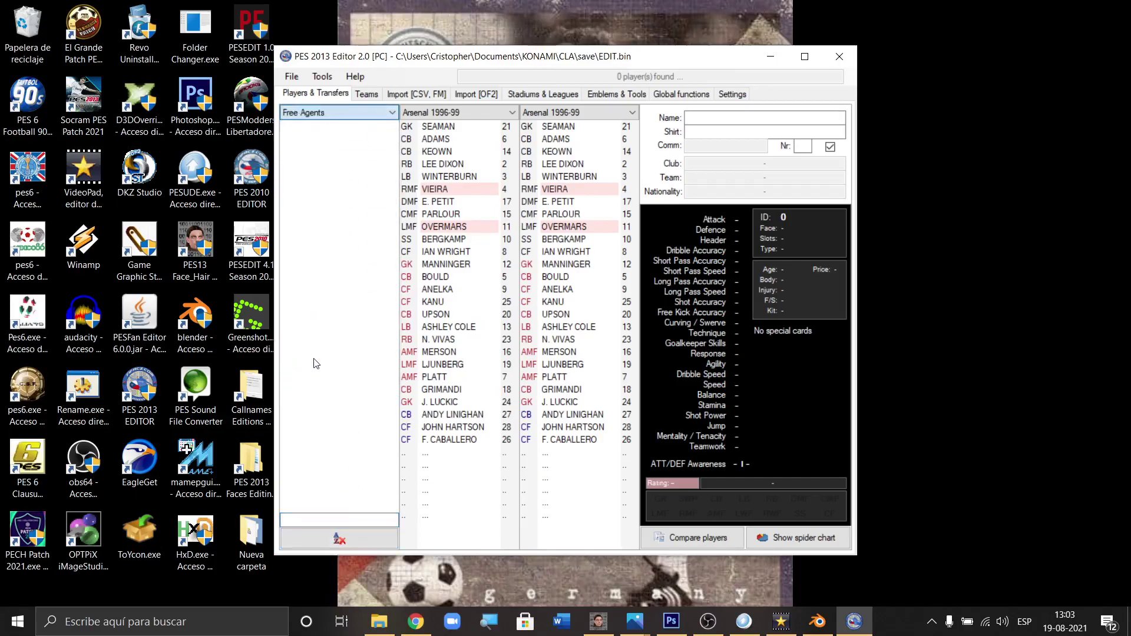
right_click(1035, 215)
click(1000, 256)
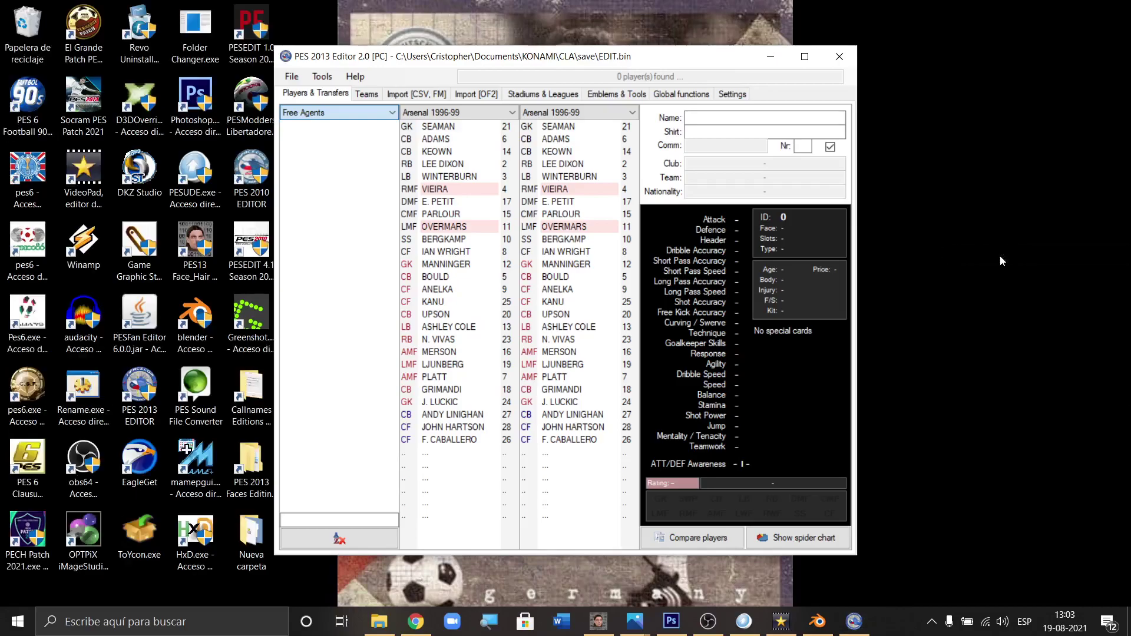
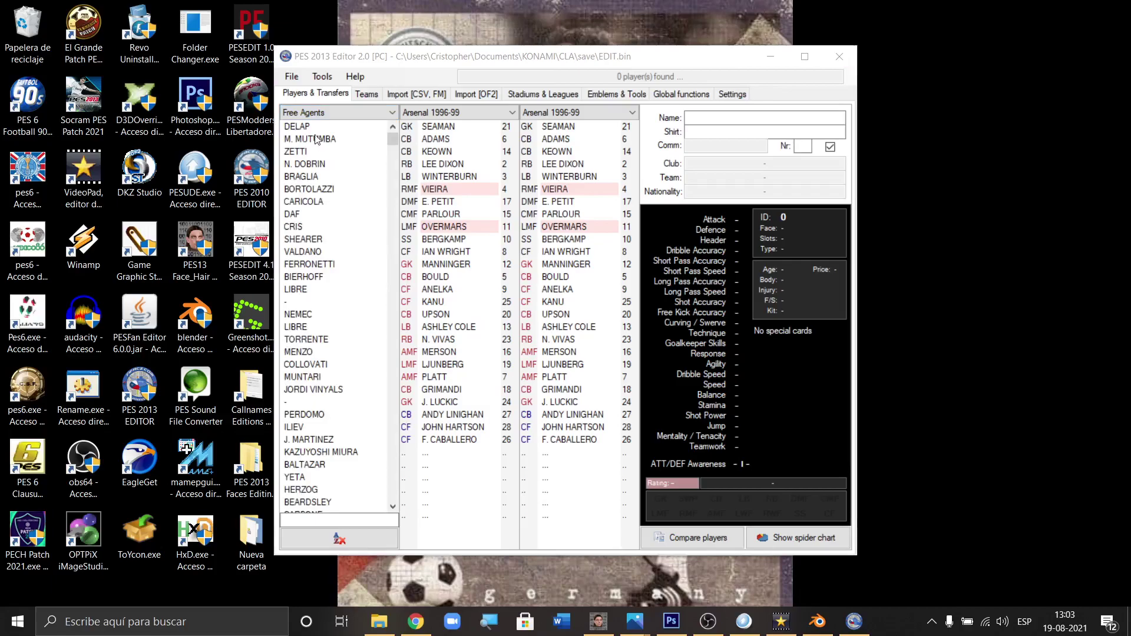
Step: Pick the free agent BRAGLIA and rename the player as D. GEORGESCU
click(311, 128)
key(Down)
key(Down)
key(Down)
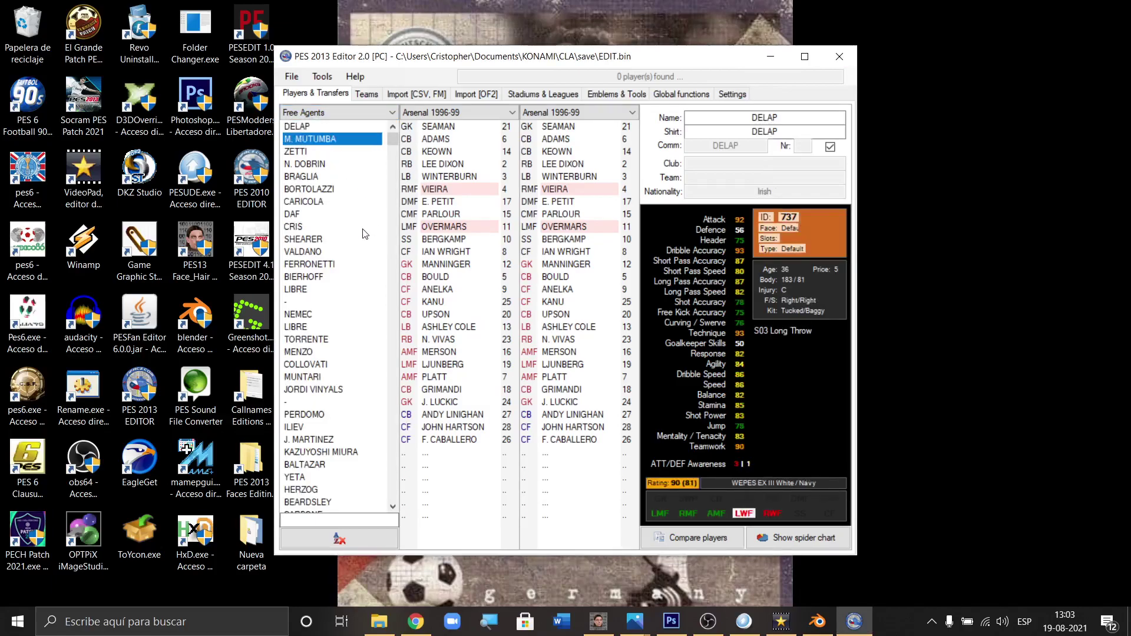
key(Down)
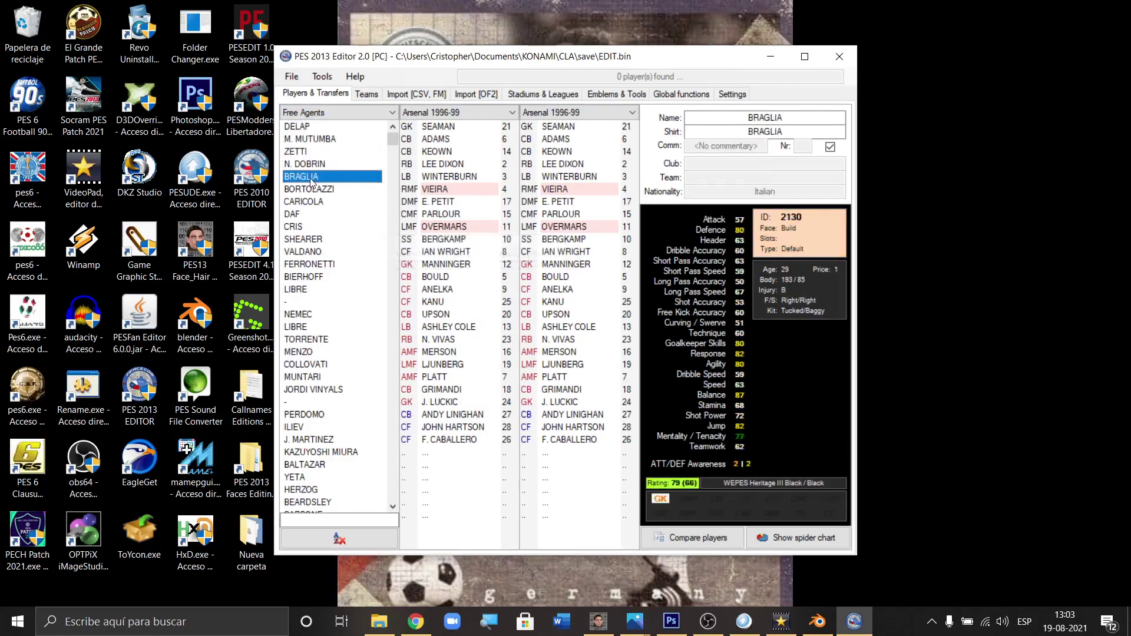
click(709, 121)
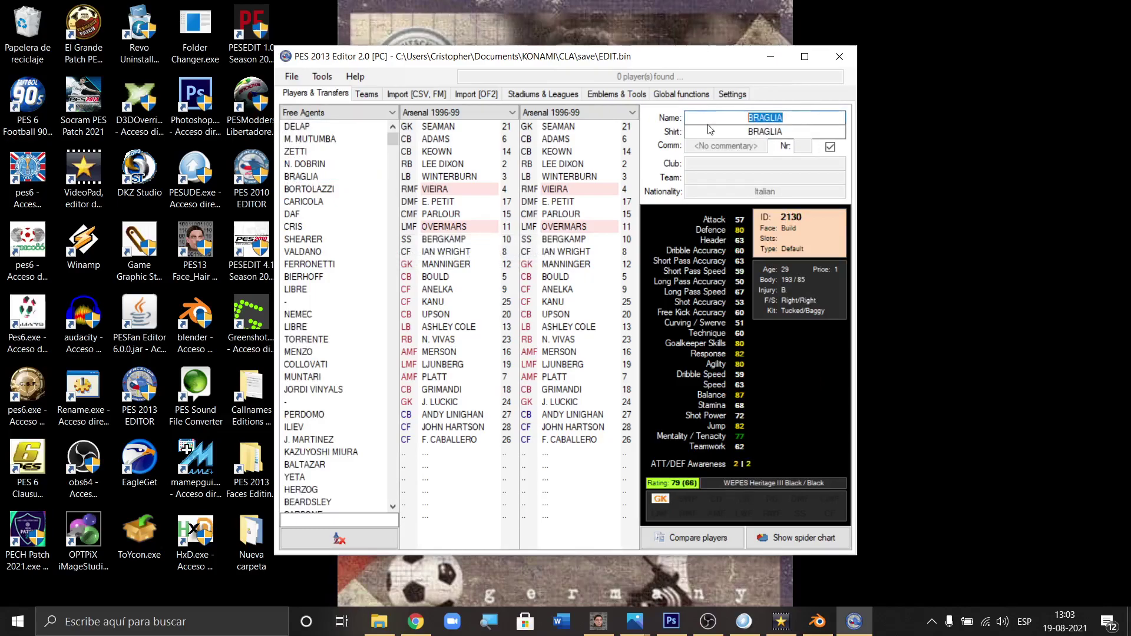
text(D. GEORGESCU)
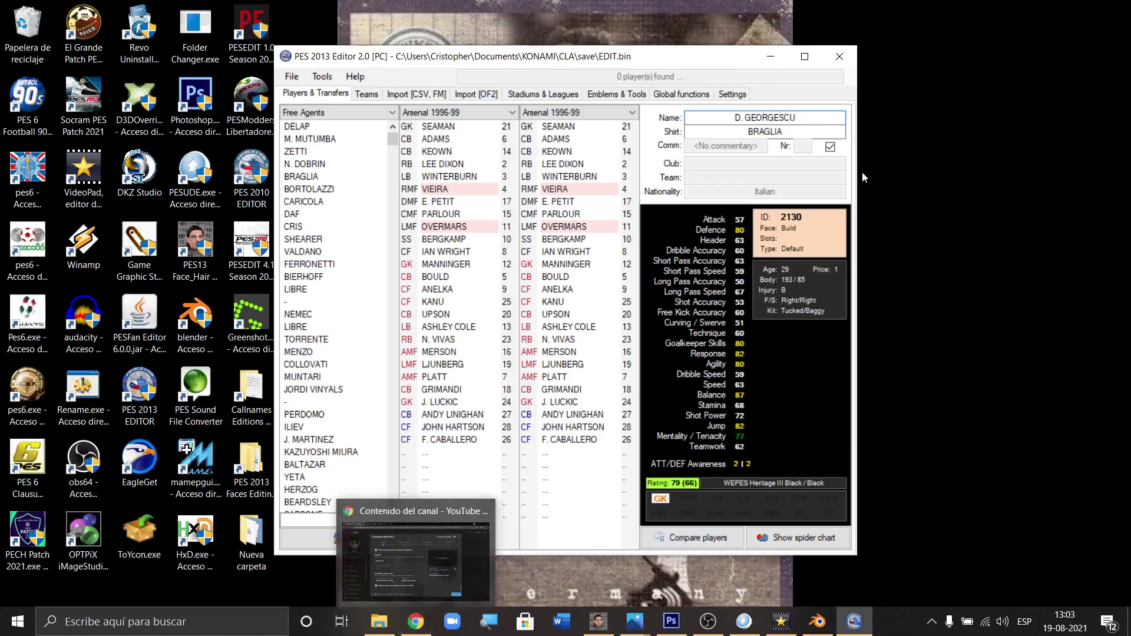
key(Tab)
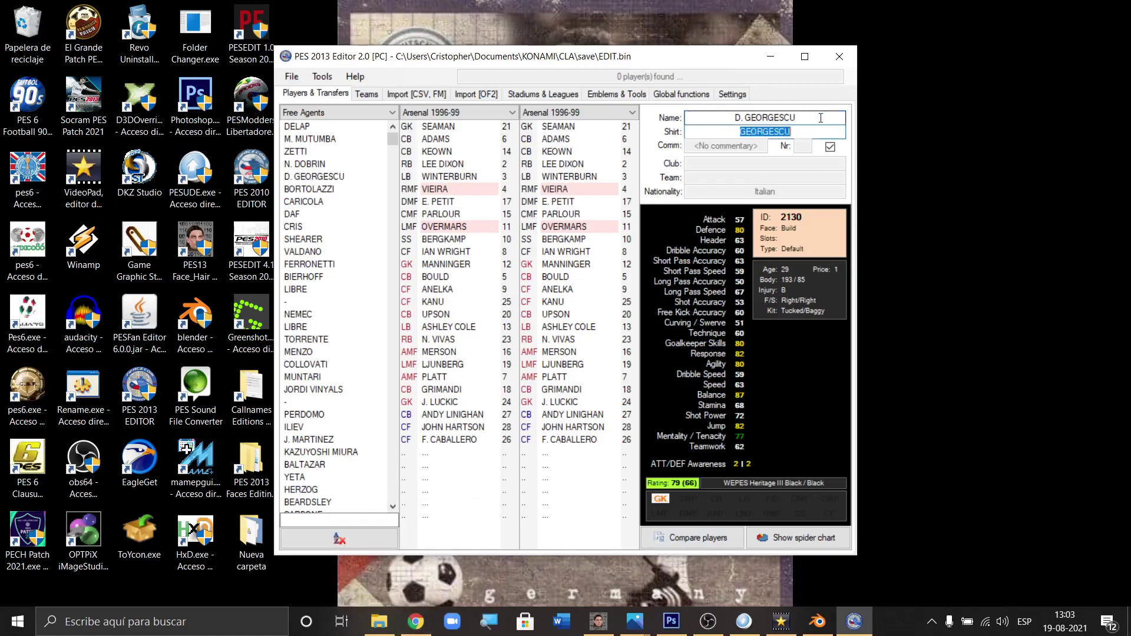
click(326, 178)
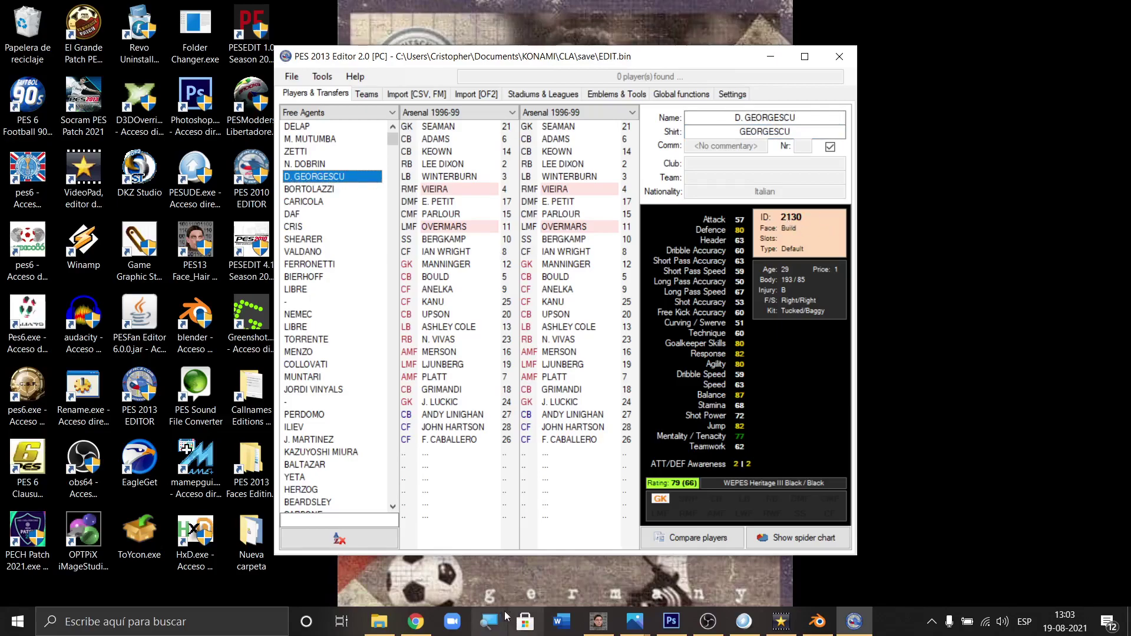
Step: Open the file location of the El Grande Patch PES 2013 shortcut and browse to kitserver, GDB, faces
click(83, 26)
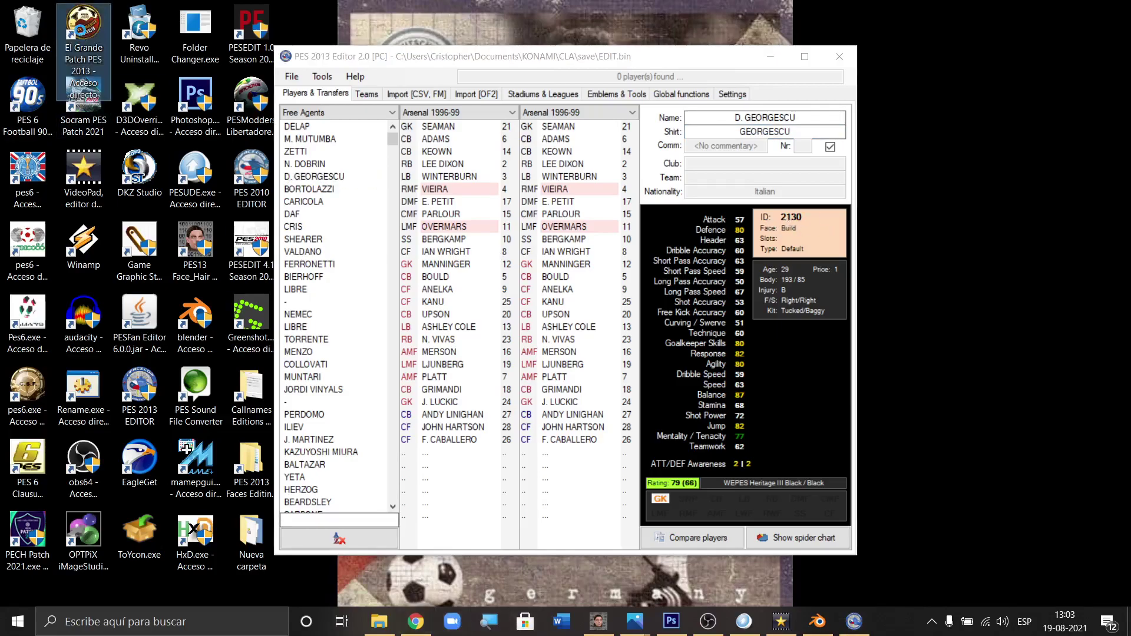
right_click(80, 32)
click(110, 57)
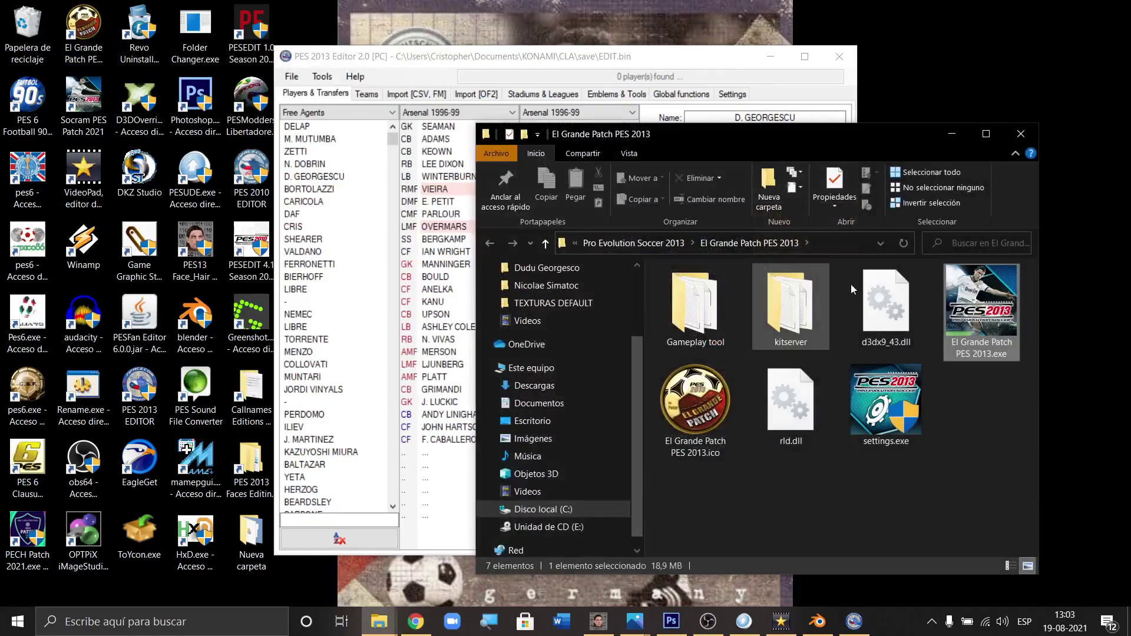
double_click(772, 335)
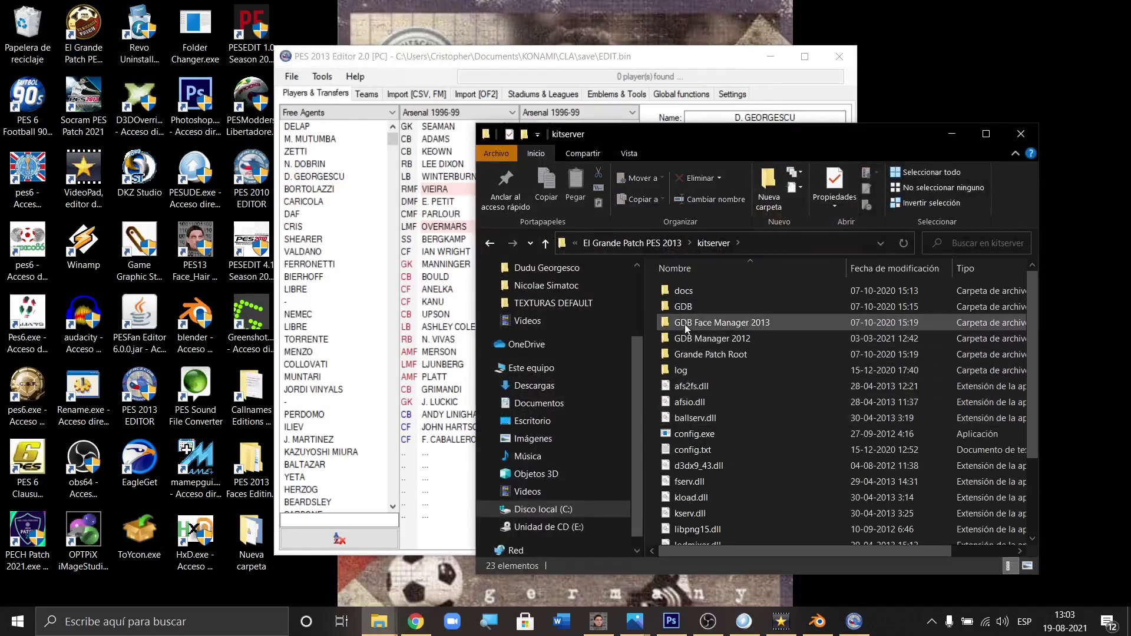
double_click(684, 308)
double_click(688, 308)
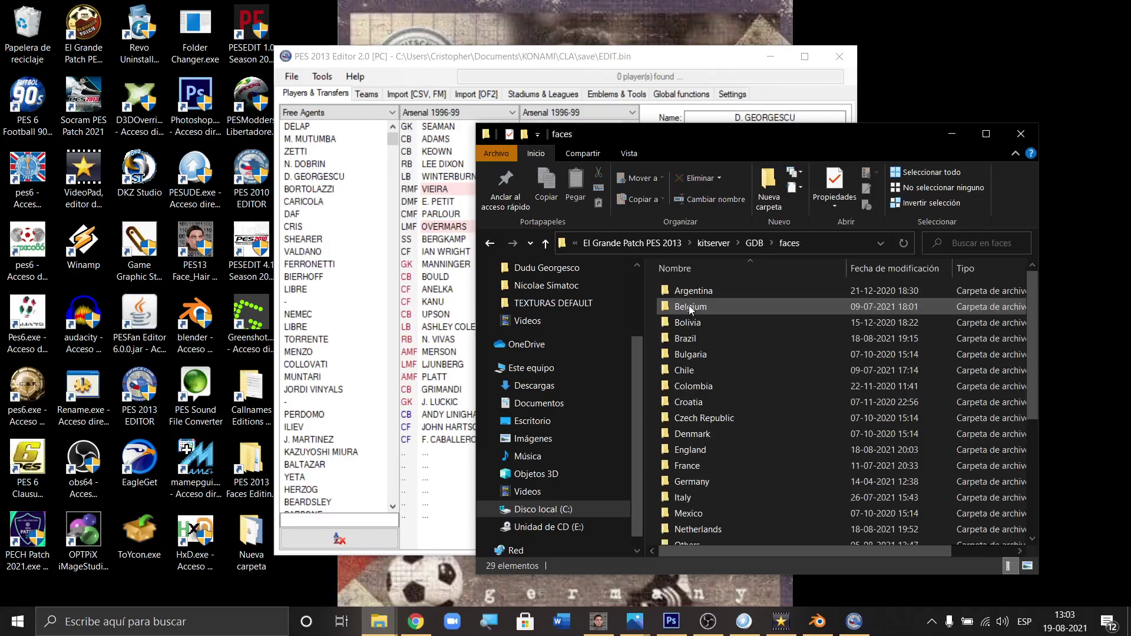
Step: Open map.txt from the faces folder, widen its window and find the blank Romania entries below NICOLAE SIMATOC
scroll(766, 412, down, 5)
click(702, 539)
double_click(701, 539)
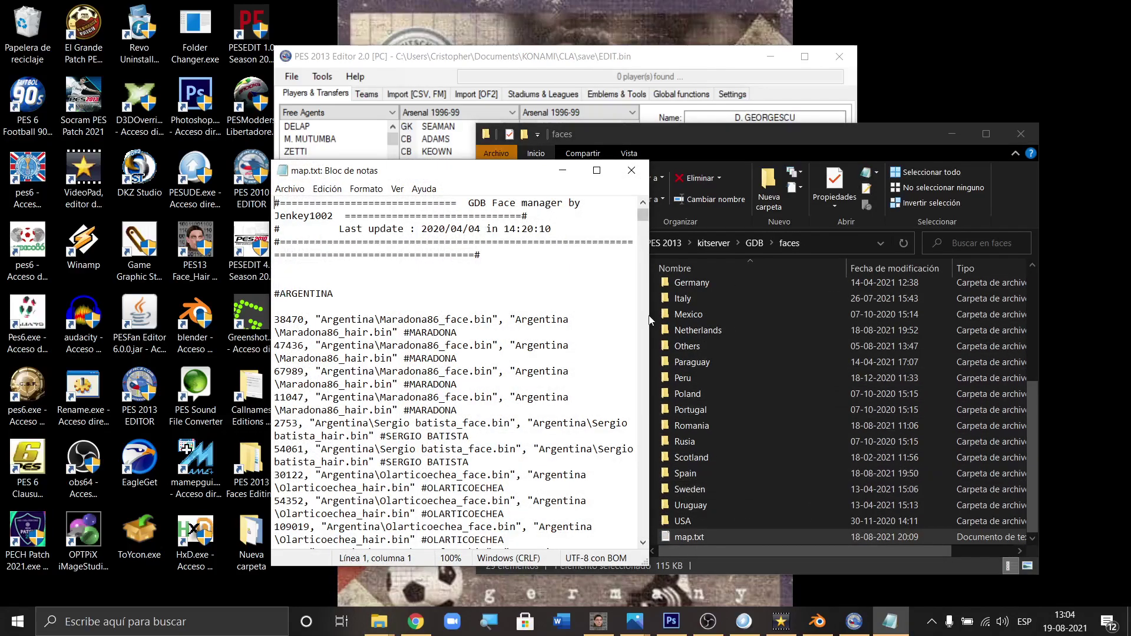
drag(650, 315, 1031, 315)
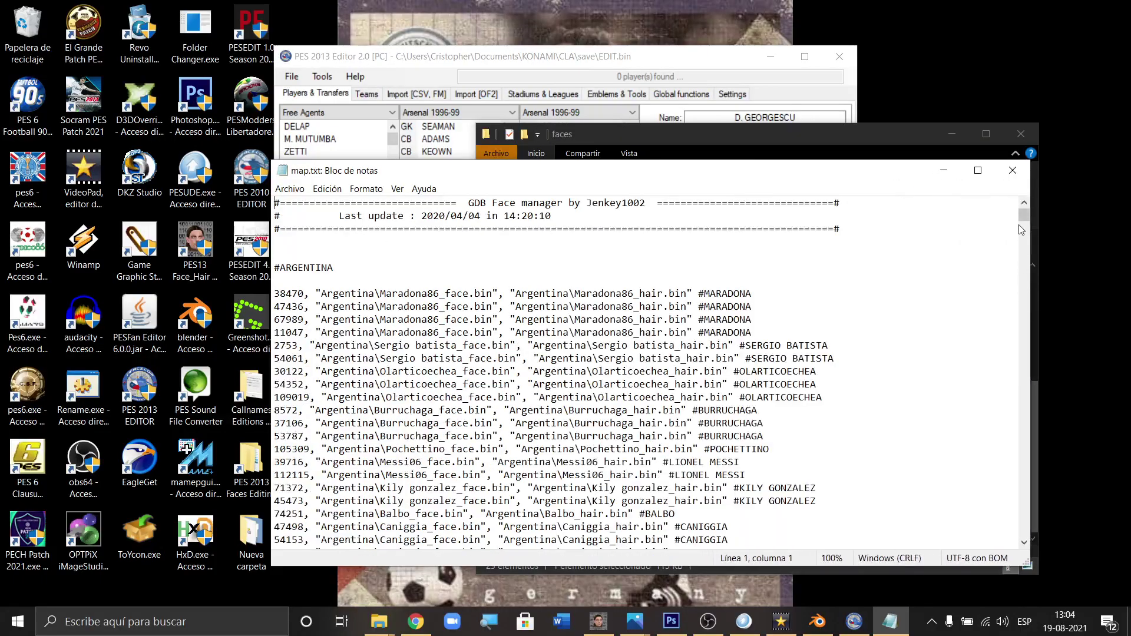
drag(1023, 218, 1009, 495)
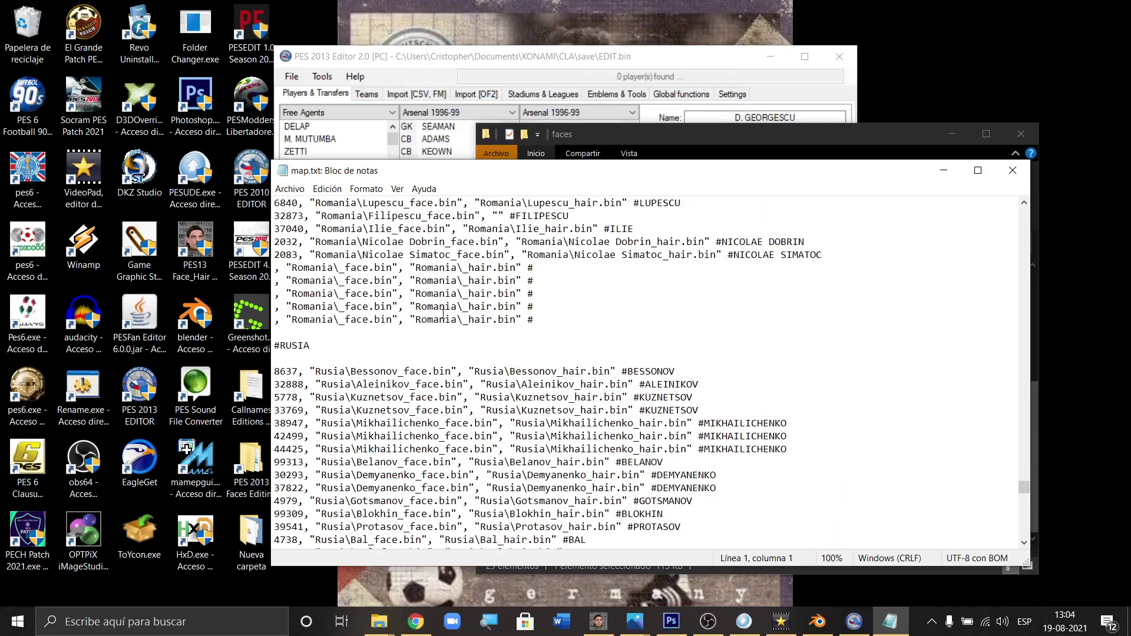
scroll(441, 318, up, 3)
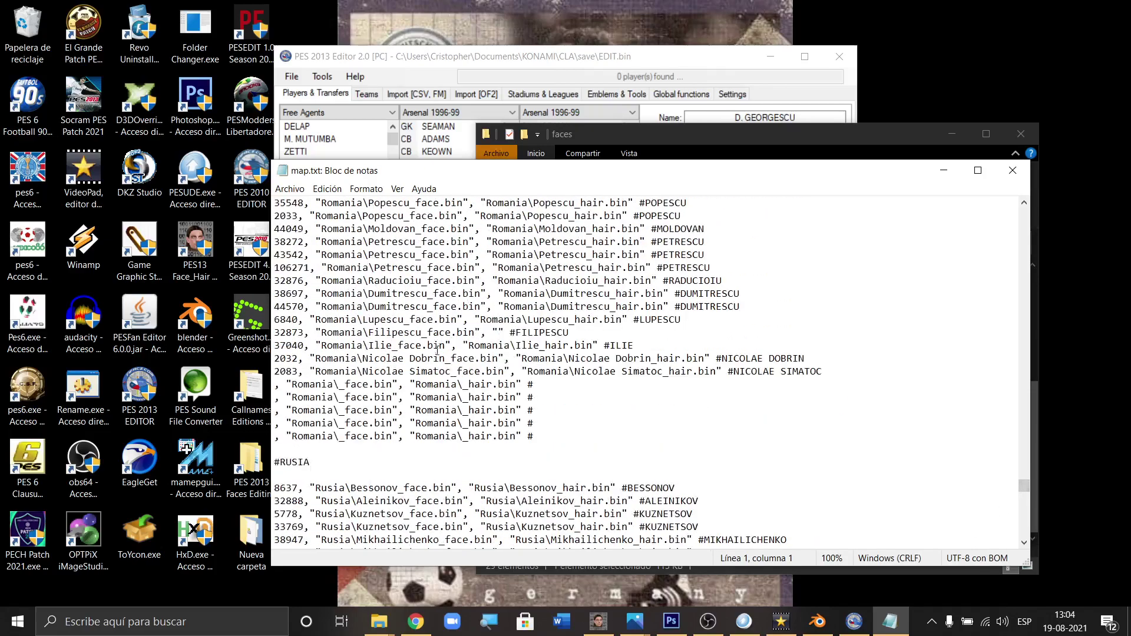
Step: Open the Dudu Georgesco folder in the file explorer and select Dudu Georgesco_face.bin
click(379, 621)
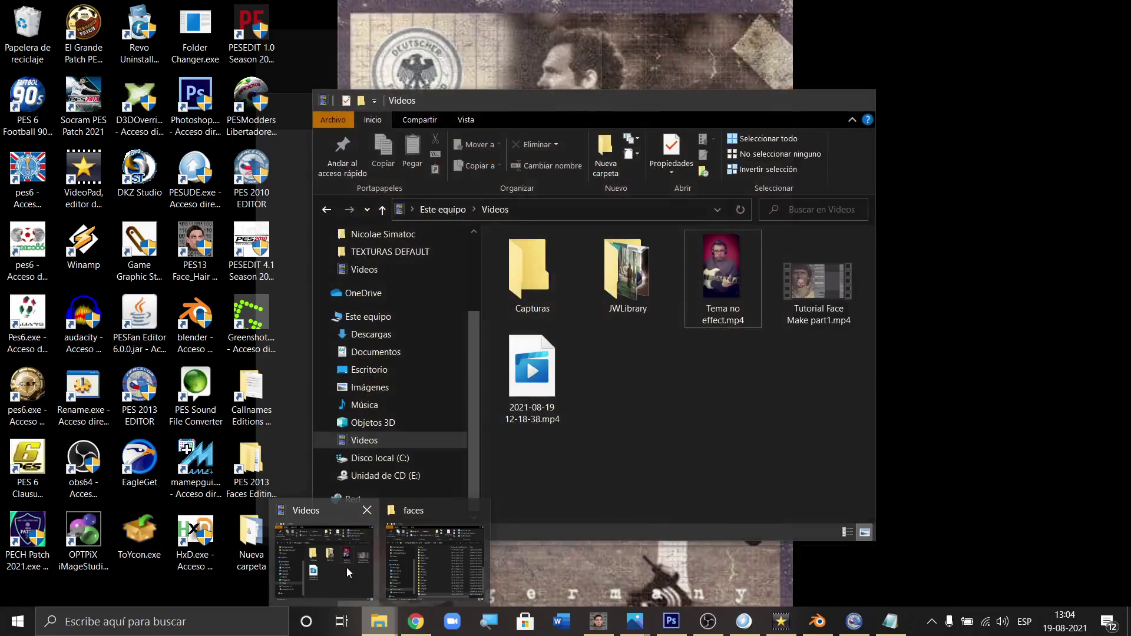
click(346, 567)
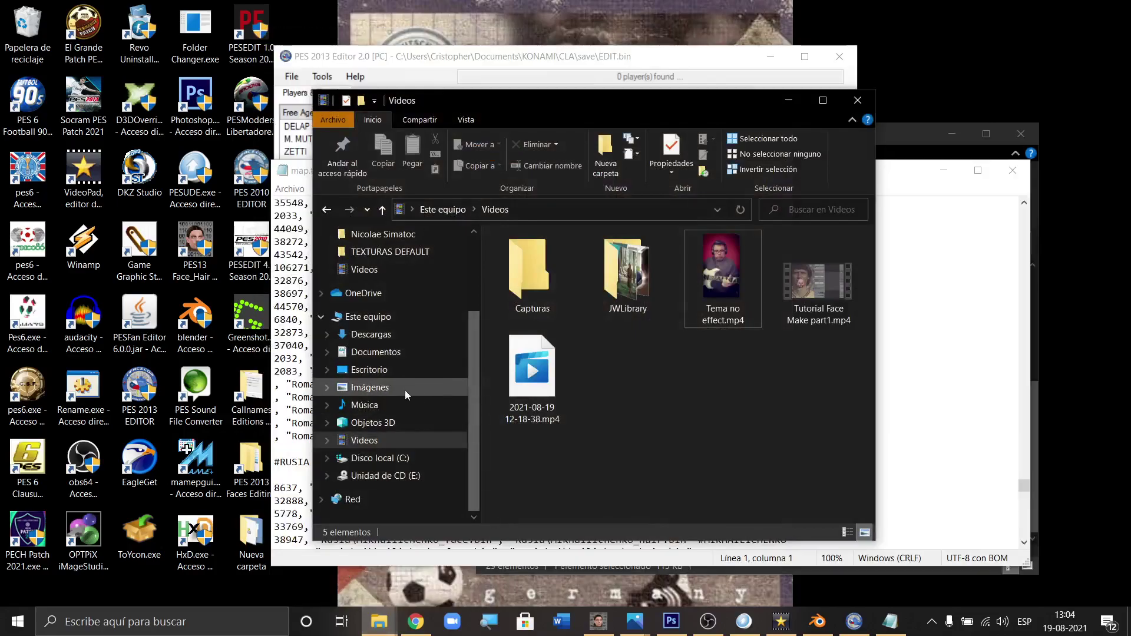
scroll(388, 274, up, 1)
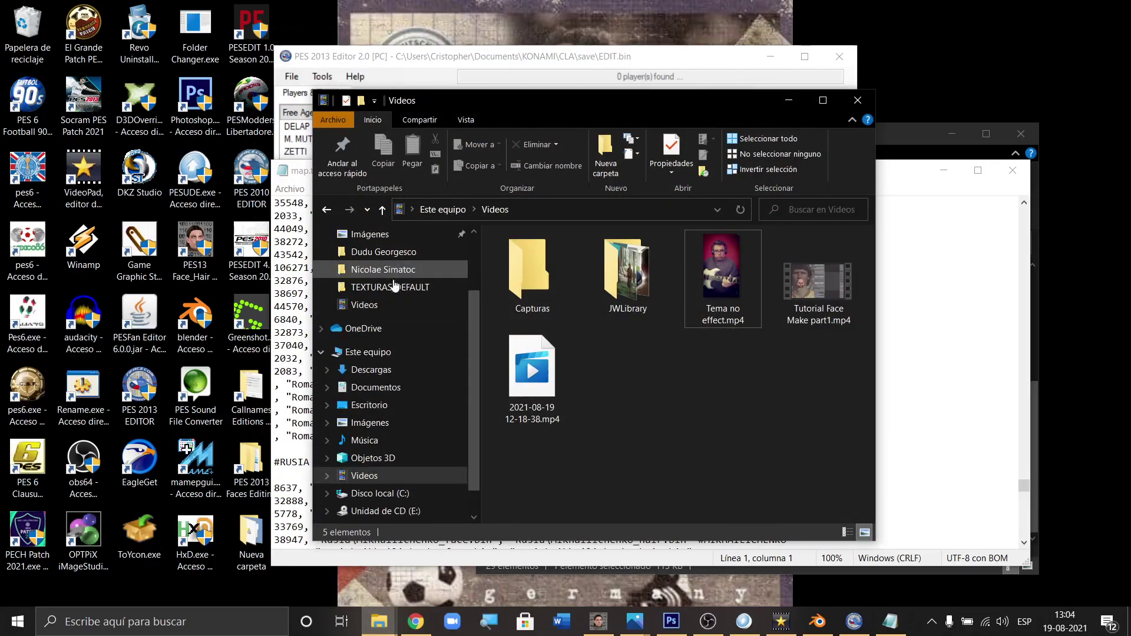
click(383, 254)
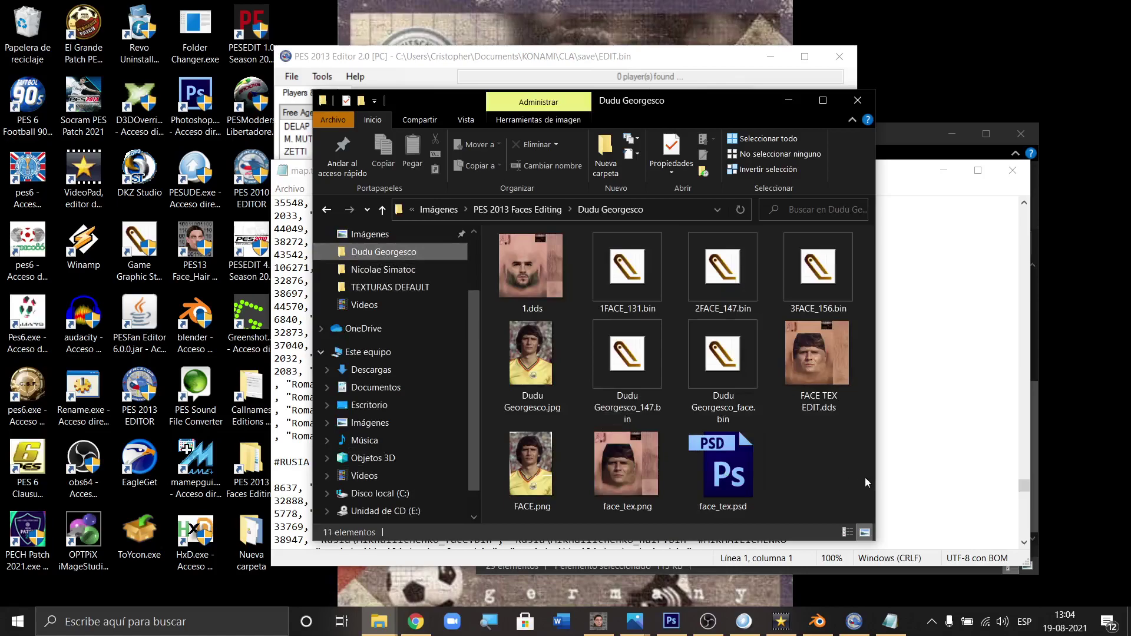
click(731, 367)
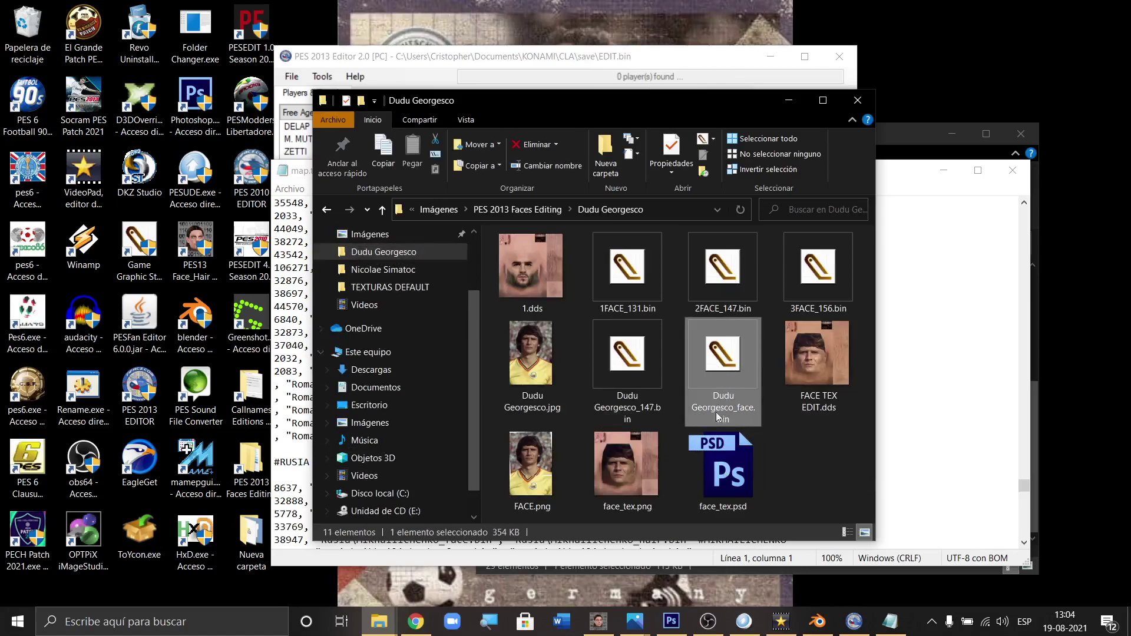
Step: Switch to Chrome and search Google for dudu georgescu in a new tab to check the surname's spelling
click(415, 623)
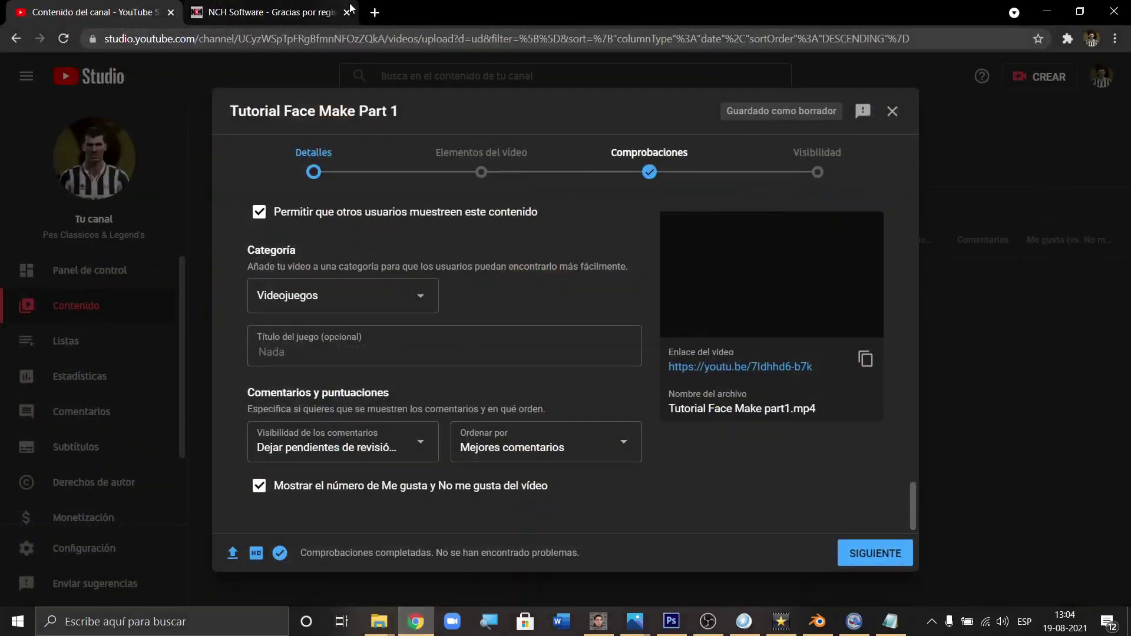
click(374, 16)
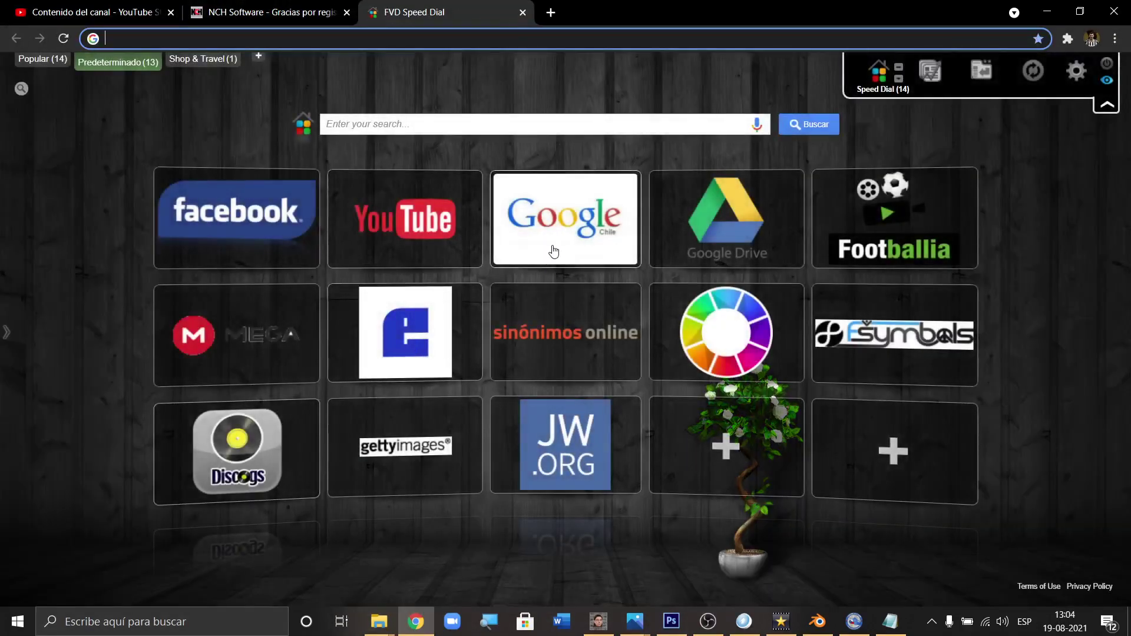
click(523, 244)
click(435, 275)
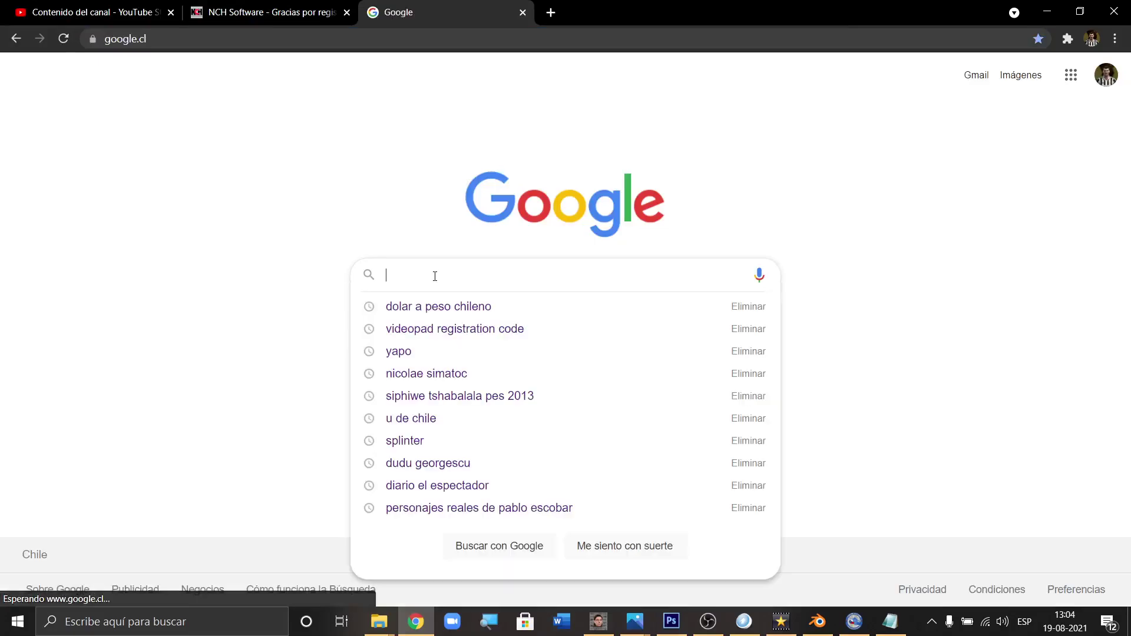
text(DUDU)
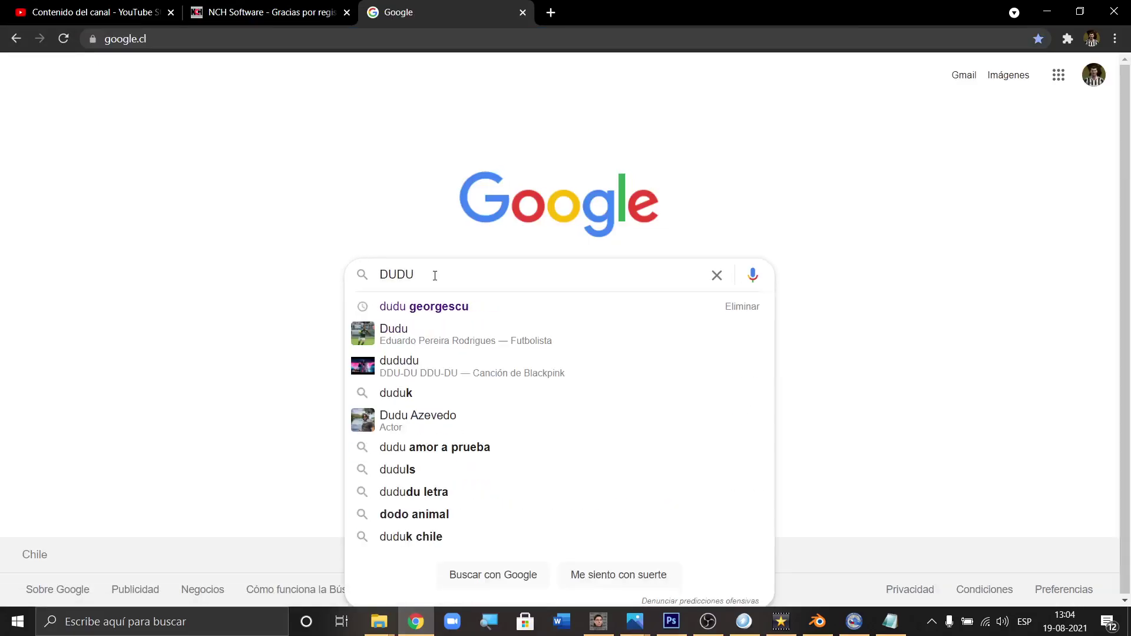
click(437, 306)
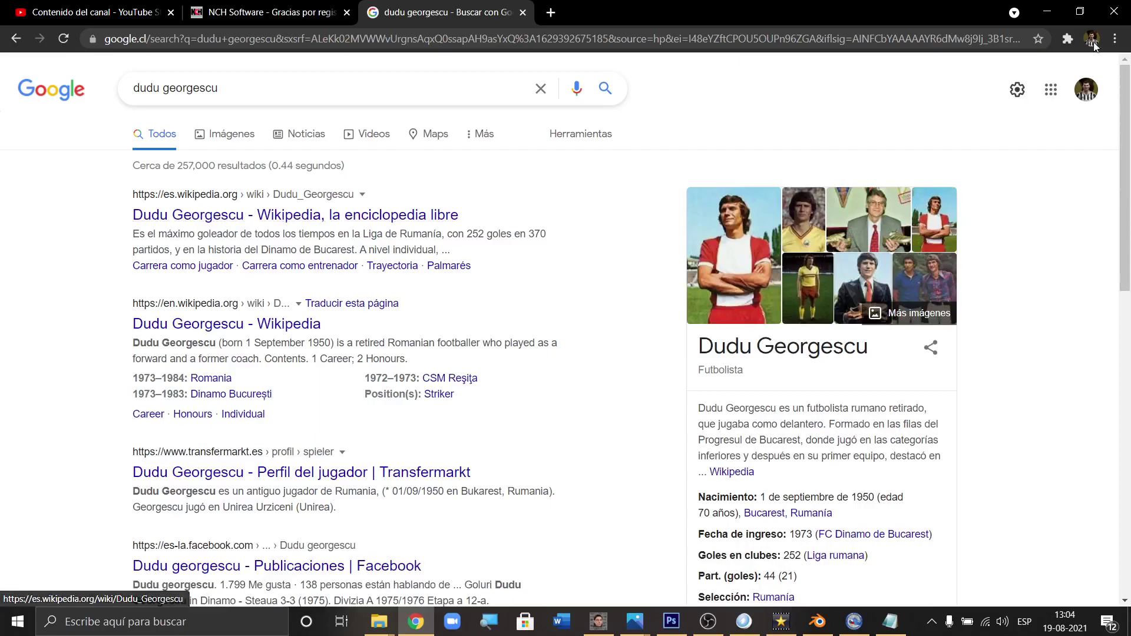
Step: Return to the Dudu Georgesco folder and rename the face file as Dudu Georgescu_face.bin
click(1048, 12)
click(733, 409)
click(730, 407)
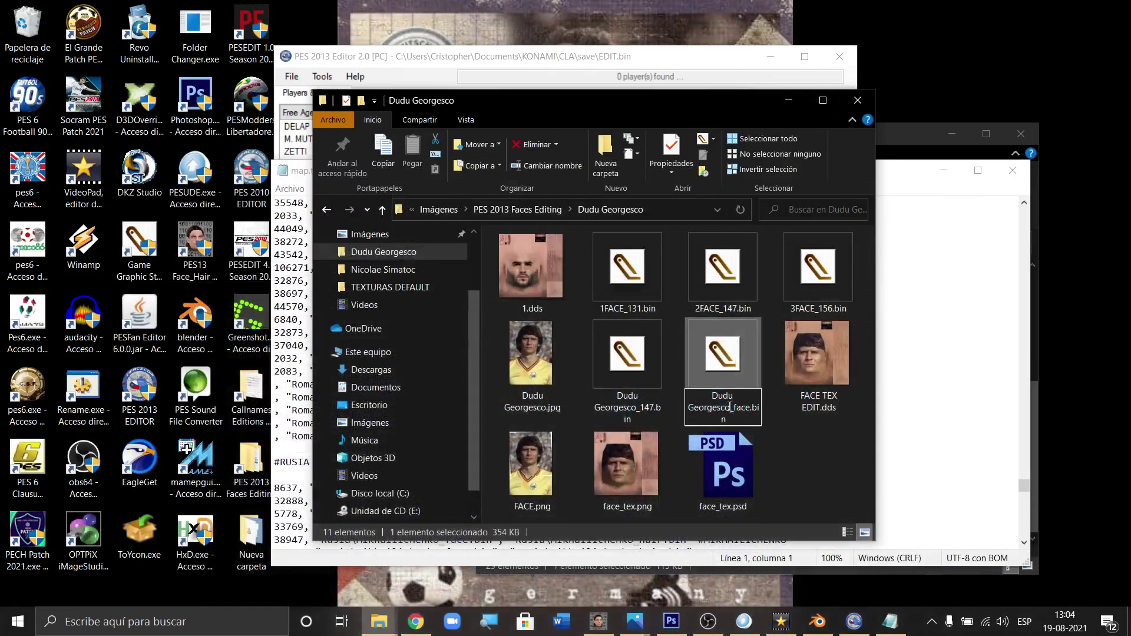
key(BackSpace)
text(U)
key(BackSpace)
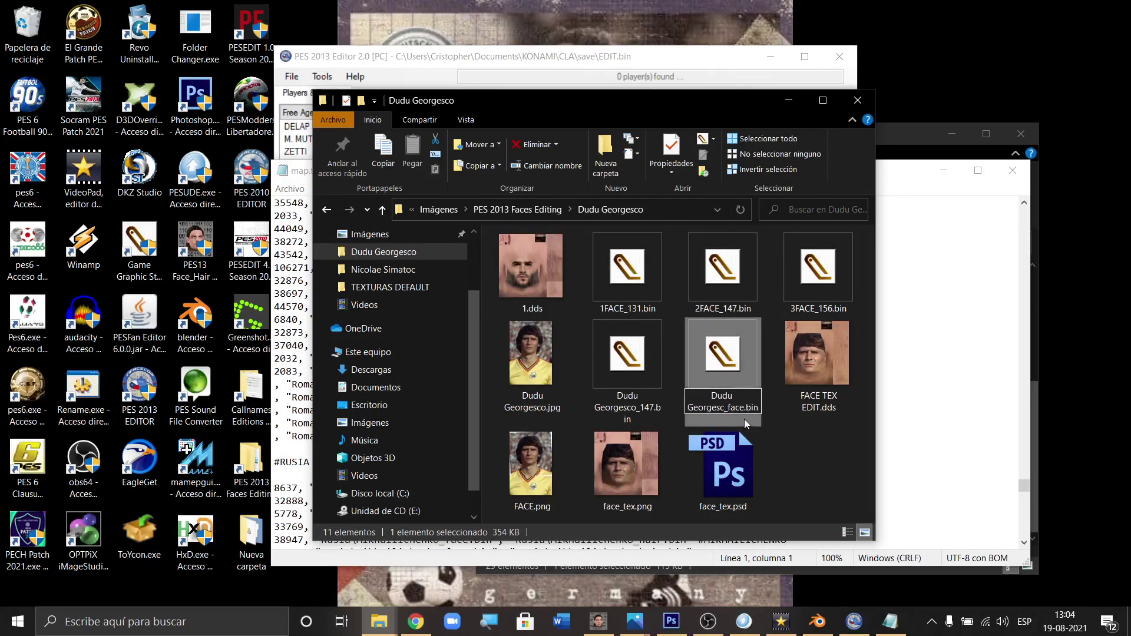
text(u)
key(Return)
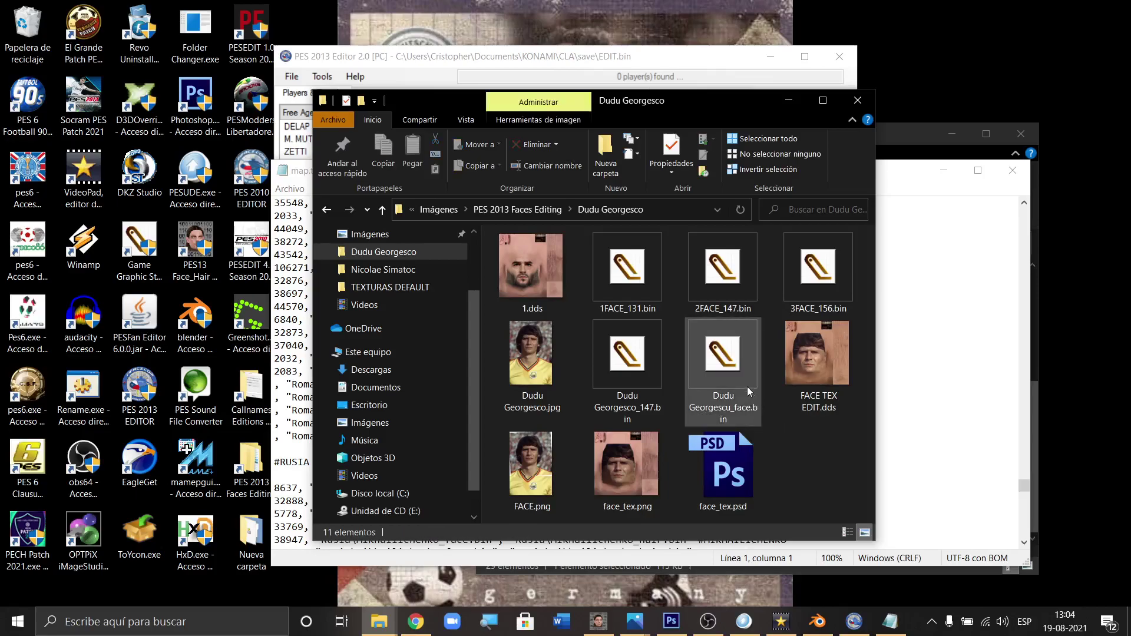
Step: Copy Dudu Georgescu_face.bin into the Romania folder inside kitserver's GDB faces folder, granting permission for the copy
right_click(731, 371)
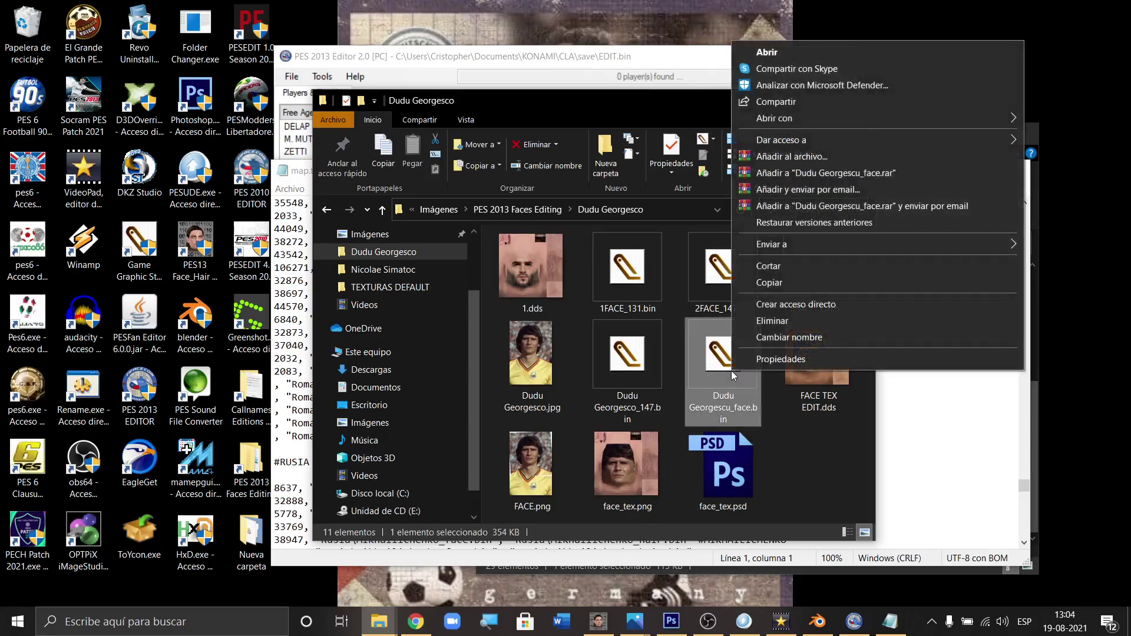
click(778, 281)
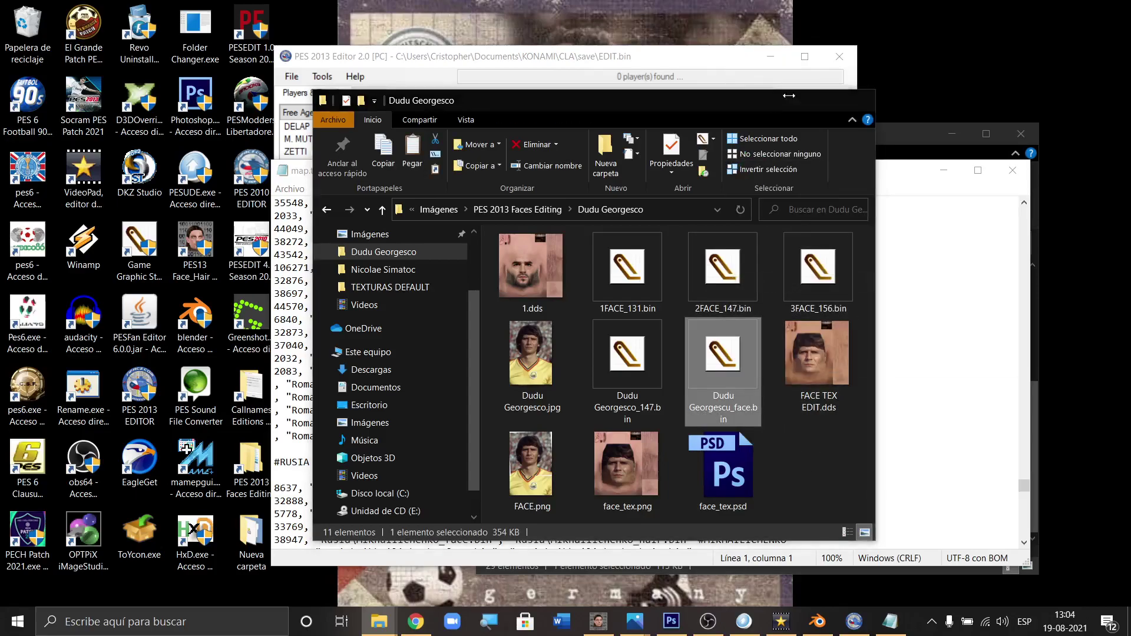
click(779, 102)
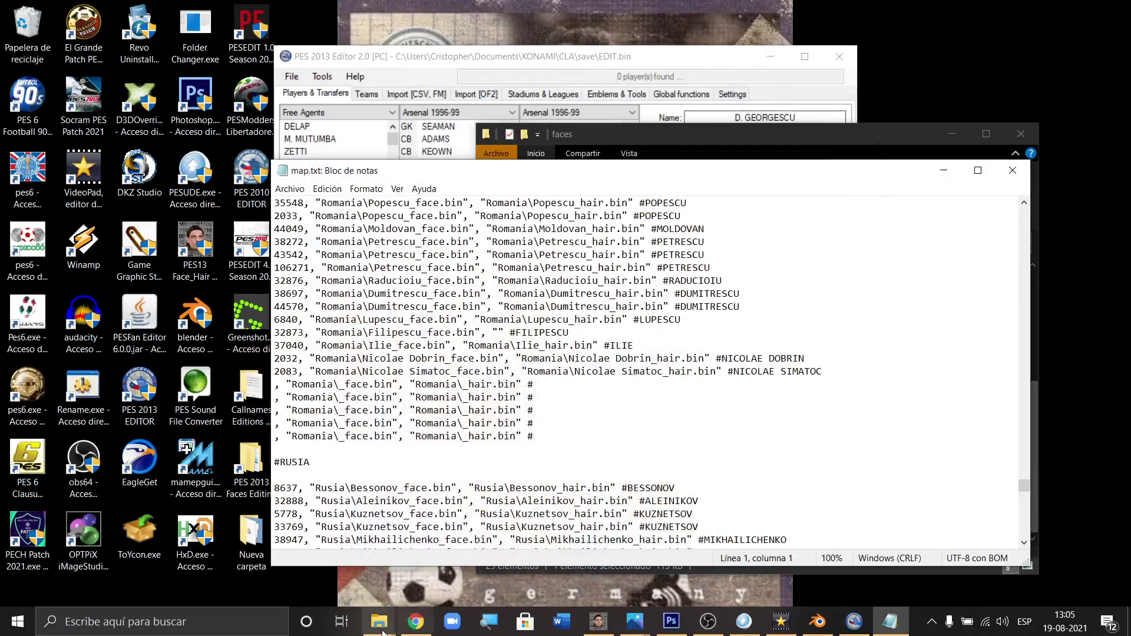
mouse_move(388, 621)
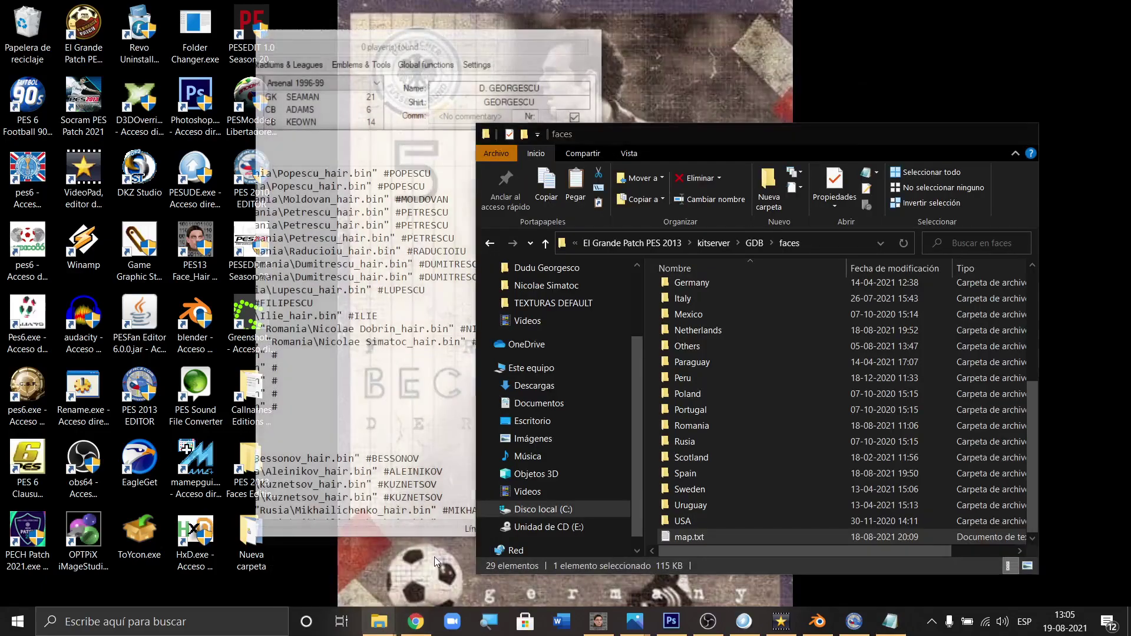
click(434, 557)
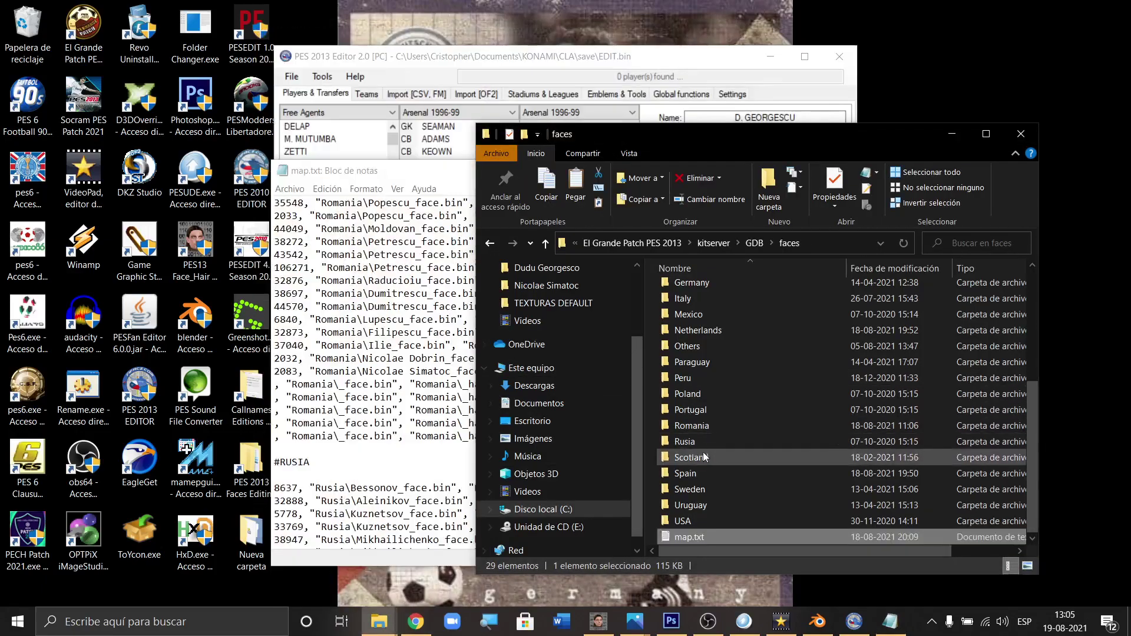
double_click(698, 429)
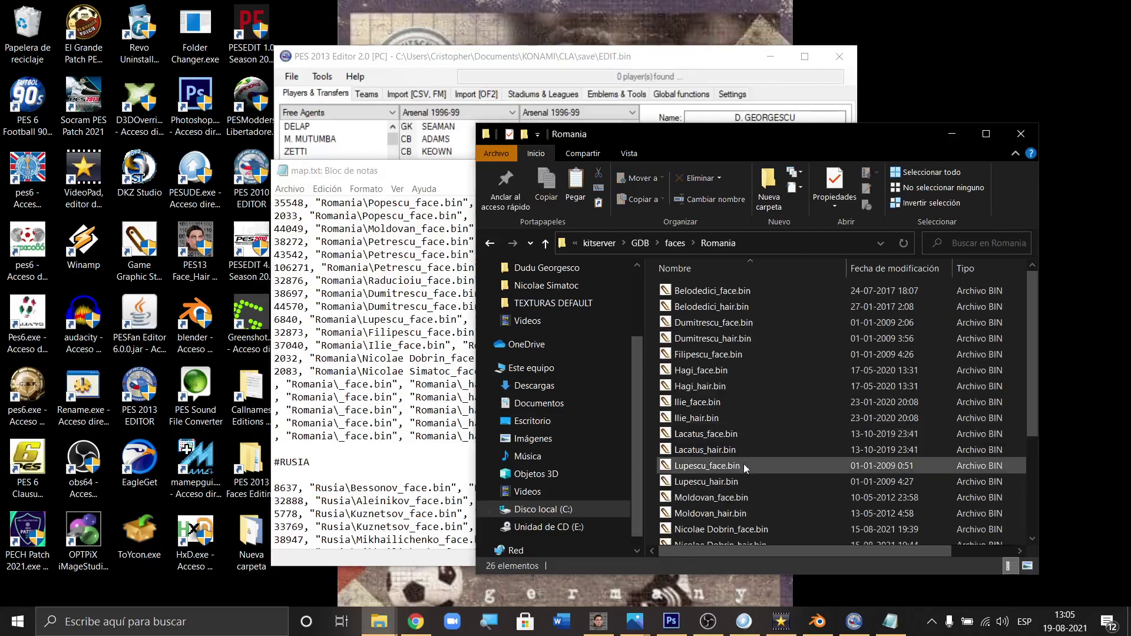
right_click(776, 370)
click(816, 476)
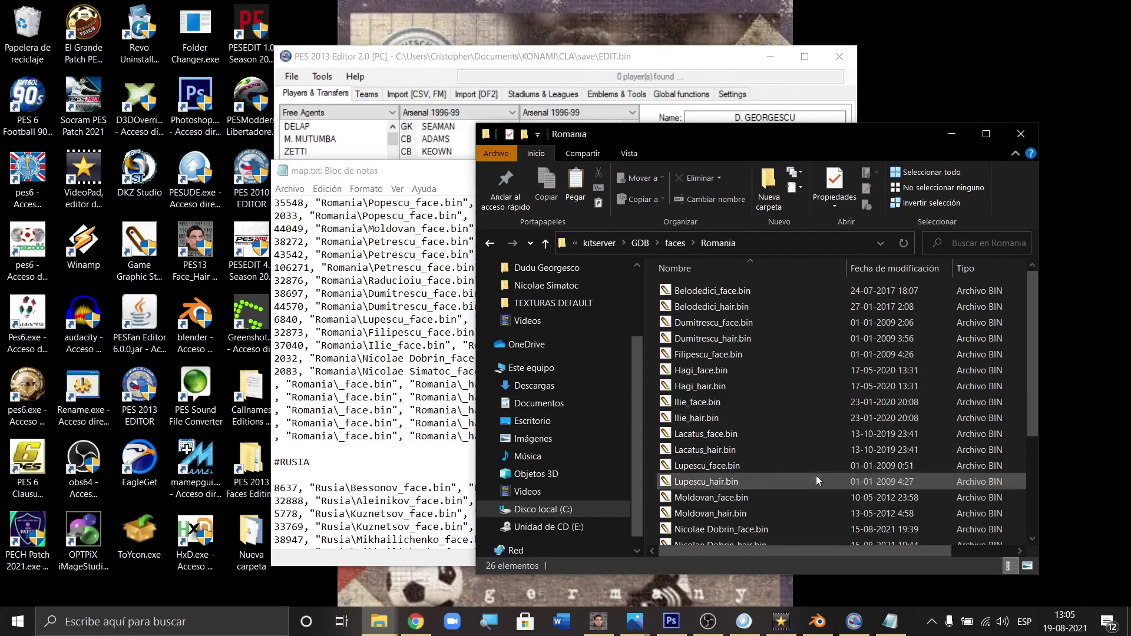
click(516, 258)
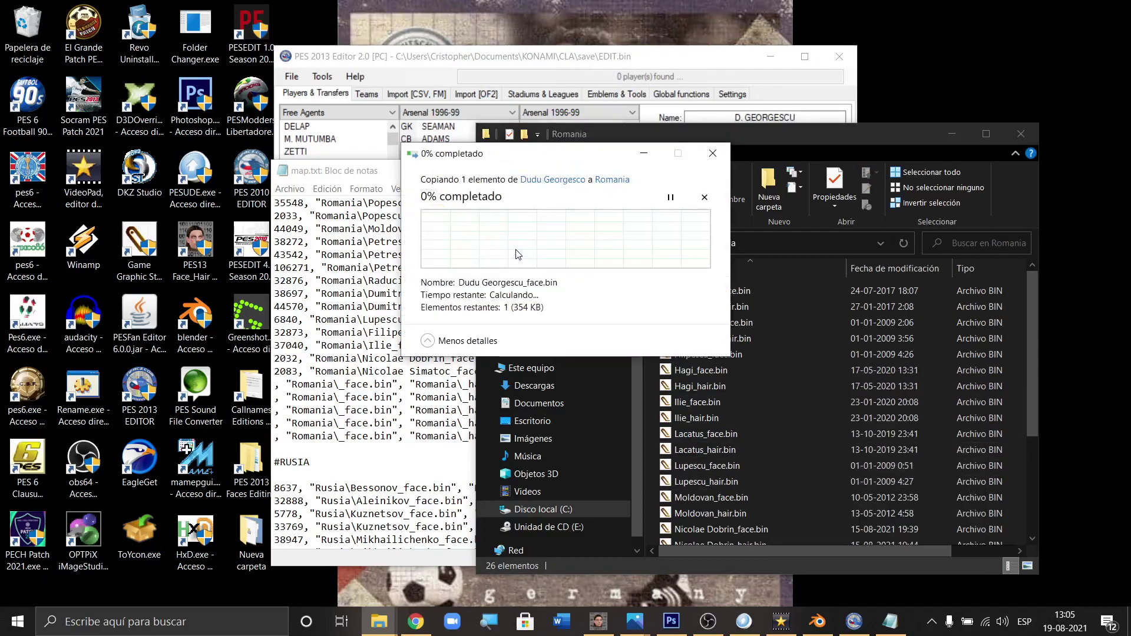
scroll(763, 405, up, 1)
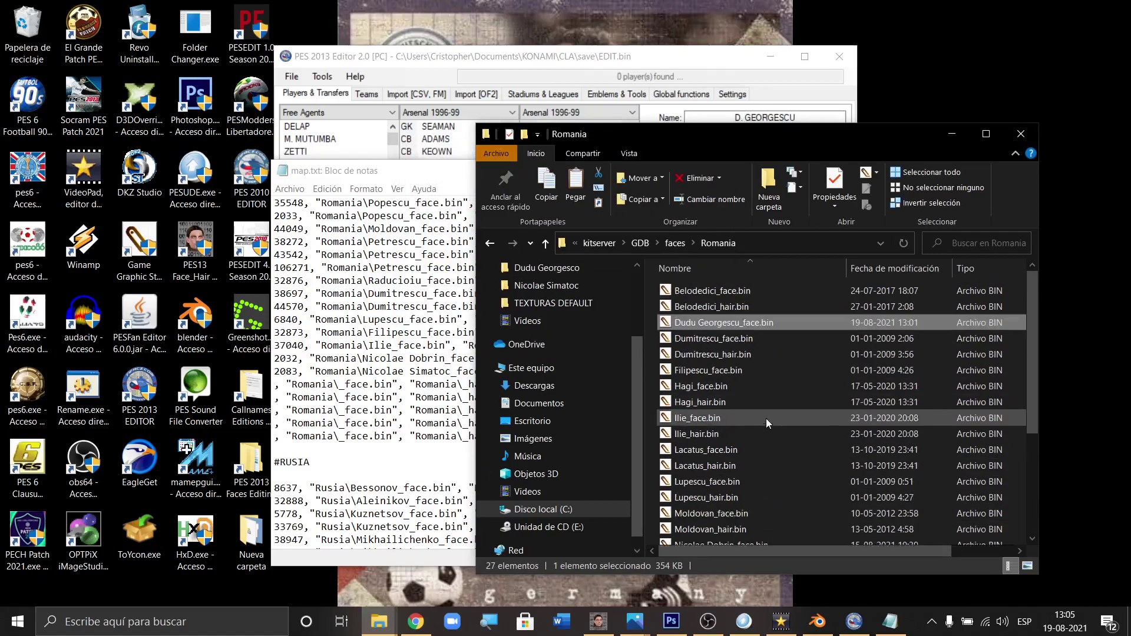
Step: Copy "Dudu Georgescu" from the file name into the first blank Romania face entry in map.txt and delete that entry's hair path and trailing #
click(731, 328)
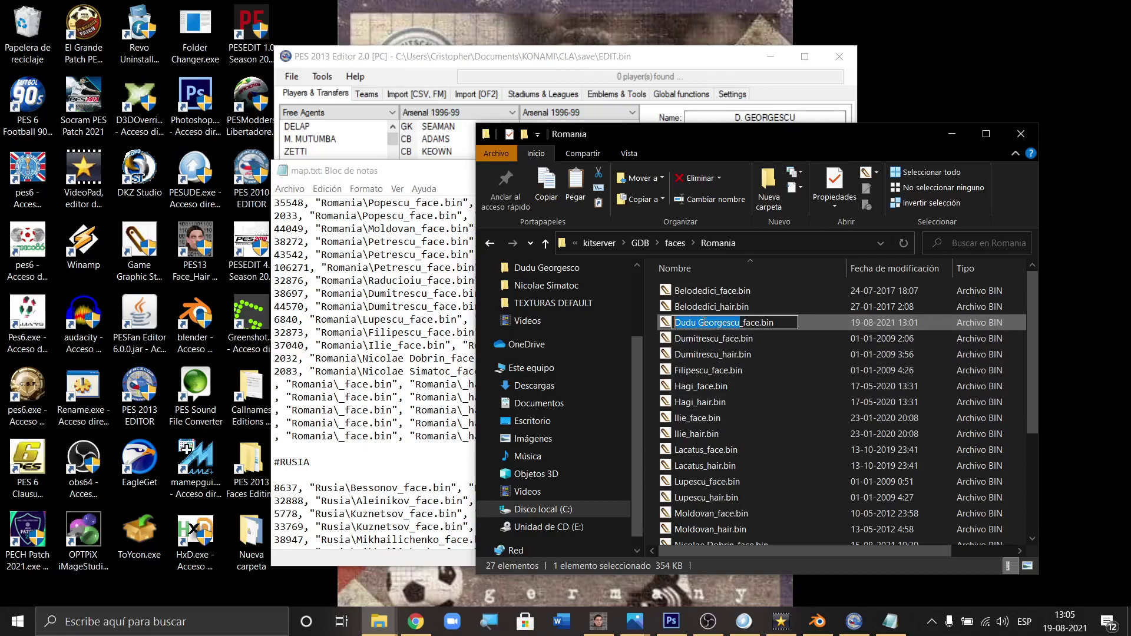
right_click(705, 323)
click(744, 364)
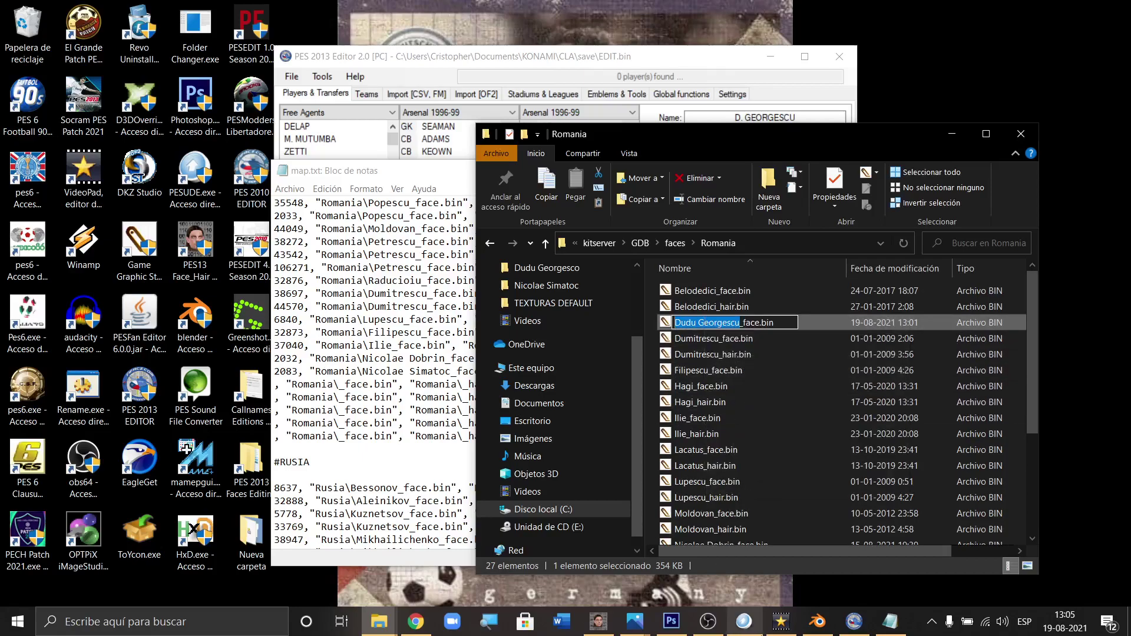
click(889, 625)
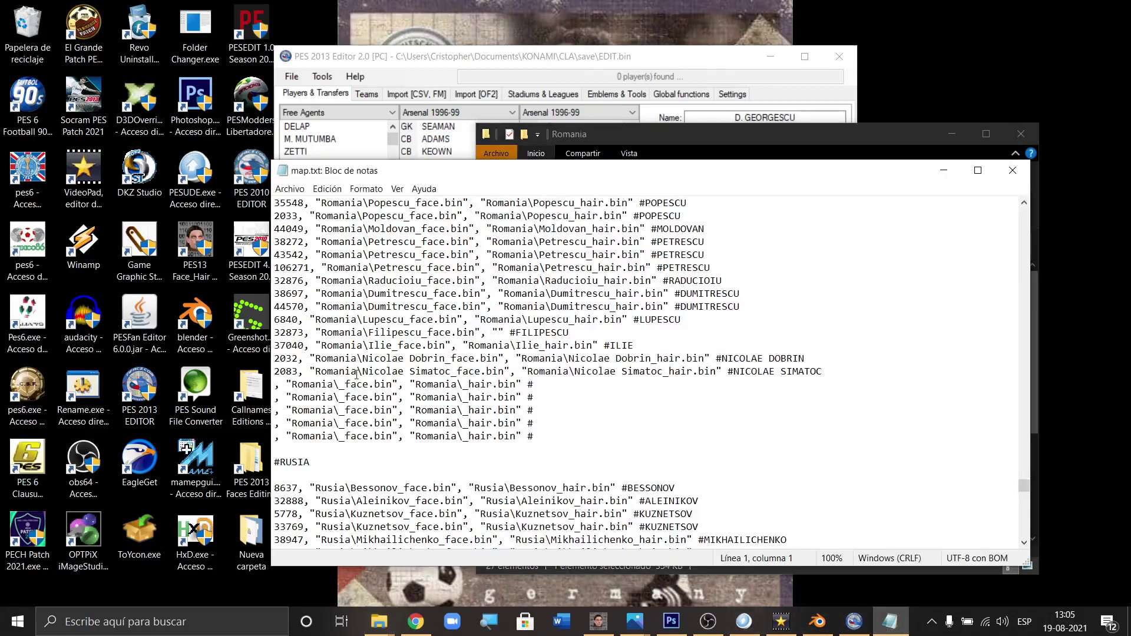
click(339, 385)
text(Dudu Georgescu)
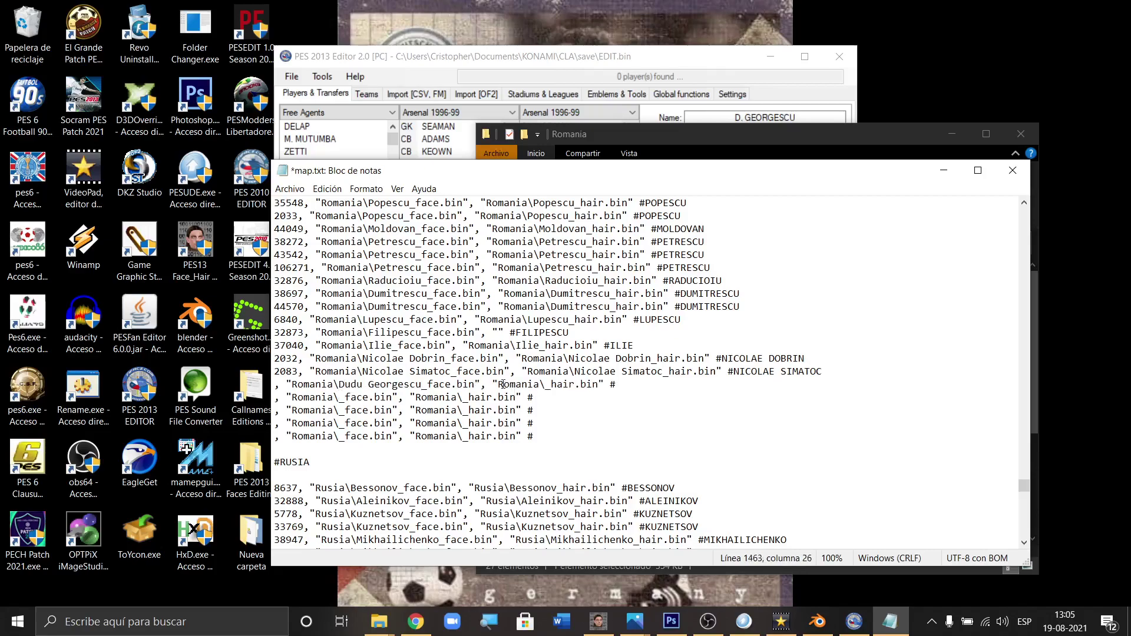
drag(482, 387, 679, 391)
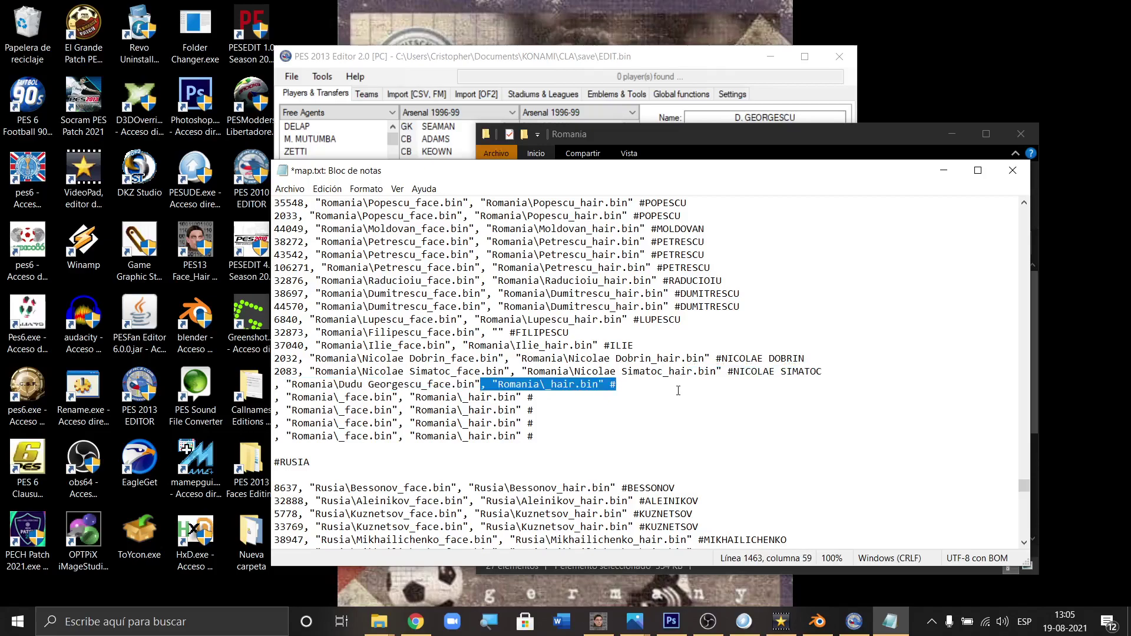
key(Delete)
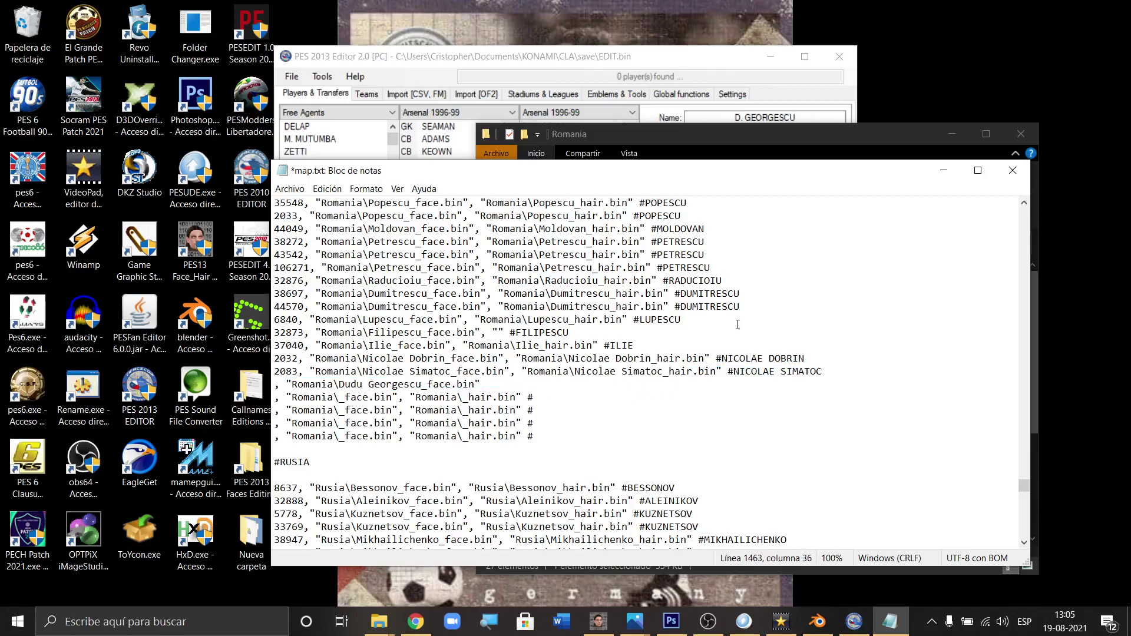
Step: Look up D. GEORGESCU's player ID, enter 2130 before the Dudu Georgescu entry, save map.txt, and minimize Notepad and the file explorer
click(680, 61)
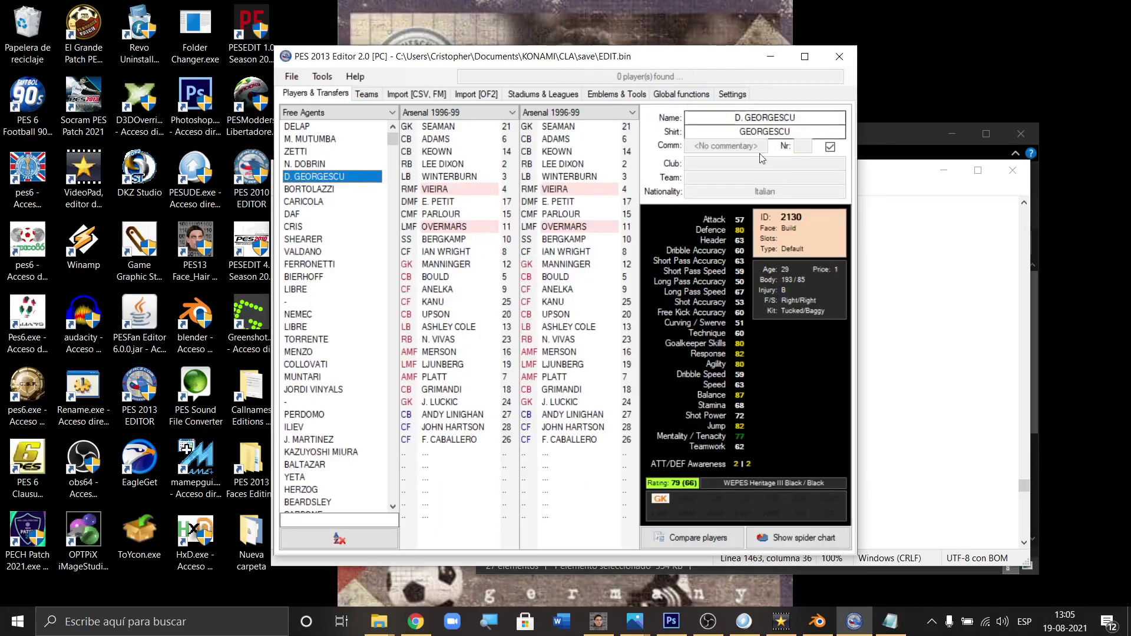
click(888, 177)
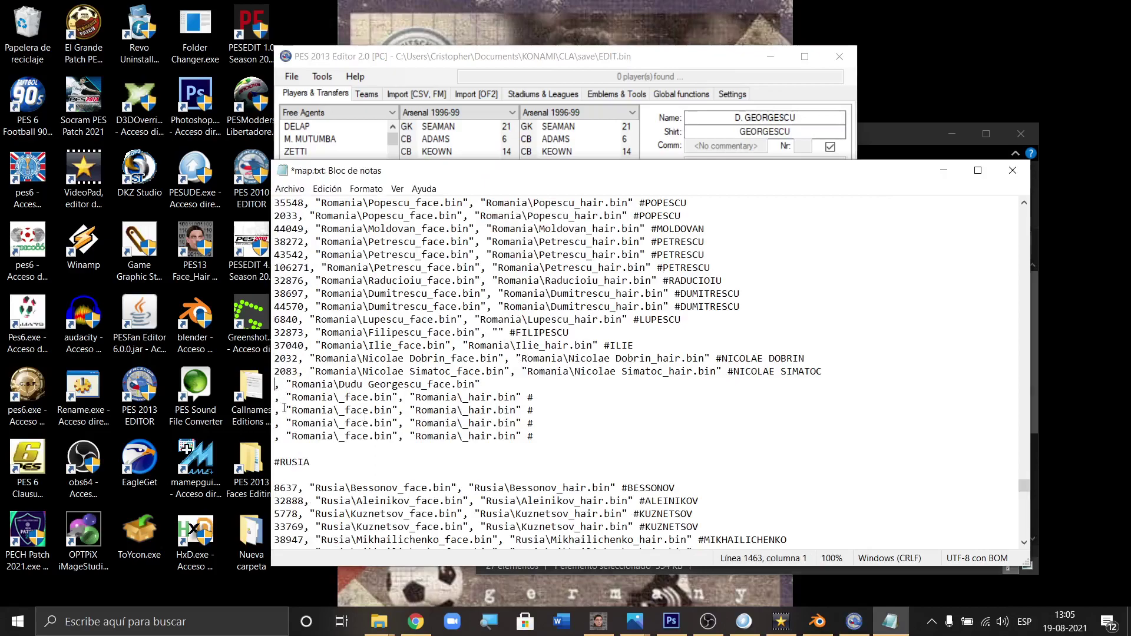
text(2130)
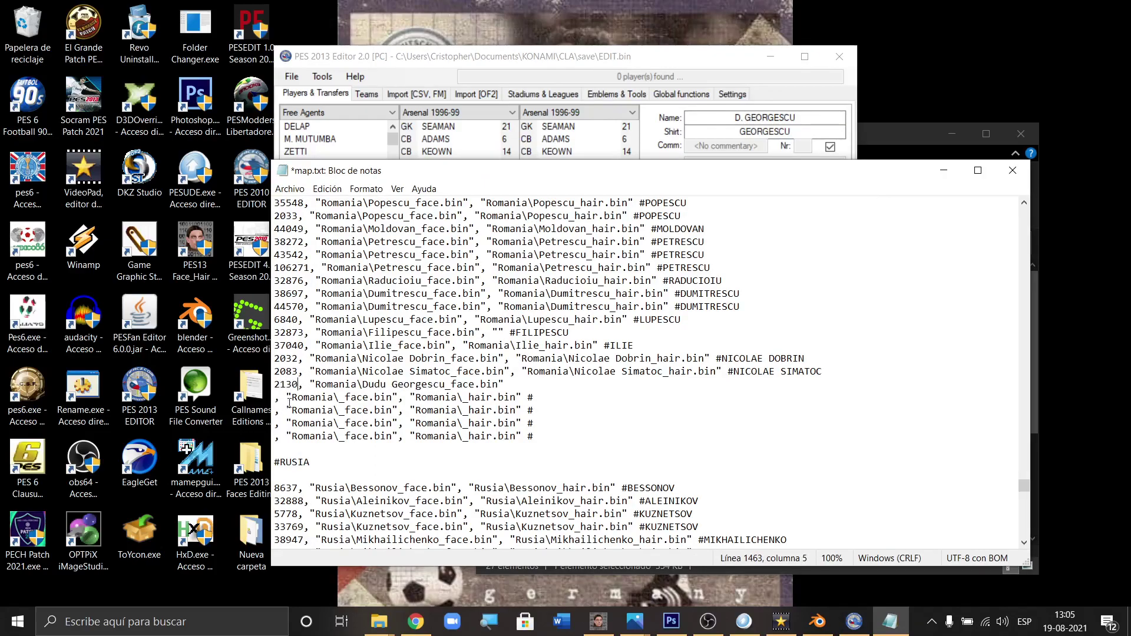
click(289, 189)
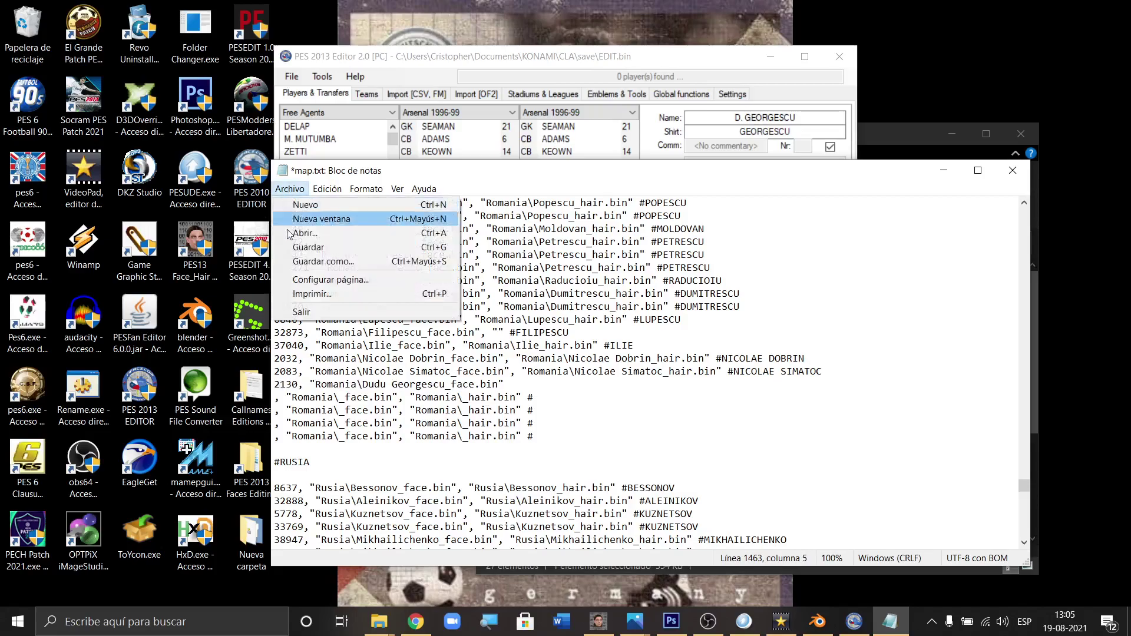
click(300, 247)
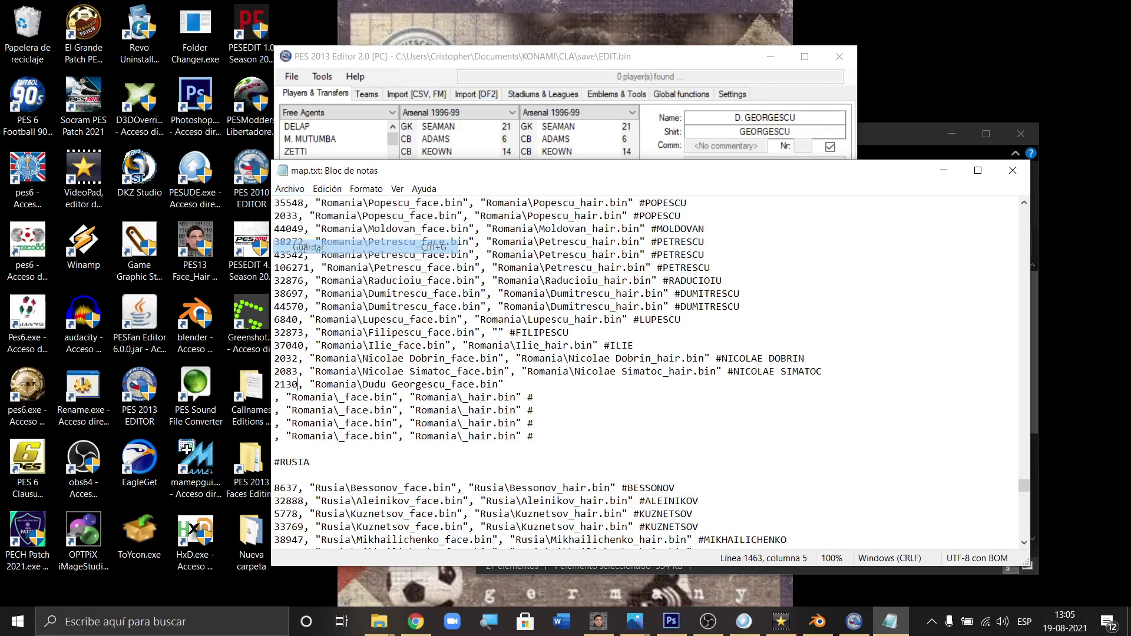
click(950, 175)
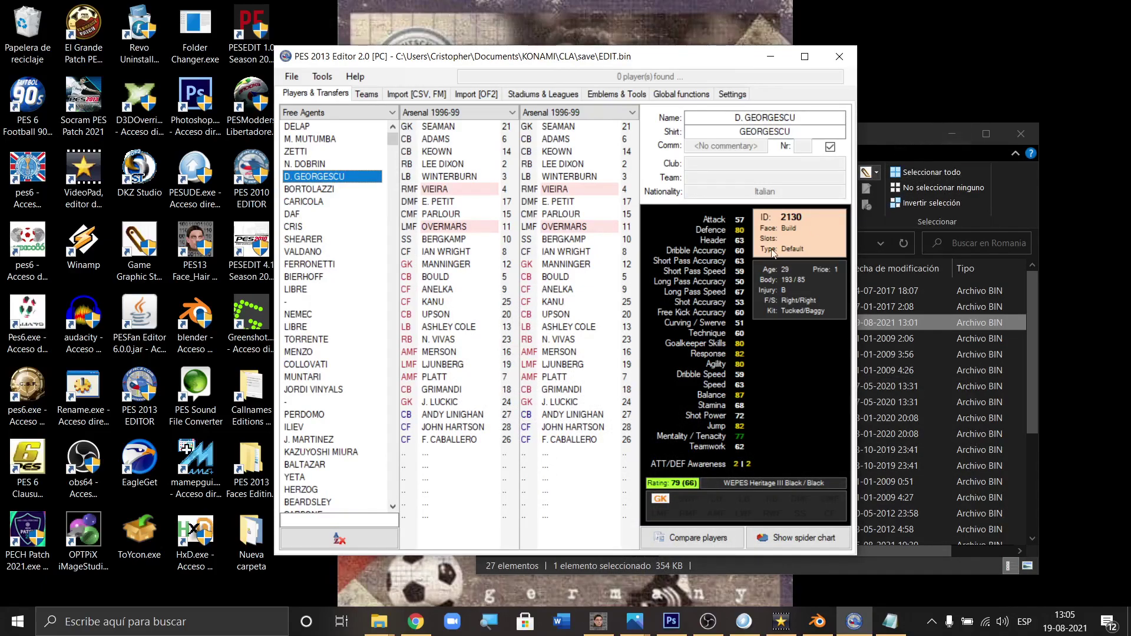
click(948, 137)
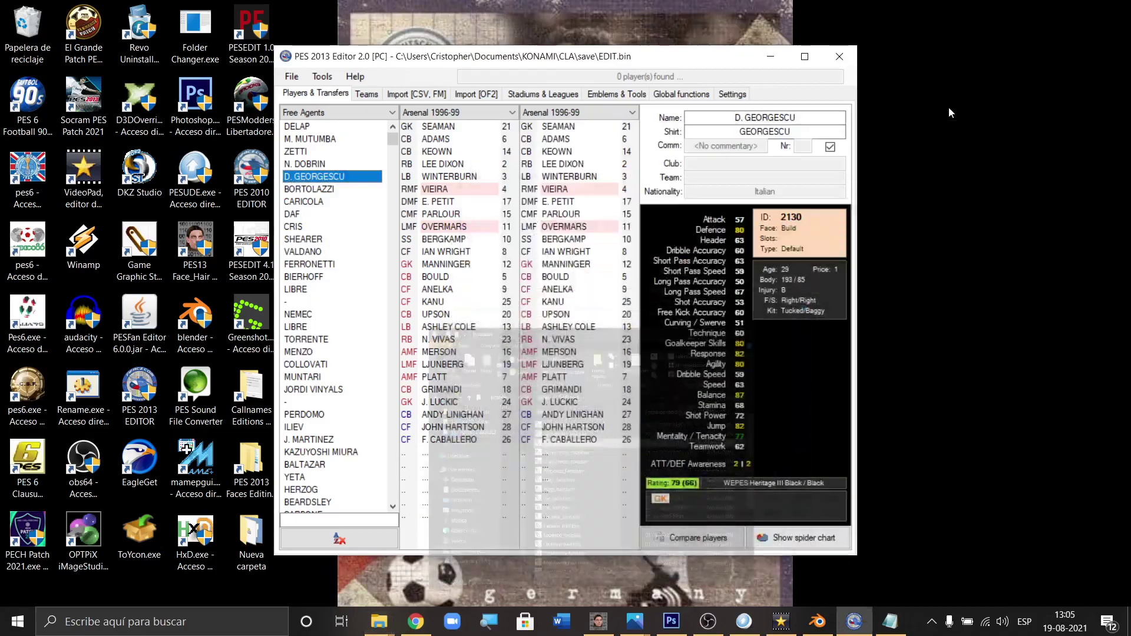
Step: Save the option file in the PES 2013 Editor, then close the editor and confirm finishing the work
right_click(949, 107)
click(987, 151)
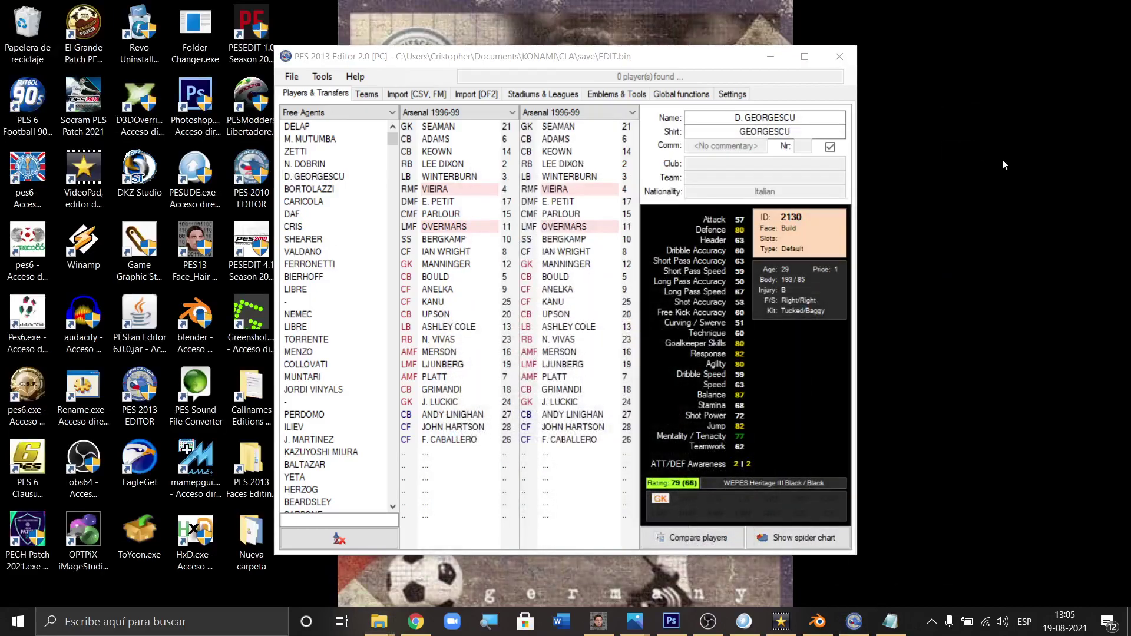
click(458, 227)
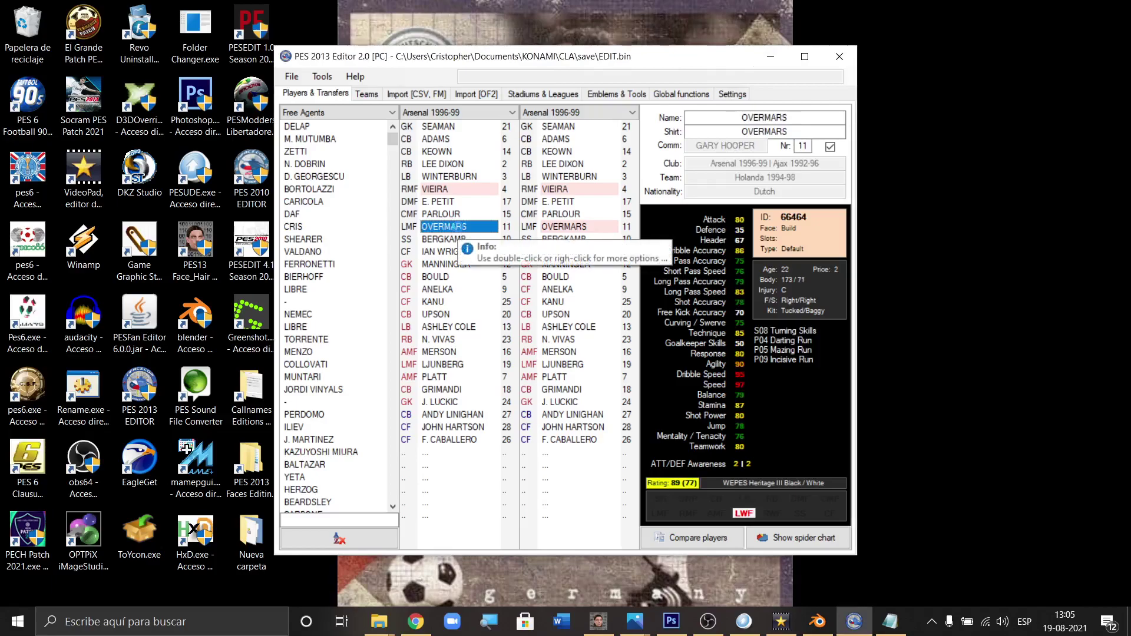
key(ctrl+s)
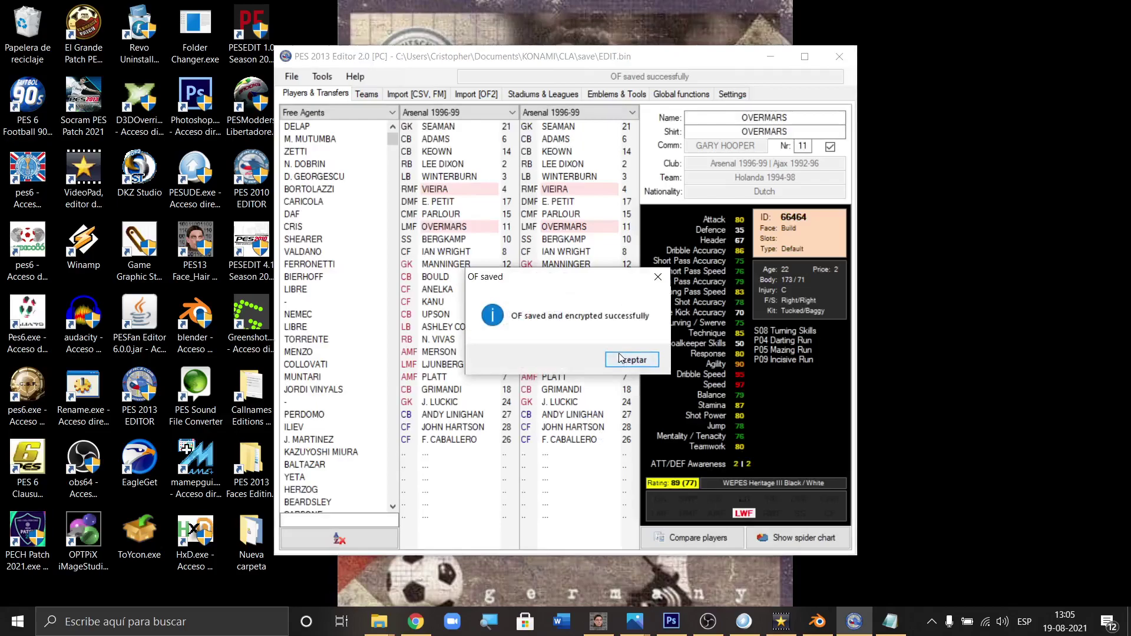
click(630, 431)
click(838, 57)
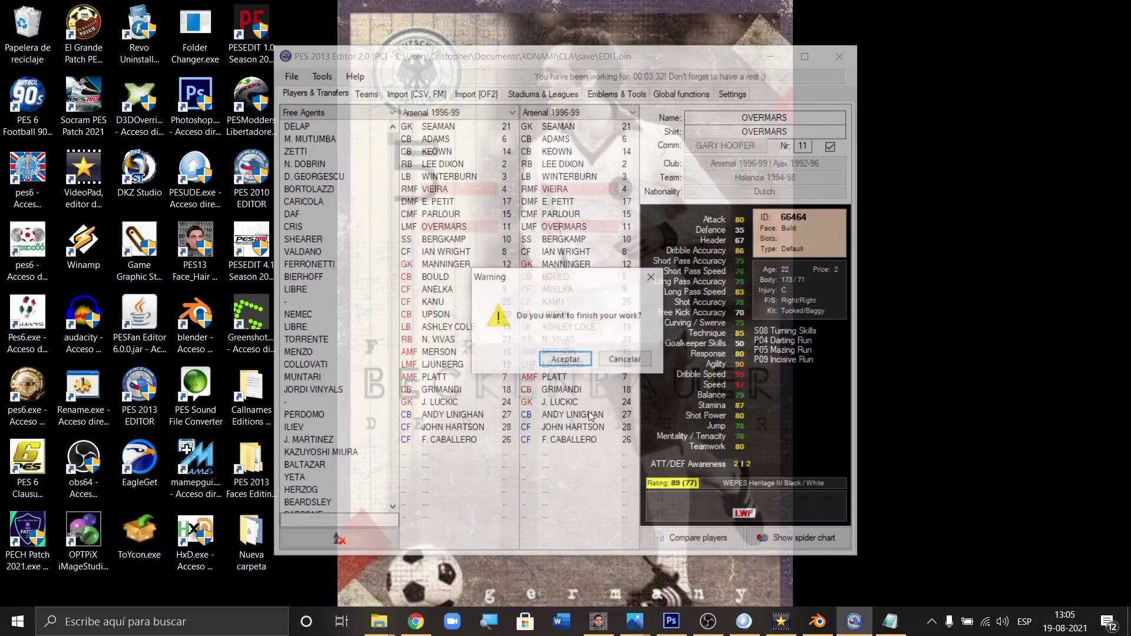
click(581, 363)
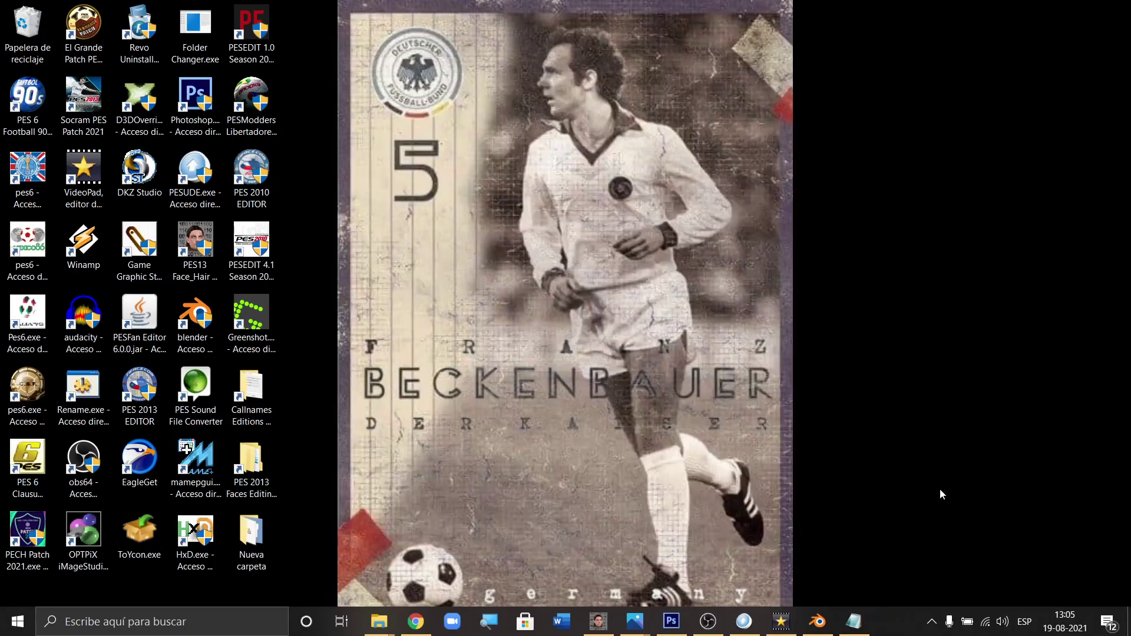
Step: Go to the El Grande Patch PES 2013 shortcut's file location, open settings.exe and accept the 960x720 windowed 4:3 display settings
double_click(86, 34)
right_click(86, 34)
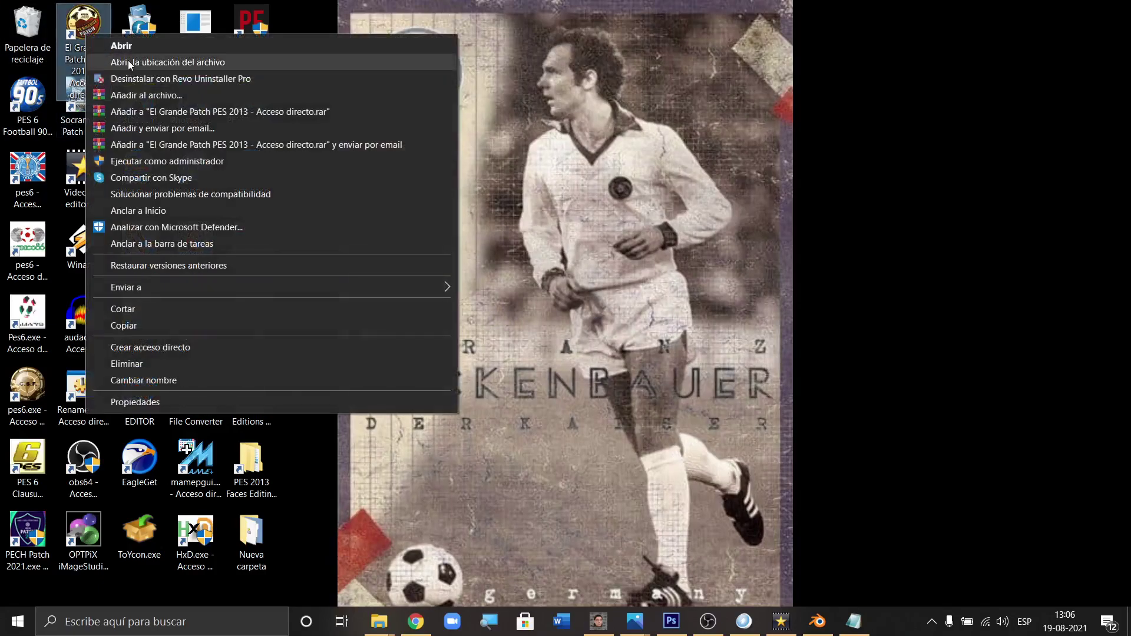
click(128, 60)
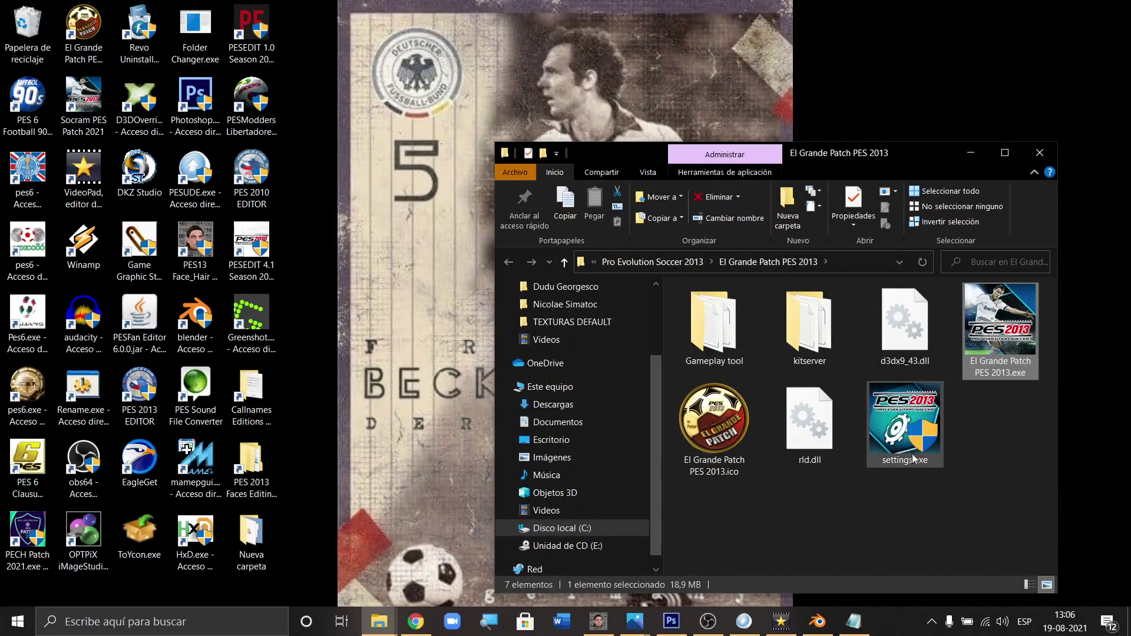
double_click(910, 435)
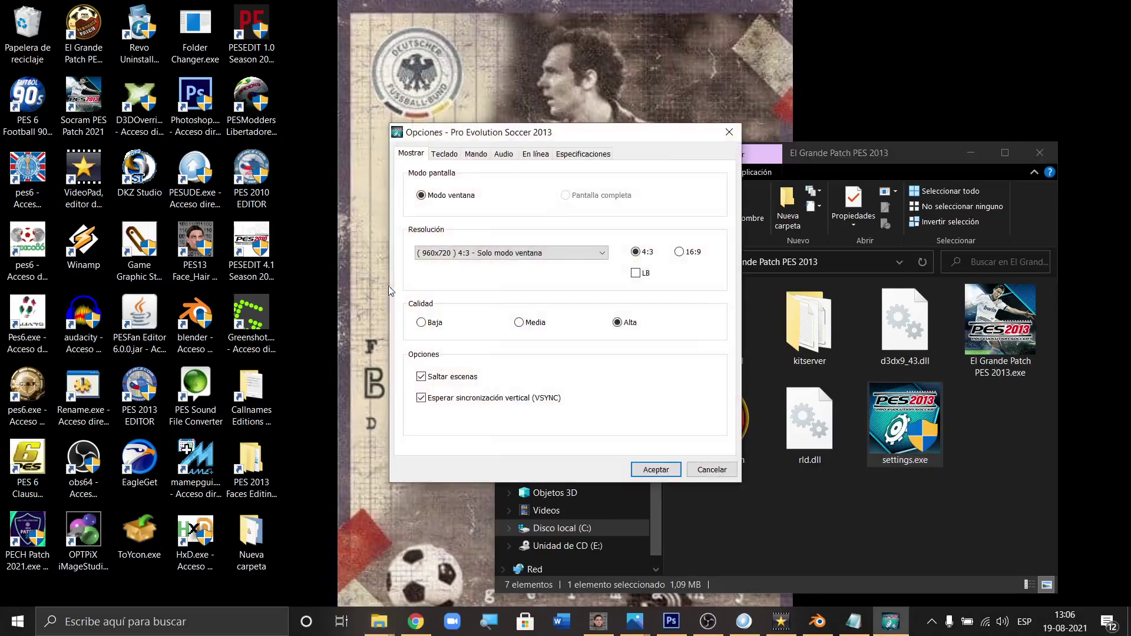
click(656, 469)
Step: Run El Grande Patch PES 2013.exe as administrator and minimize the file explorer window
click(1001, 337)
right_click(1000, 337)
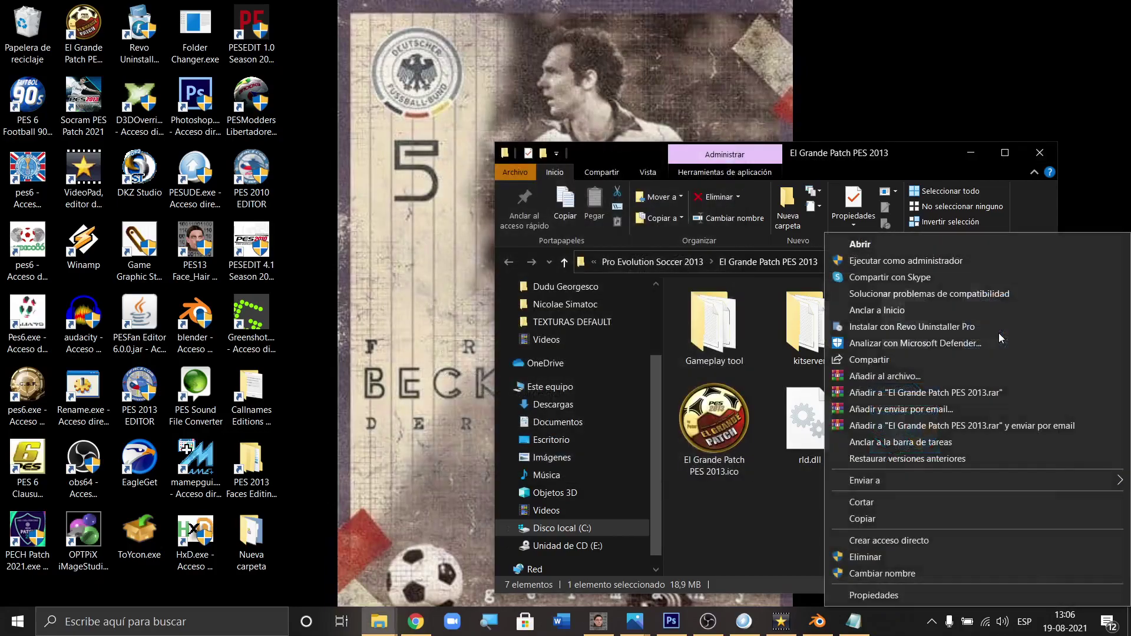
click(880, 262)
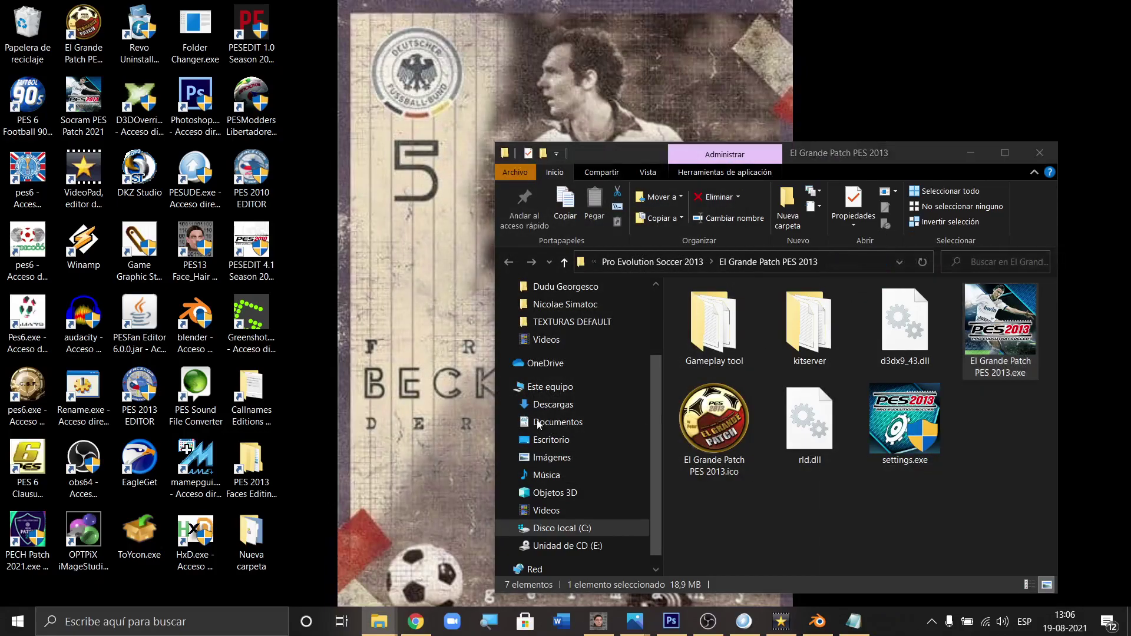
click(973, 155)
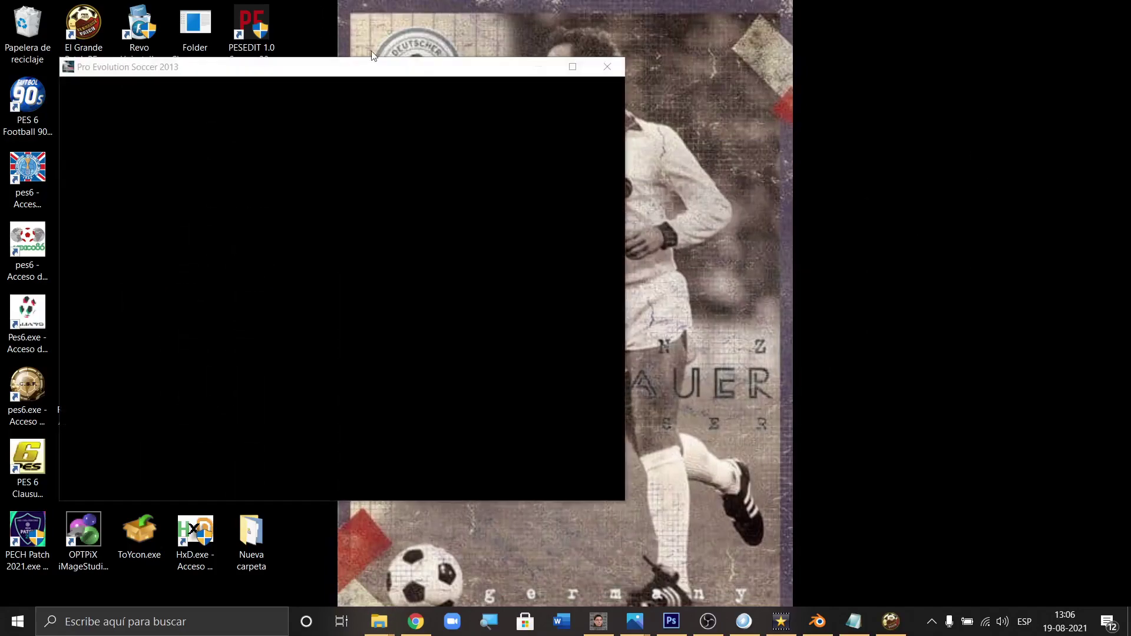
right_click(465, 27)
click(504, 74)
right_click(849, 104)
click(888, 149)
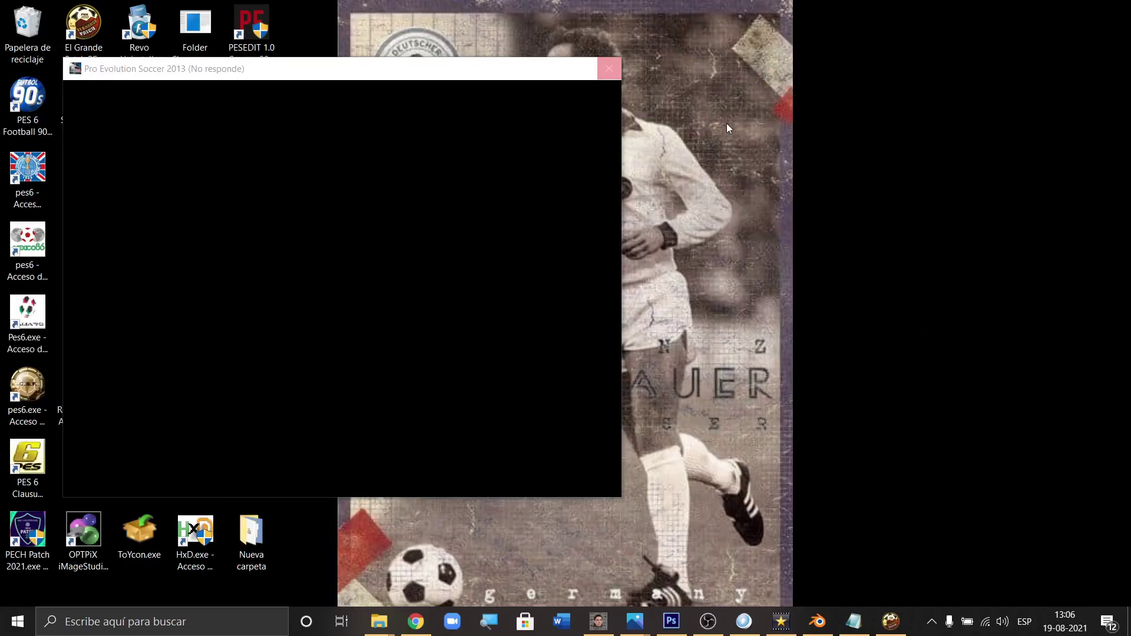
right_click(701, 32)
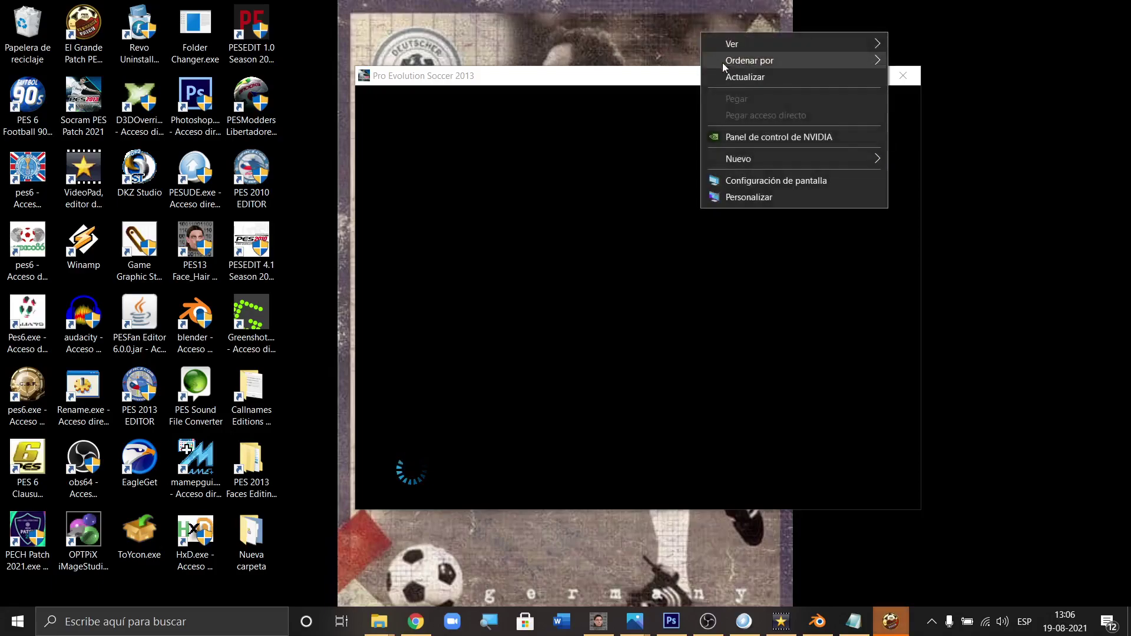
click(731, 76)
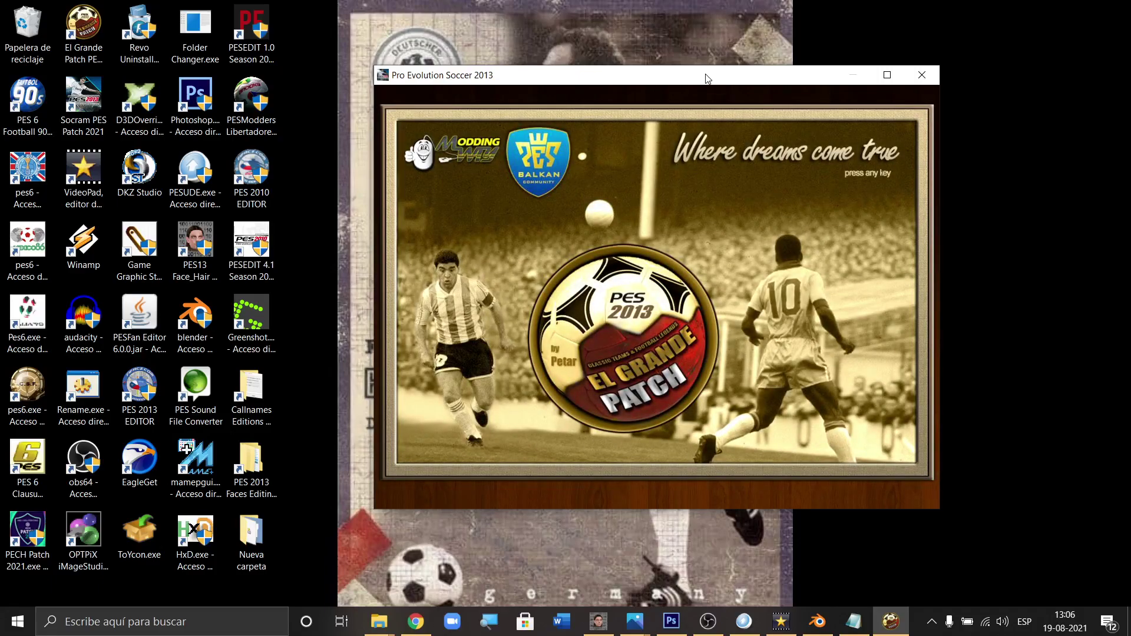
Step: Pass the game's title screen and lower the Pro Evolution Soccer 2013 volume to zero in the Windows volume mixer
key(Return)
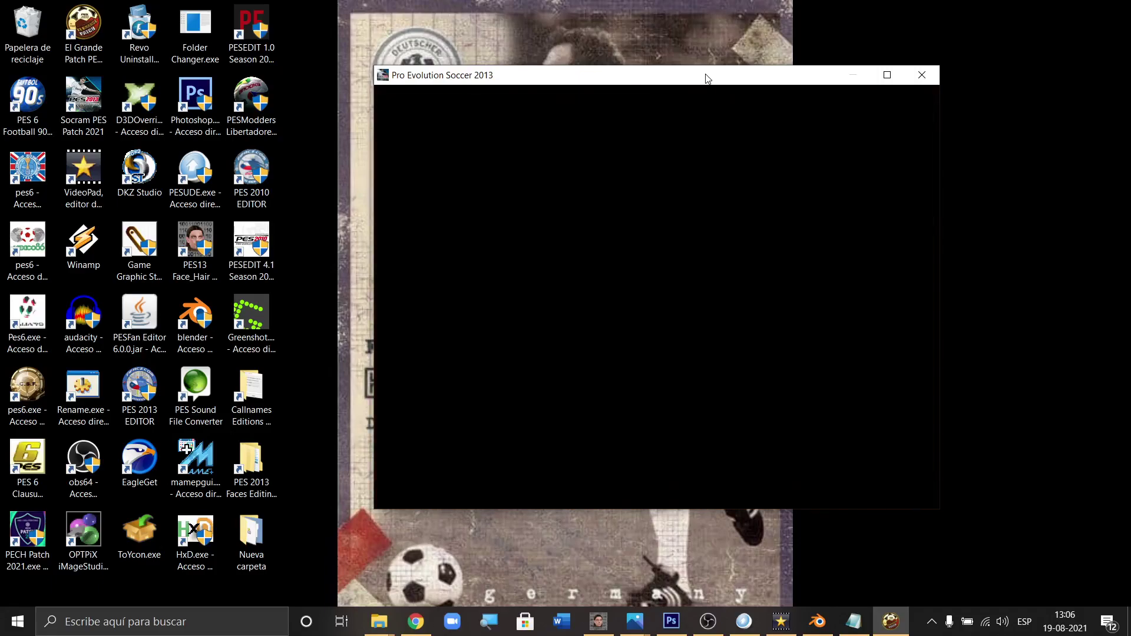
click(1000, 625)
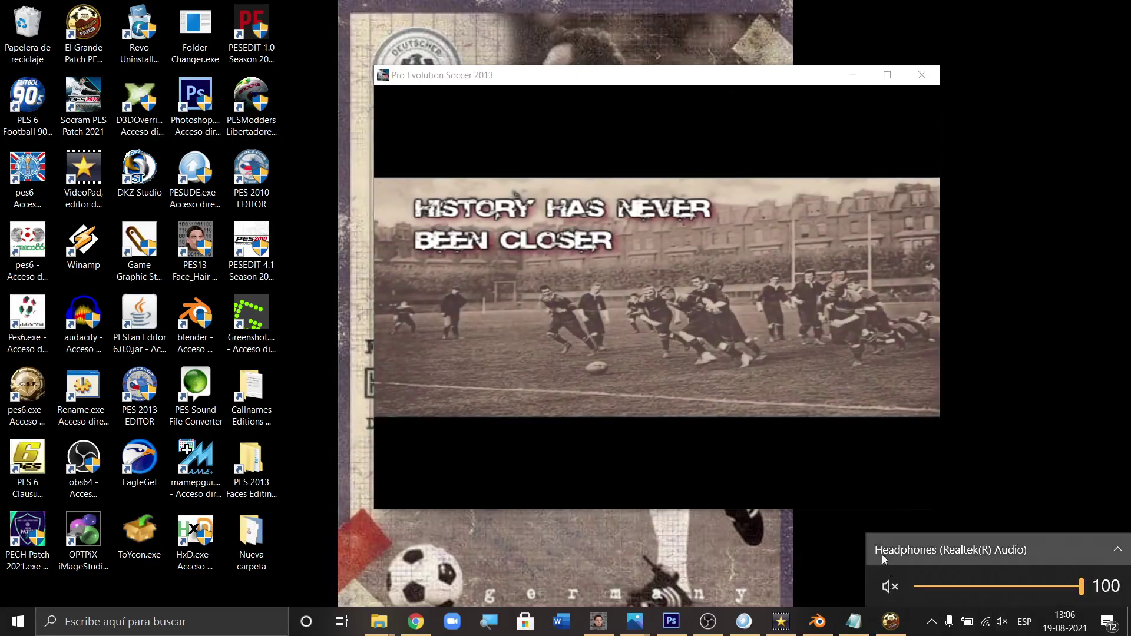
click(1003, 628)
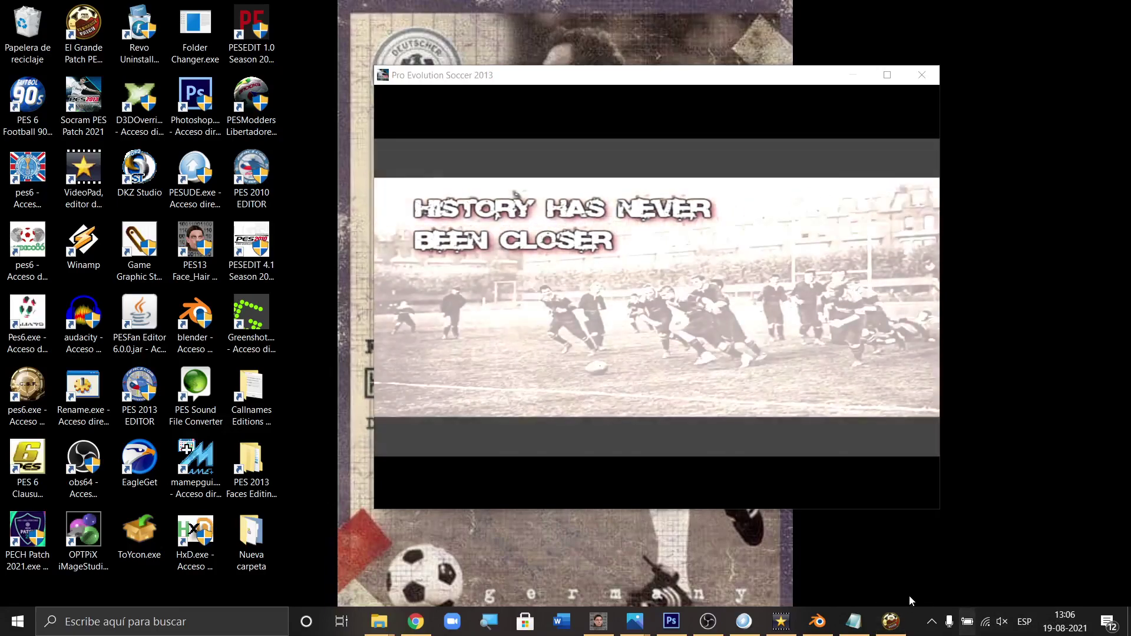
click(891, 586)
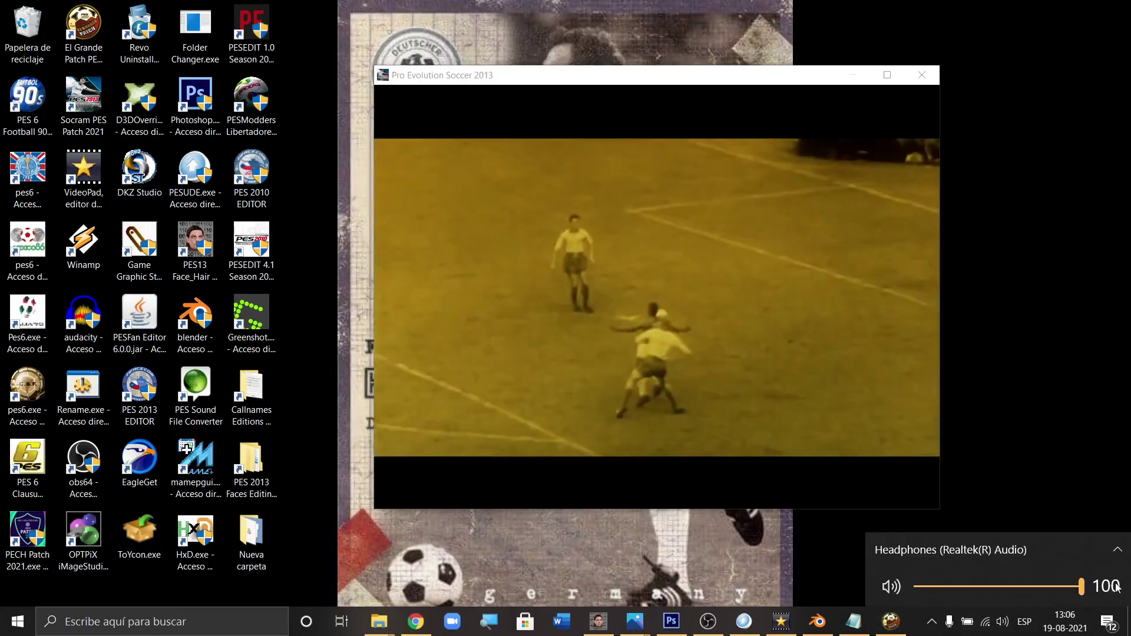
right_click(1002, 621)
click(983, 530)
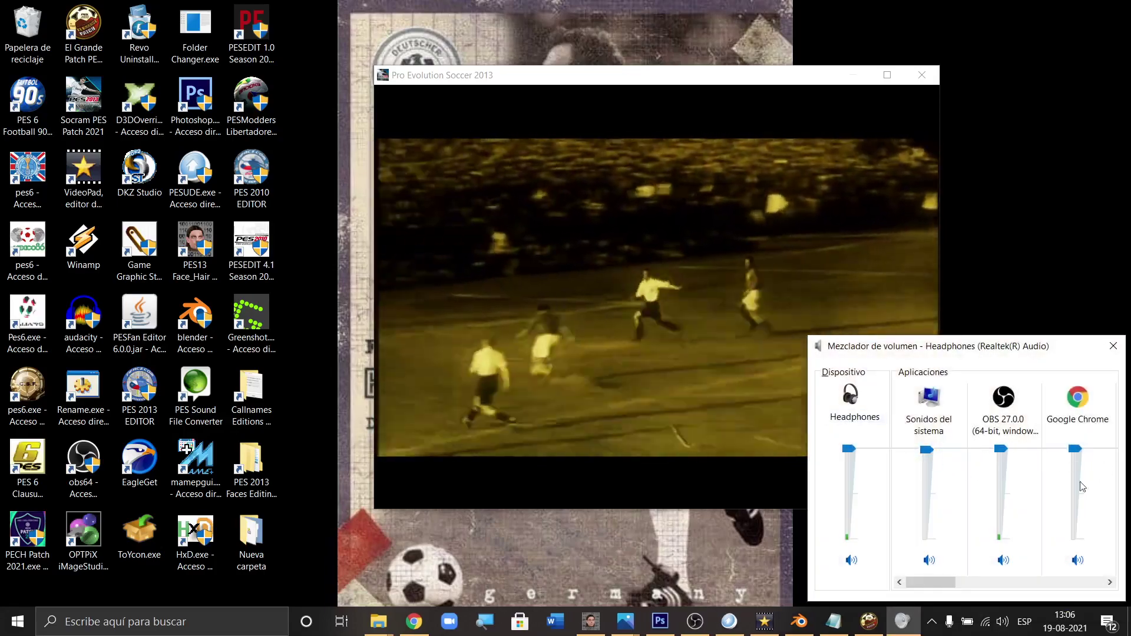
drag(949, 583, 1081, 583)
drag(1076, 449, 1080, 563)
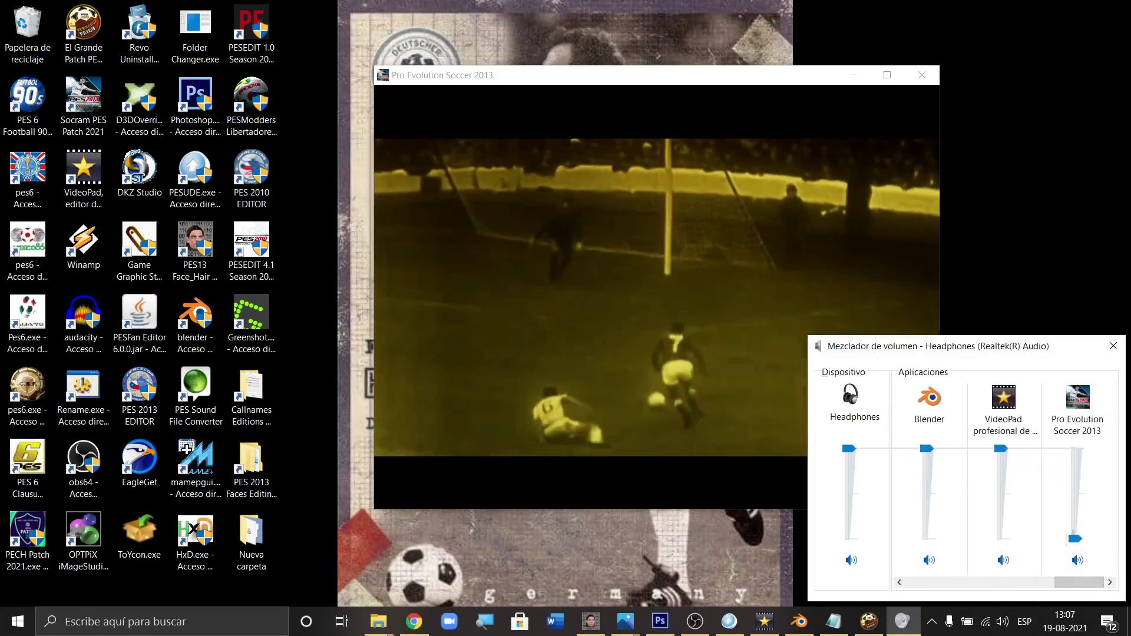
click(884, 413)
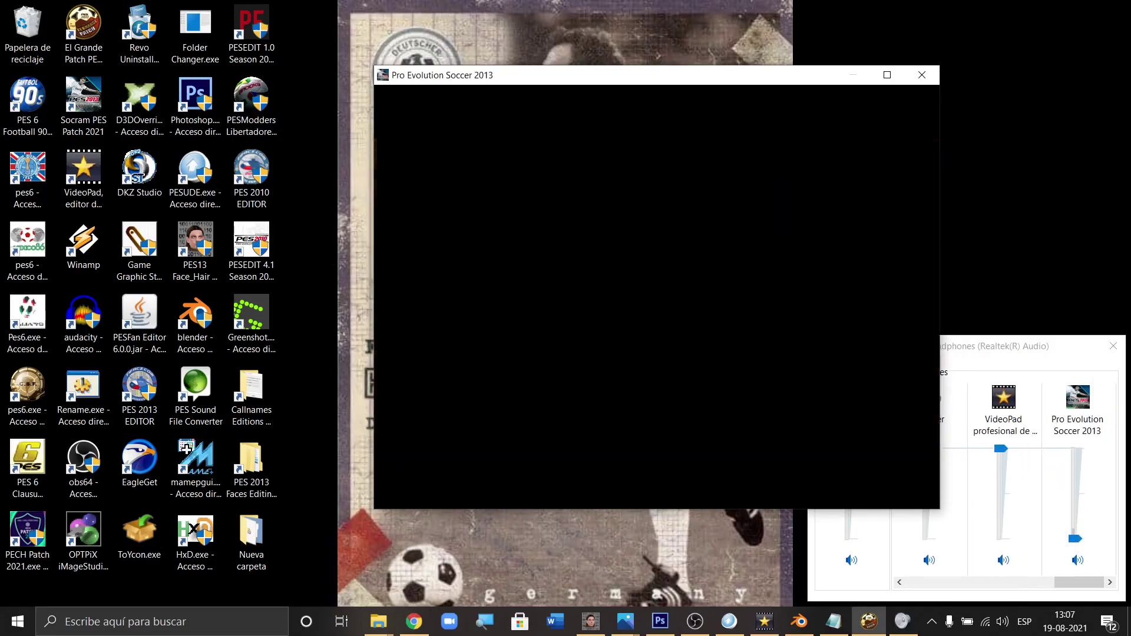
click(1114, 346)
Step: Skip the intro video and start-up screens and enter the game's player editing mode
key(Return)
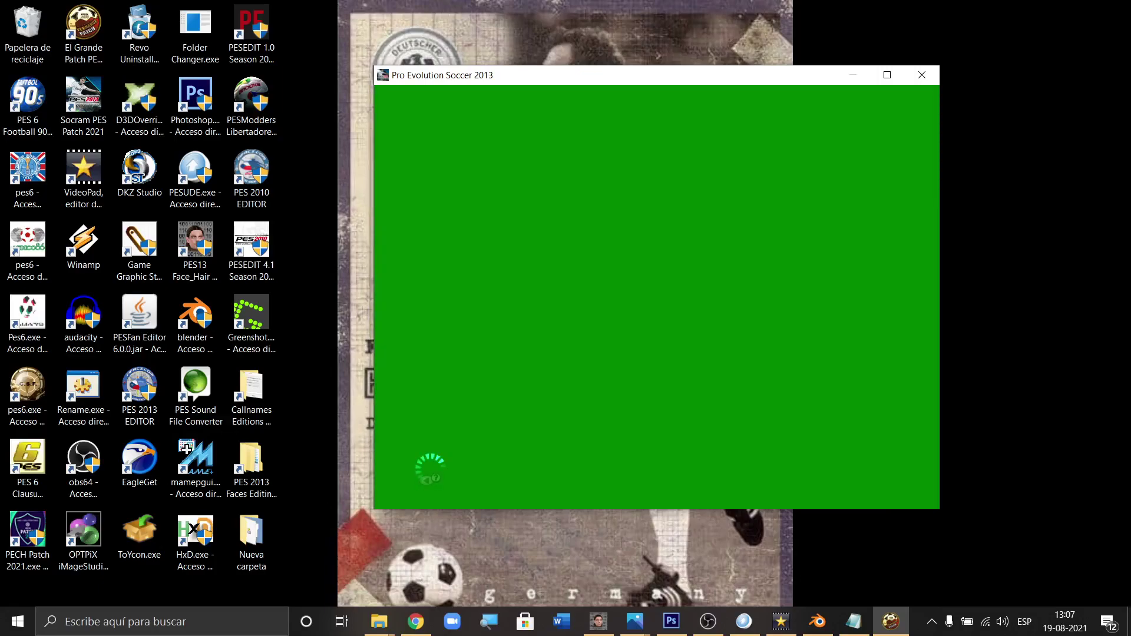
key(Return)
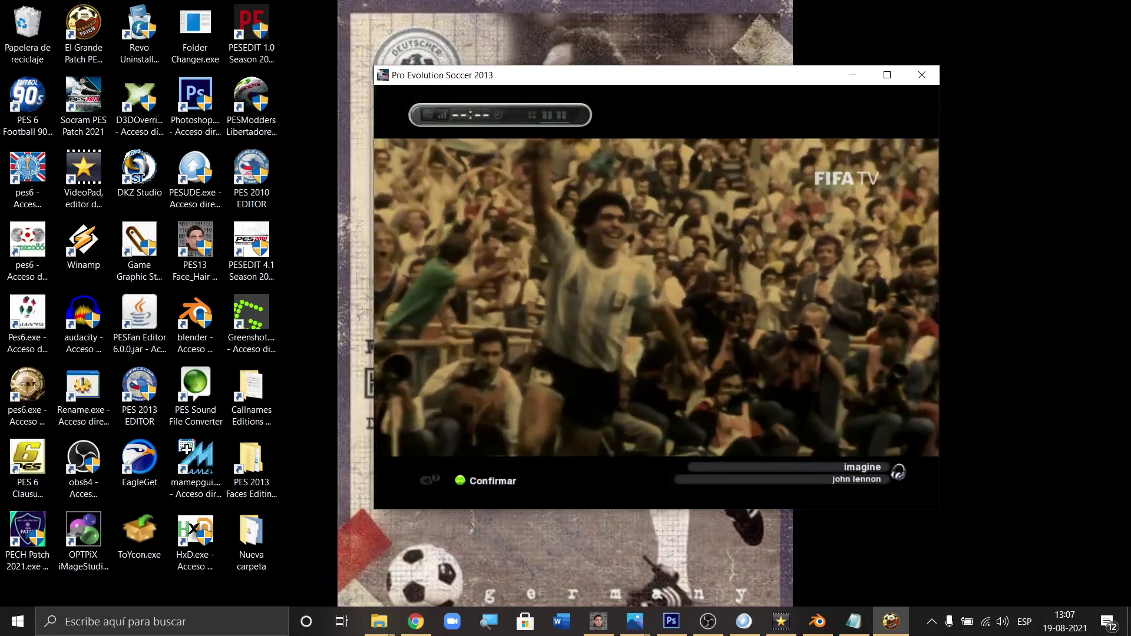
key(Return)
key(Return)
key(Down)
key(Return)
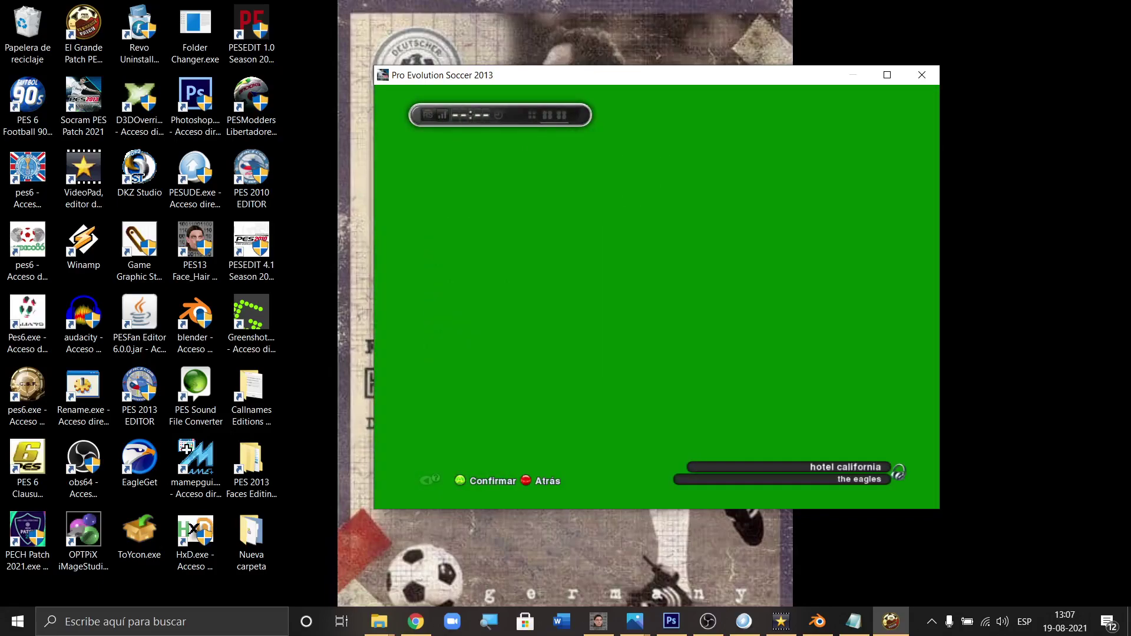
Step: Browse the league selection to Otros and highlight the LIBRE group of free players
key(Right)
key(Right)
key(Right)
key(Right)
key(Right)
key(Right)
key(Right)
key(Right)
key(Right)
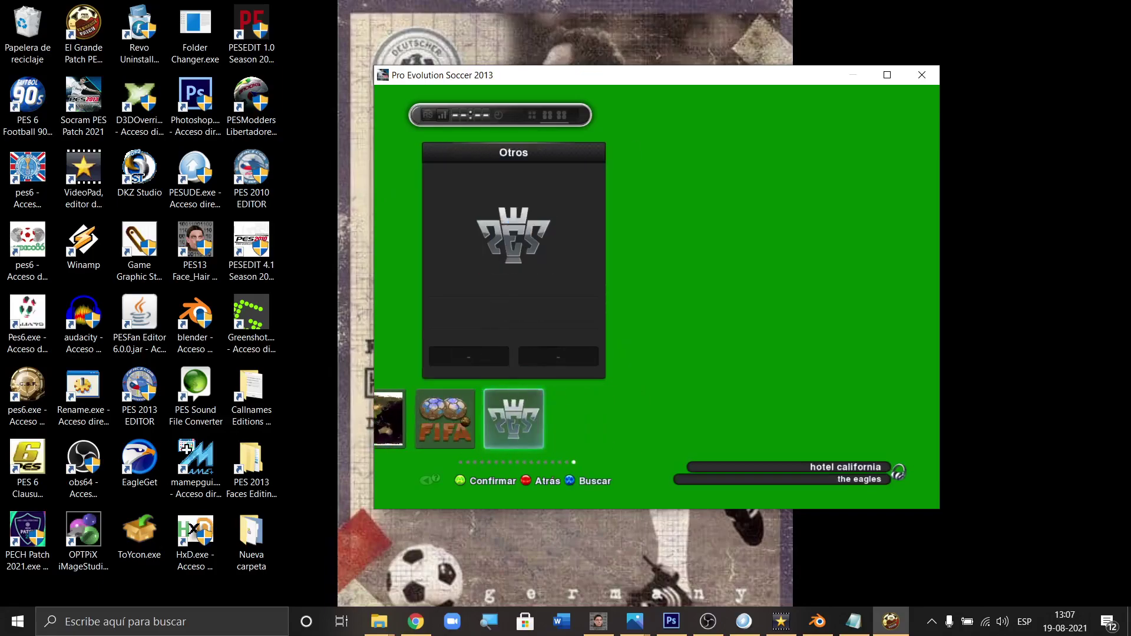
key(Right)
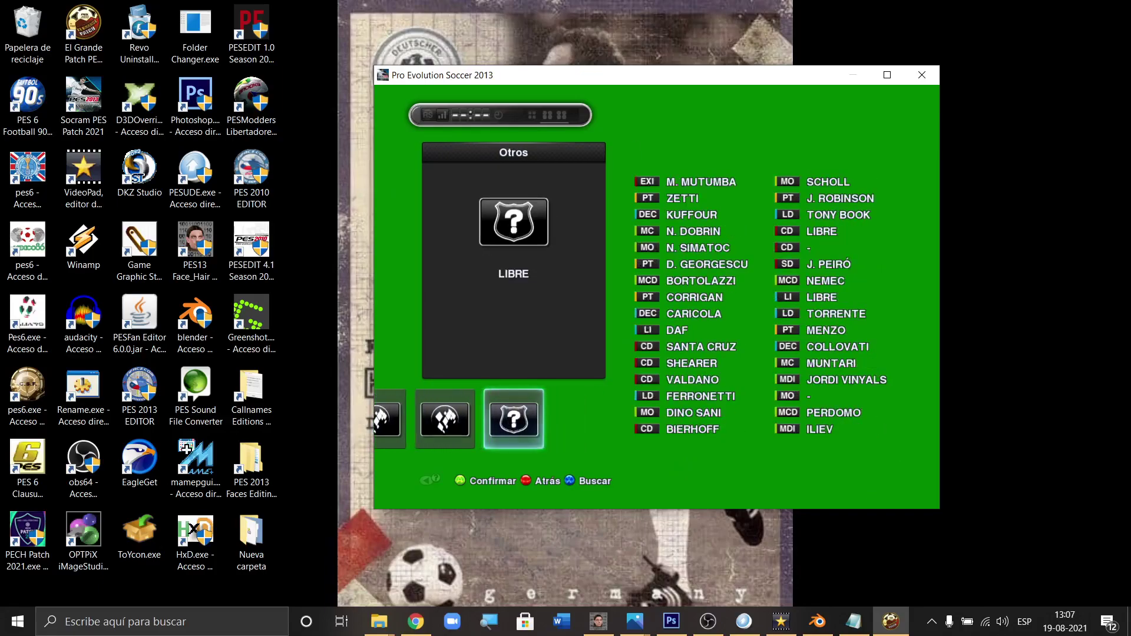
key(Return)
key(Down)
key(Down)
key(Down)
key(Down)
key(Down)
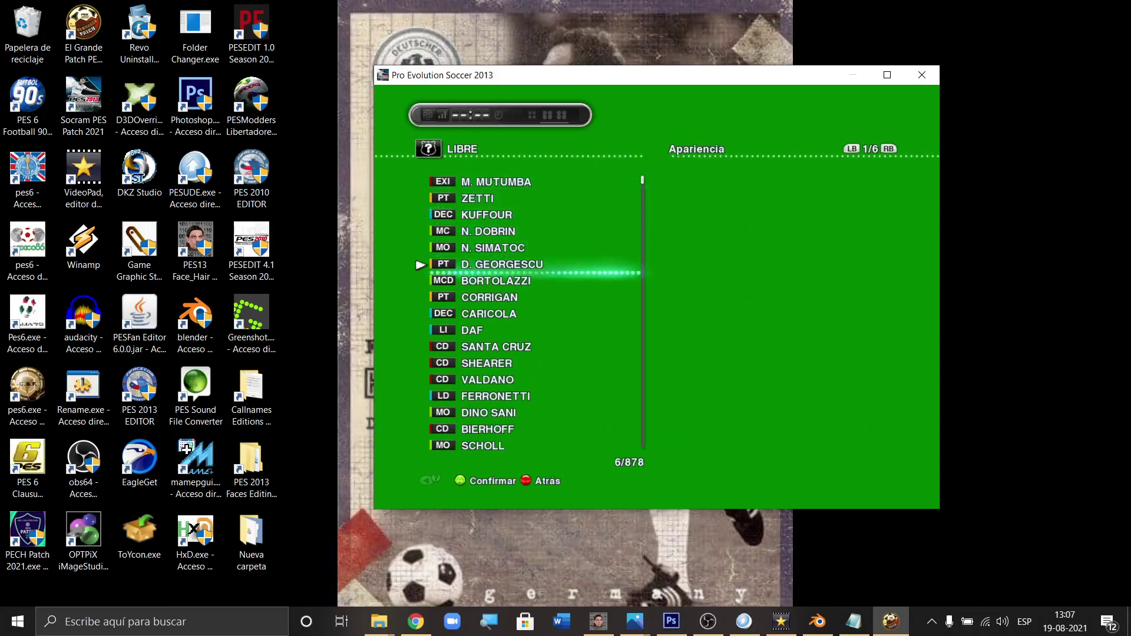
key(Return)
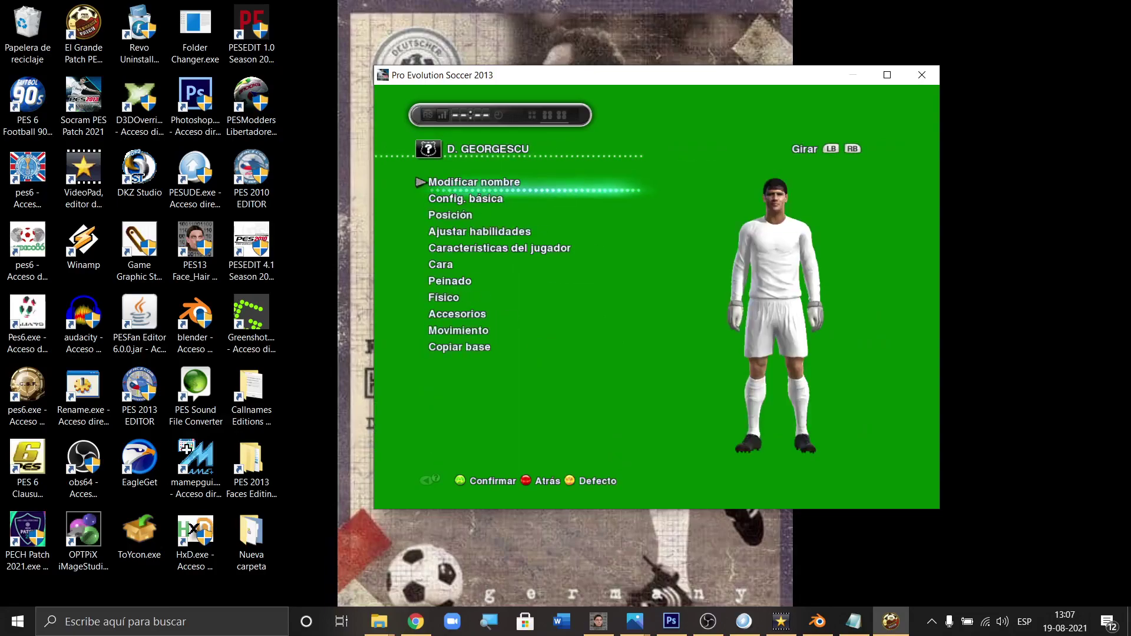
Step: Open D. GEORGESCU's Peinado settings and set the hairstyle to Rapado
key(Down)
key(Down)
key(Down)
key(Down)
key(Down)
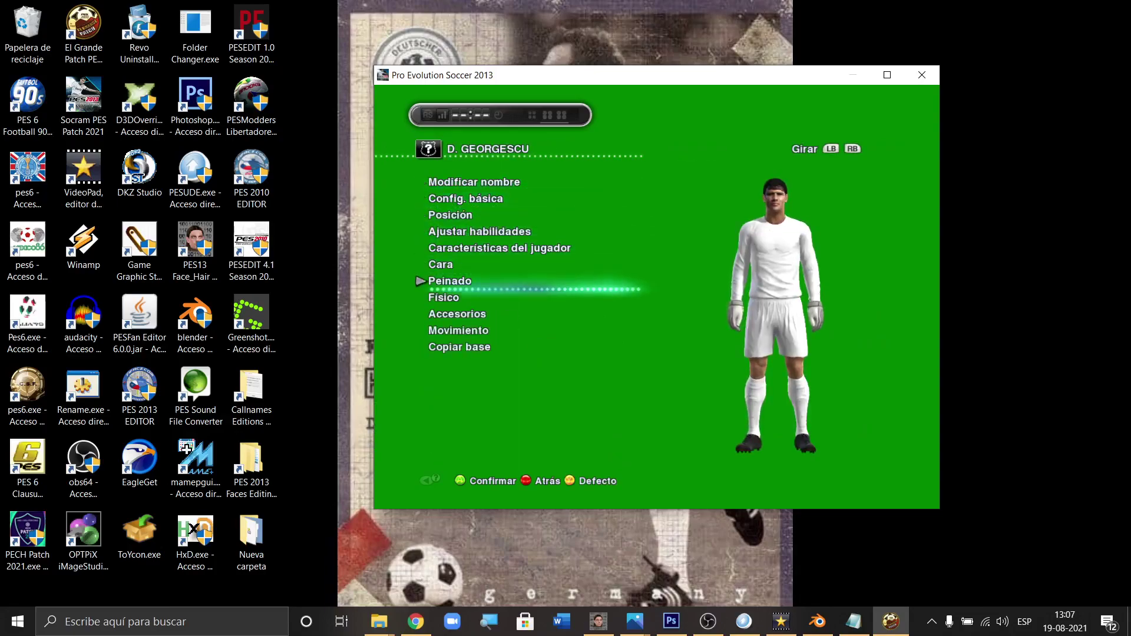
key(Return)
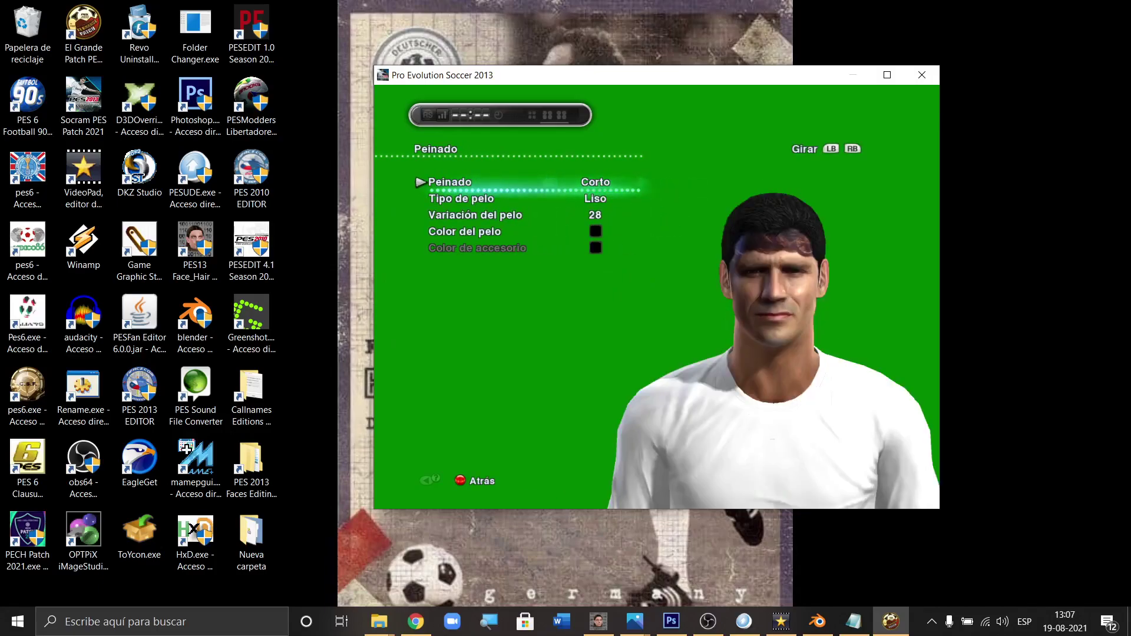
key(Right)
key(Right)
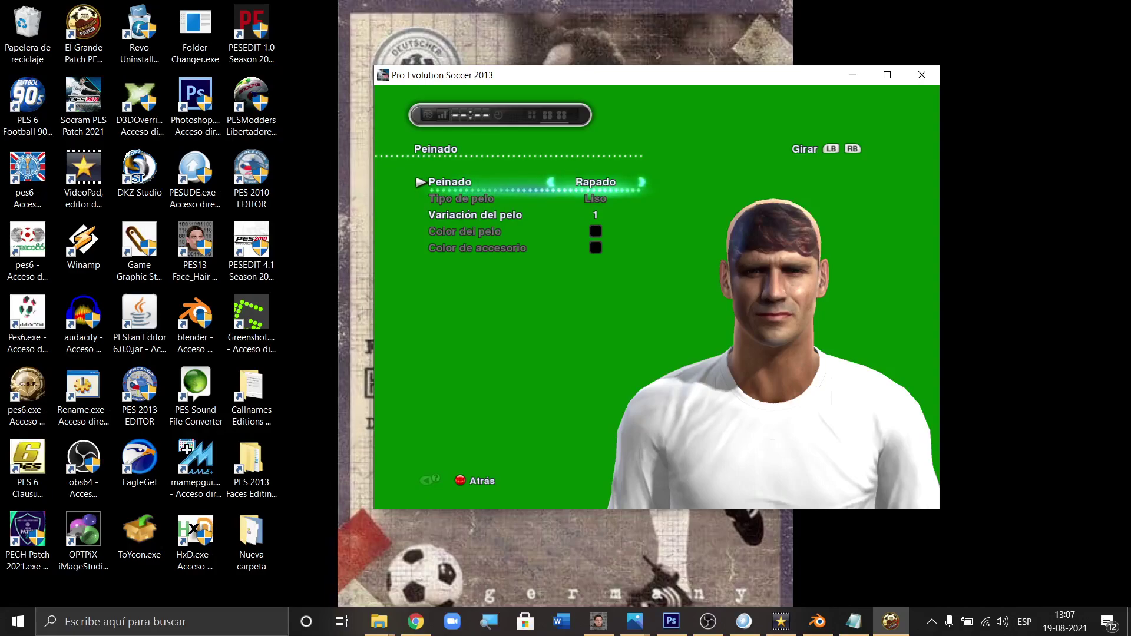
Step: Leave the Peinado settings and open the Base settings of D. GEORGESCU's face complexion
key(Escape)
key(Up)
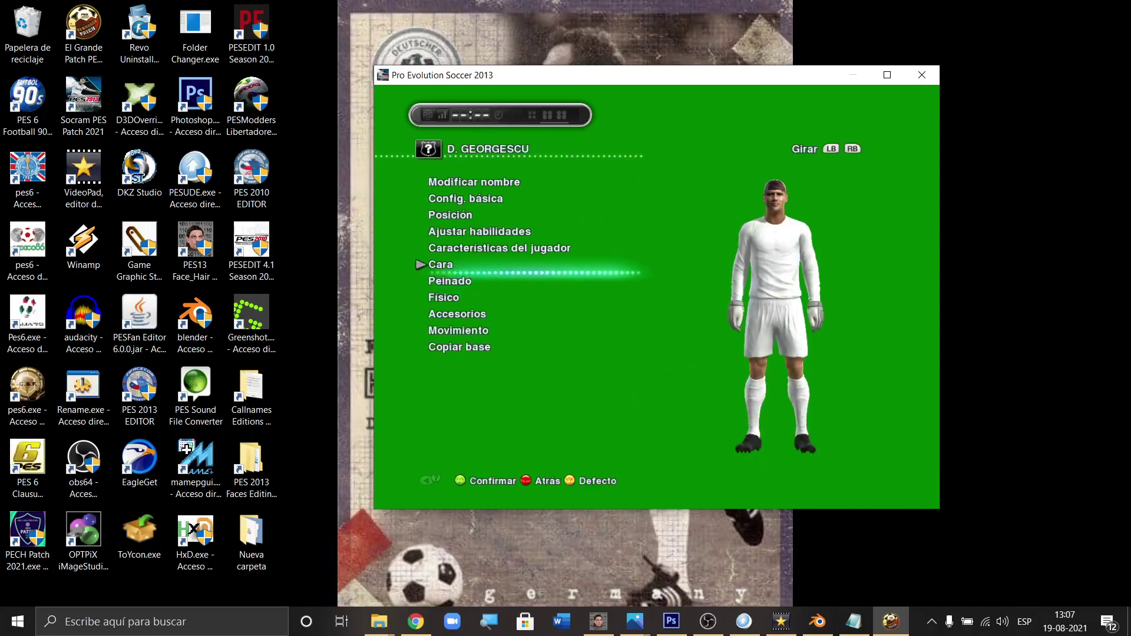
key(Return)
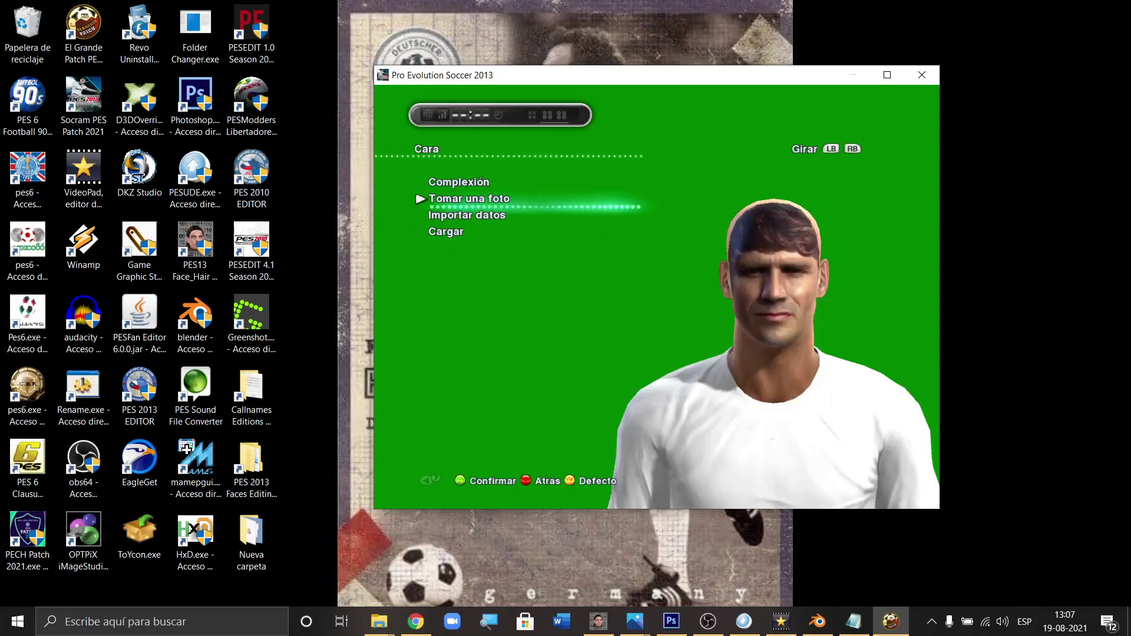
key(Up)
key(Return)
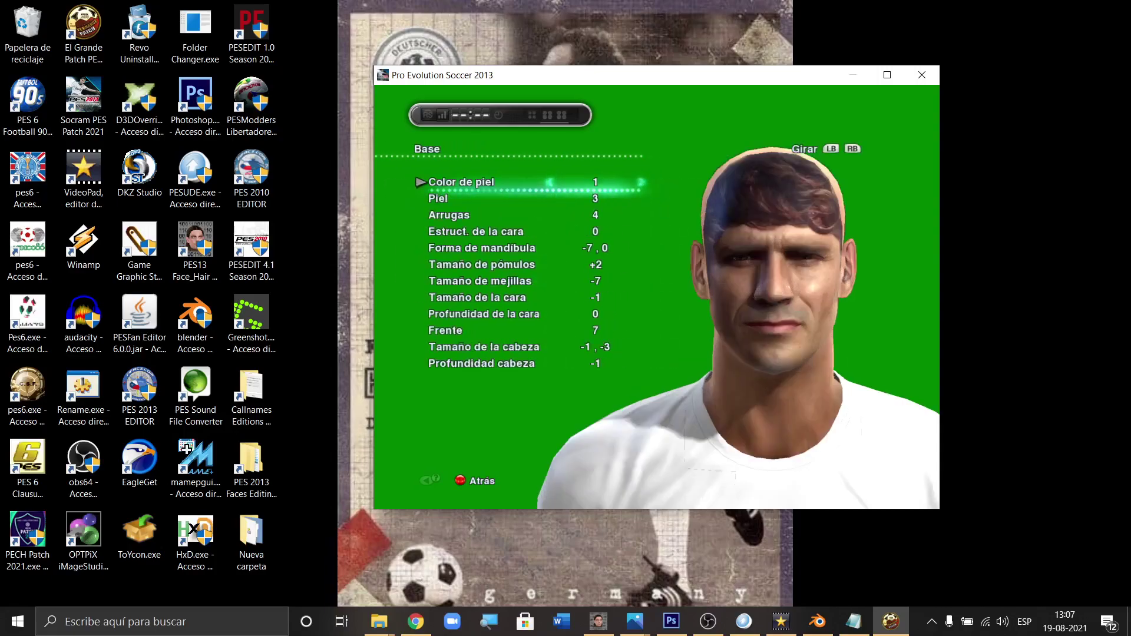
Step: Rotate the player's head to examine the face and hair texture from the front and both sides
key(q)
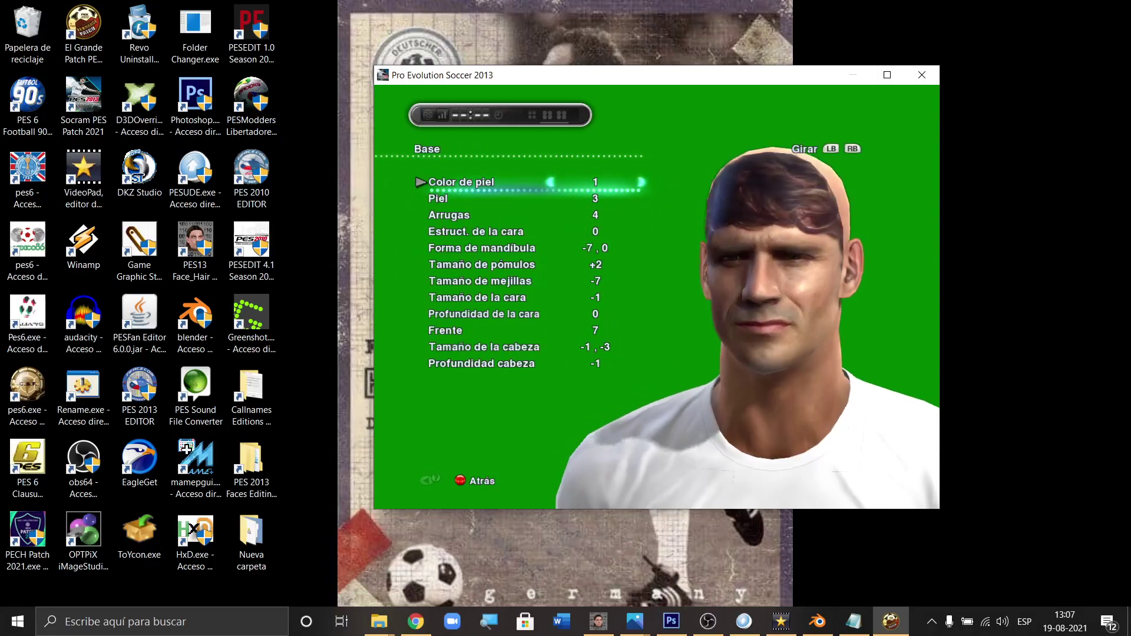
key(q)
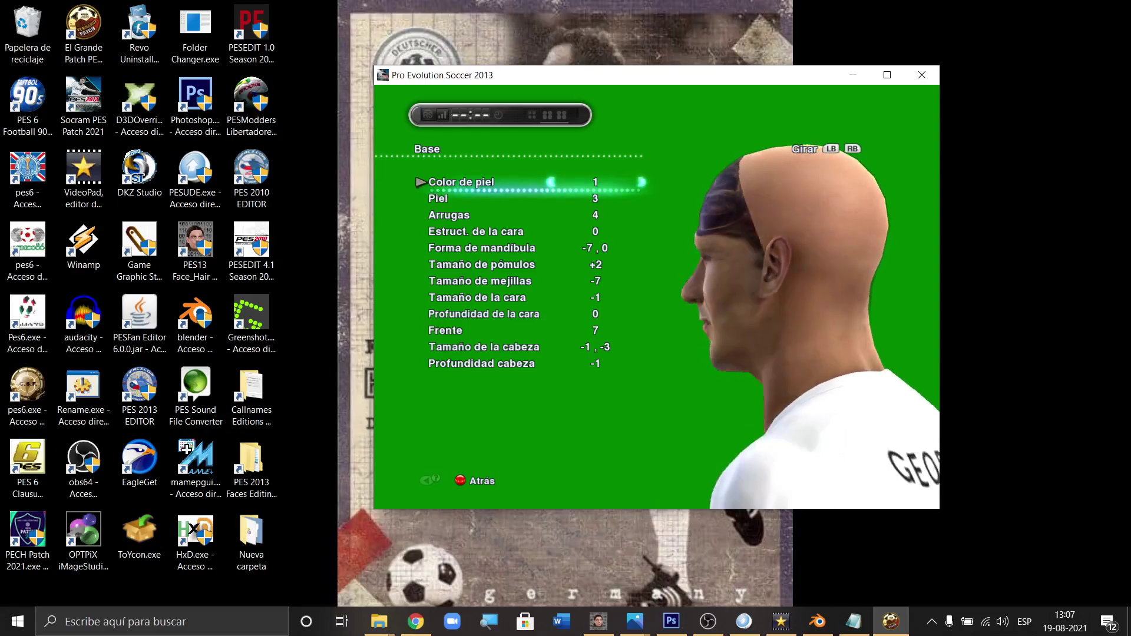
key(q)
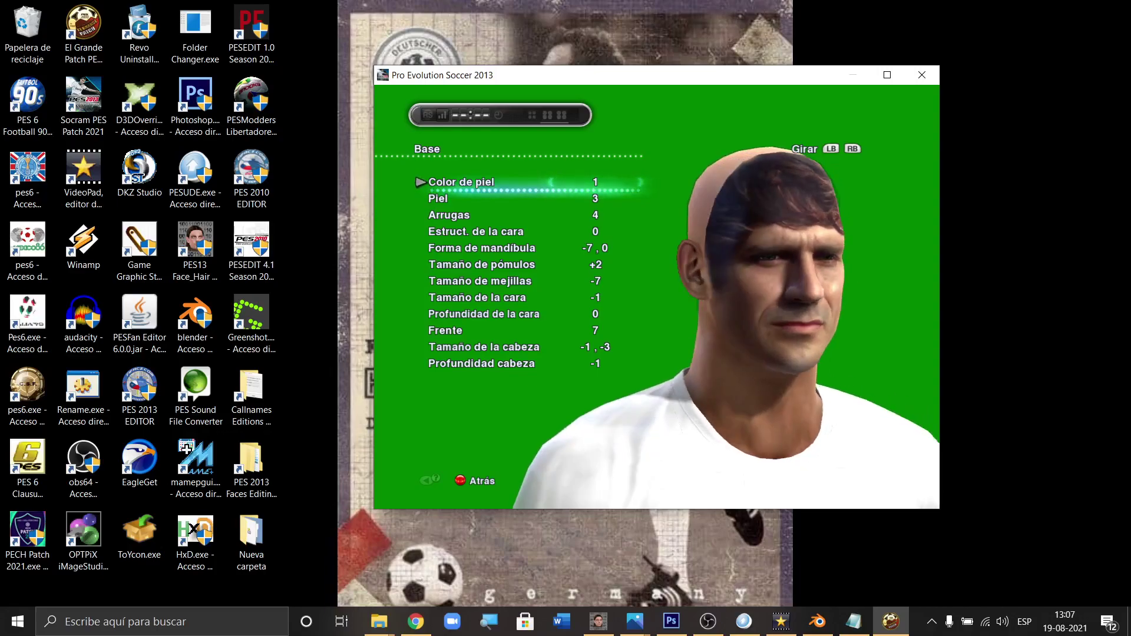
key(q)
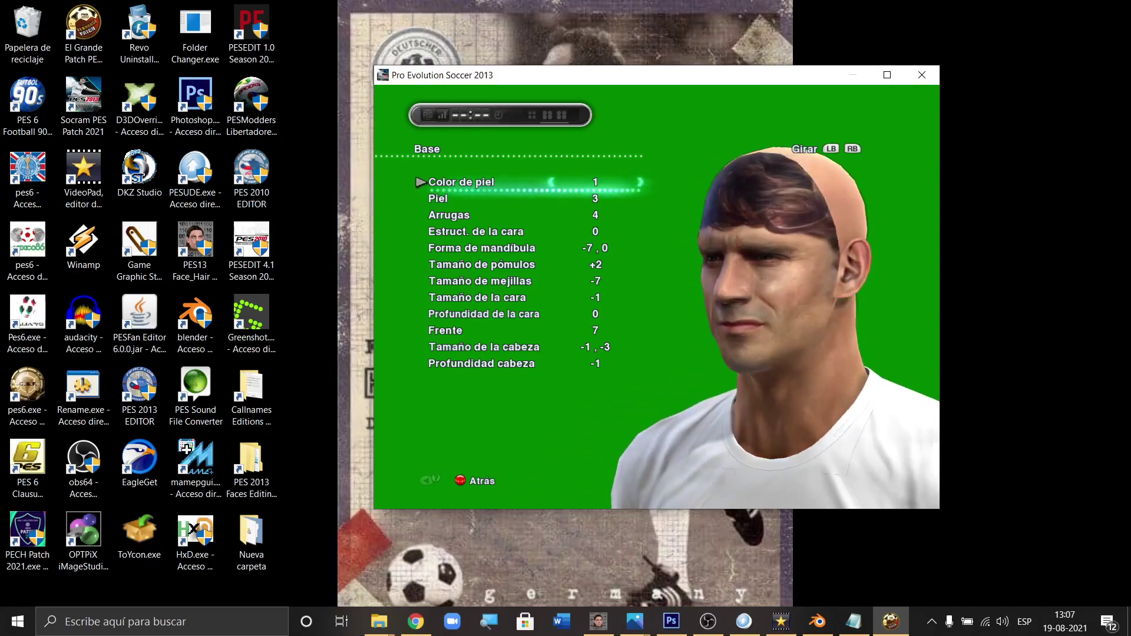
key(e)
key(q)
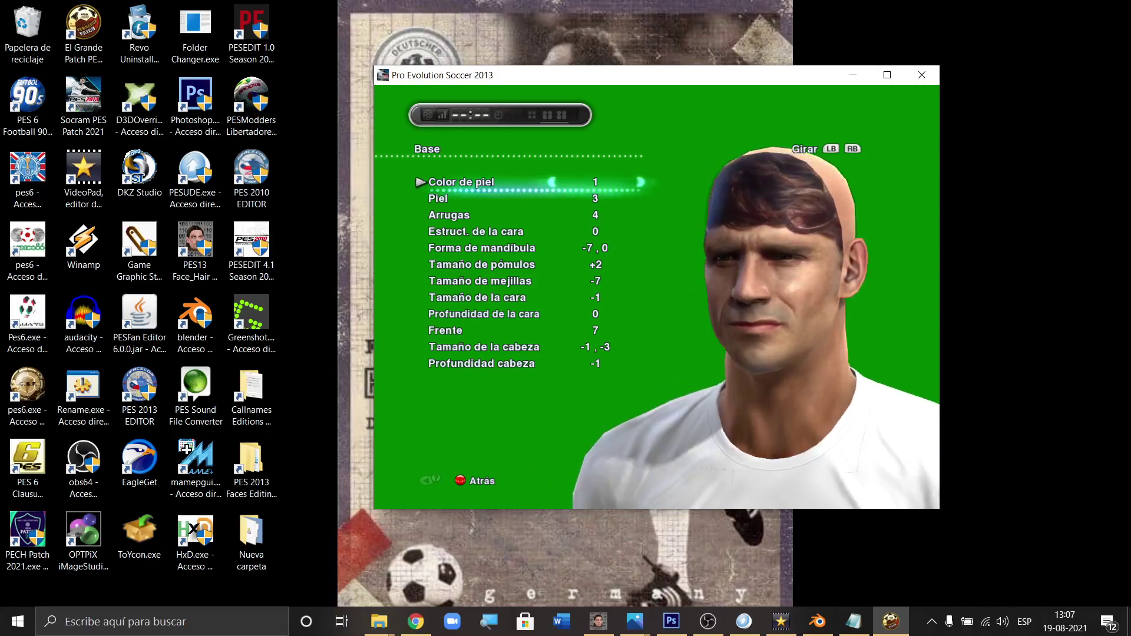
key(e)
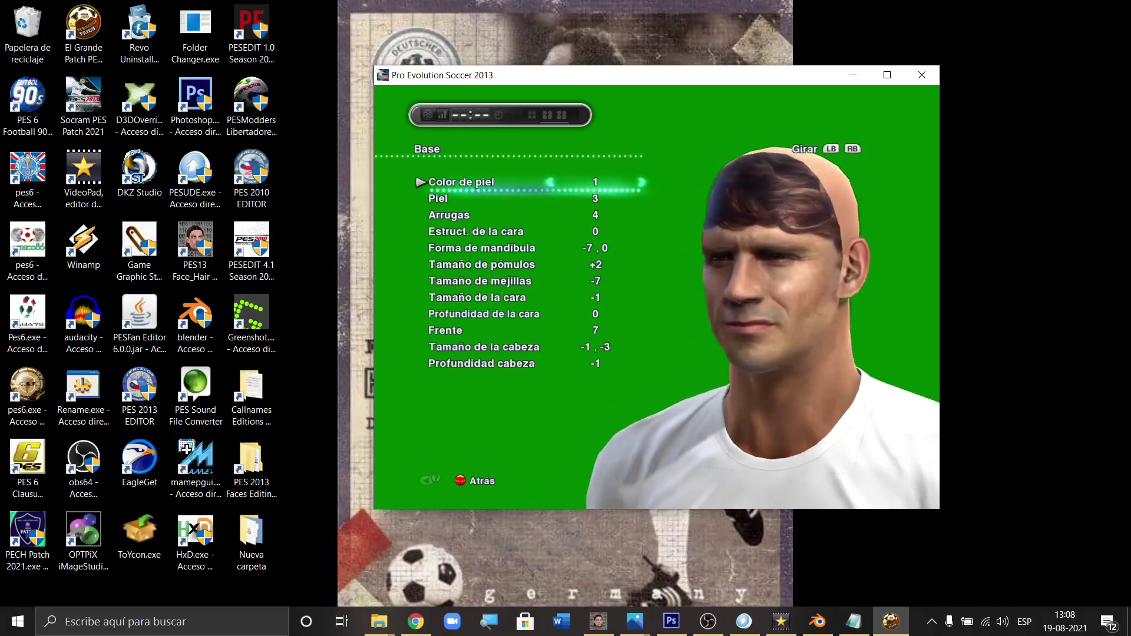
key(q)
key(e)
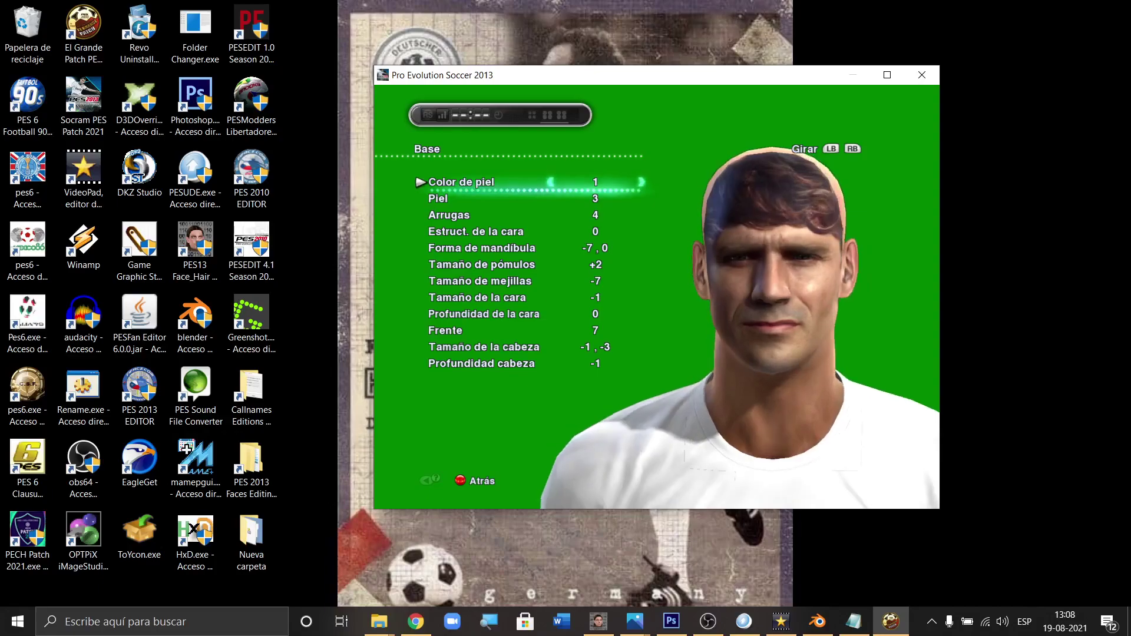
key(Return)
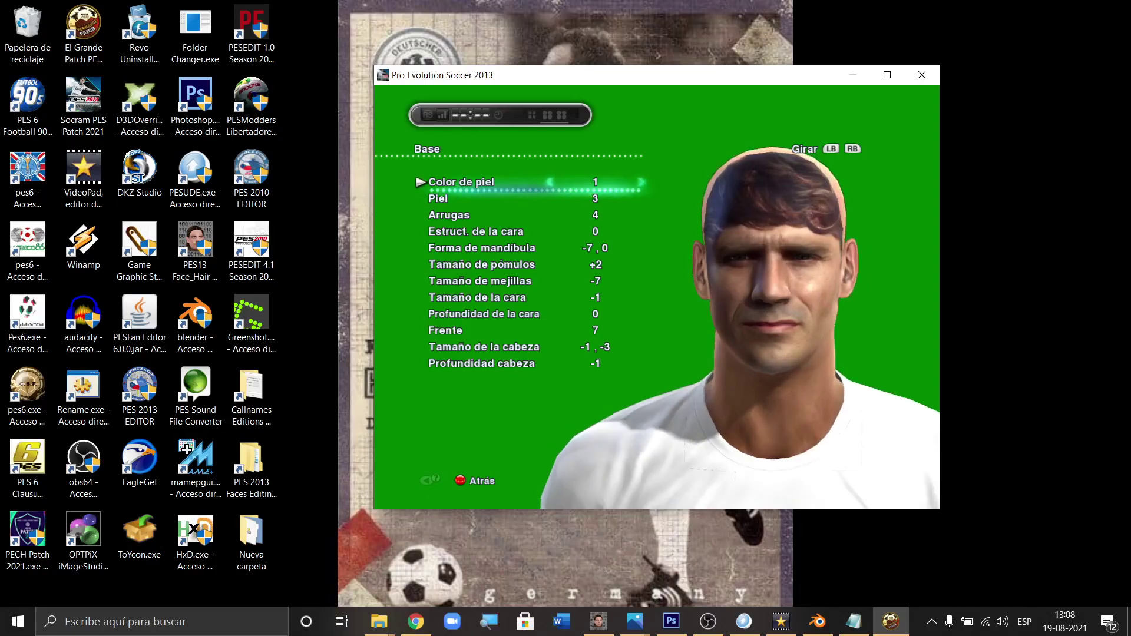
Step: Set Tamaño de la cabeza to 0 width and 0 length, and return to the Complexion list
key(Up)
key(Up)
key(Return)
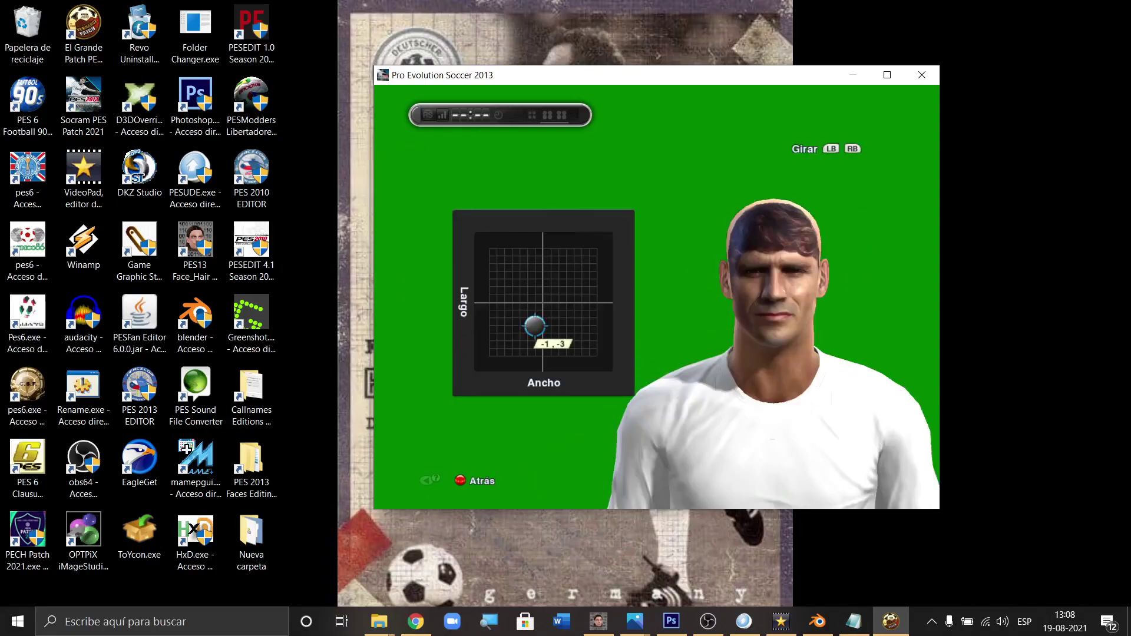
key(Up)
key(Up)
key(Up)
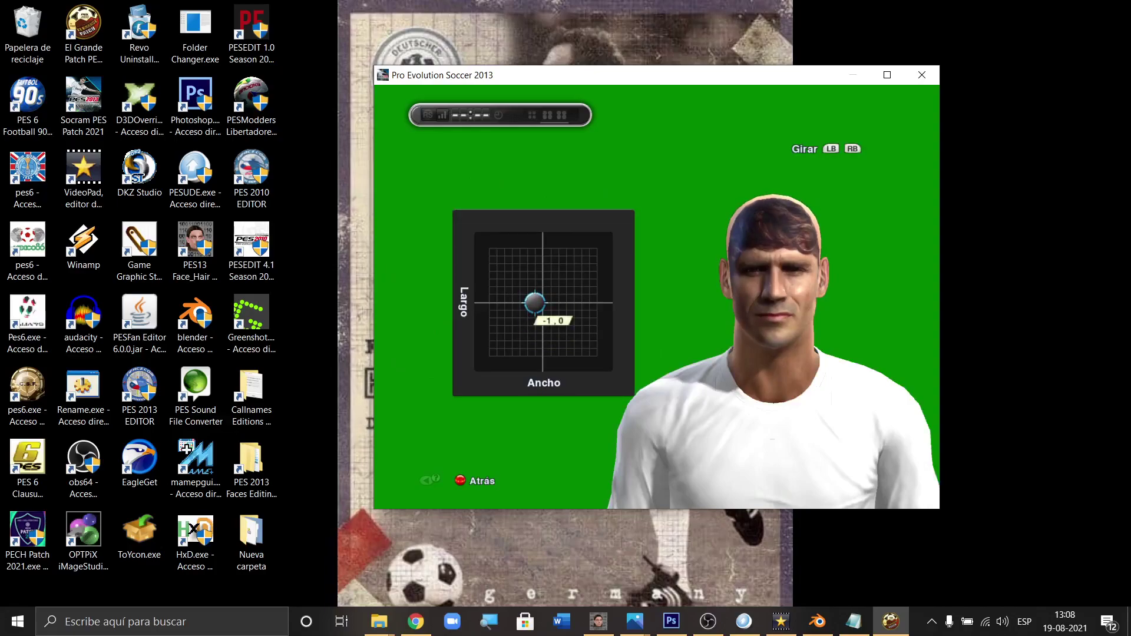
key(Right)
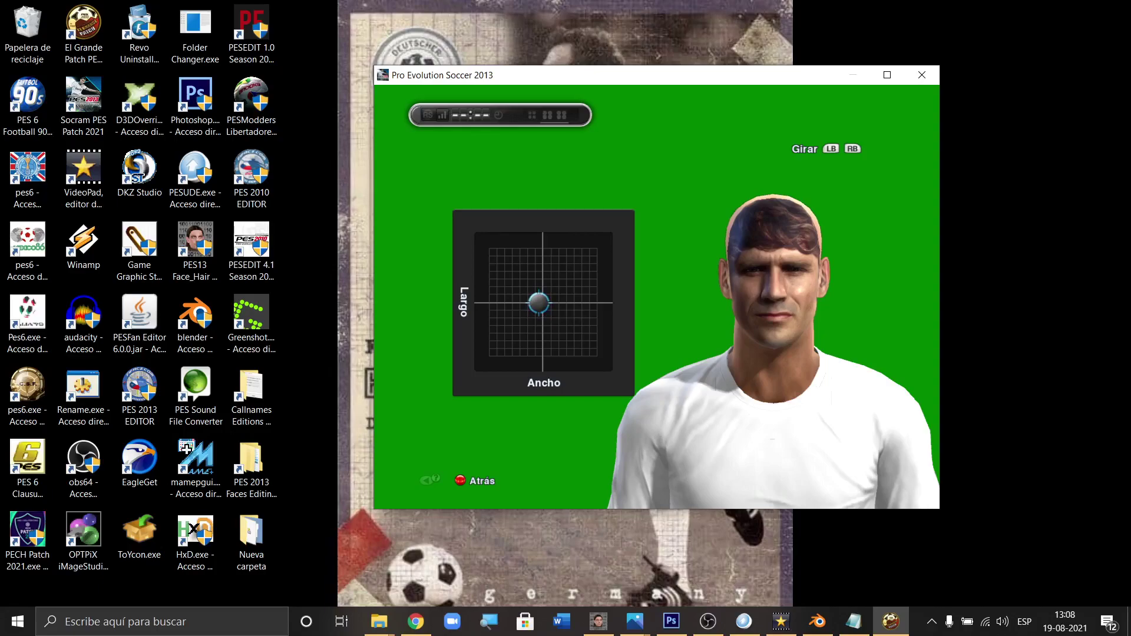
key(Left)
key(Right)
key(Left)
key(Right)
key(Right)
key(Left)
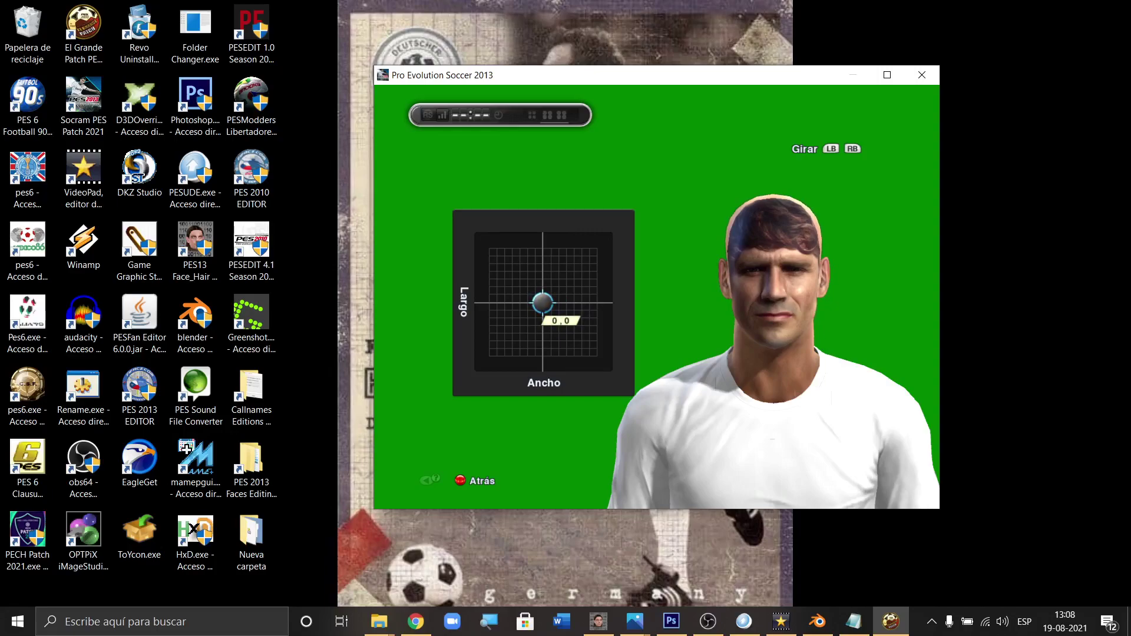
key(Return)
key(Down)
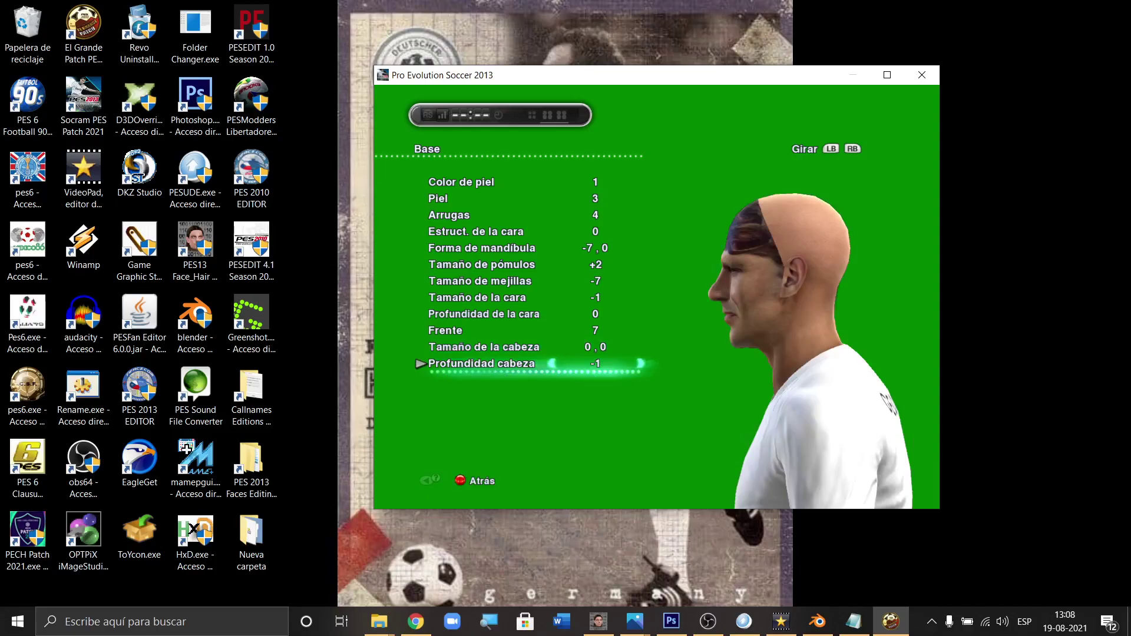
key(Escape)
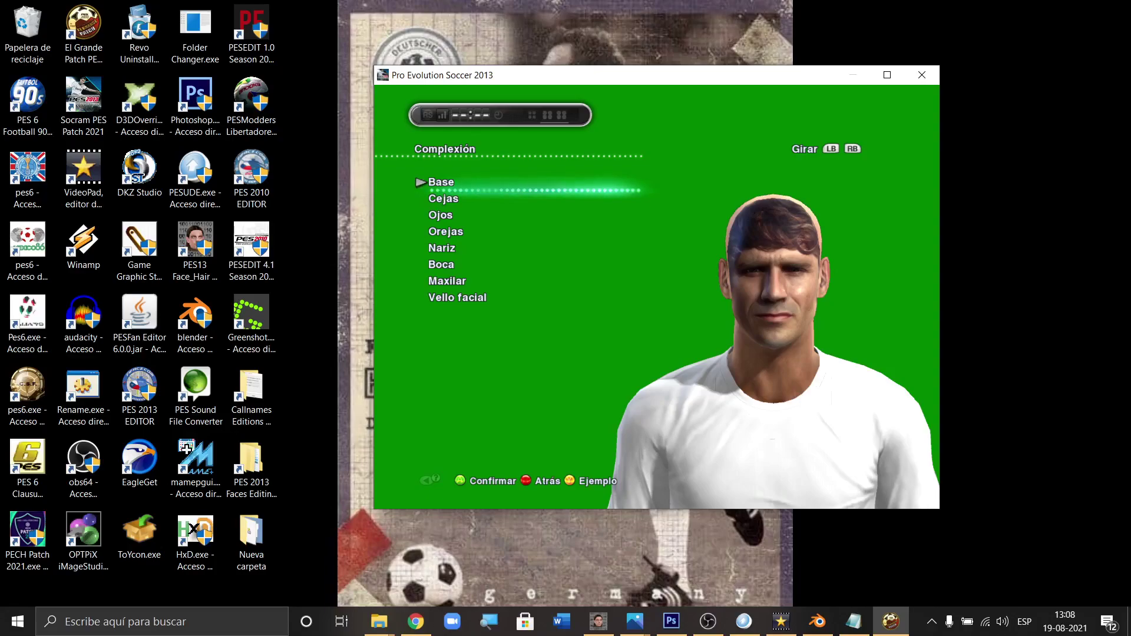
right_click(1076, 364)
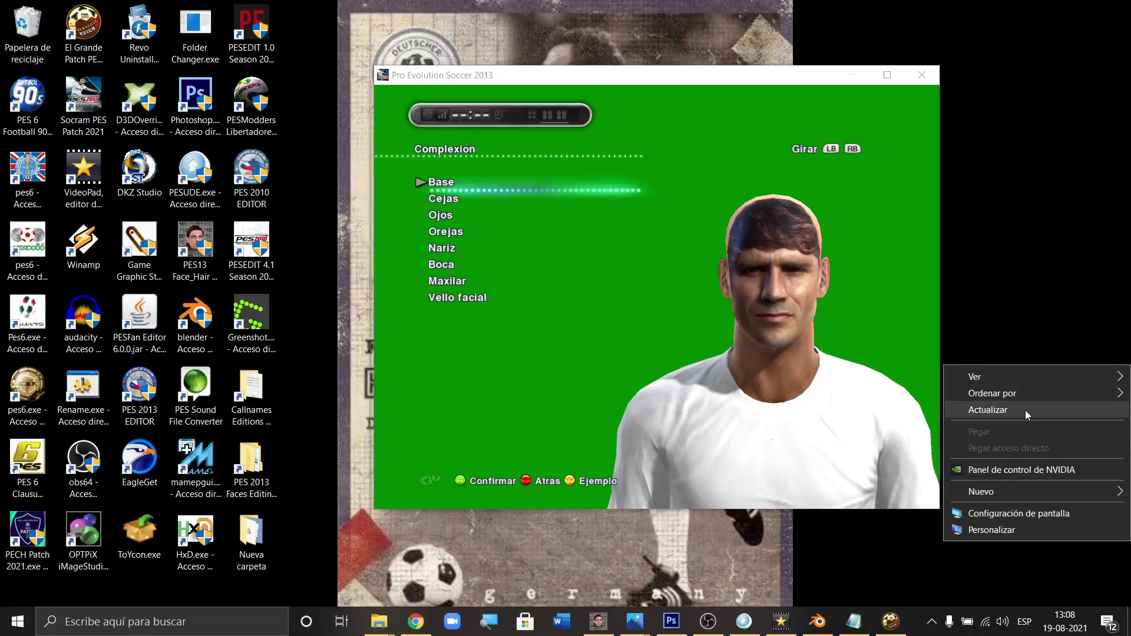
click(1000, 410)
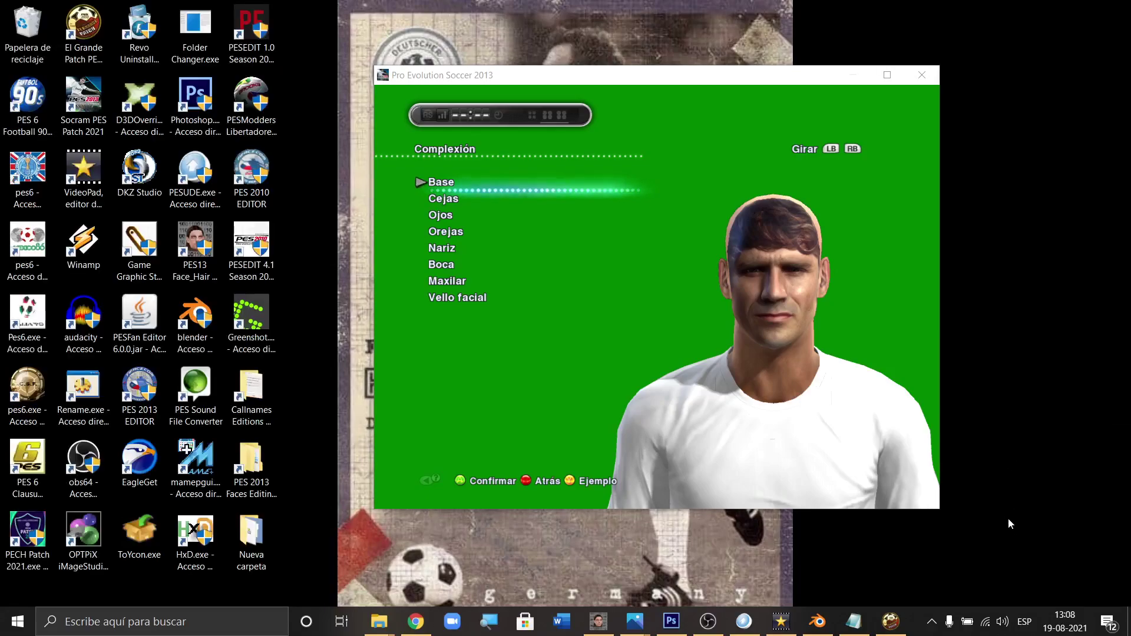
right_click(1045, 428)
click(991, 476)
right_click(991, 474)
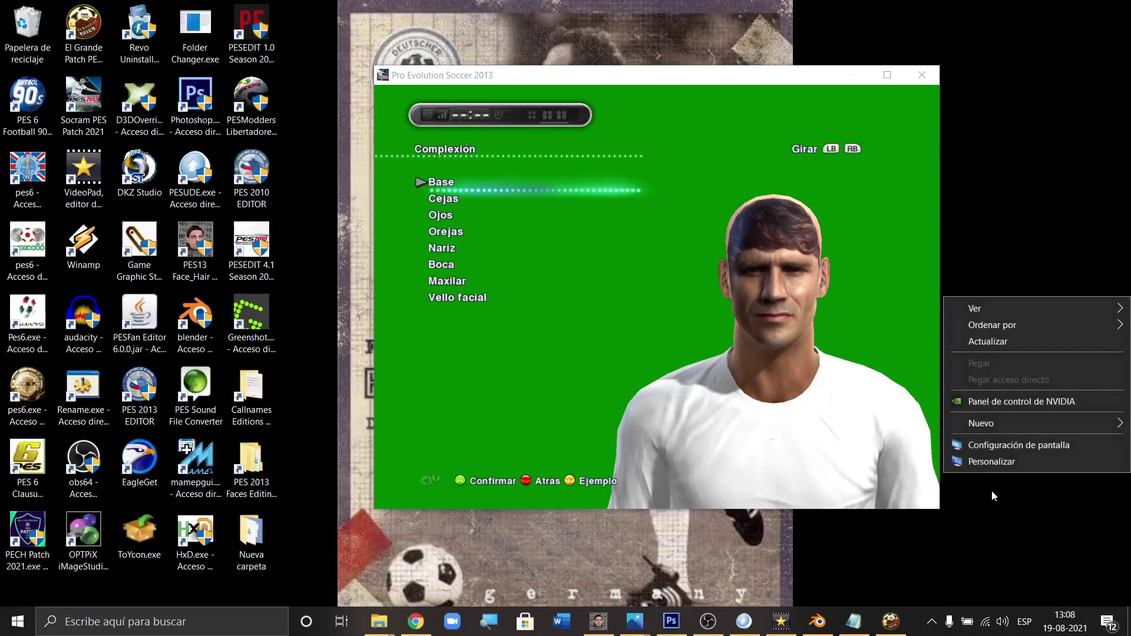
click(1002, 343)
right_click(1030, 453)
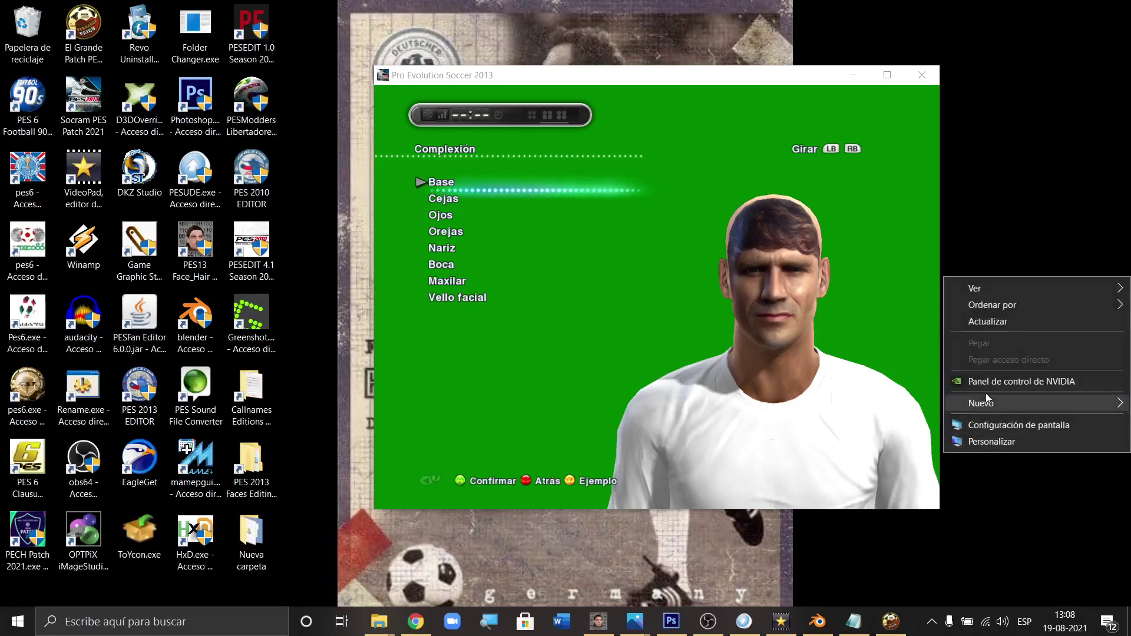
click(992, 322)
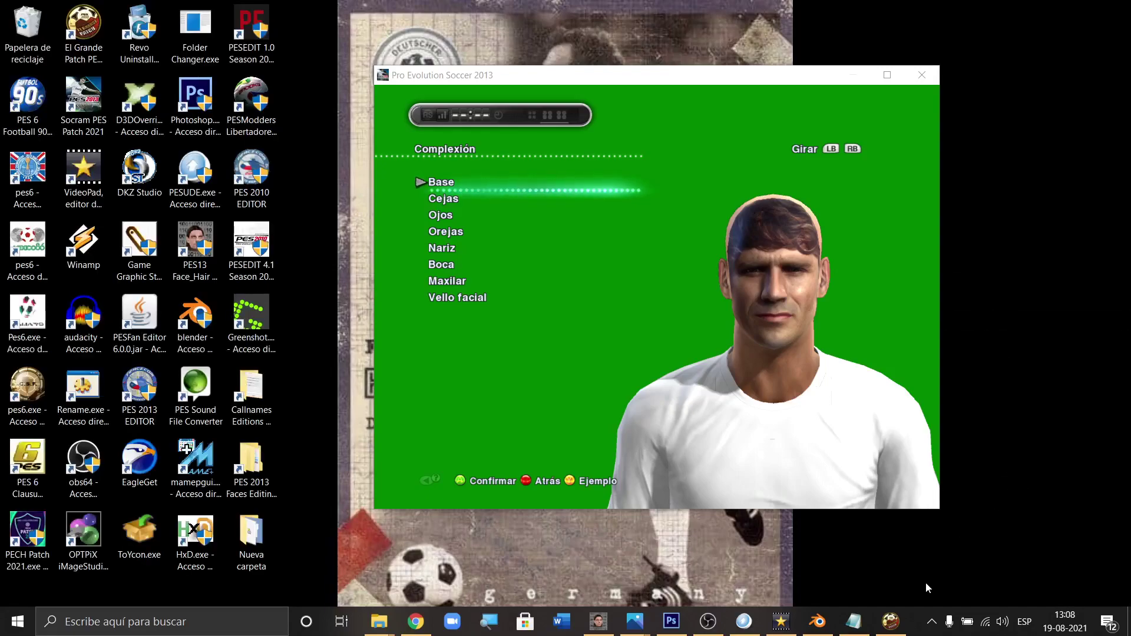
click(707, 622)
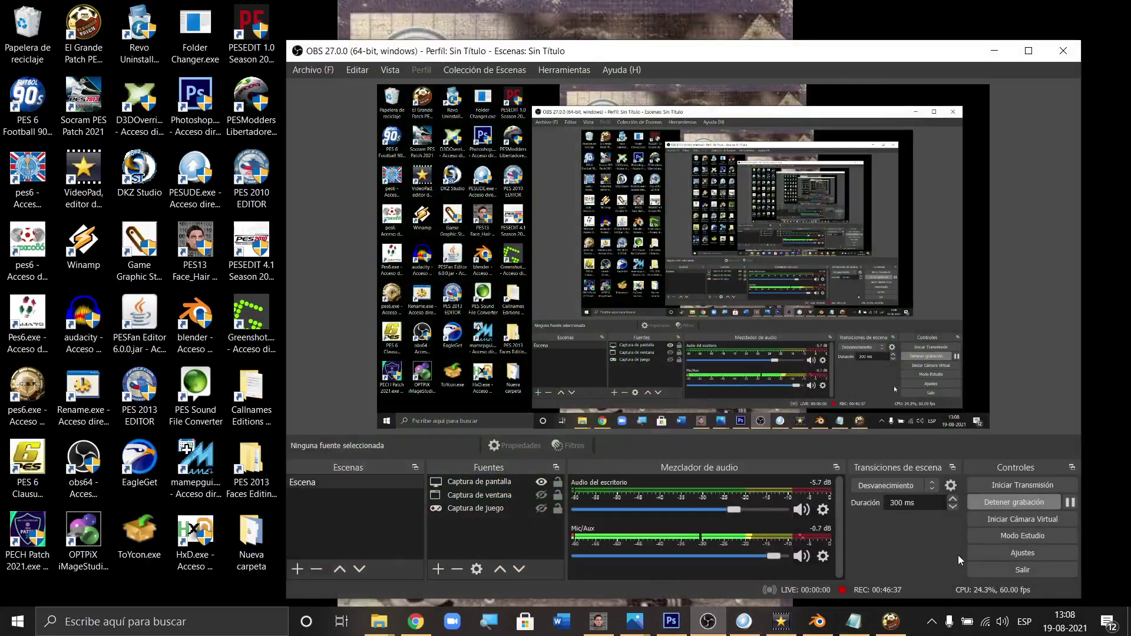